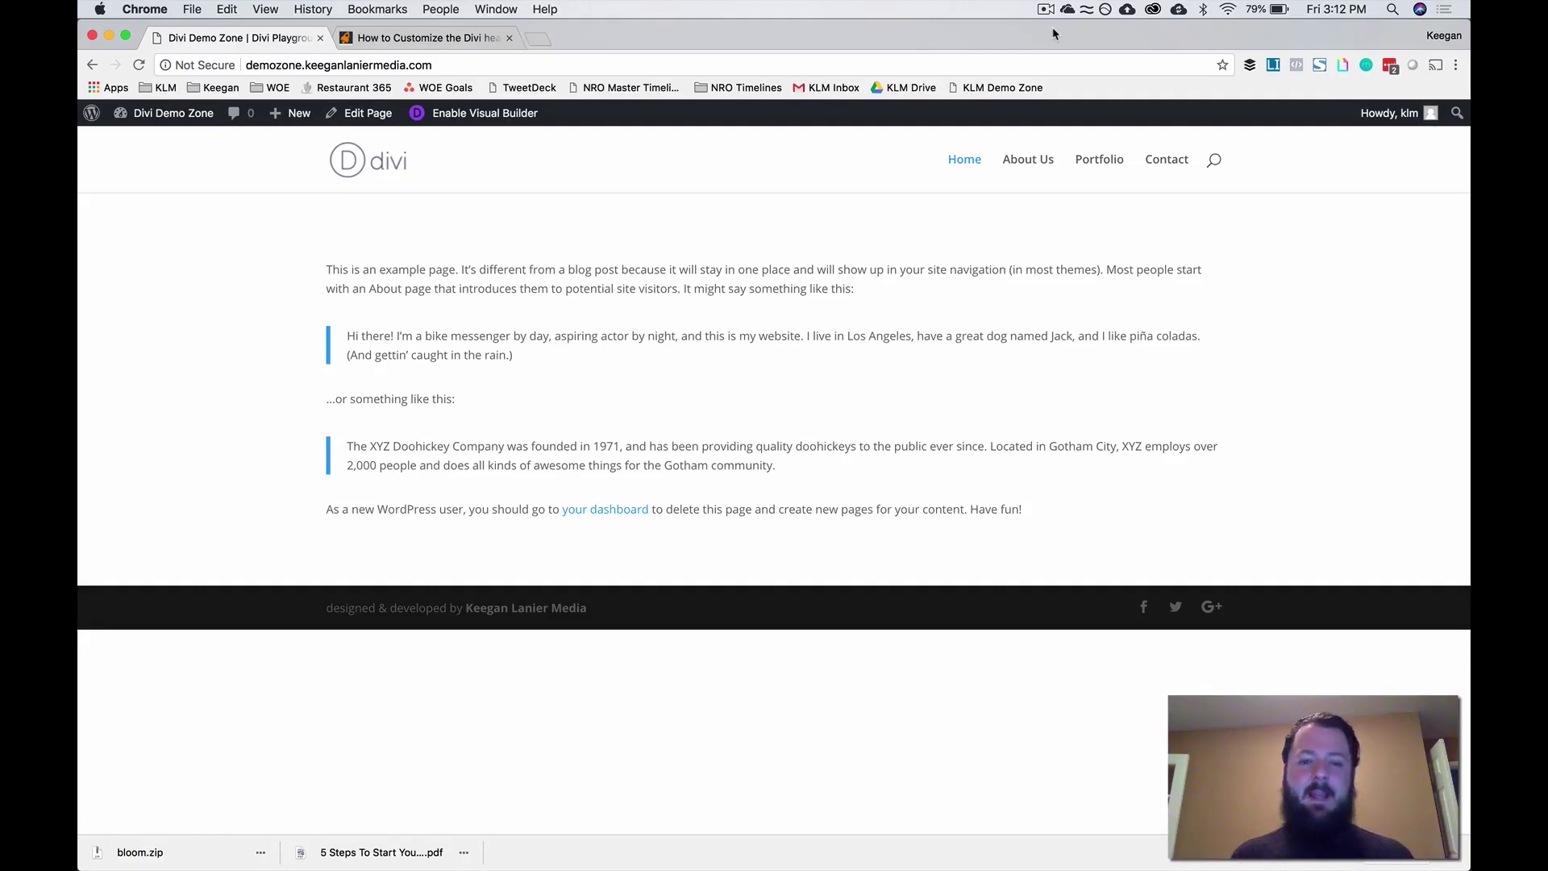
- Go to the site's WordPress dashboard and open the Divi Theme Options
click(166, 119)
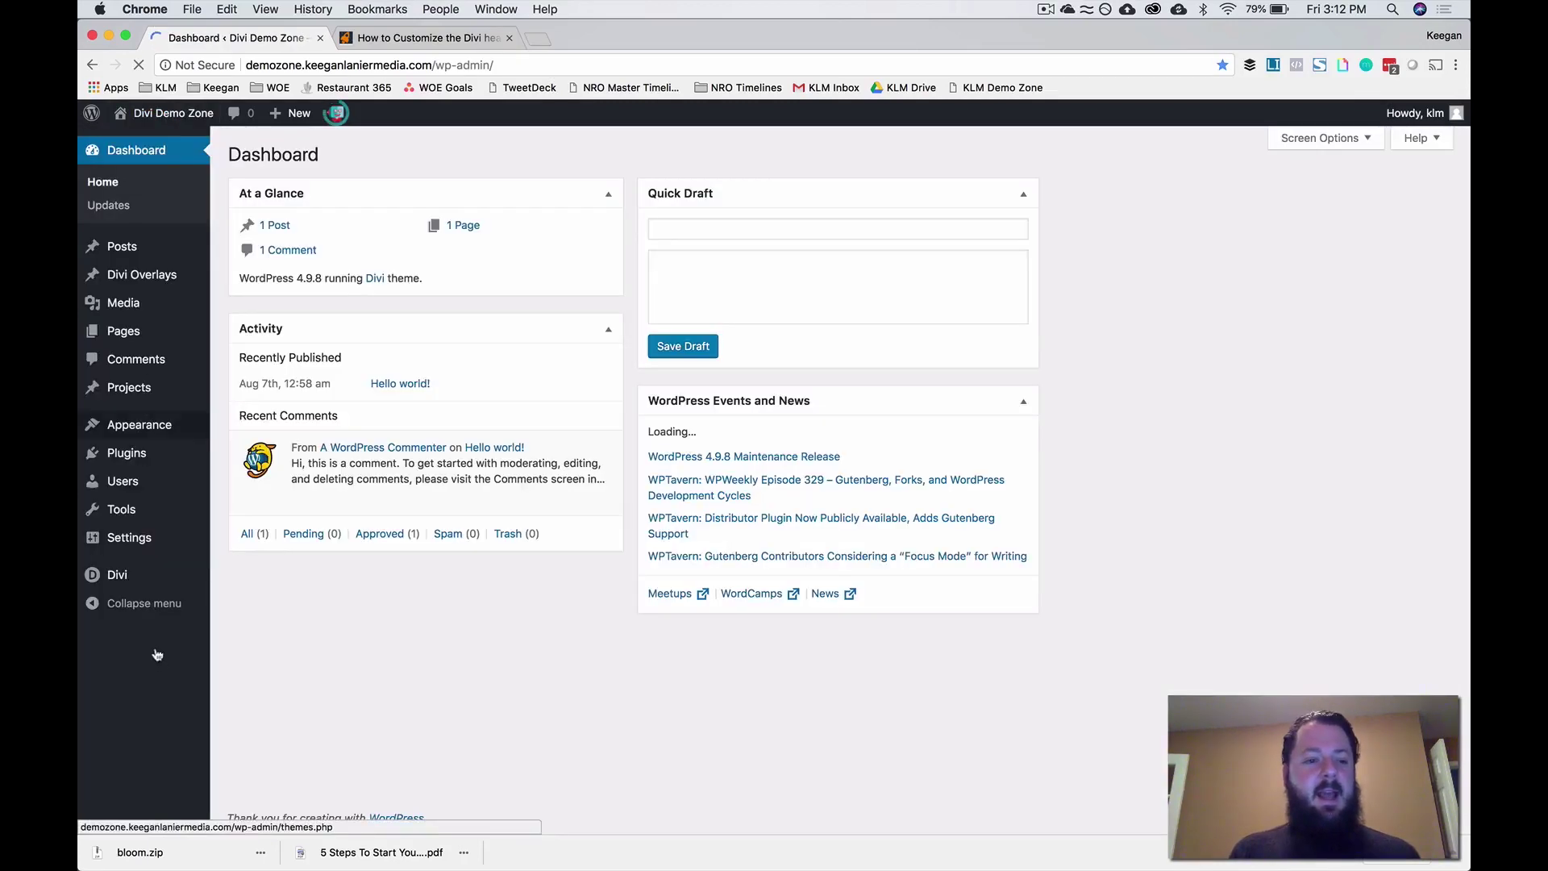
mouse_move(125, 585)
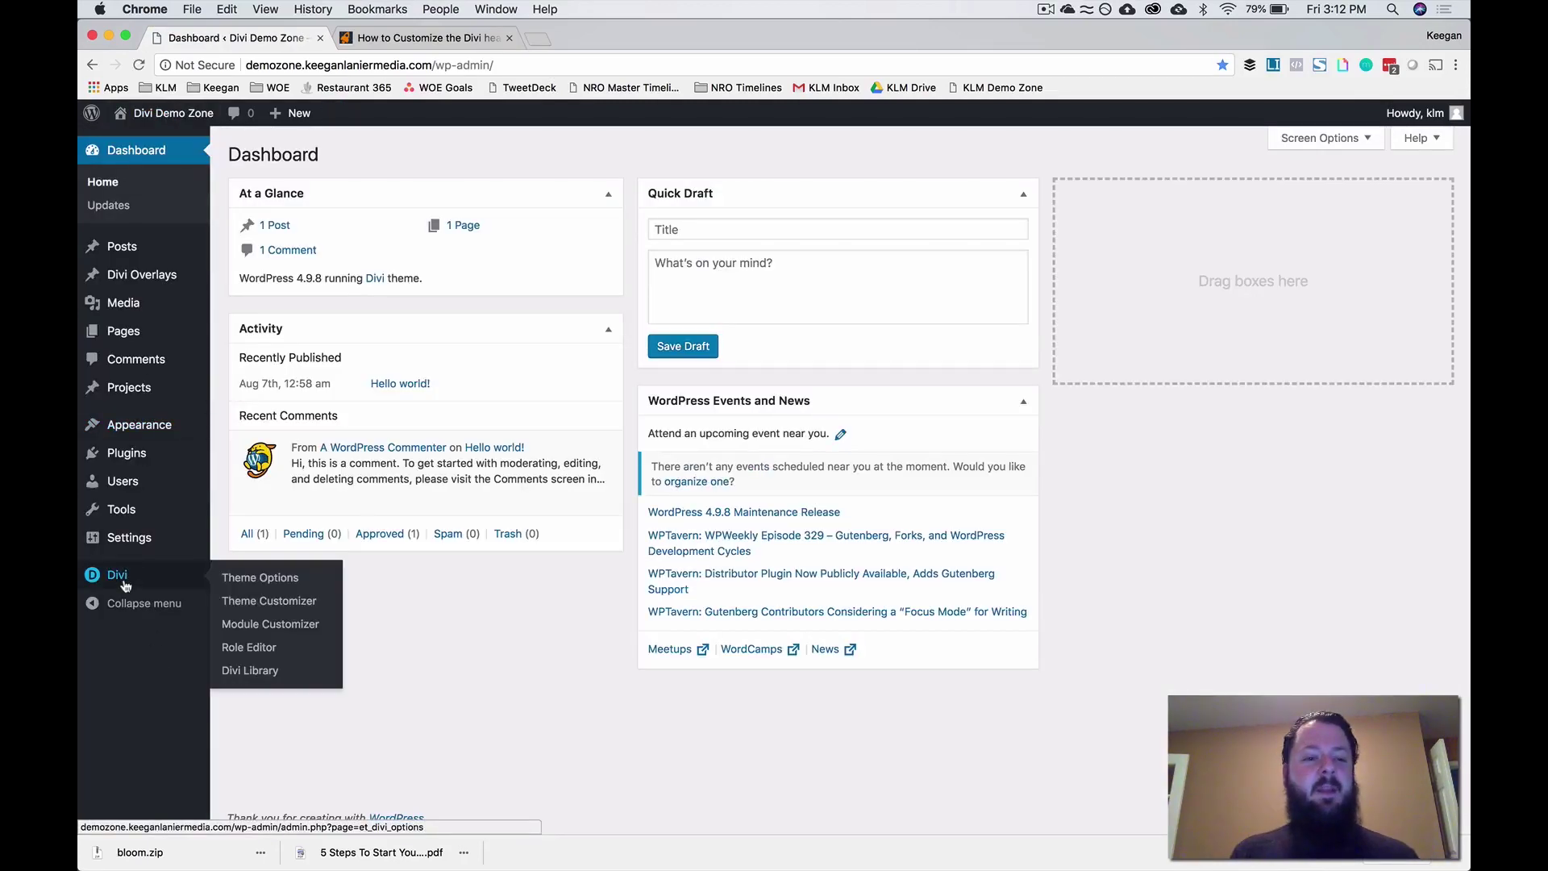
click(292, 585)
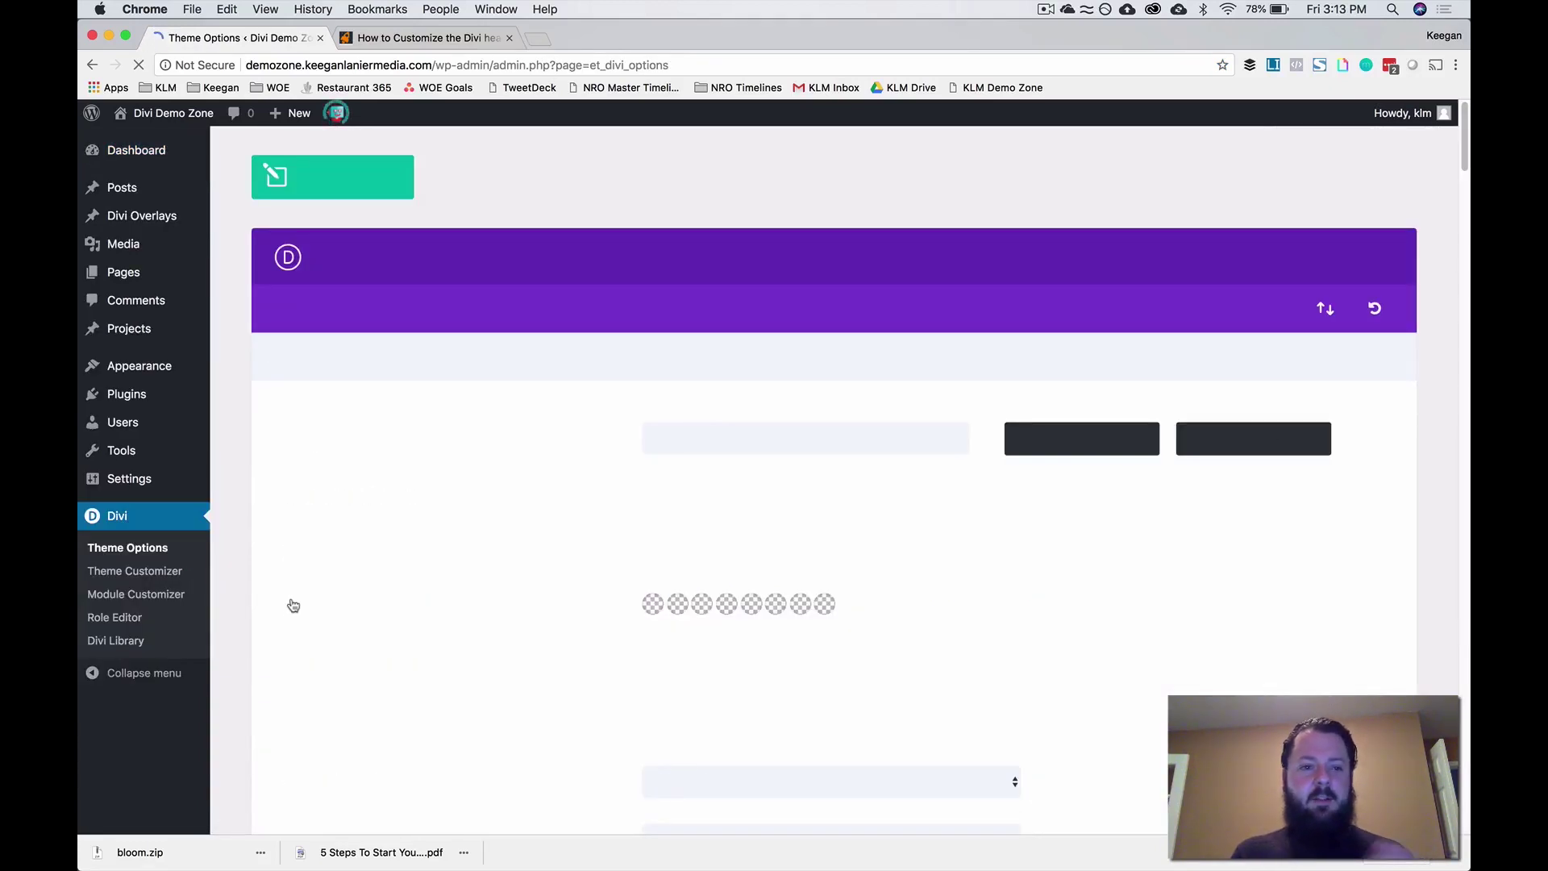
- Set the DIVI HERO PACK image from the media library as the site logo
scroll(293, 593, down, 2)
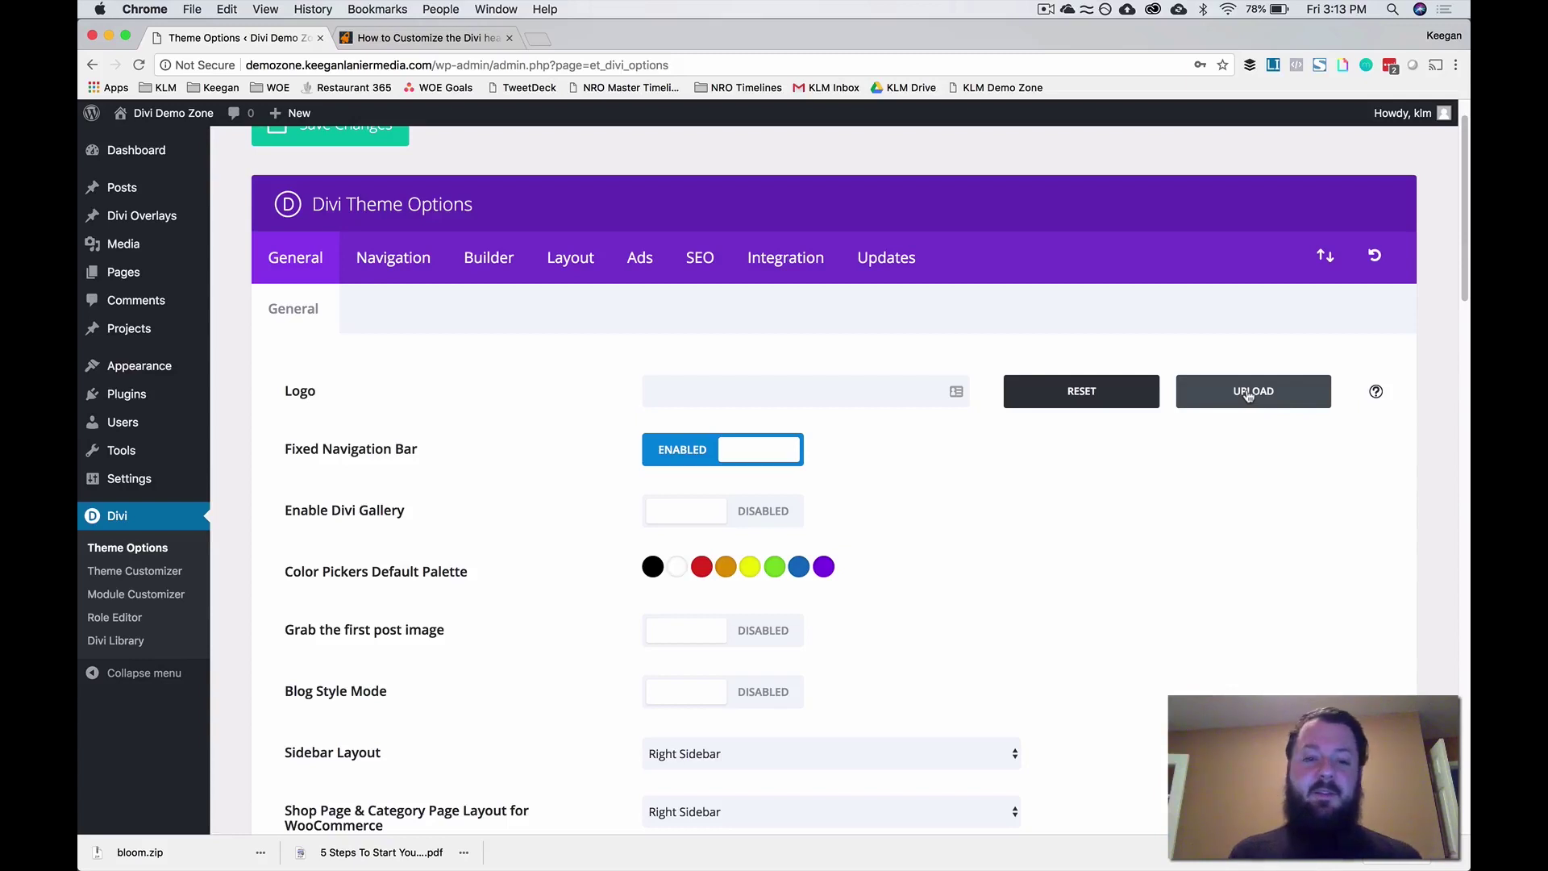
click(1247, 395)
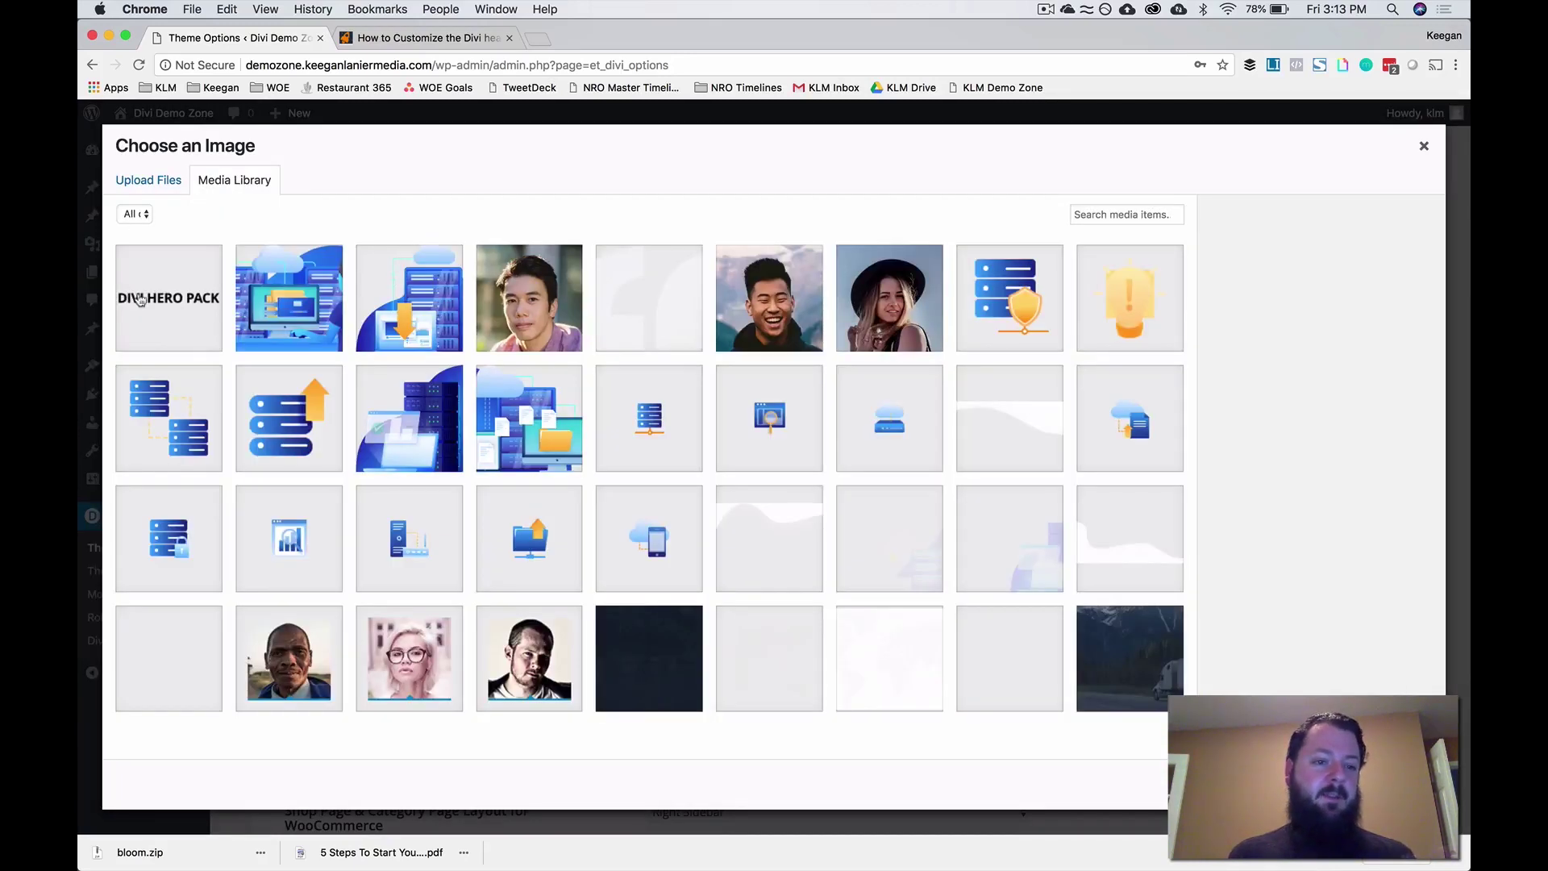
click(145, 301)
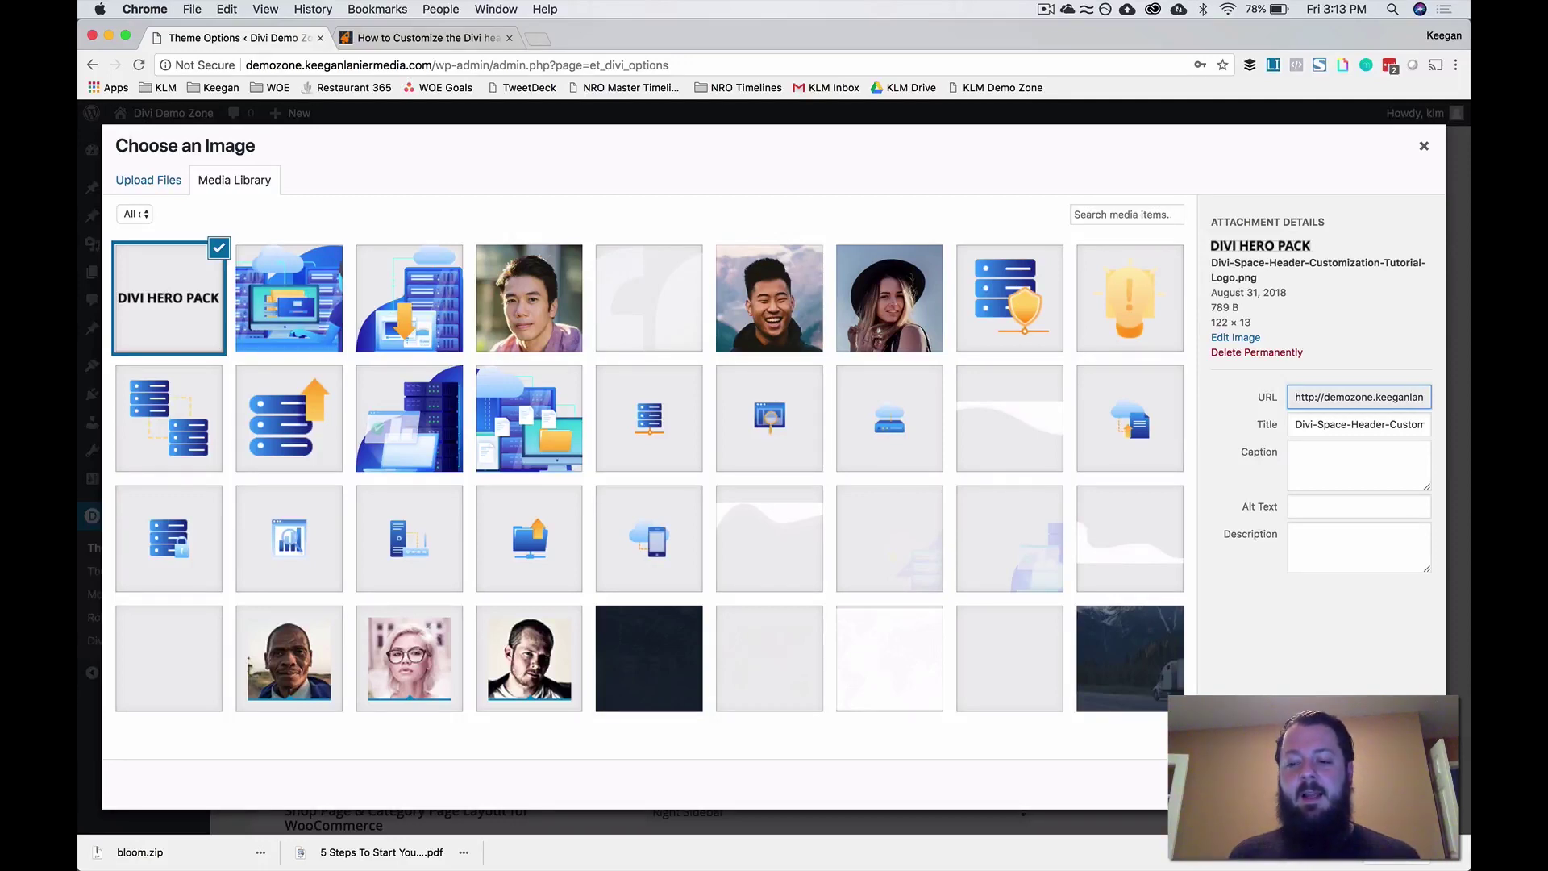
click(1383, 783)
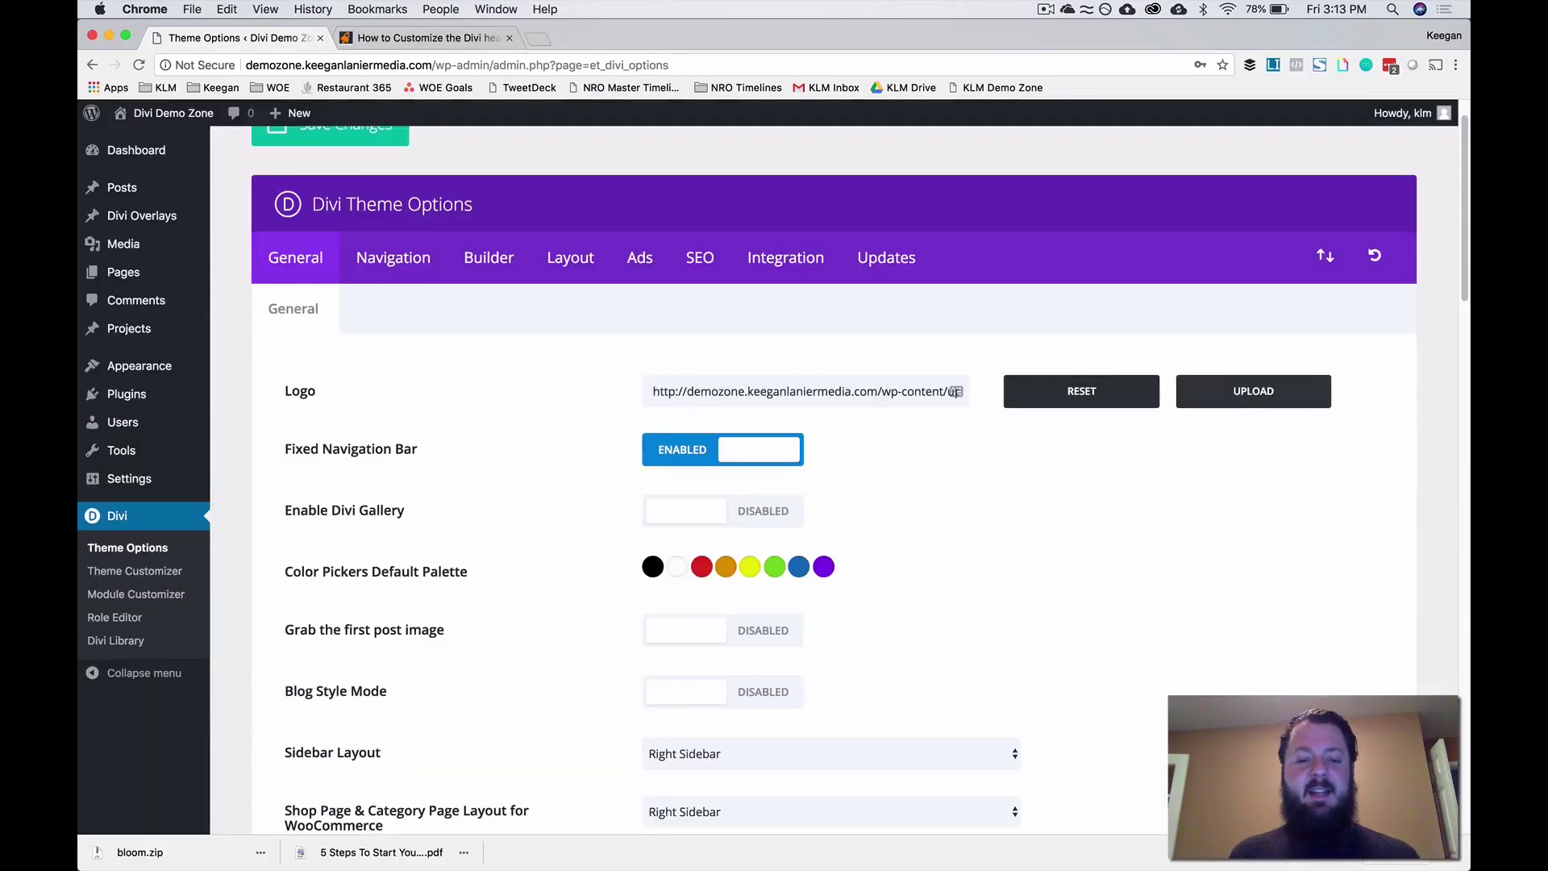
click(1252, 393)
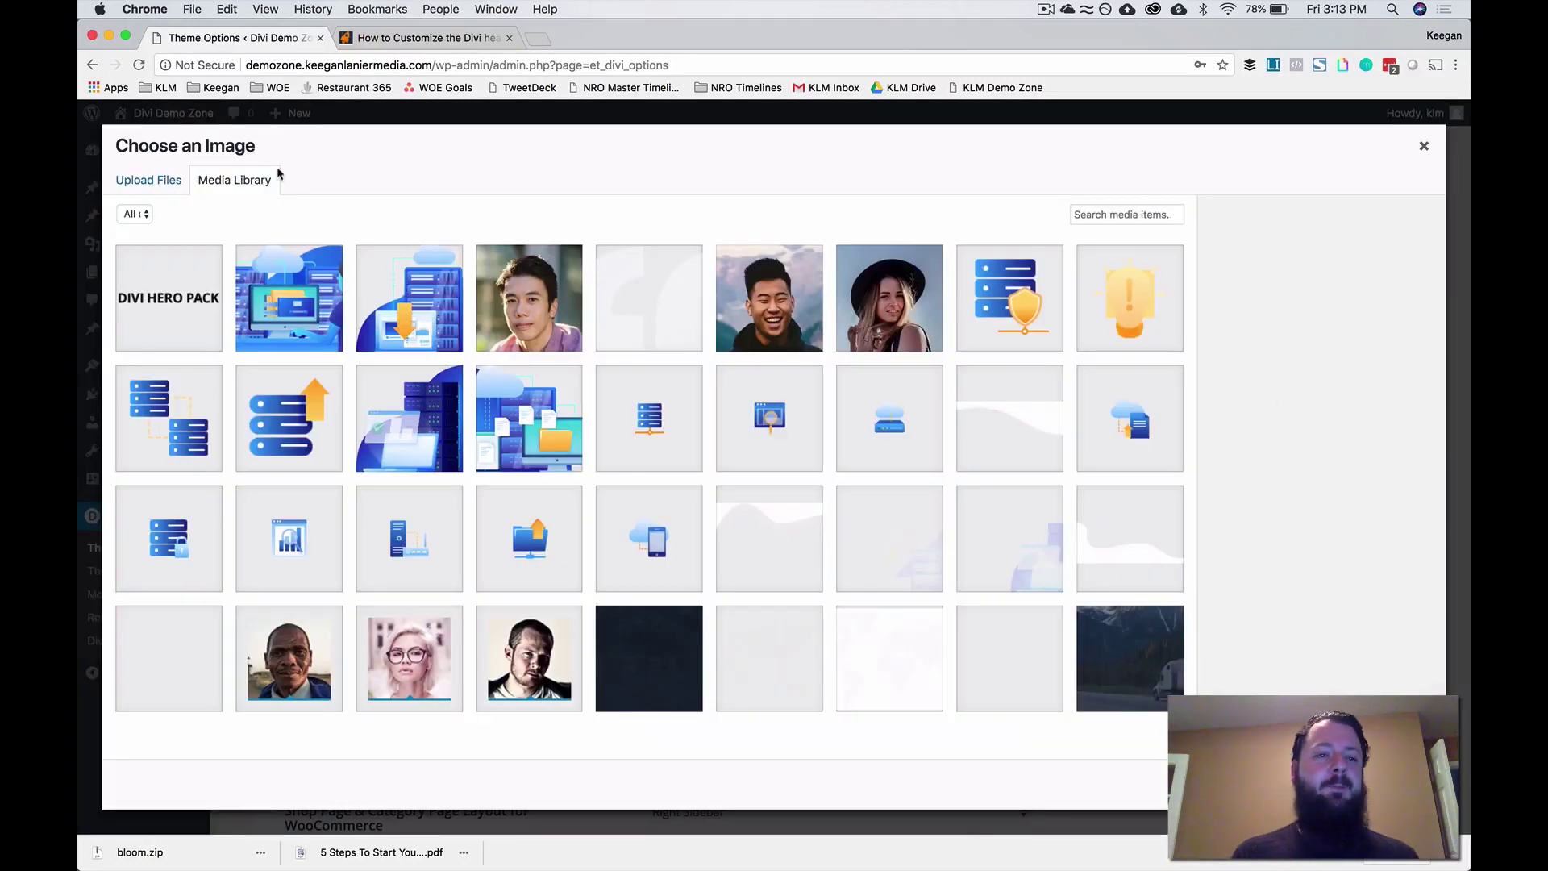
click(141, 192)
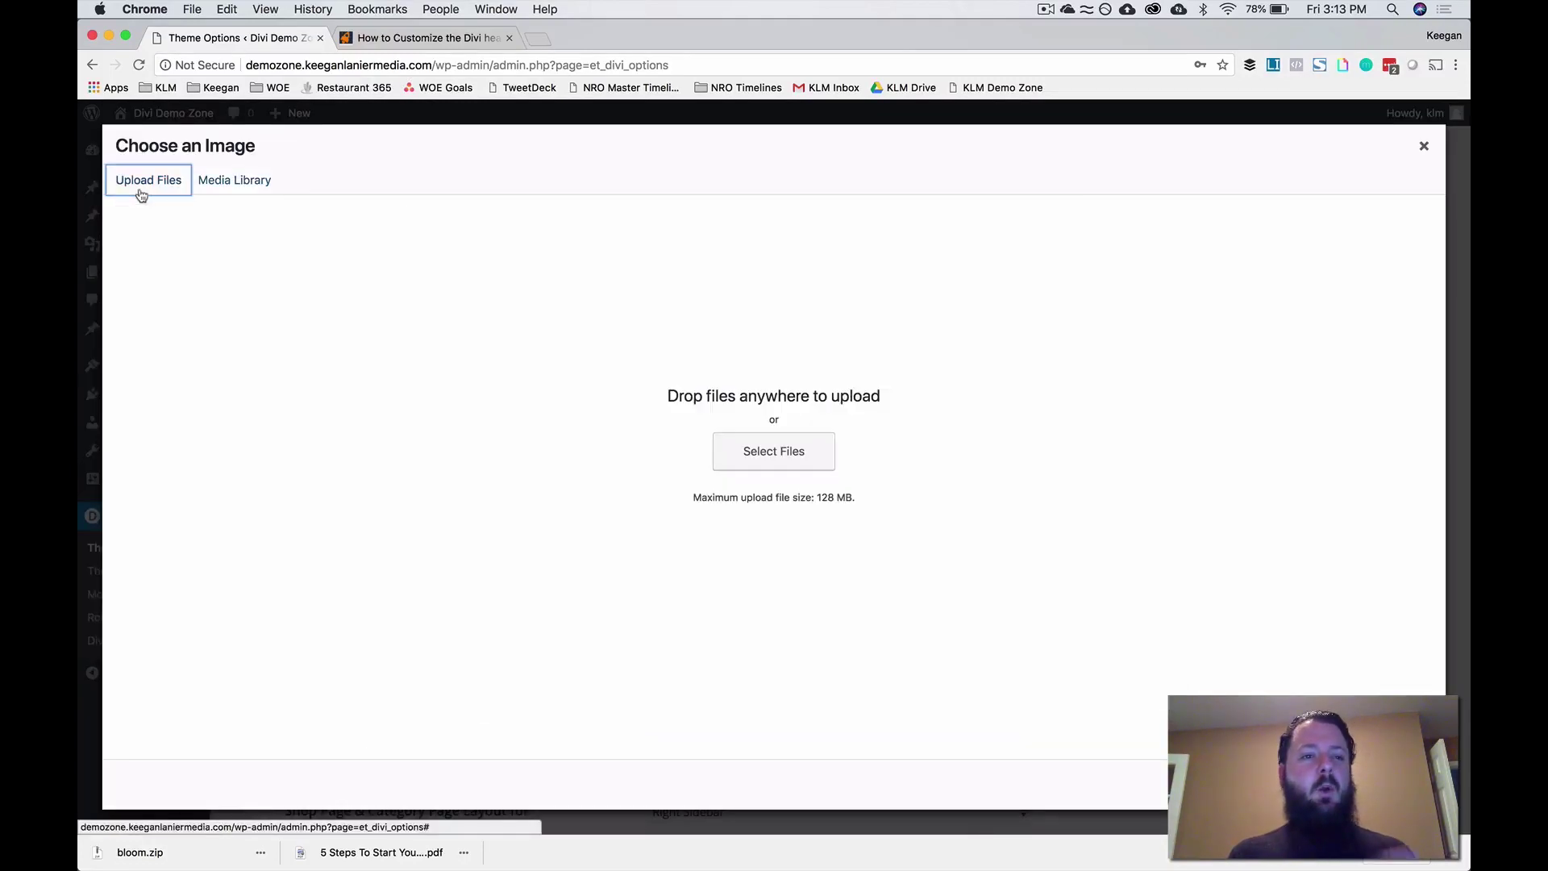
click(776, 454)
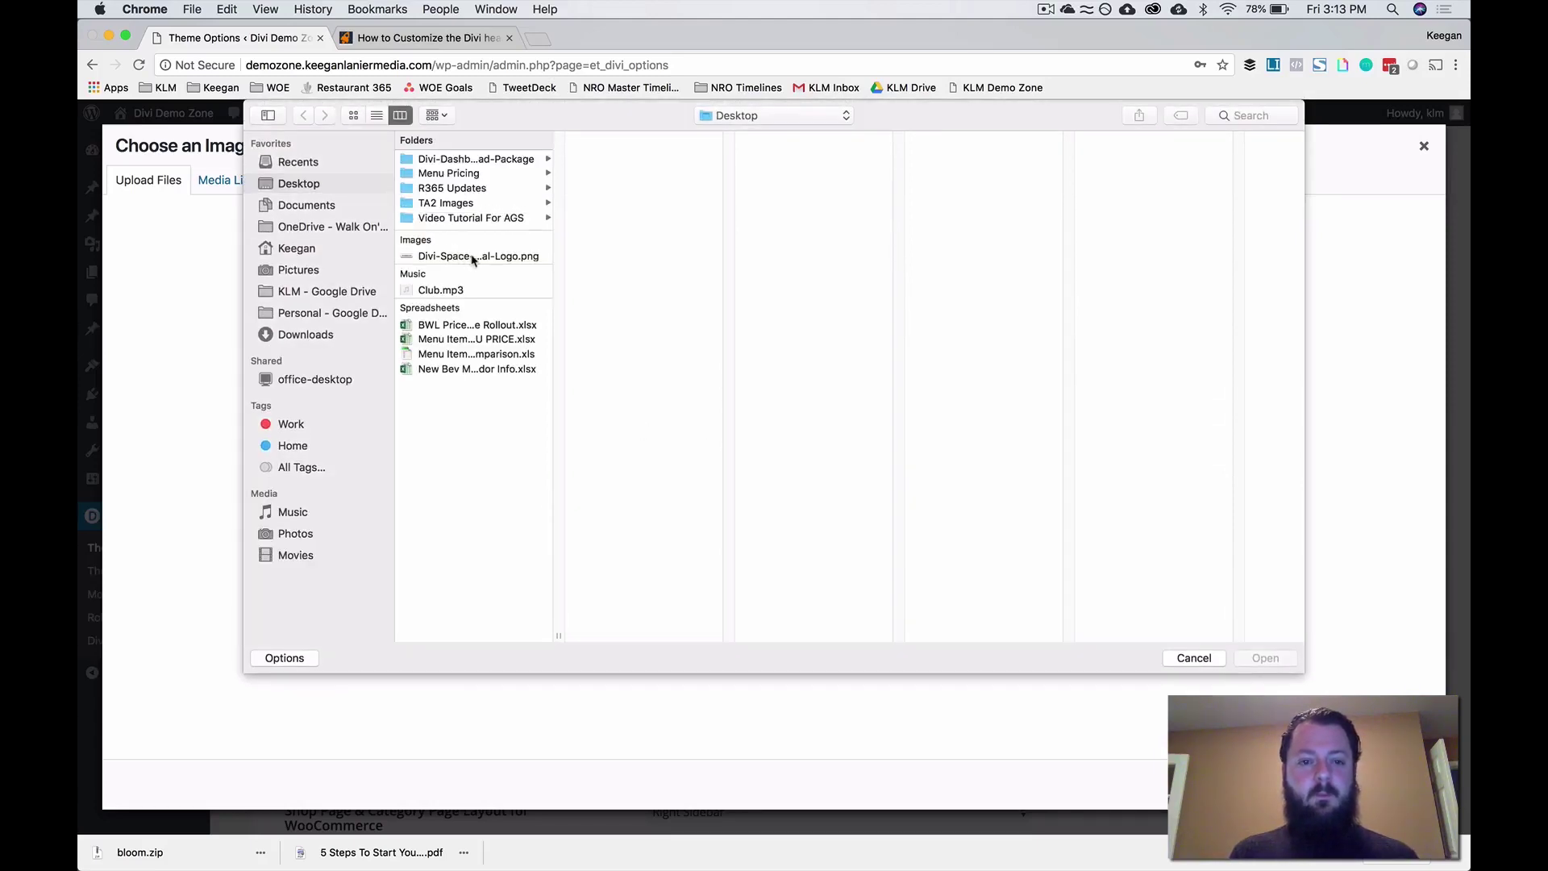
click(473, 257)
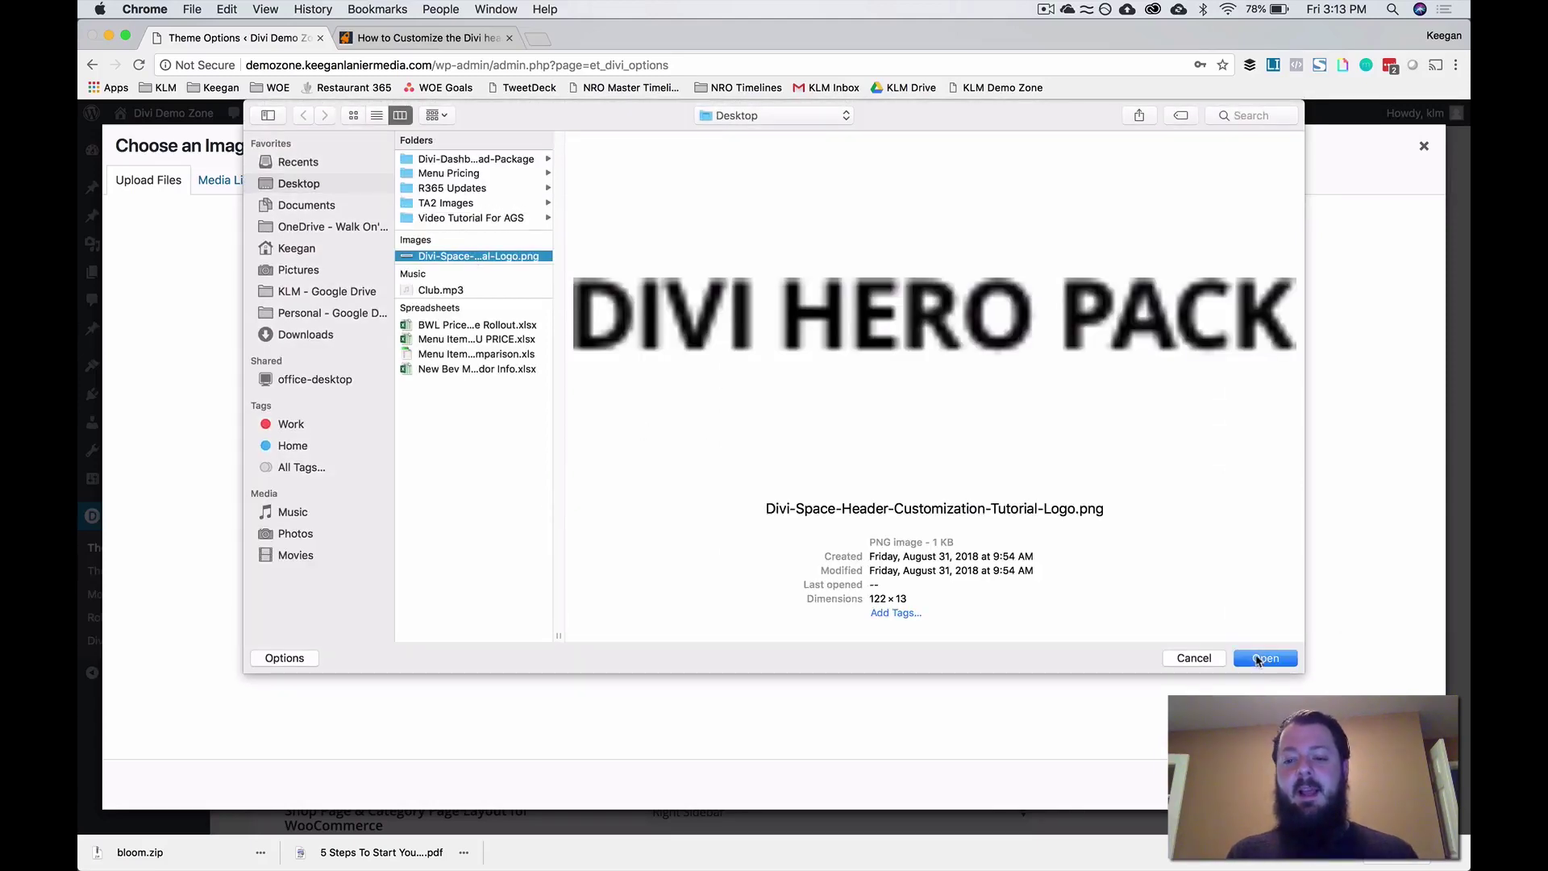
click(1175, 662)
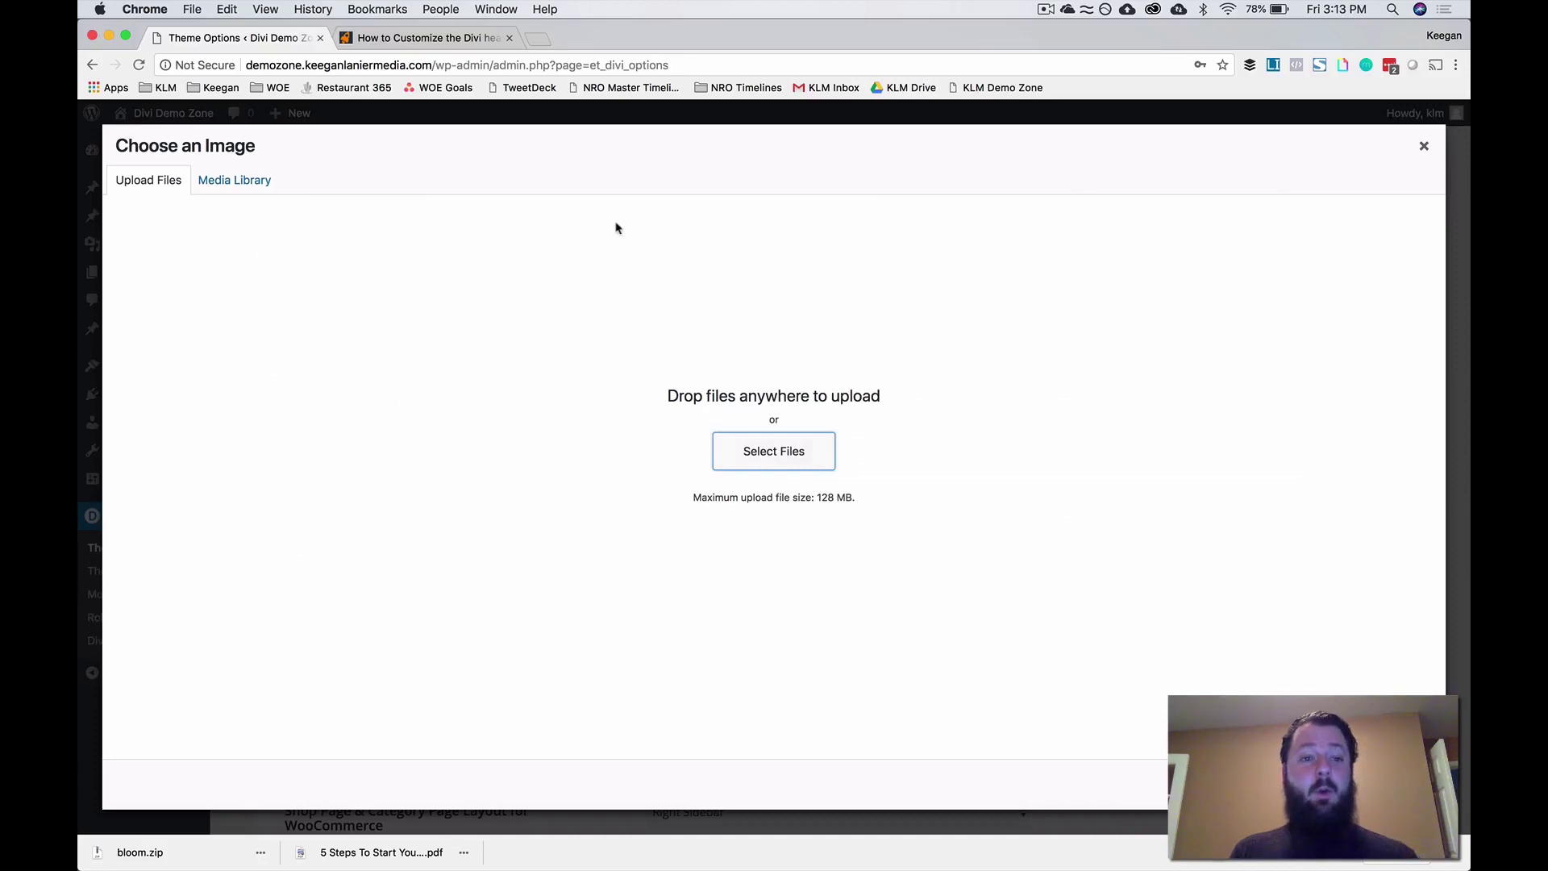
click(254, 180)
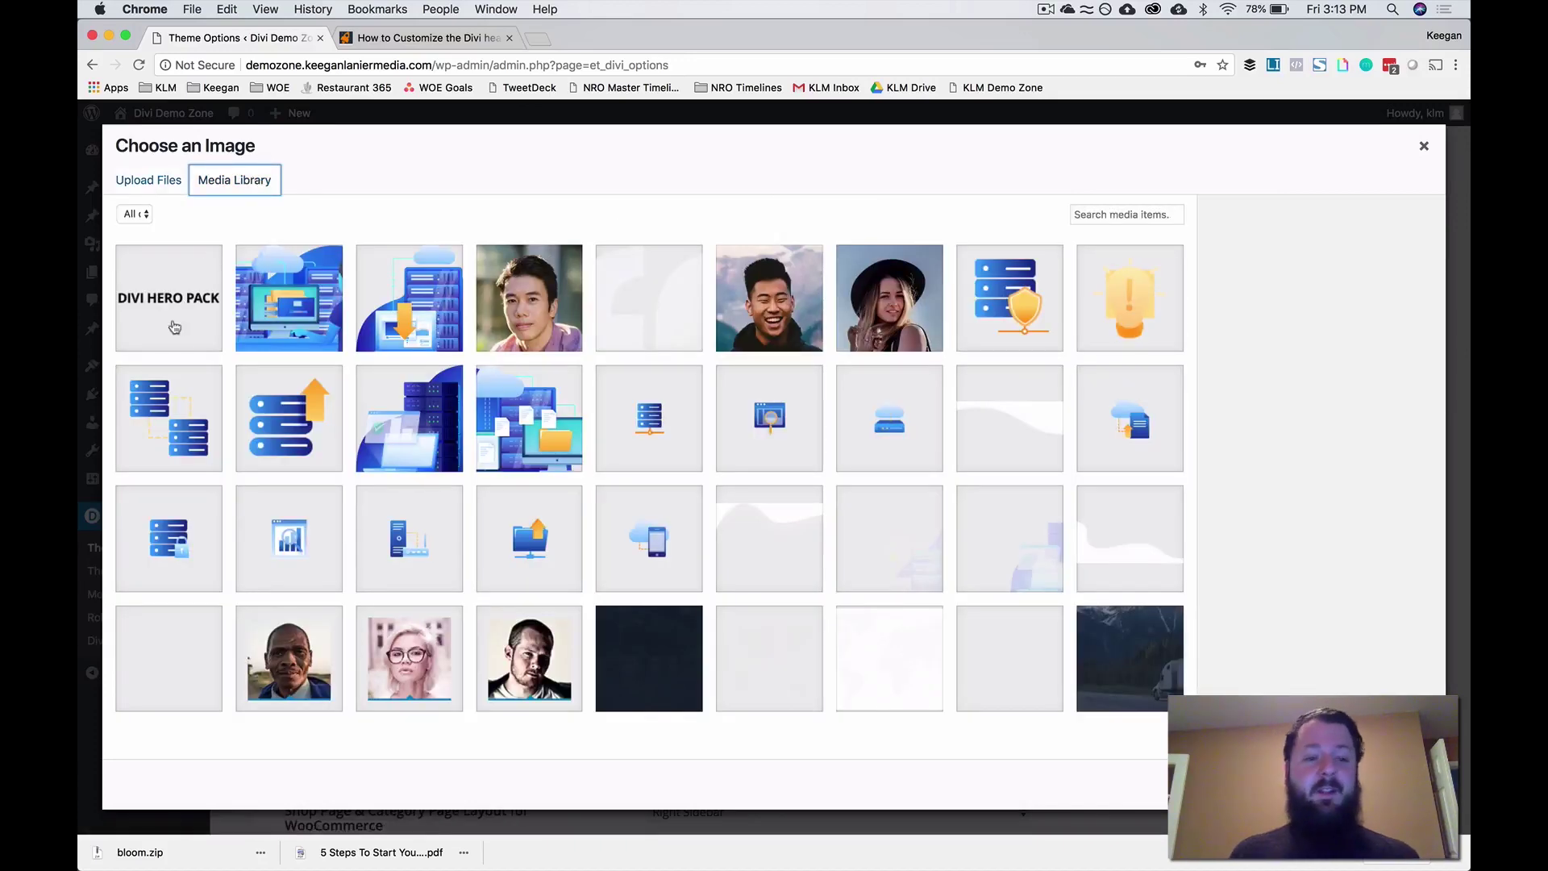
click(1424, 145)
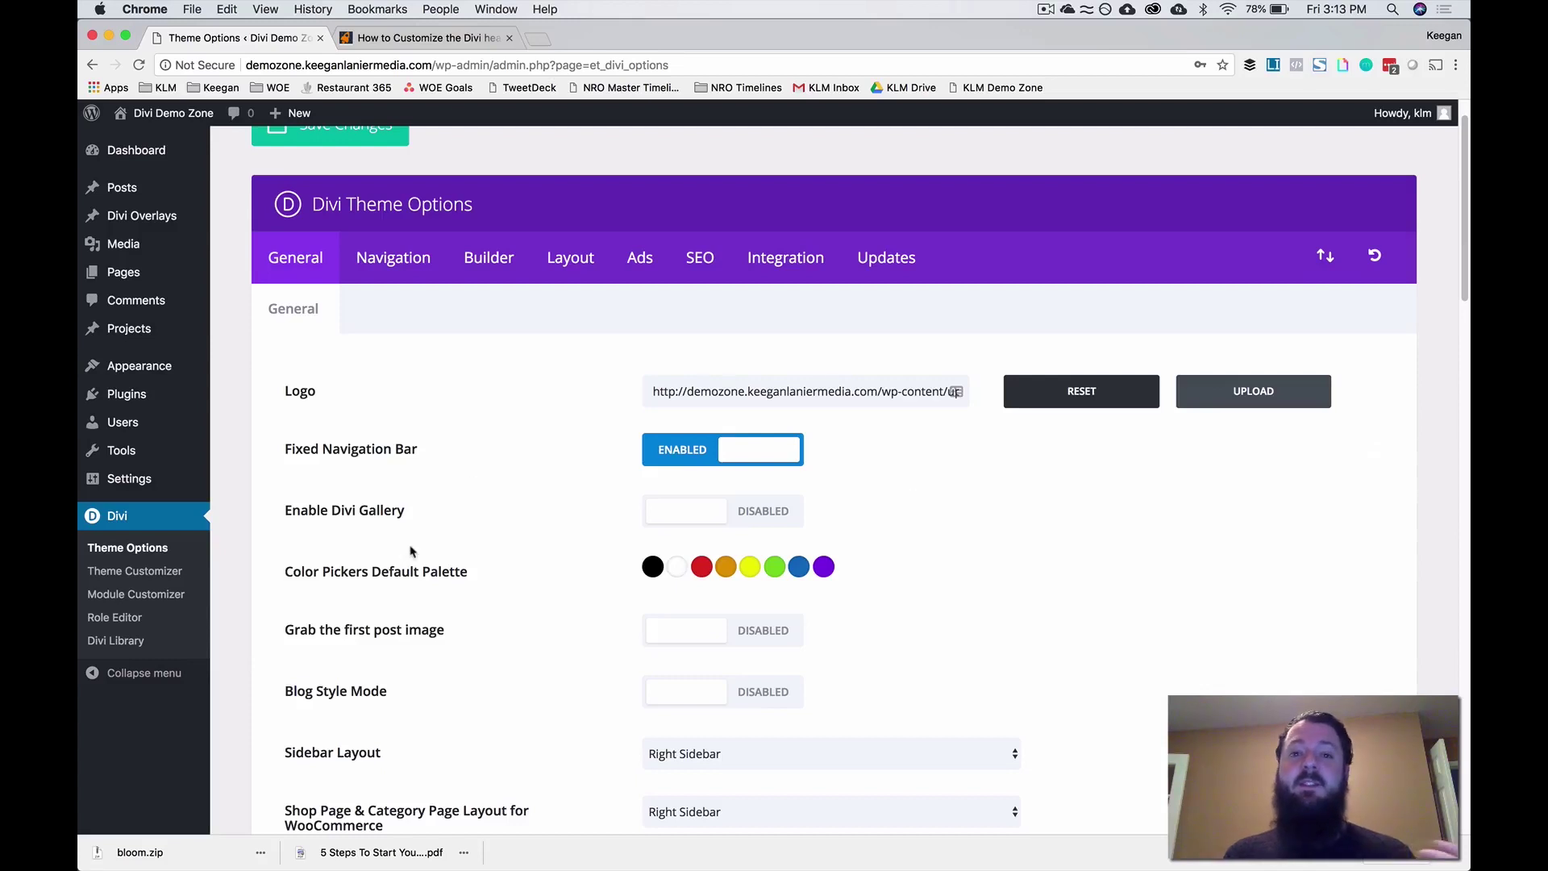
- Save the Divi theme options and open the site's menu editor
scroll(412, 552, down, 20)
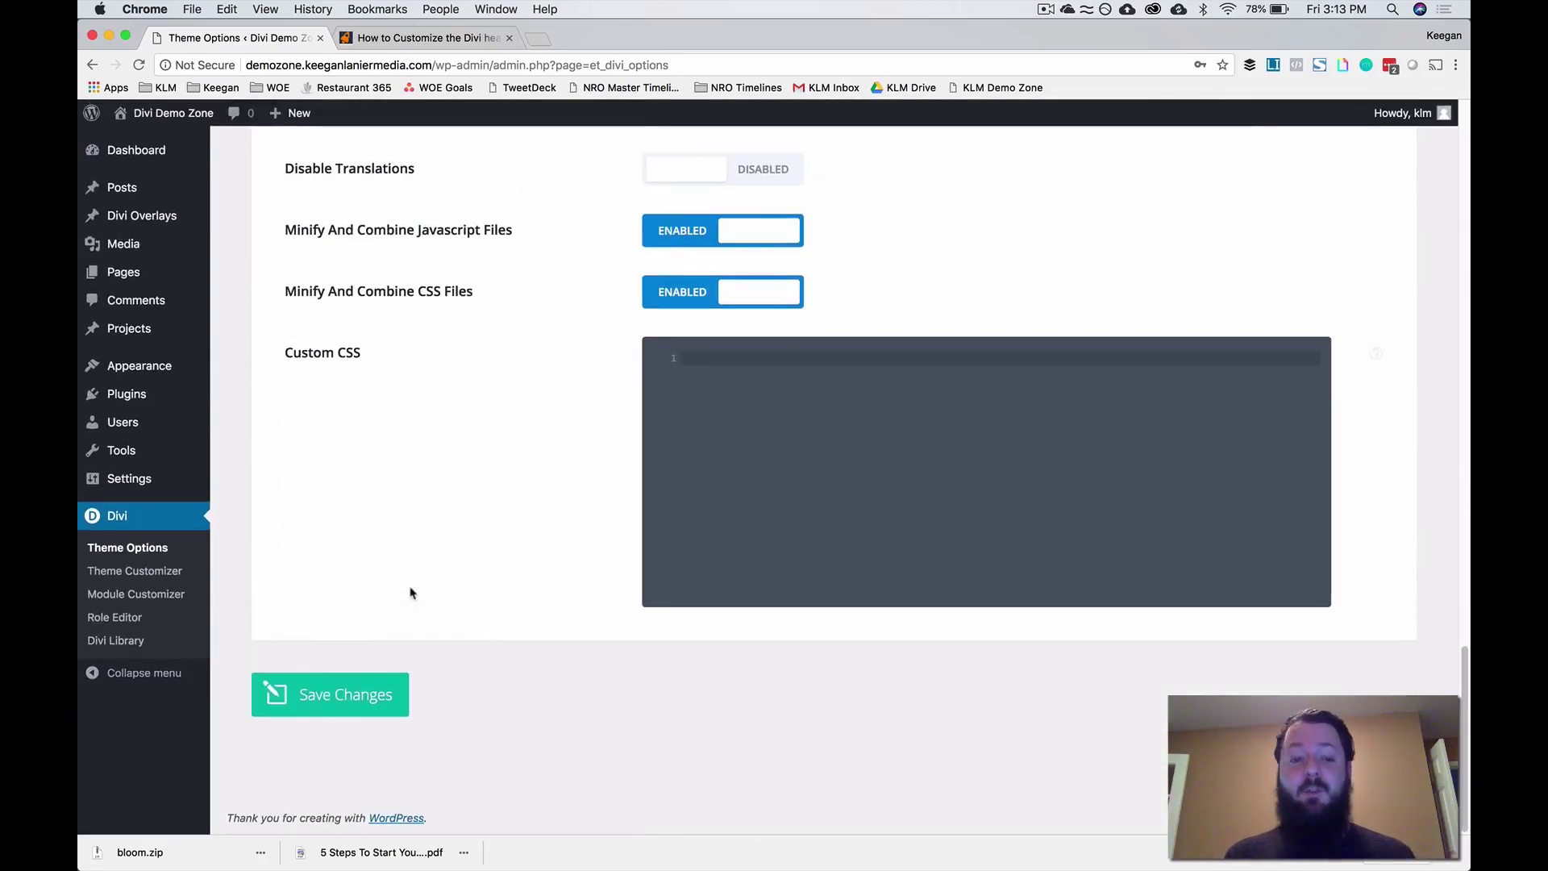
click(354, 693)
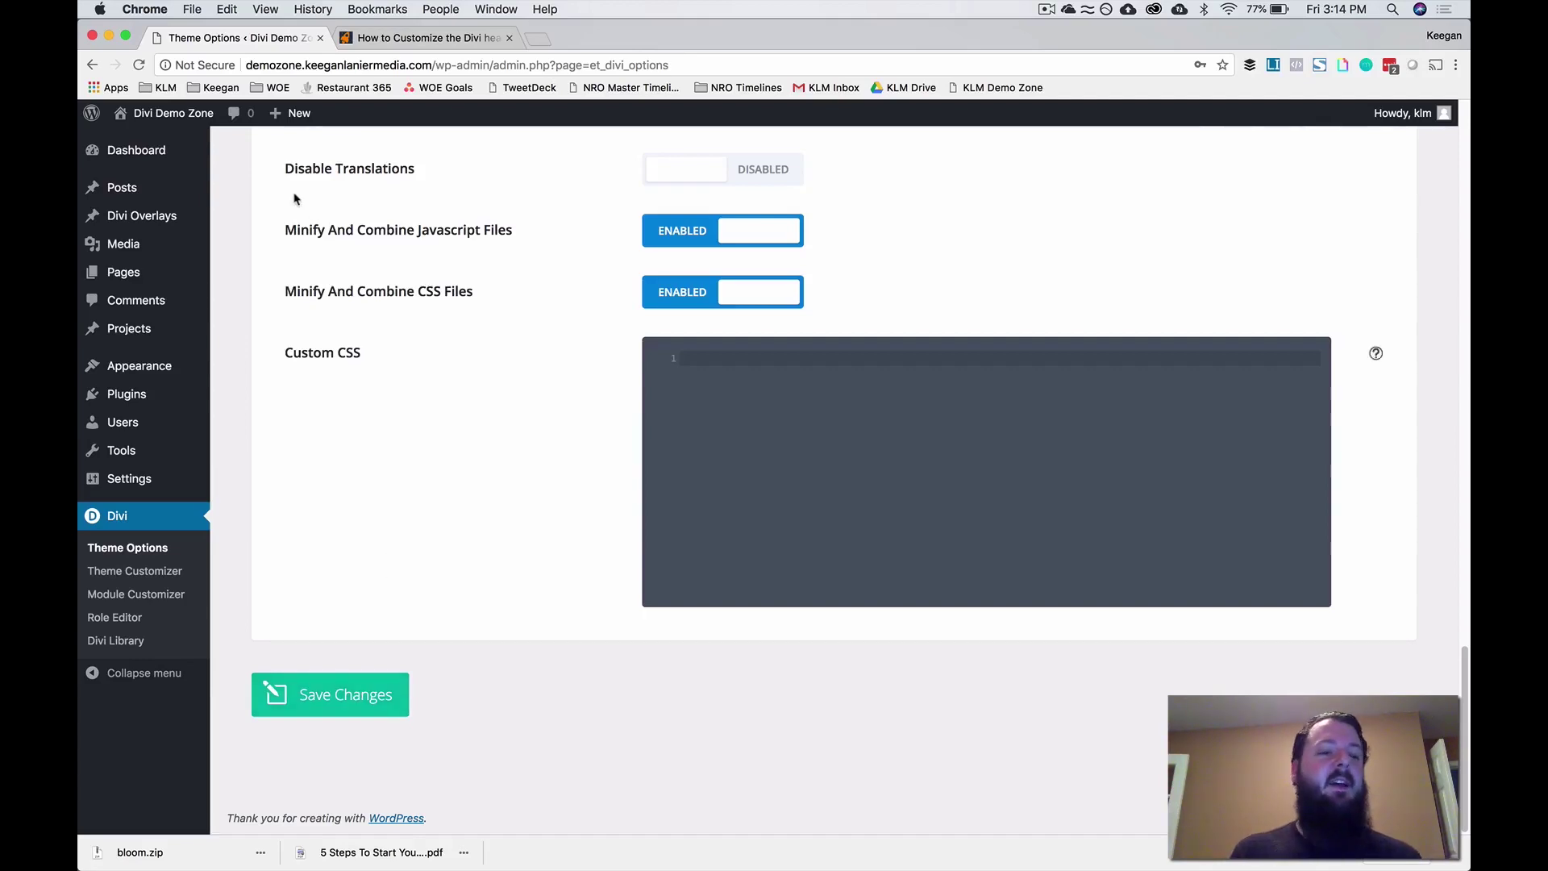
mouse_move(140, 369)
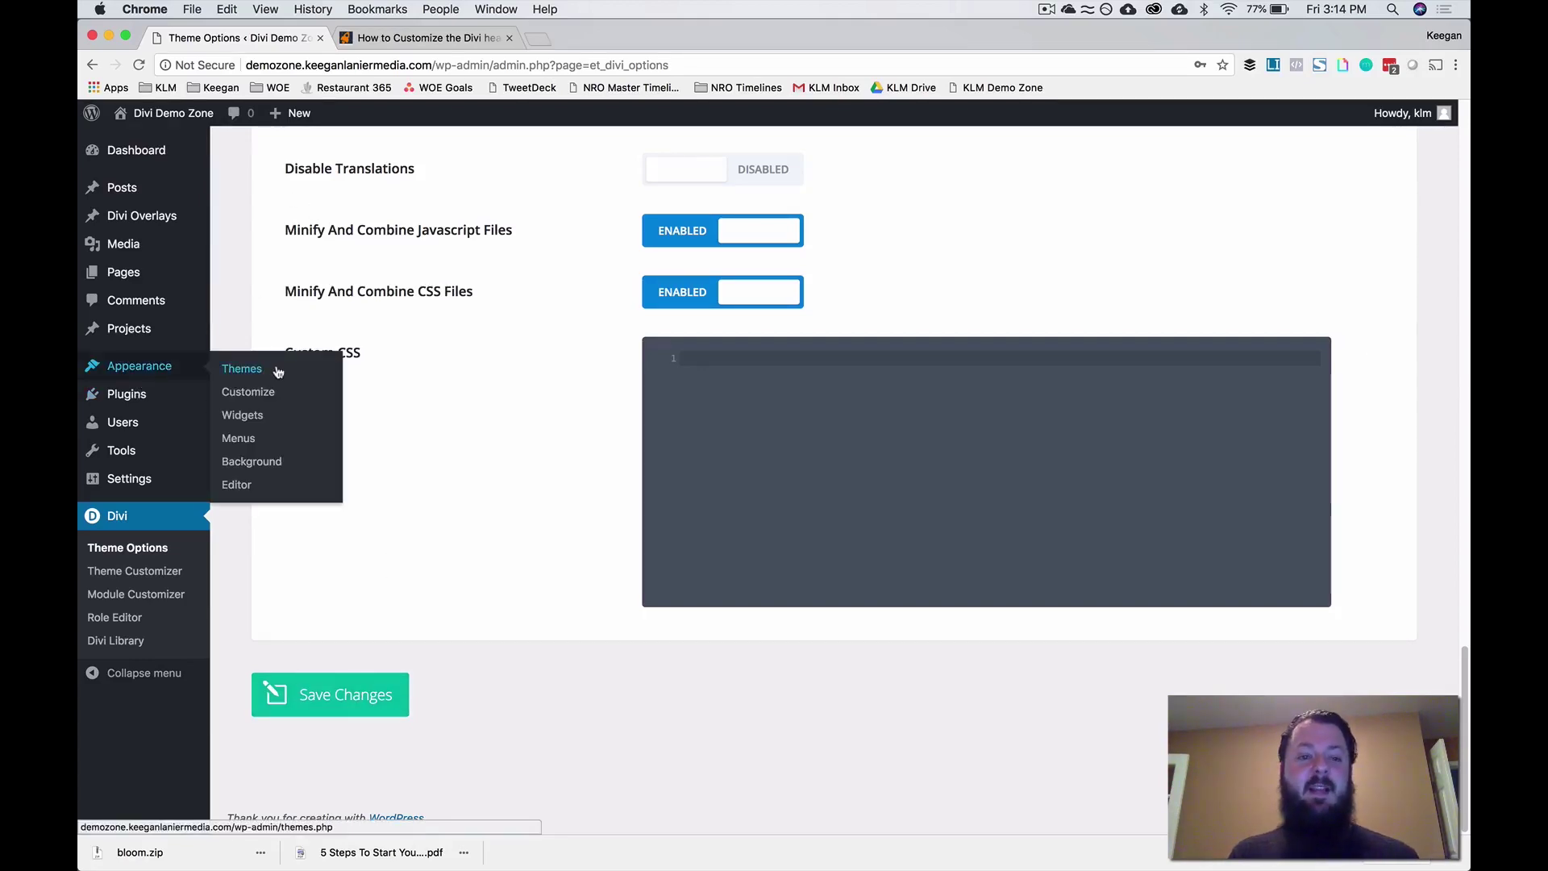
click(244, 440)
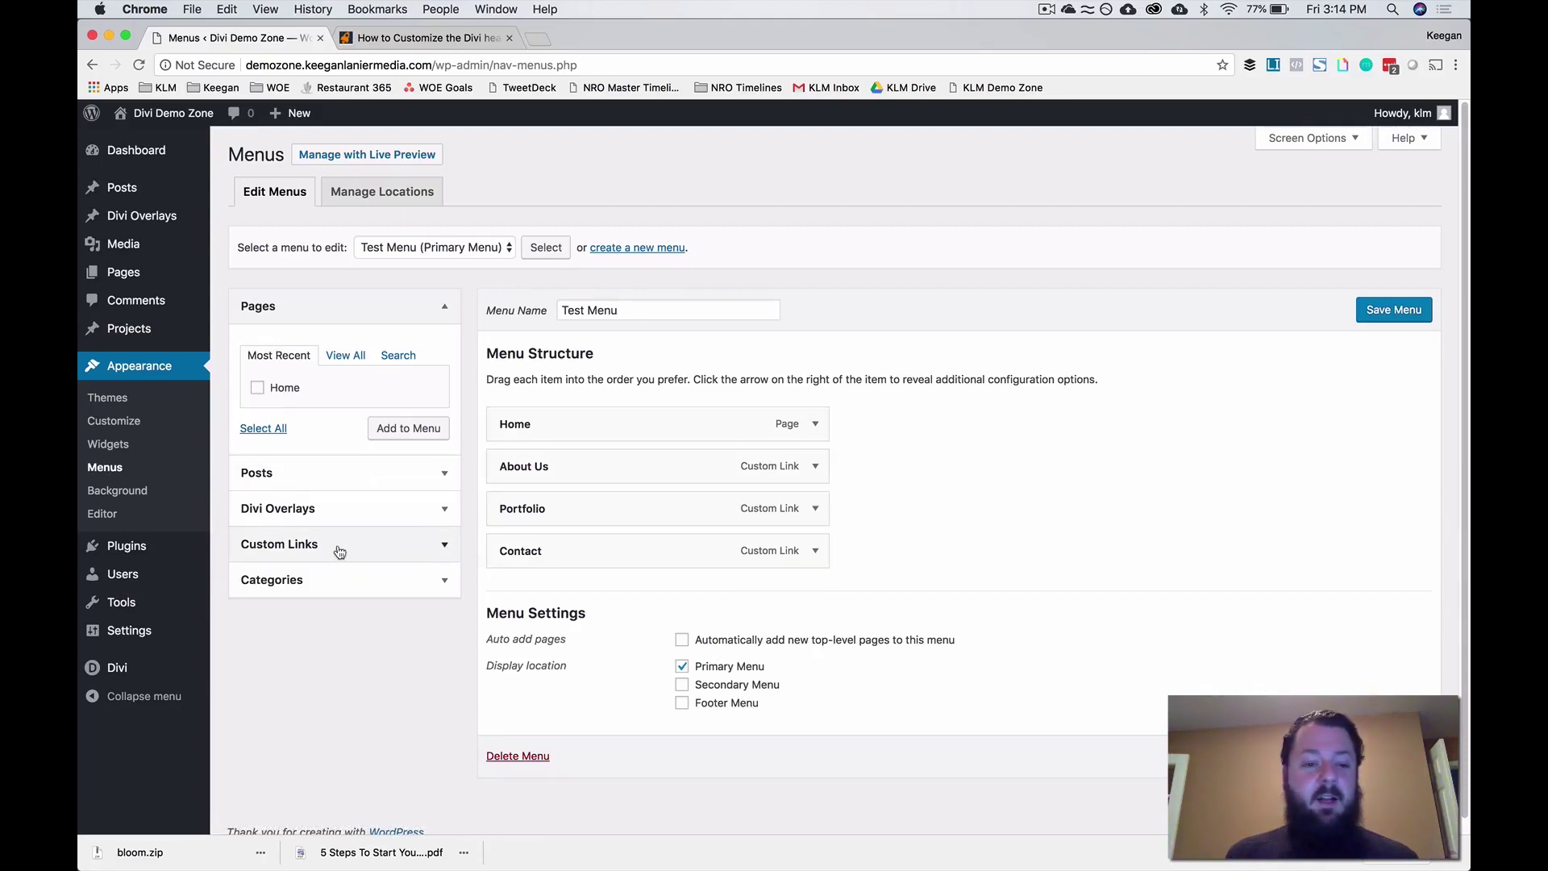
click(279, 543)
click(363, 476)
text(#)
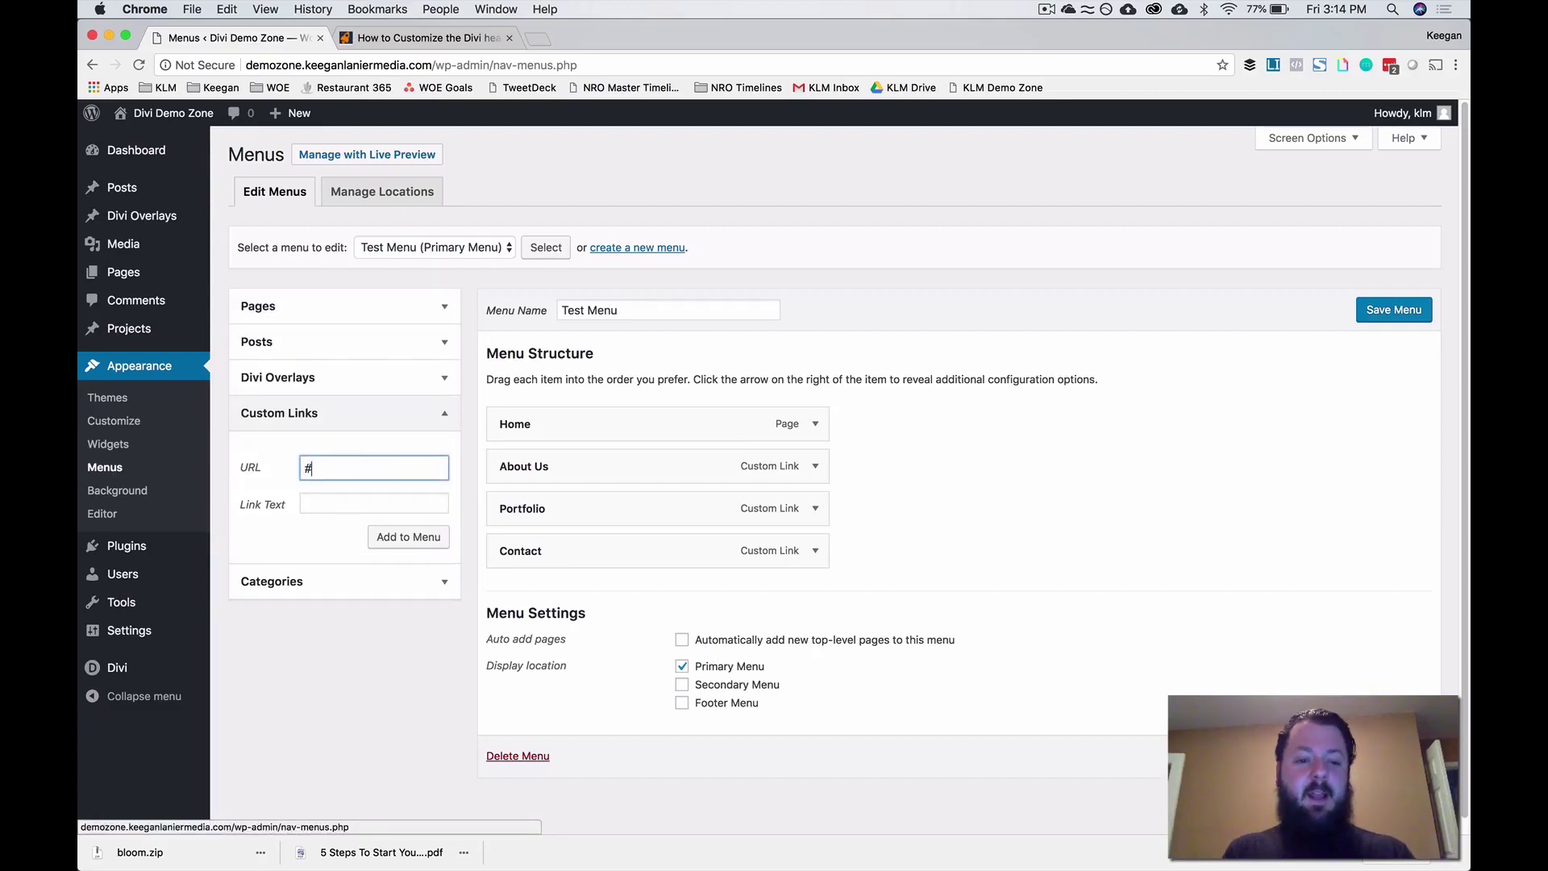
click(341, 501)
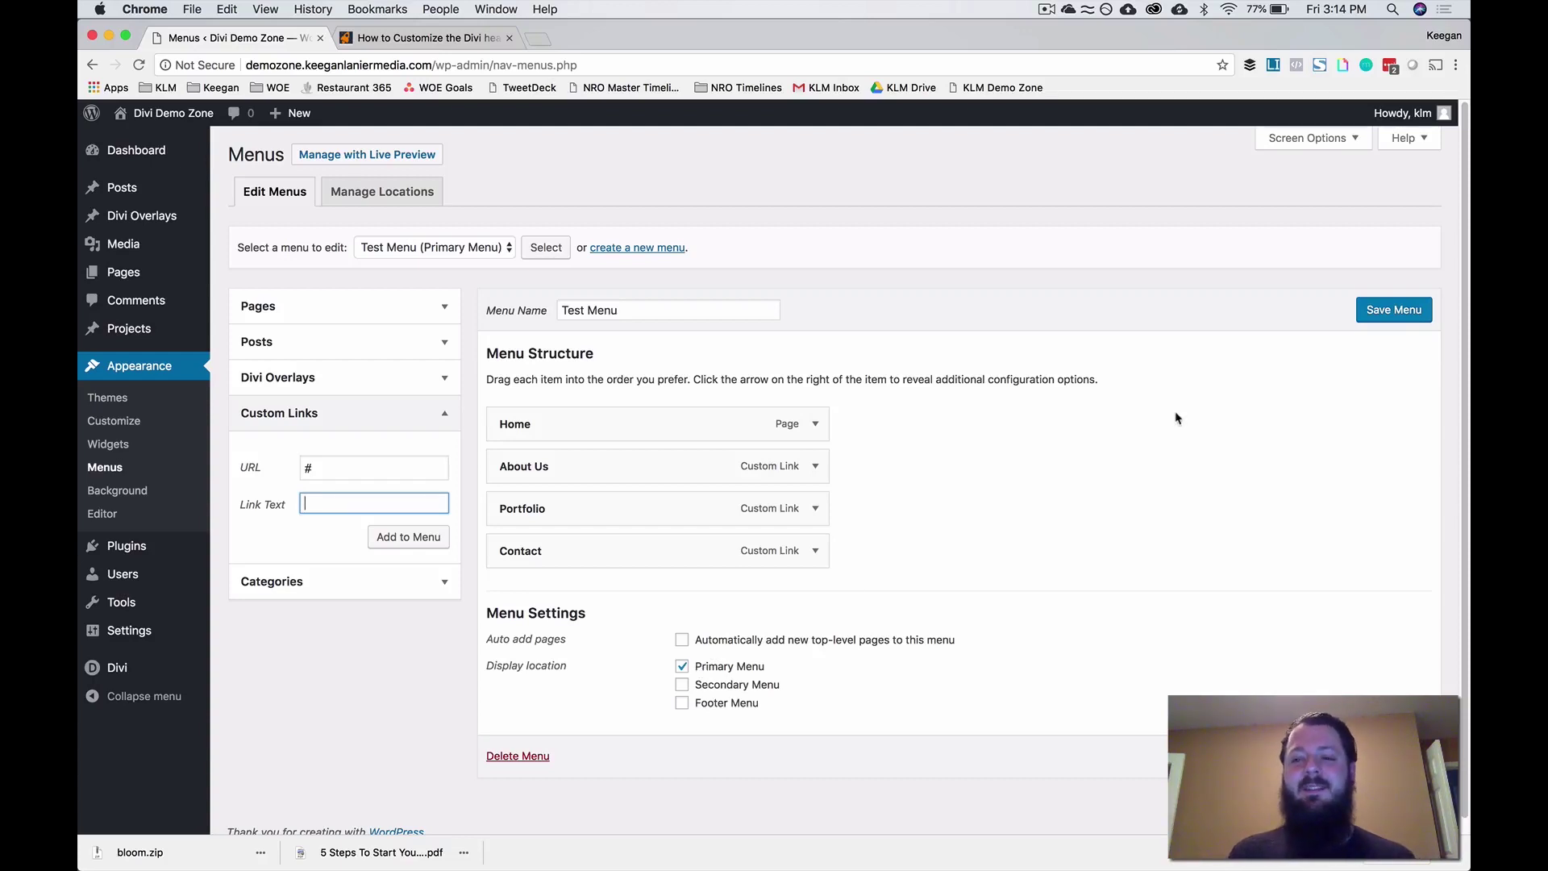
- Save Test Menu with its existing Home, About Us, Portfolio and Contact items
click(1387, 317)
click(1388, 317)
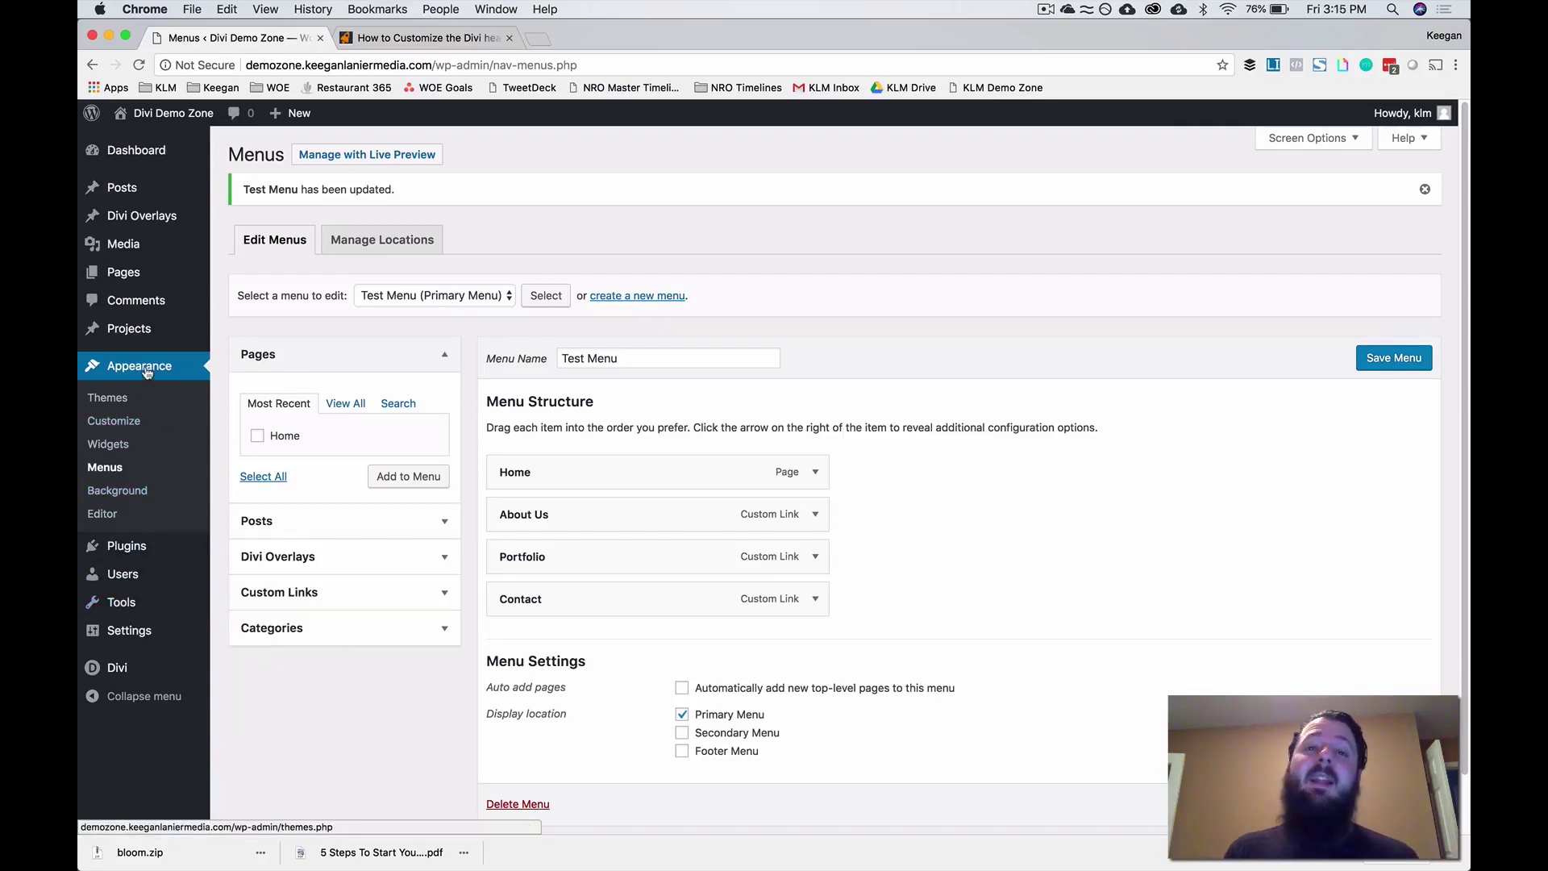
- Open the Primary Menu Bar settings in the theme customizer and set the menu text size to 16
click(113, 421)
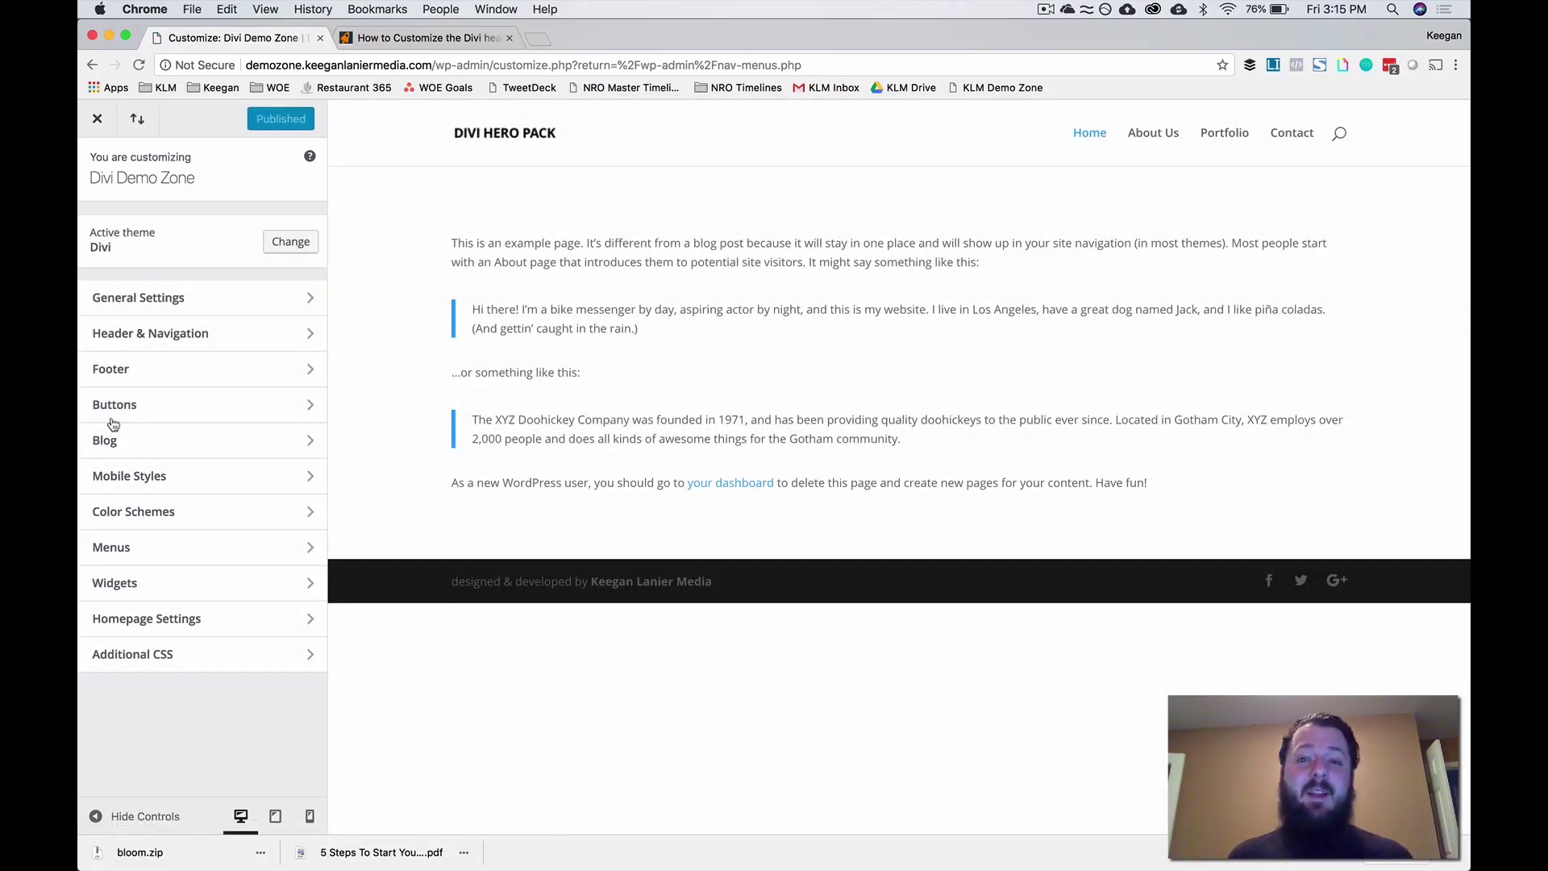
click(186, 332)
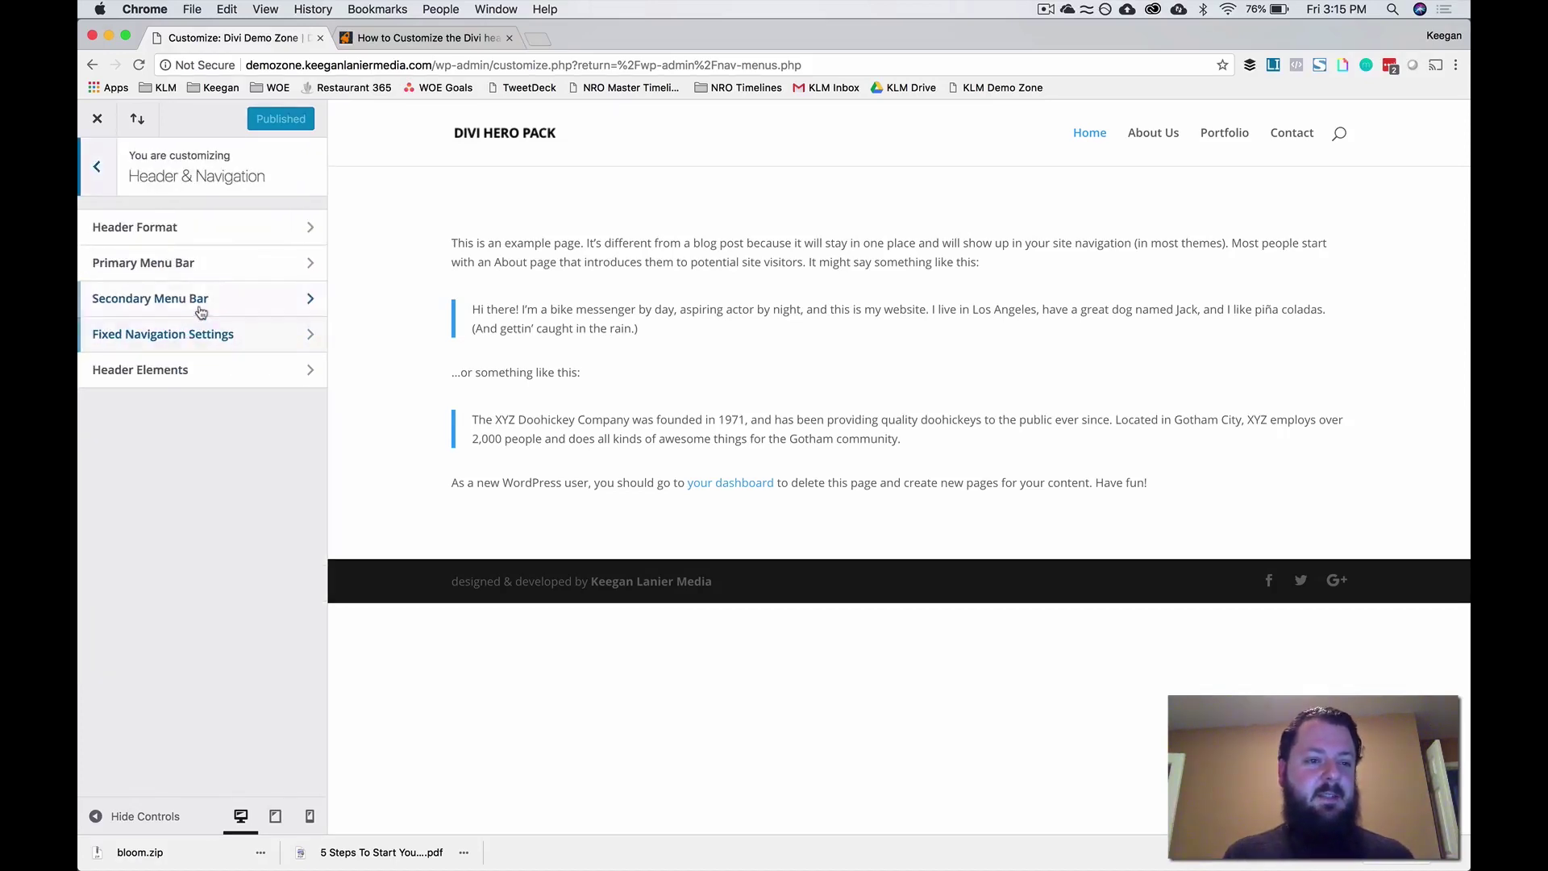
click(217, 269)
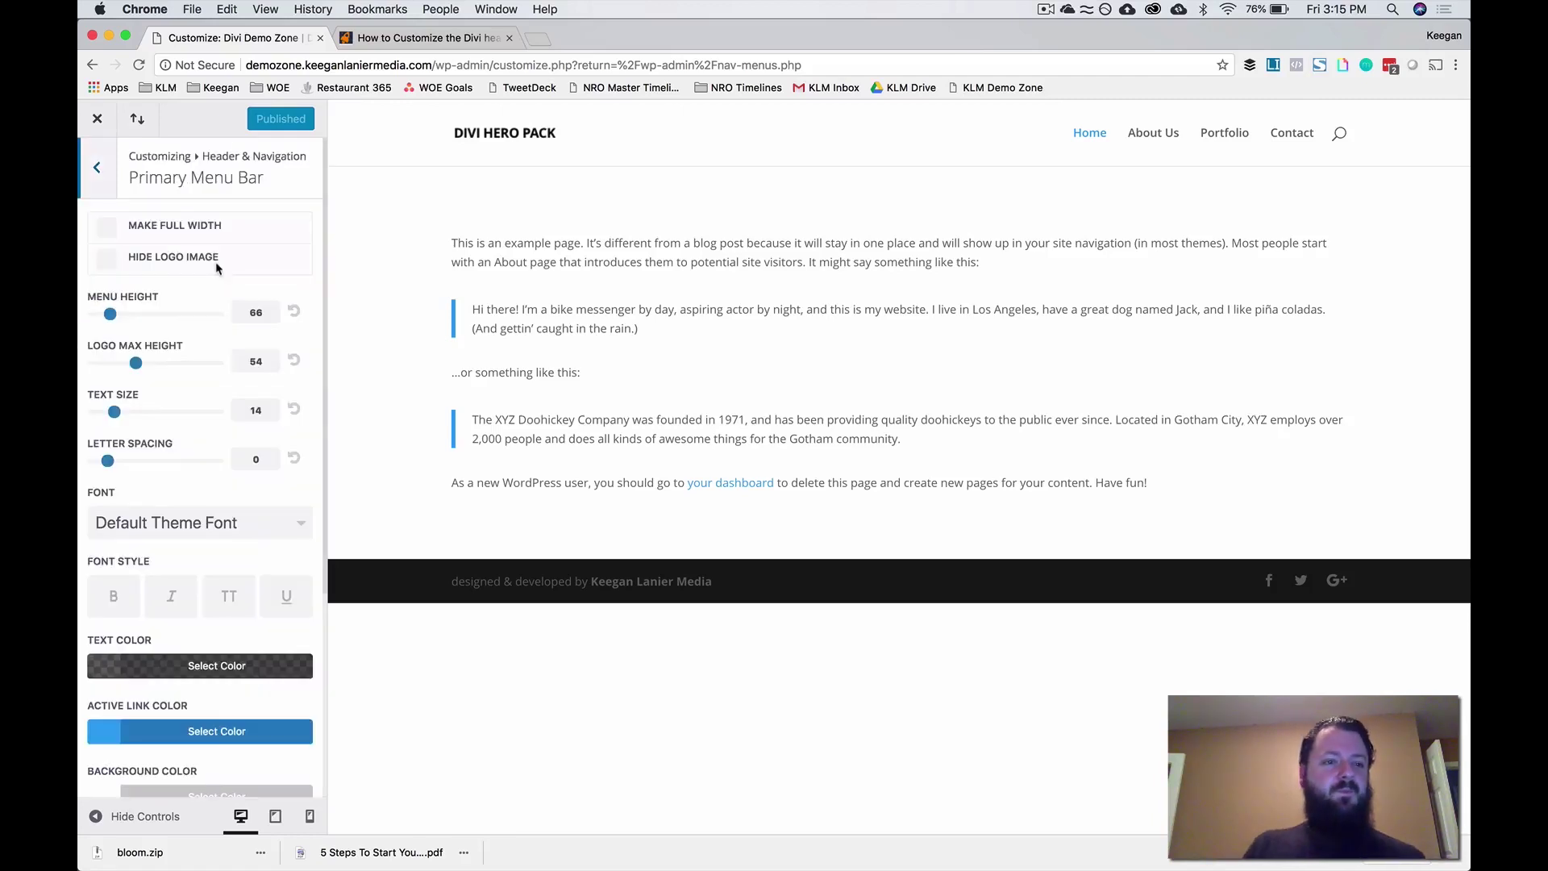
scroll(215, 261, down, 2)
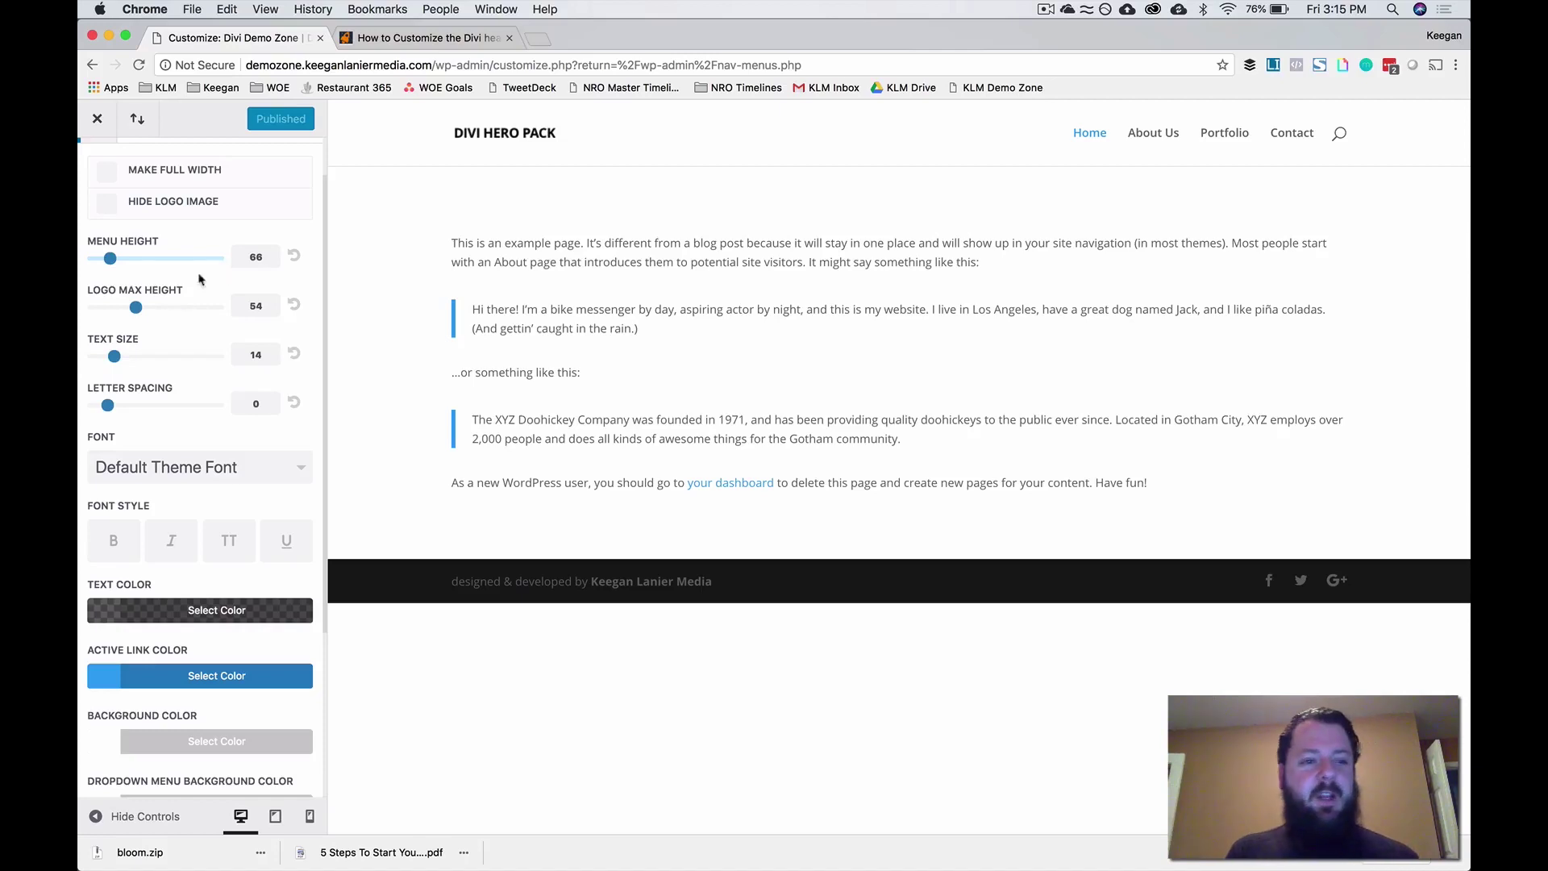
drag(114, 357, 135, 357)
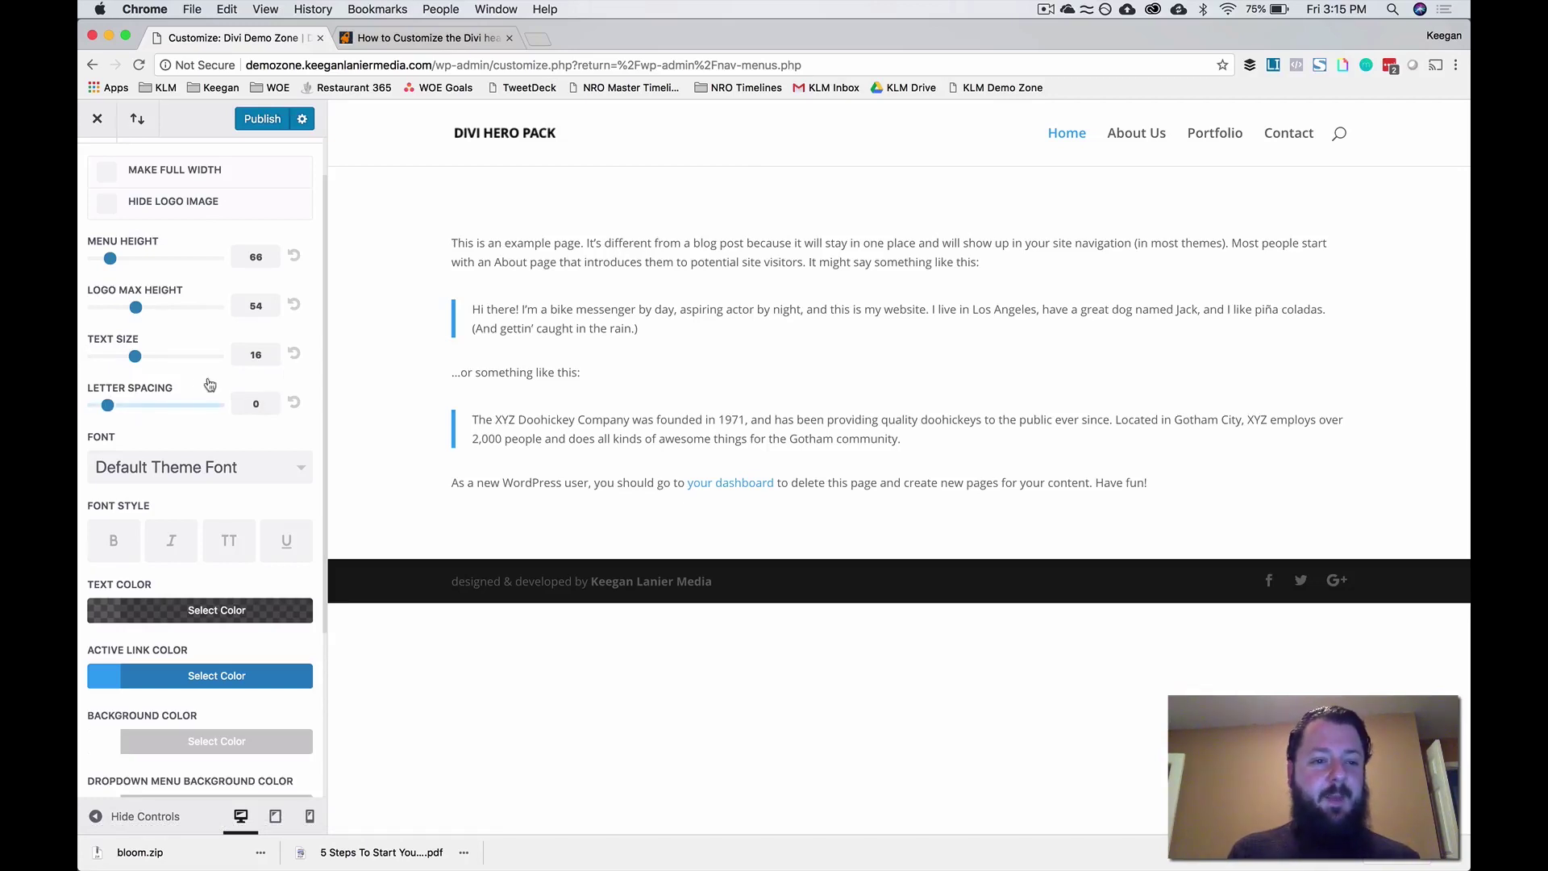
- Try letter spacings of -1 and -.3 for the primary menu text, and set it back to 0
drag(108, 407, 93, 406)
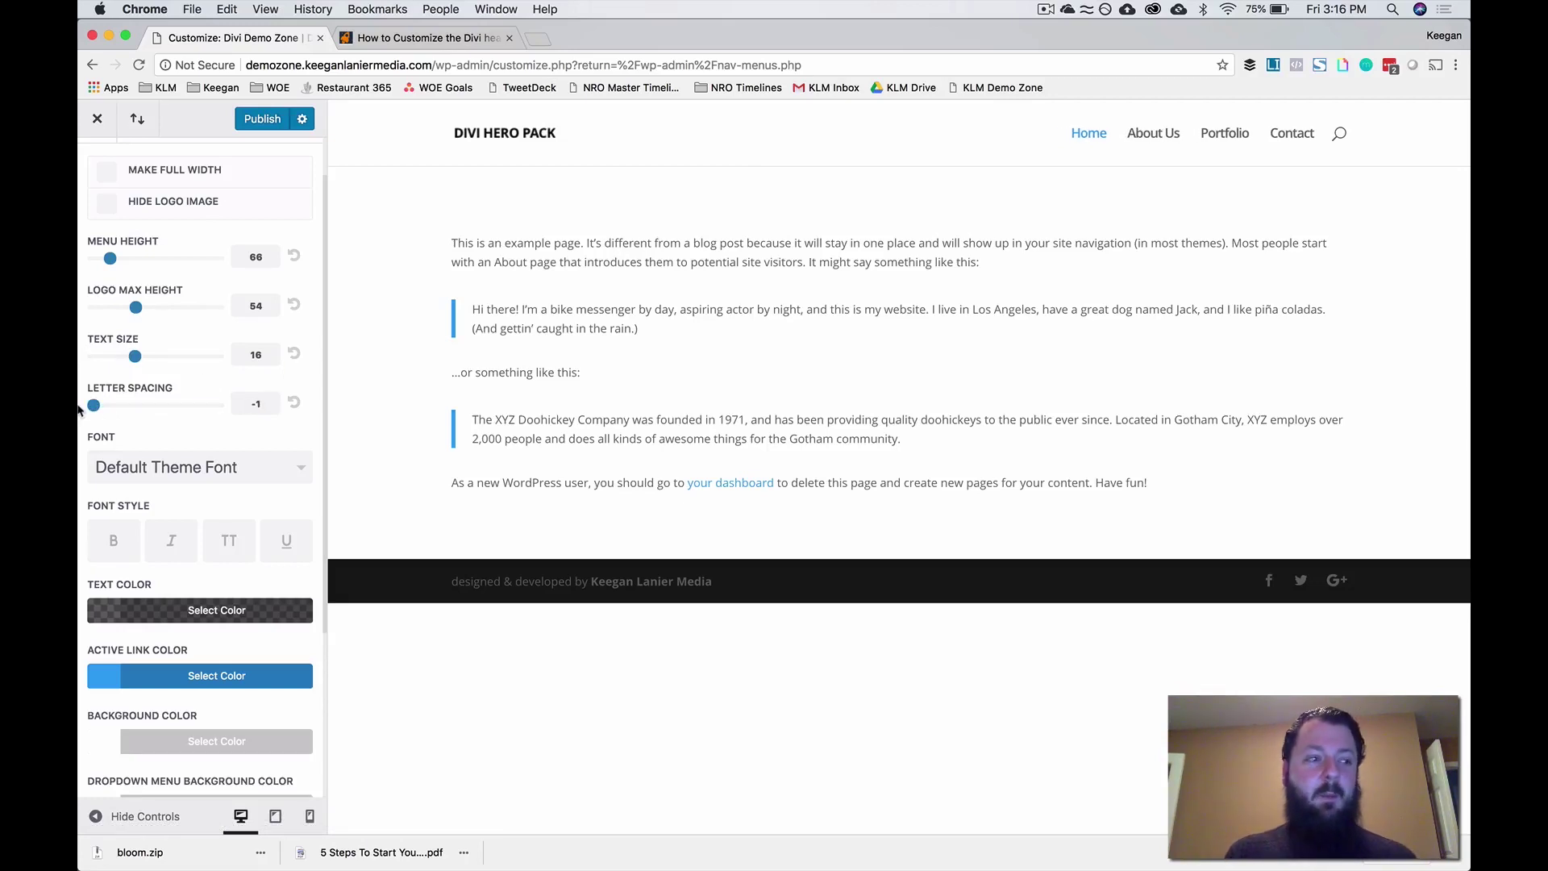
click(260, 404)
key(BackSpace)
text(.3)
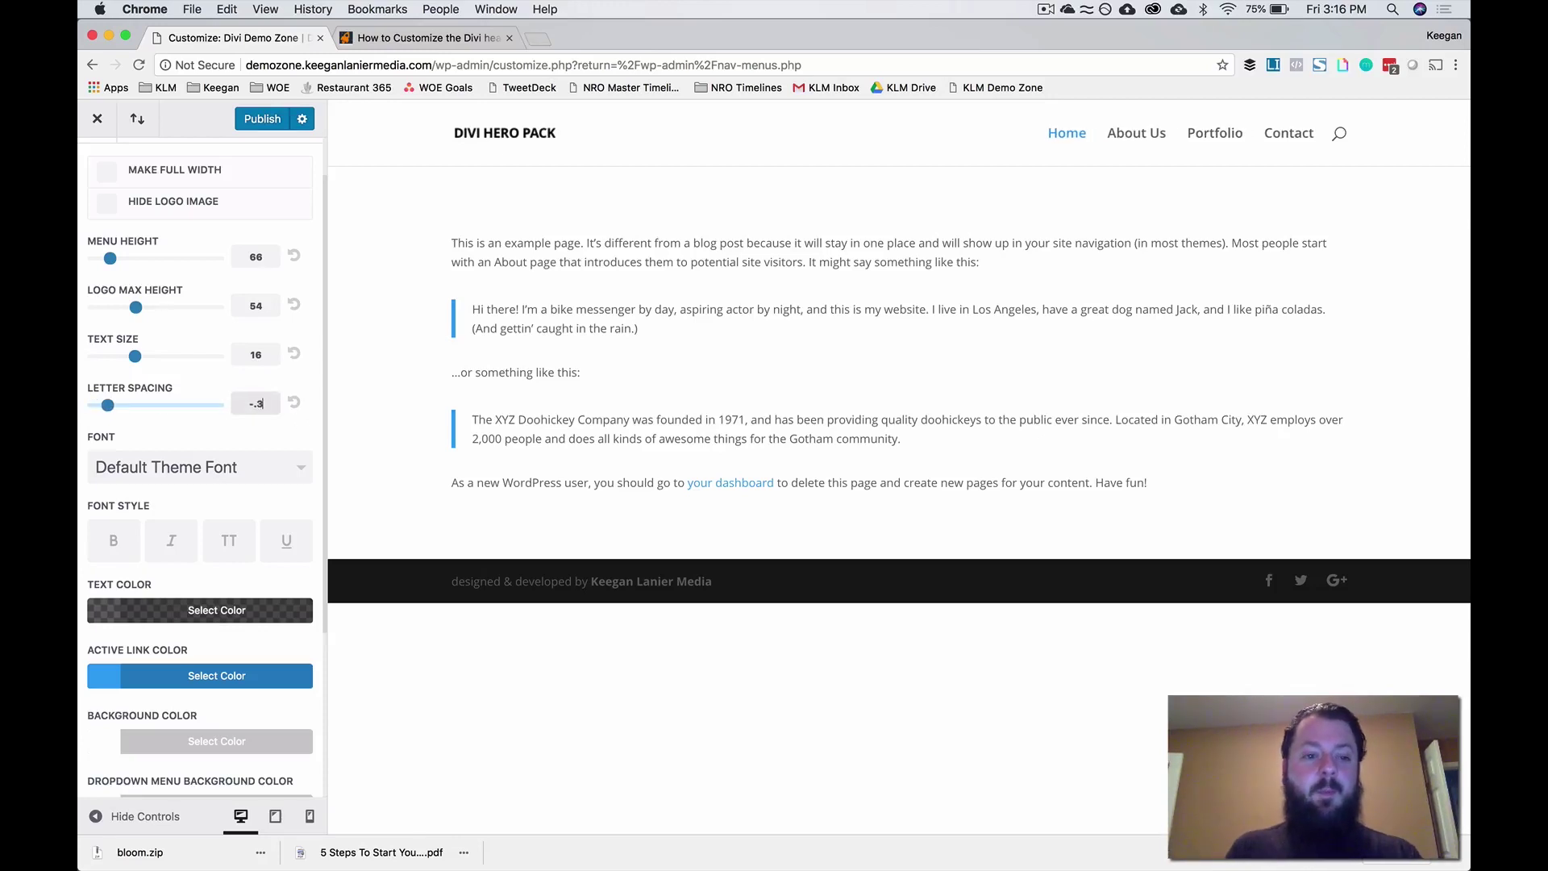
key(BackSpace)
key(BackSpace)
key(BackSpace)
text(0)
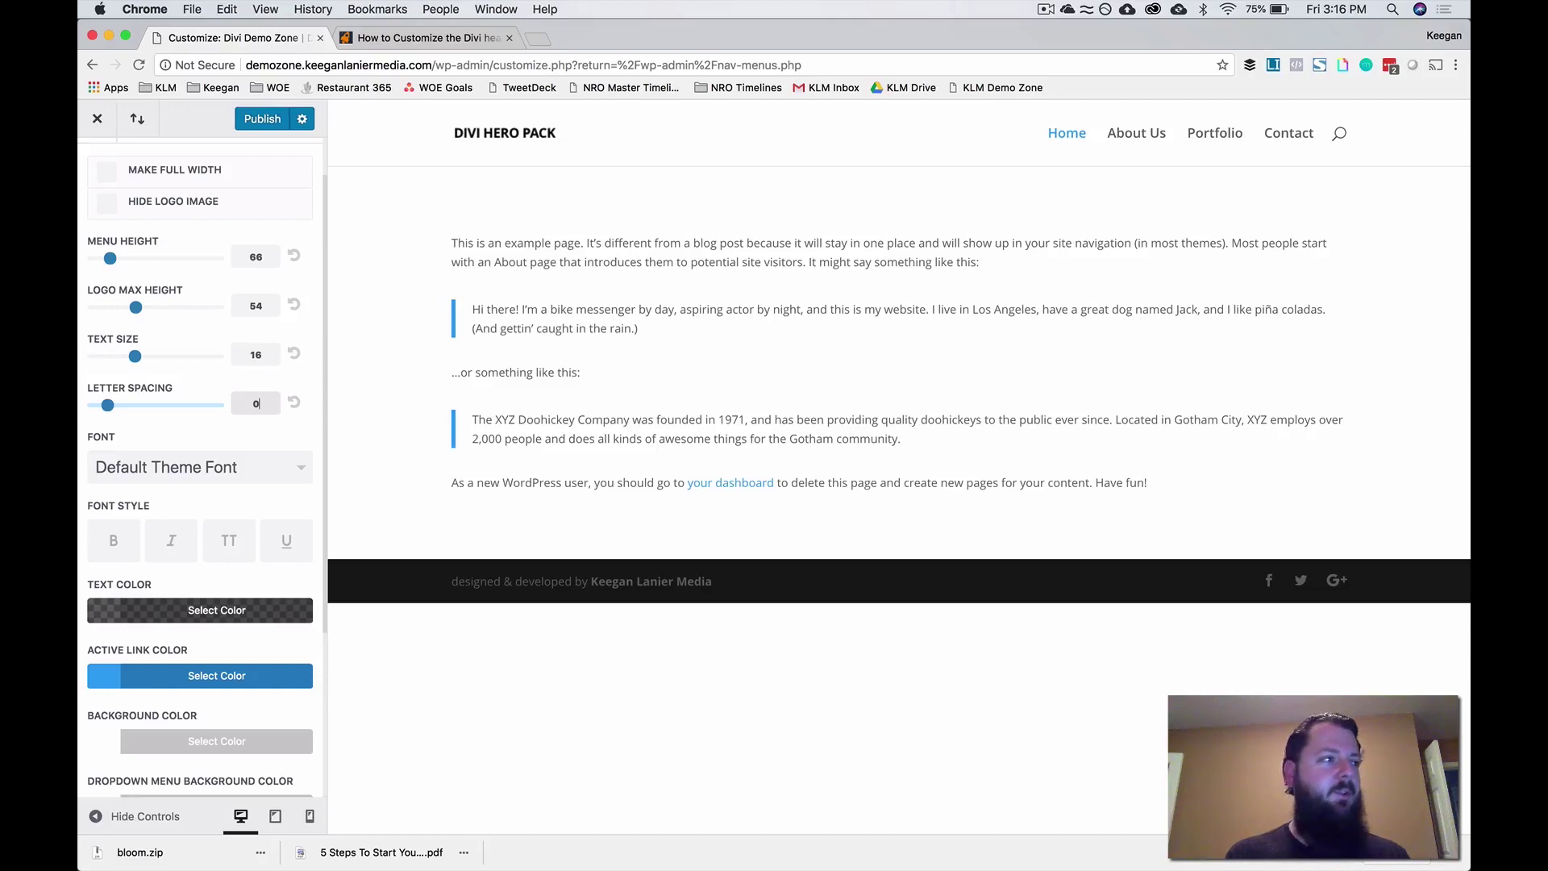
- Set the primary menu font to Open Sans and its font style to all uppercase
scroll(224, 425, down, 1)
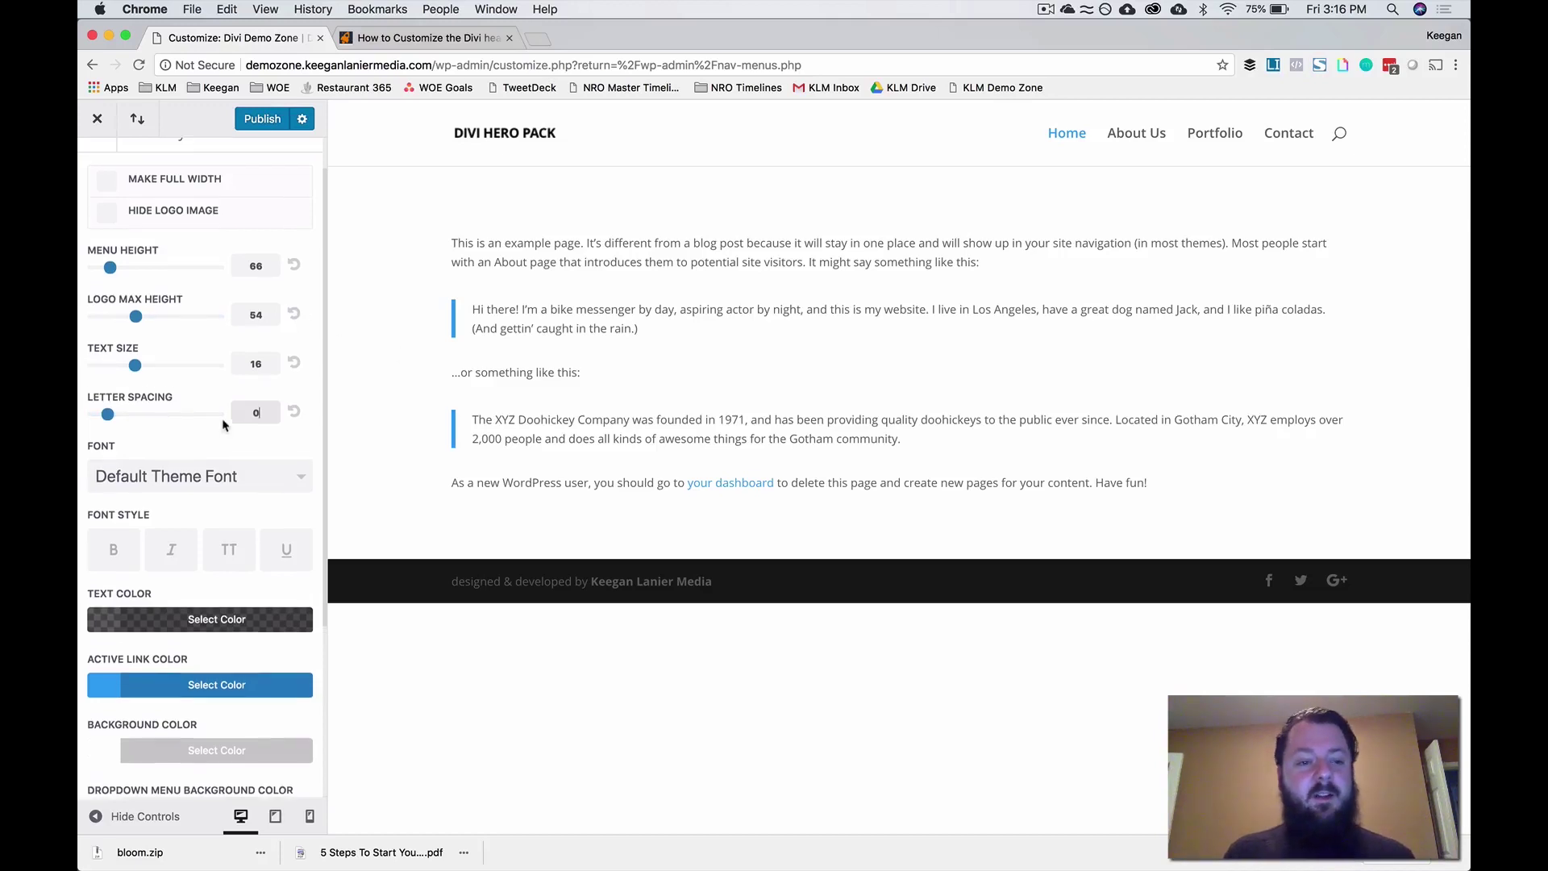
click(202, 464)
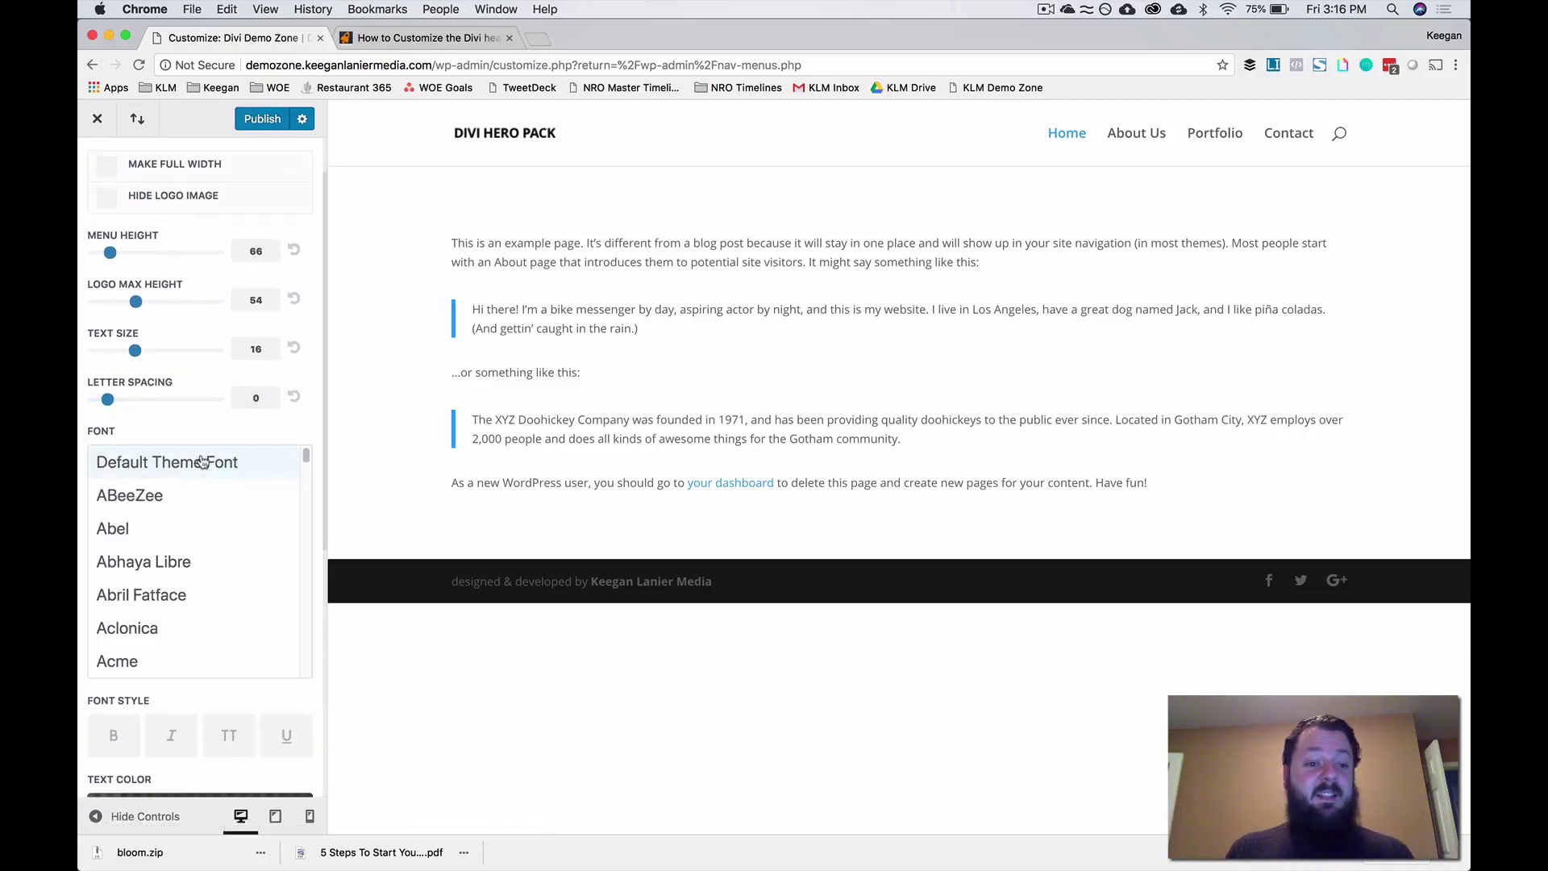
scroll(184, 533, down, 20)
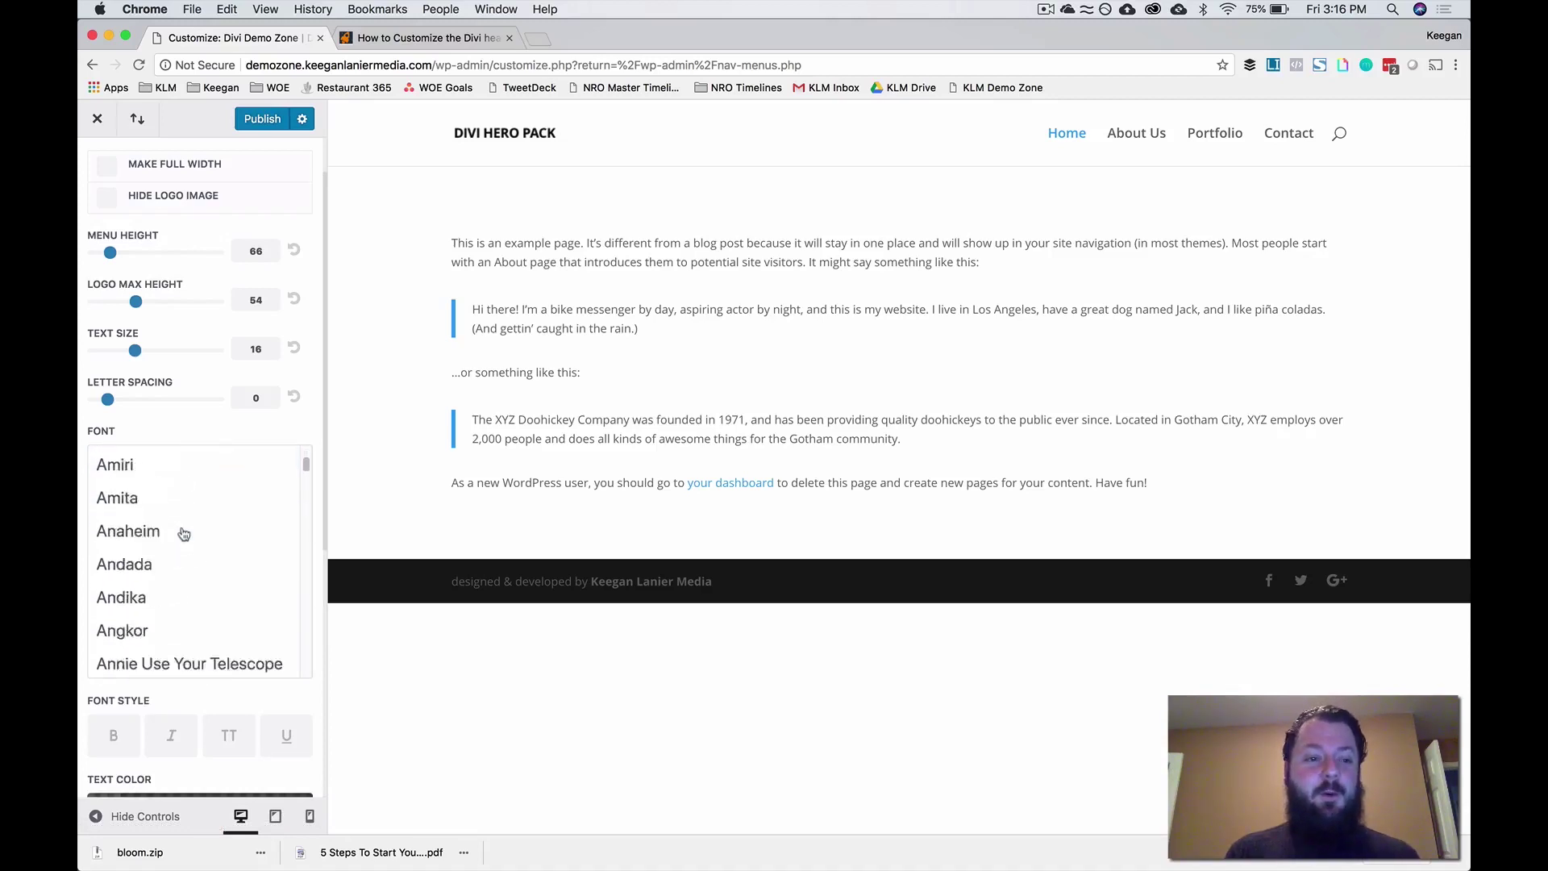
scroll(184, 534, down, 20)
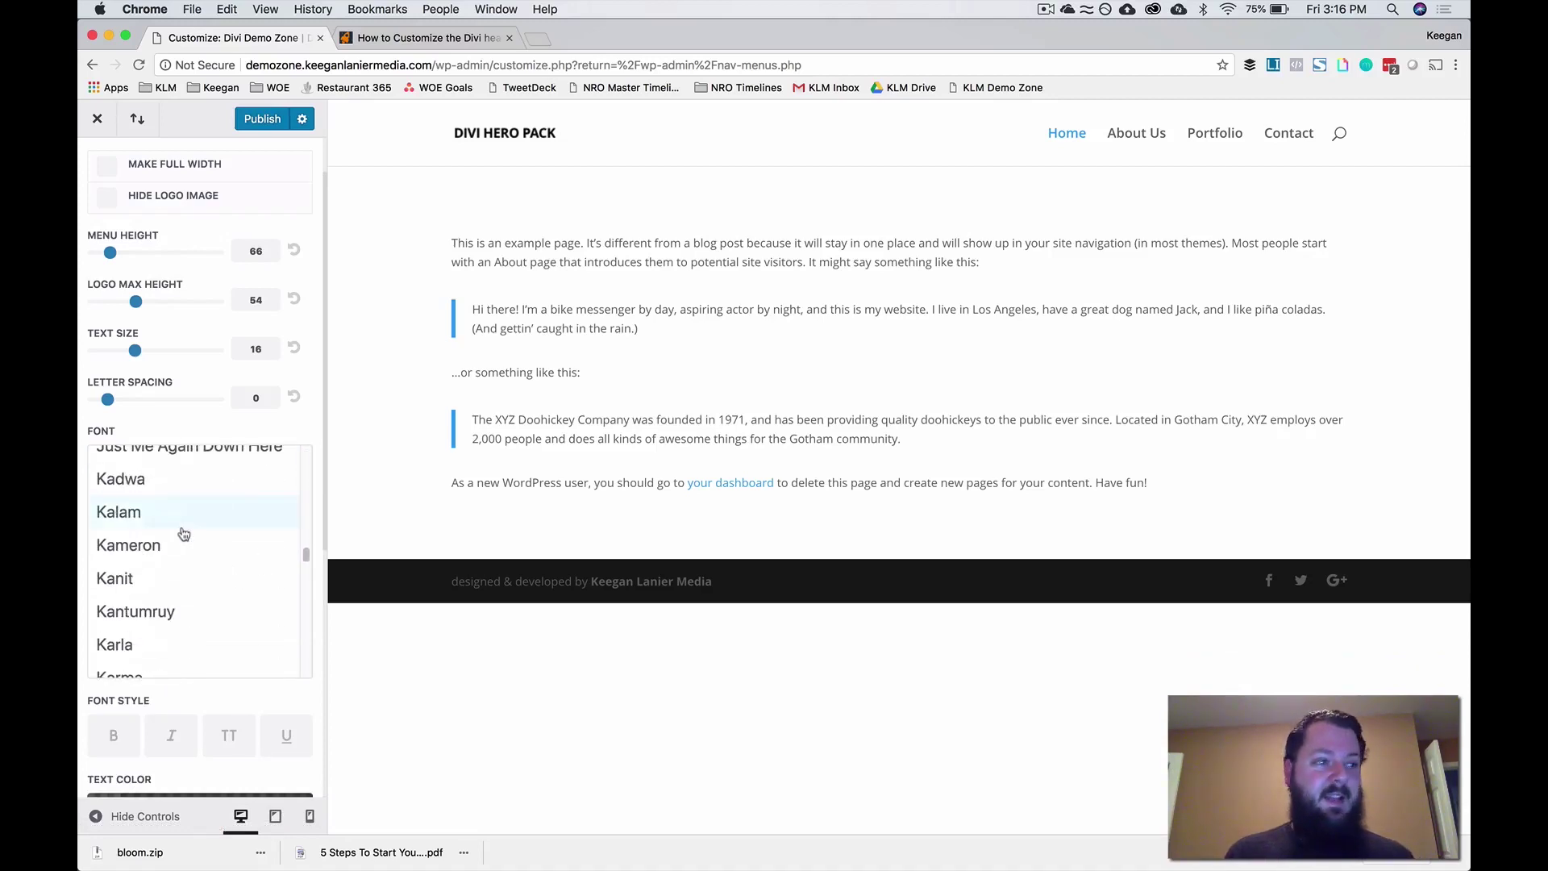
scroll(183, 533, down, 20)
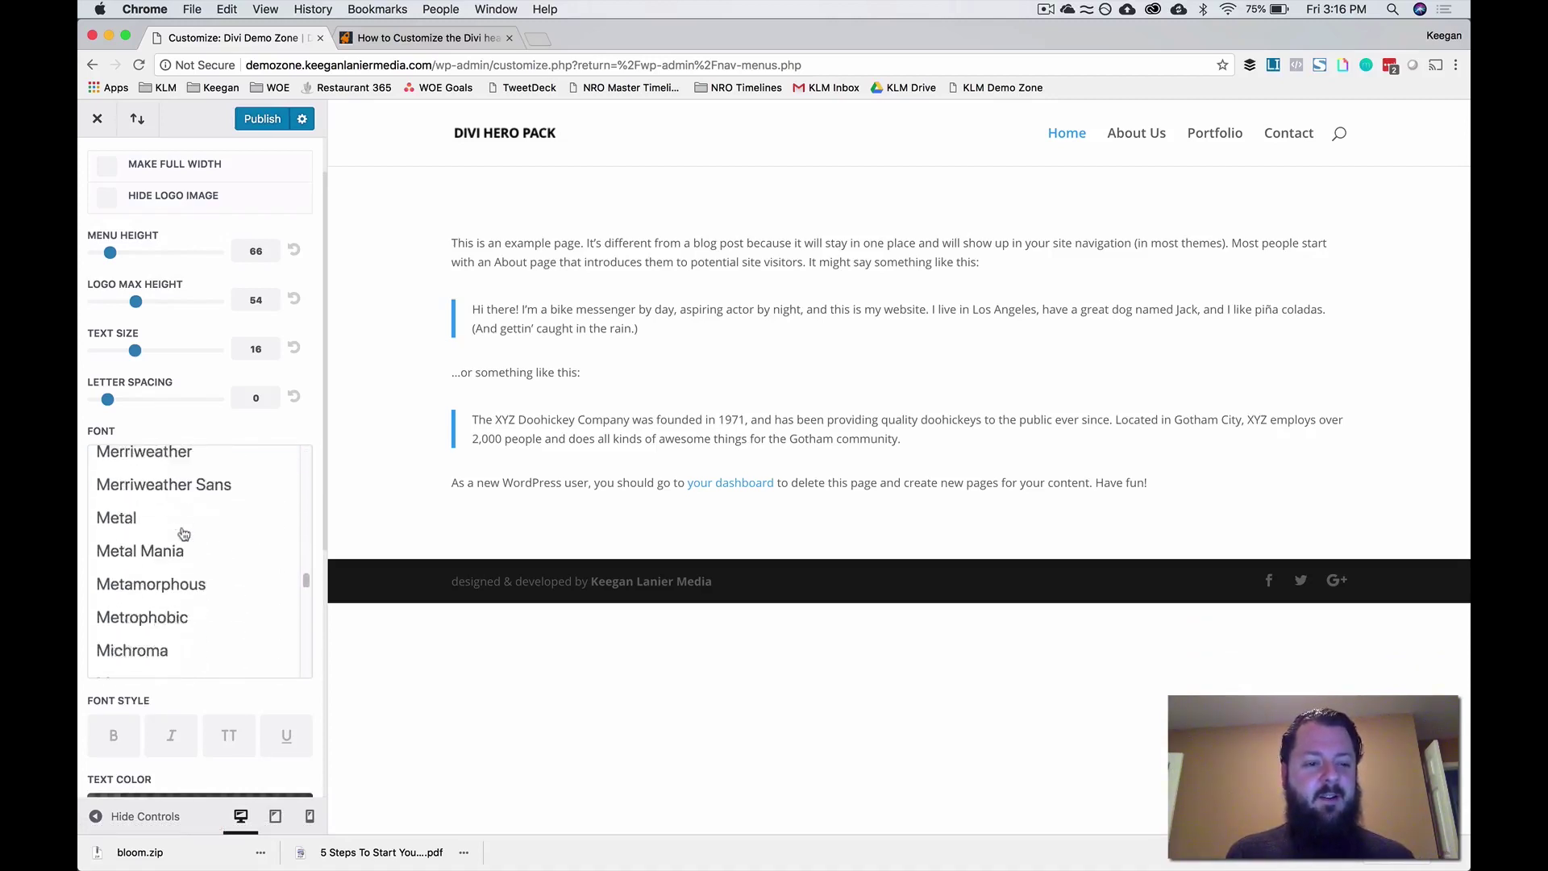
scroll(184, 534, down, 15)
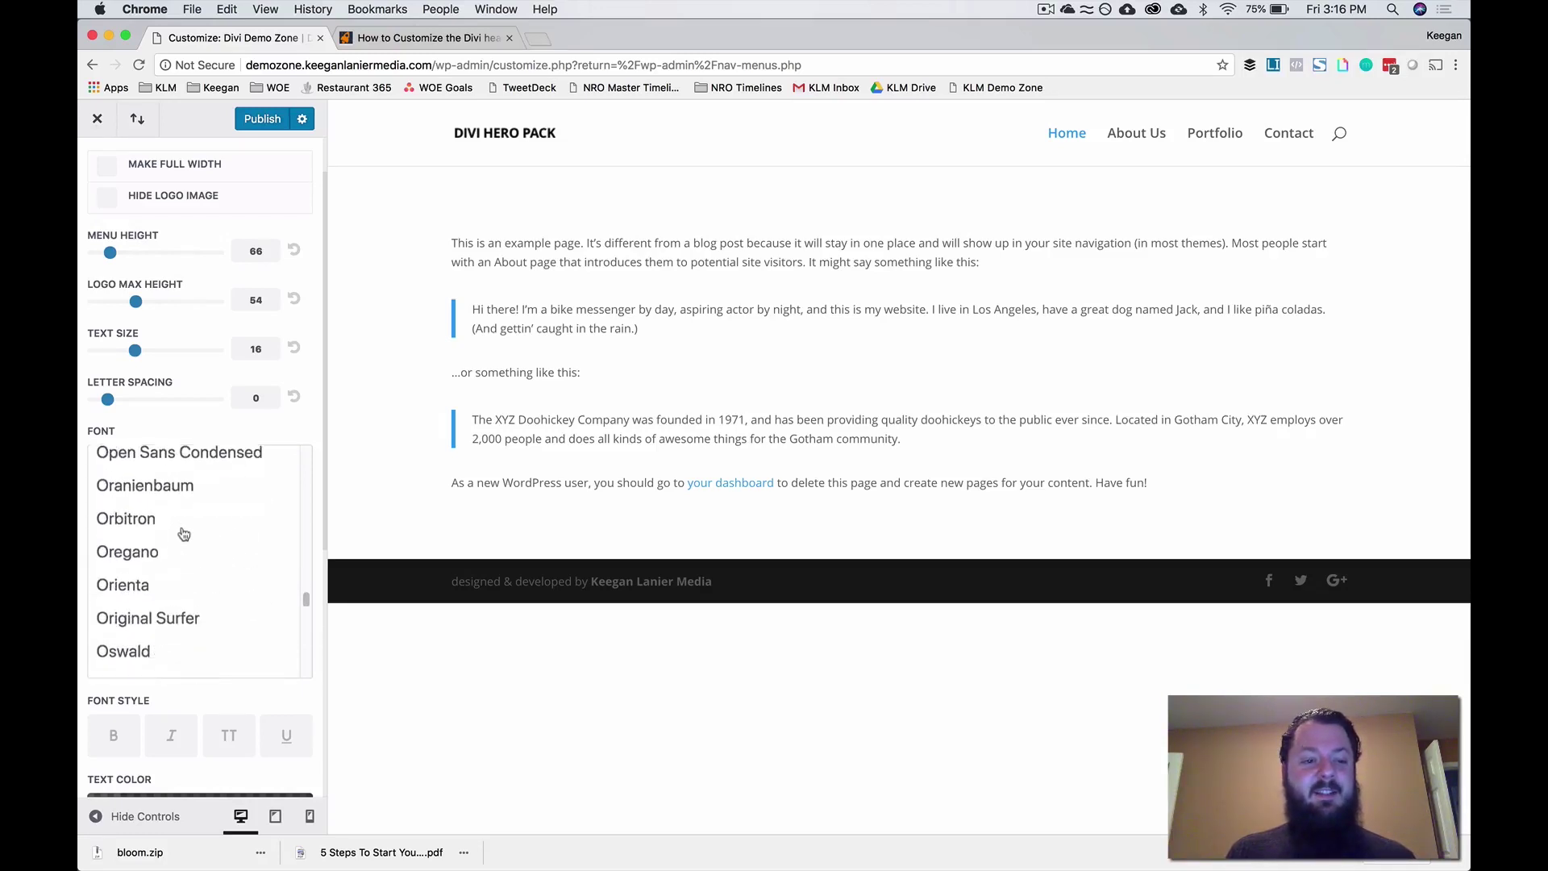
scroll(183, 533, up, 3)
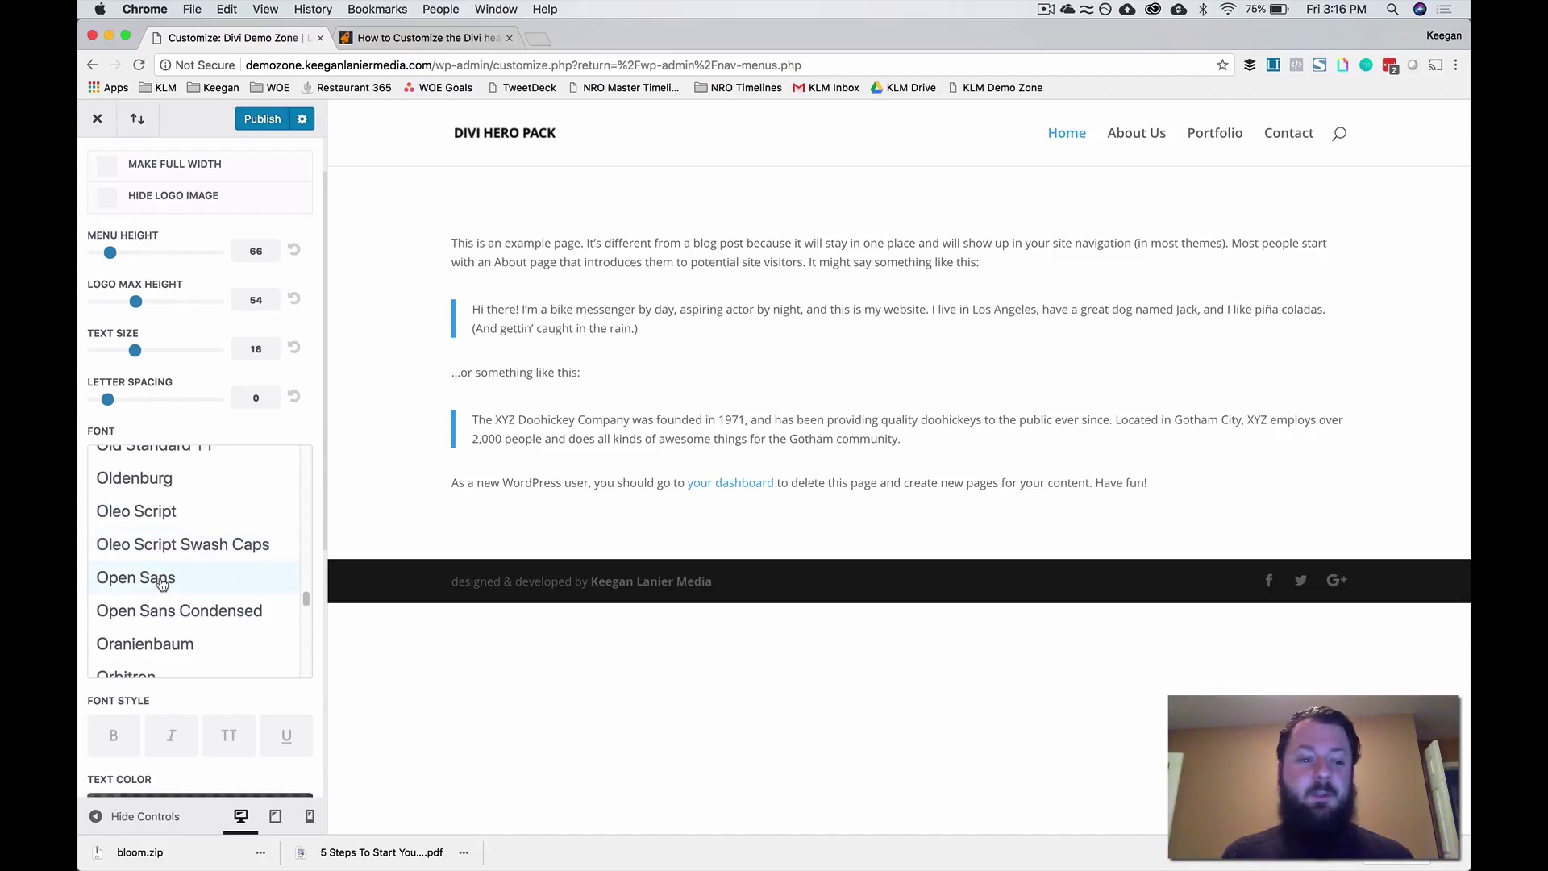
click(162, 579)
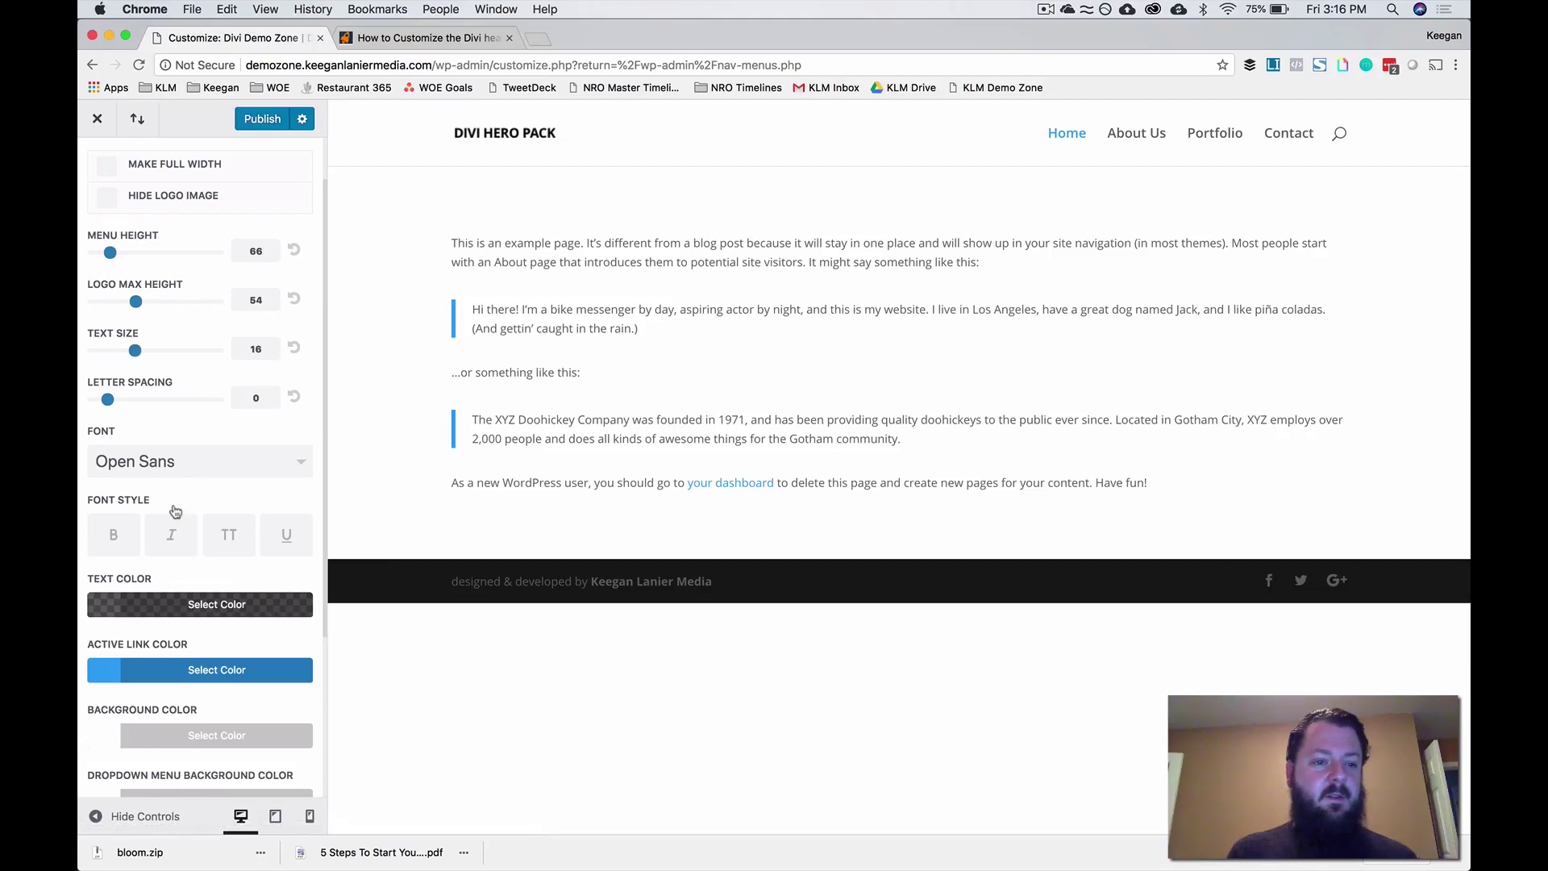
scroll(165, 483, down, 3)
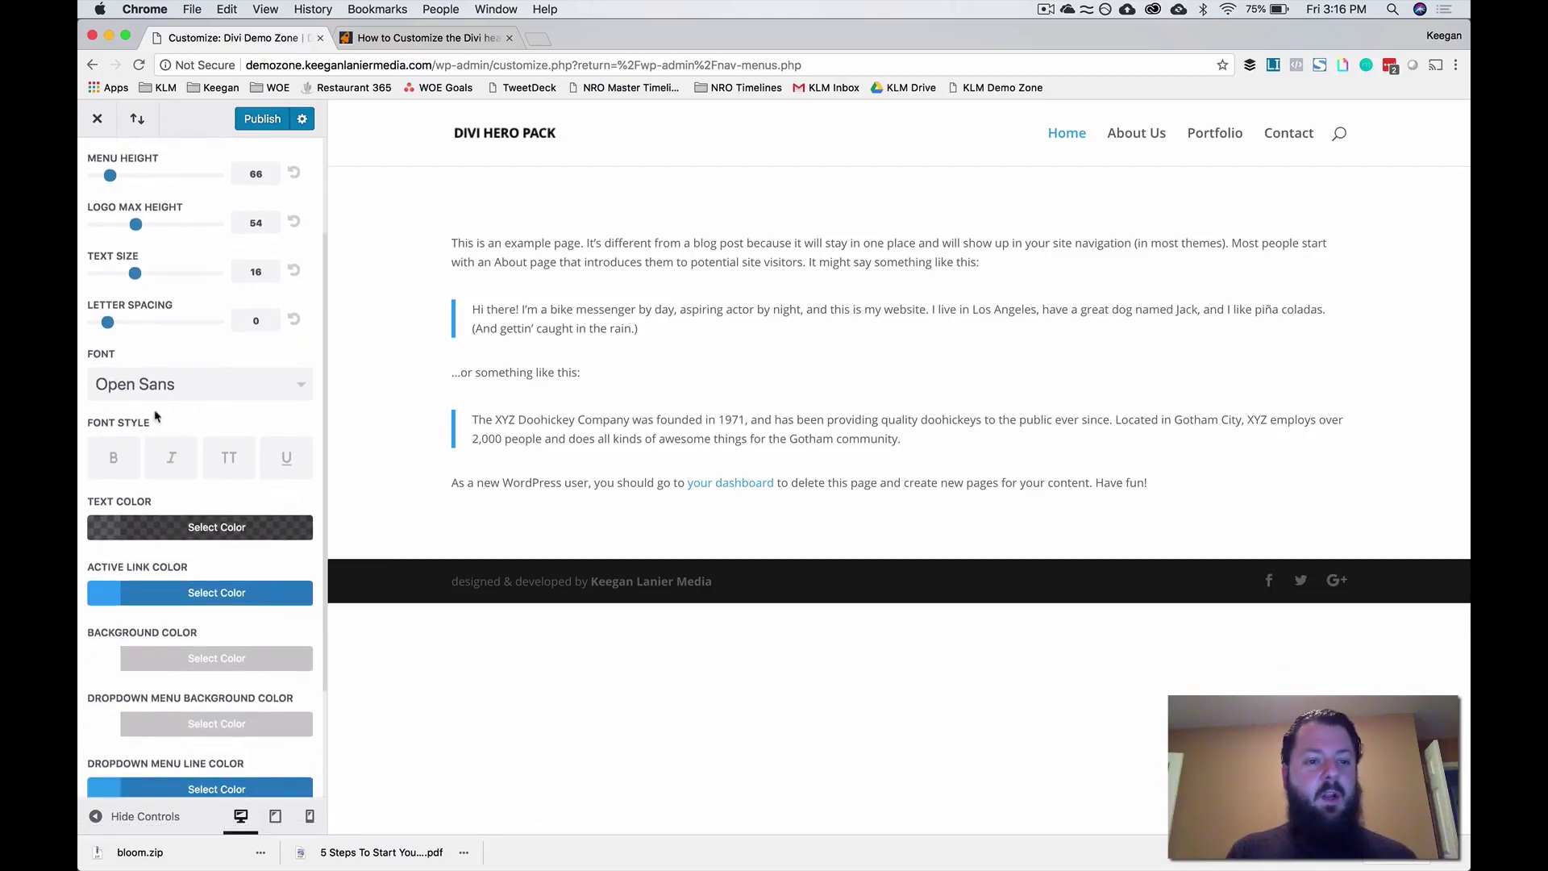
click(220, 464)
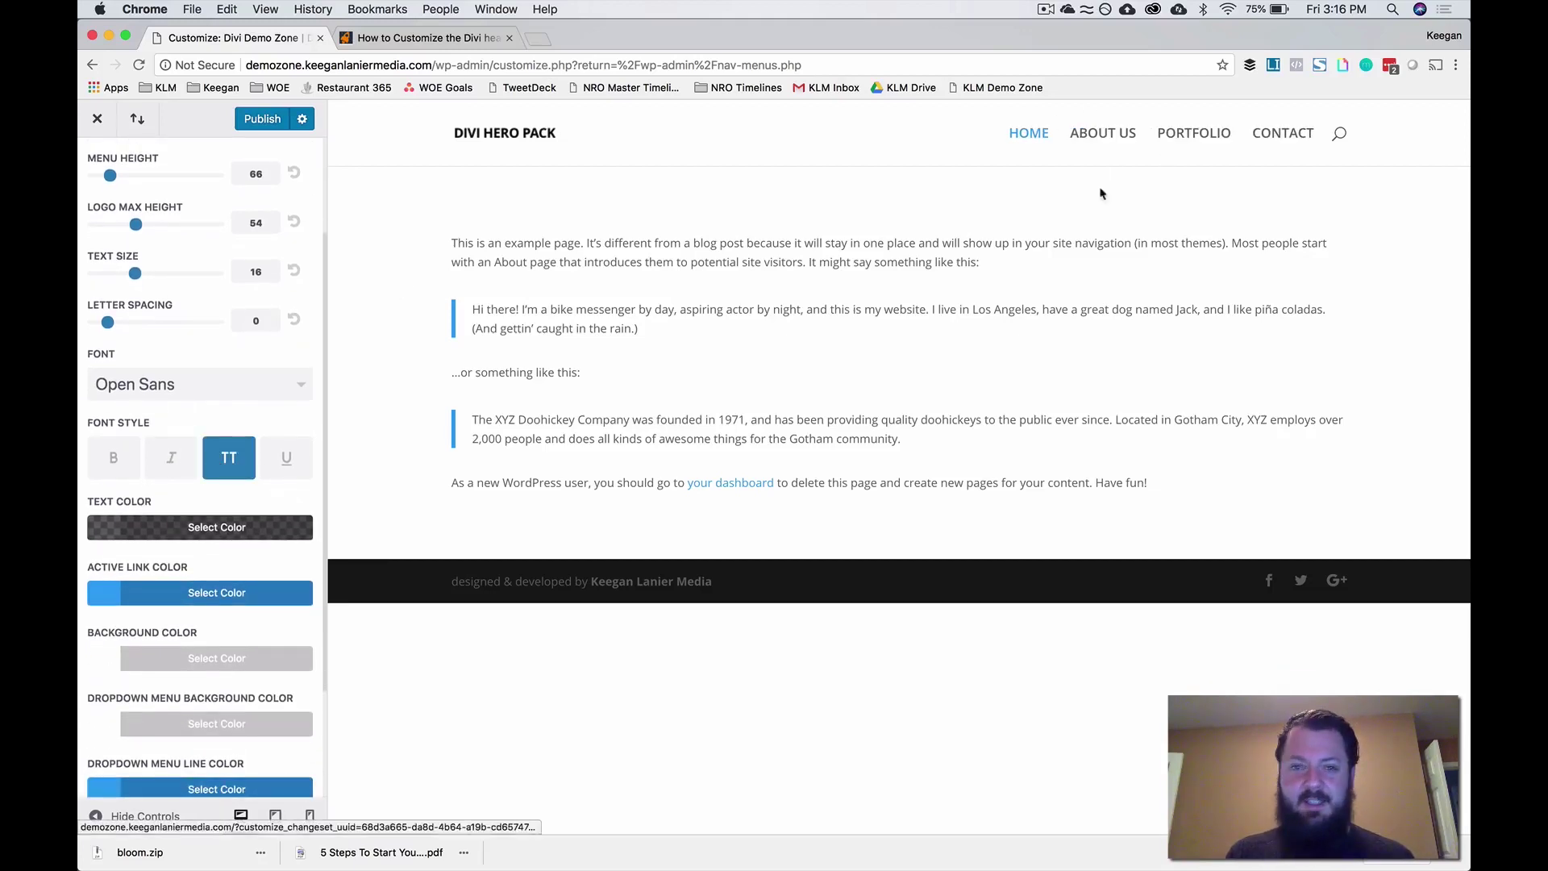
- Set the primary menu text color to rgba(0,0,0,0.3) and publish the customizer changes
scroll(296, 506, down, 2)
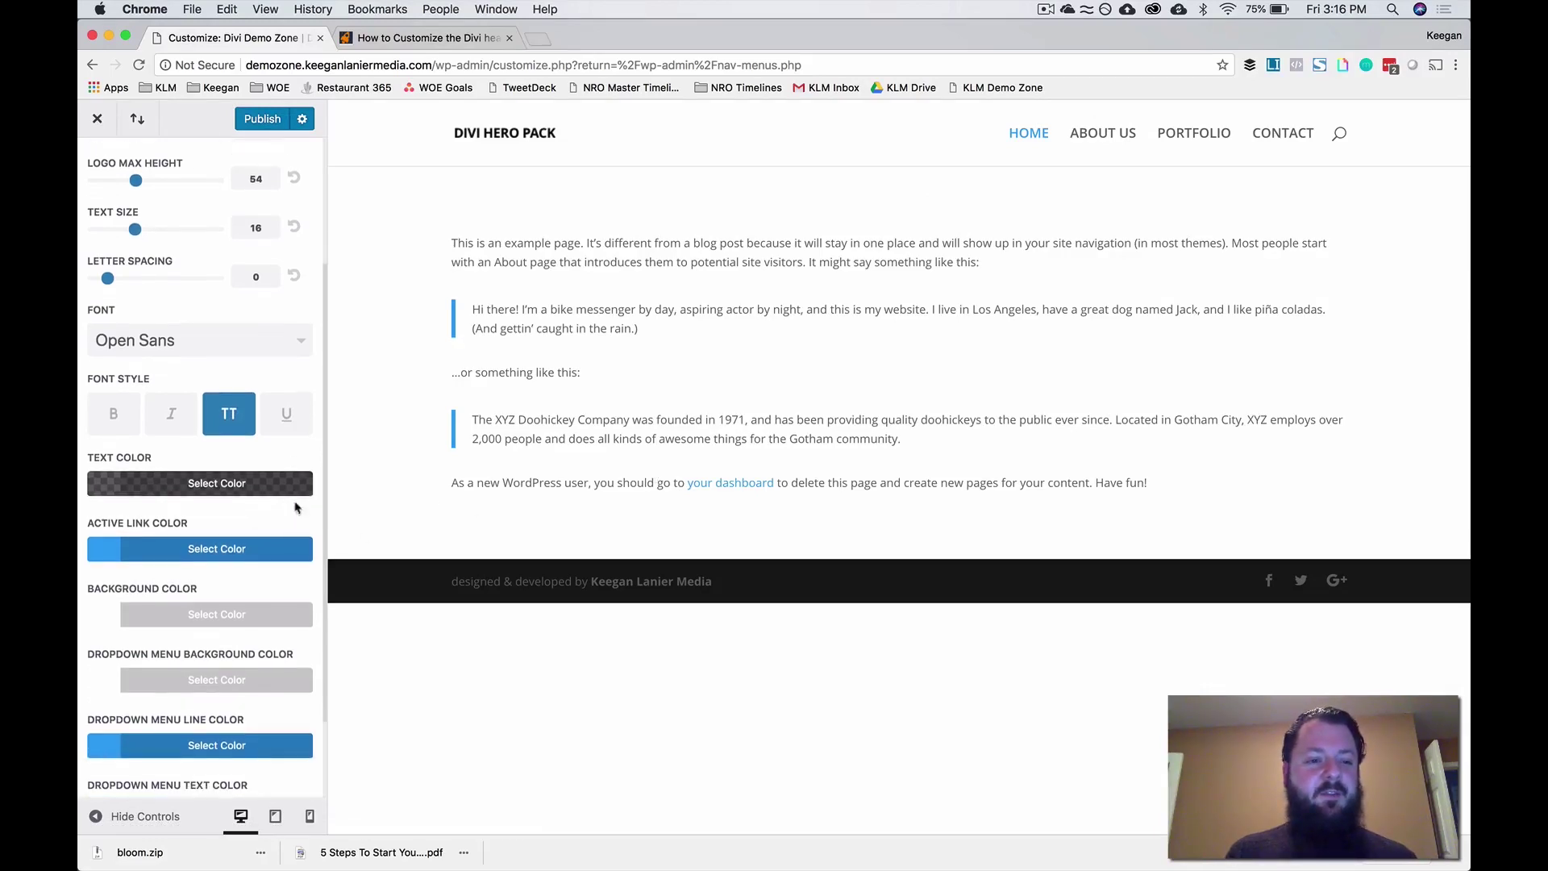
click(109, 487)
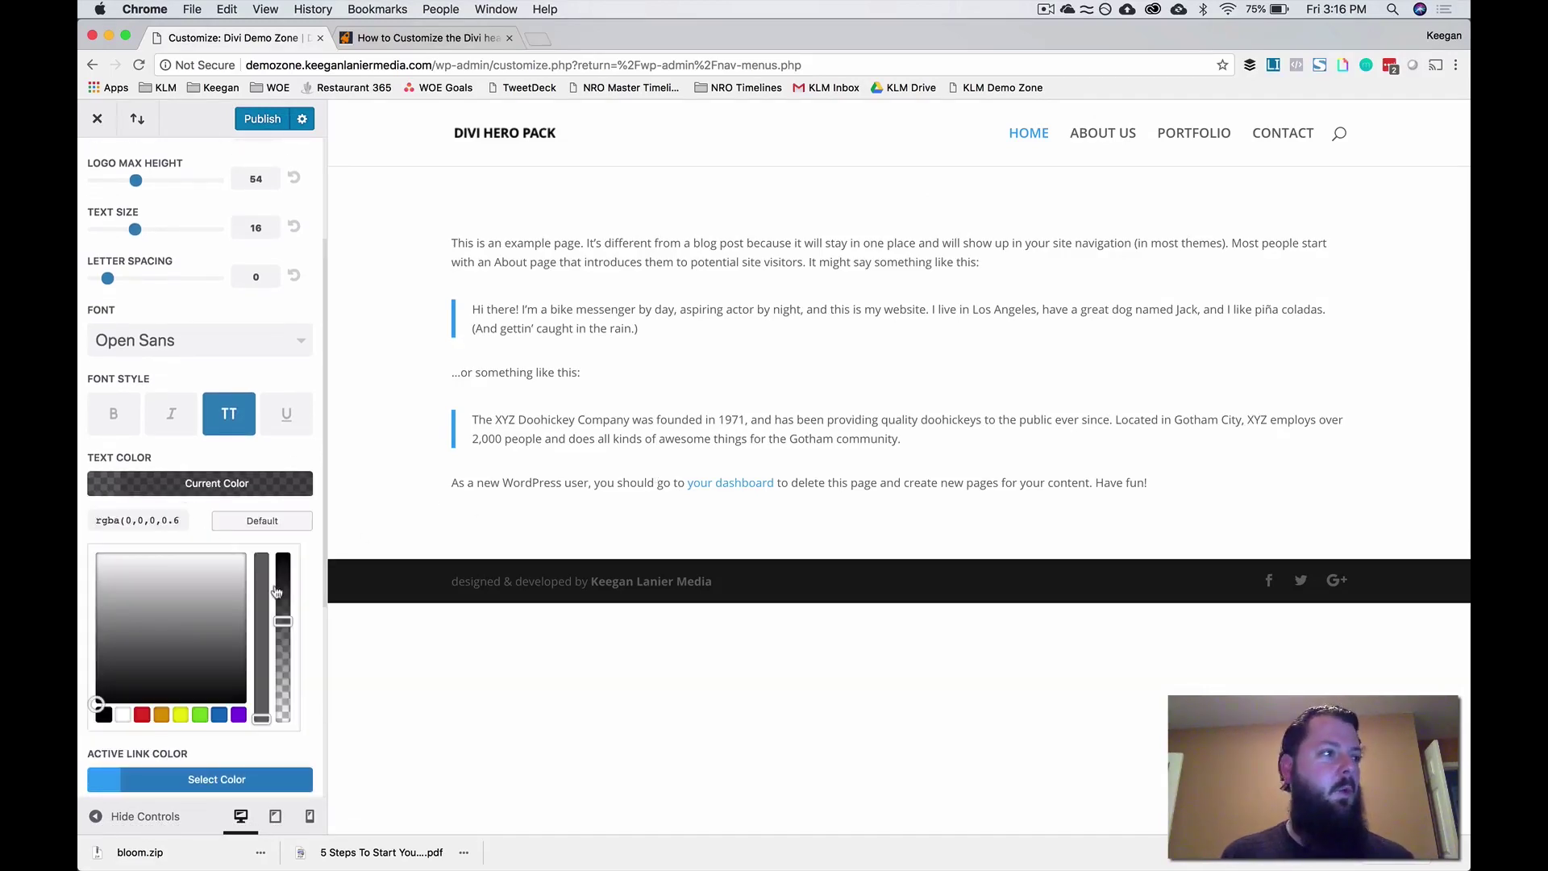
drag(283, 621, 283, 669)
drag(179, 520, 264, 526)
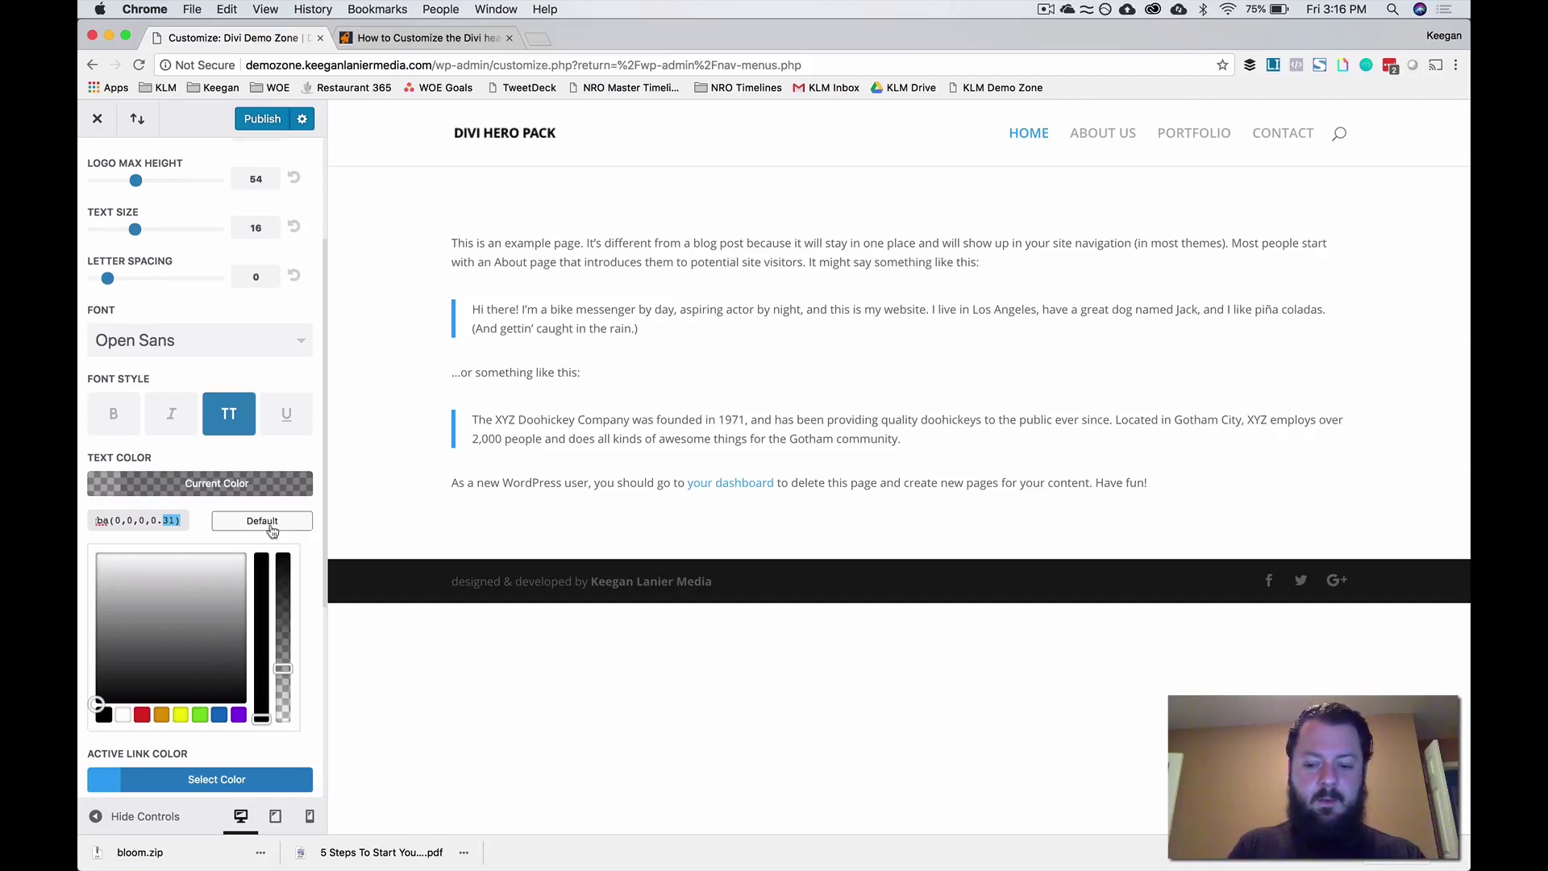
text(3))
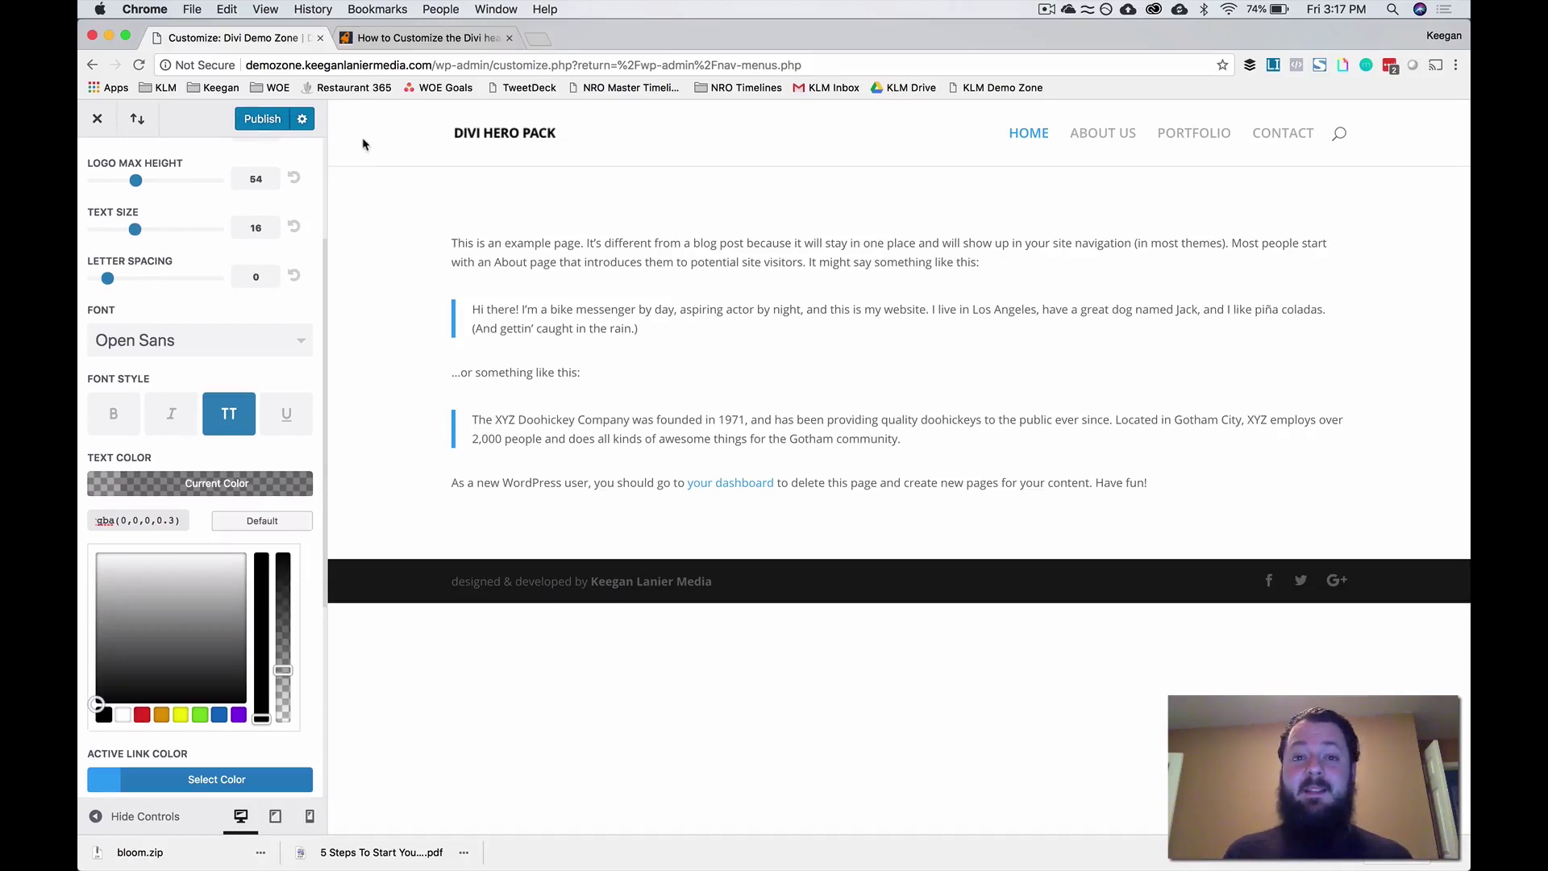
click(263, 122)
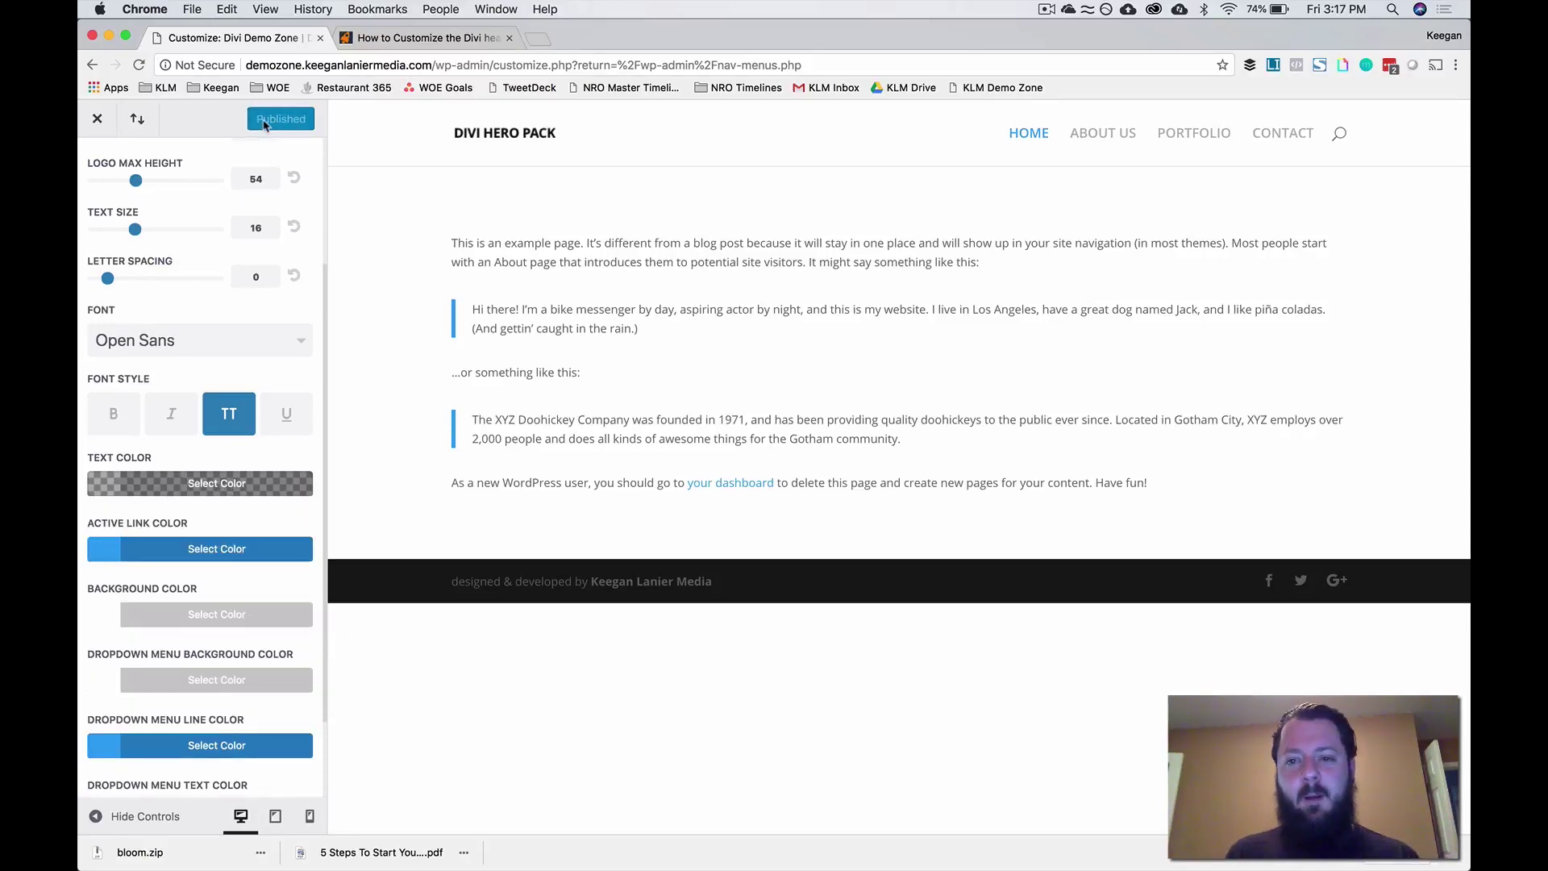
click(106, 122)
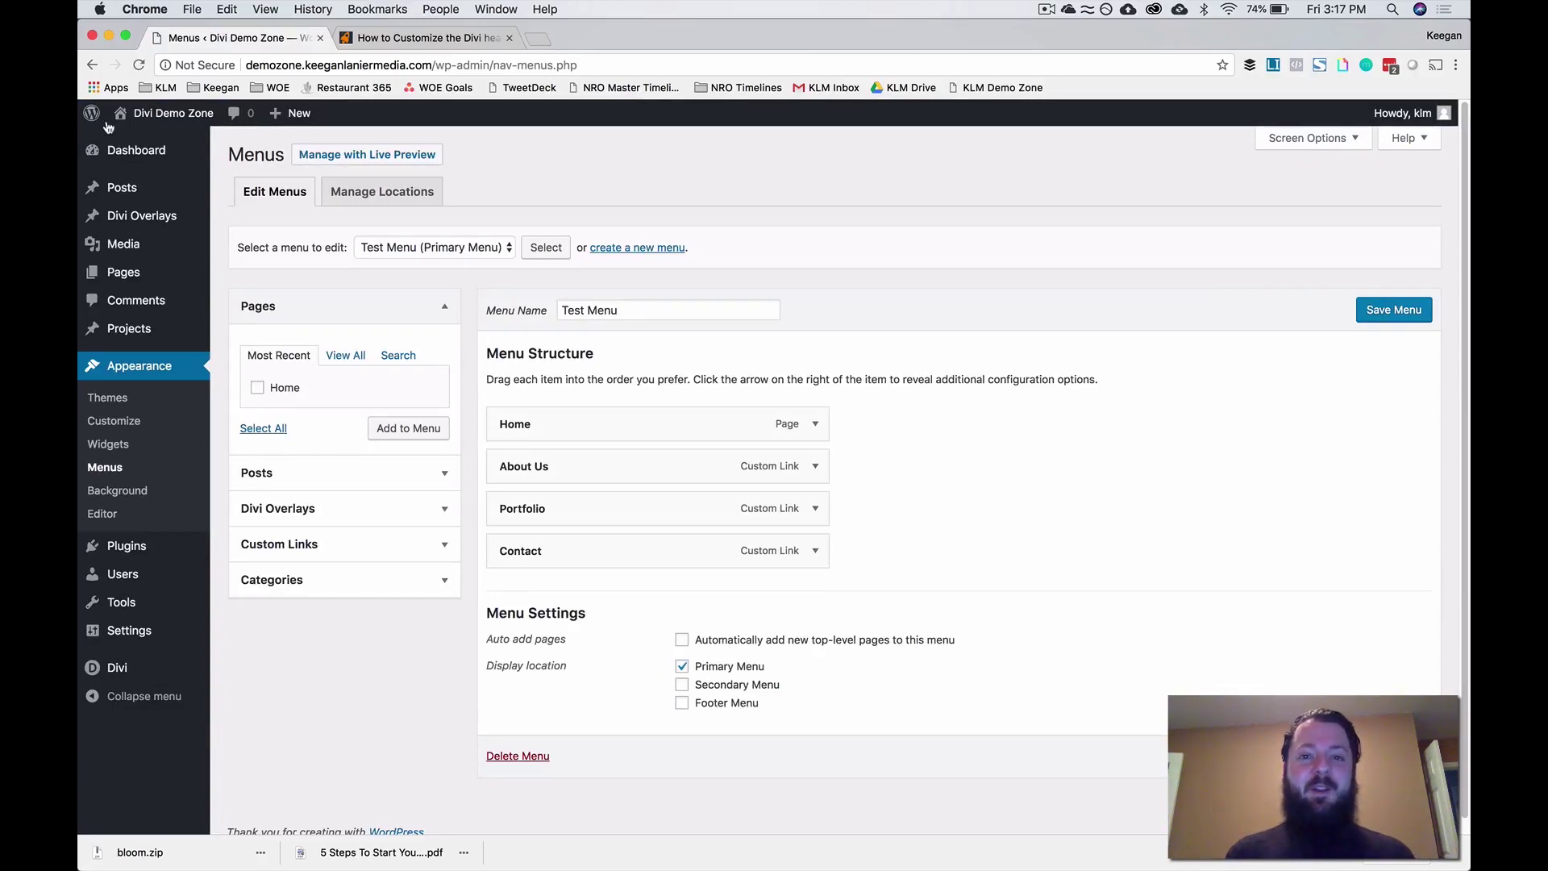
- Copy the header CSS for #top-menu and #main-header from the codebox in the Divi header tutorial
click(447, 44)
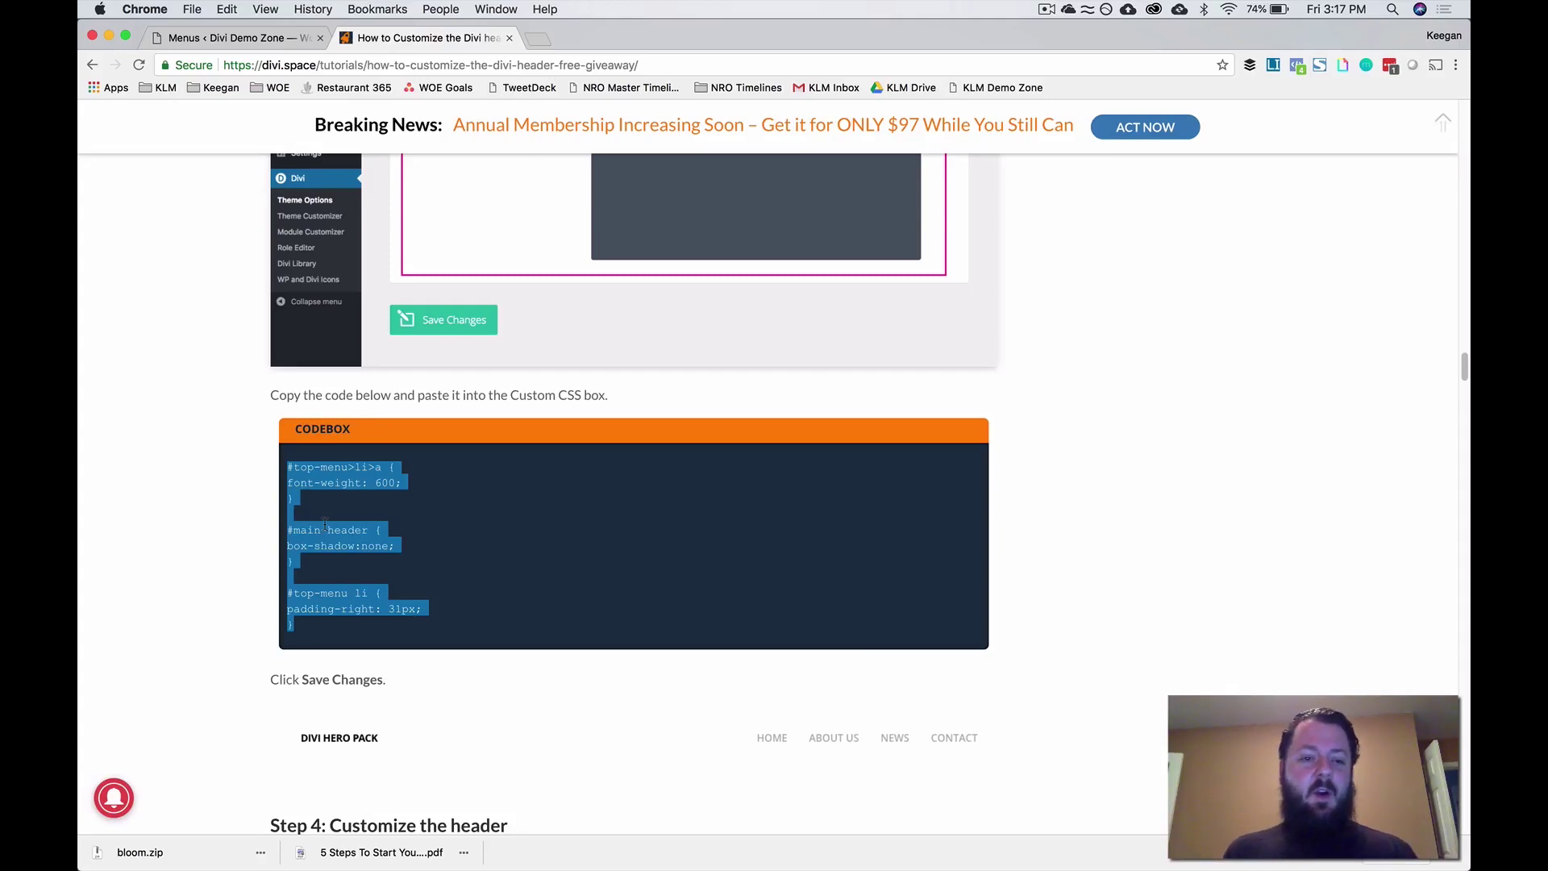
right_click(357, 487)
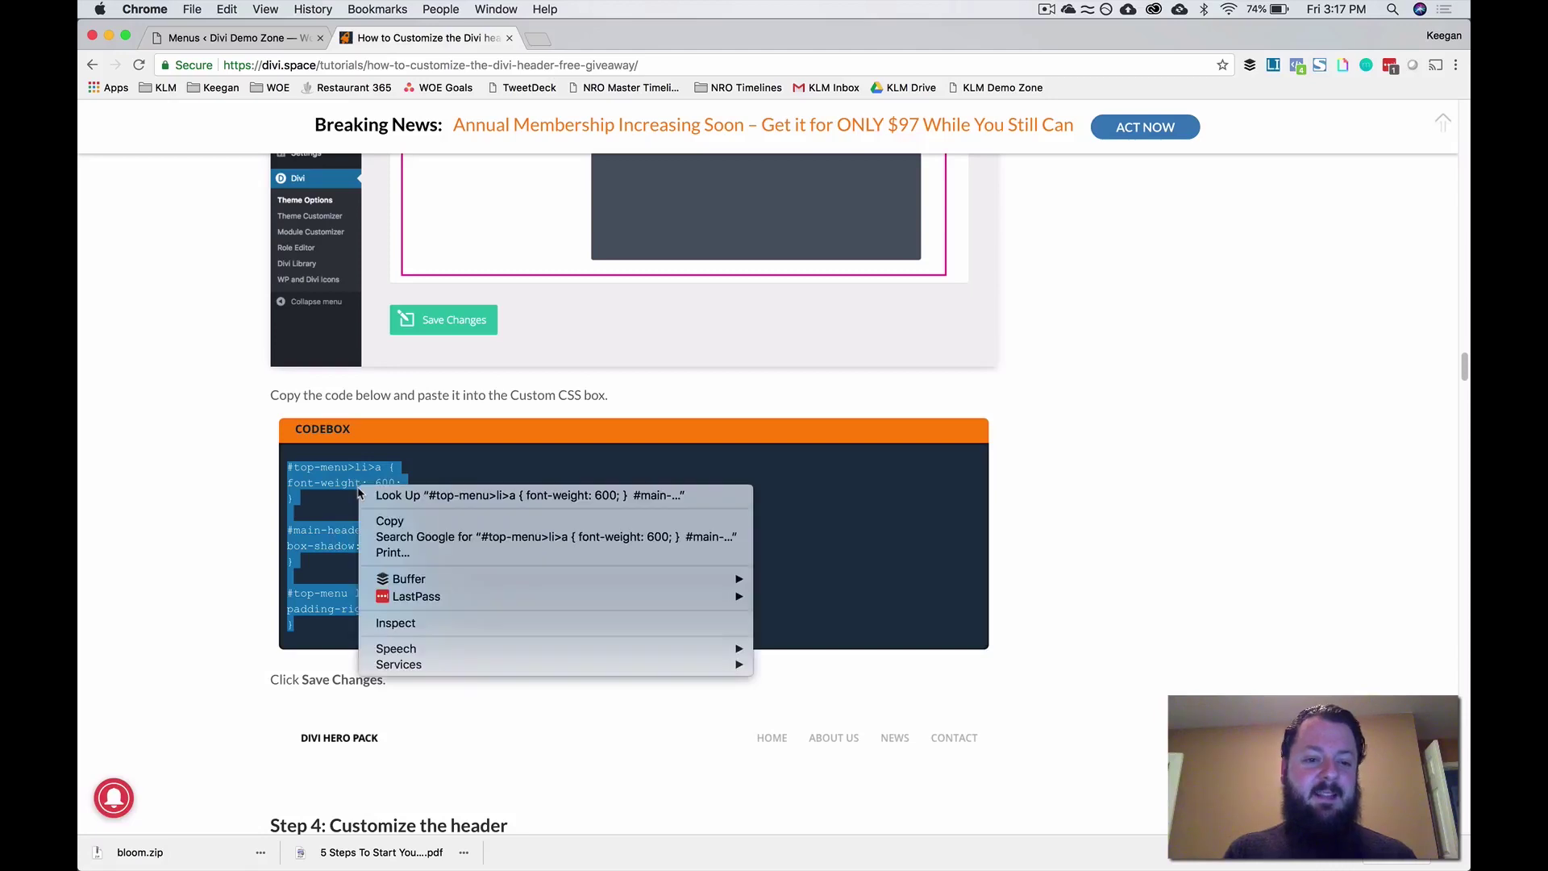
click(400, 522)
- Paste the copied header CSS into the Custom CSS of the Divi theme options and save the changes
click(259, 41)
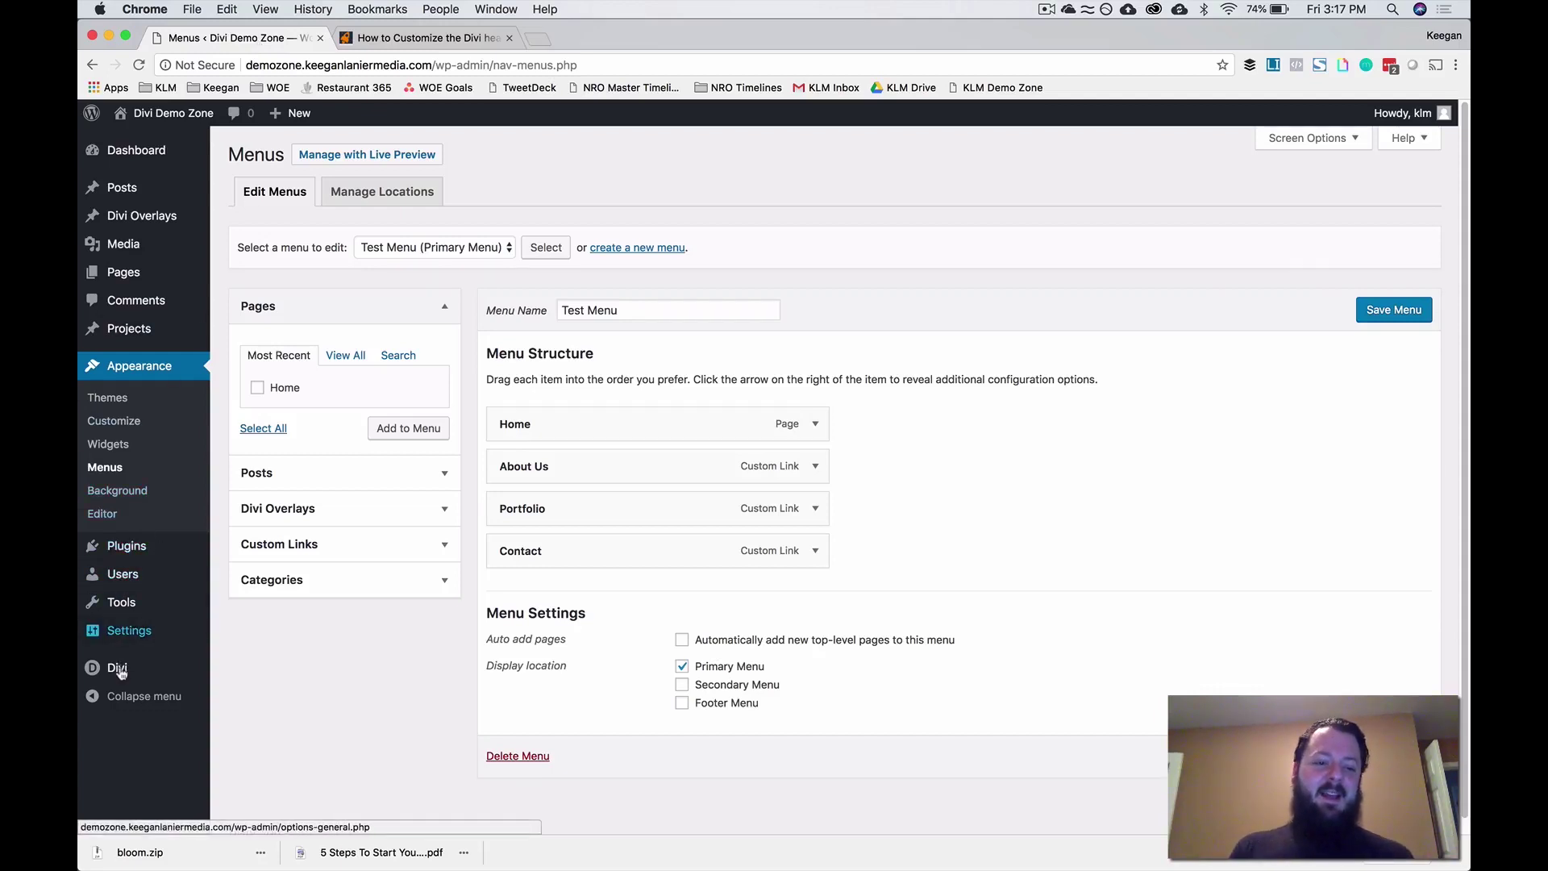
mouse_move(121, 672)
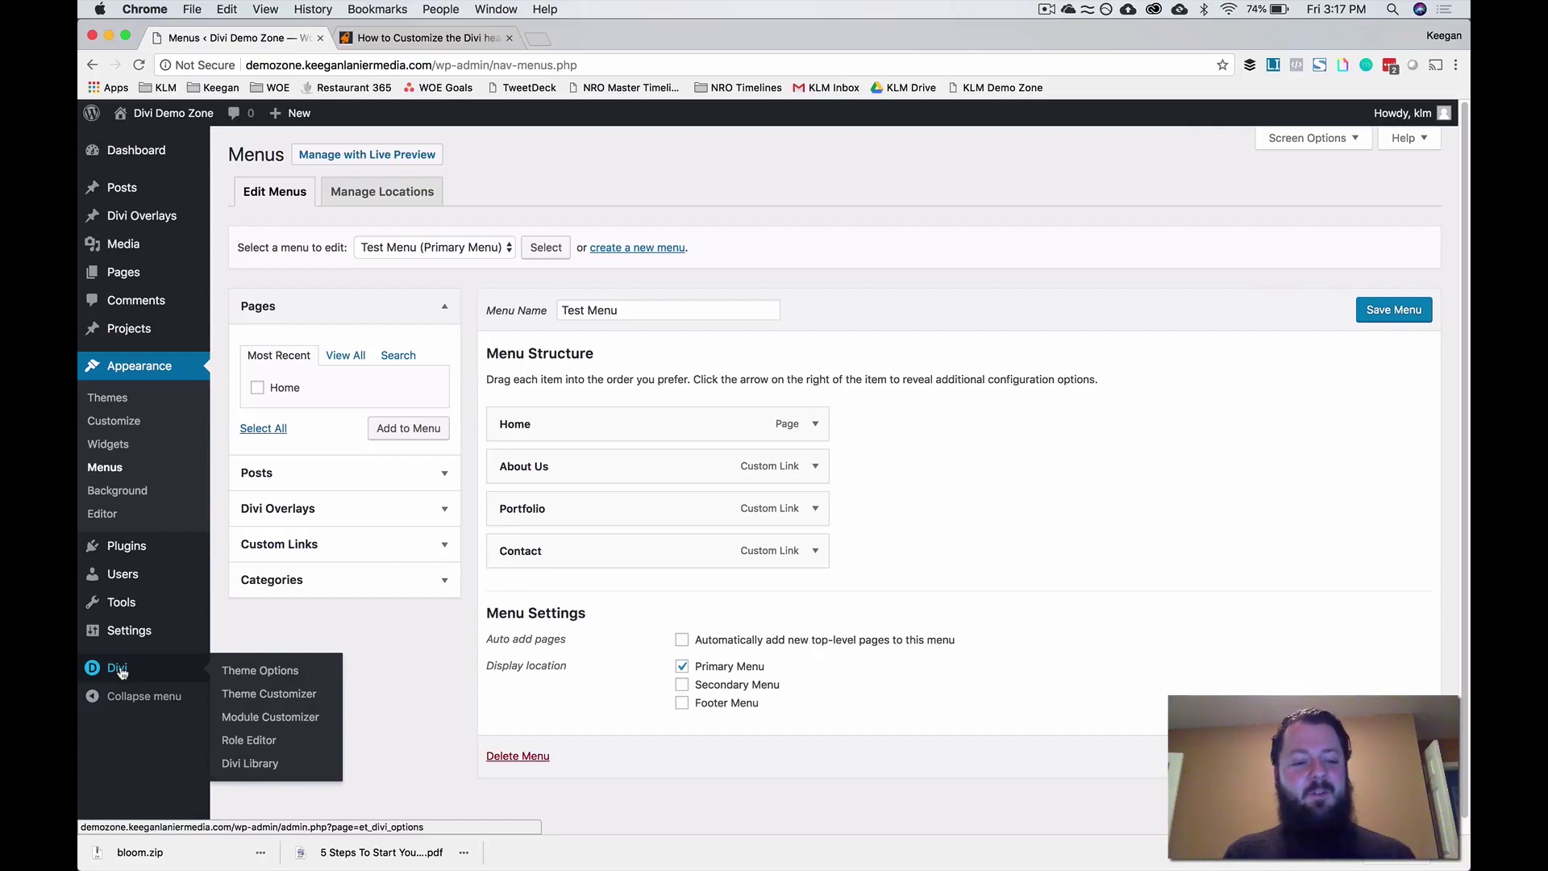
click(256, 675)
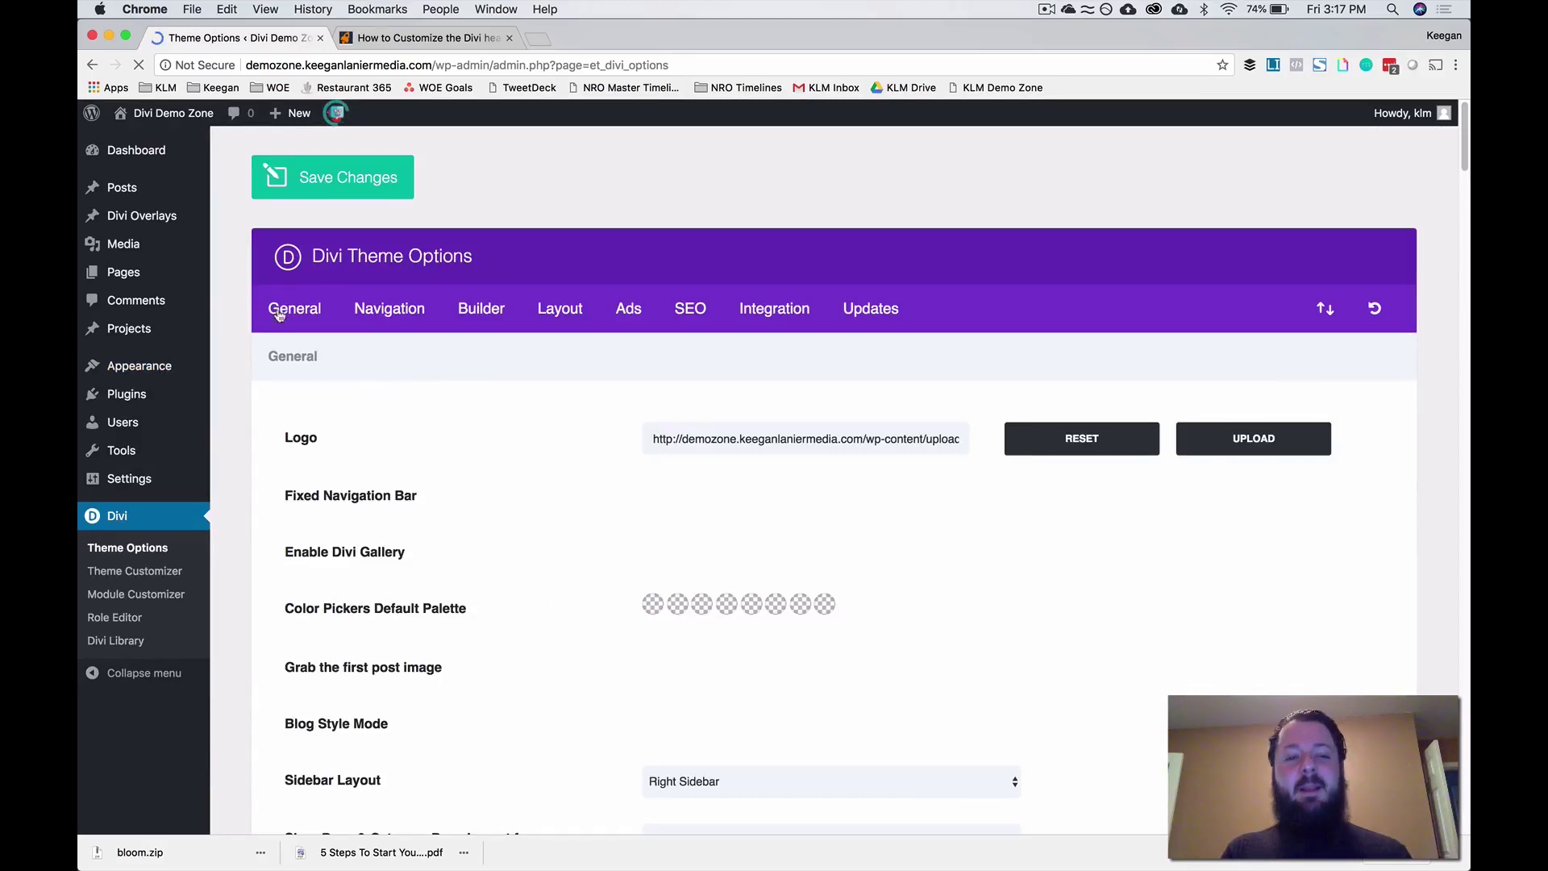
scroll(524, 546, down, 2)
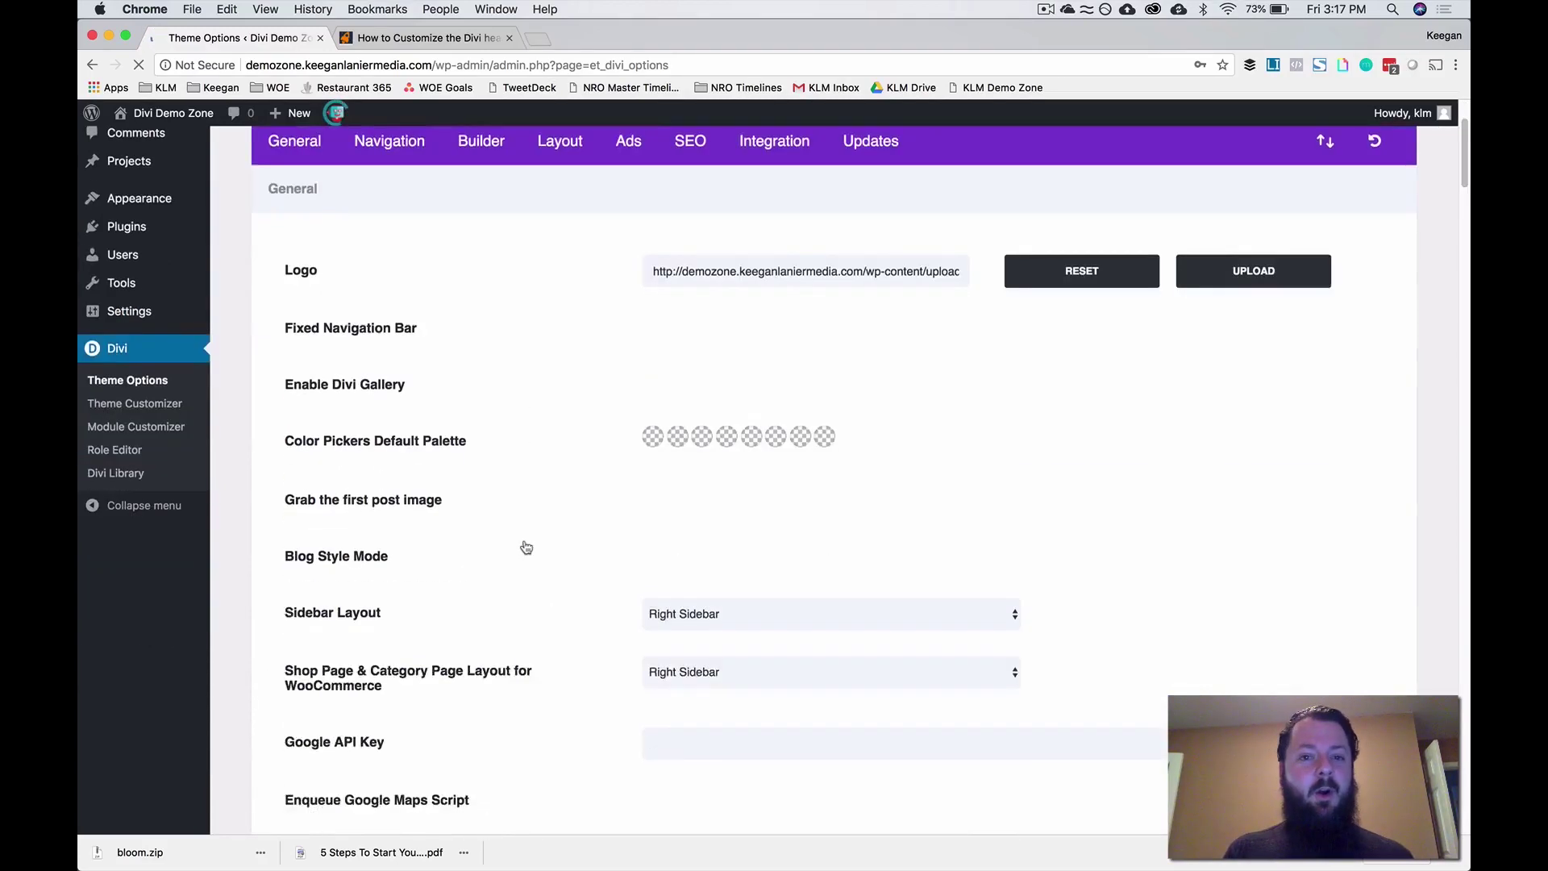
scroll(525, 545, down, 20)
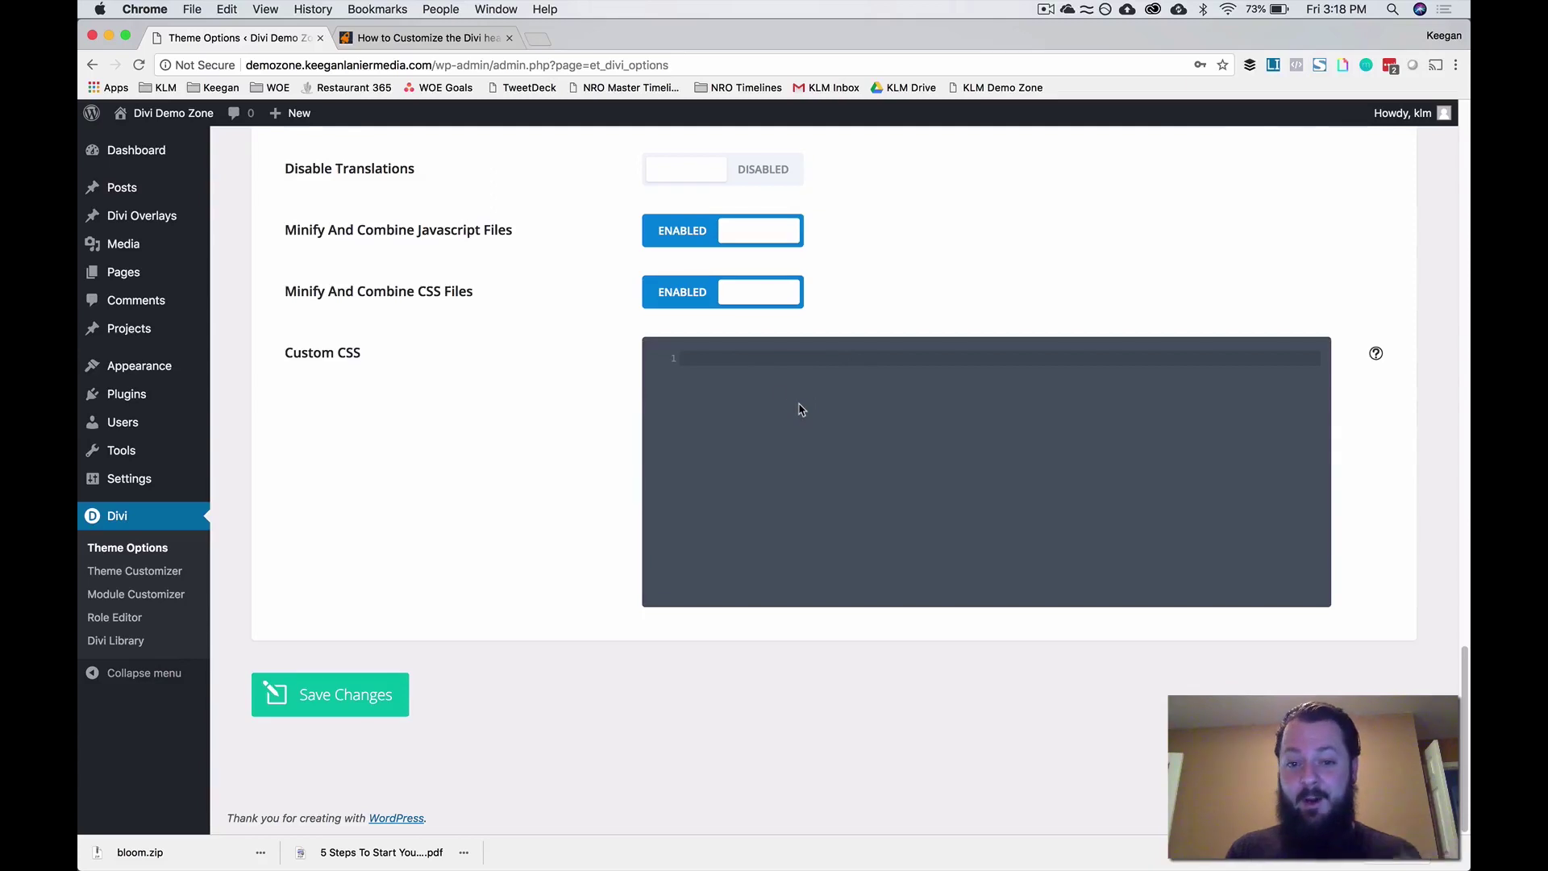
click(741, 364)
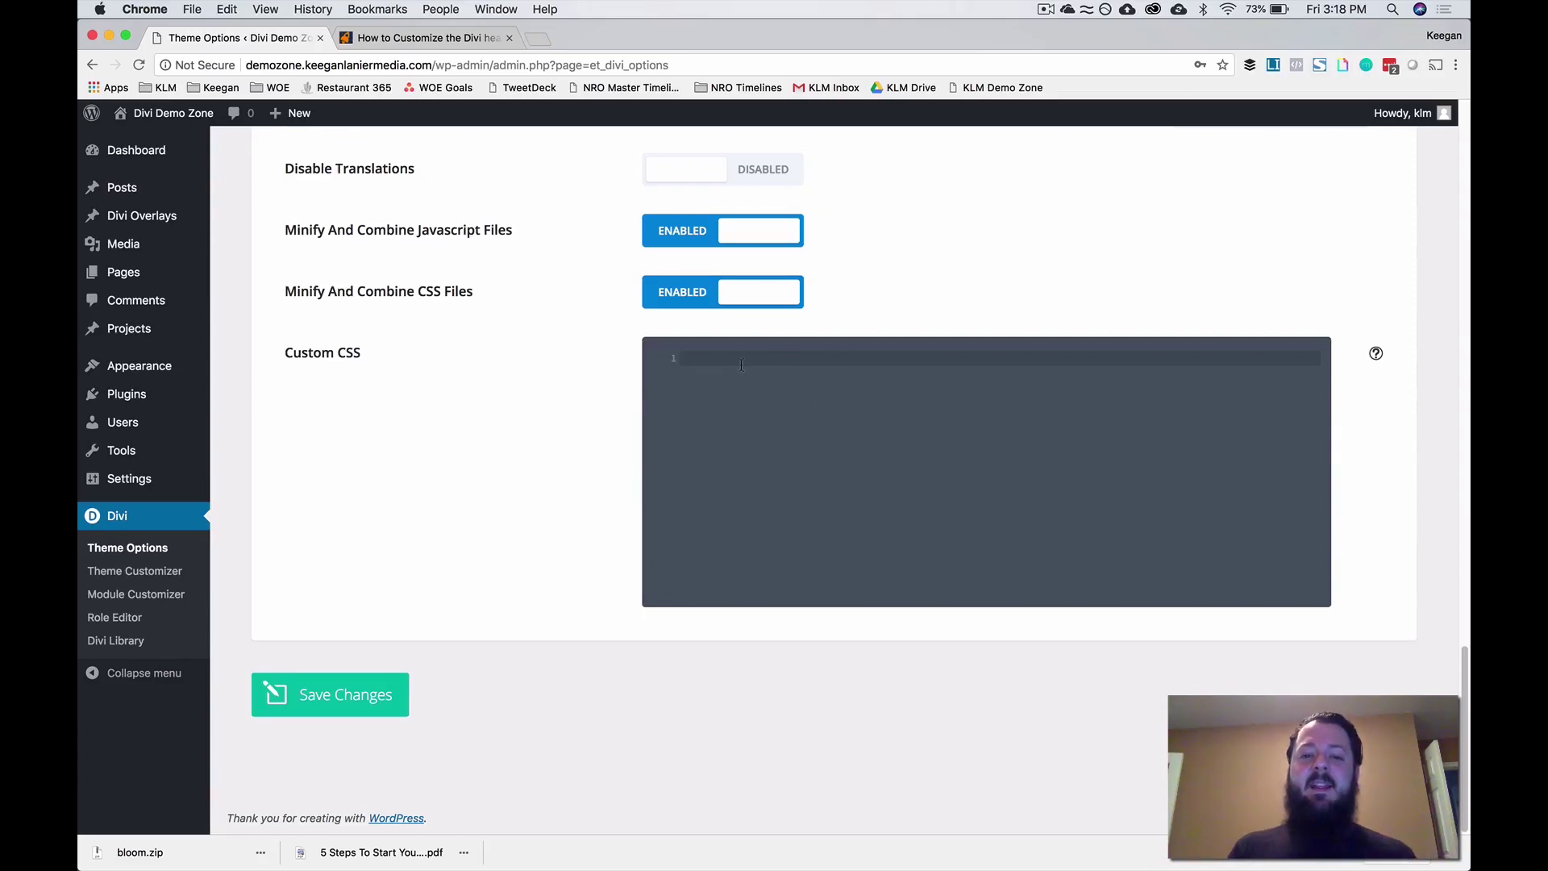
right_click(709, 357)
click(742, 465)
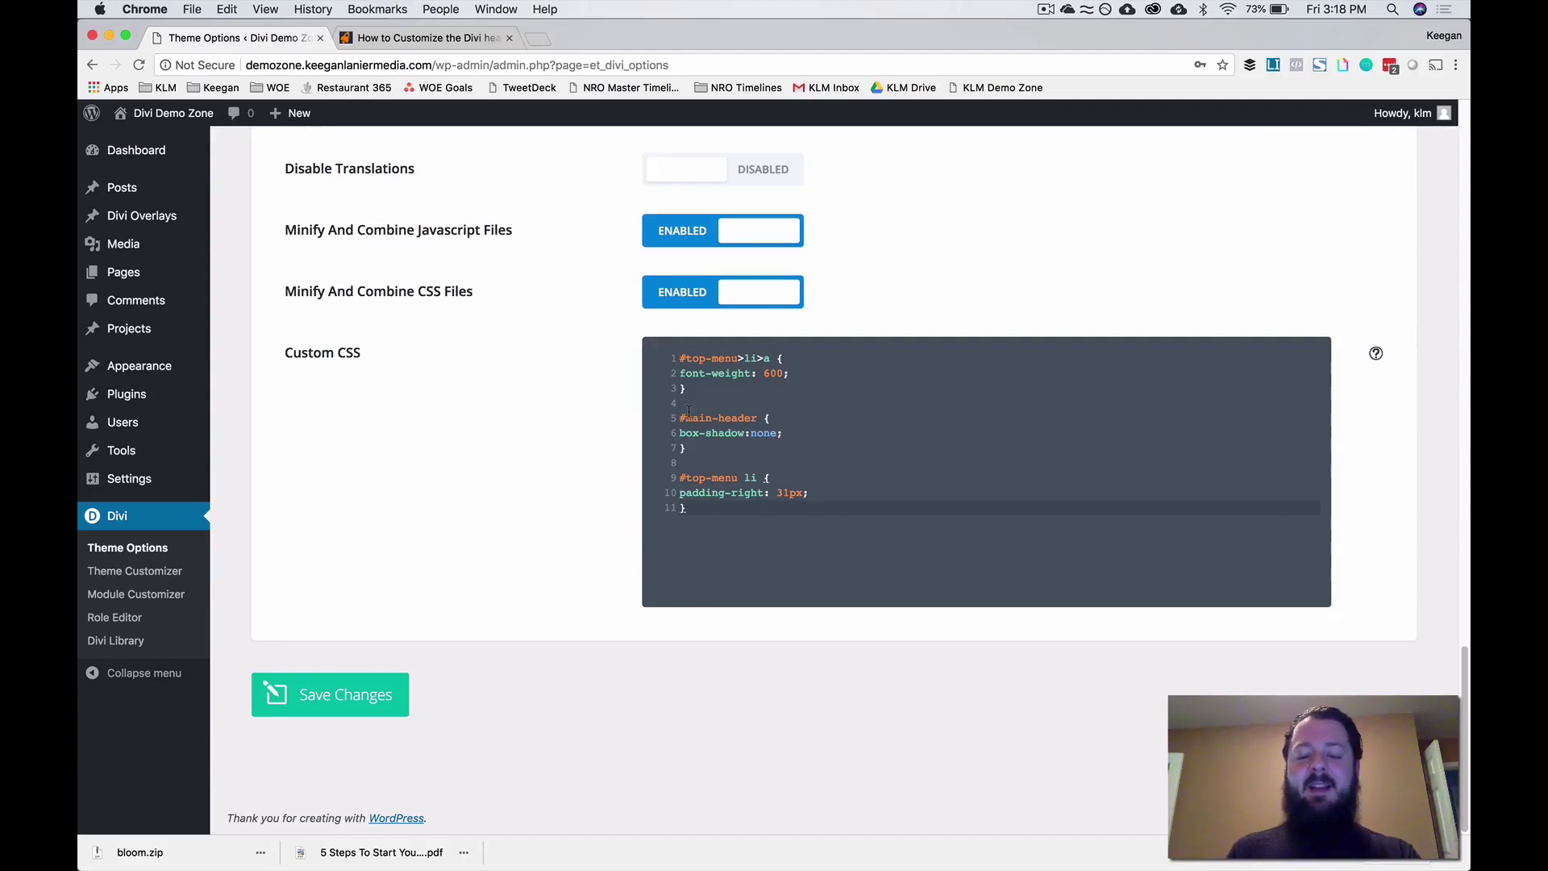
click(340, 699)
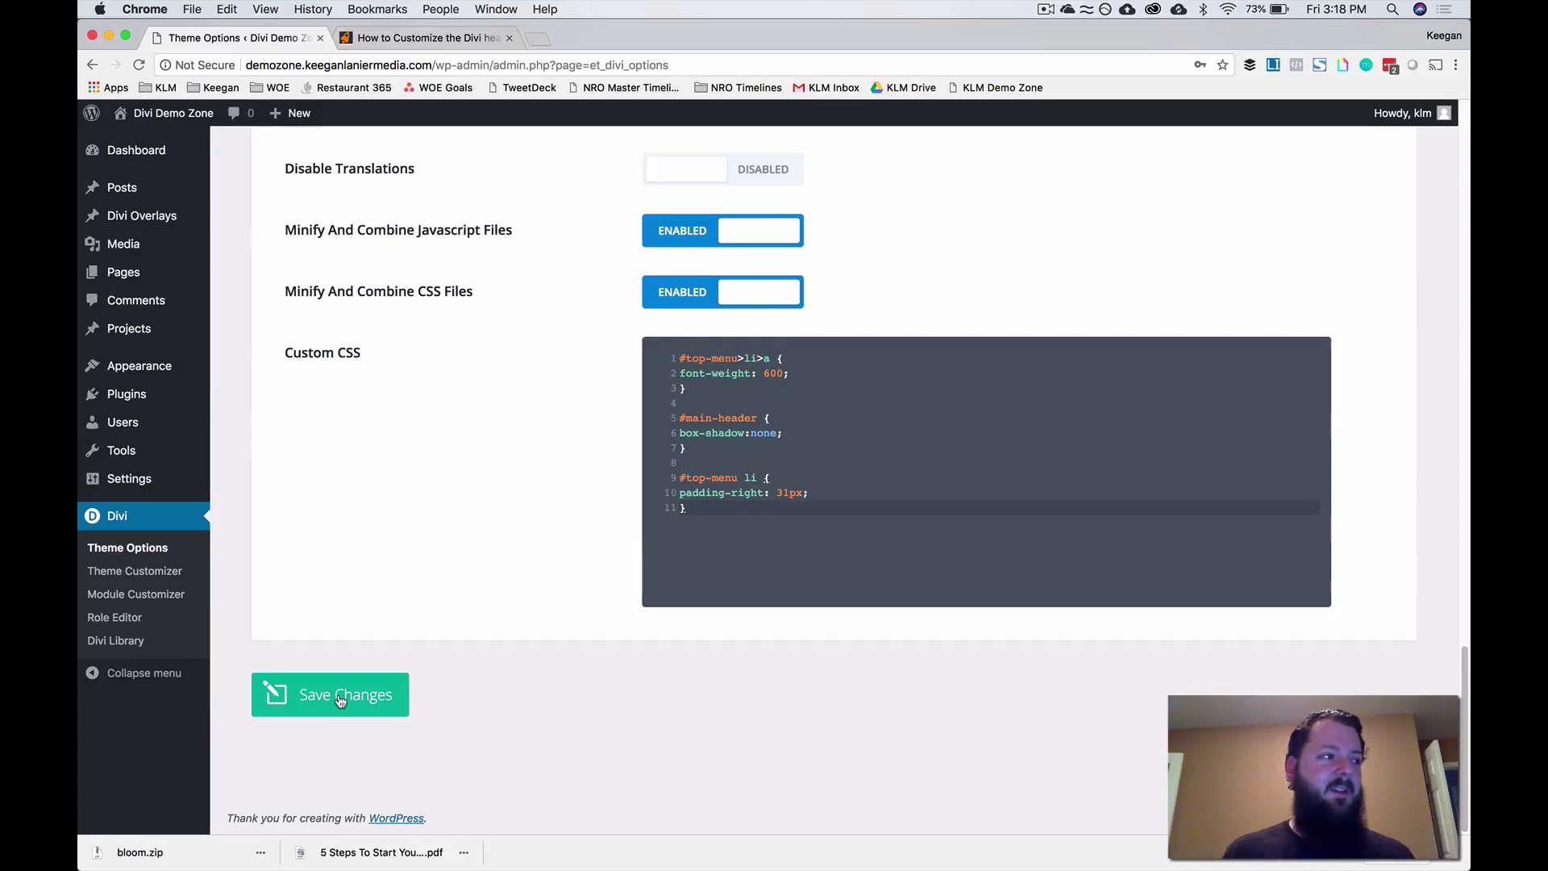
- View the live site and add a new page titled Blog
click(168, 119)
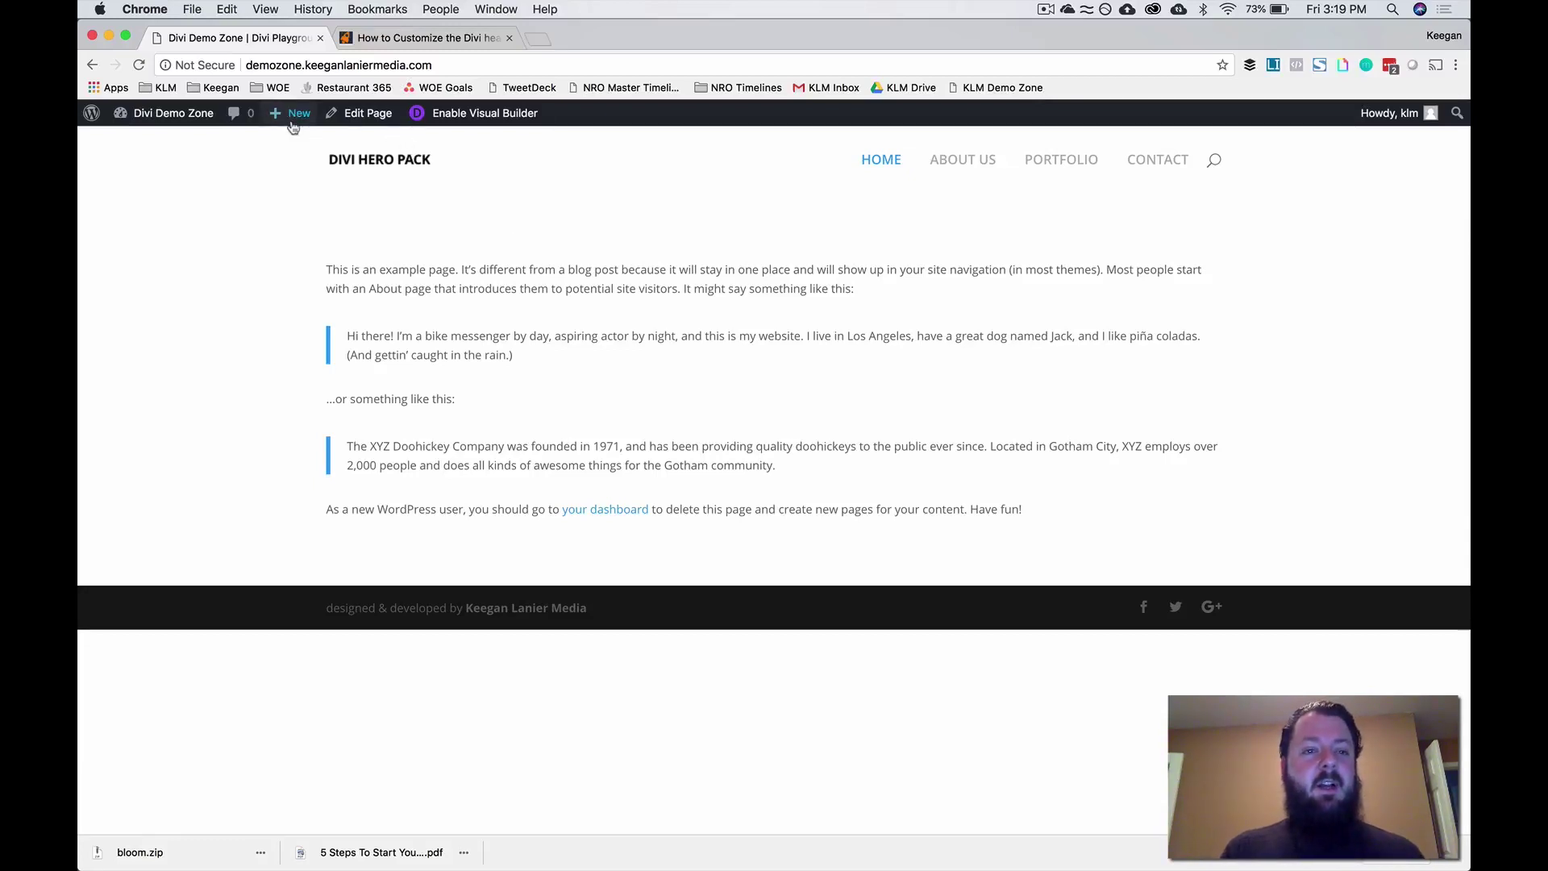
mouse_move(297, 114)
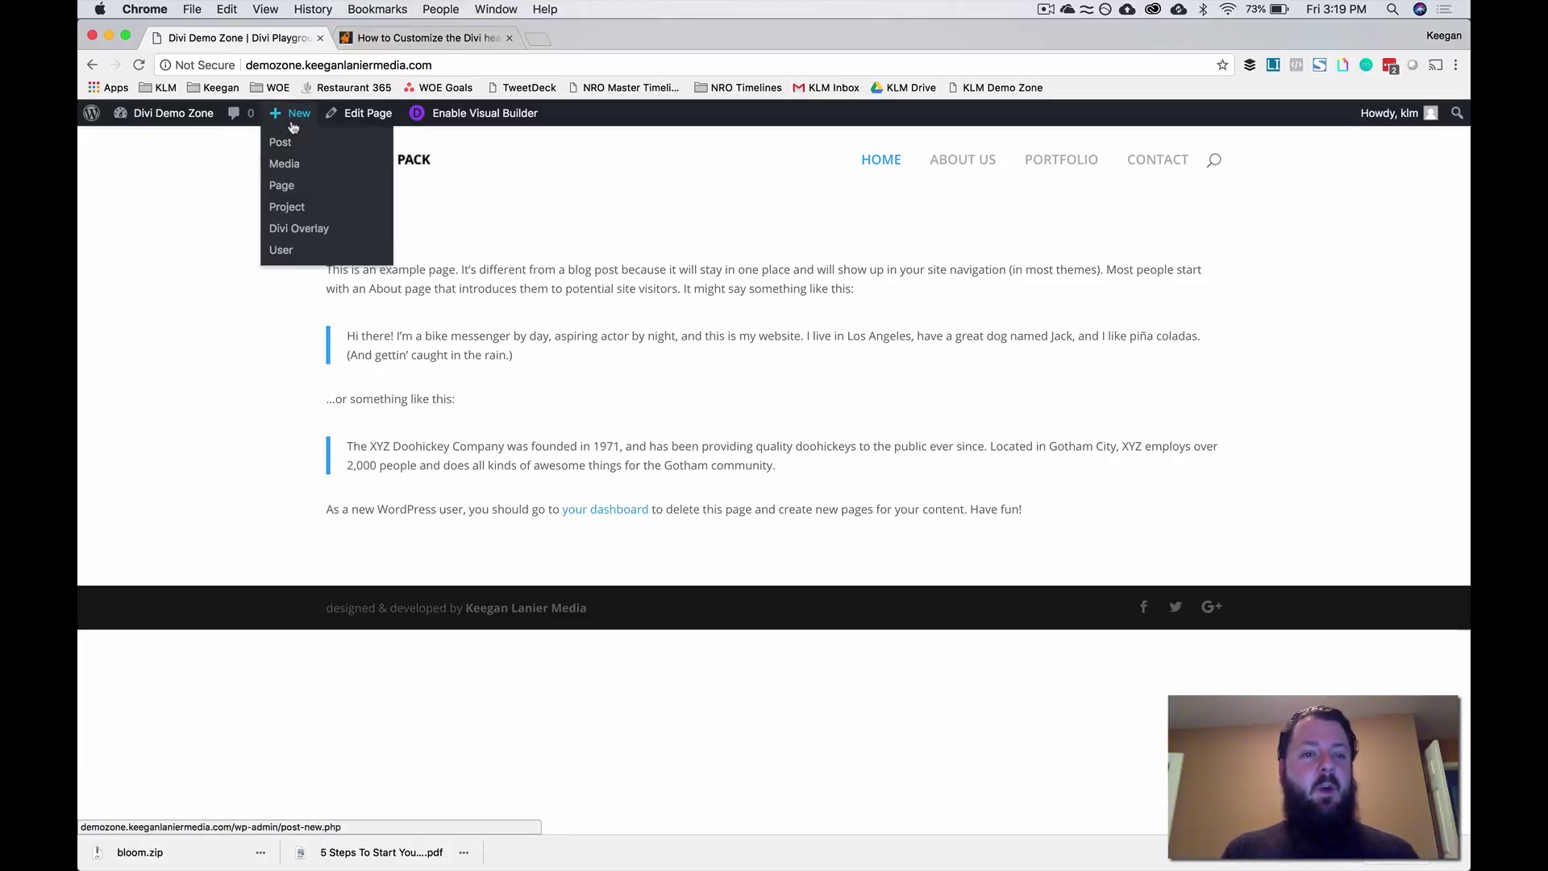
click(298, 188)
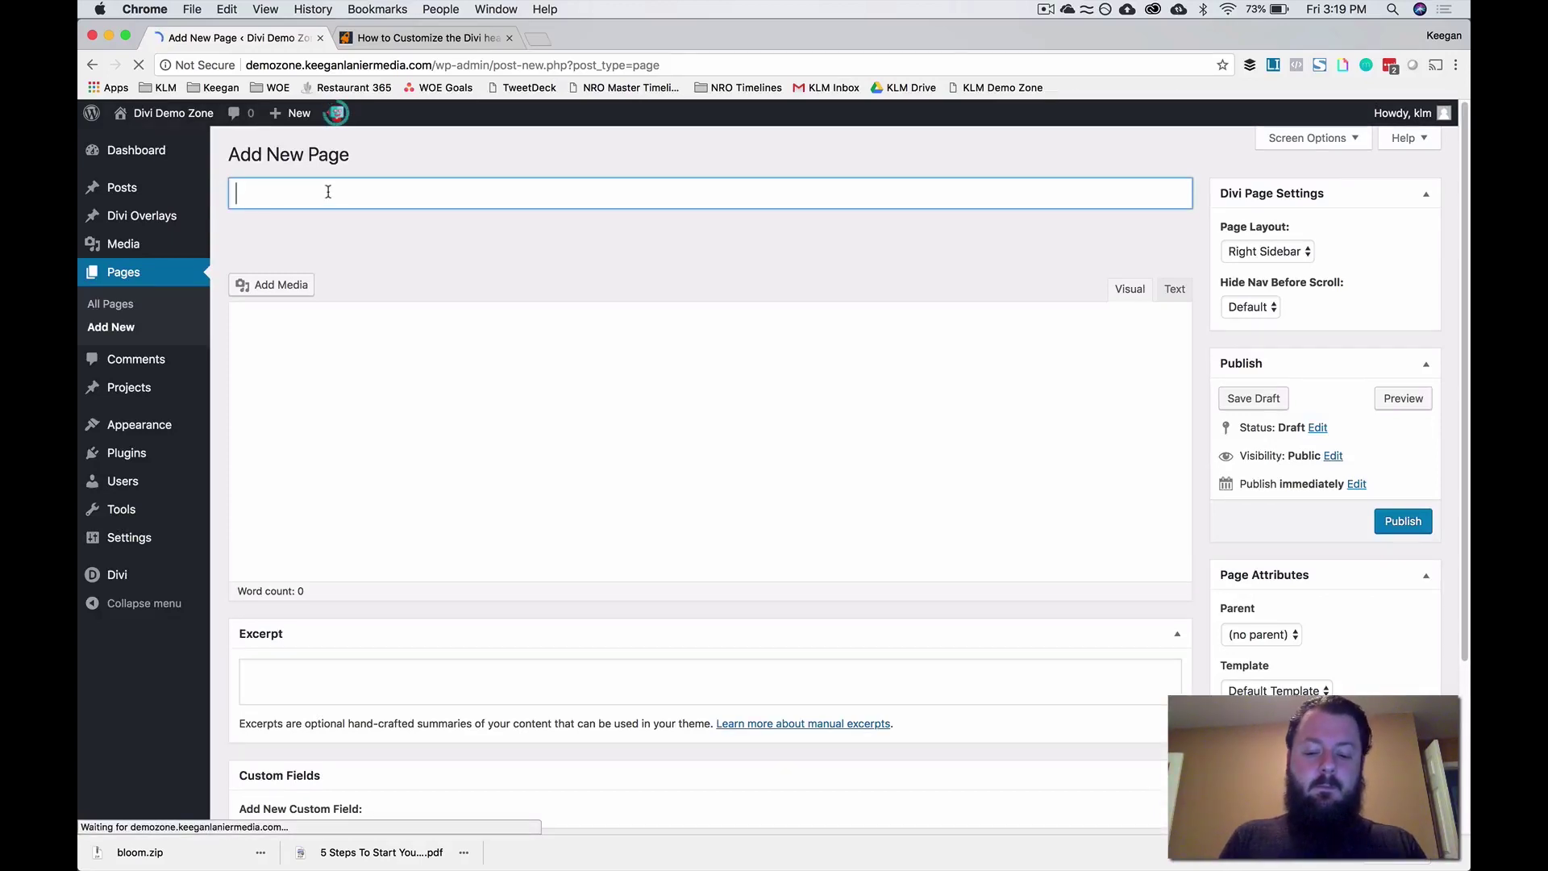
text(Blog)
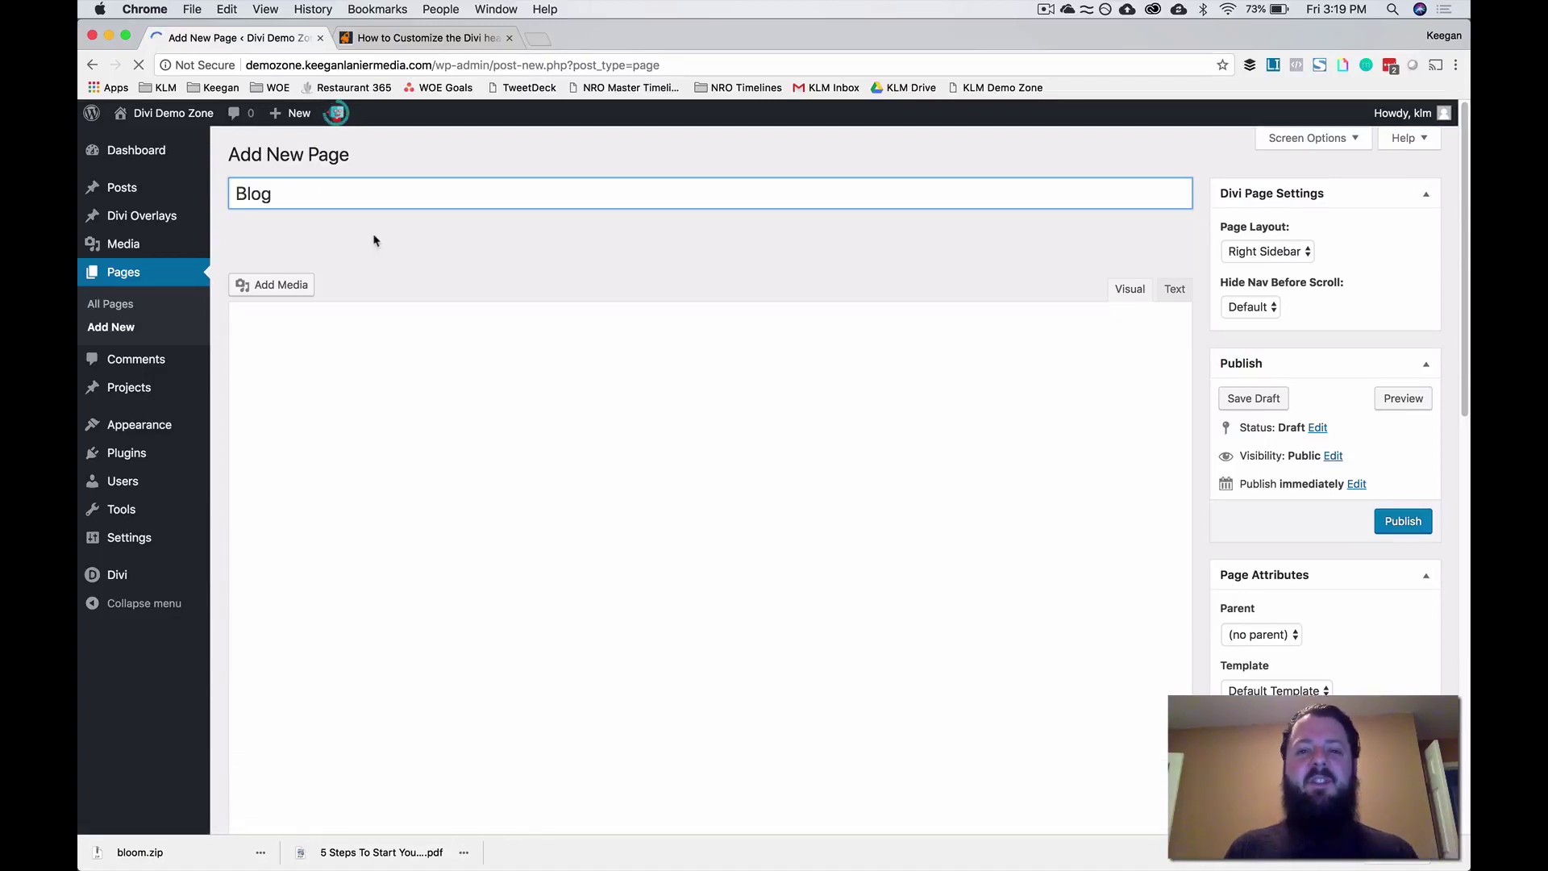
click(373, 241)
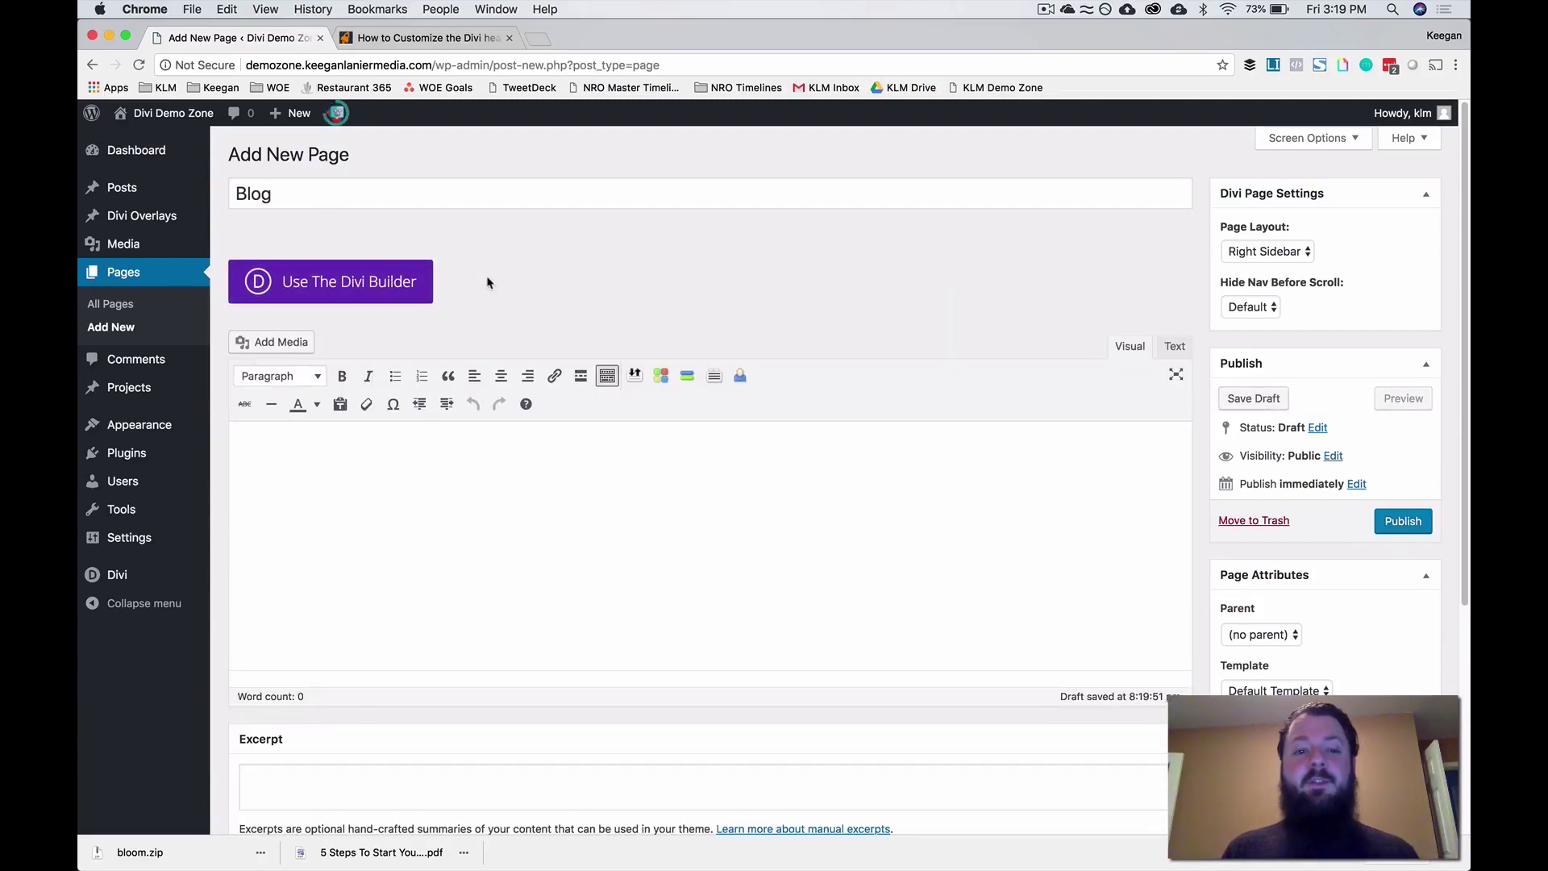
- Start building the Blog page from scratch in Divi's visual builder and insert a single-column row
click(368, 289)
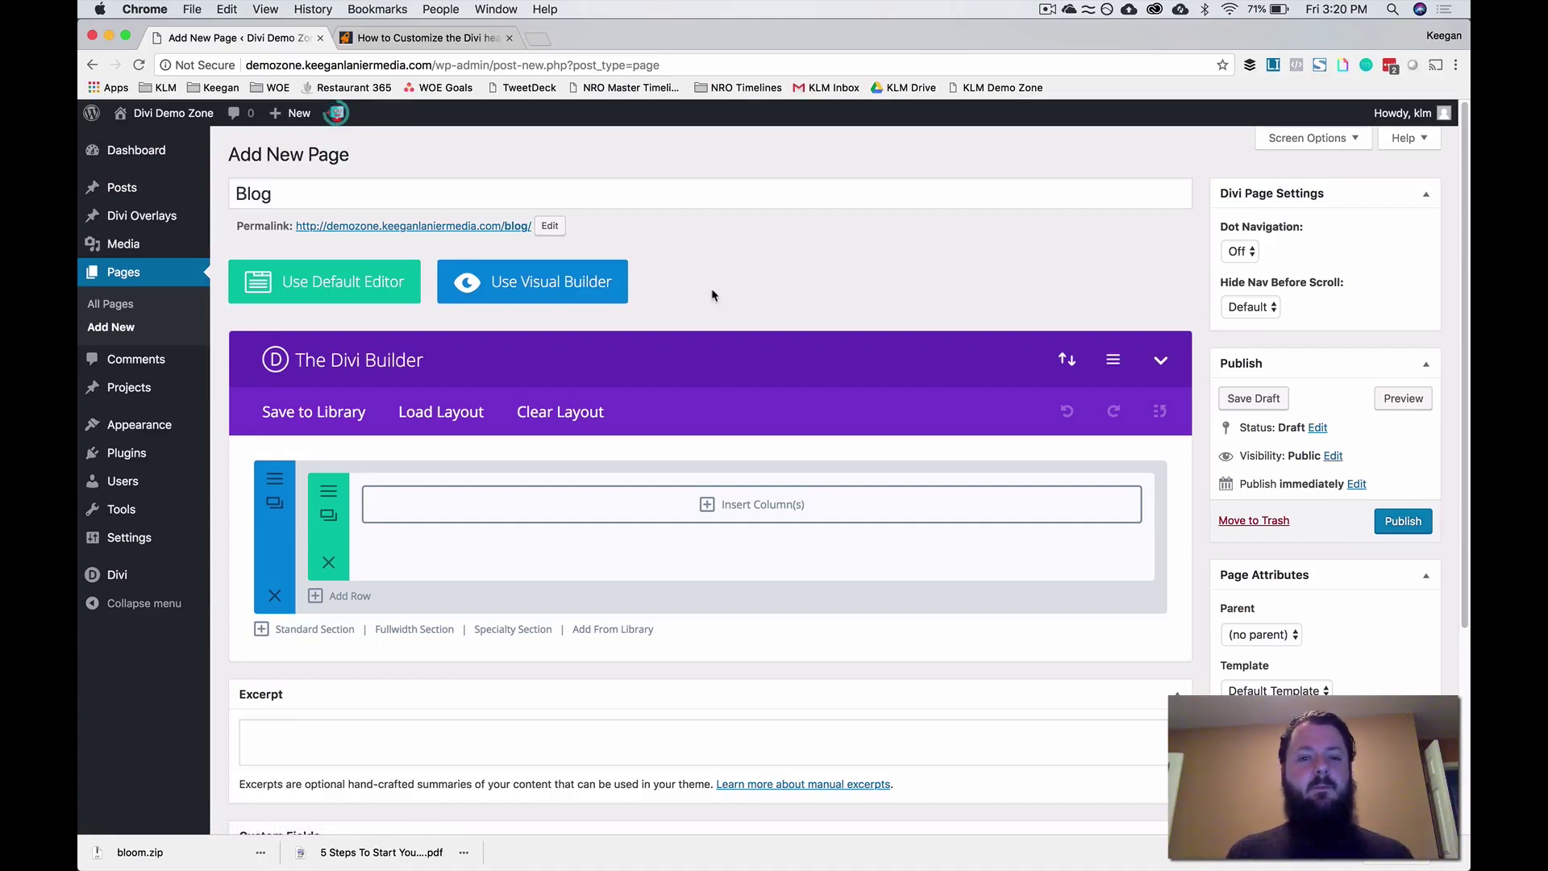
click(559, 291)
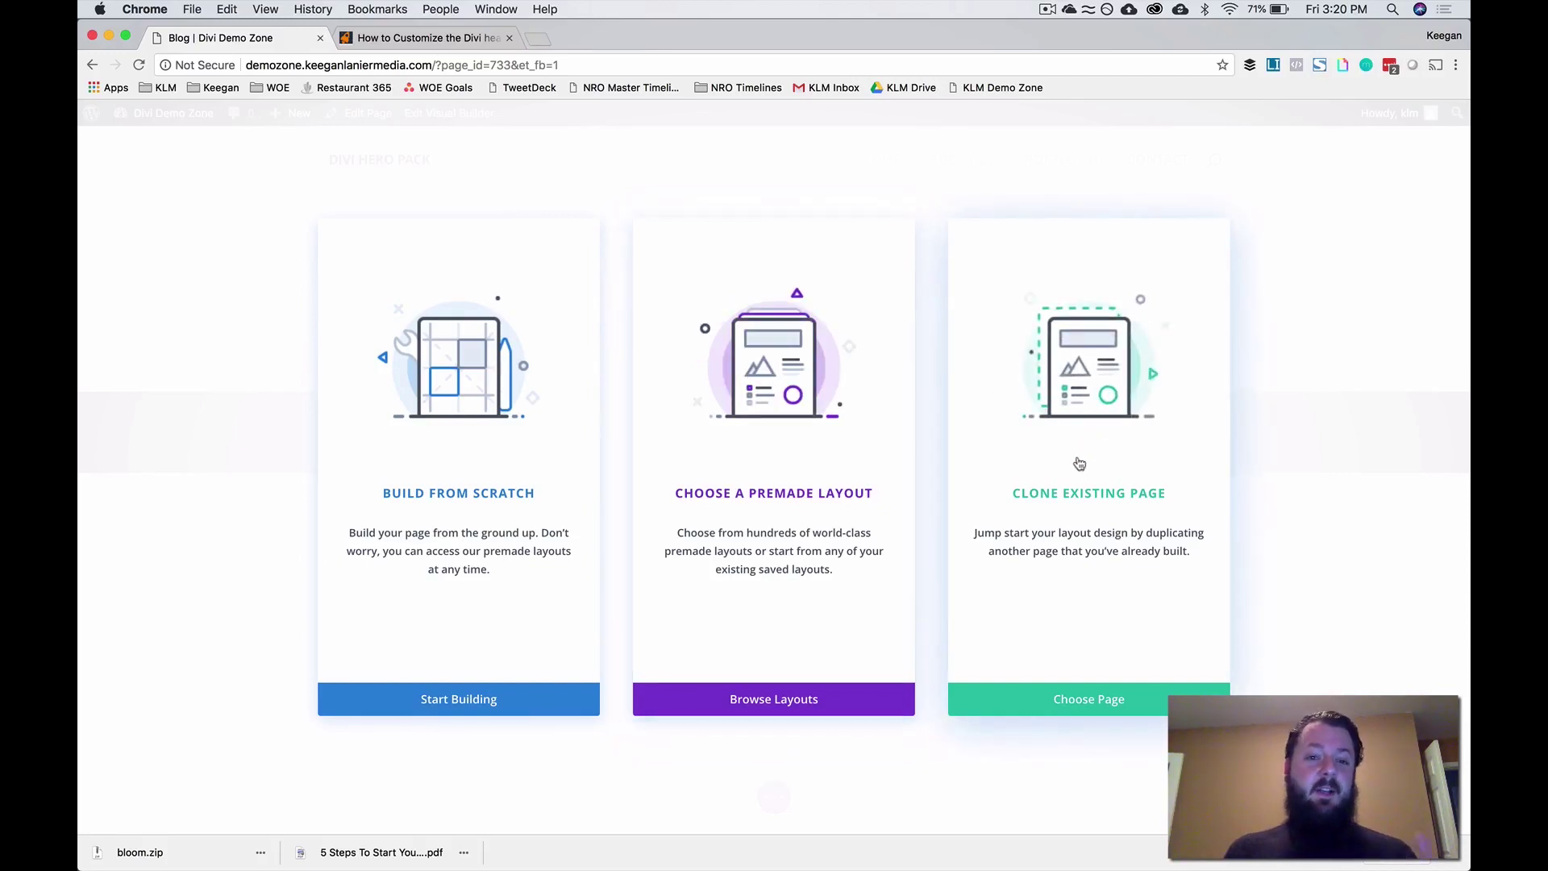
click(449, 395)
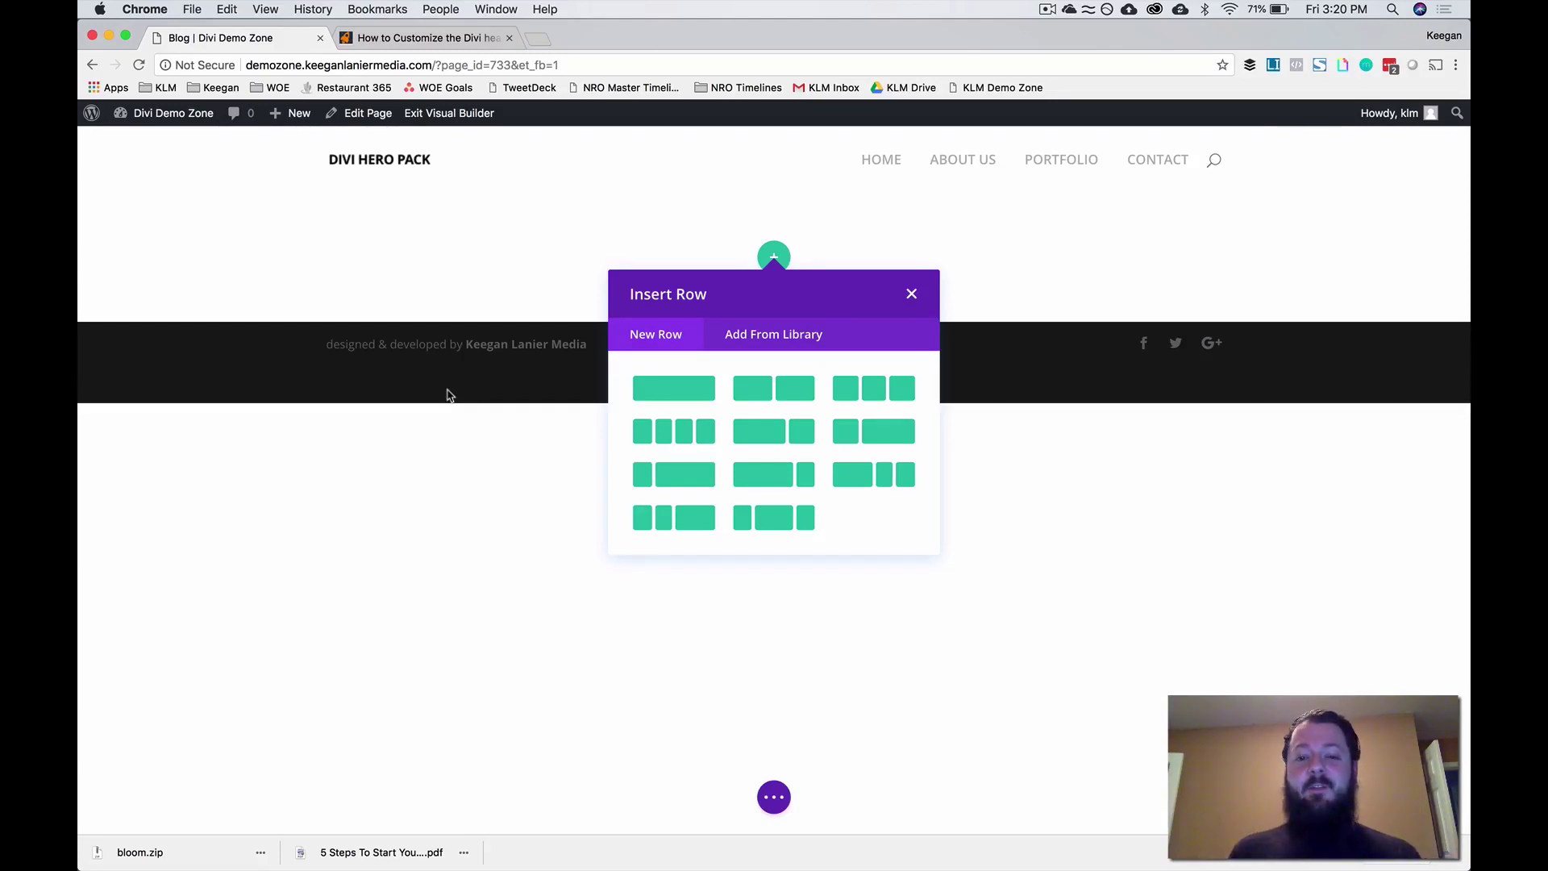
click(689, 398)
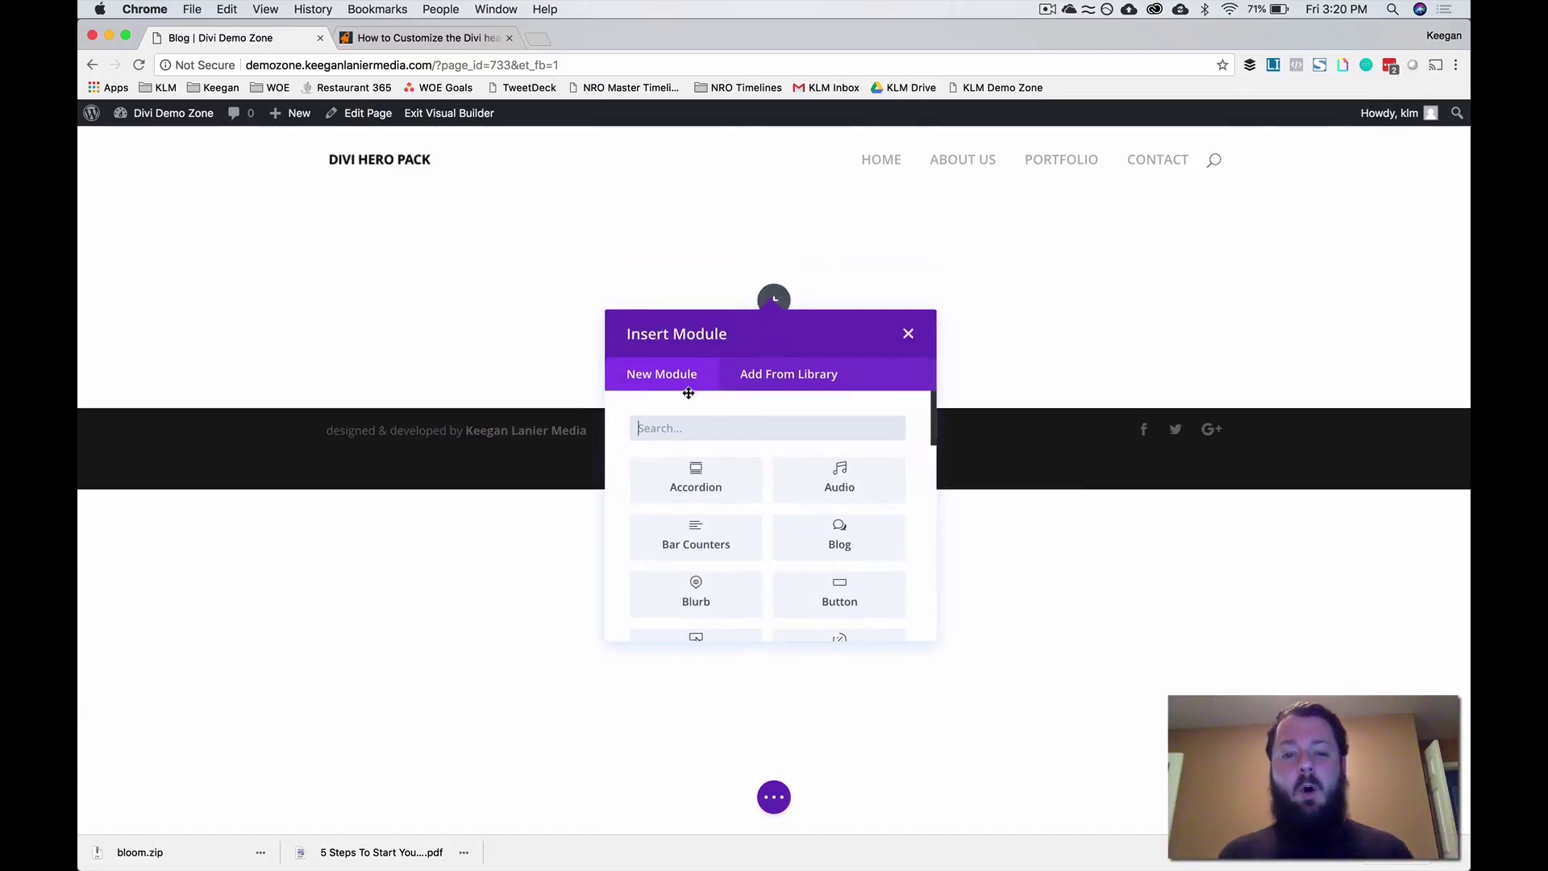
- Insert a Text module with its default content into the new row
text(text)
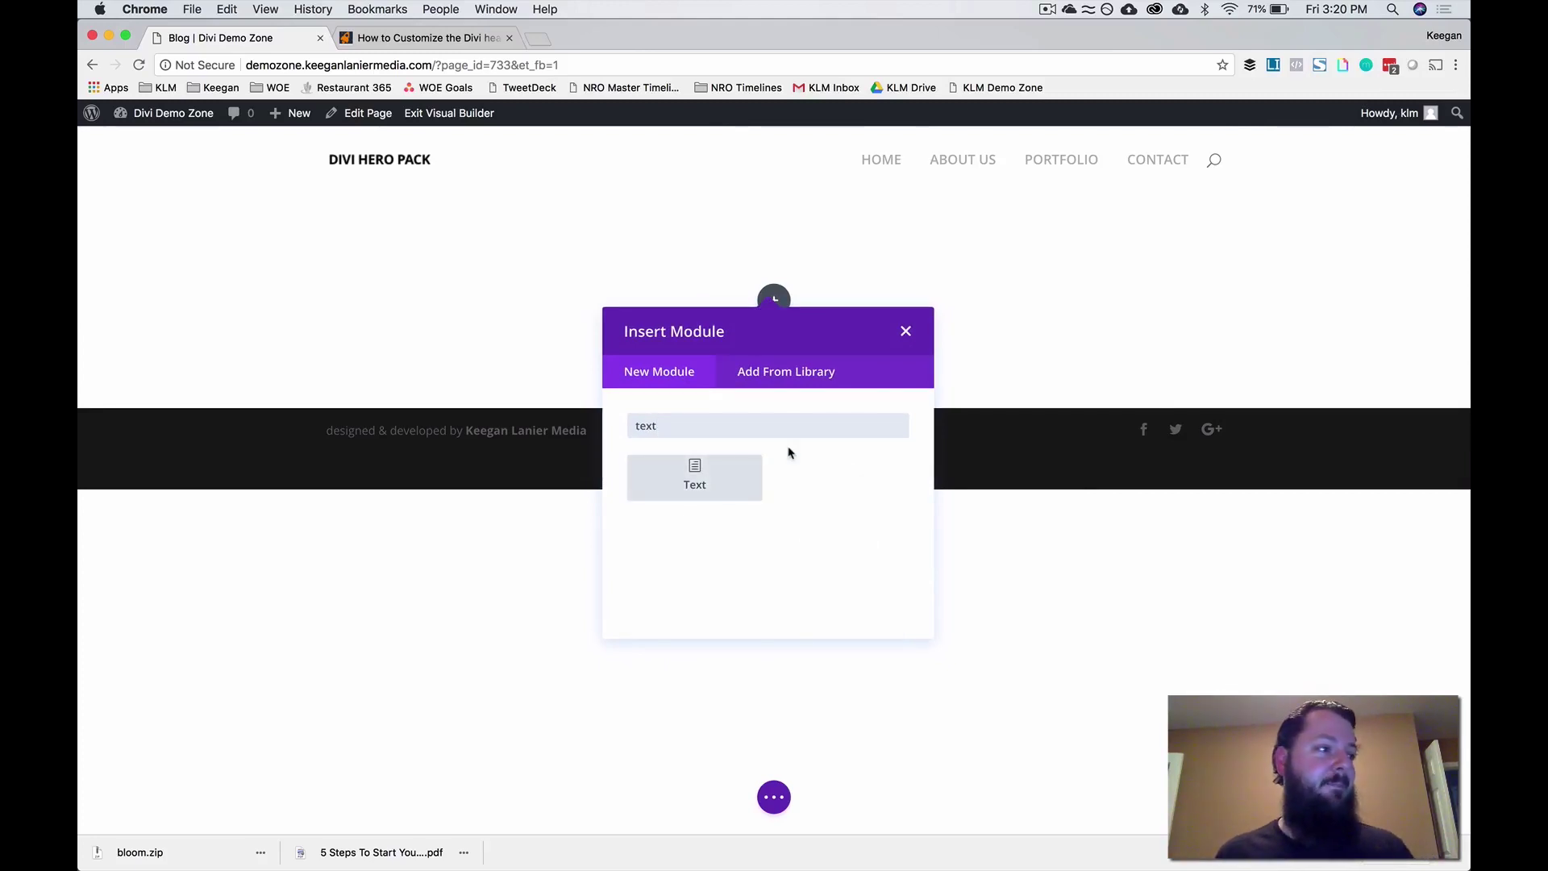
click(697, 482)
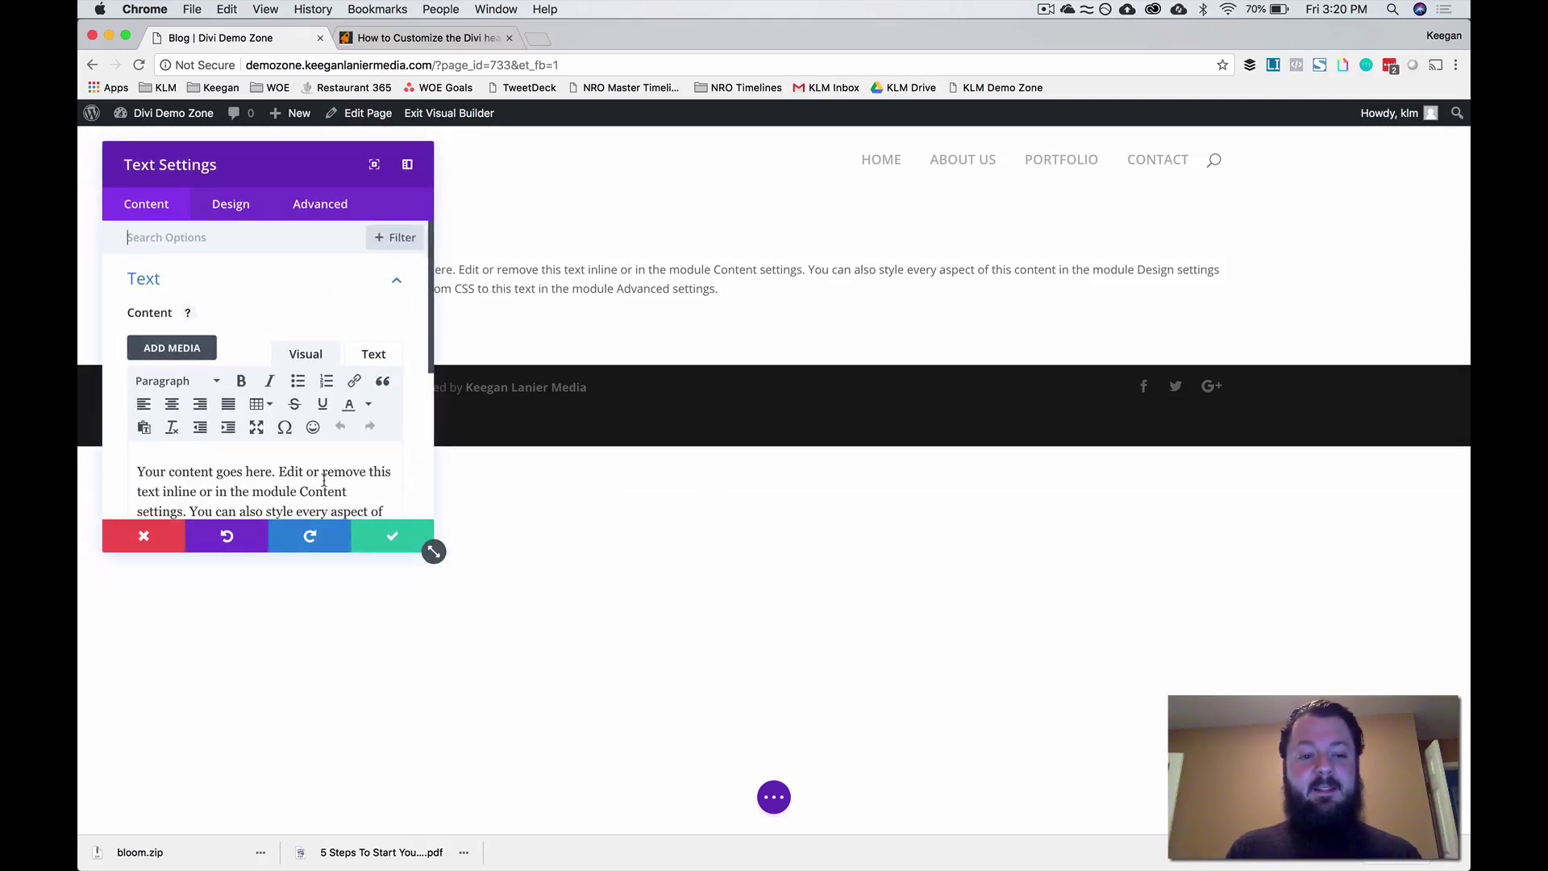
click(389, 540)
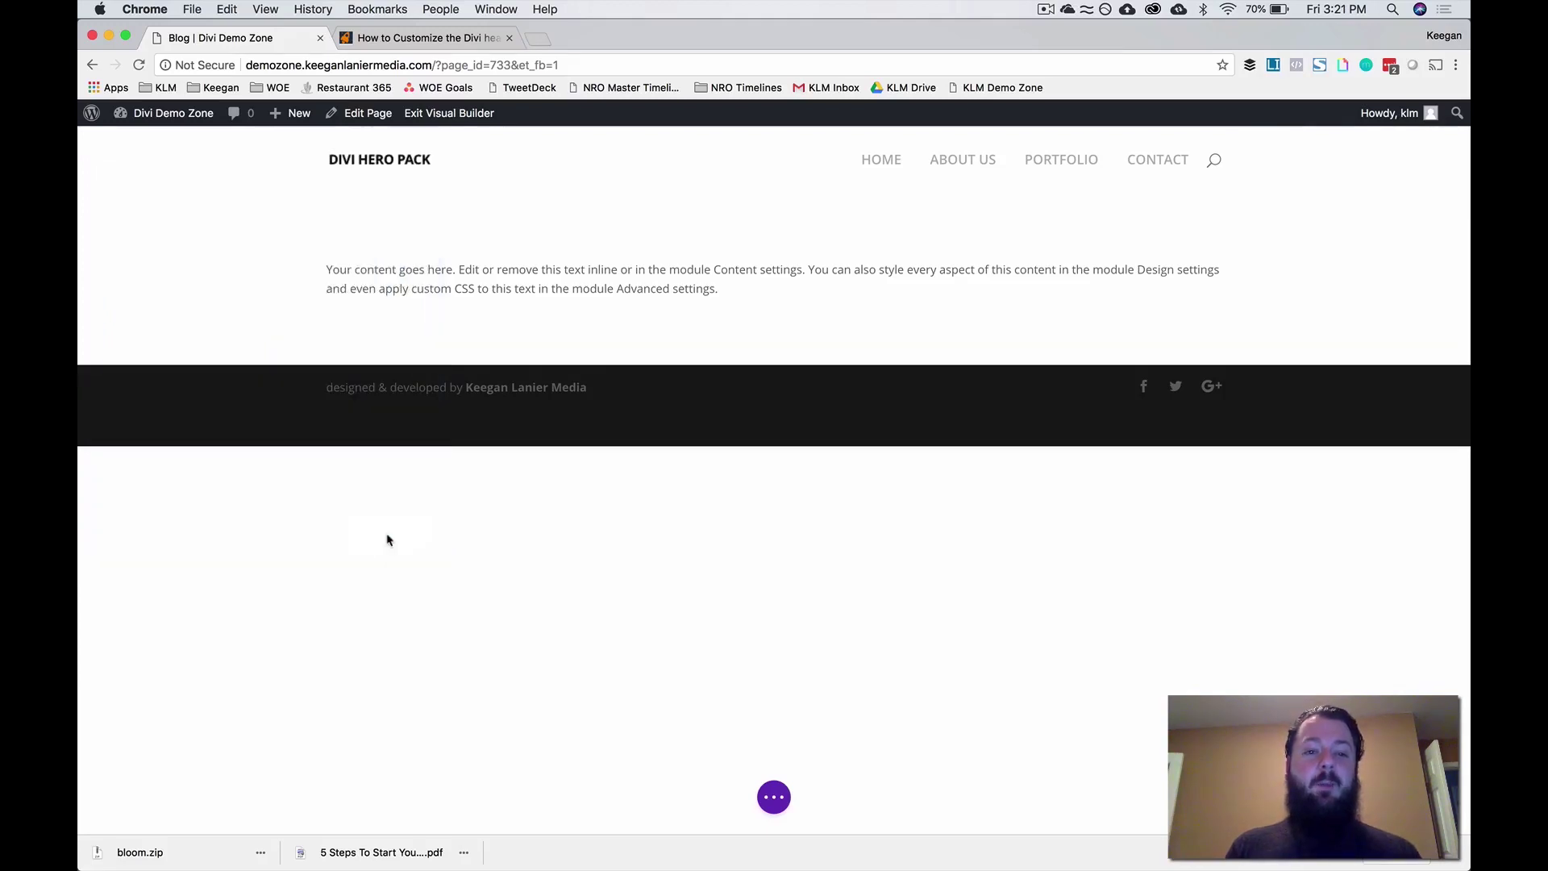
- Switch the builder to wireframe view and duplicate the Text module three times
click(770, 794)
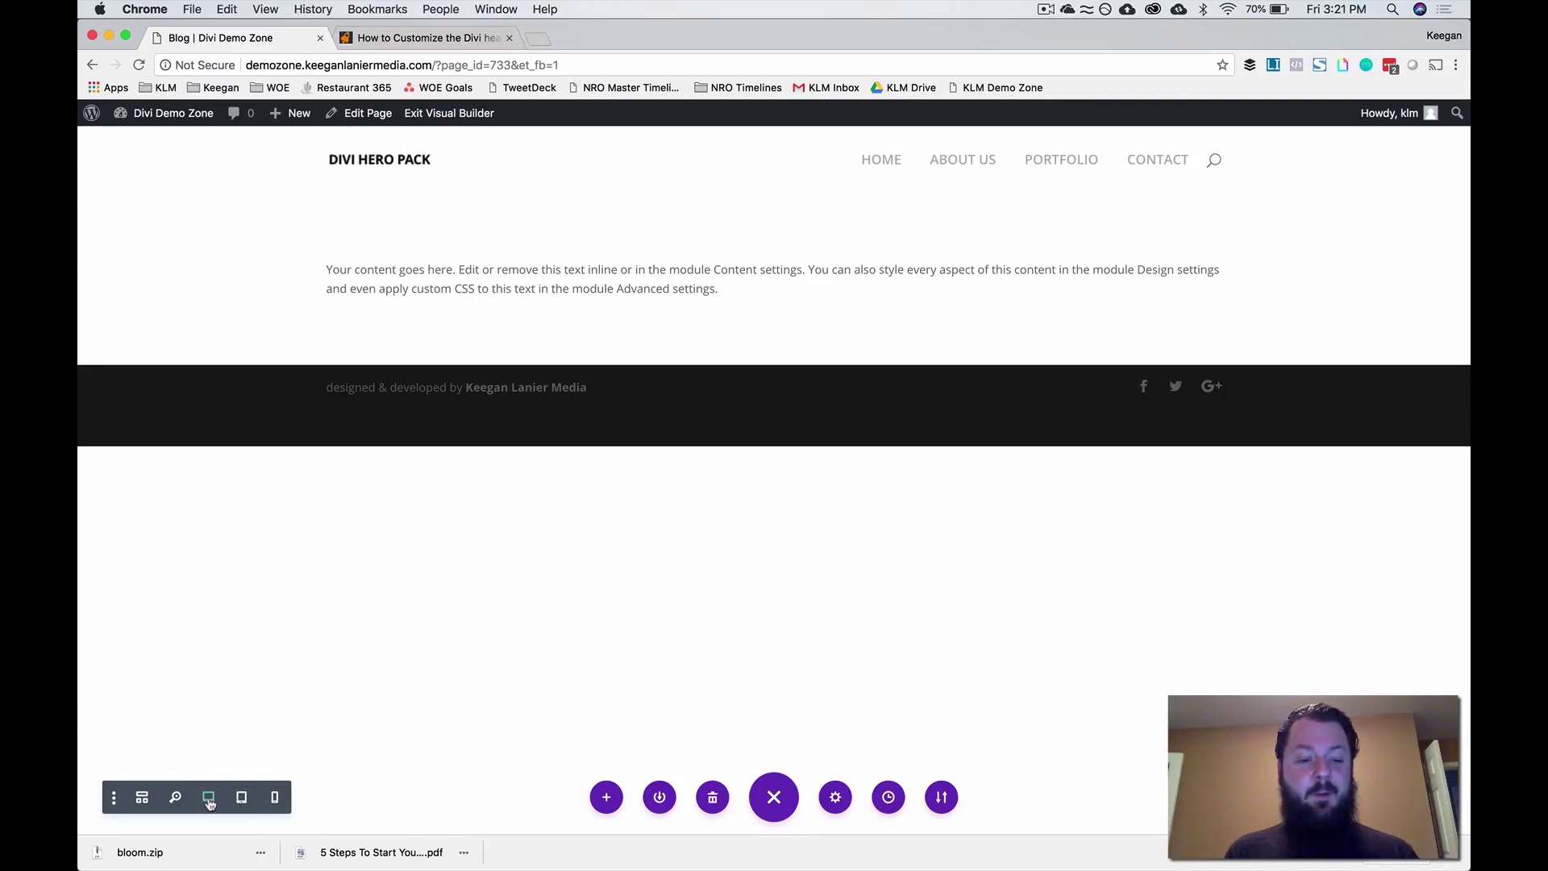
click(143, 798)
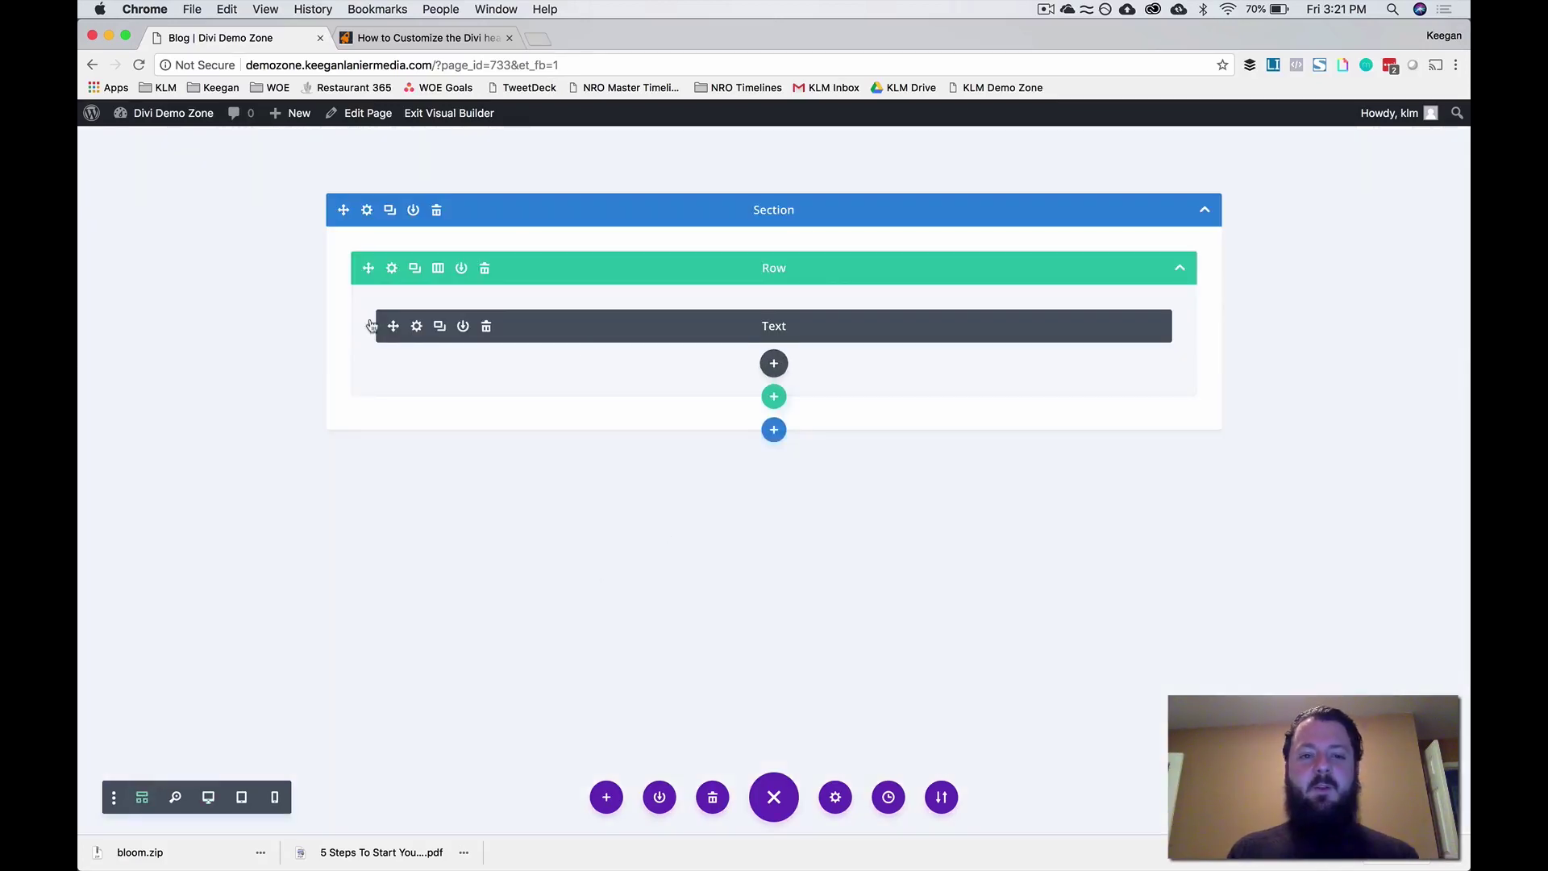
click(441, 328)
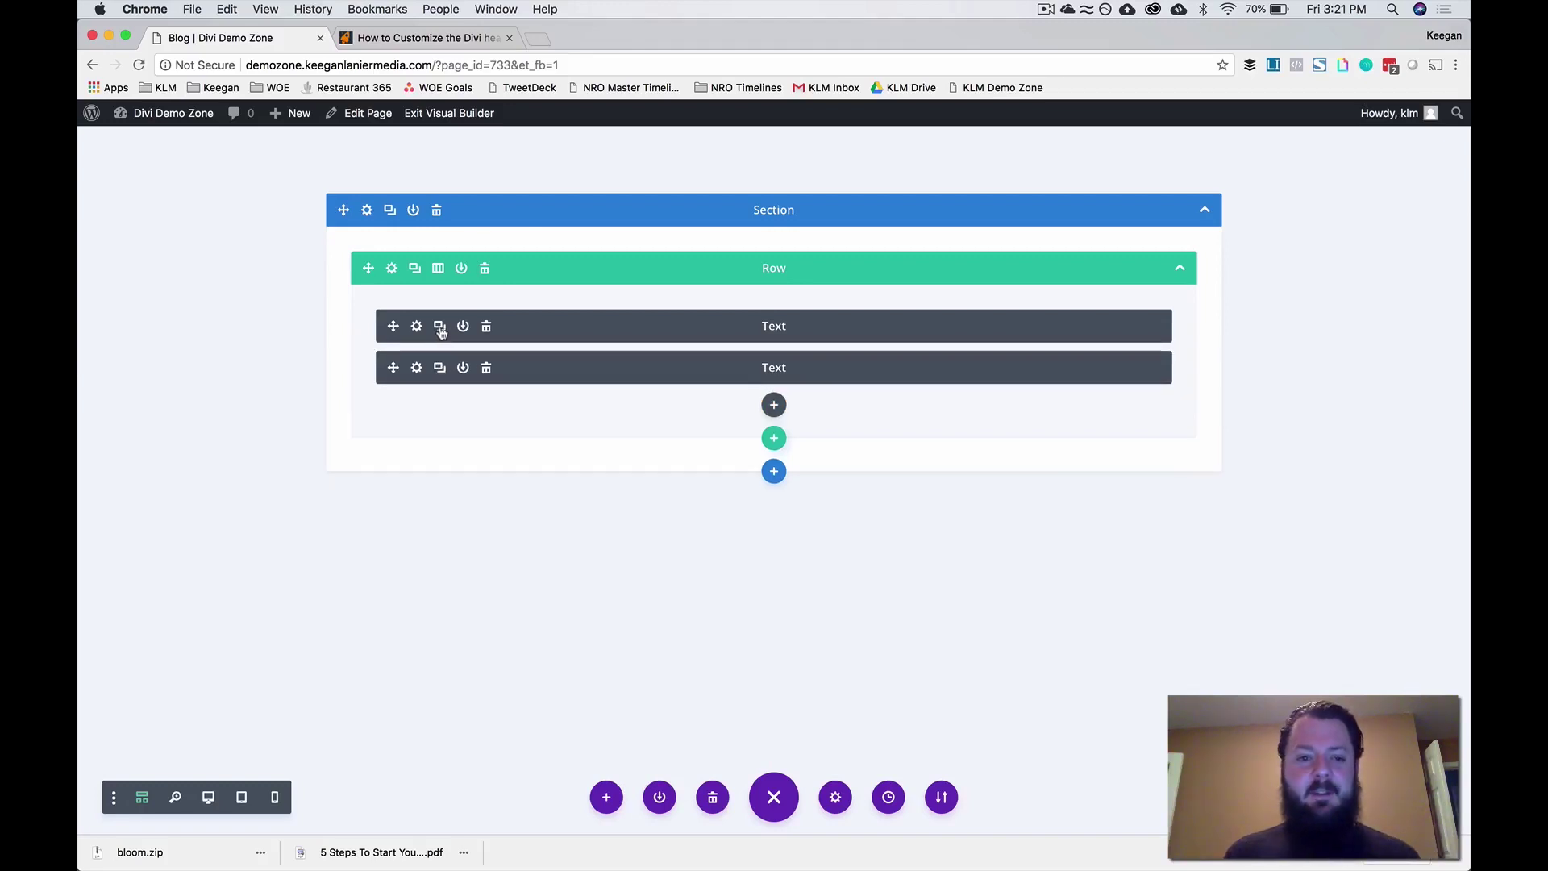
click(440, 328)
click(440, 328)
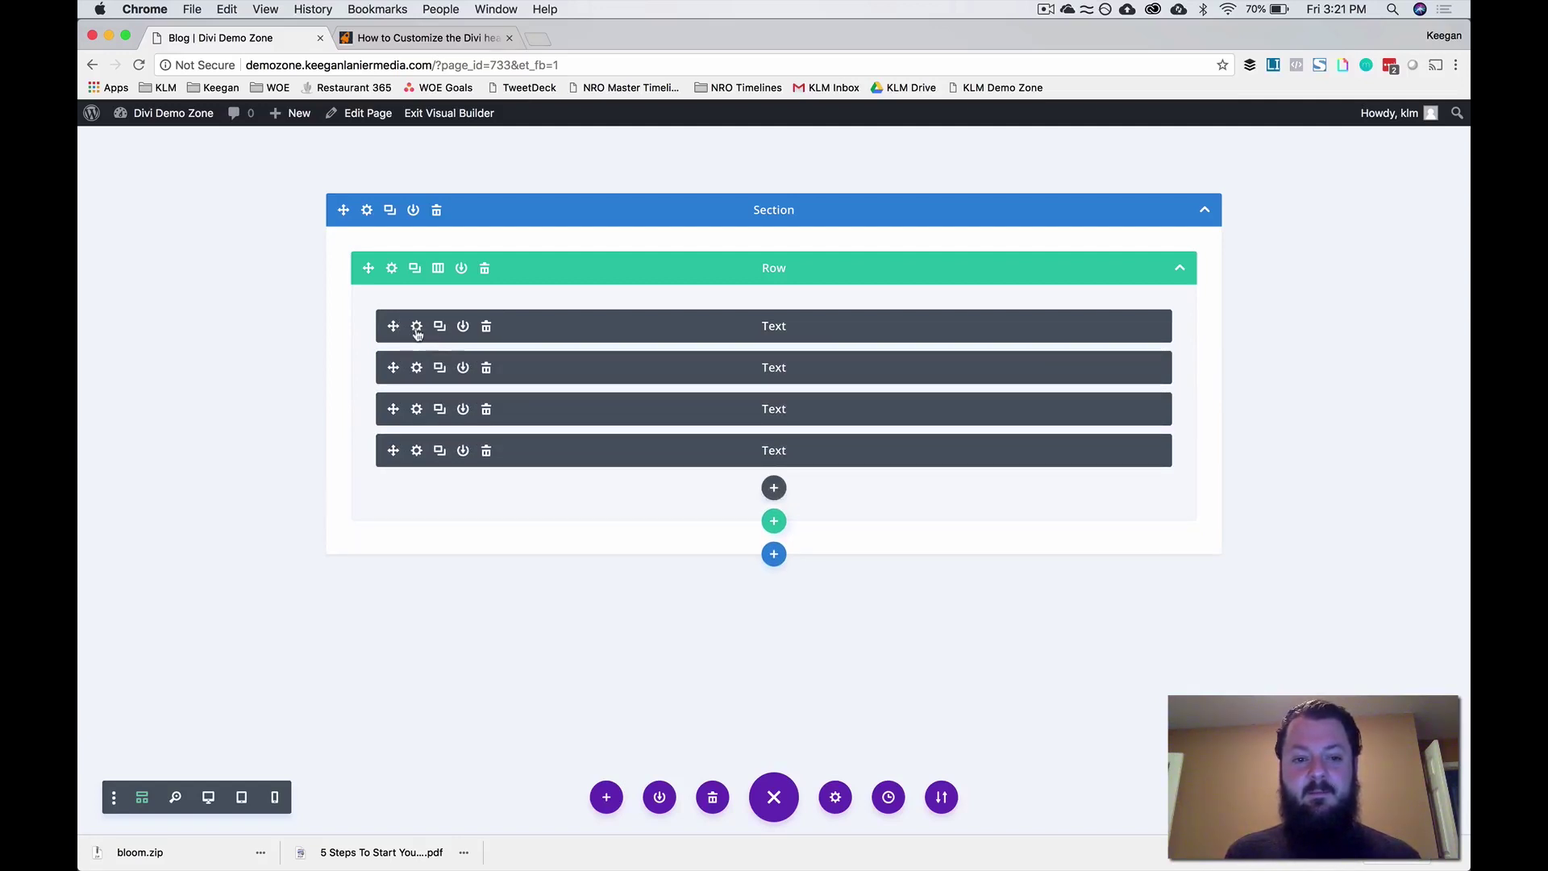
- Set the first Text module's admin label to "1. Design - text" and save it
click(416, 327)
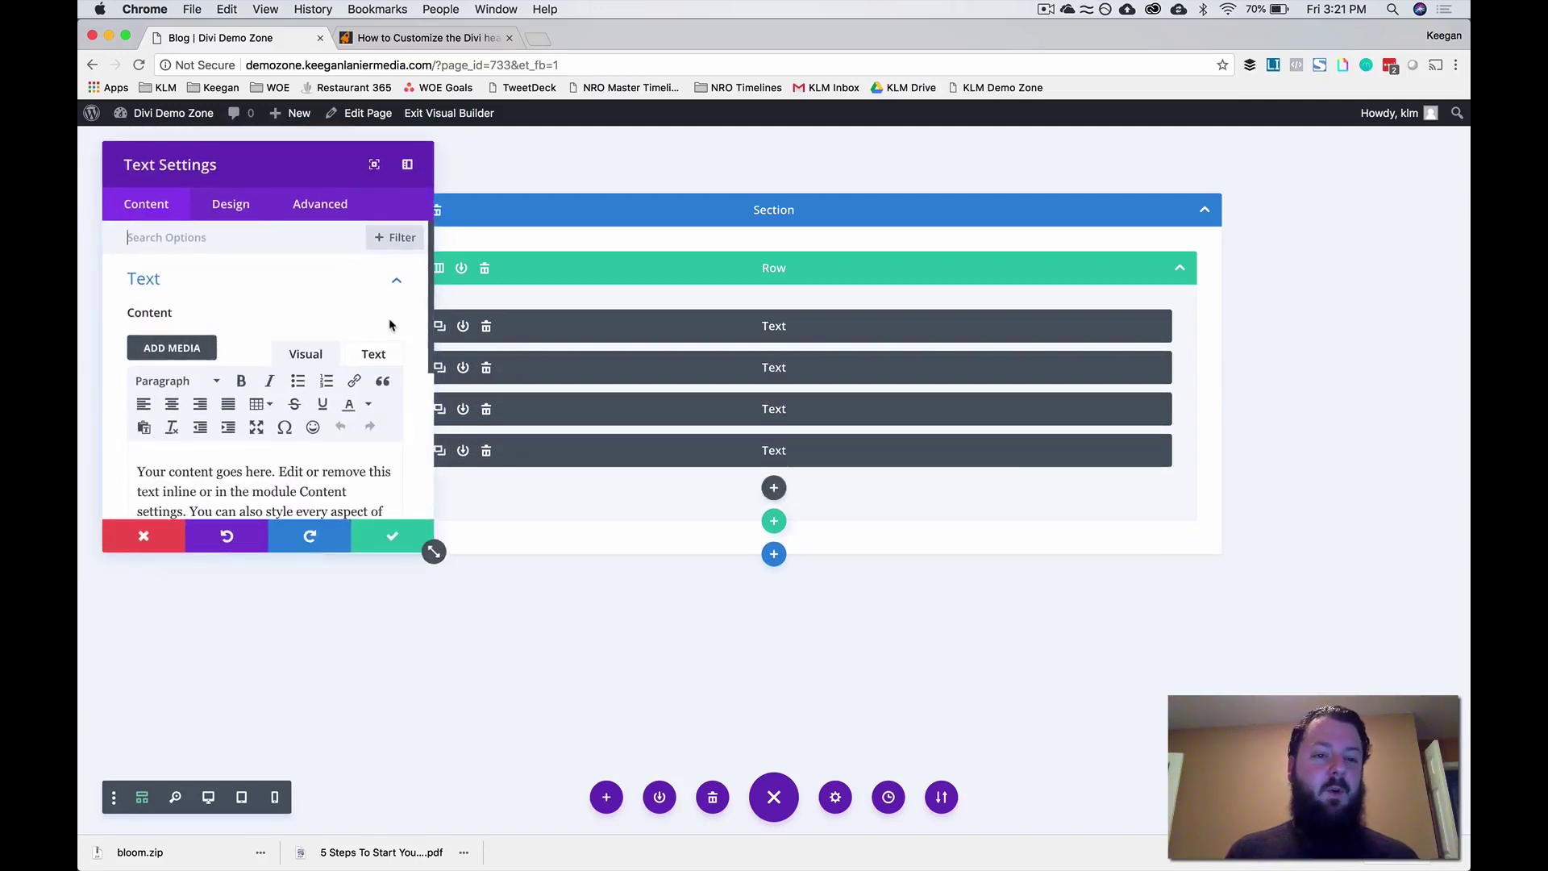
scroll(390, 325, down, 5)
click(240, 419)
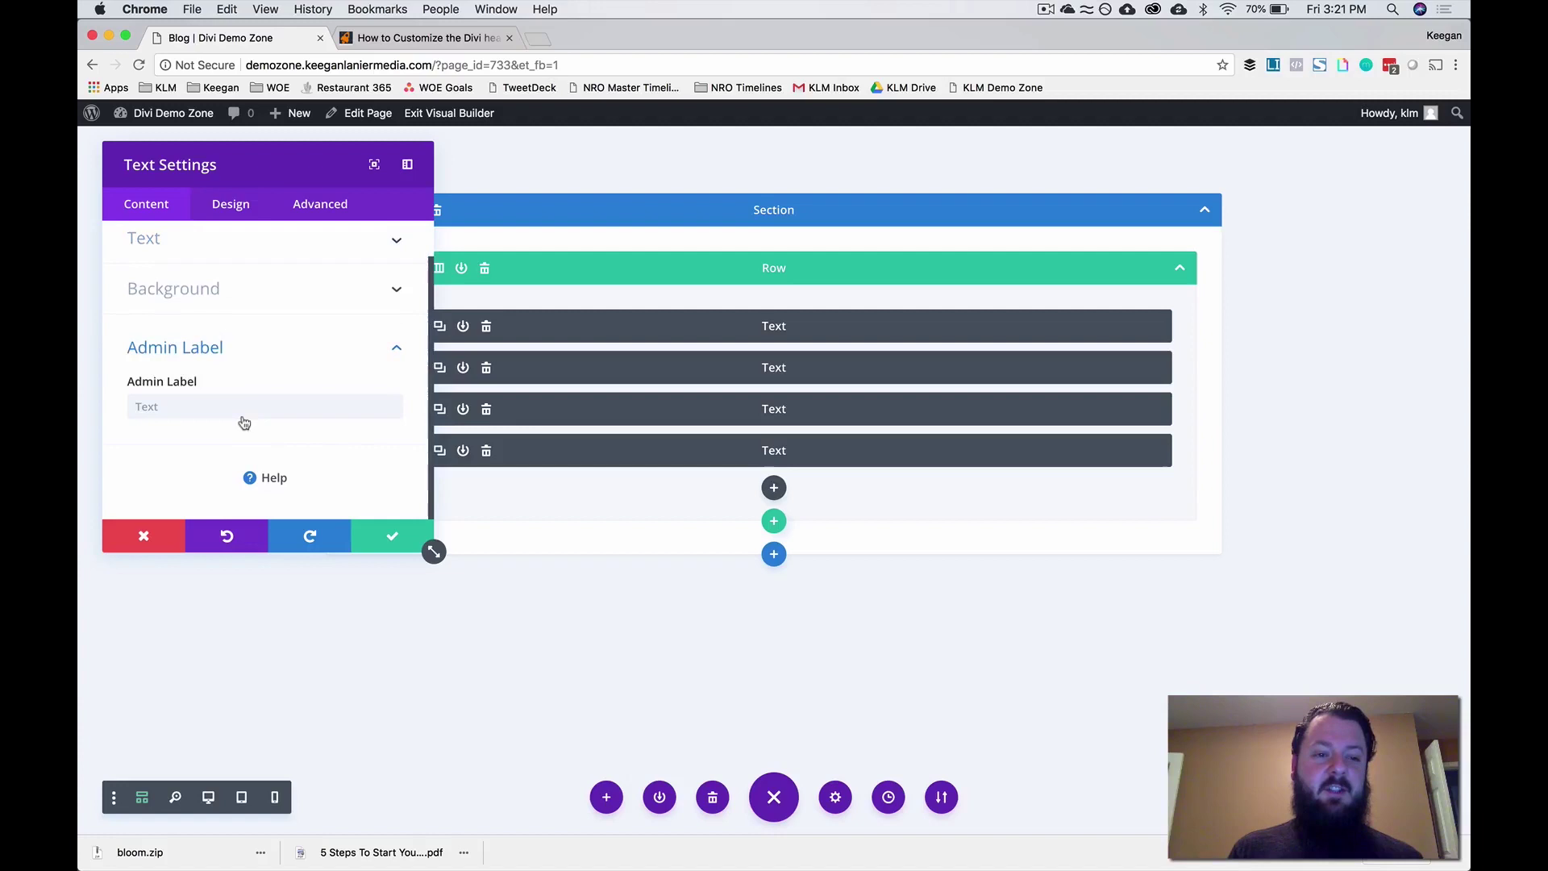
click(190, 404)
text(1. D)
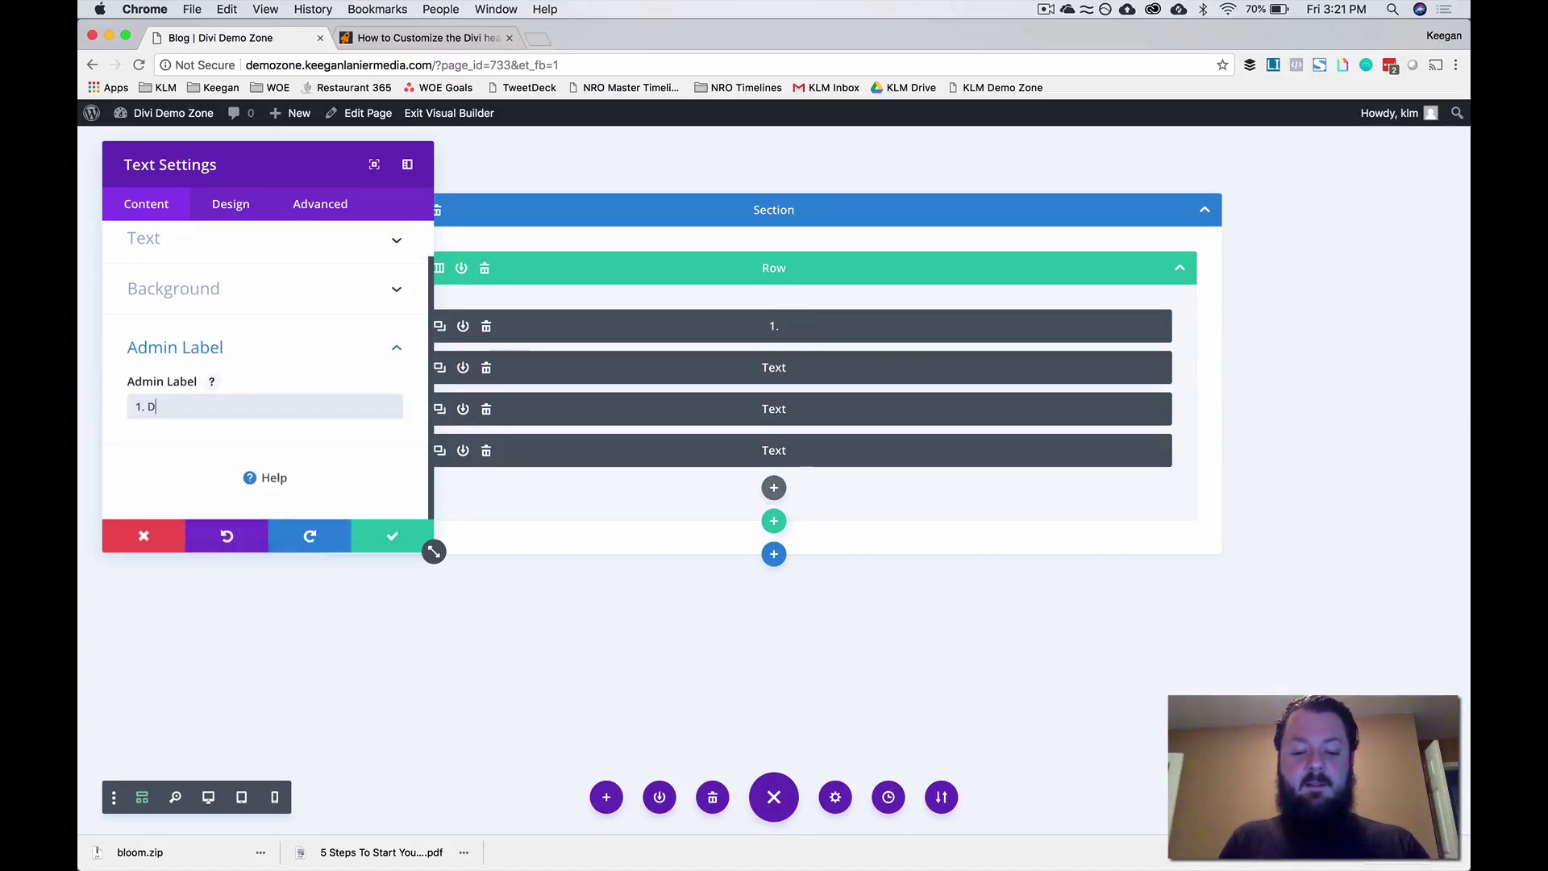
text(esign - text)
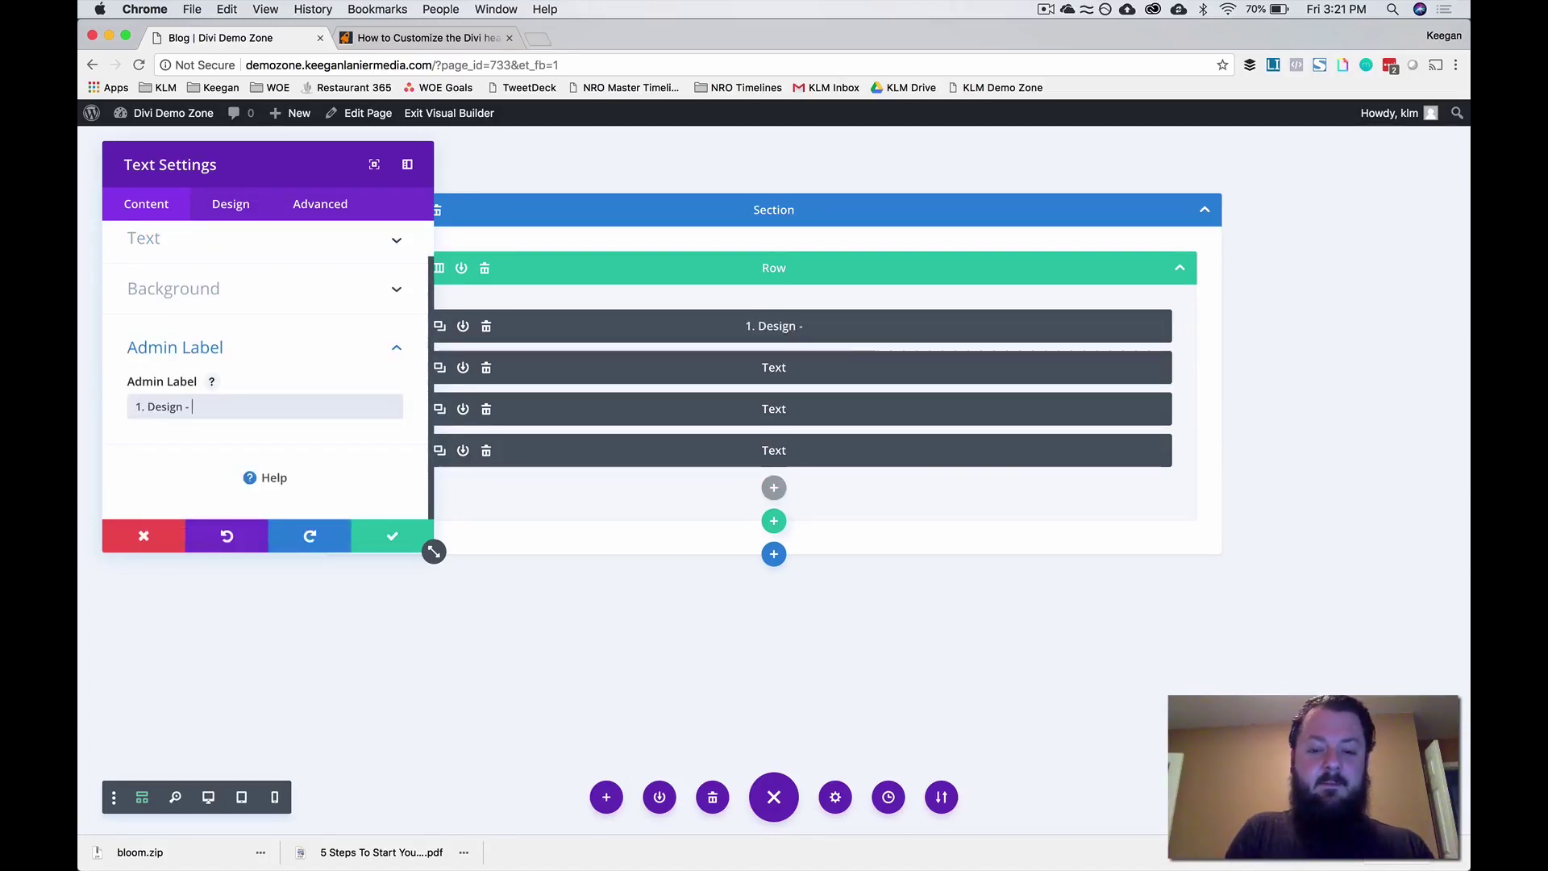
click(360, 526)
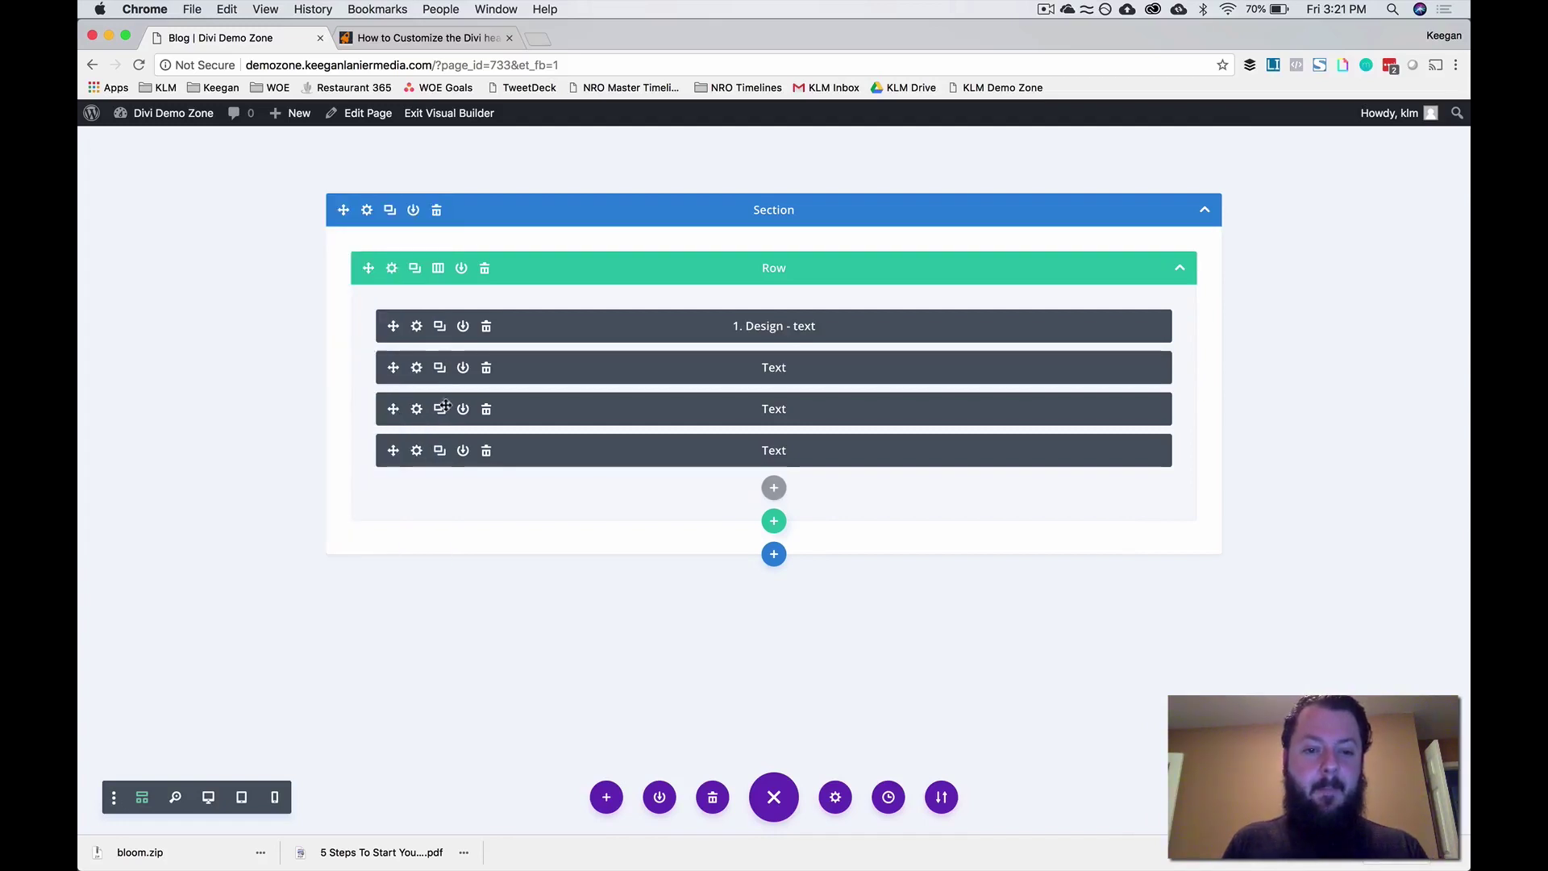
- Set the second Text module's admin label to "2. Let's make soem cool things! - text" and save it
click(416, 367)
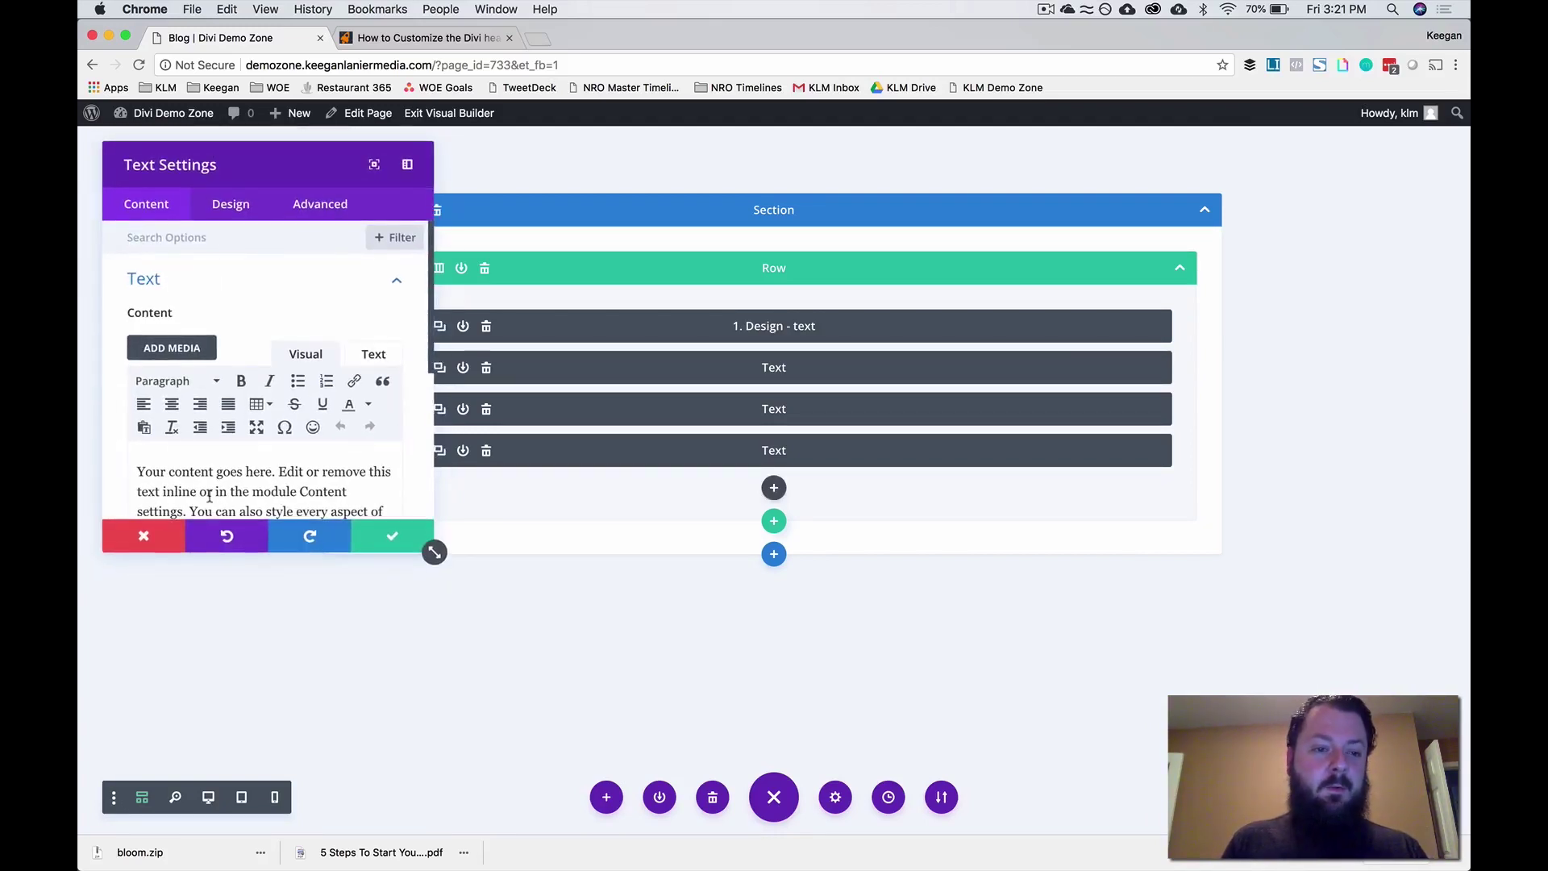
scroll(210, 500, down, 5)
click(194, 421)
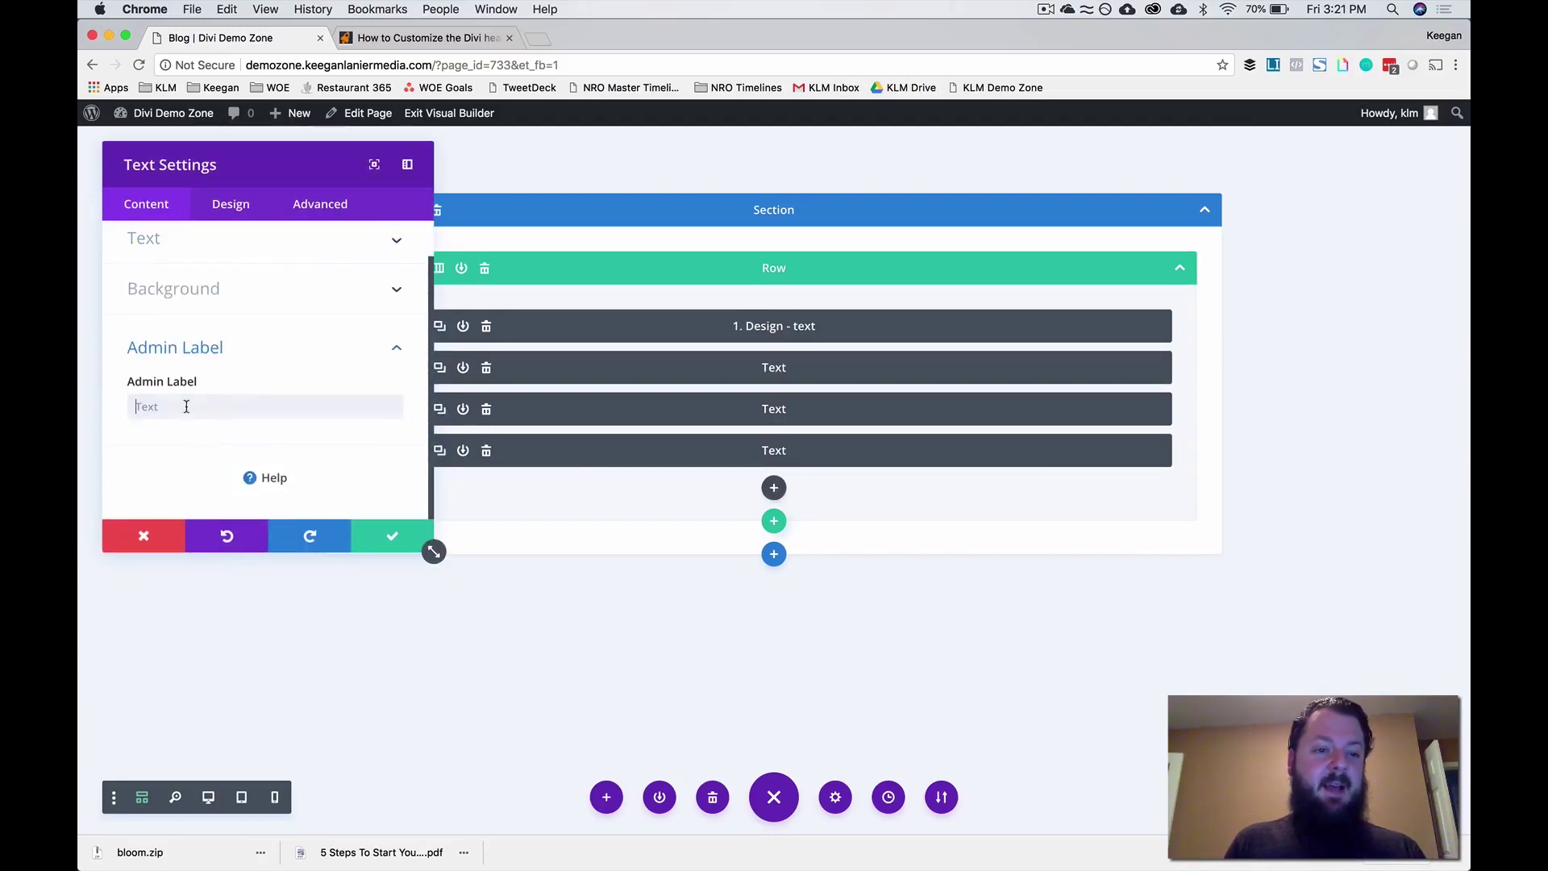
click(186, 407)
text(2.)
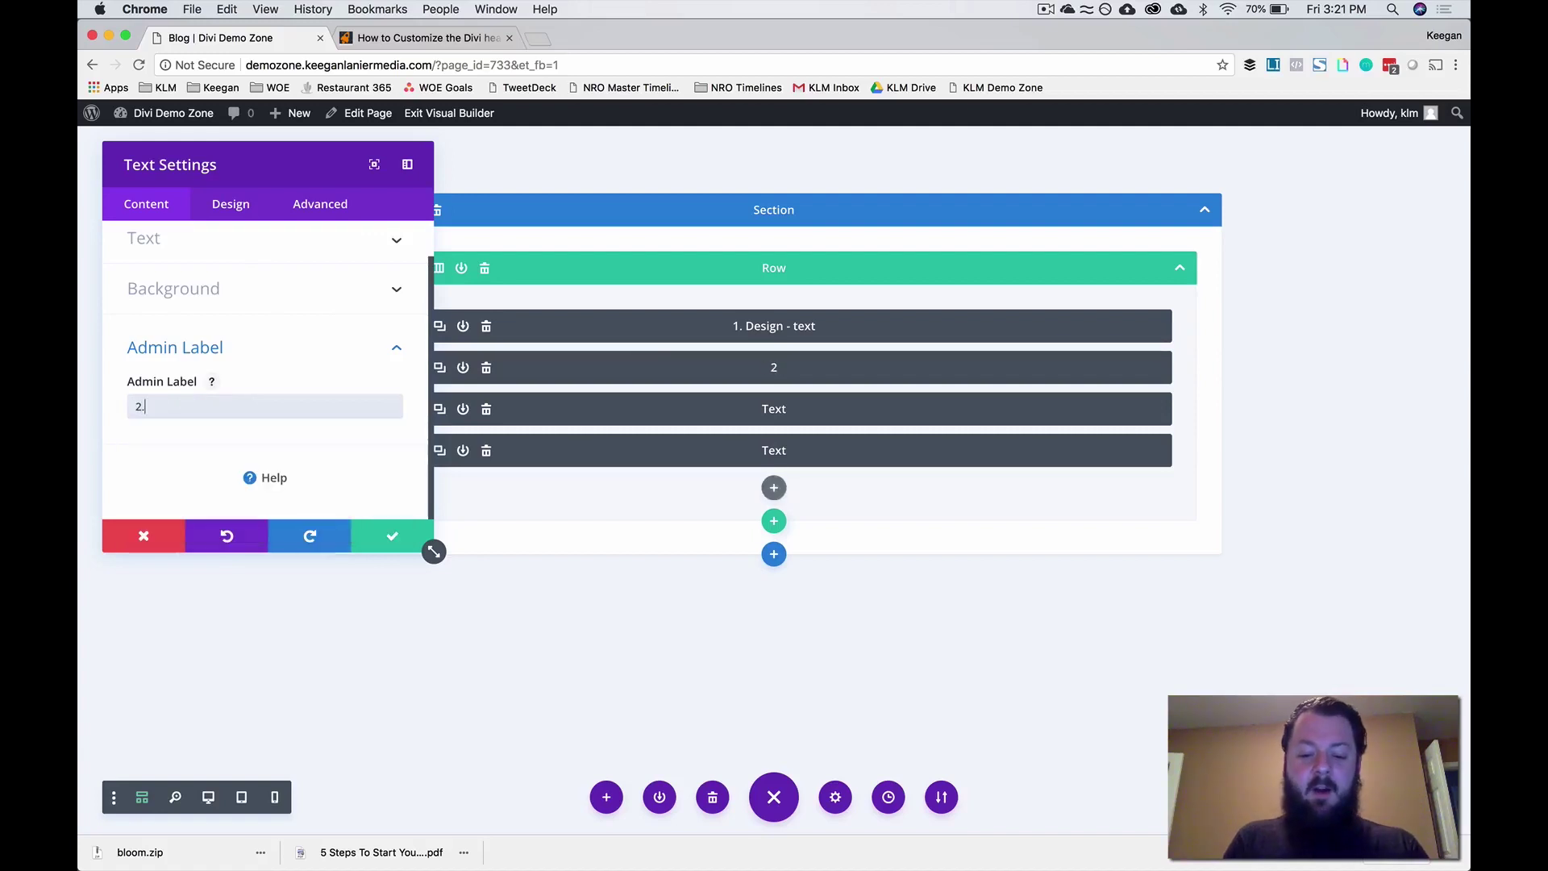
text( Let's )
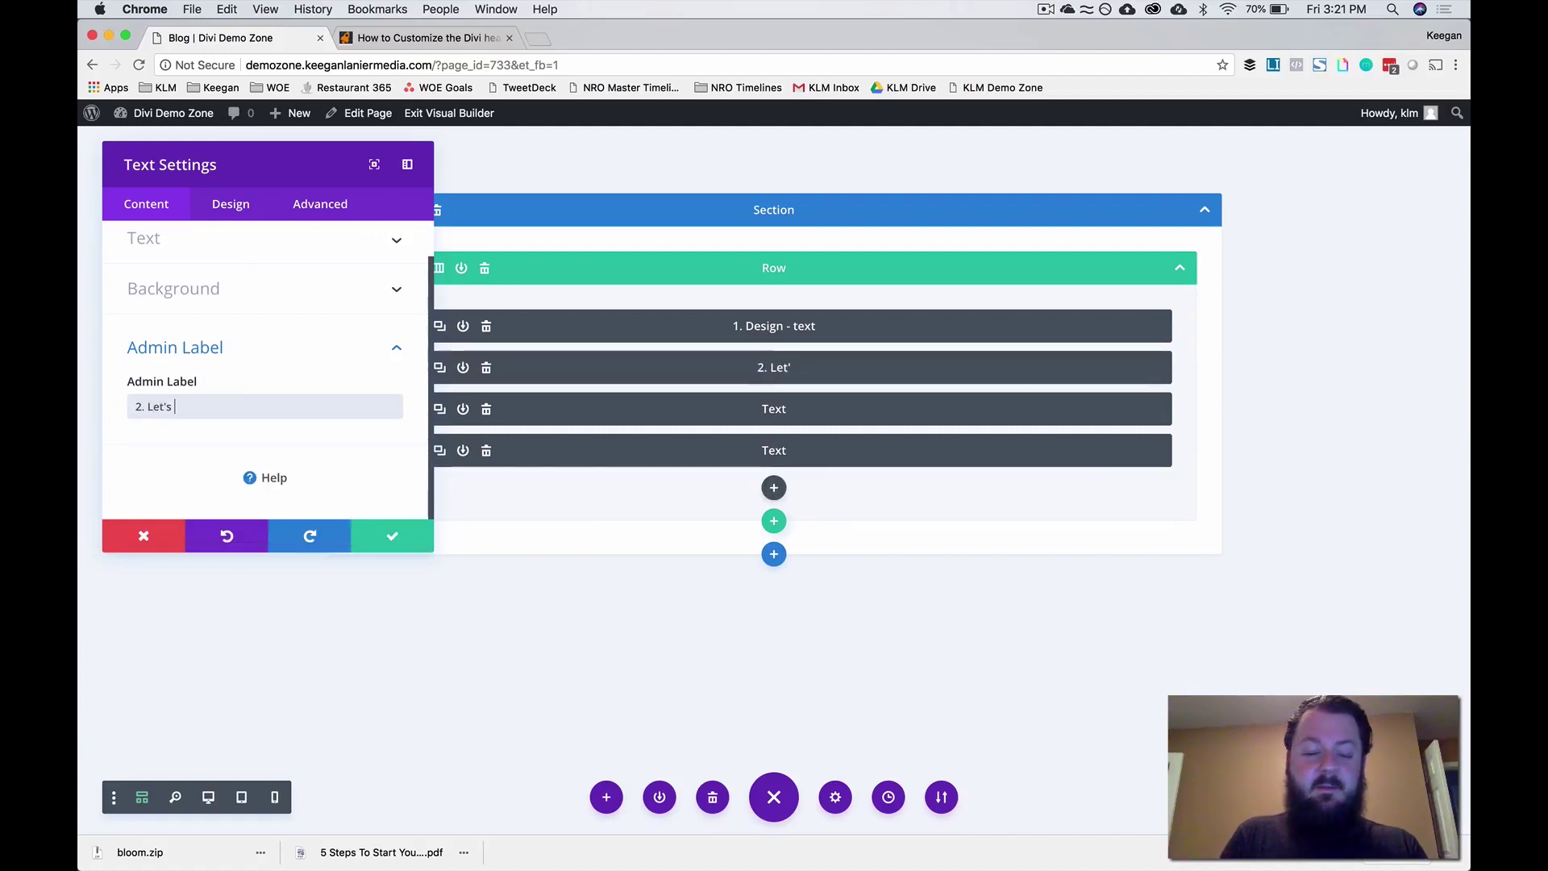
text(make soem coo)
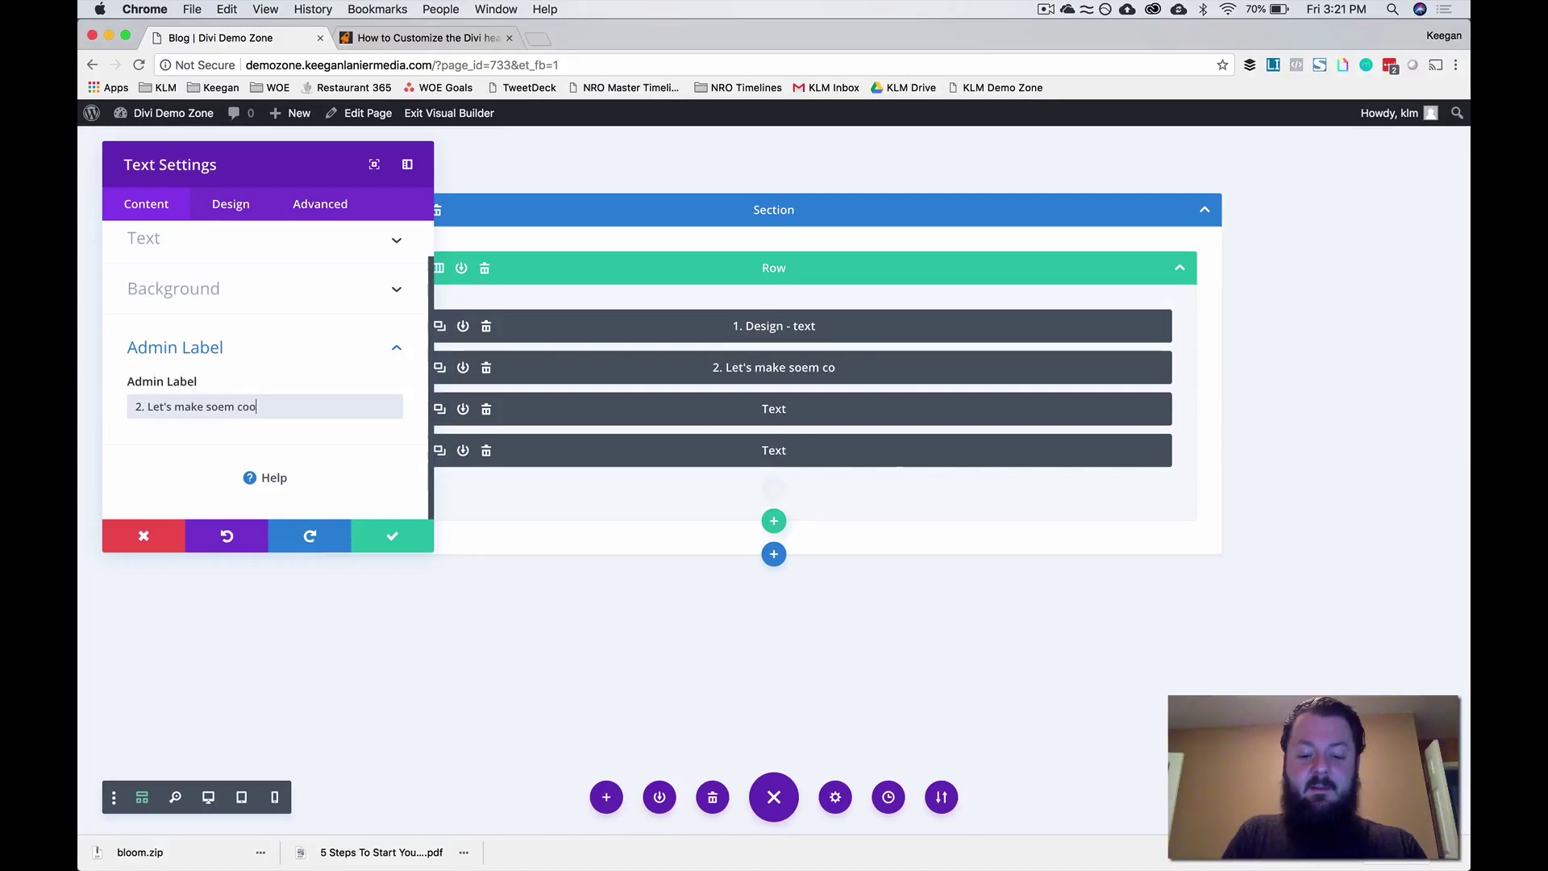
text(l things! - text)
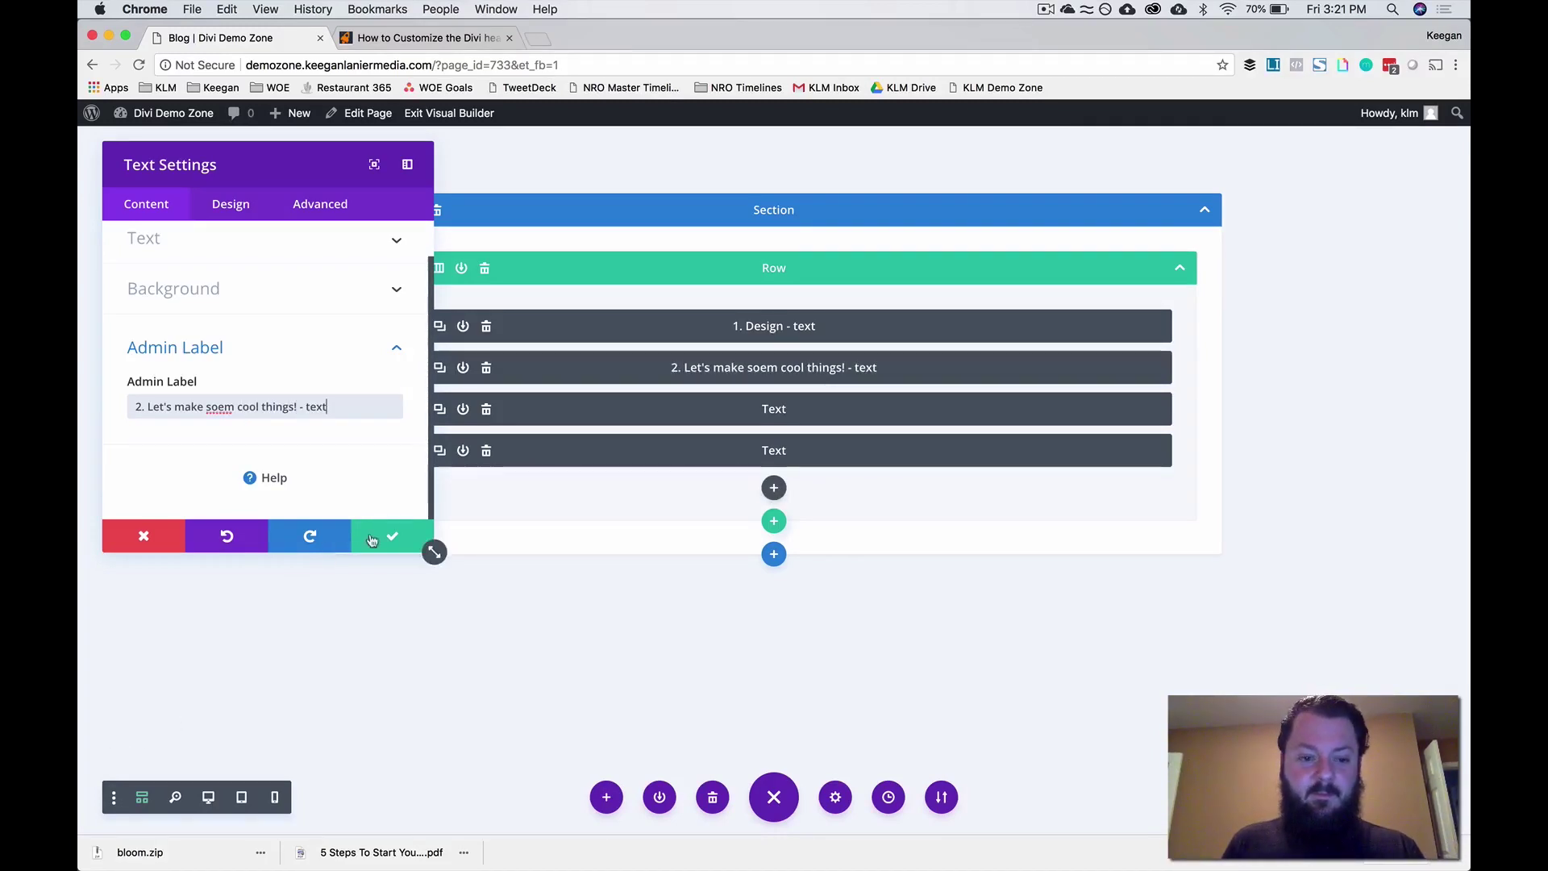
click(430, 544)
- Set the third Text module's admin label to "3. Digital agency - text" and save it
click(417, 409)
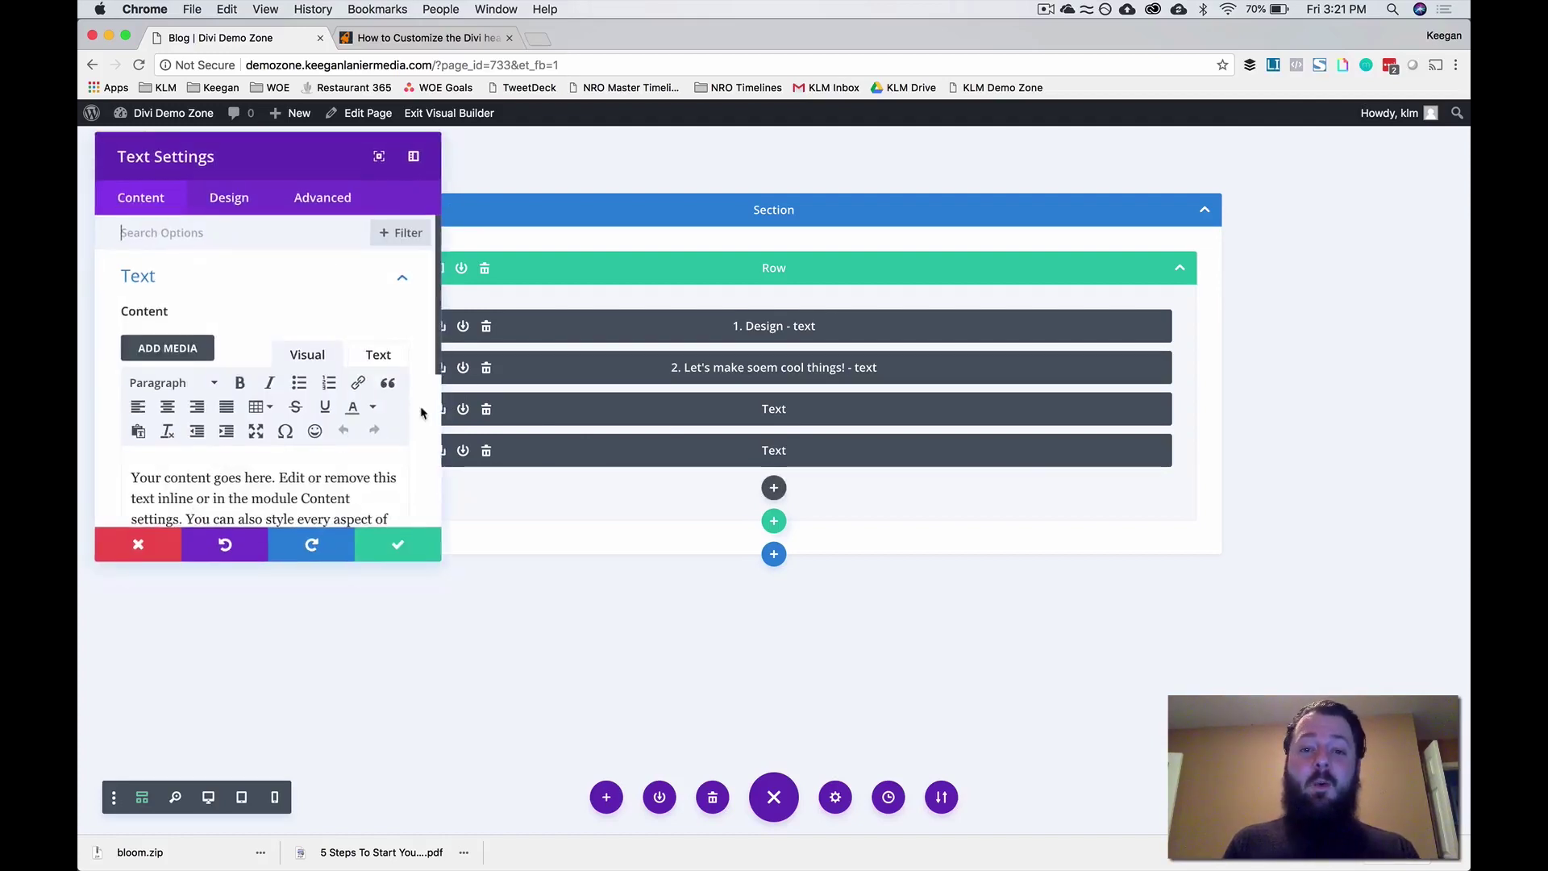
scroll(410, 436, down, 5)
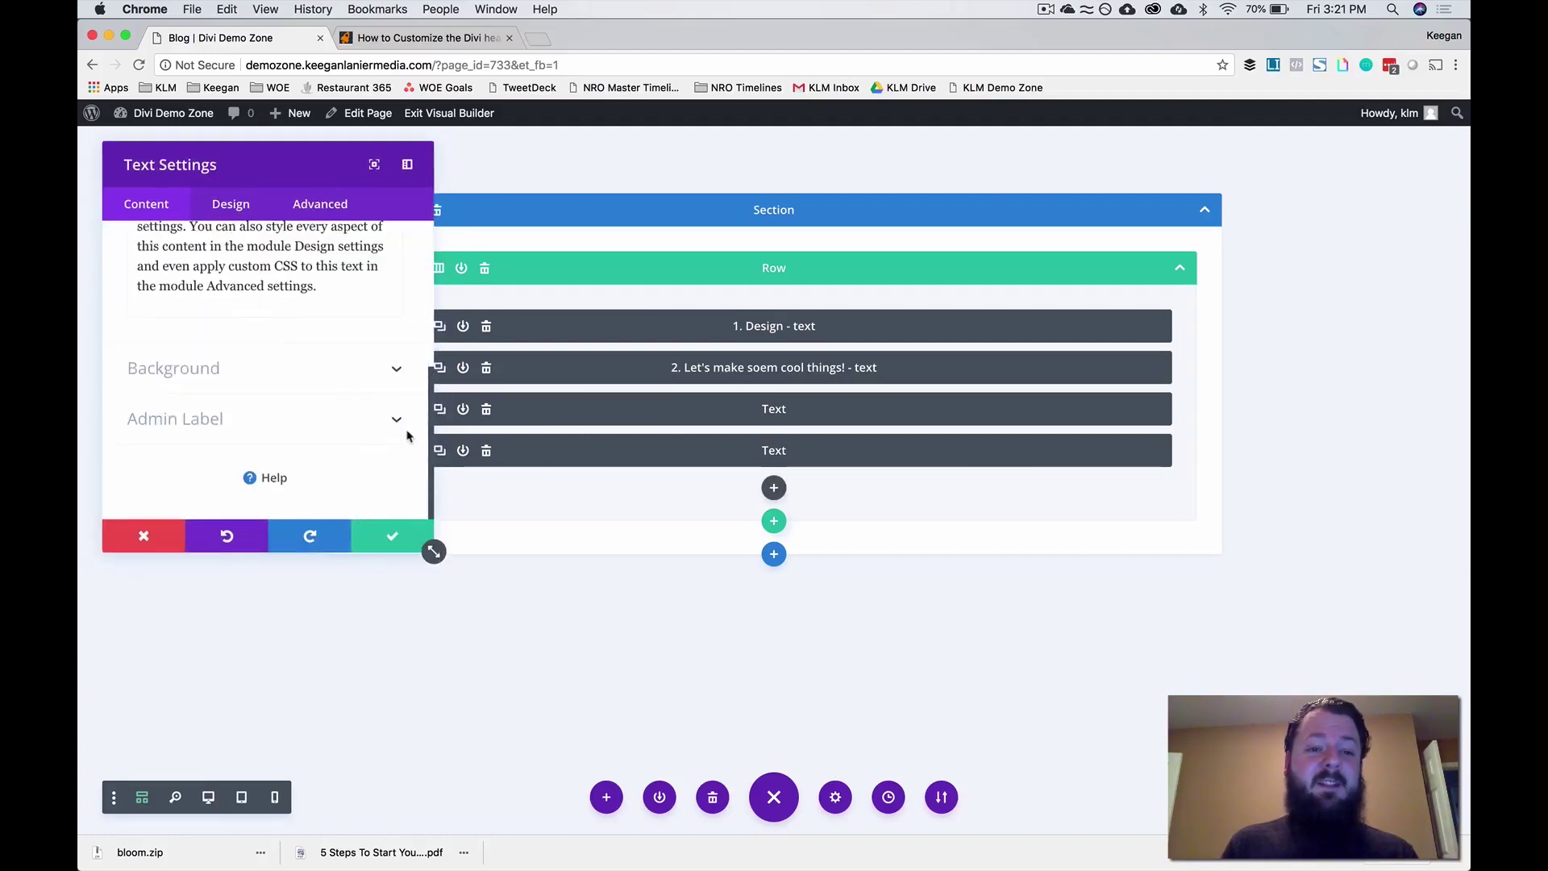
click(207, 427)
click(179, 407)
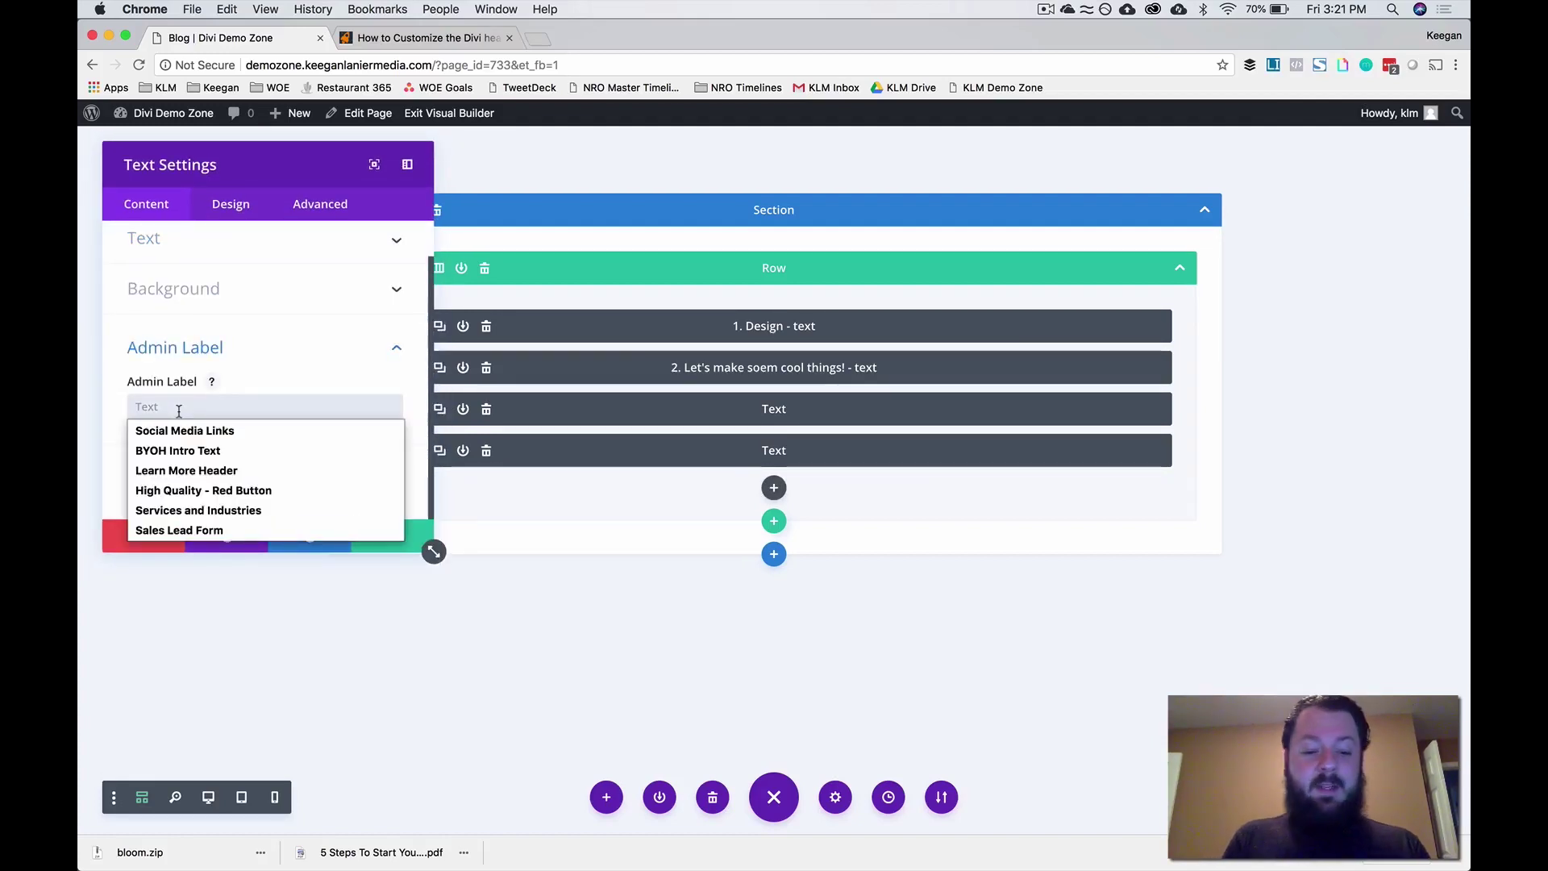
text(3. Digital )
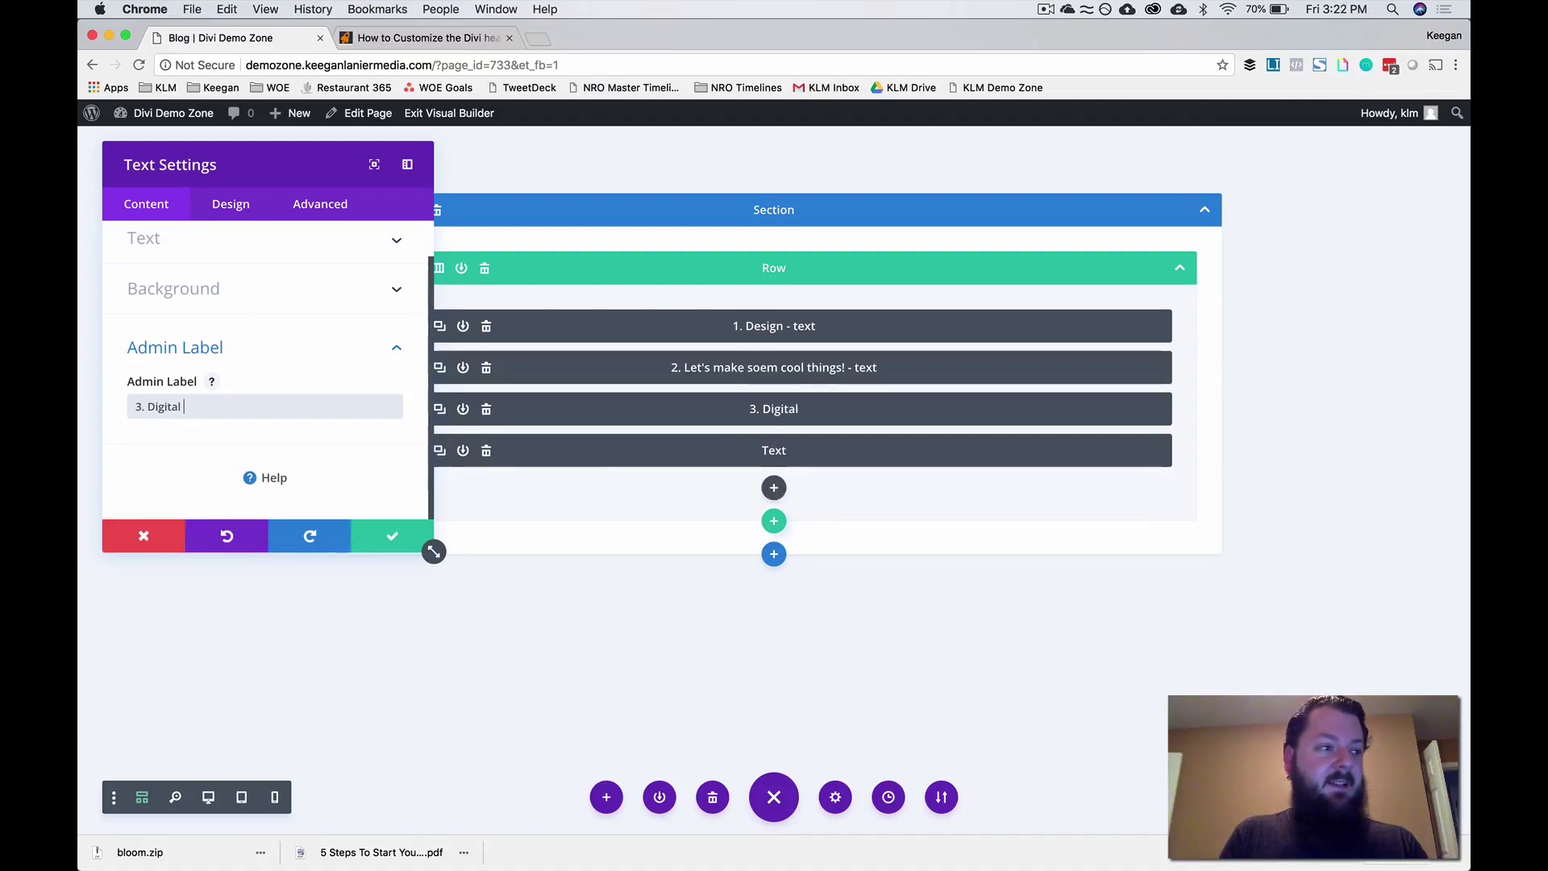
text(agency - text)
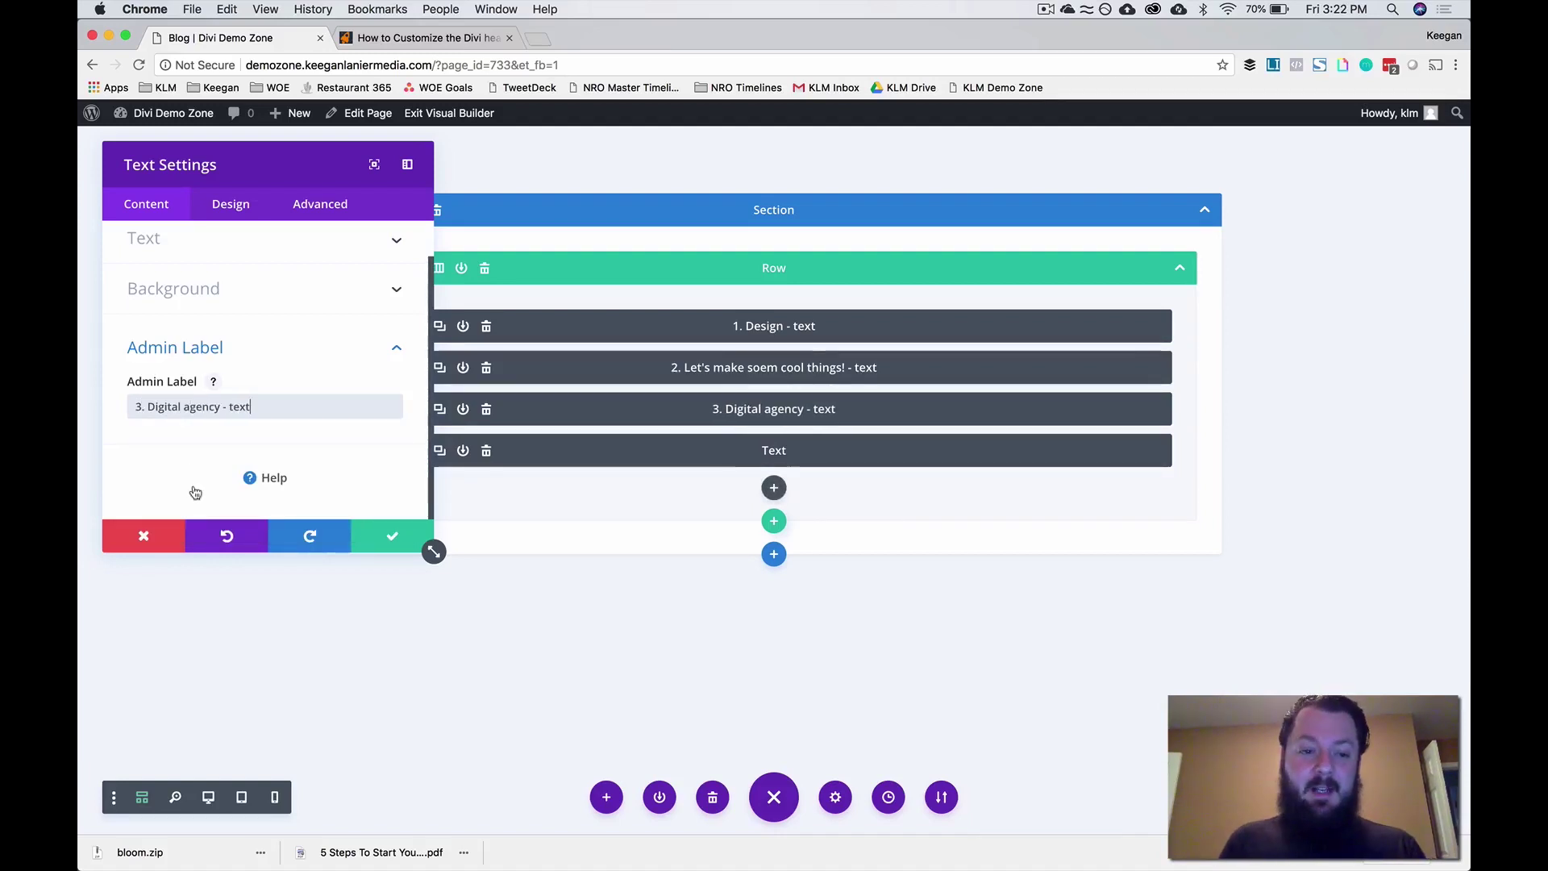
click(365, 529)
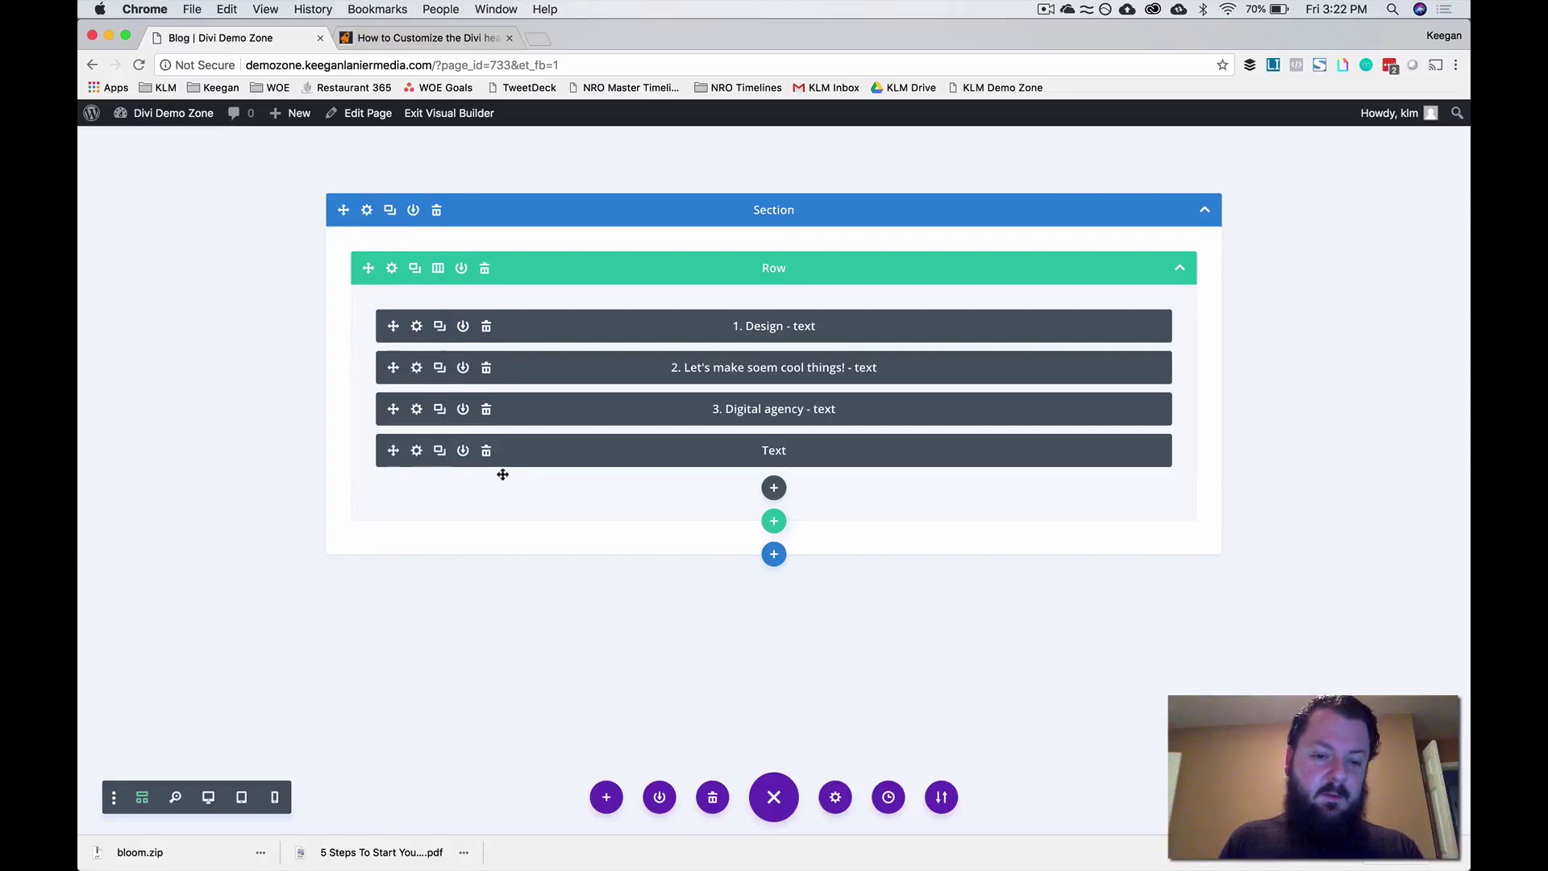
- Set the fourth Text module's admin label to "4. Button" and save it
click(411, 447)
scroll(283, 435, down, 5)
click(215, 427)
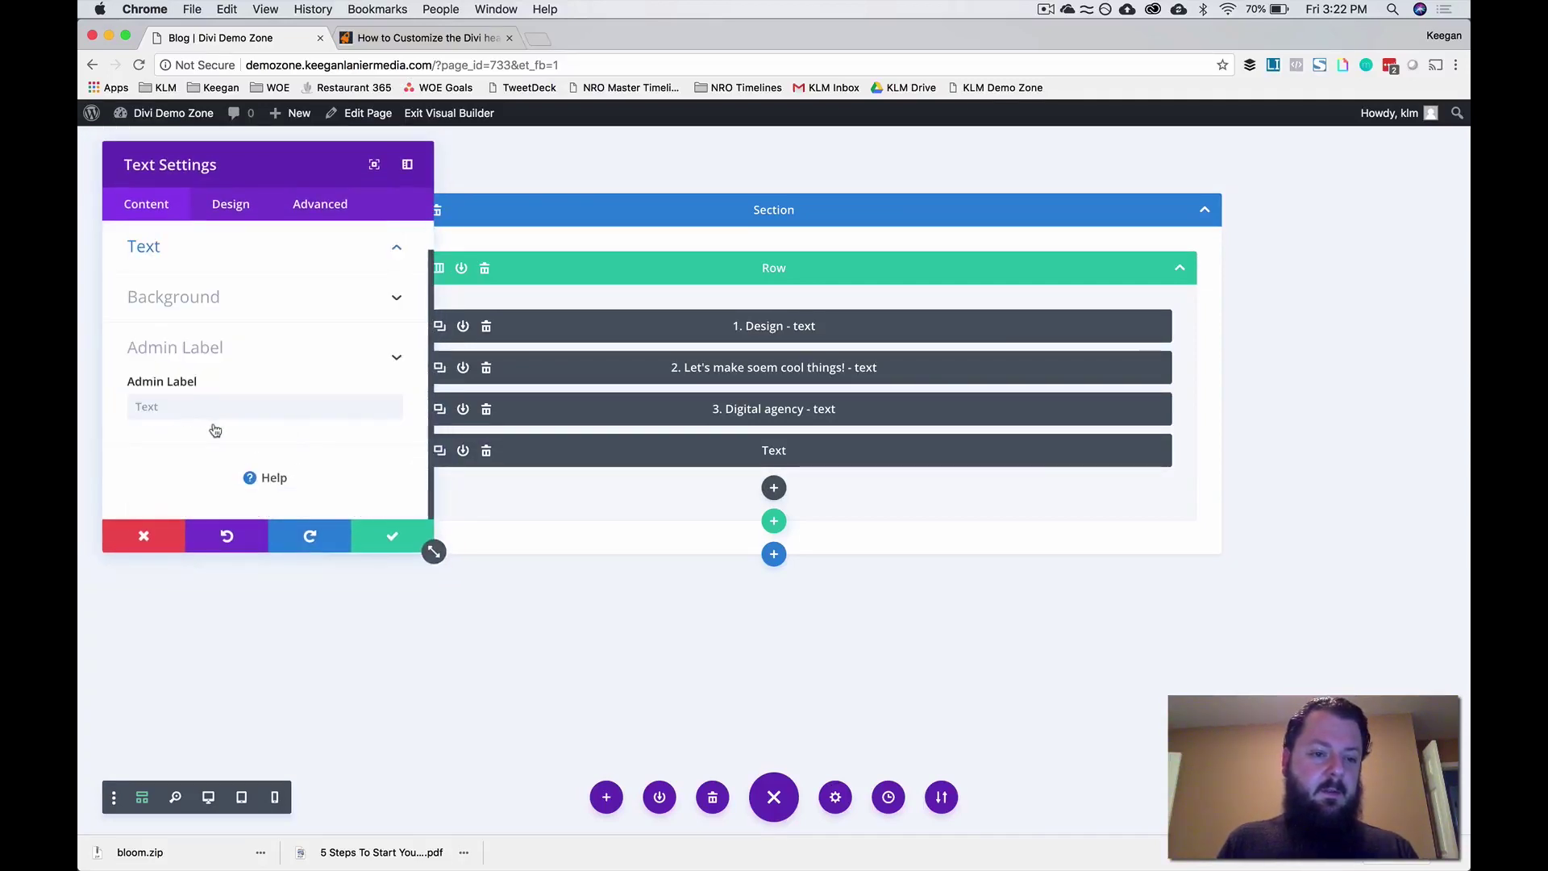
click(195, 407)
text(4.)
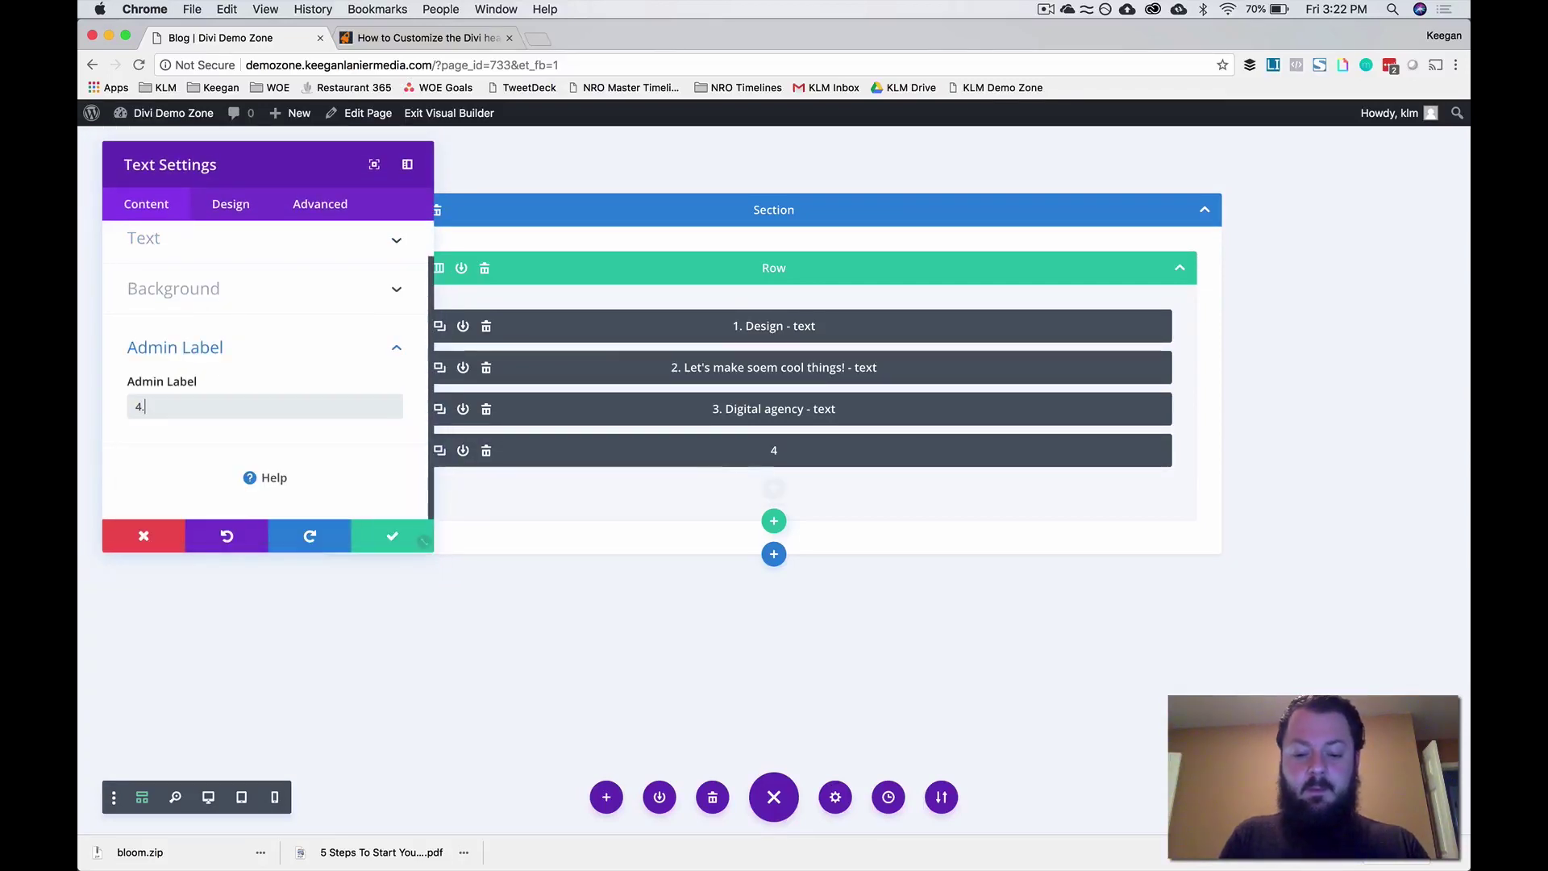
text( Button)
click(380, 540)
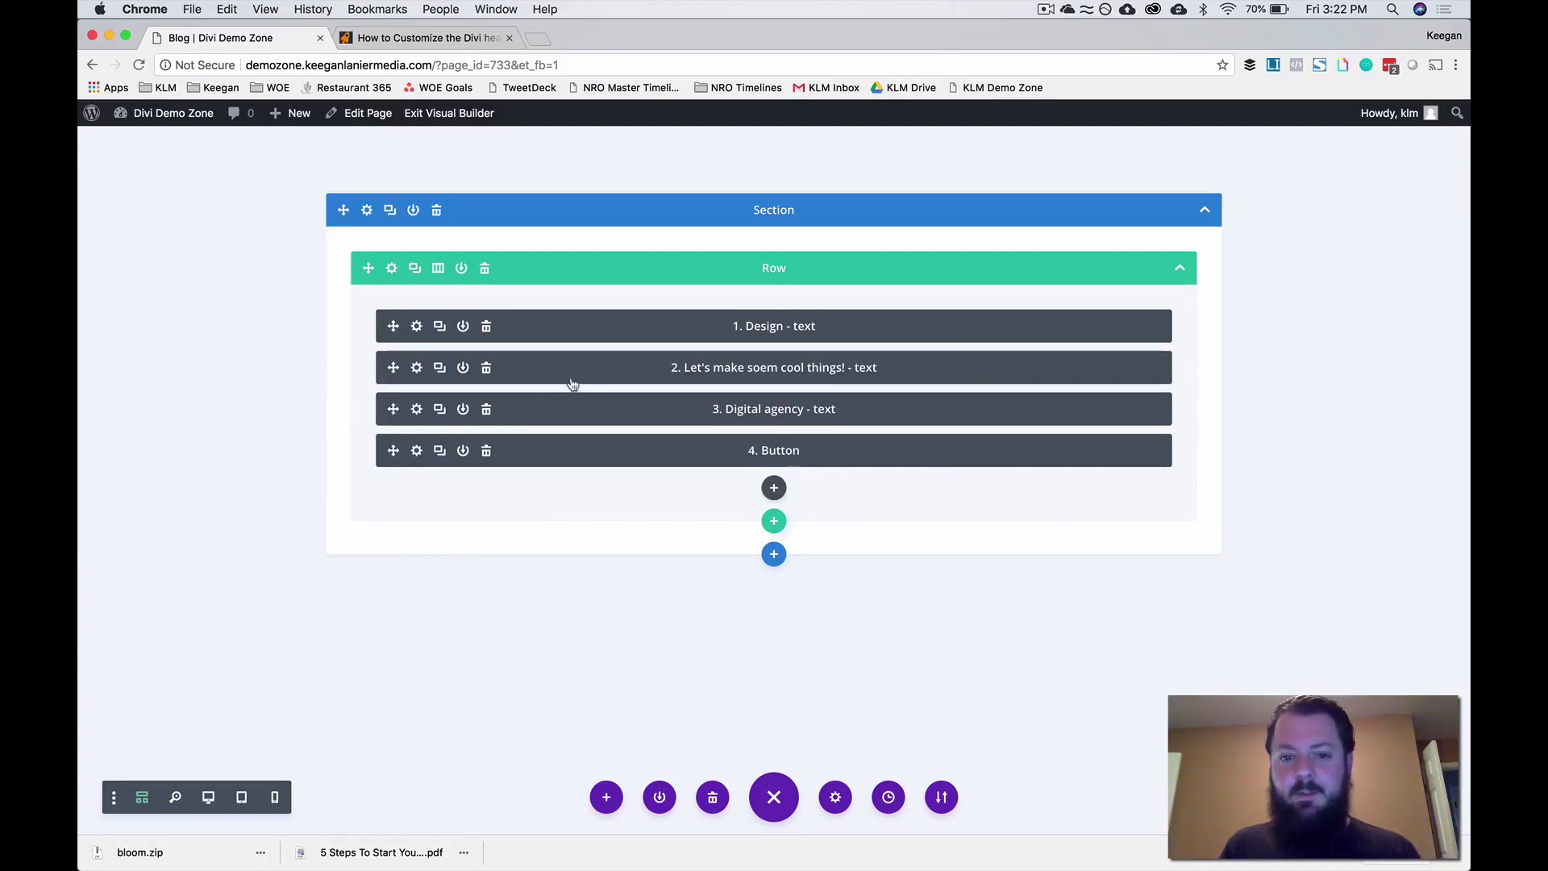
- Switch back to desktop view and replace the first Text module's placeholder content with "DESIGN"
click(210, 798)
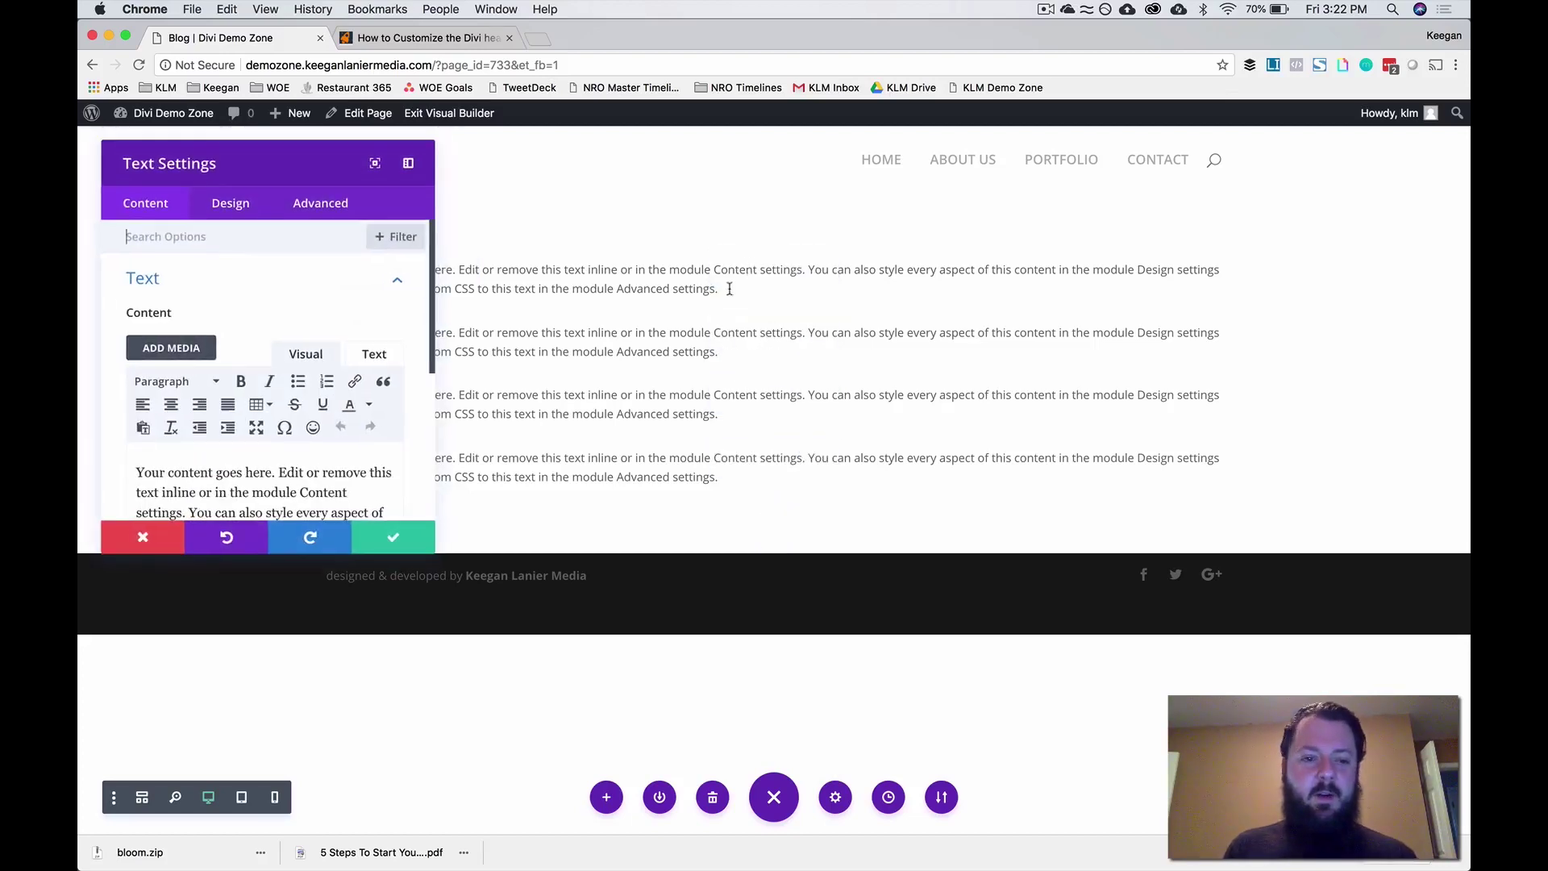
key(super+a)
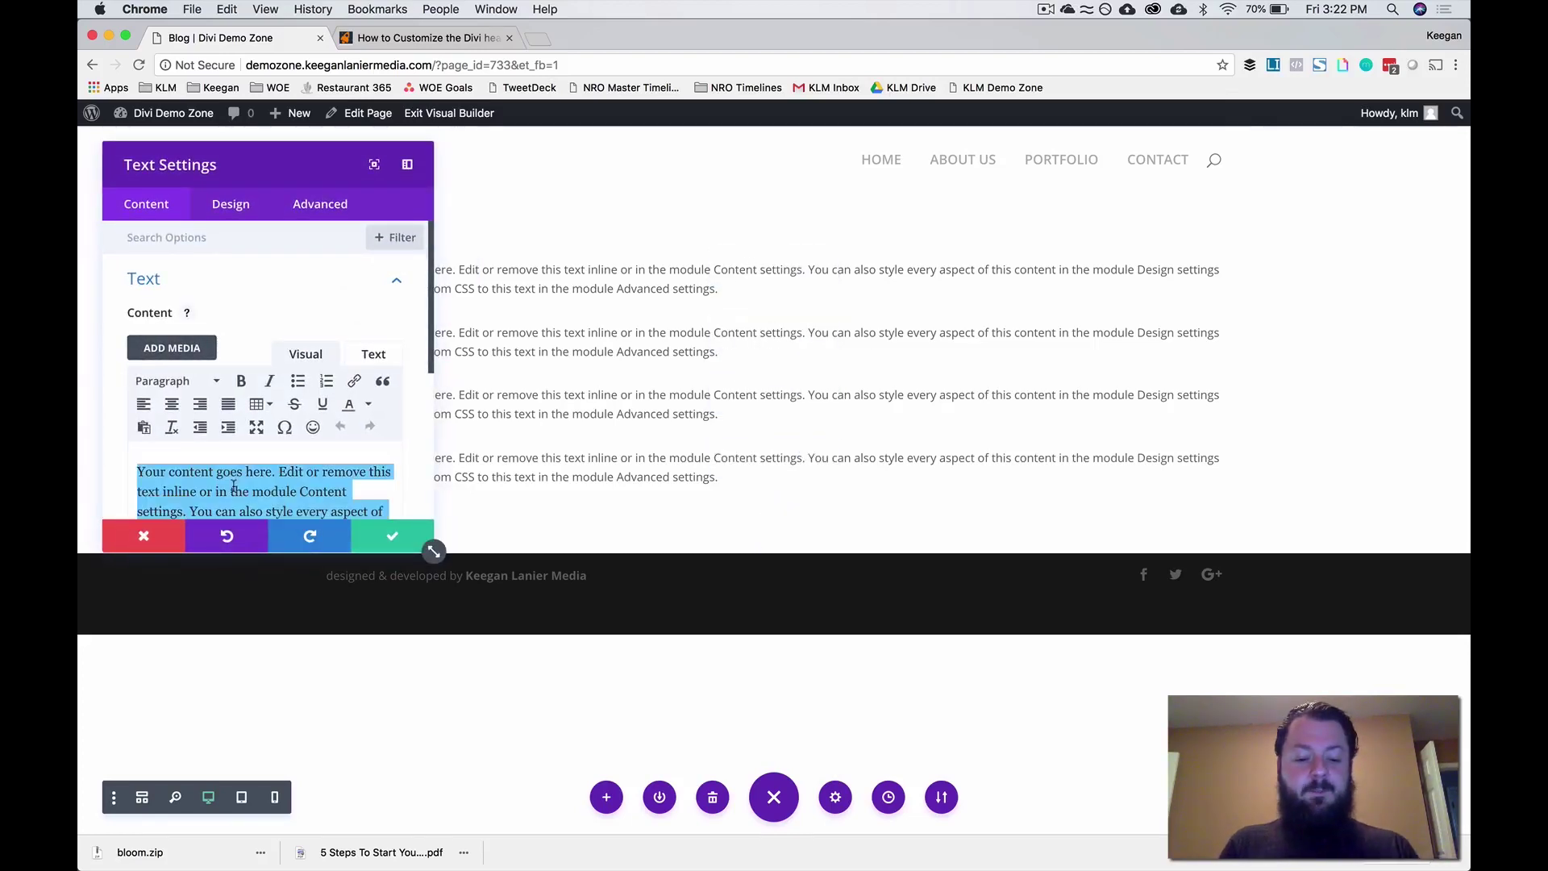
text(DESIGN)
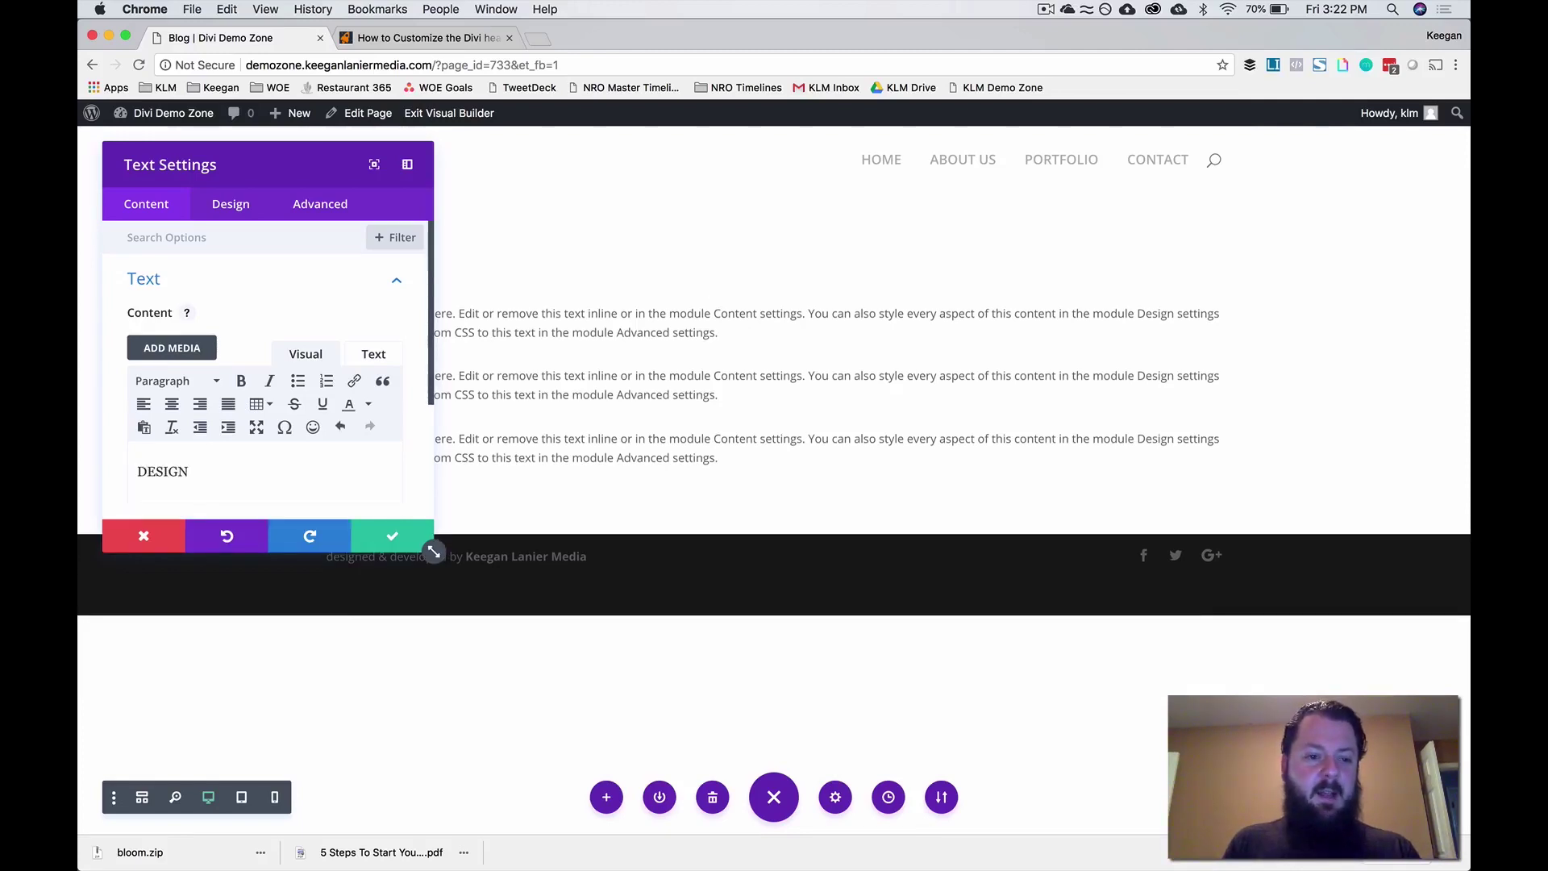
- Move the settings window off the DESIGN text and set the text font to Open Sans with Ultra Bold weight
drag(286, 164, 1259, 314)
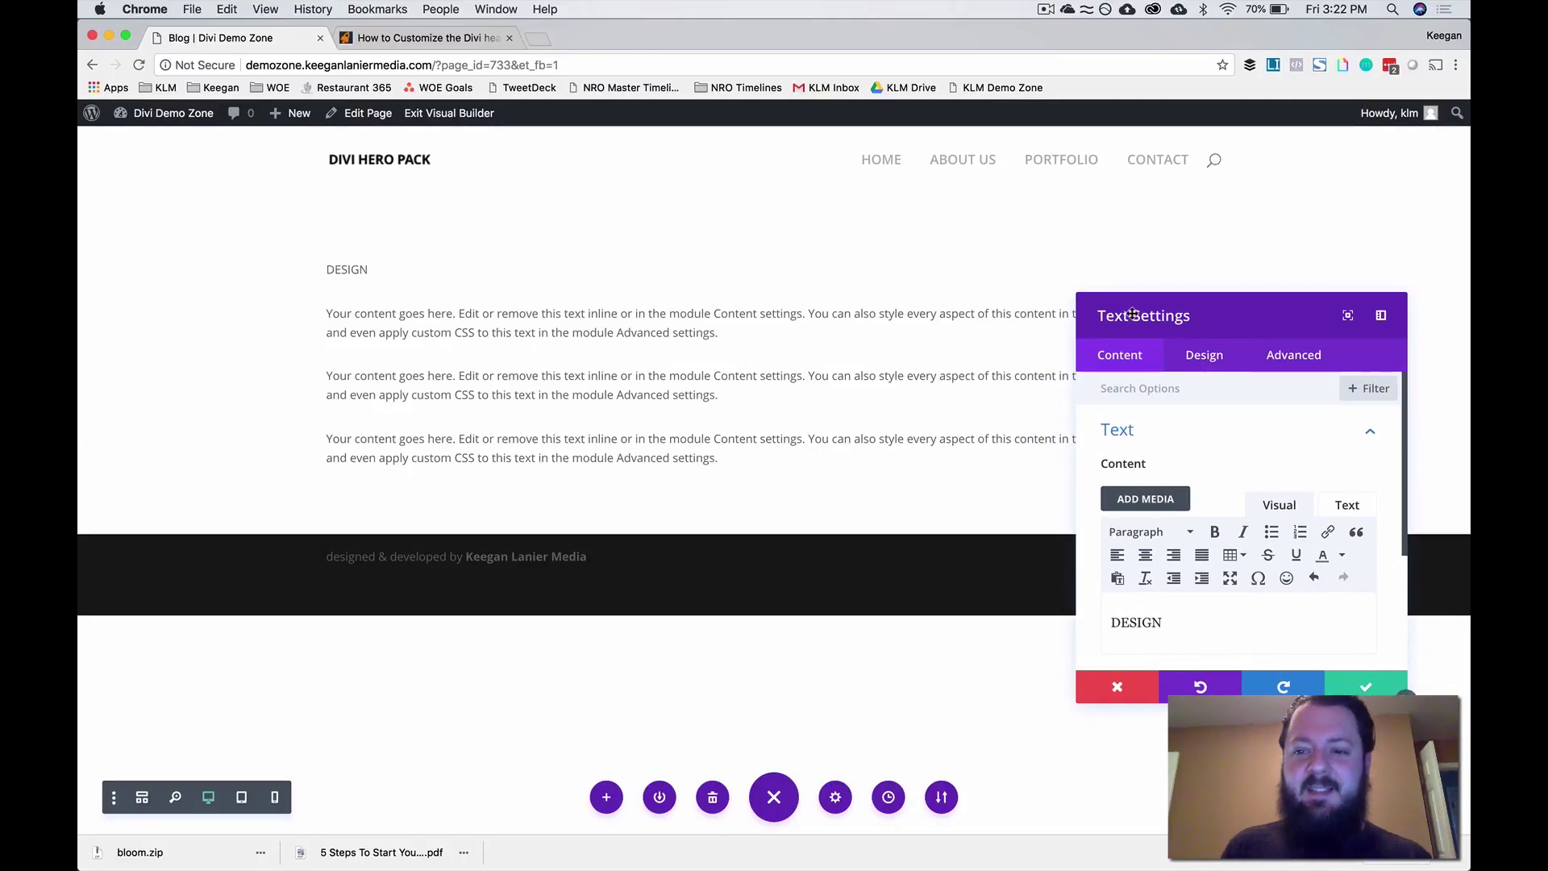
click(1207, 357)
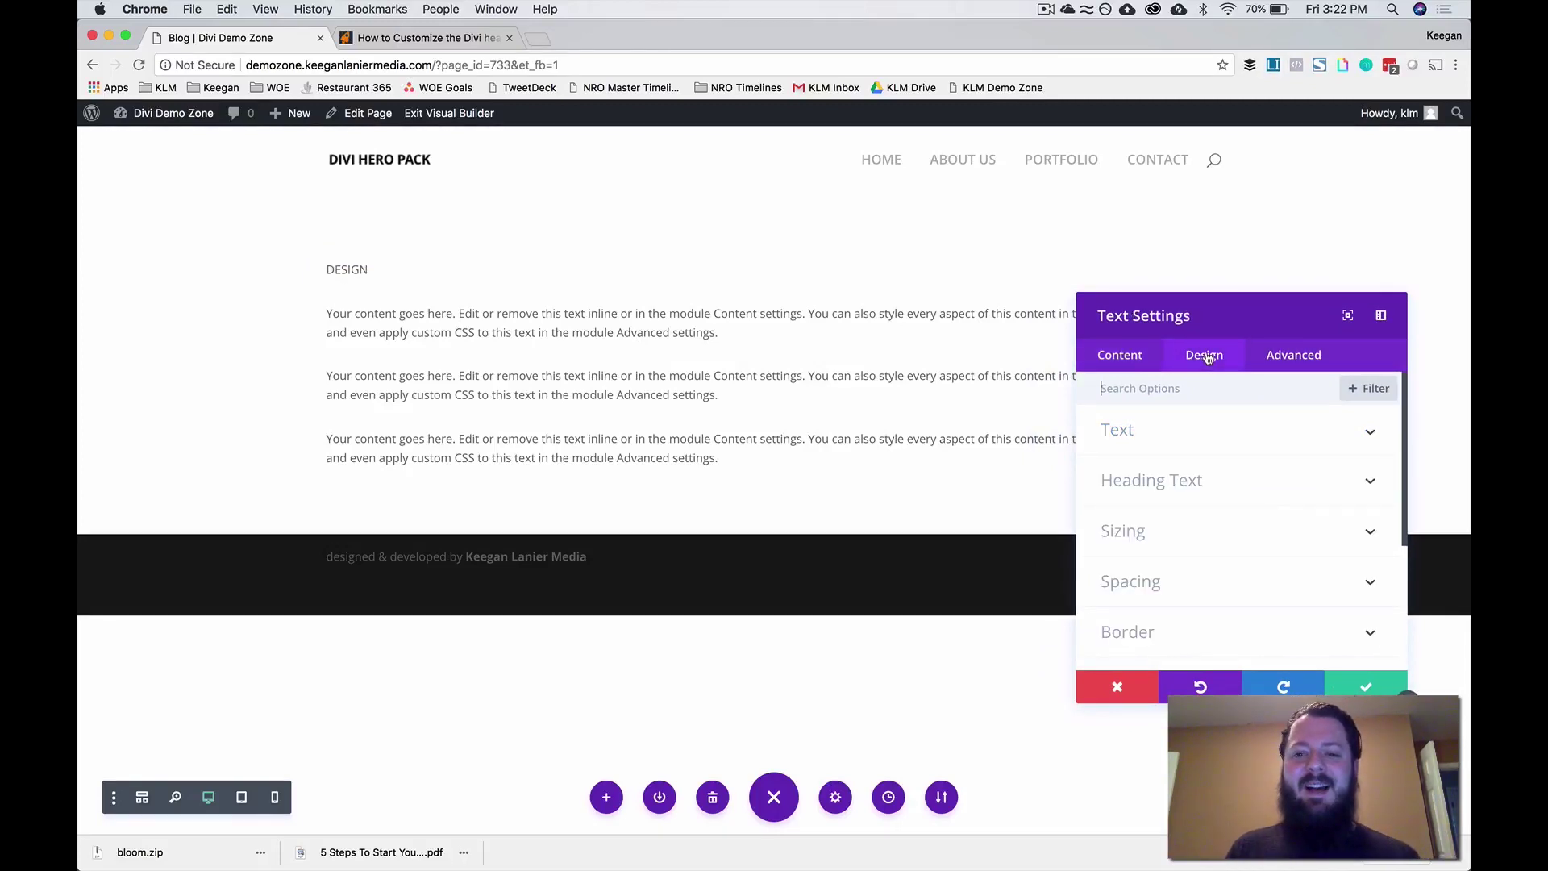
click(1175, 439)
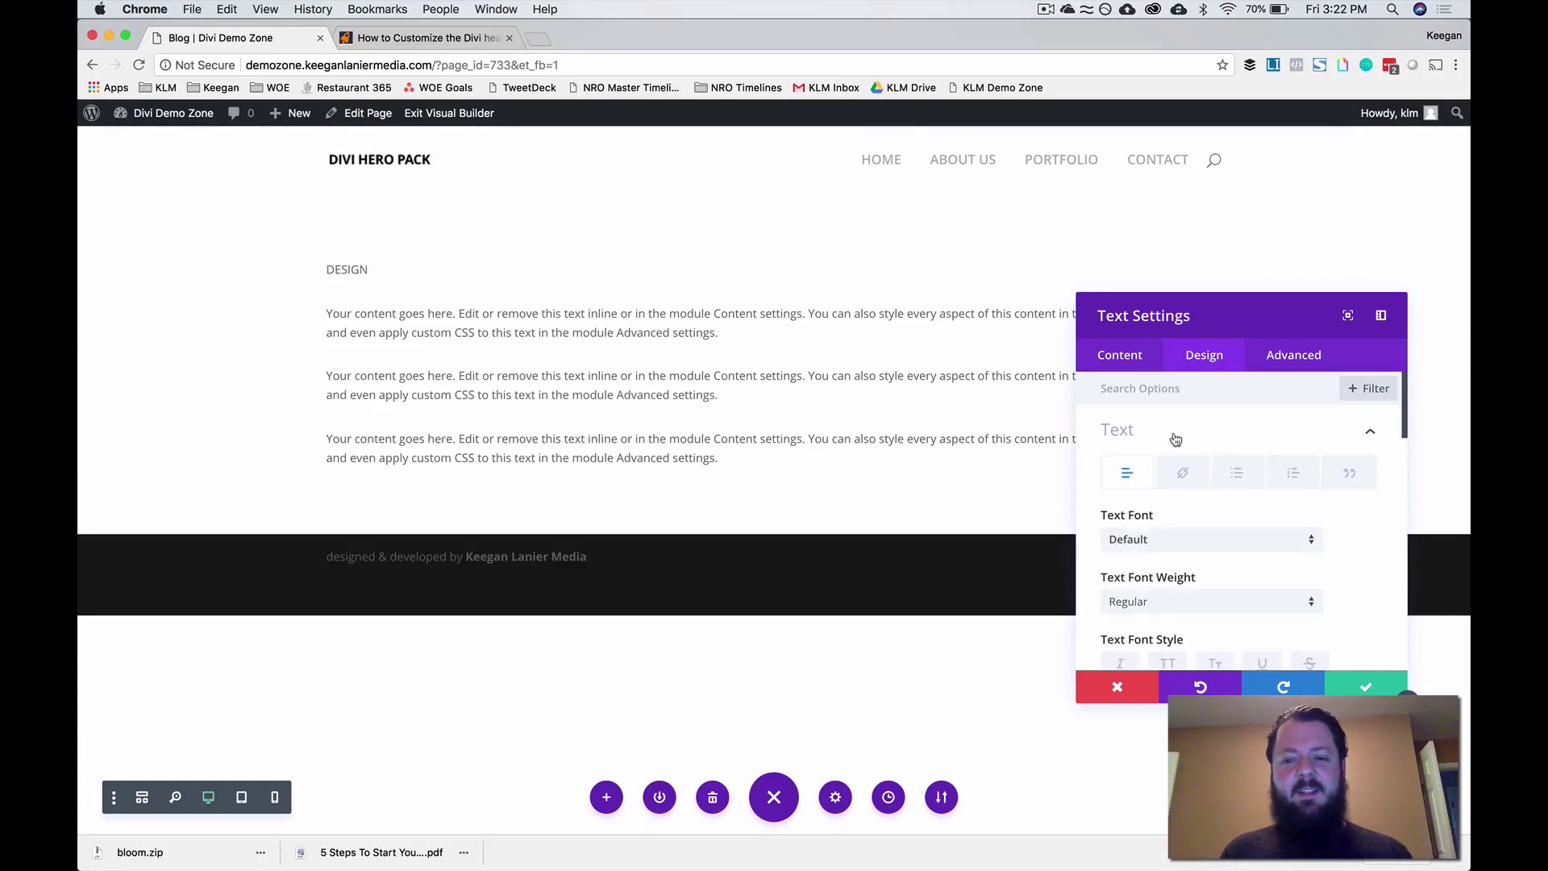
scroll(1174, 439, down, 1)
scroll(1170, 417, down, 3)
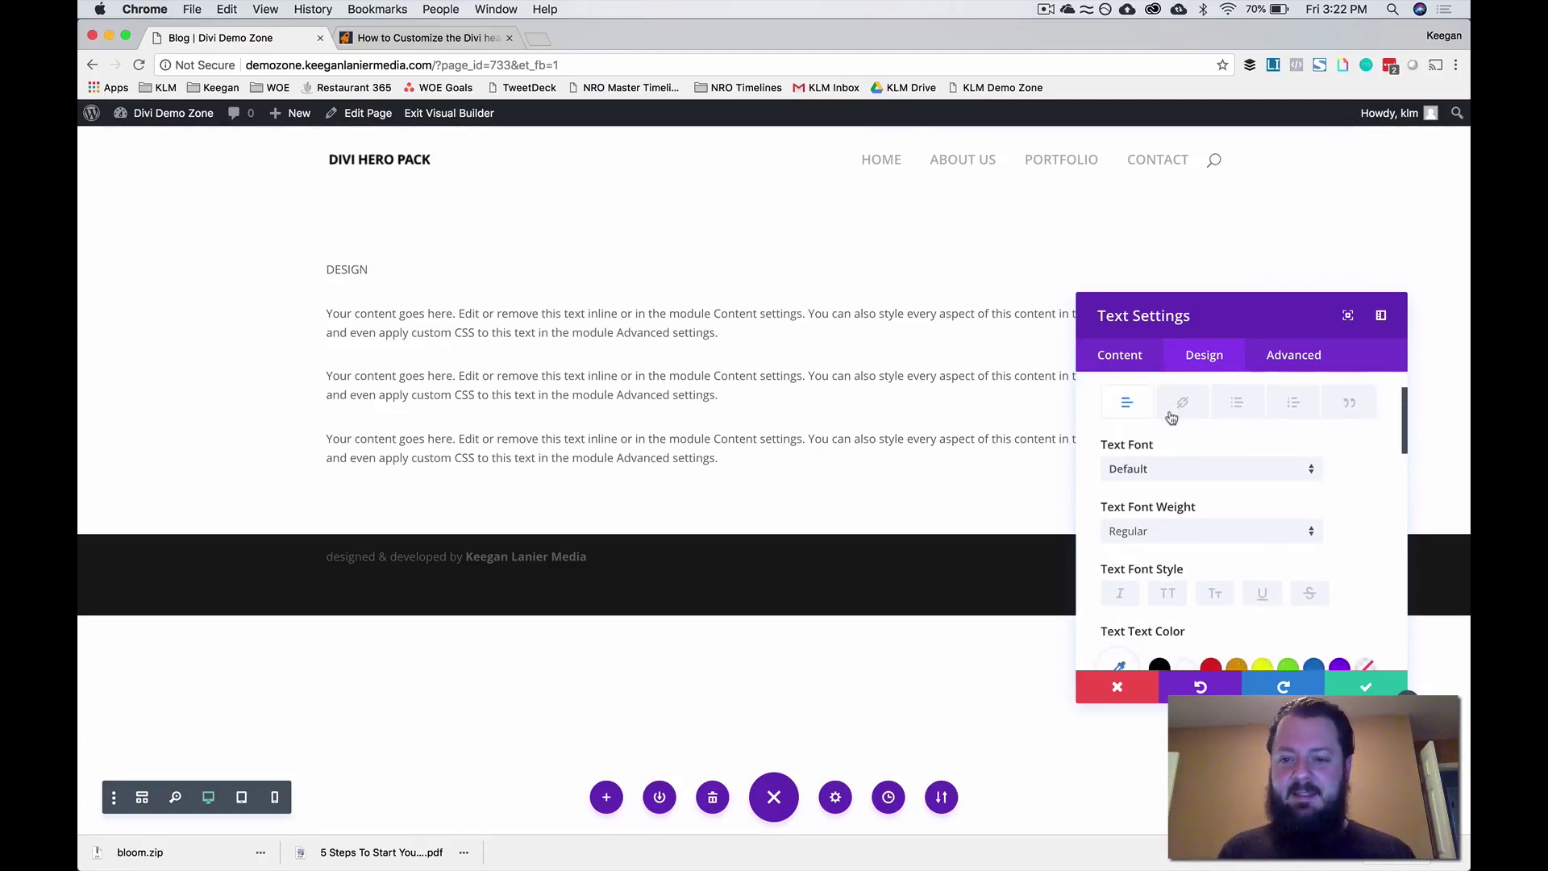
click(1189, 448)
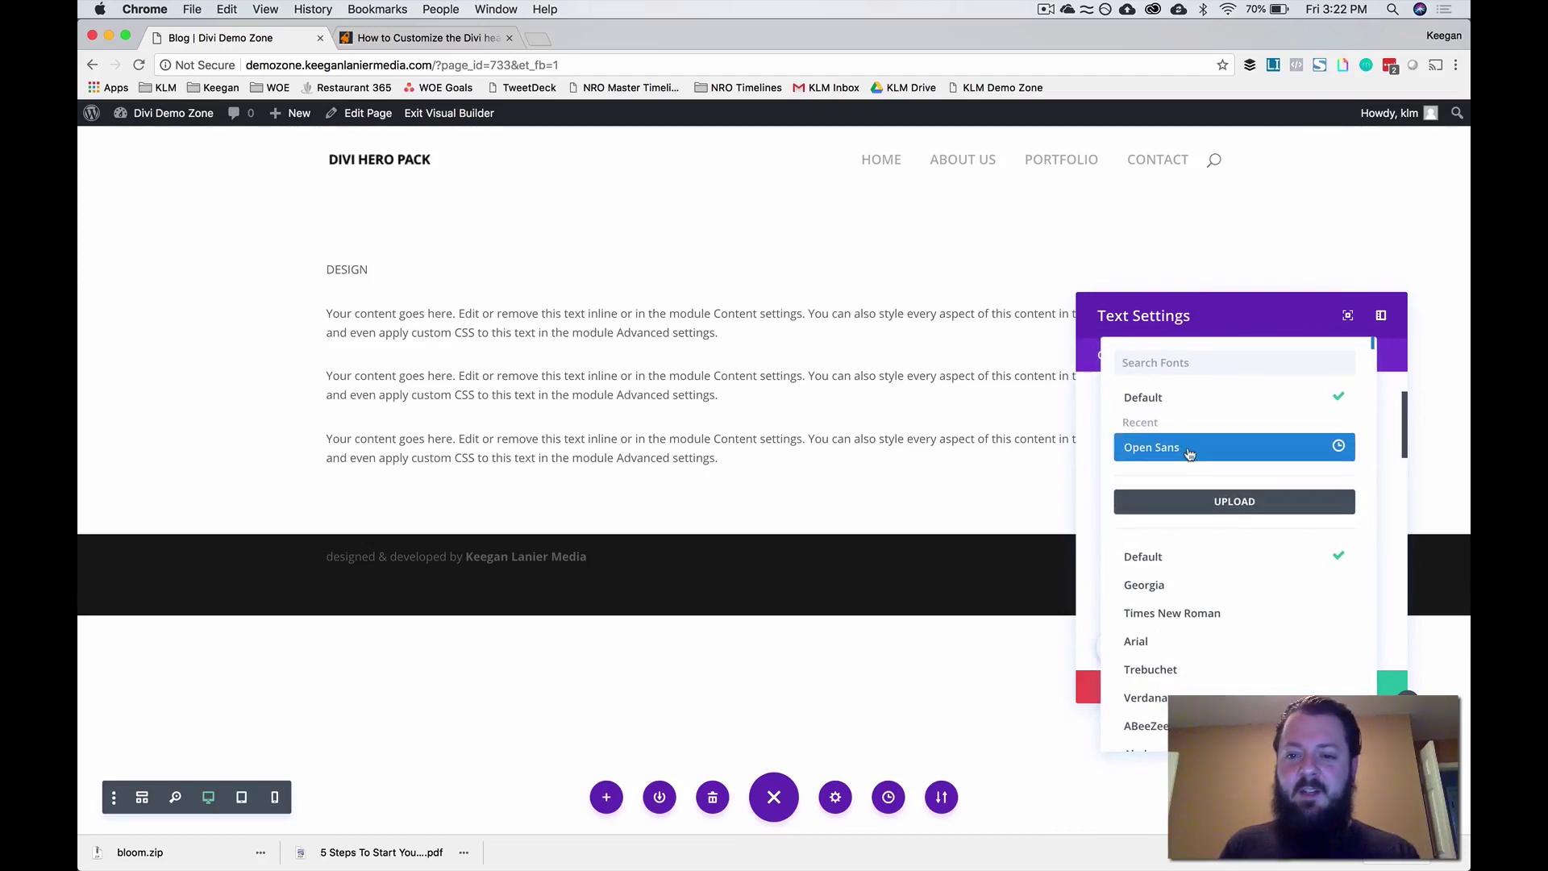
click(1174, 452)
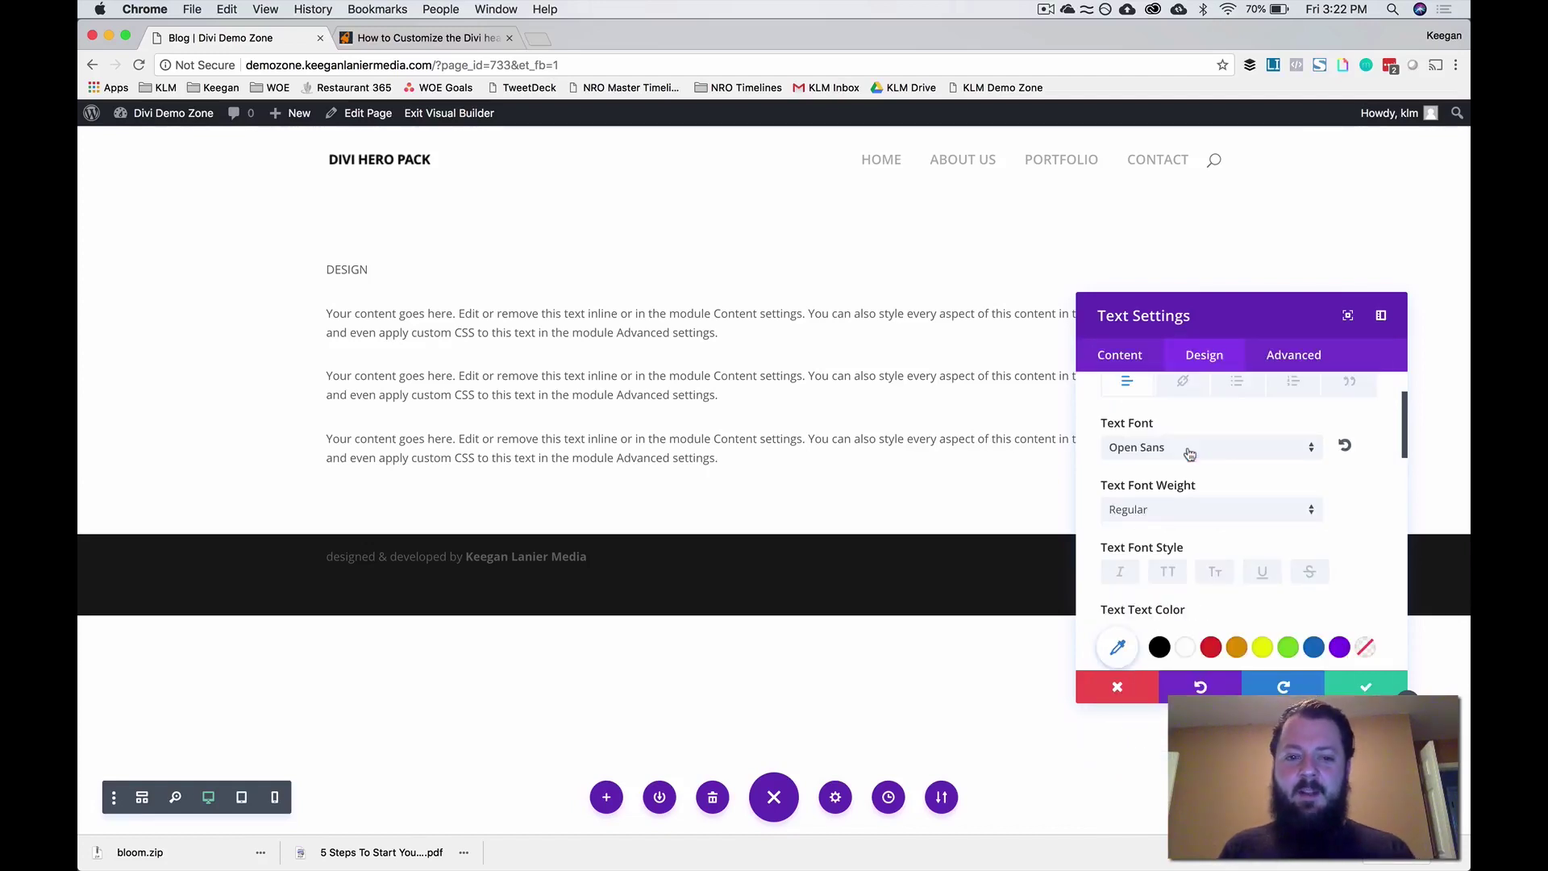
click(1173, 516)
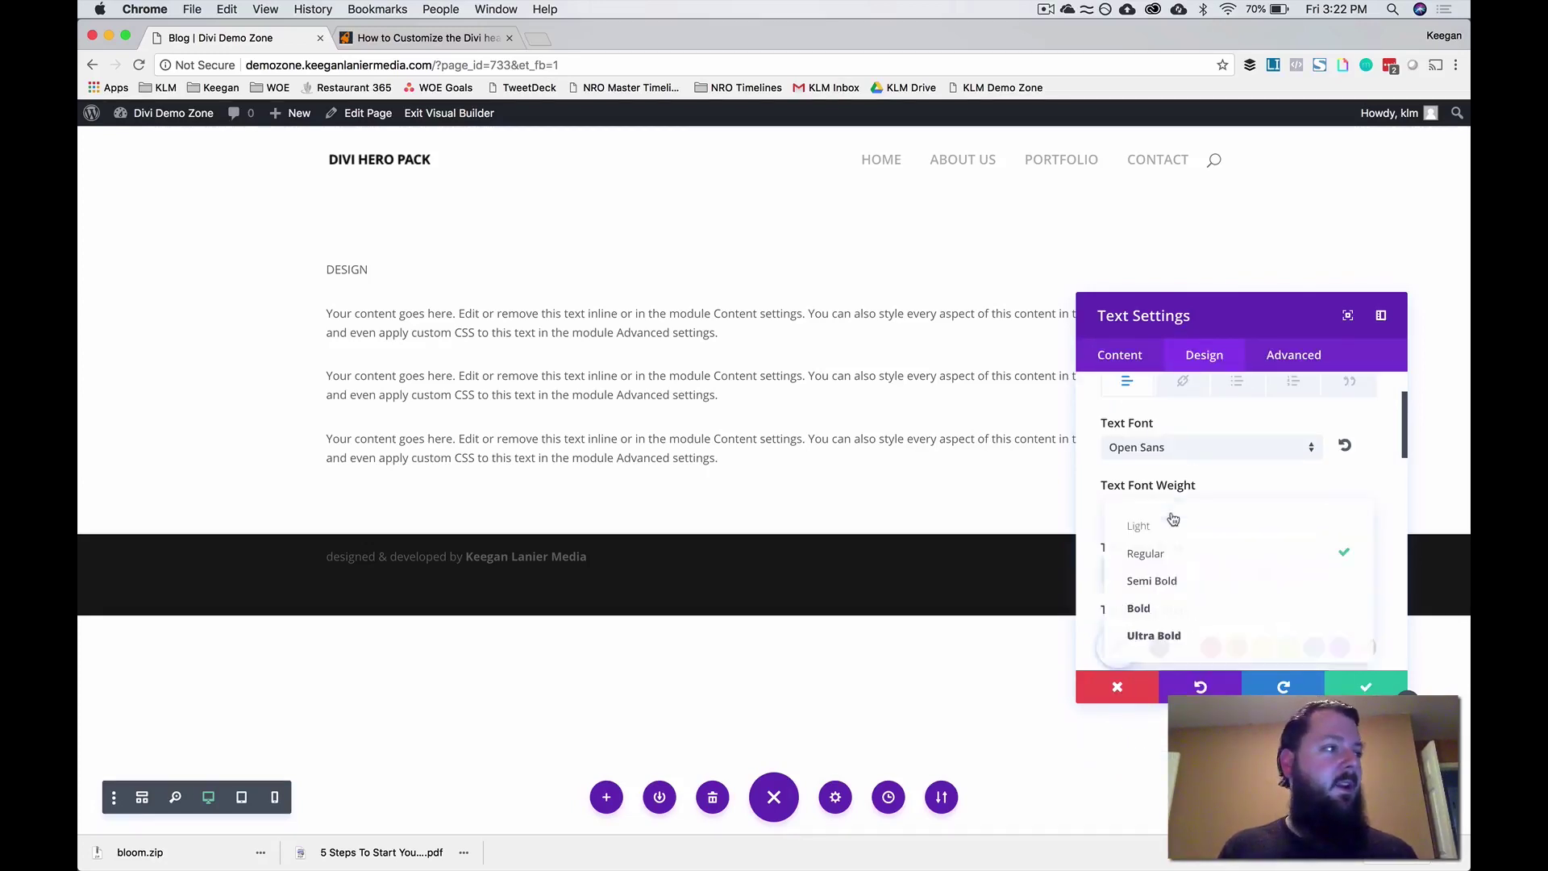
click(1166, 637)
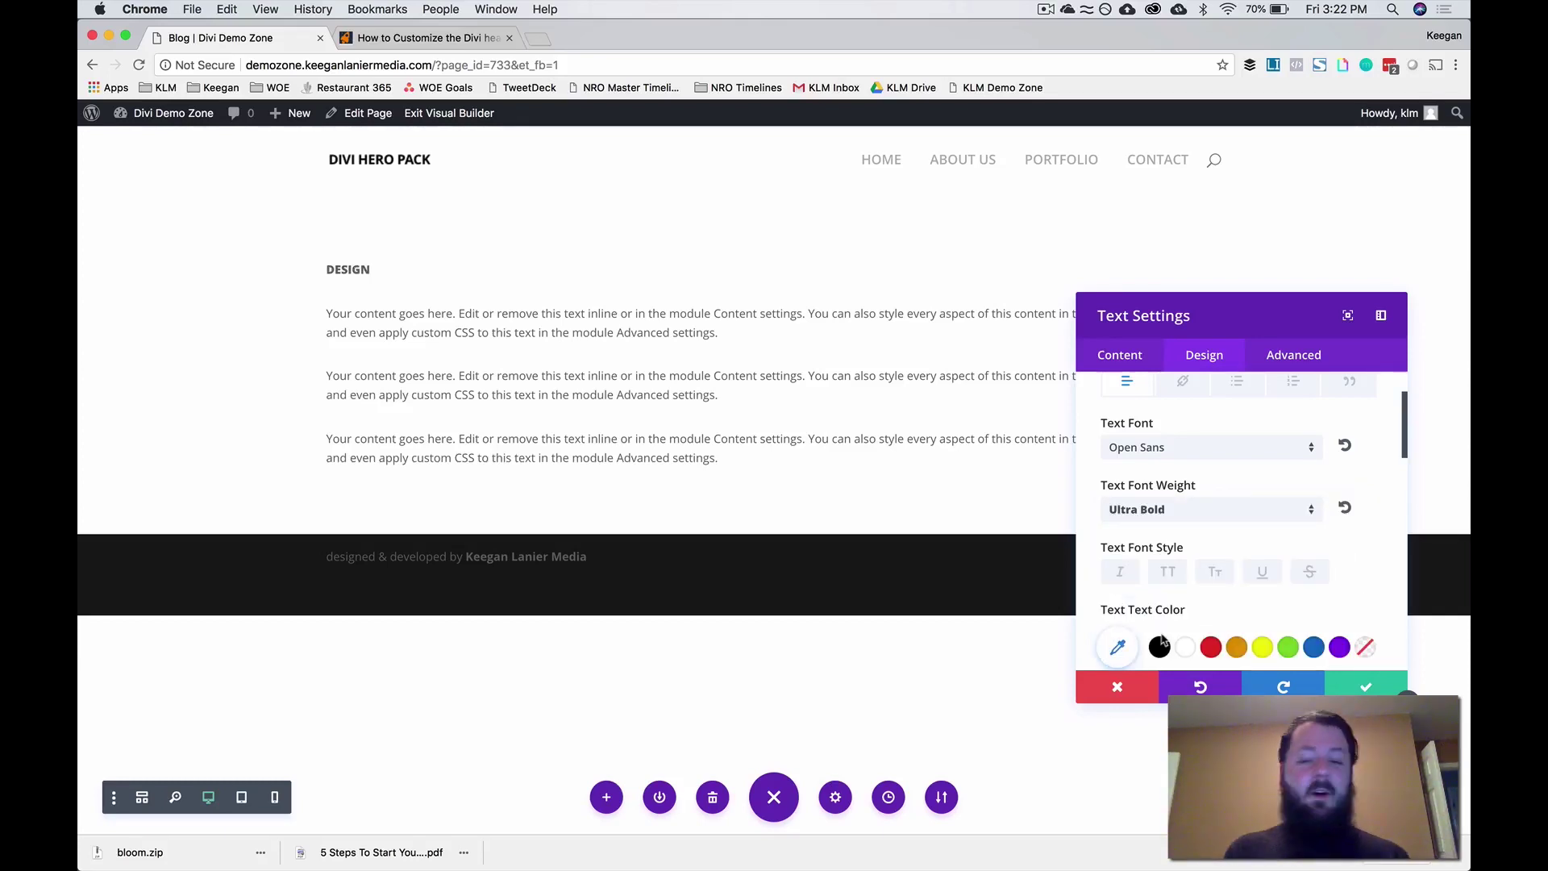
- Set the DESIGN text's color to transparent black, rgba(0,0,0,0.1)
scroll(1177, 612, down, 2)
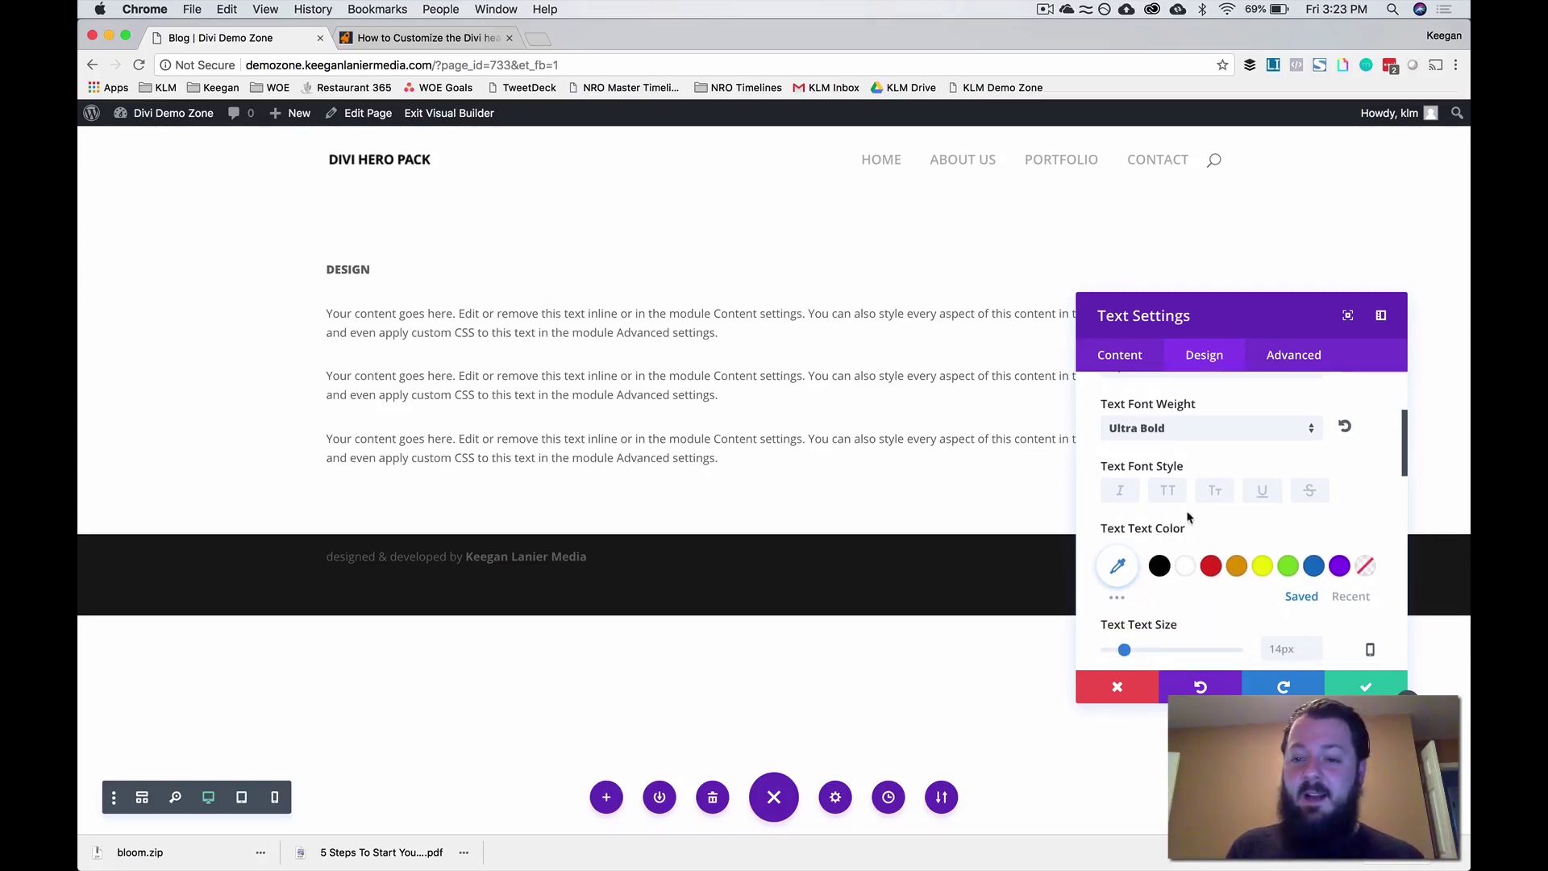
scroll(1185, 512, down, 3)
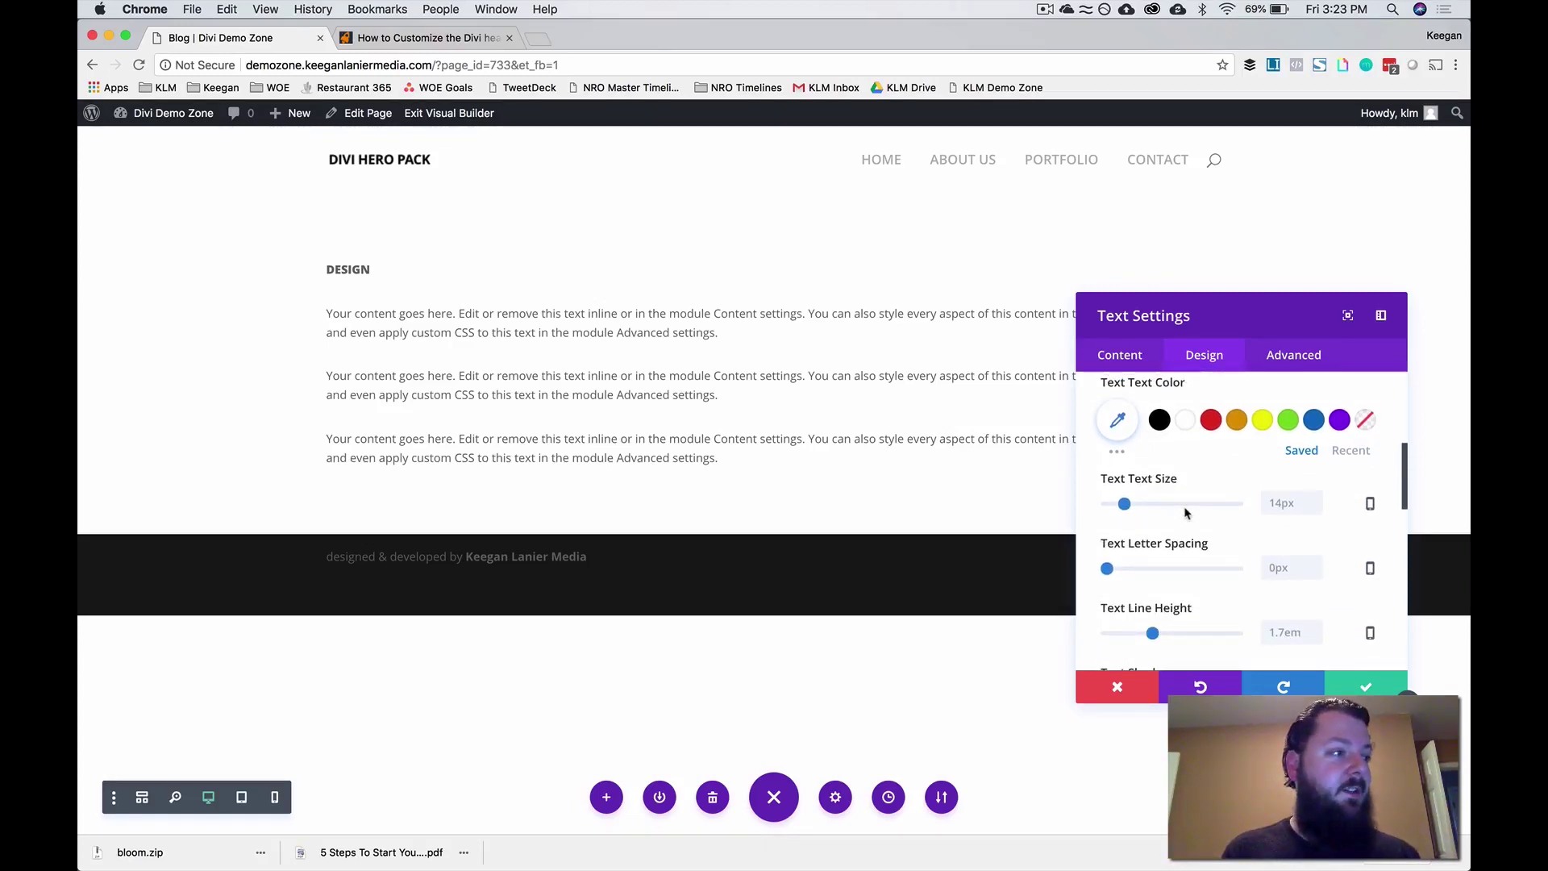
click(1117, 421)
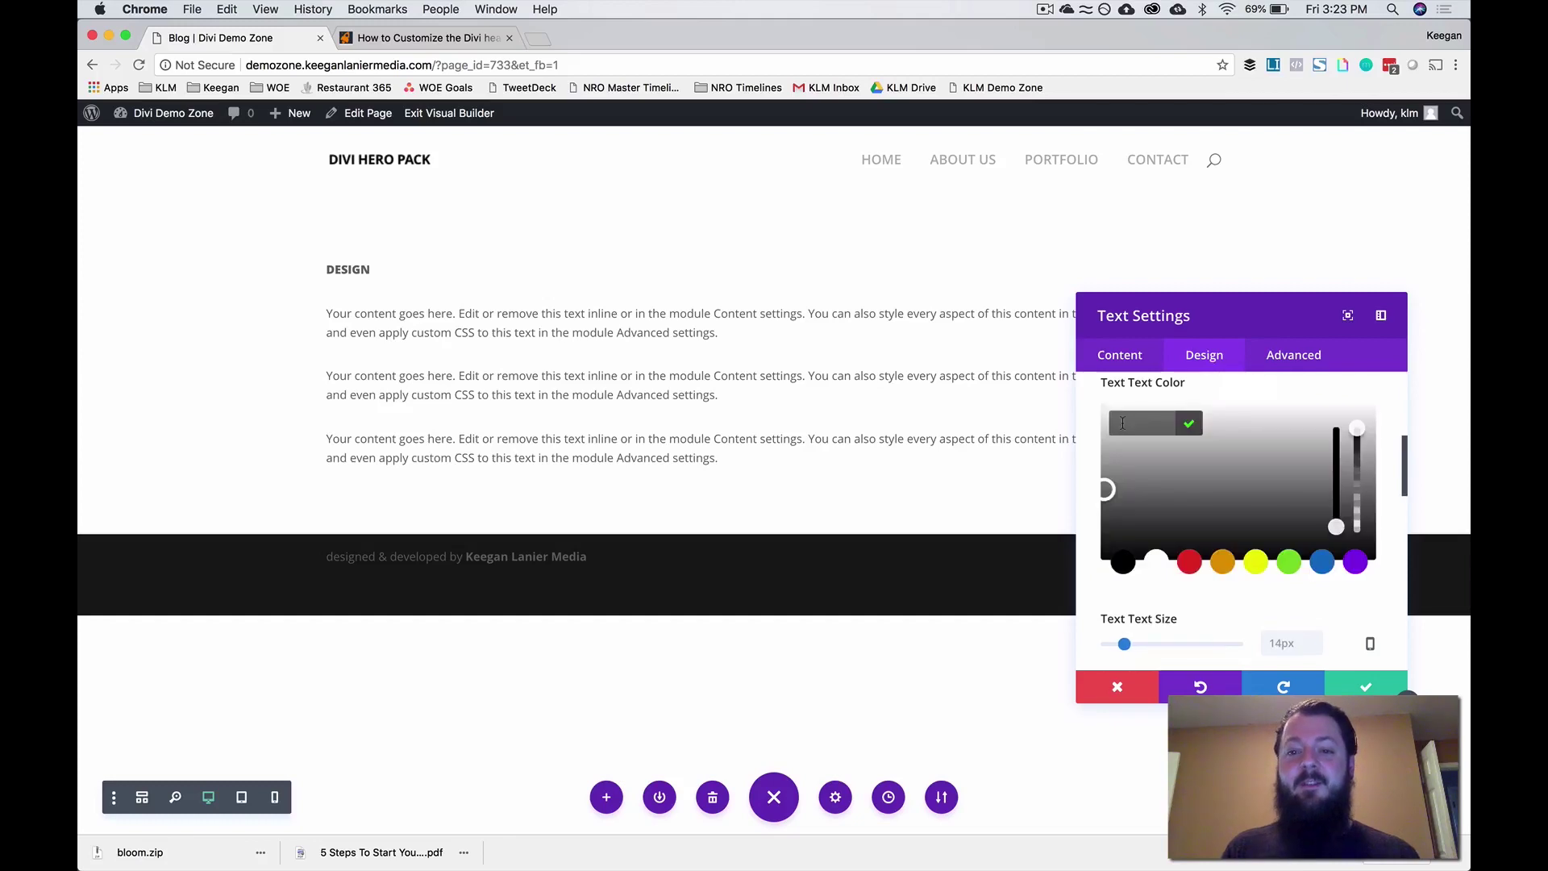
drag(1354, 429, 1360, 532)
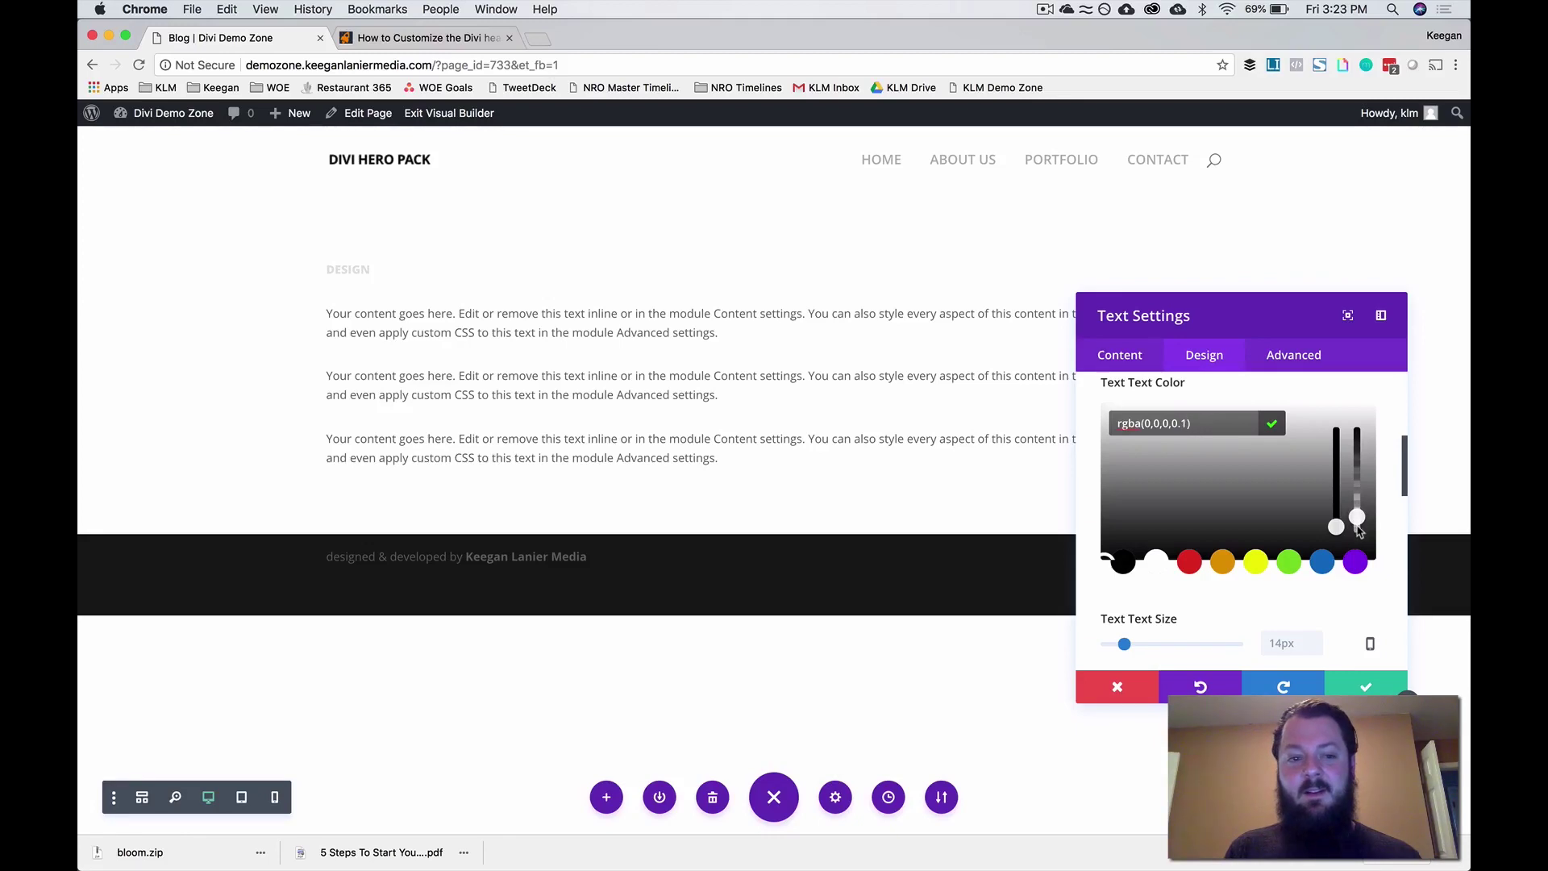
click(1373, 397)
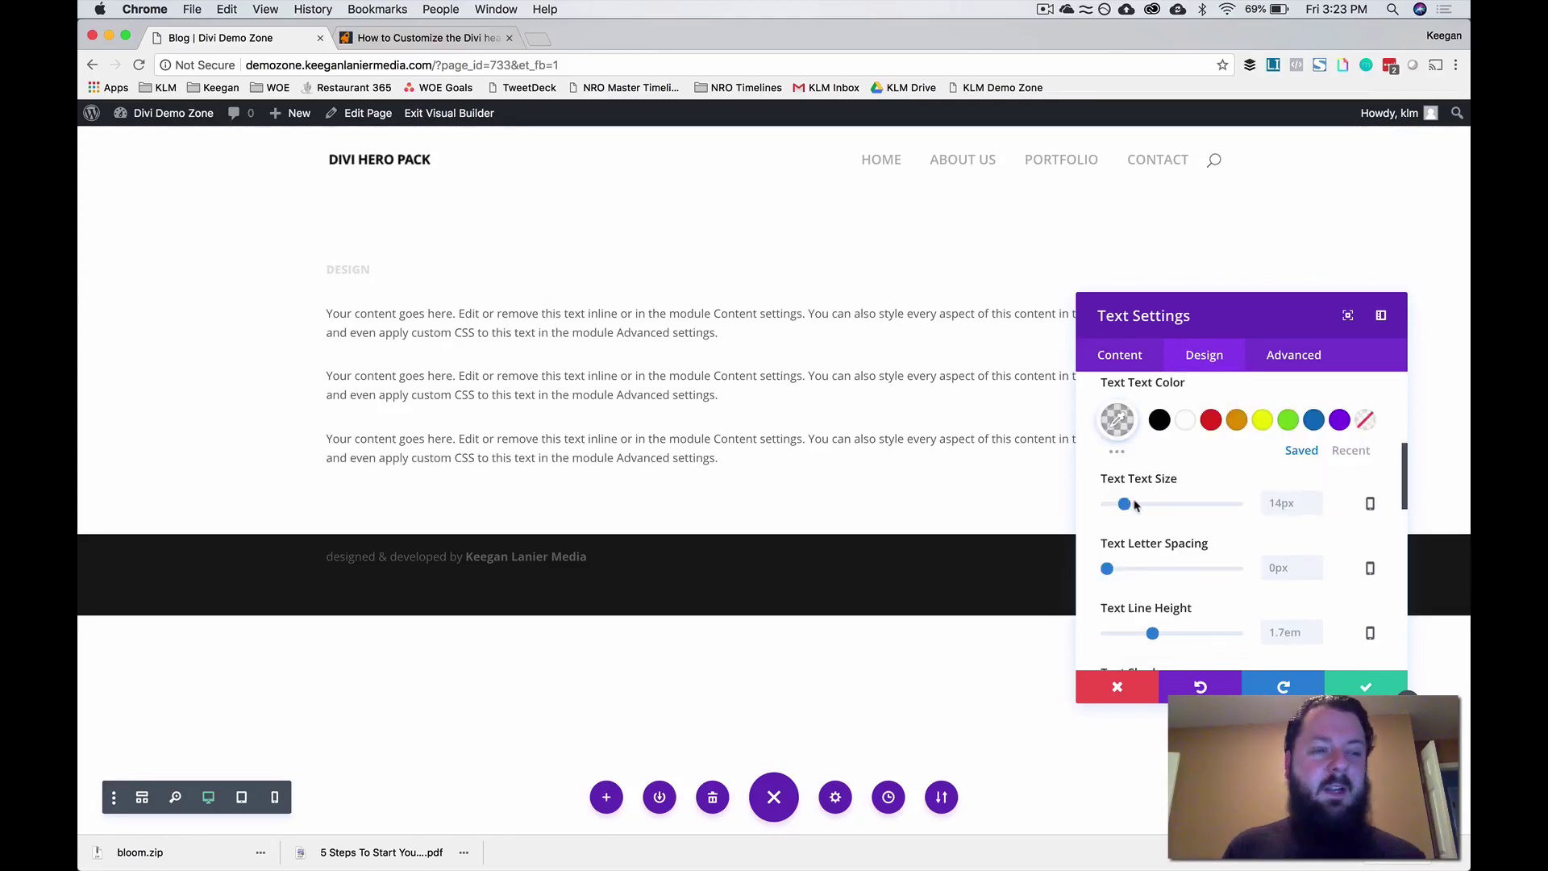
- Set the DESIGN text's size to 229px and preview it in tablet view before returning to desktop view
click(1285, 502)
text(229)
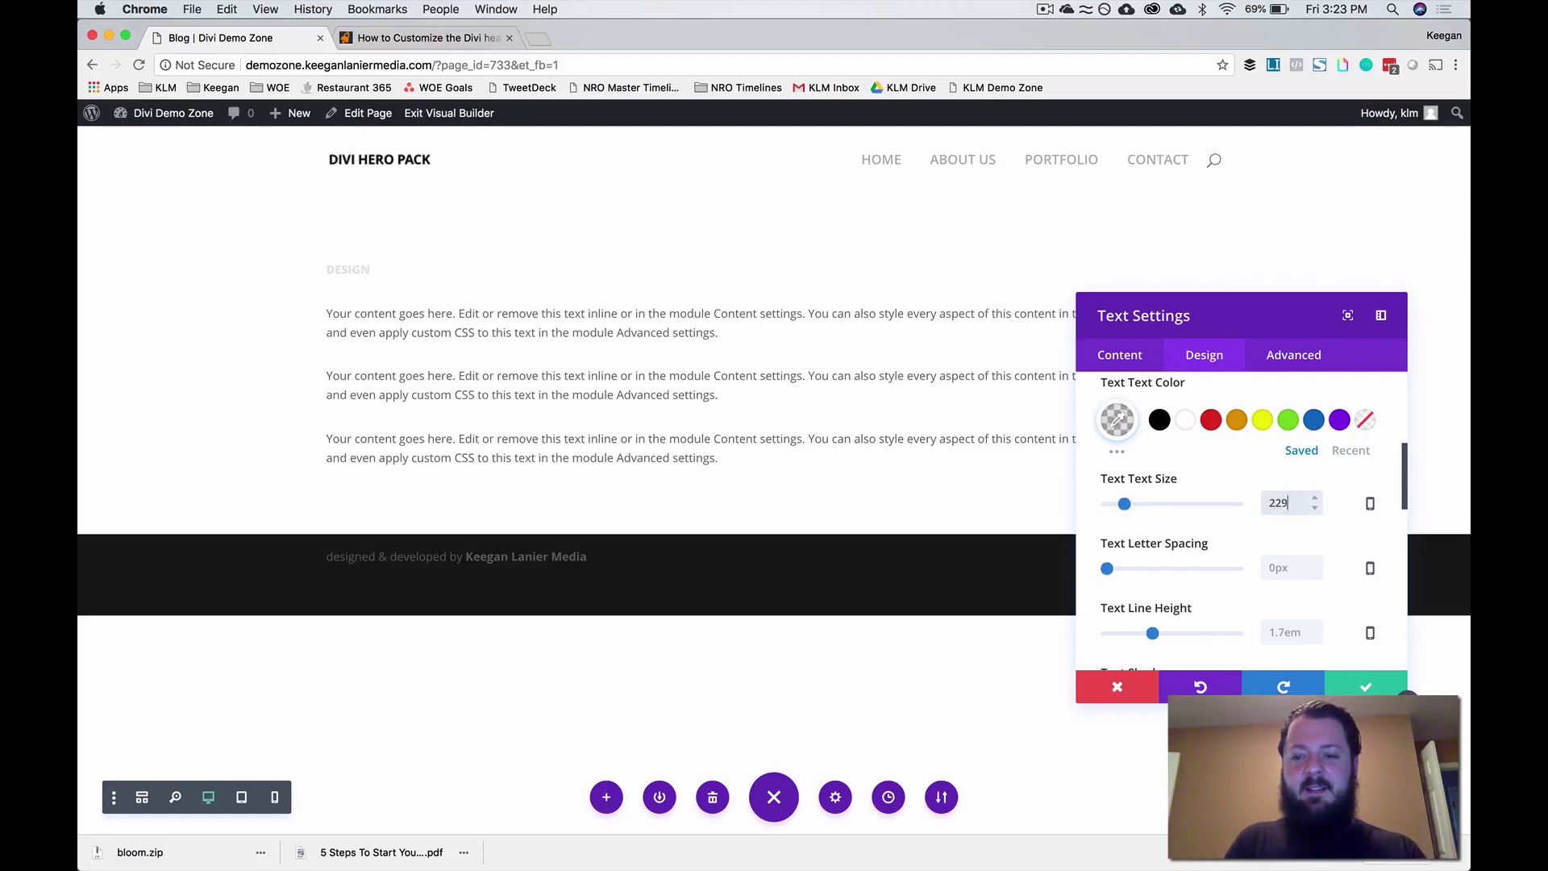
text(px)
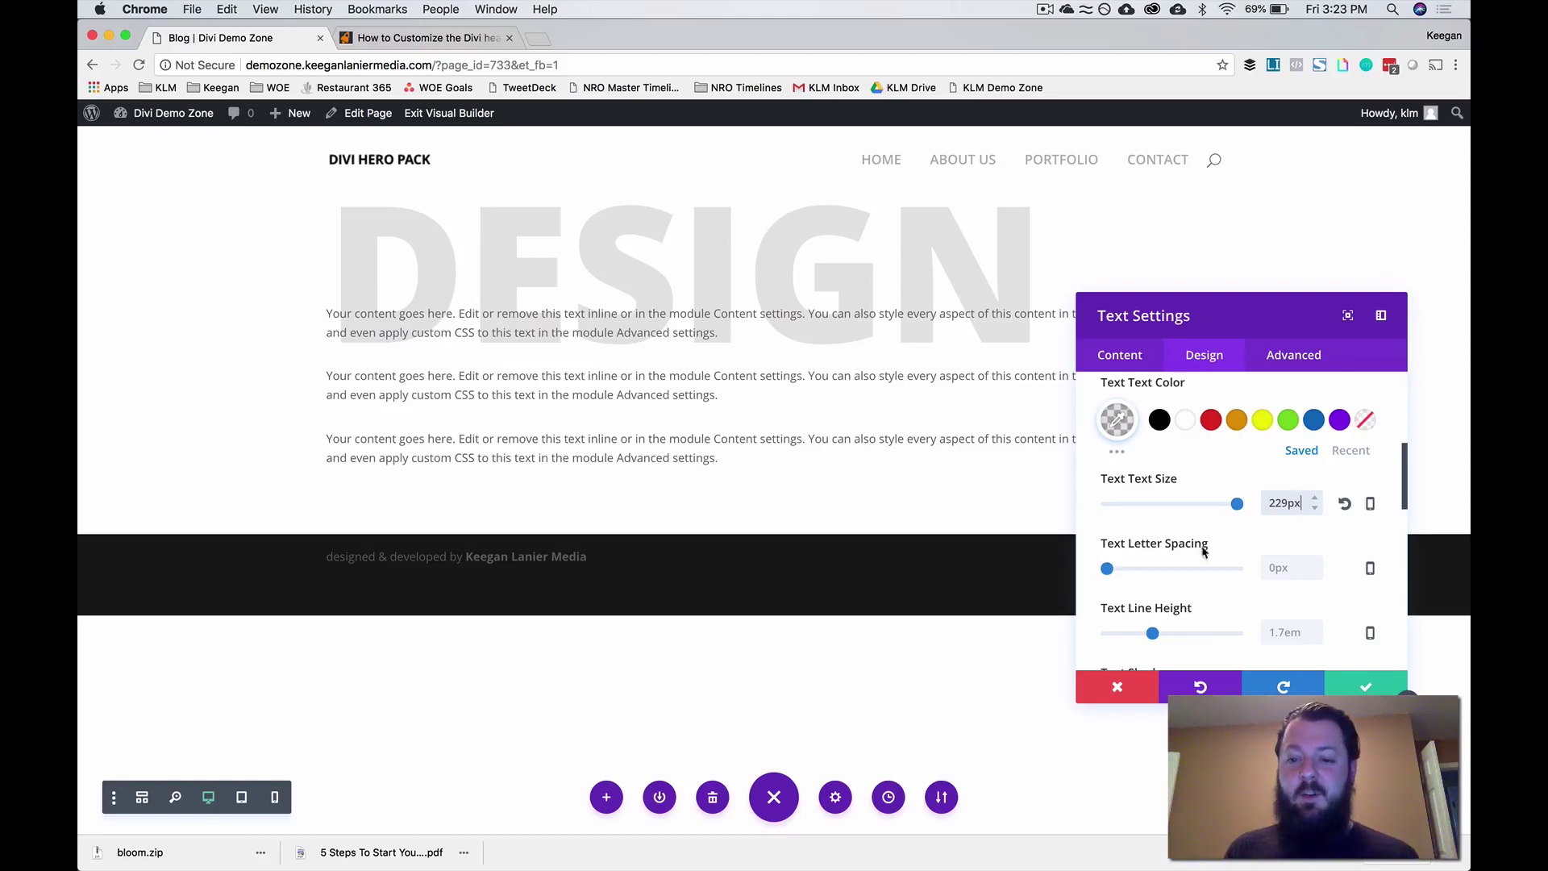
click(243, 800)
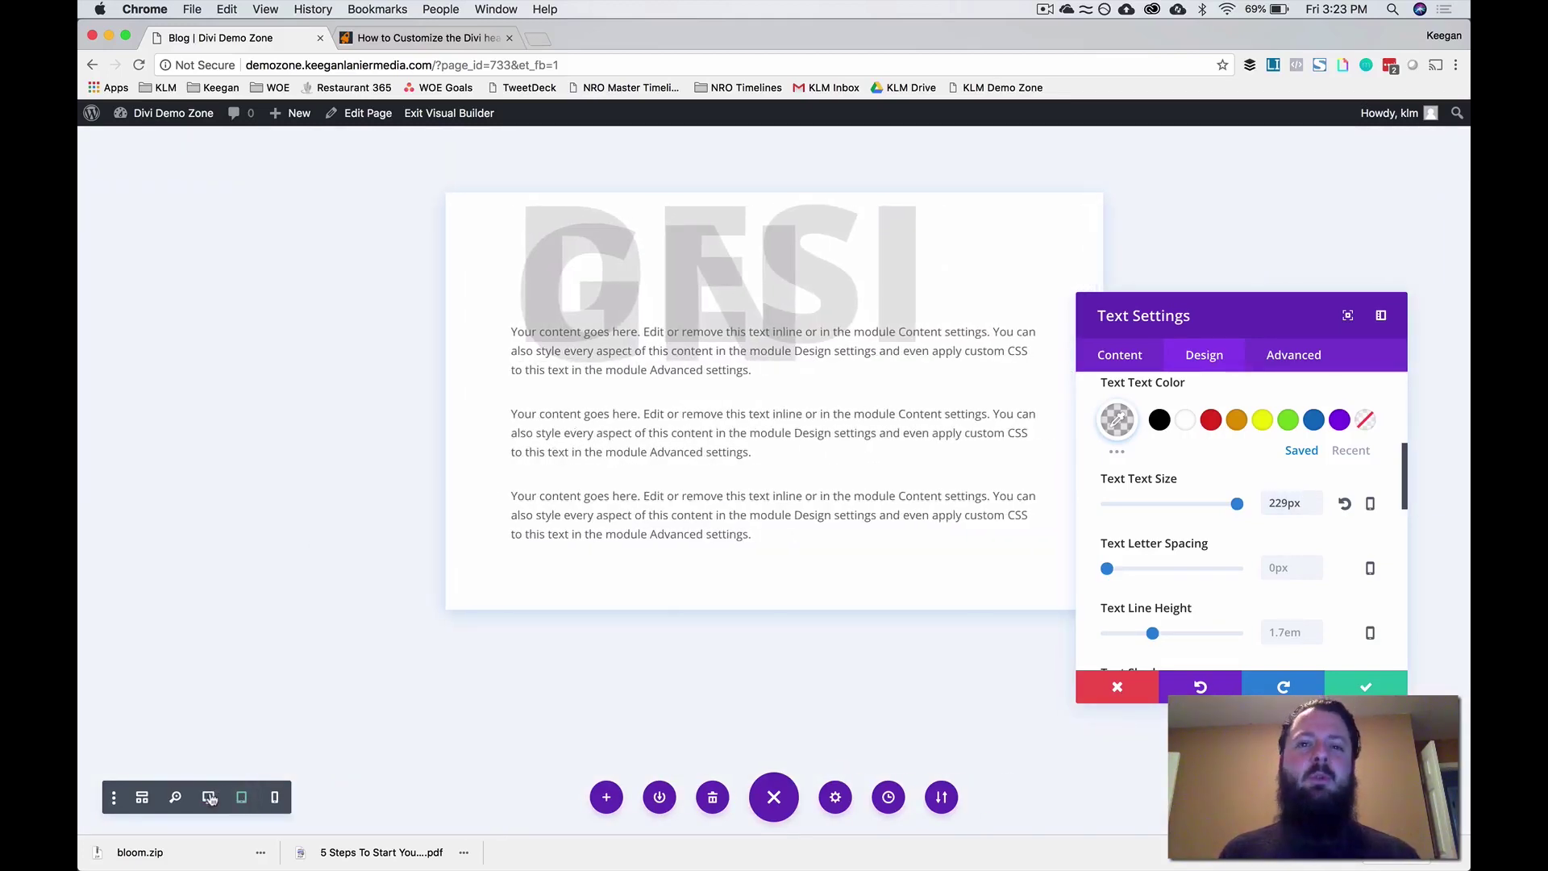
click(209, 797)
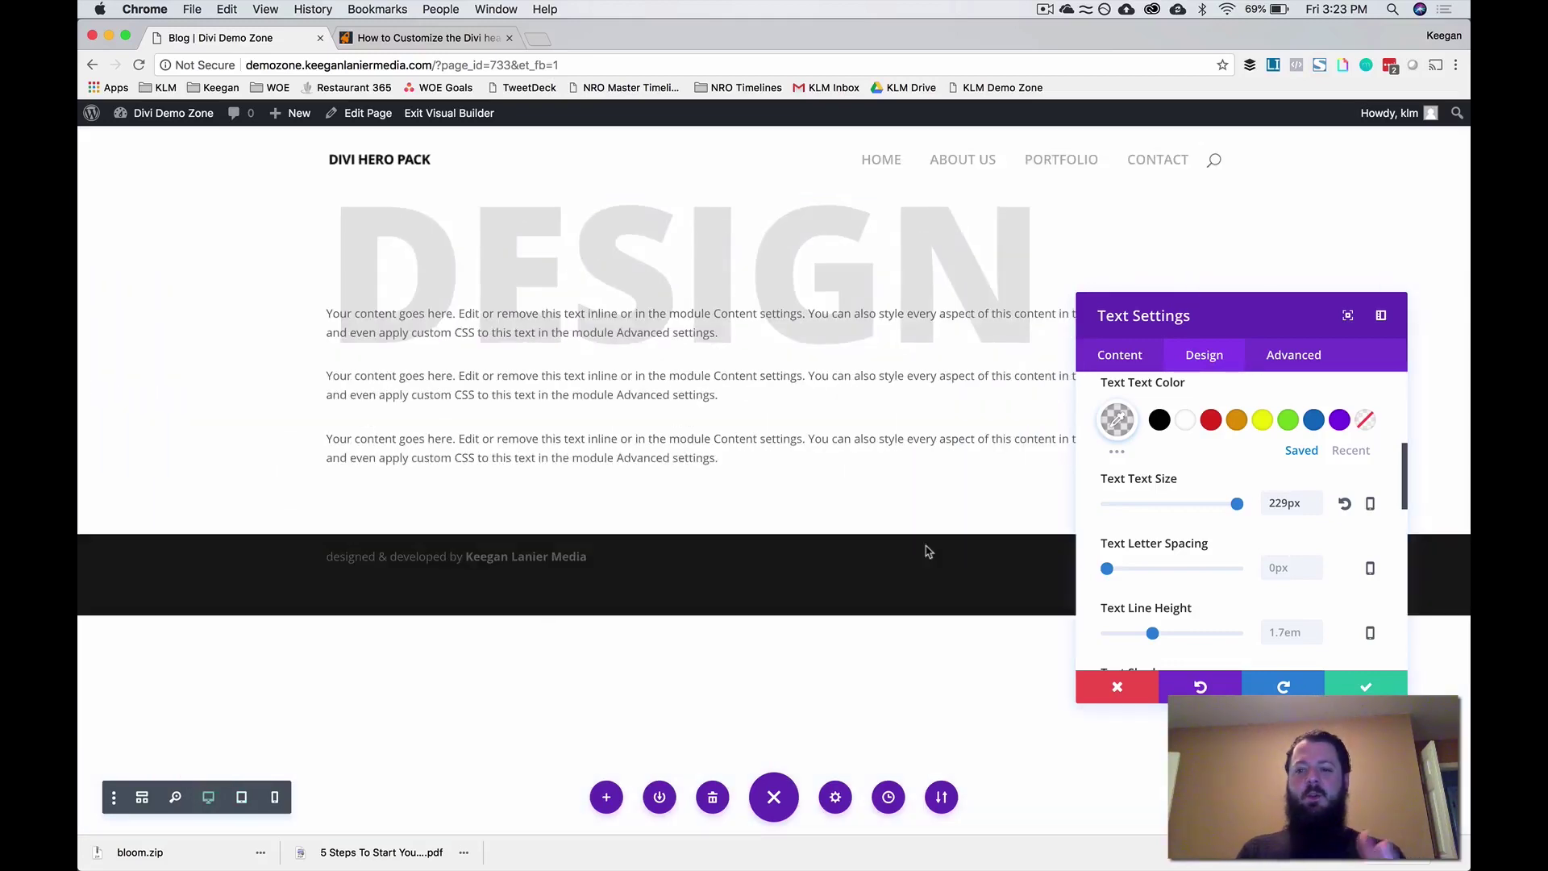
- Give the DESIGN text responsive sizes of 120px on tablet and 86px on smartphone, and review the desktop and tablet versions
click(1370, 508)
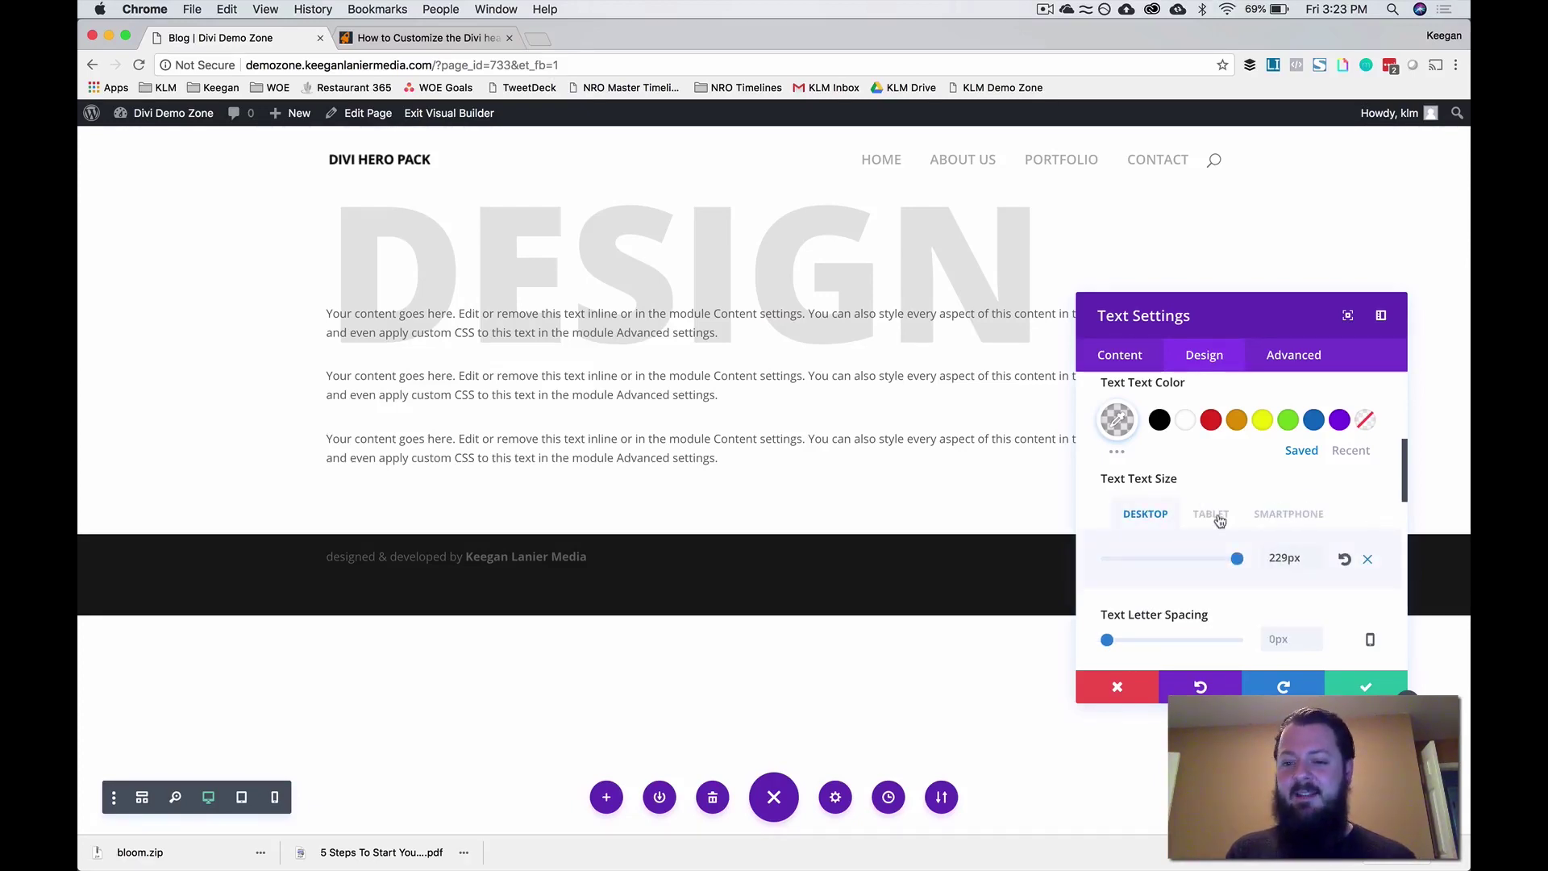
click(1218, 516)
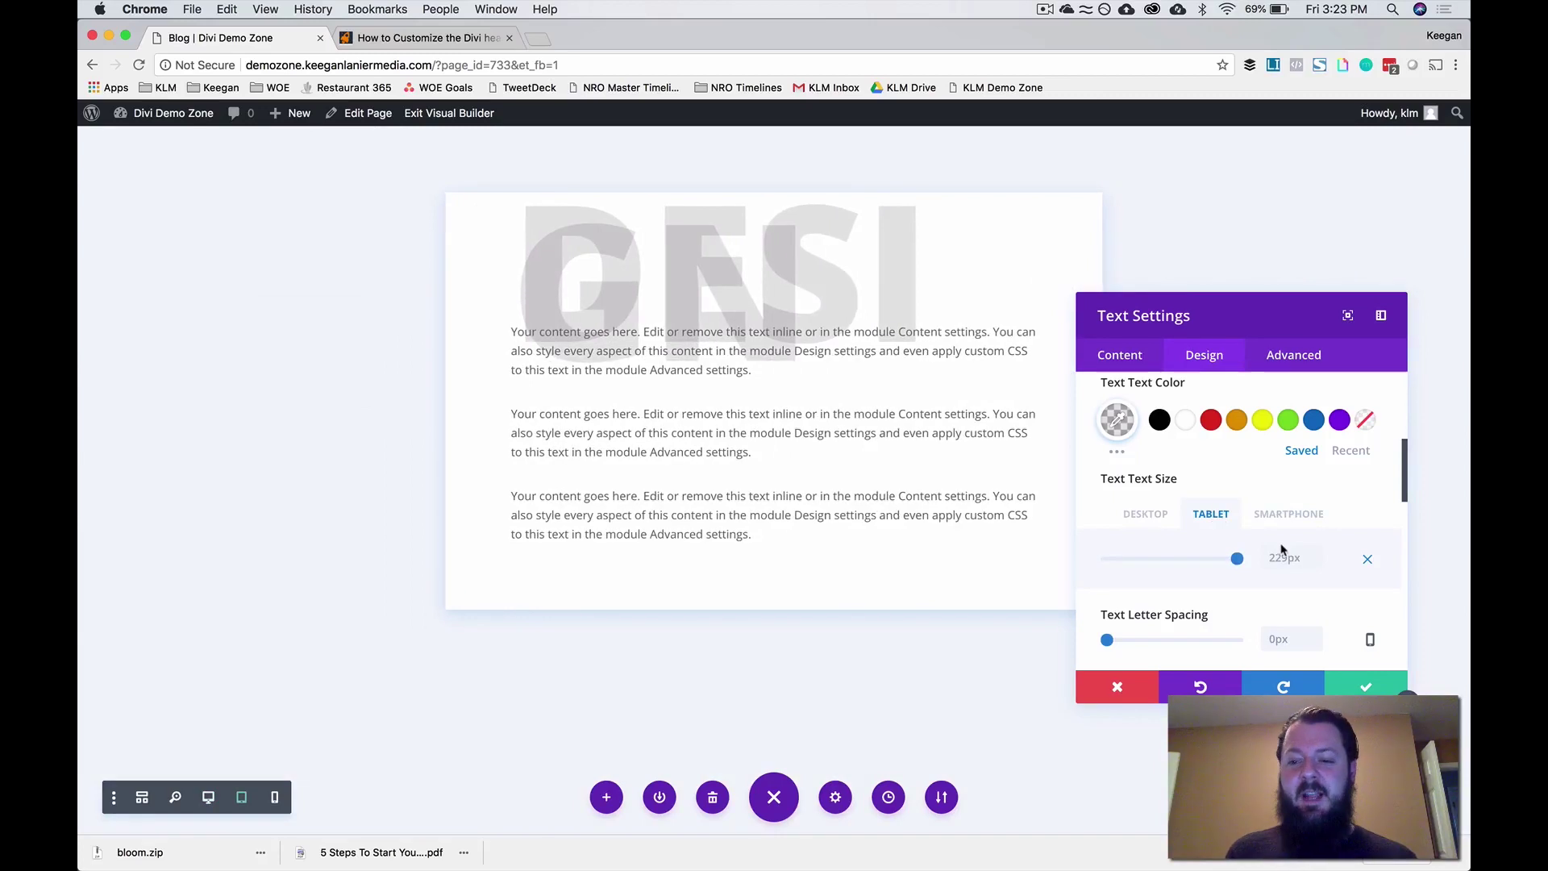
click(1286, 558)
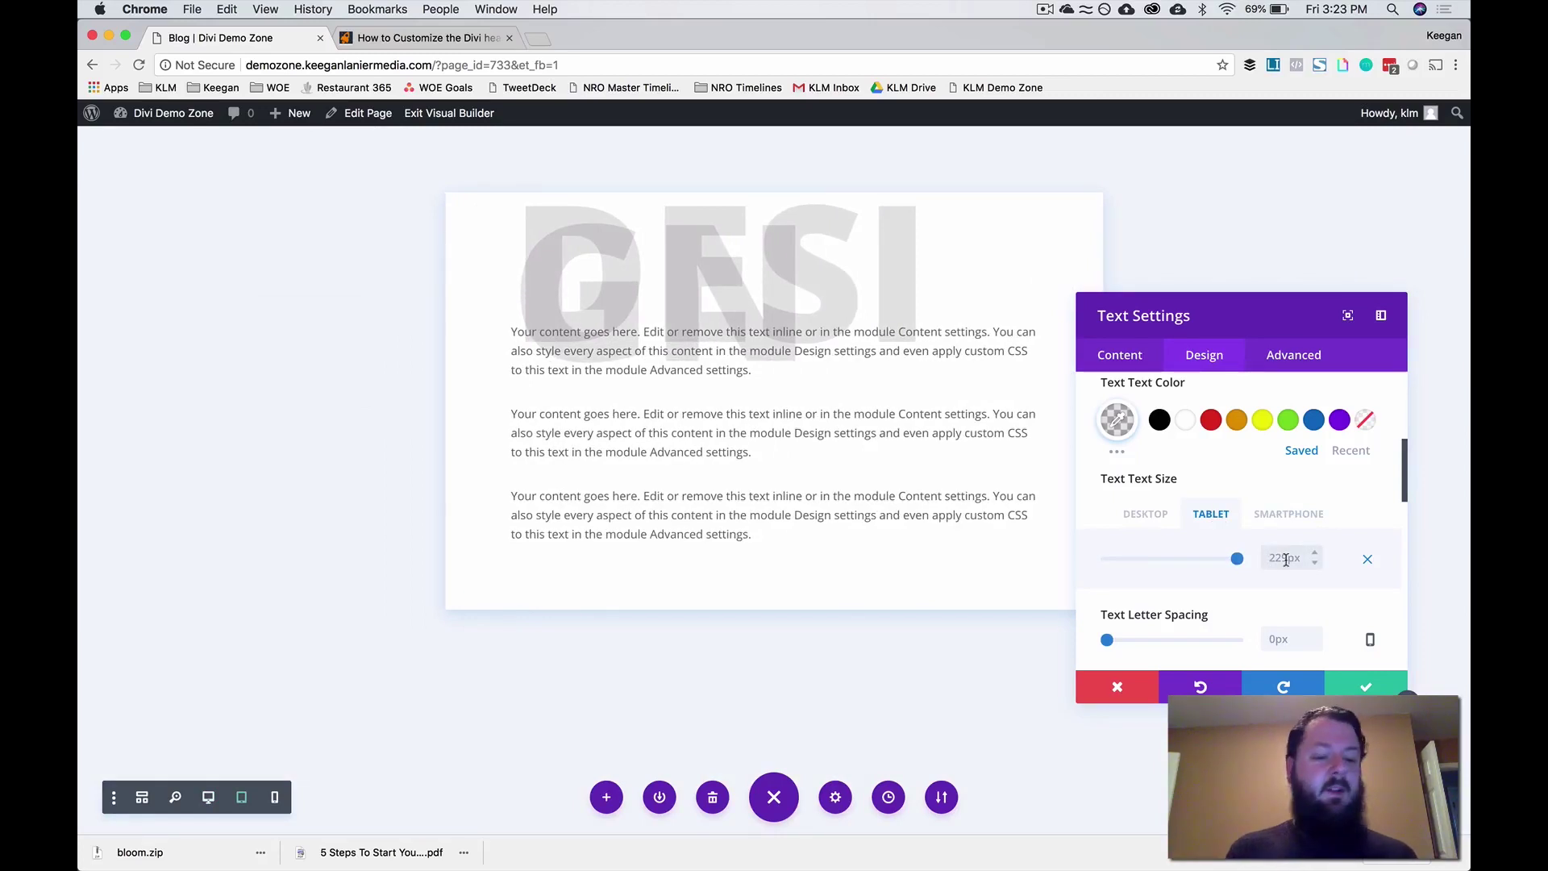
text(120)
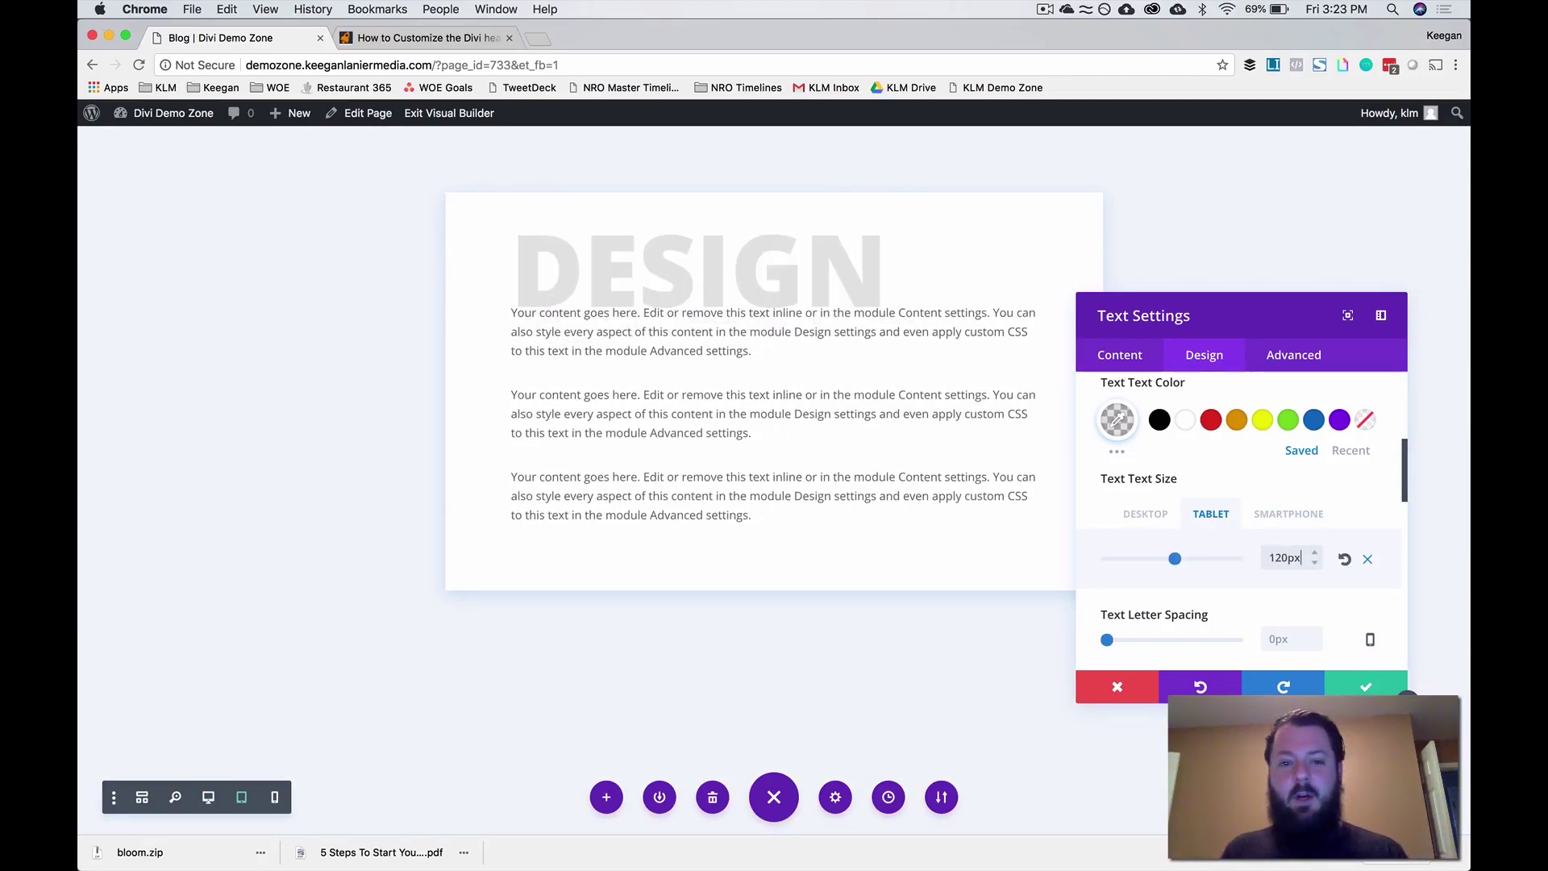
click(1320, 513)
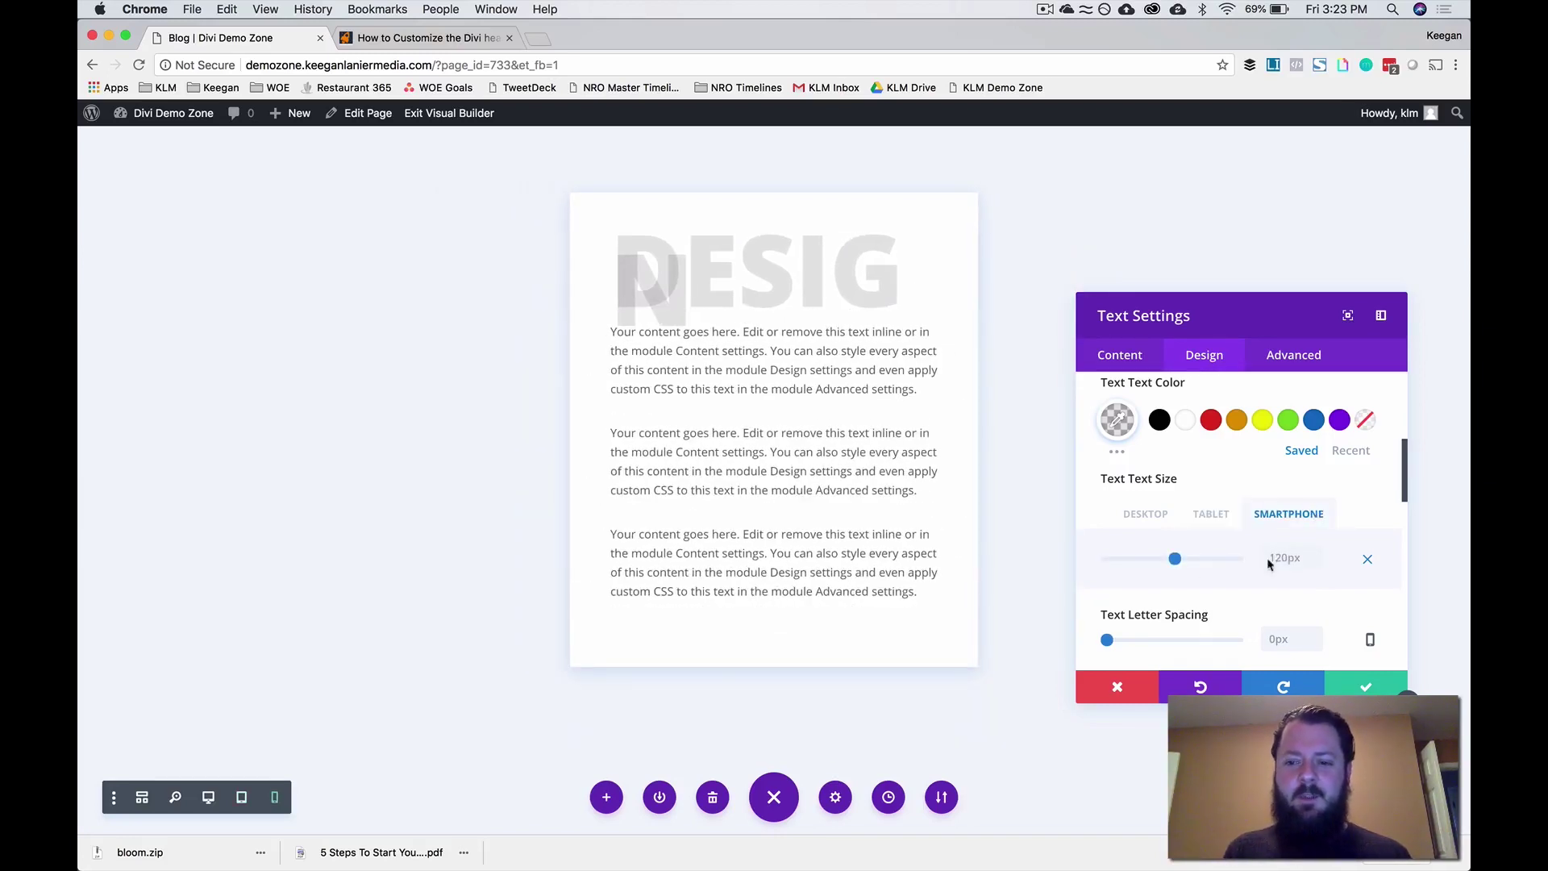
click(1282, 562)
text(86)
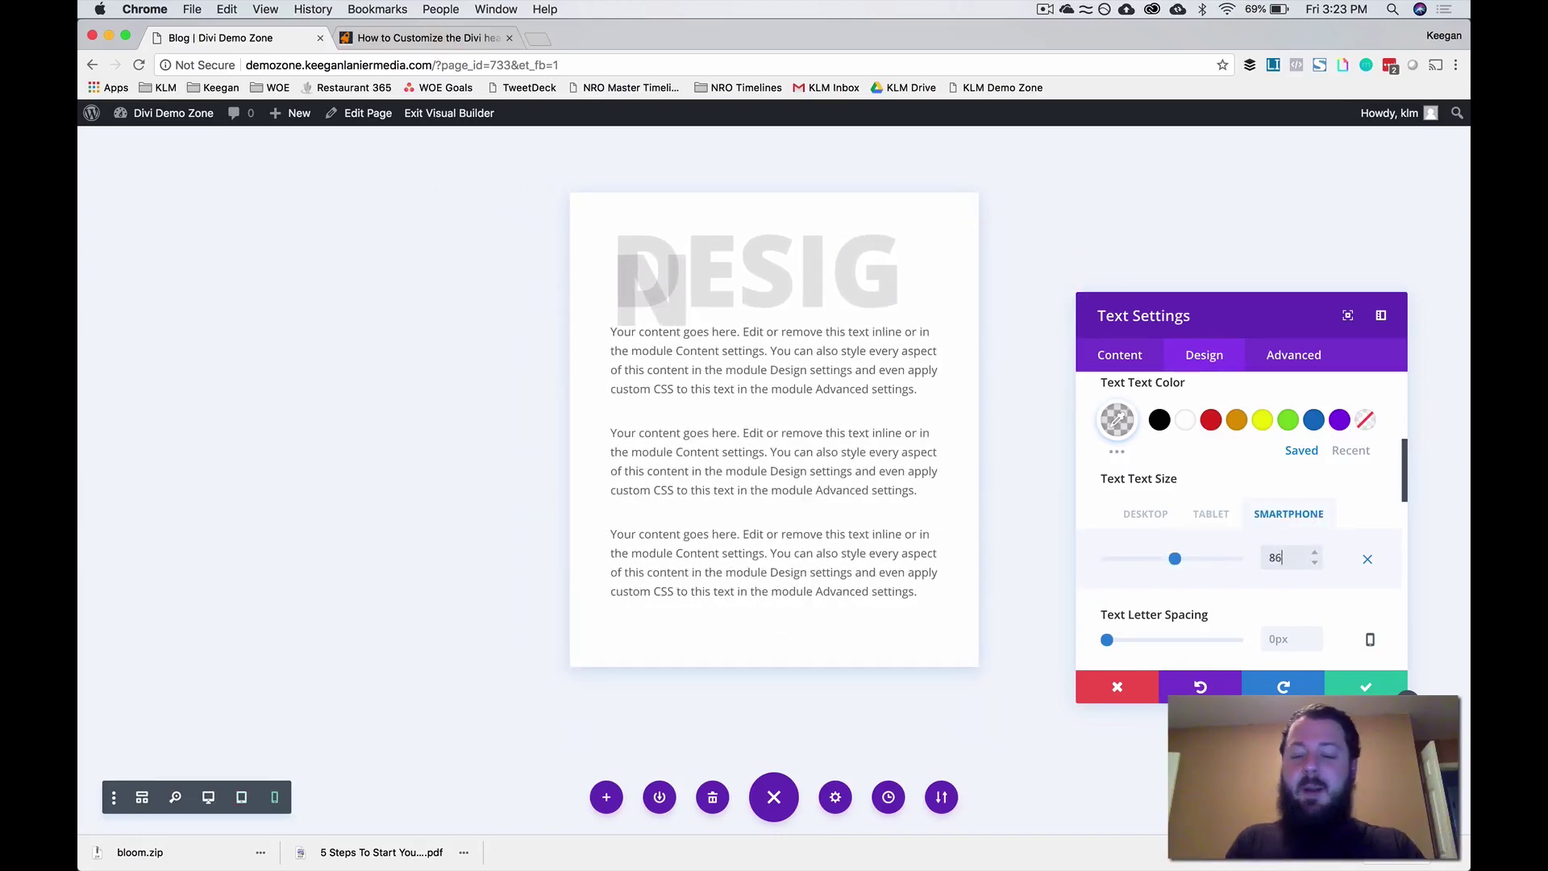
key(Return)
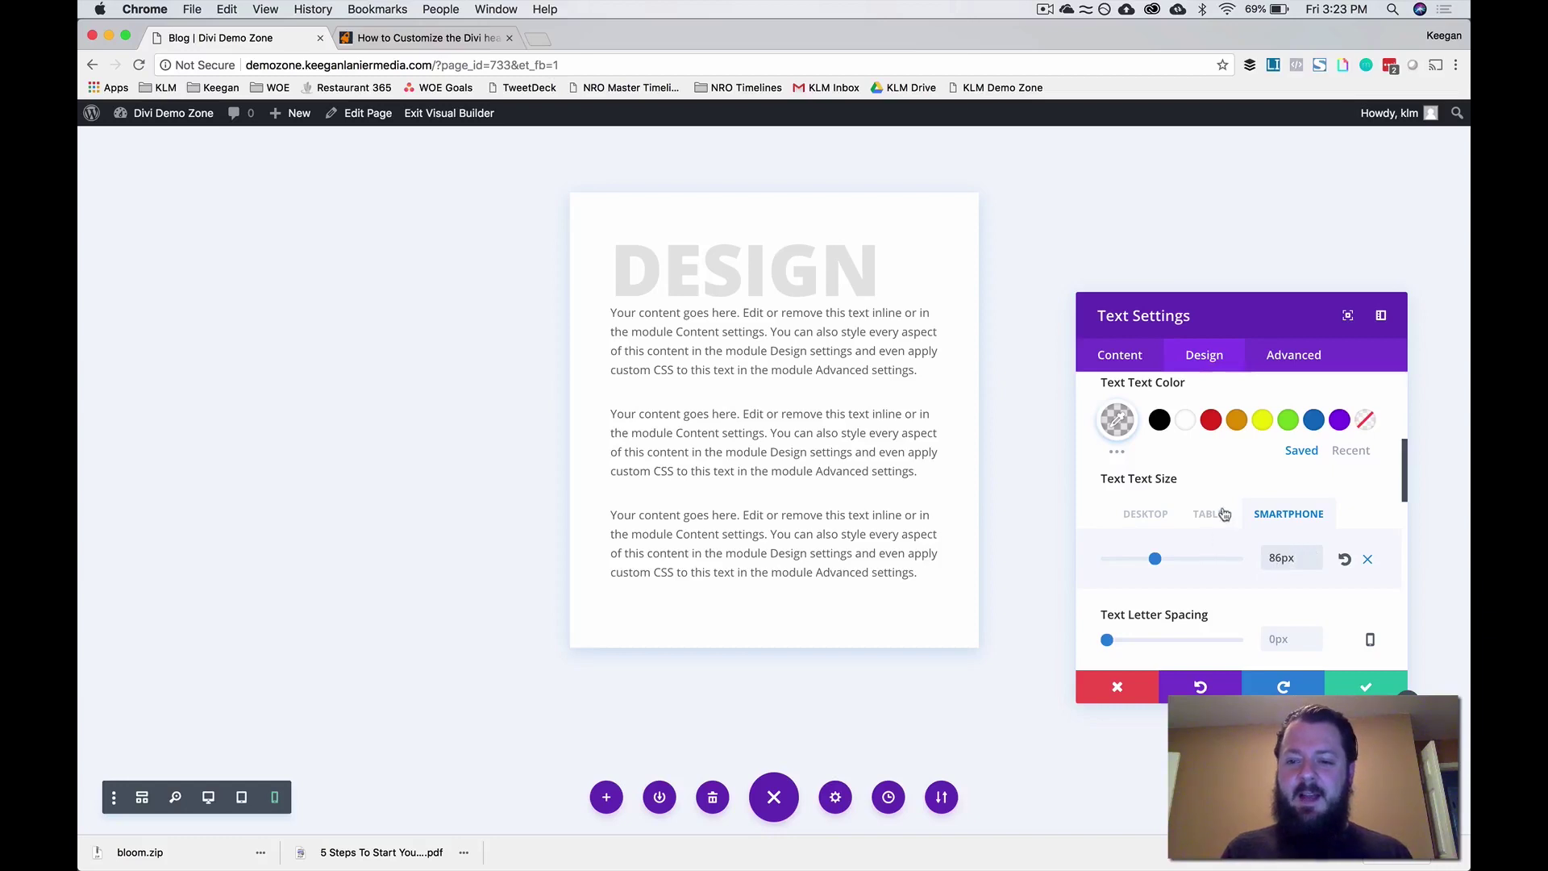
click(1141, 513)
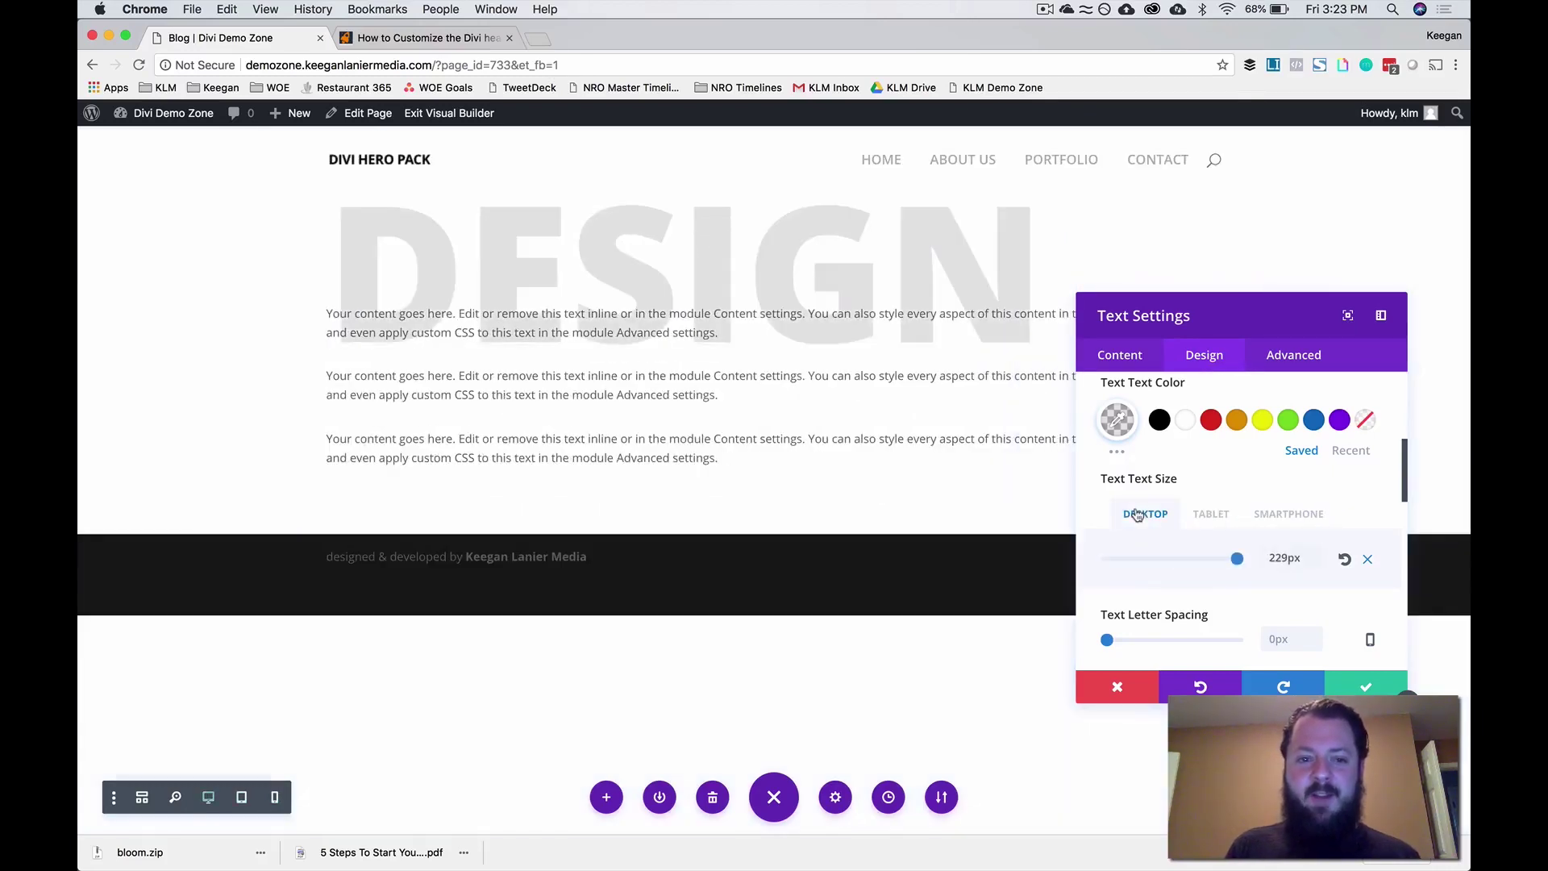
click(1201, 518)
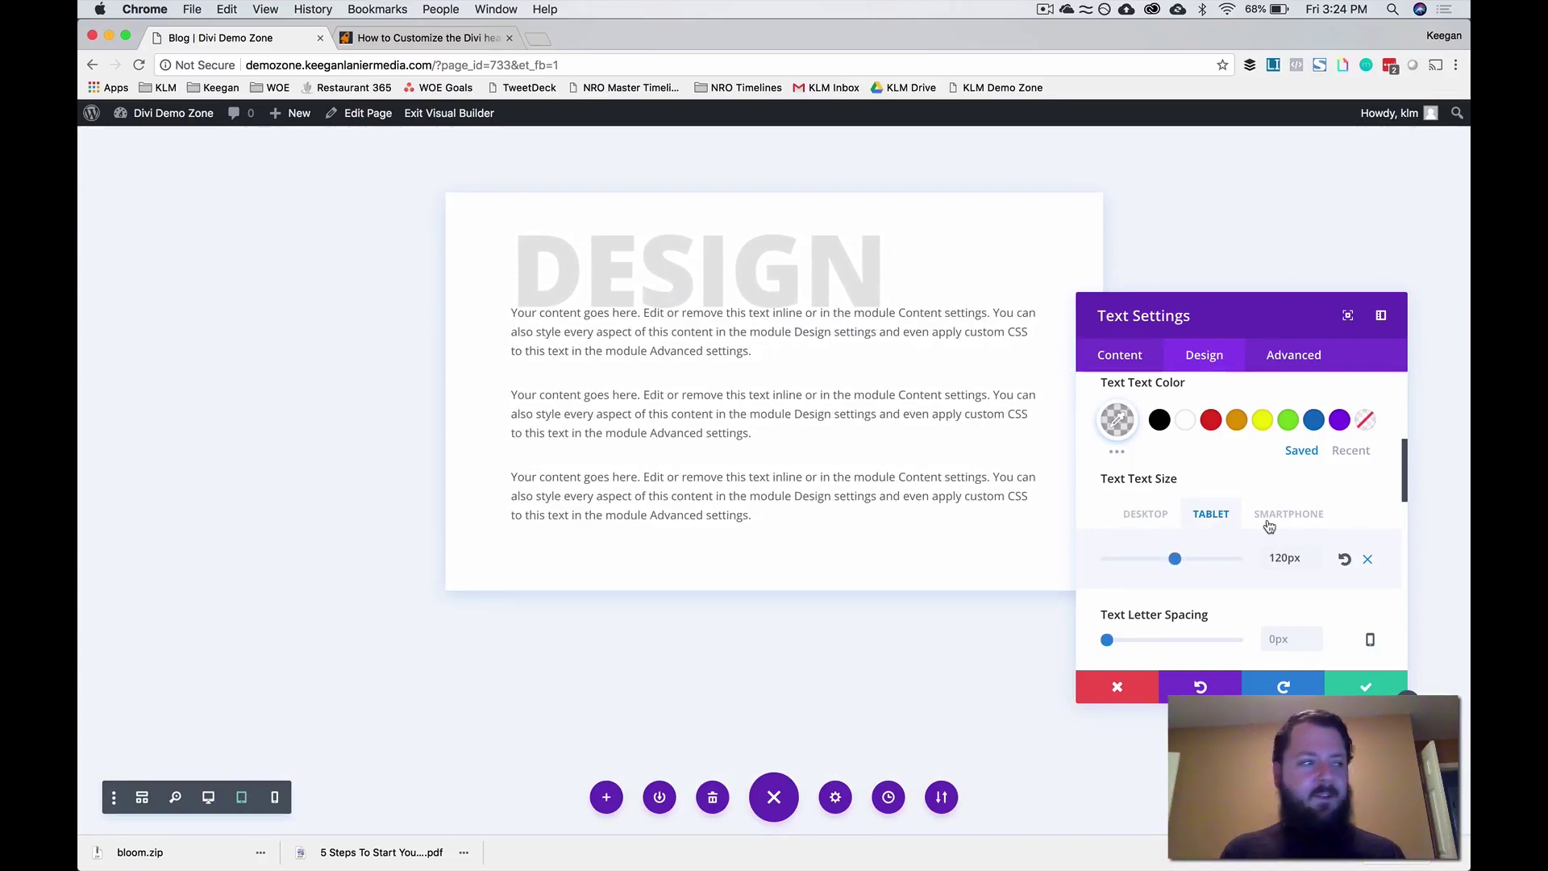
- Return to the desktop version and set the DESIGN text's letter spacing to -4.2px
scroll(1269, 525, down, 2)
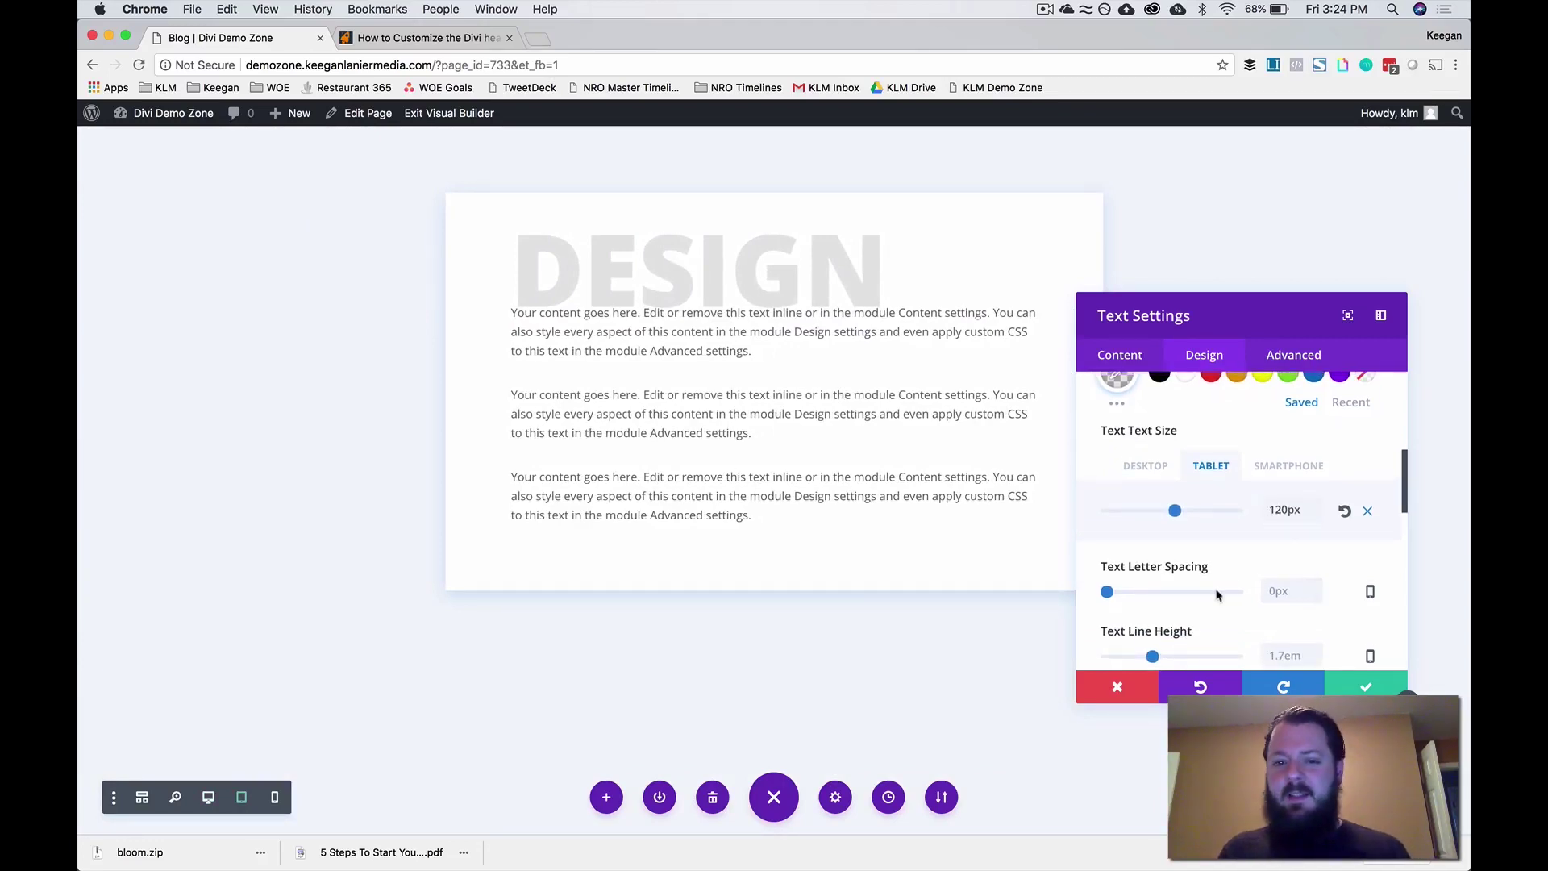
click(1149, 471)
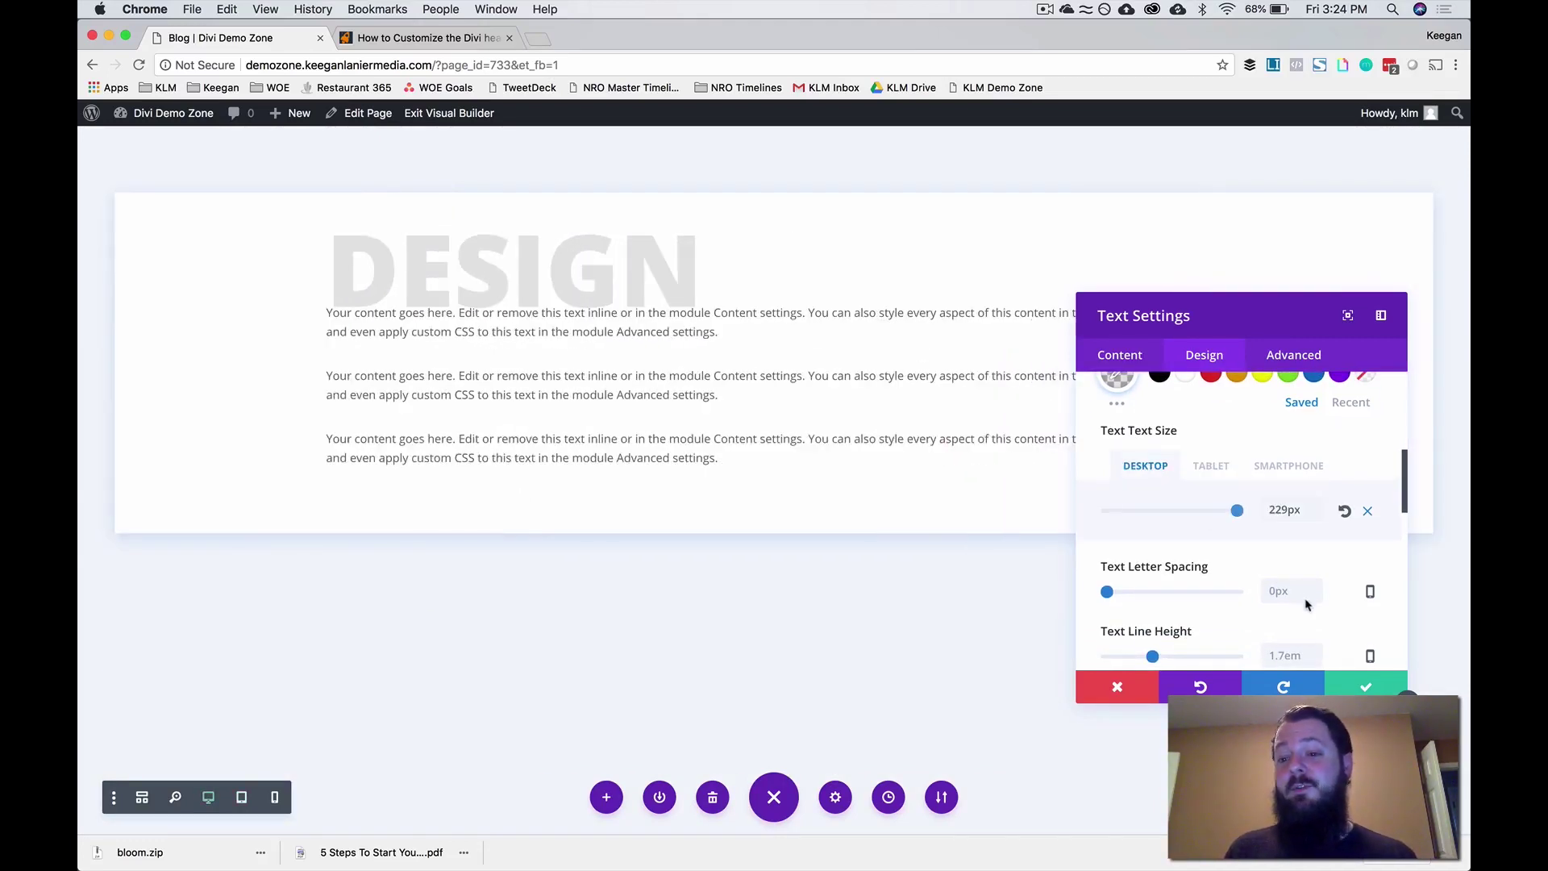
click(1285, 589)
text(-4)
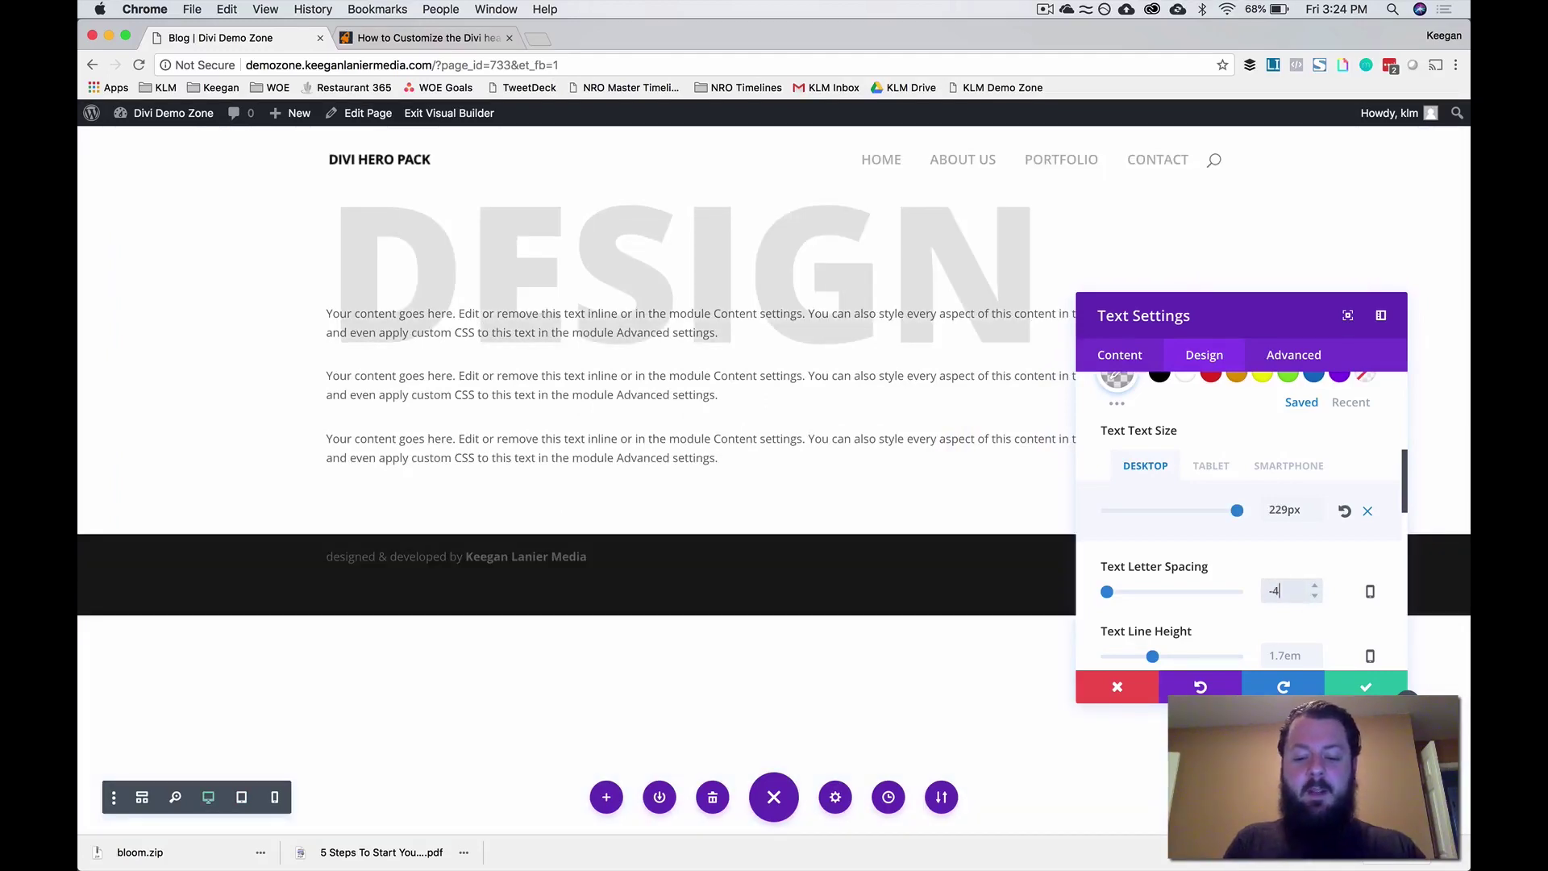
text(.2px)
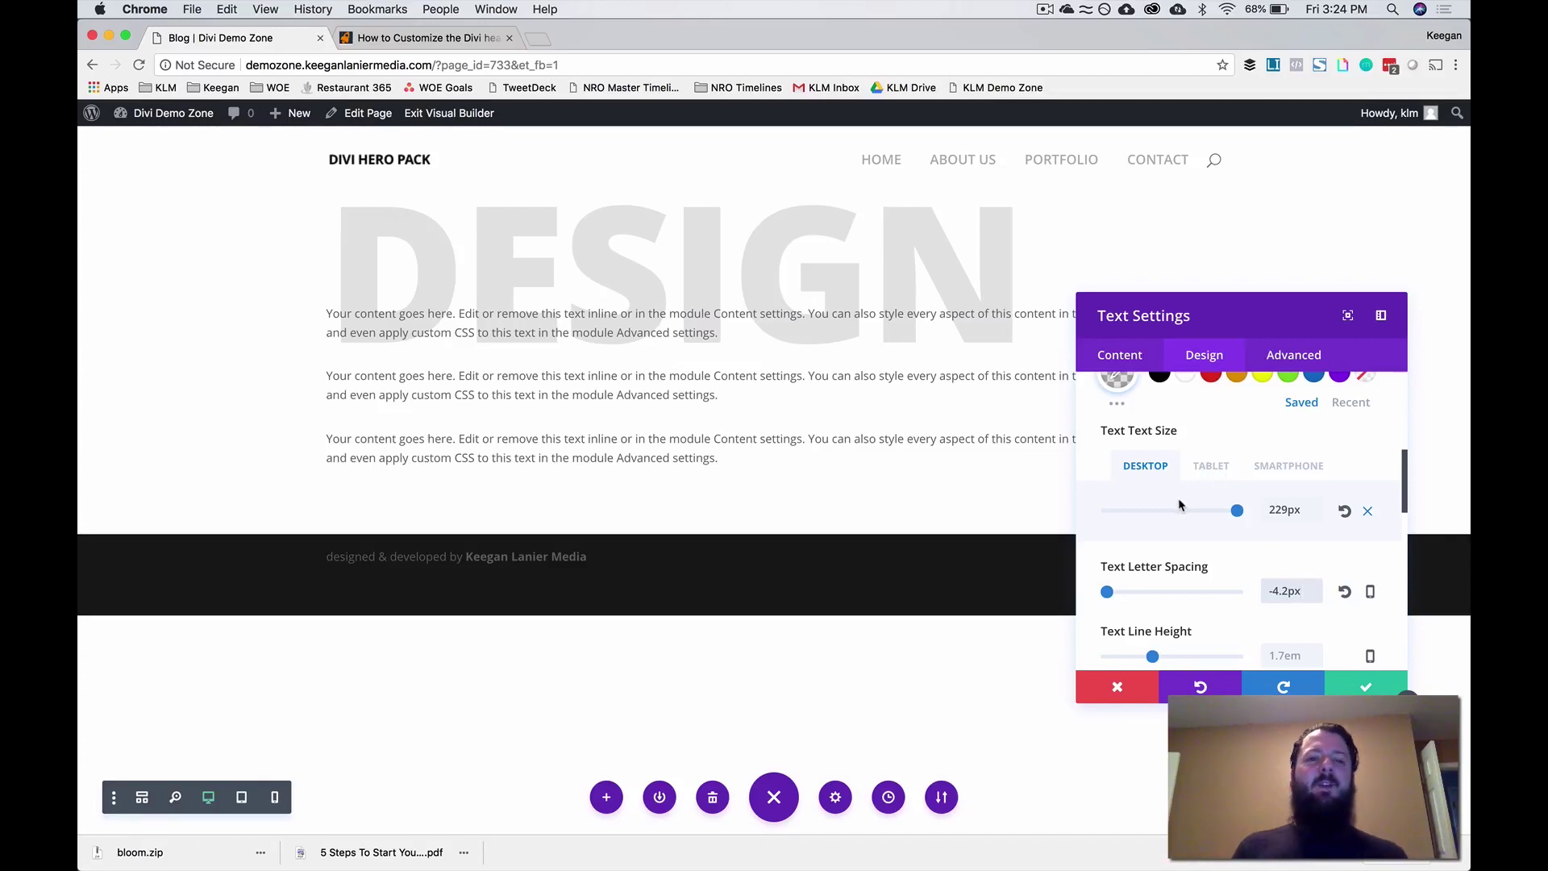
- Center the DESIGN text's orientation and preview it in the tablet and smartphone versions
scroll(1179, 503, down, 3)
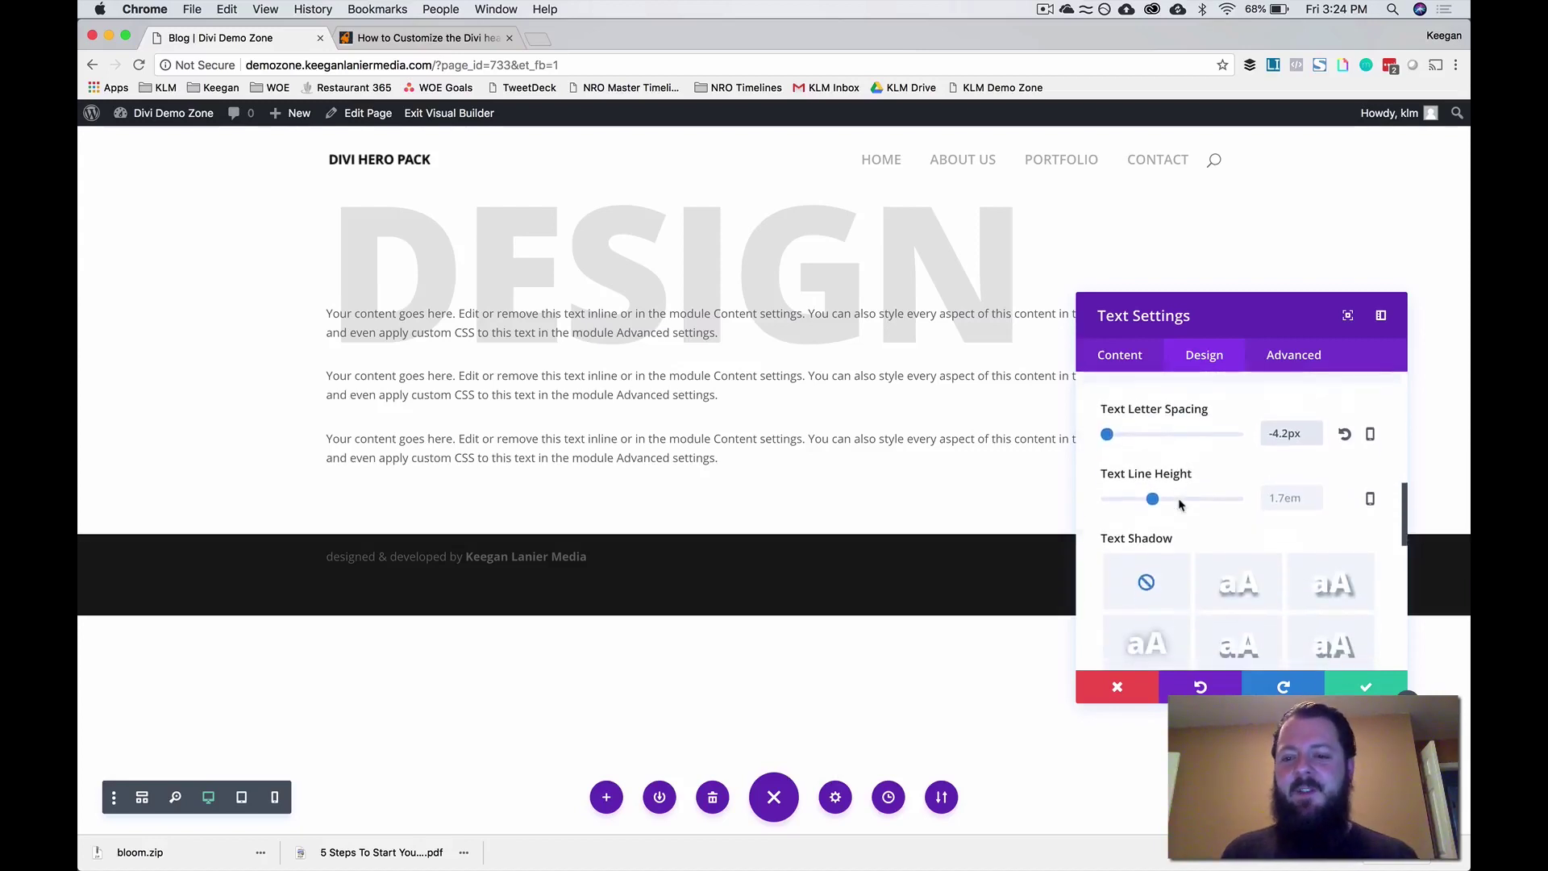
scroll(1178, 503, down, 5)
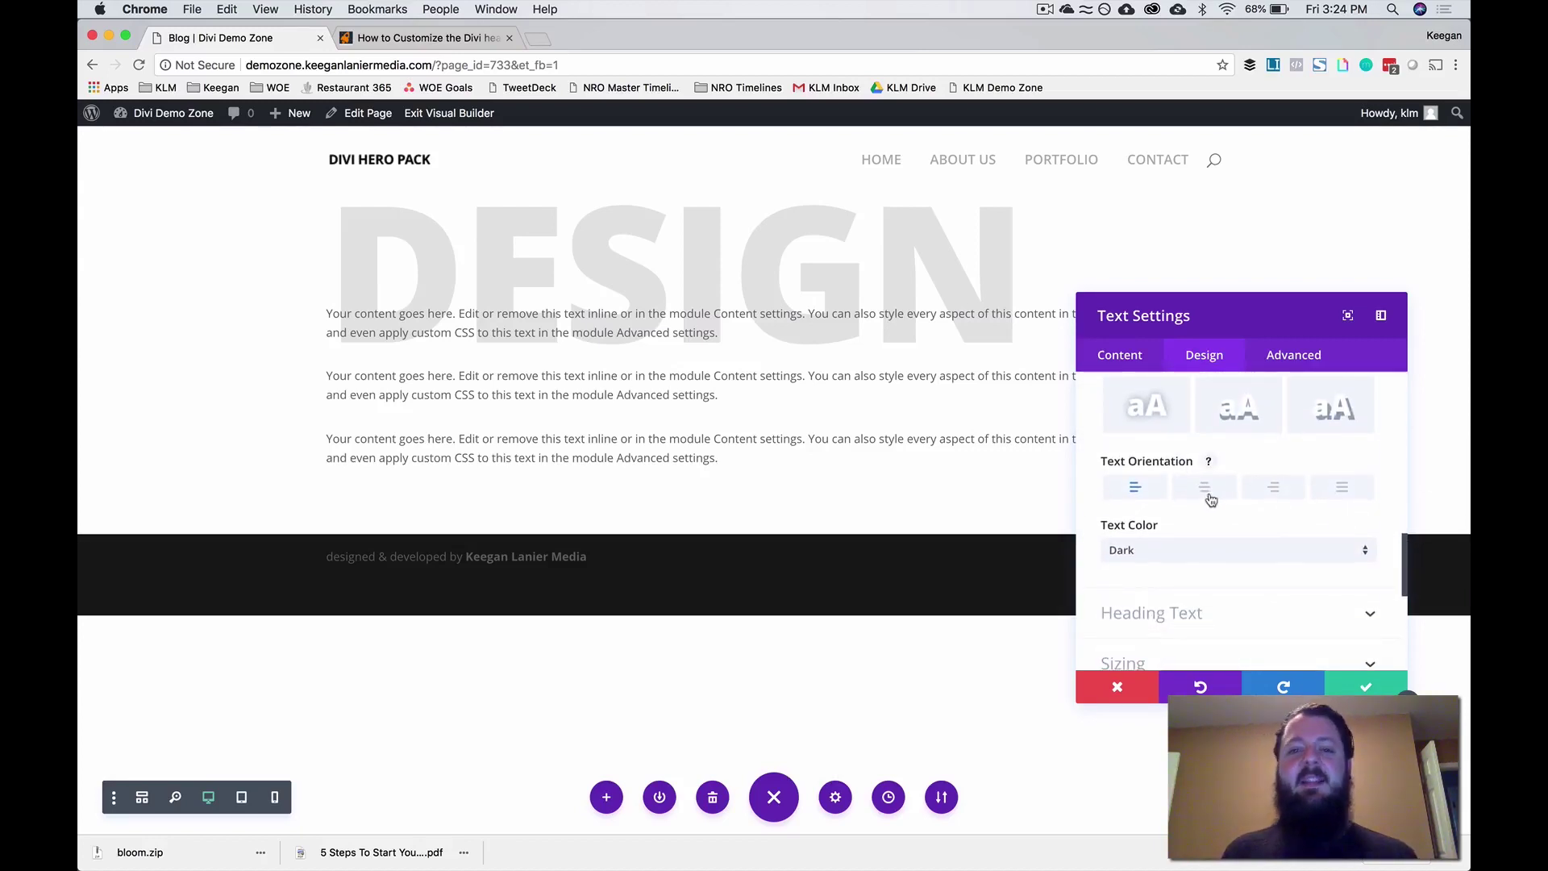
scroll(1210, 499, up, 6)
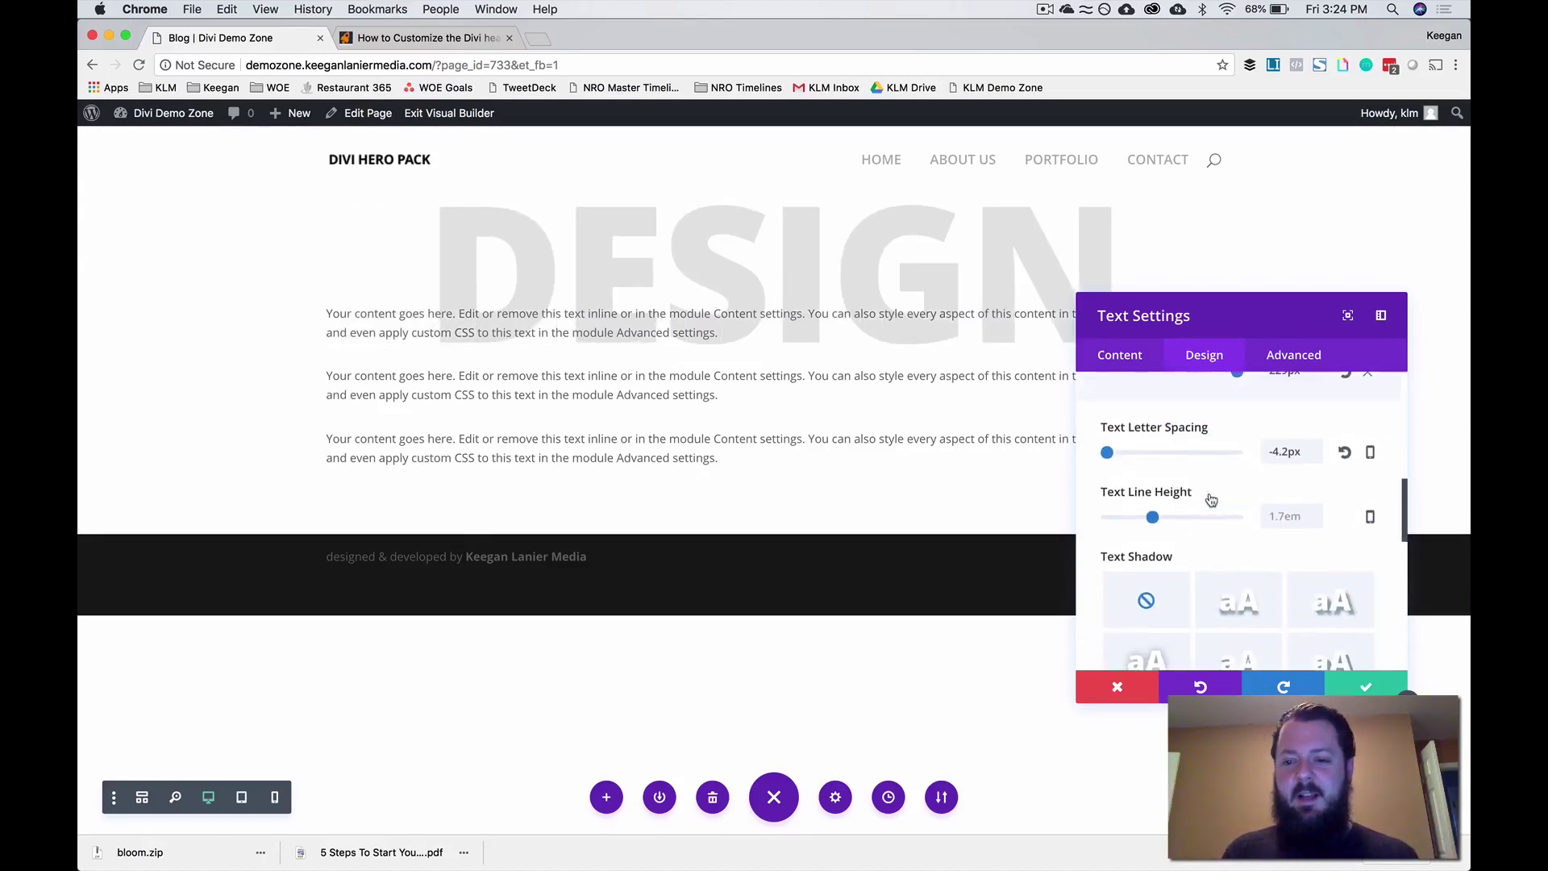
click(1211, 465)
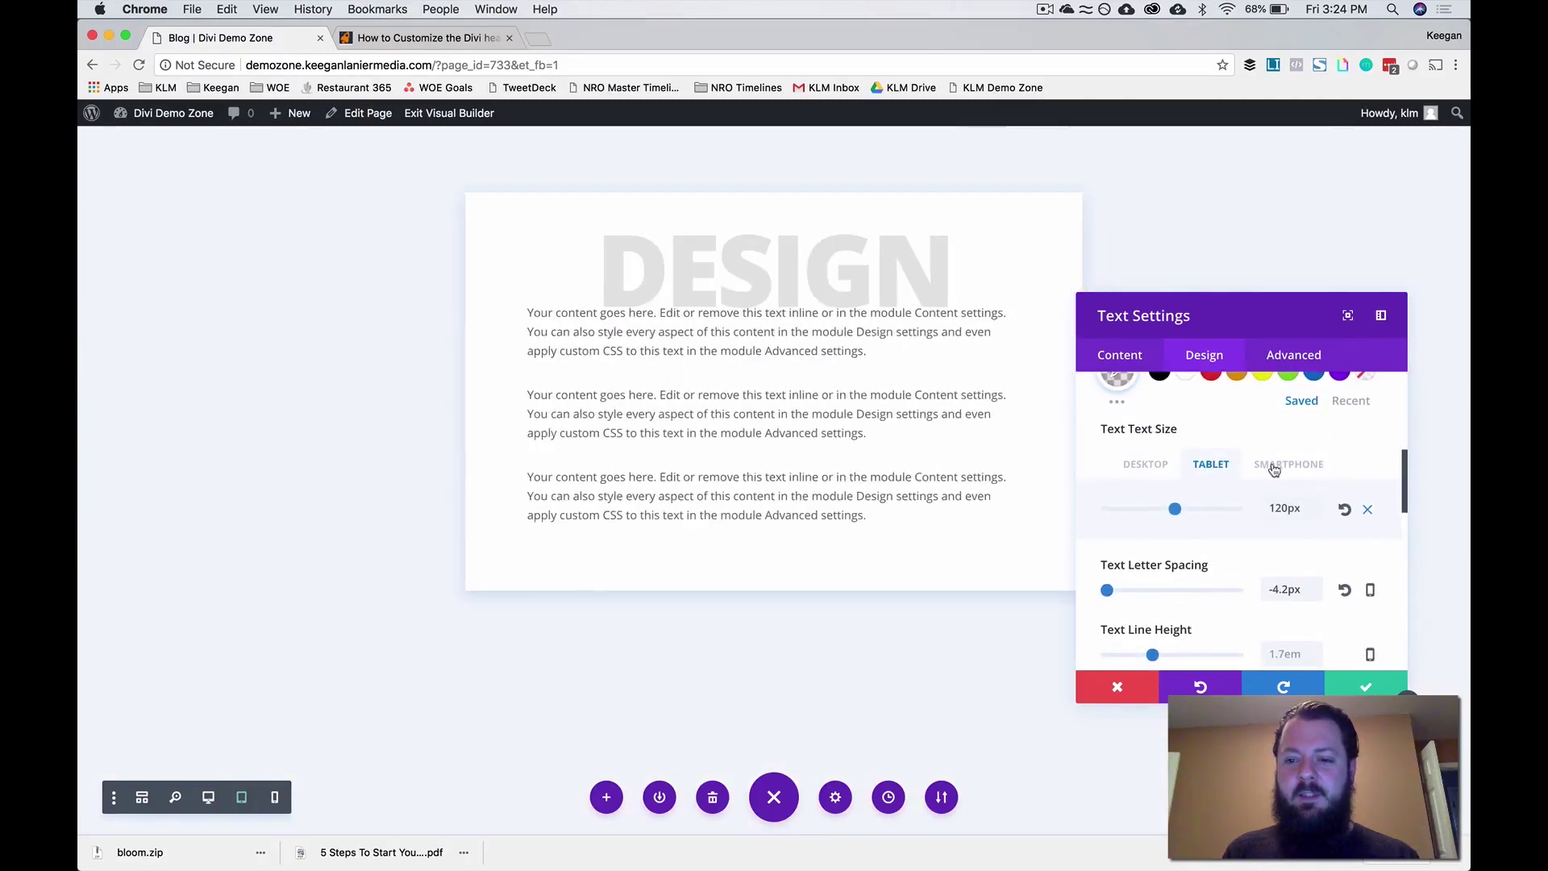
click(1274, 465)
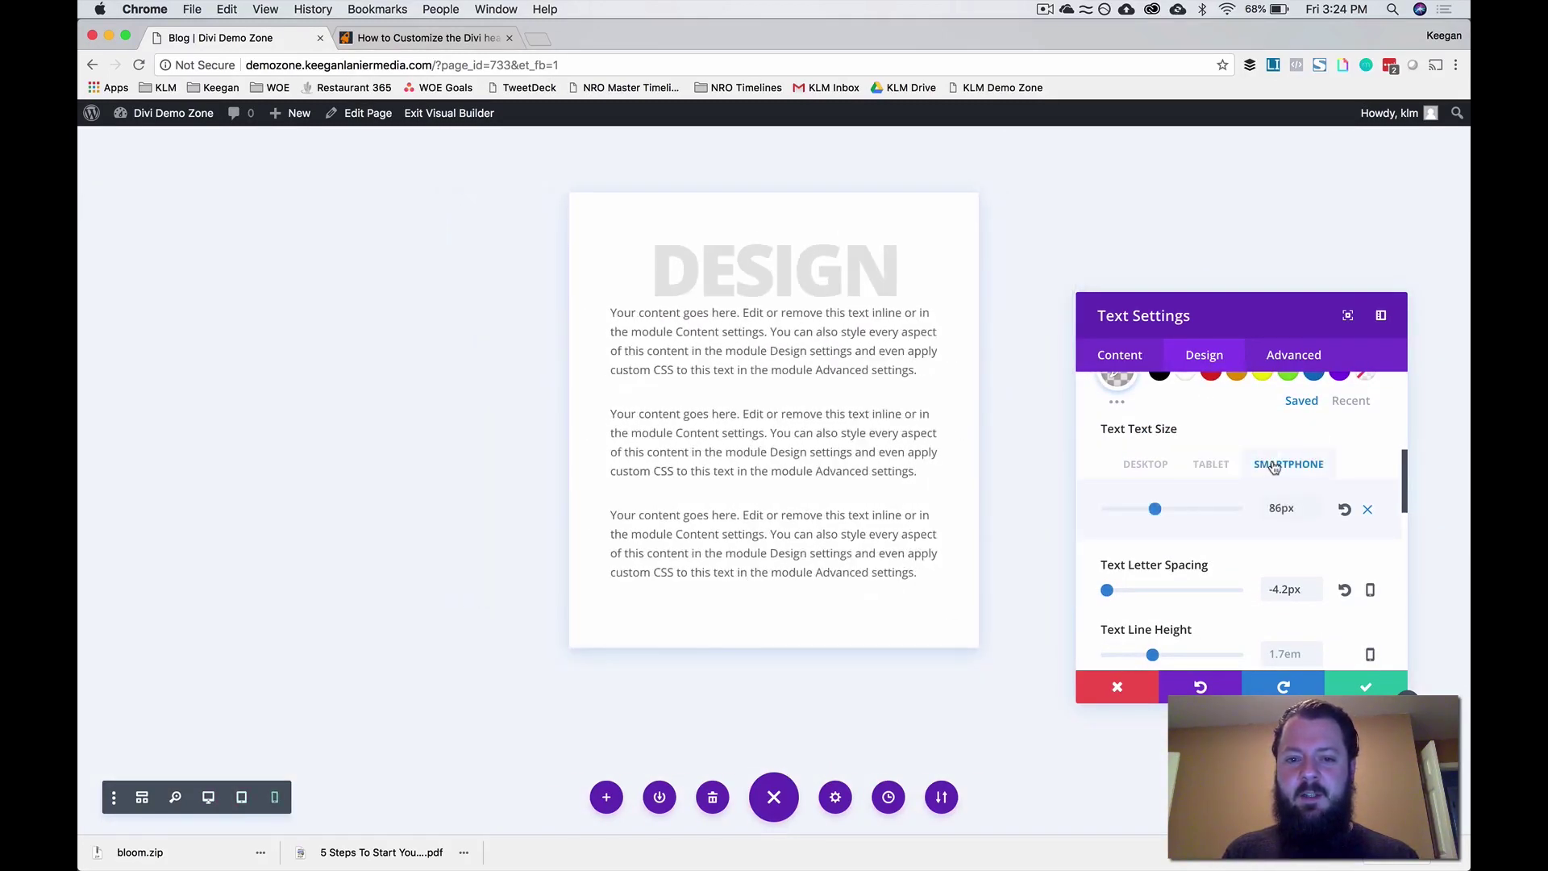
- Save the DESIGN text's settings in the desktop version and switch the builder to wireframe view
click(1151, 464)
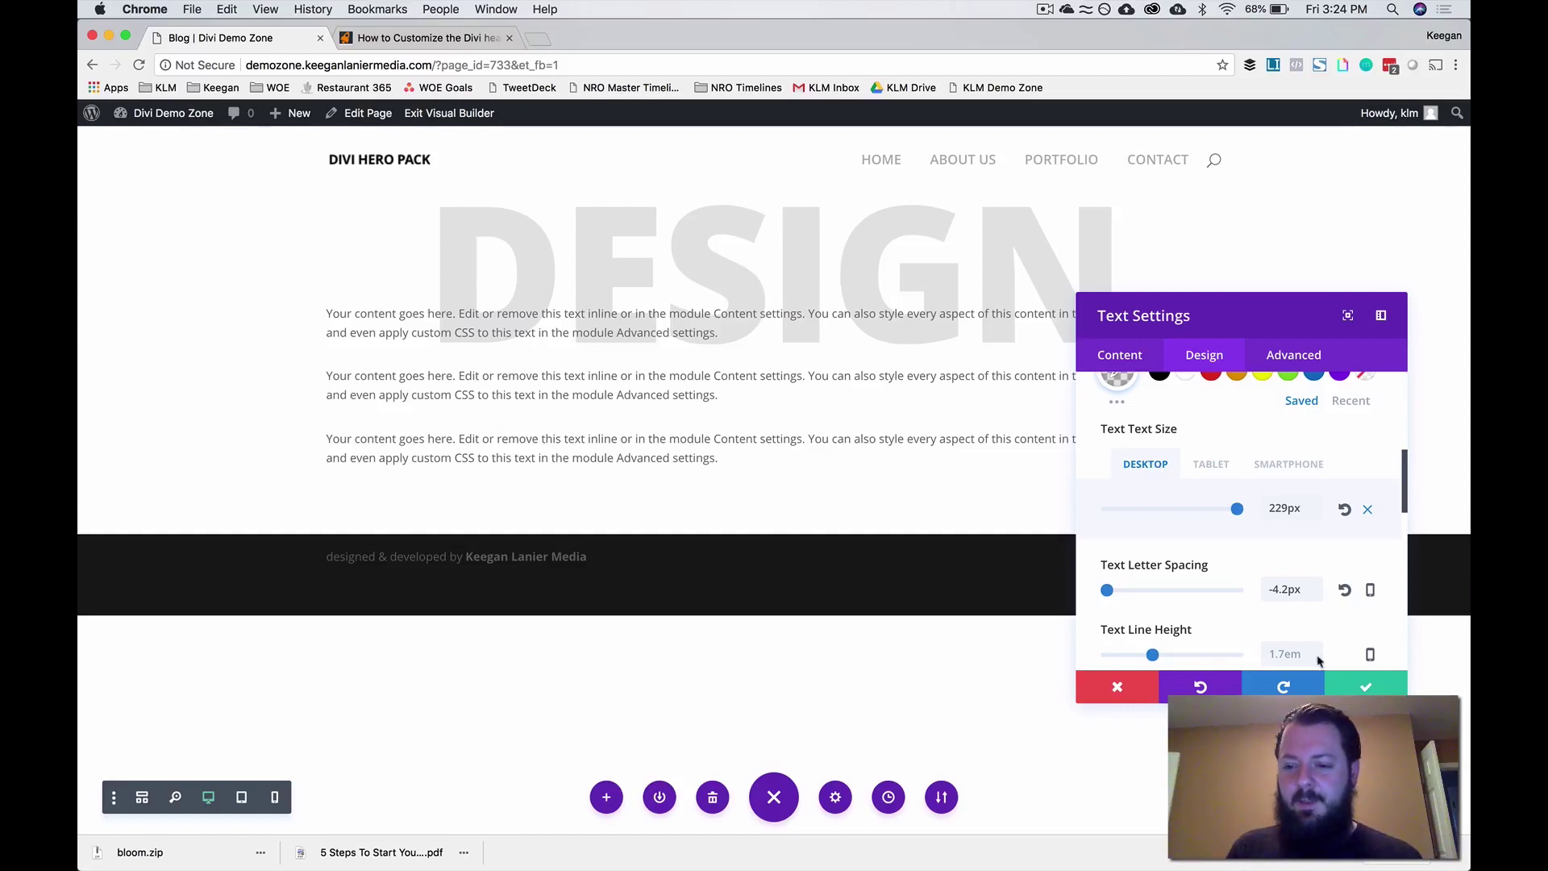
click(1366, 687)
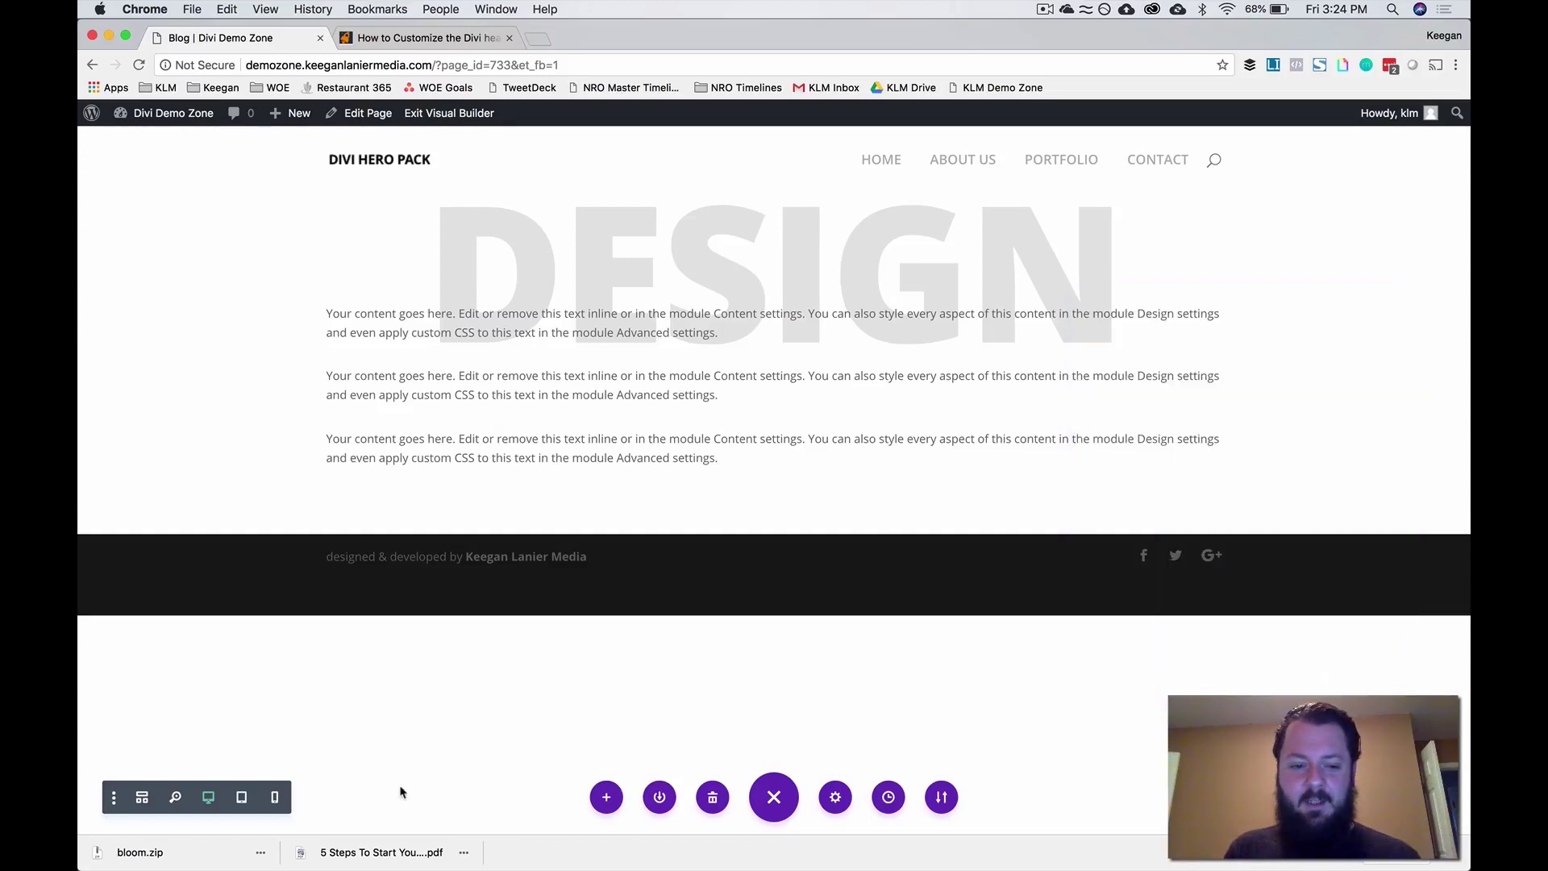
click(141, 797)
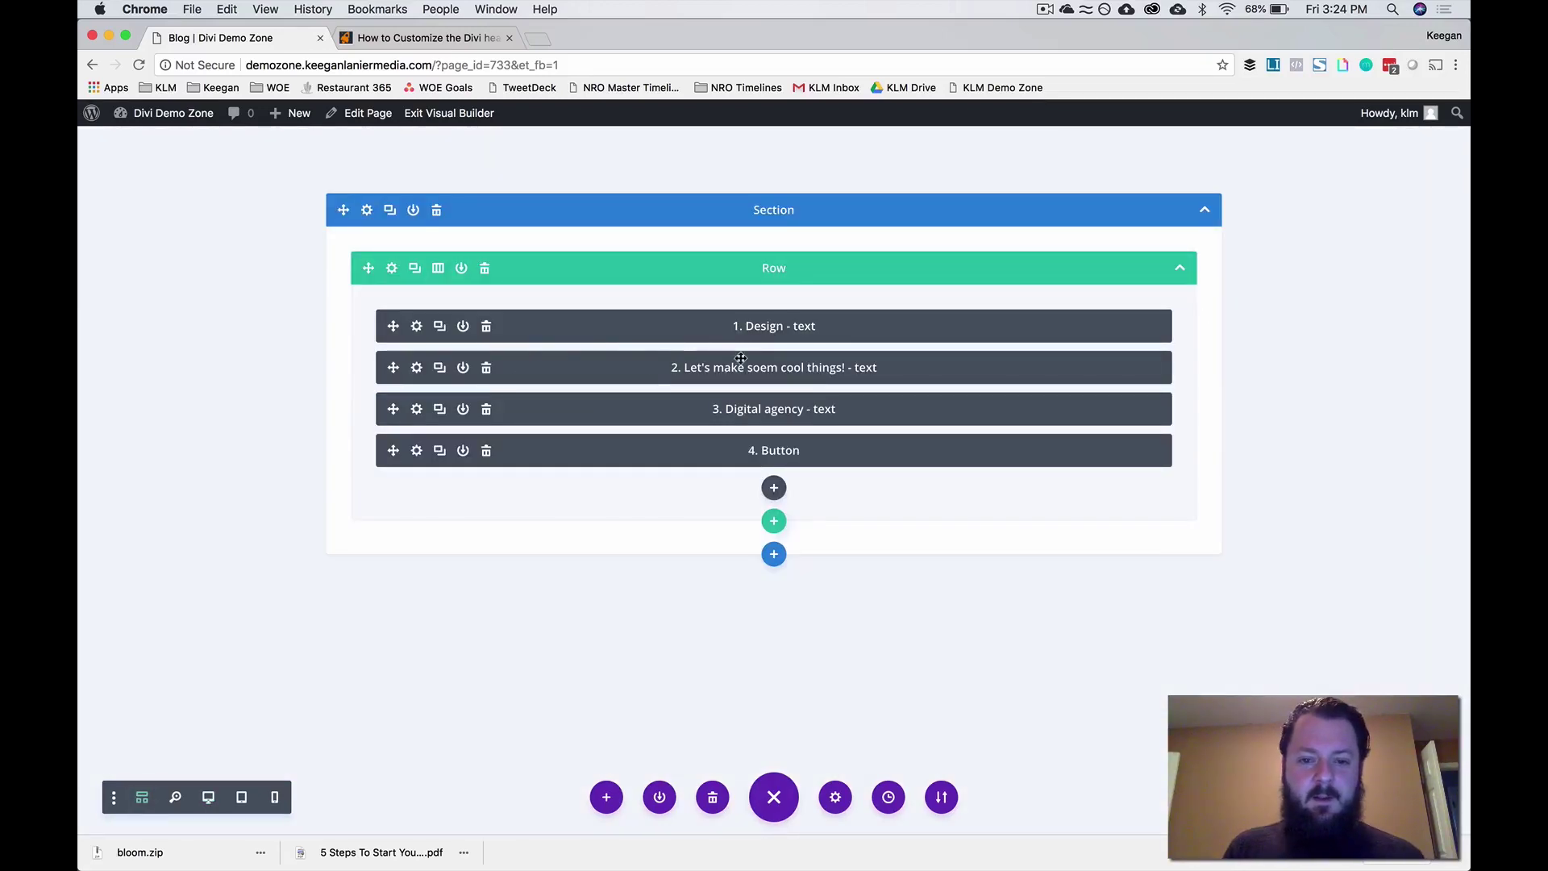
- Correct the spelling in the second text module's admin label so it reads "2. Let's make some cool things! - text"
click(416, 366)
scroll(1202, 501, down, 5)
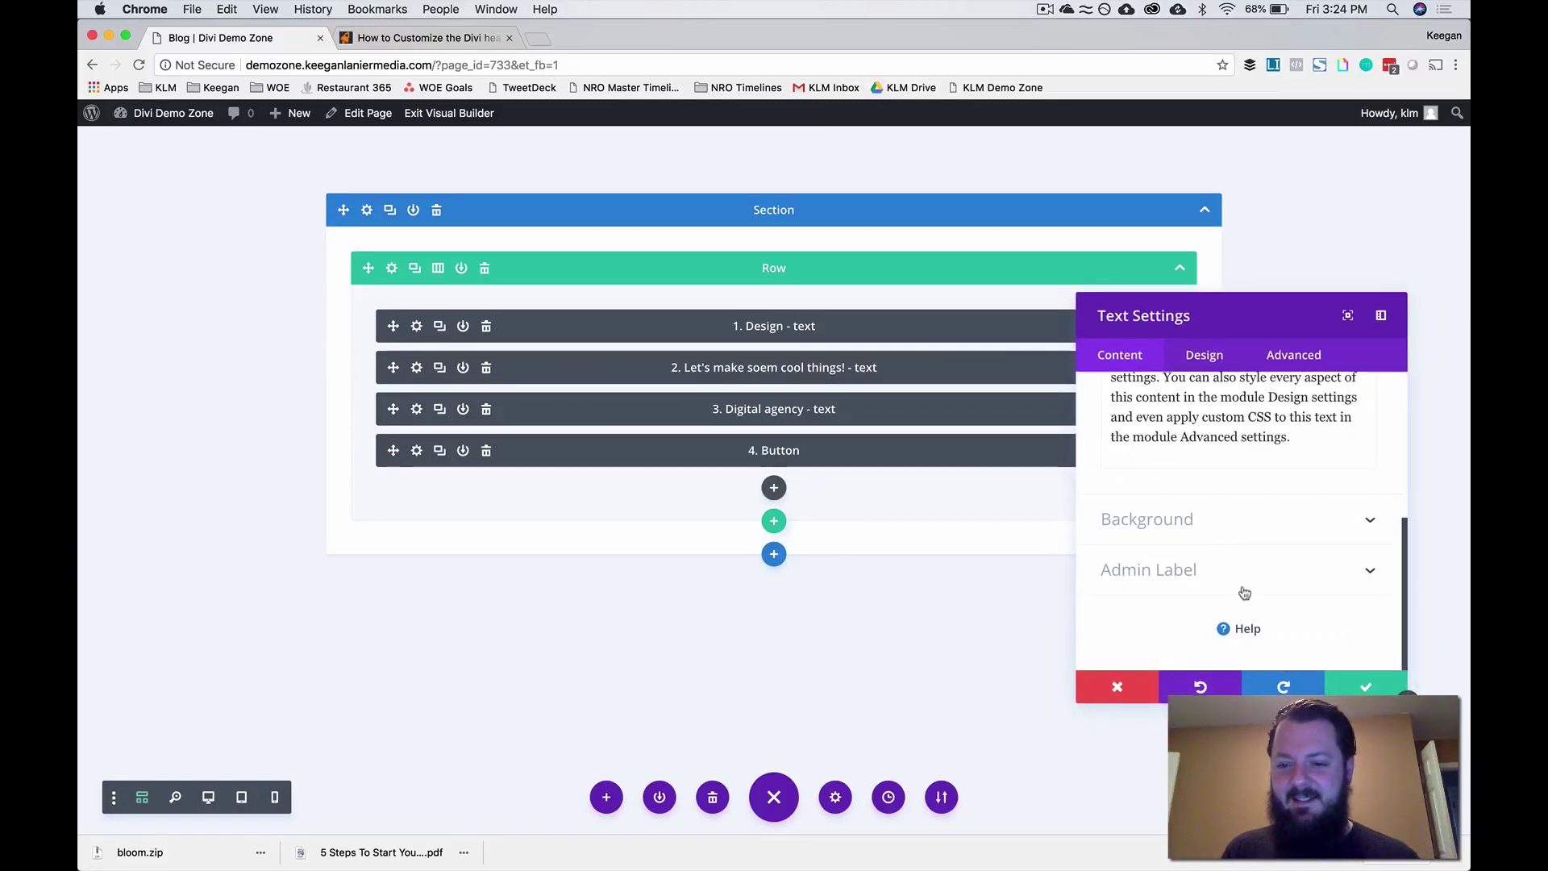
click(1233, 574)
double_click(1201, 557)
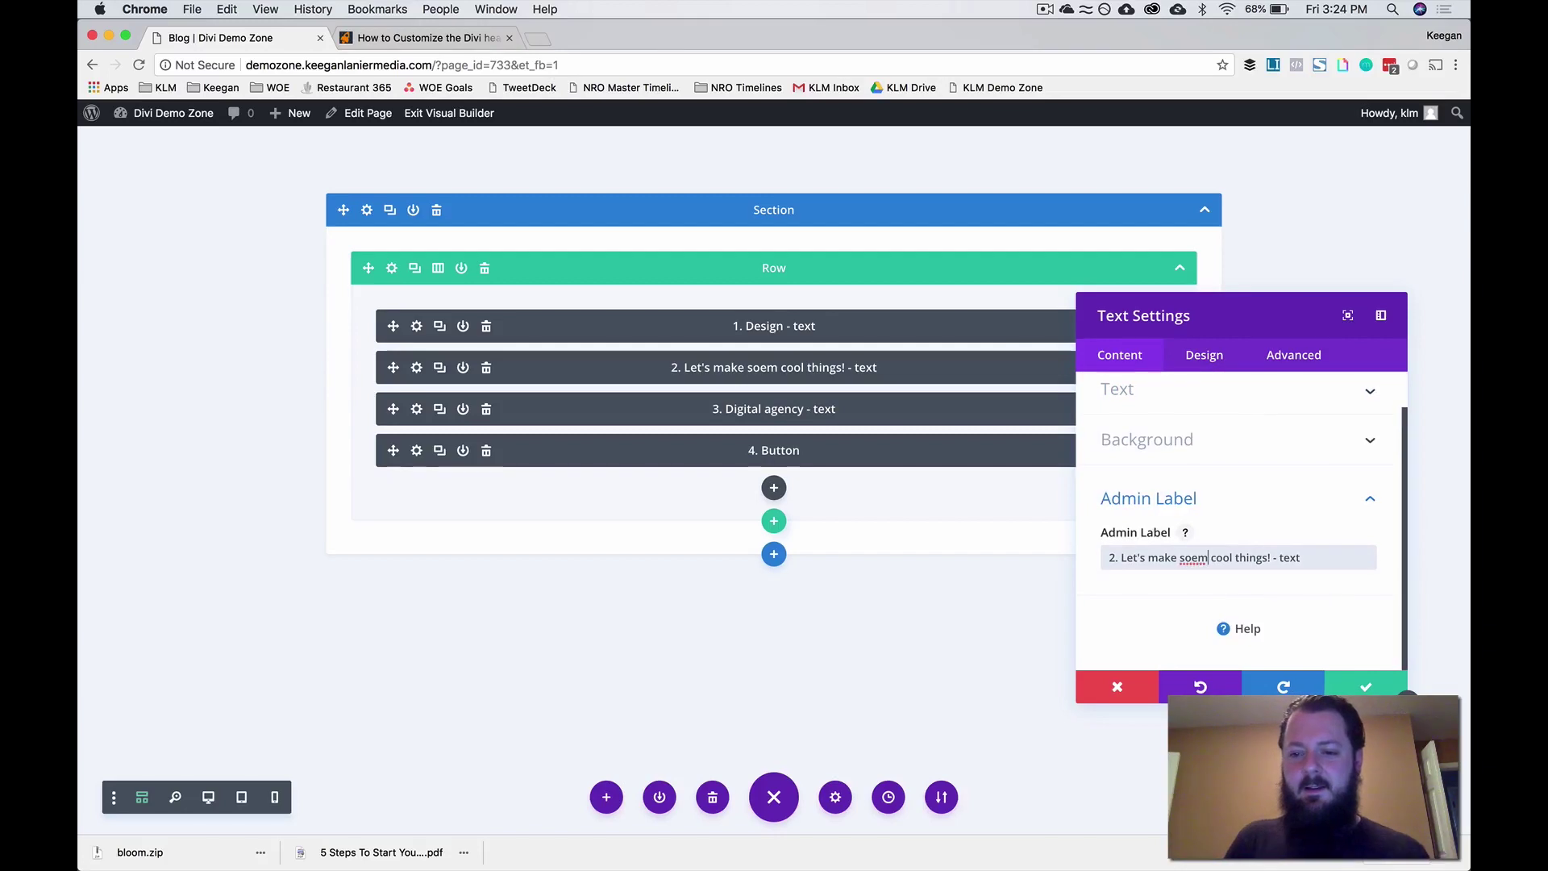
text(some)
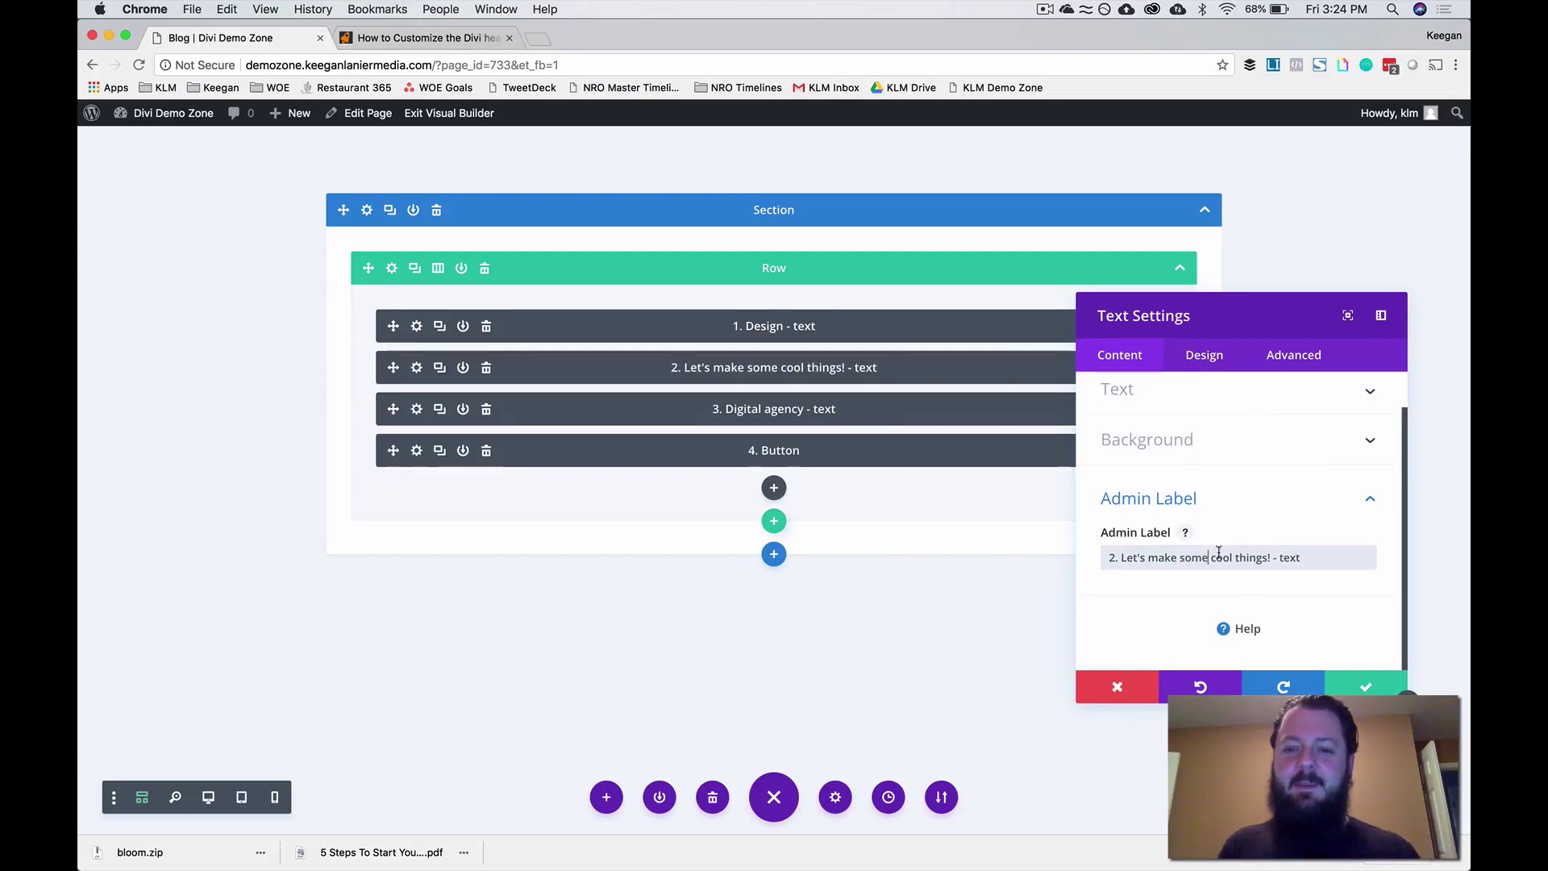
- Replace the second text module's placeholder content with "Let's make some cool things!", save it and check the page in desktop view
click(1161, 435)
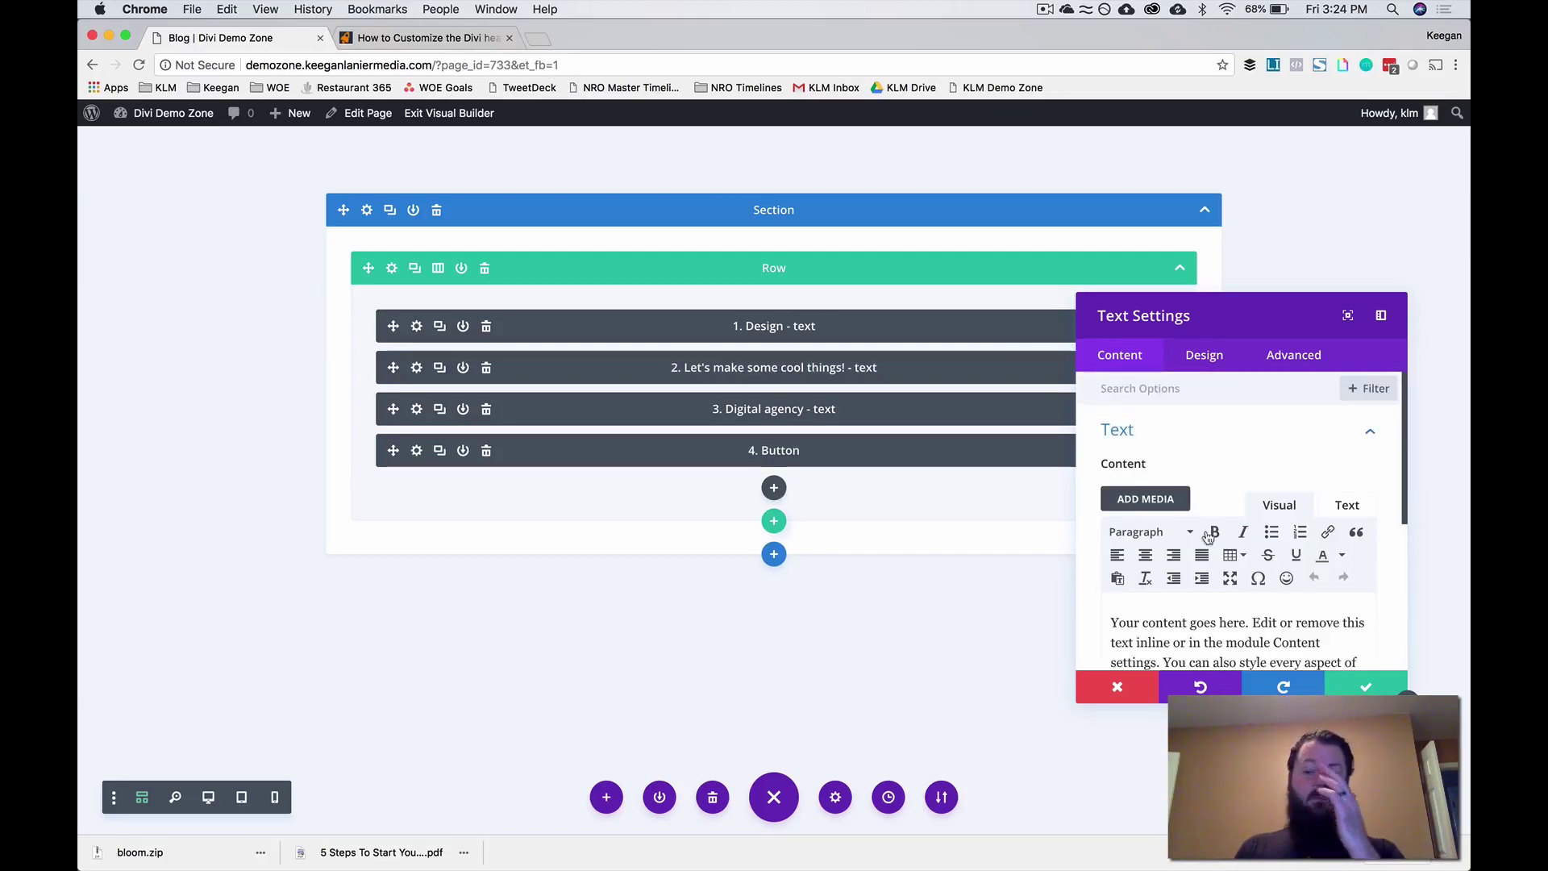
scroll(1174, 628, down, 2)
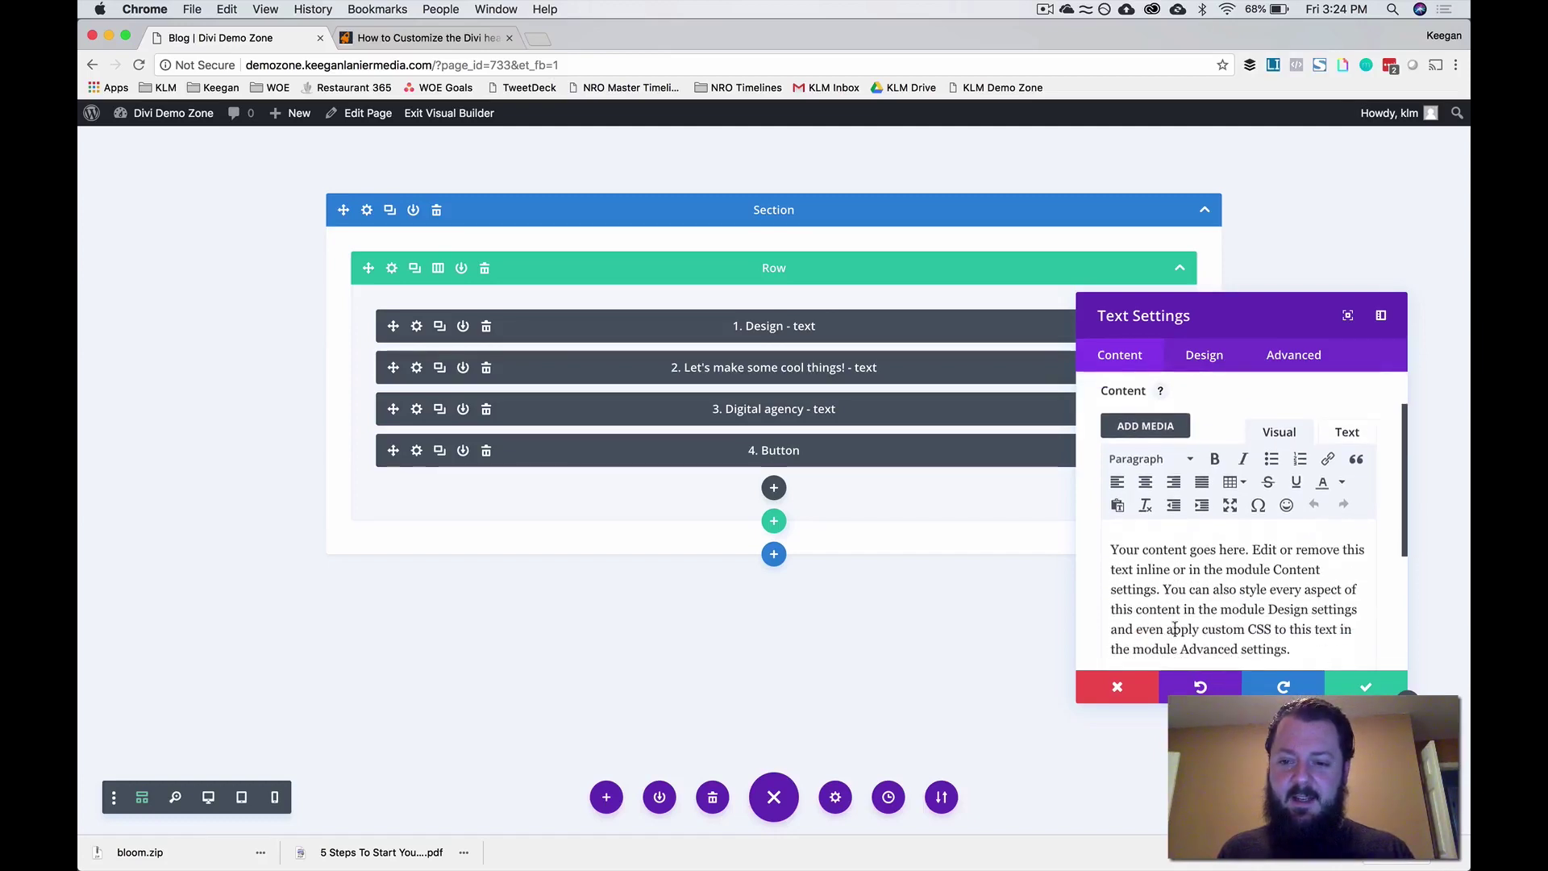
scroll(1175, 628, down, 1)
triple_click(1174, 628)
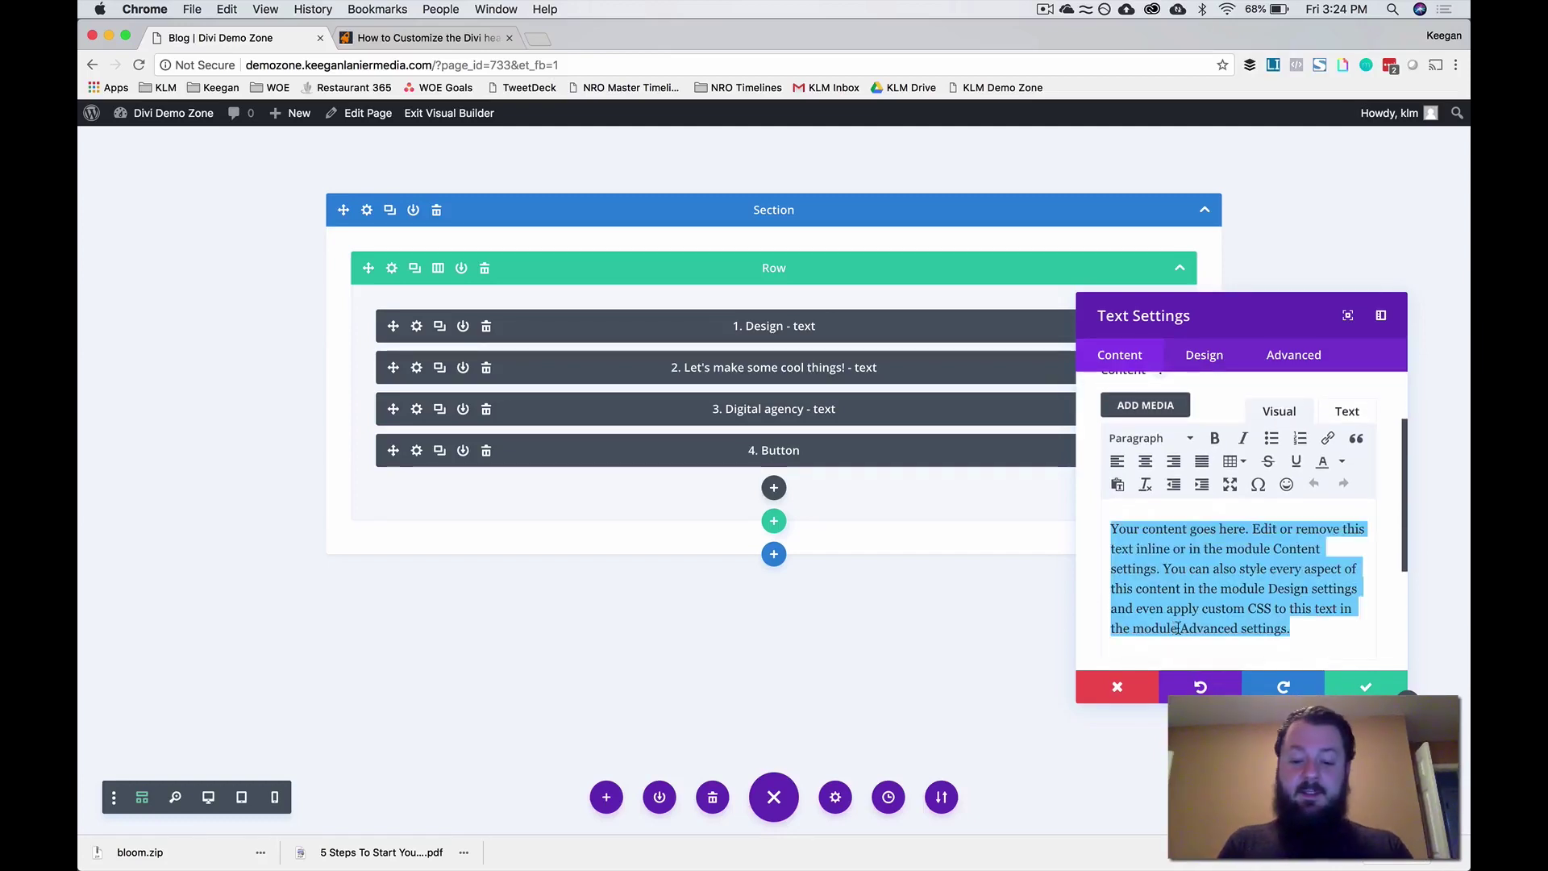
text(Let's make so)
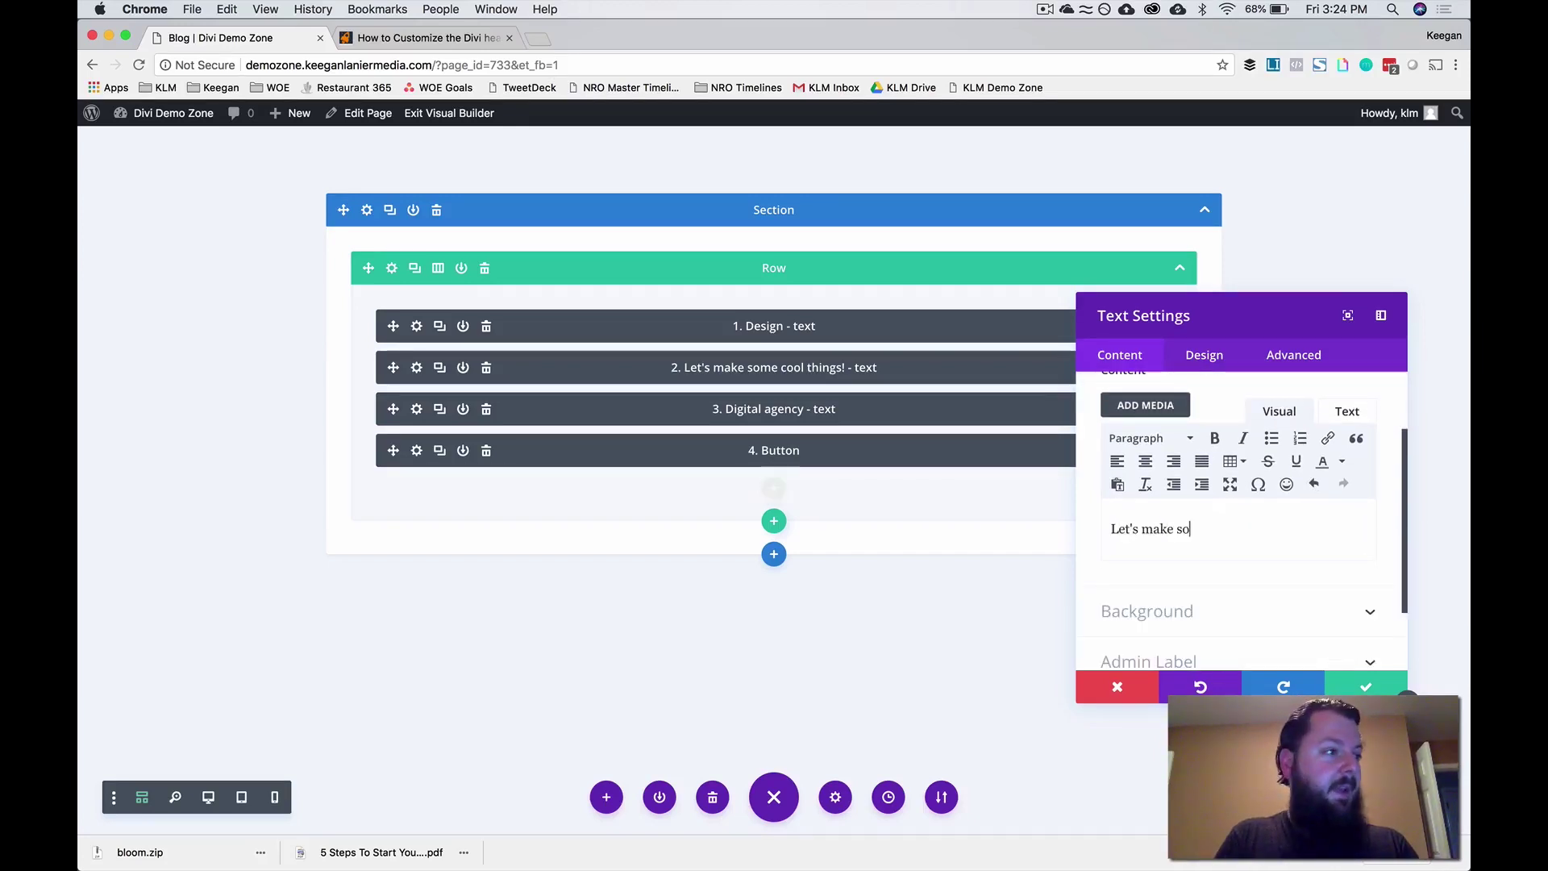
text(me cool things!)
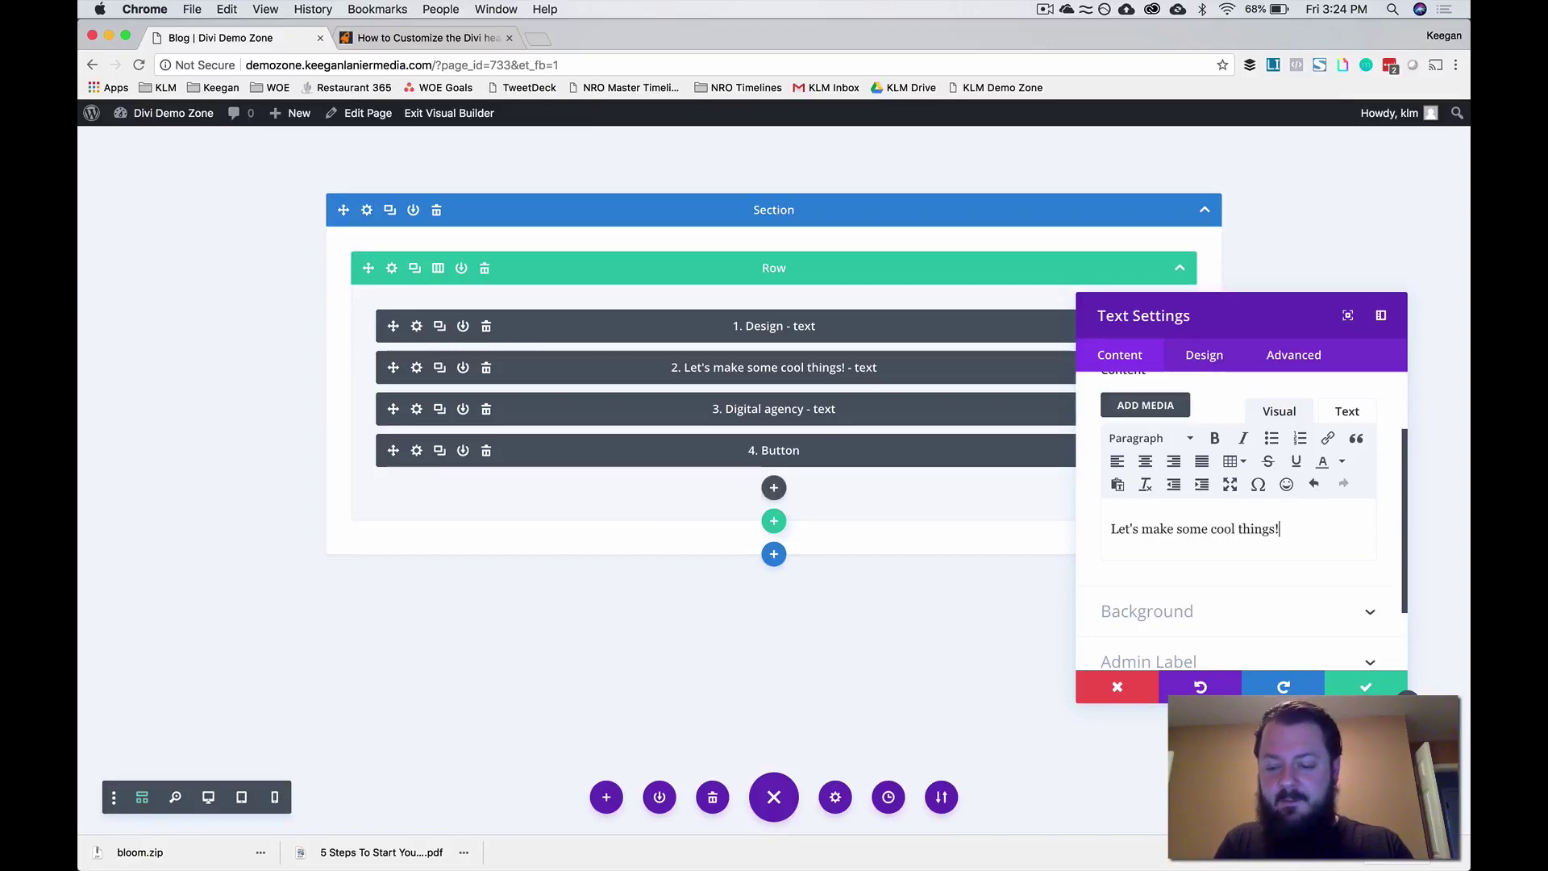
click(1352, 684)
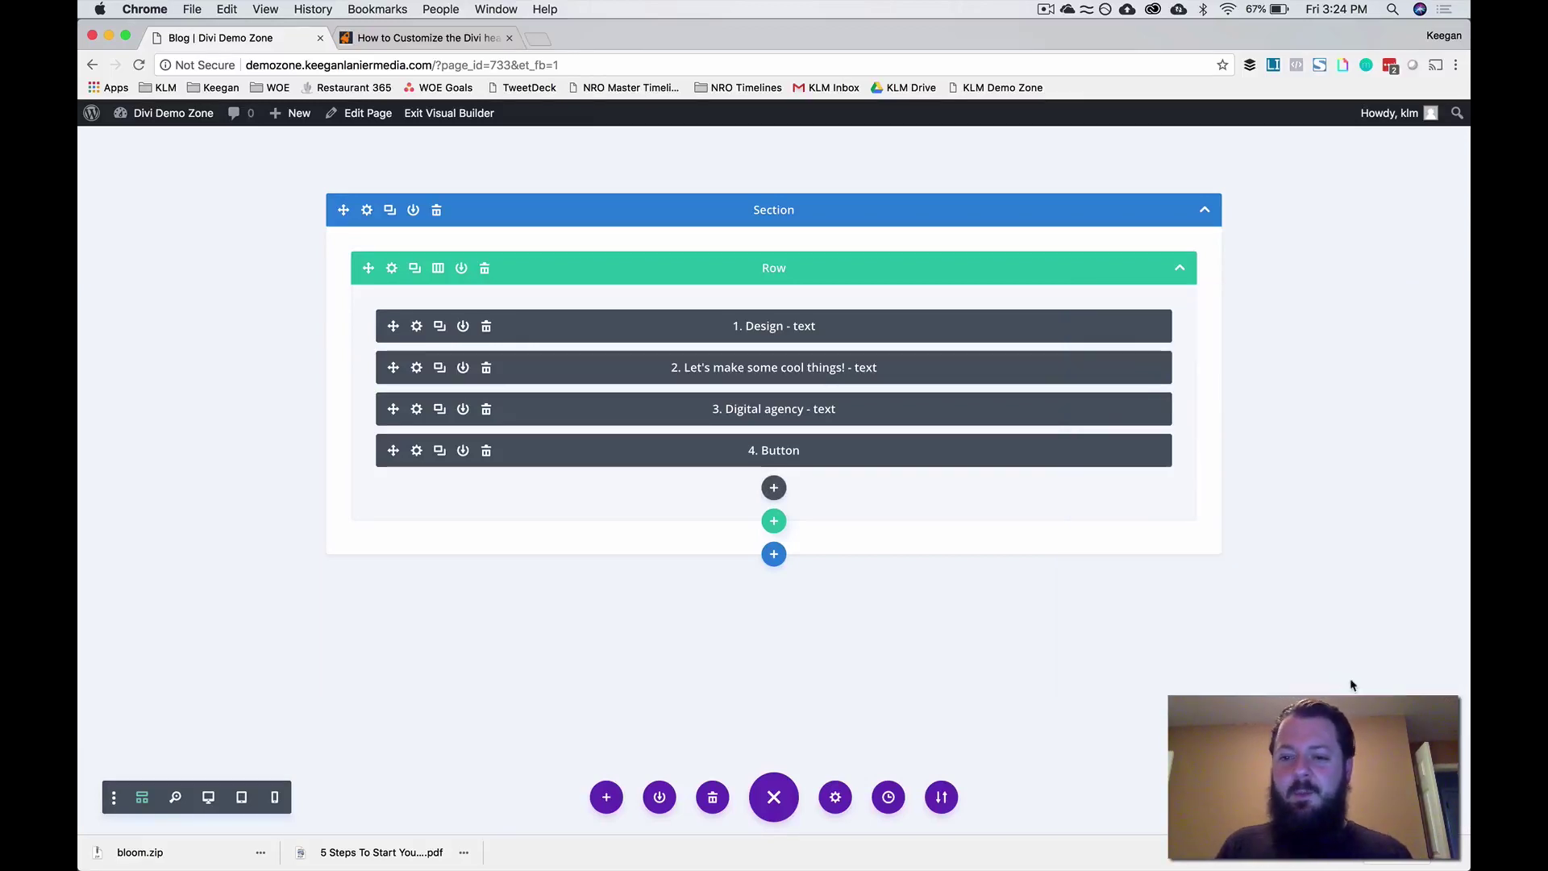
click(208, 797)
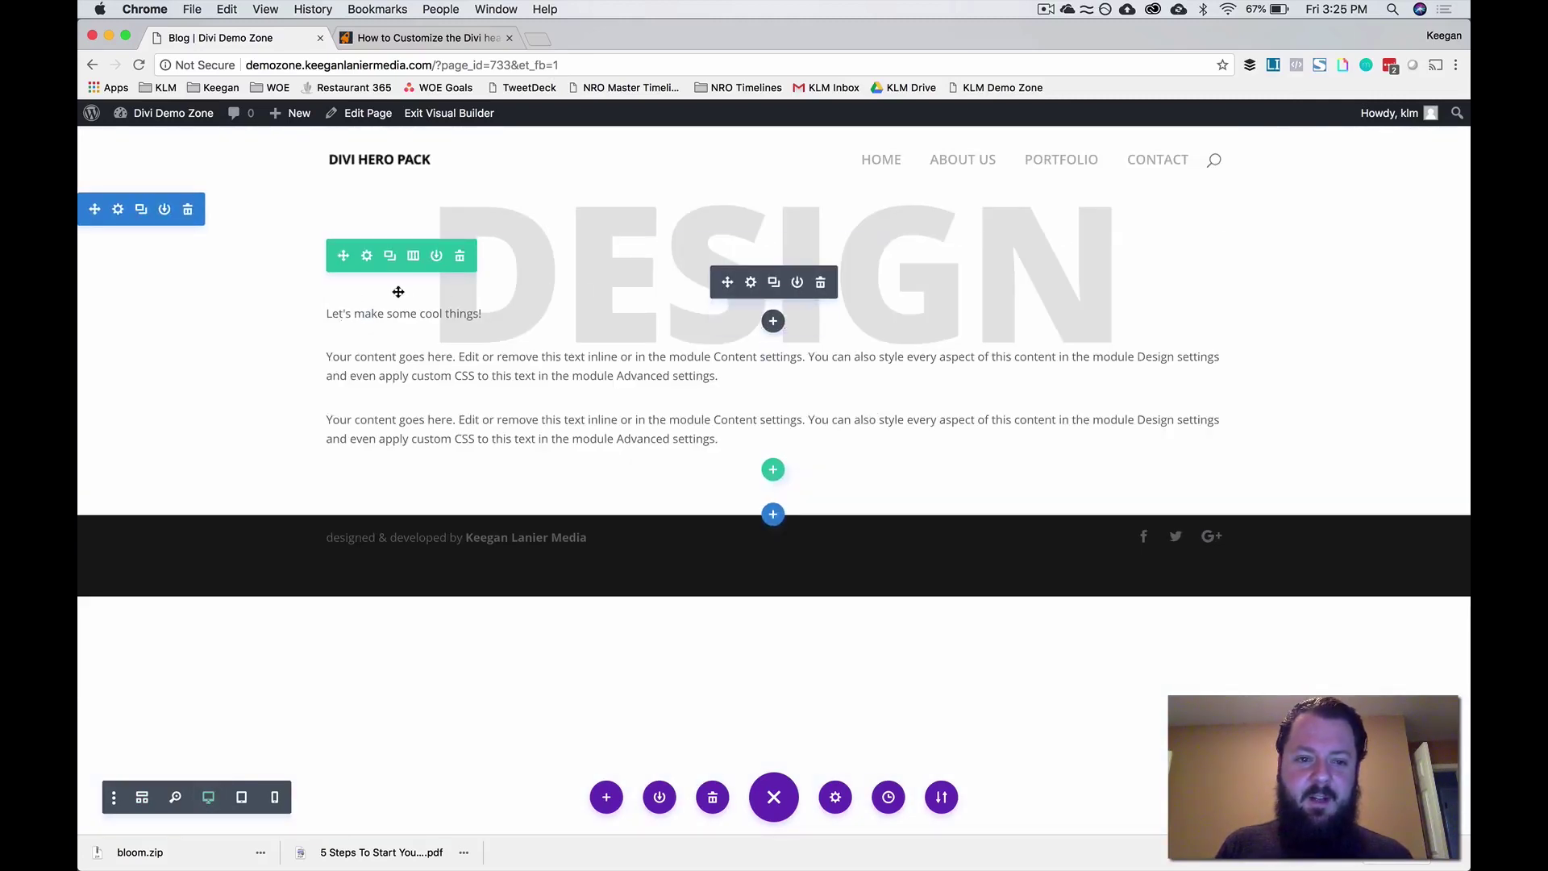
- Reopen the "Let's make some cool things!" module's design settings in desktop view and set its text font to Open Sans Bold
click(142, 797)
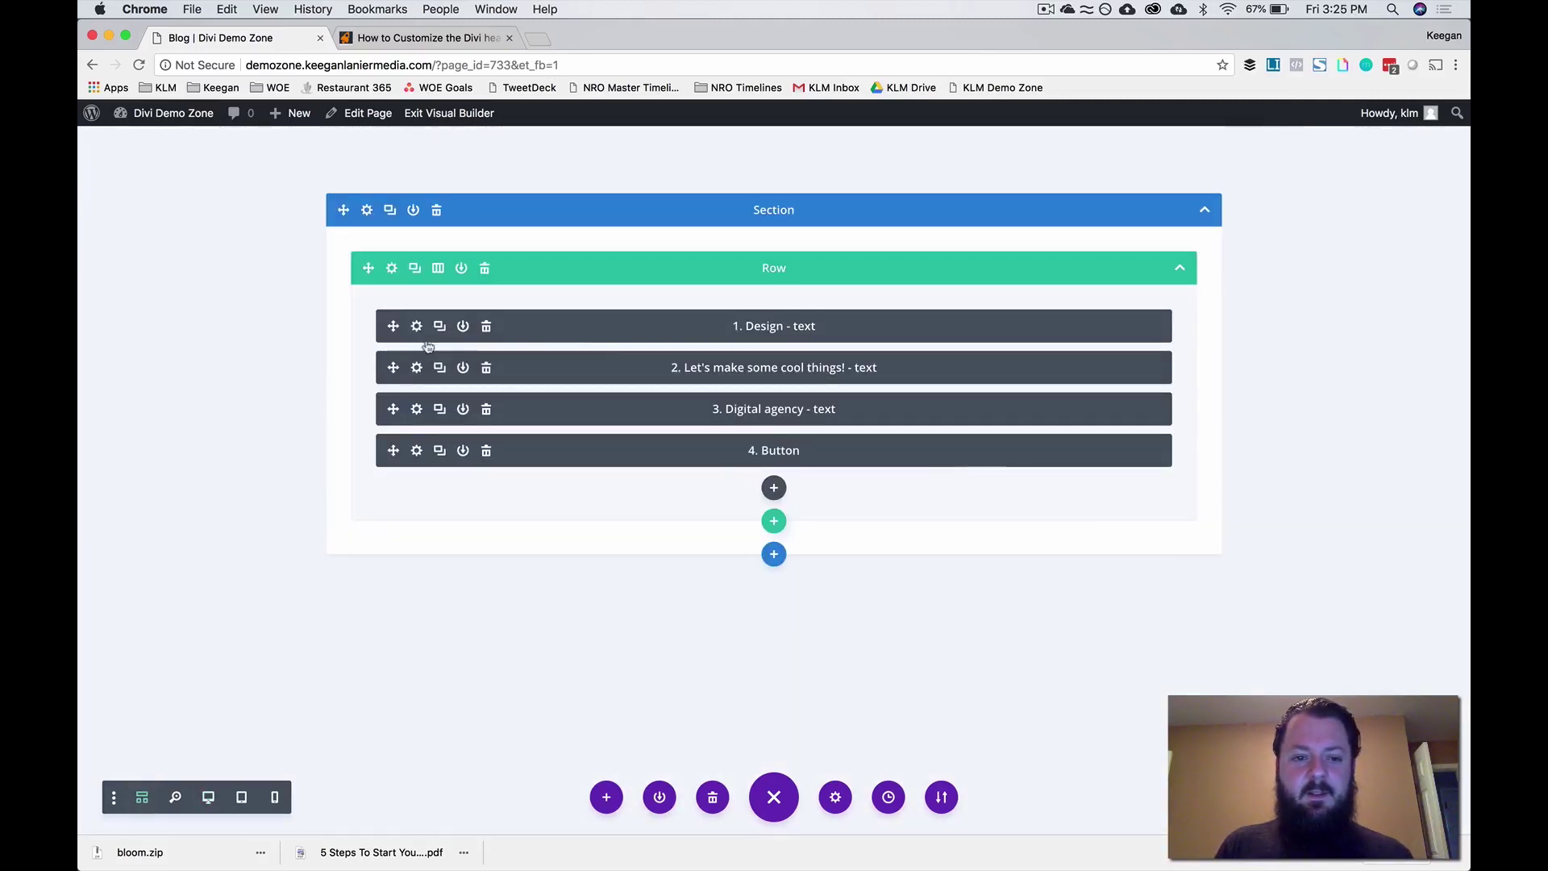
click(416, 368)
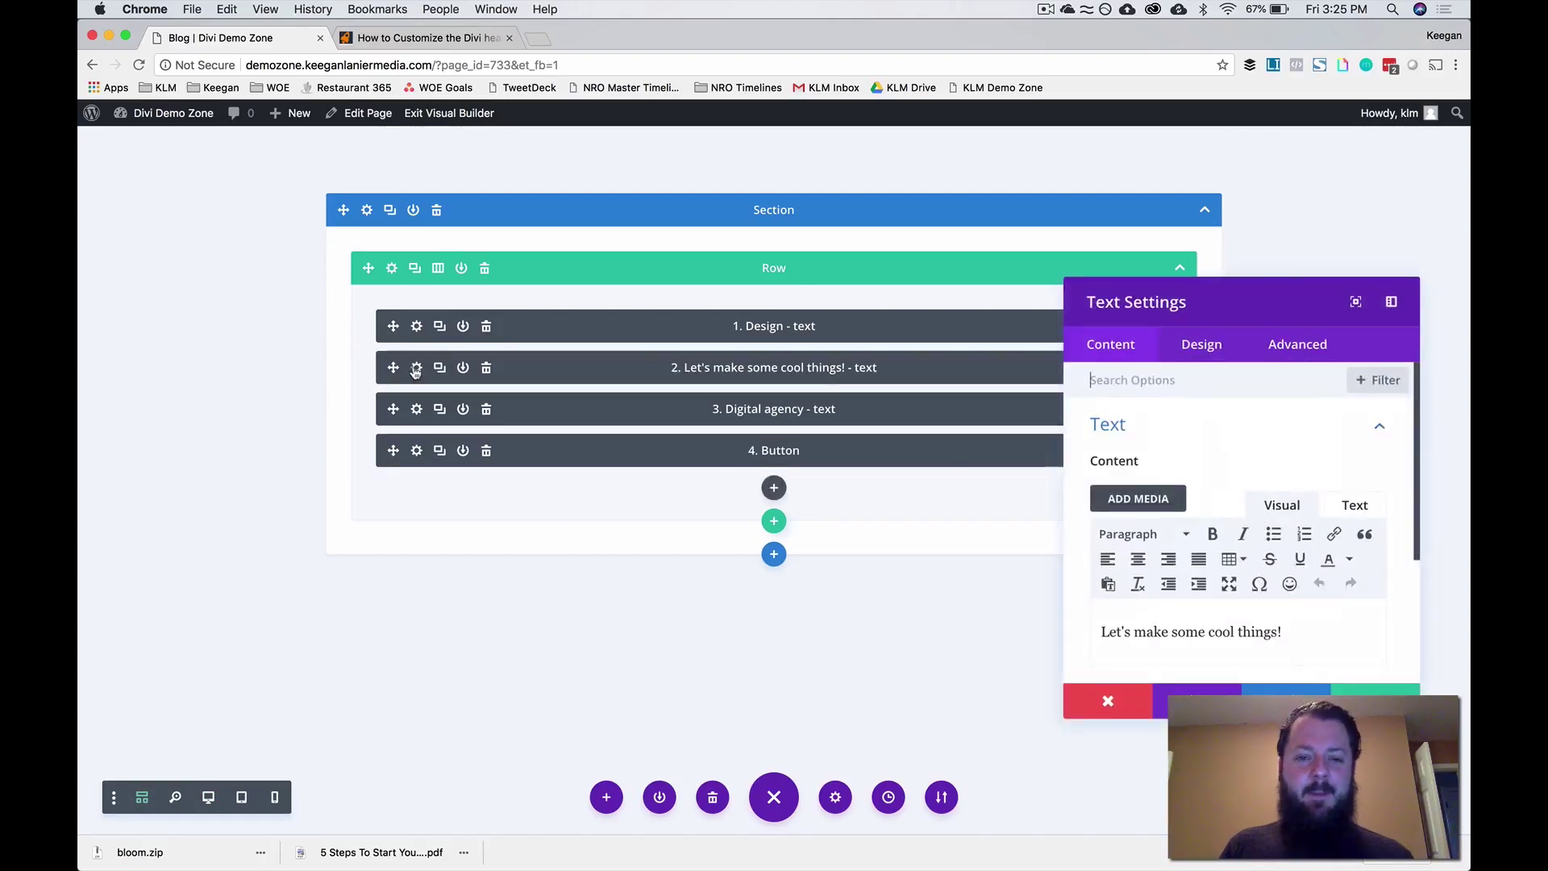
click(1209, 356)
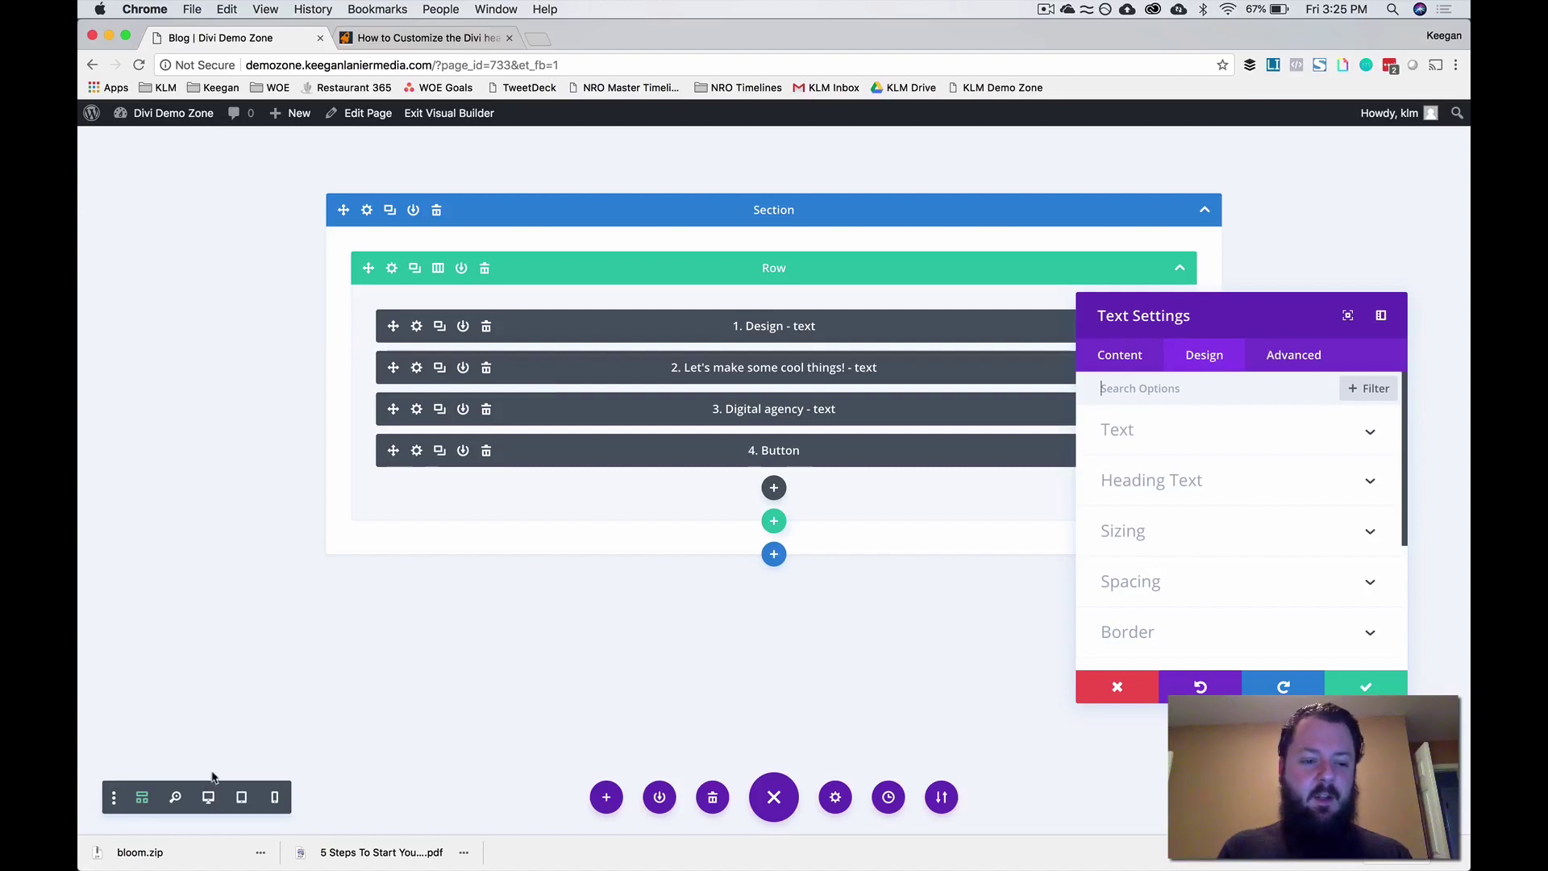
click(208, 797)
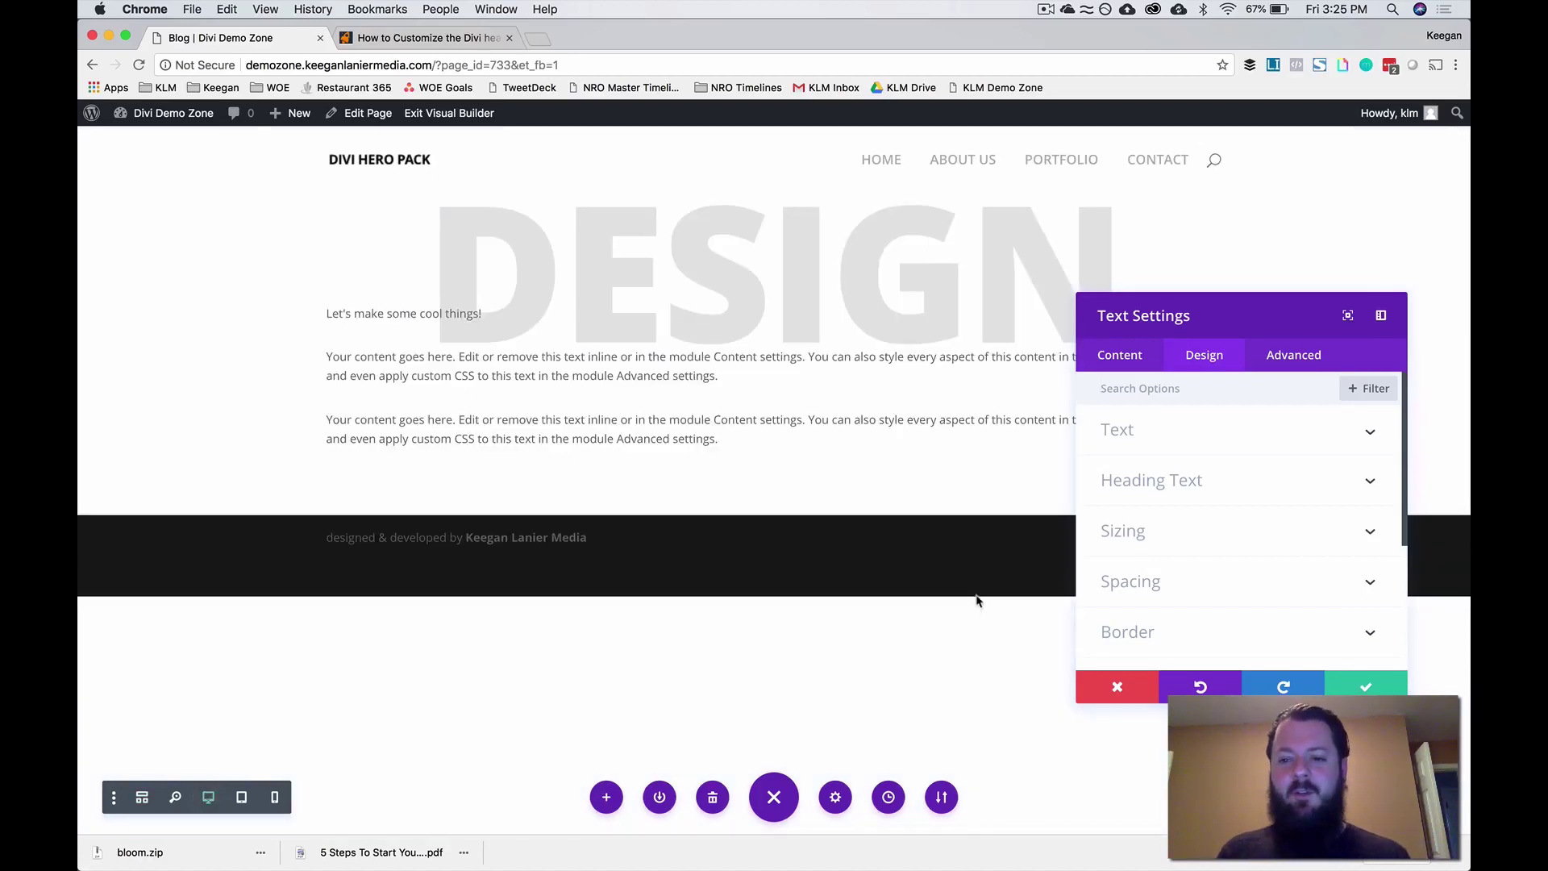
click(1255, 434)
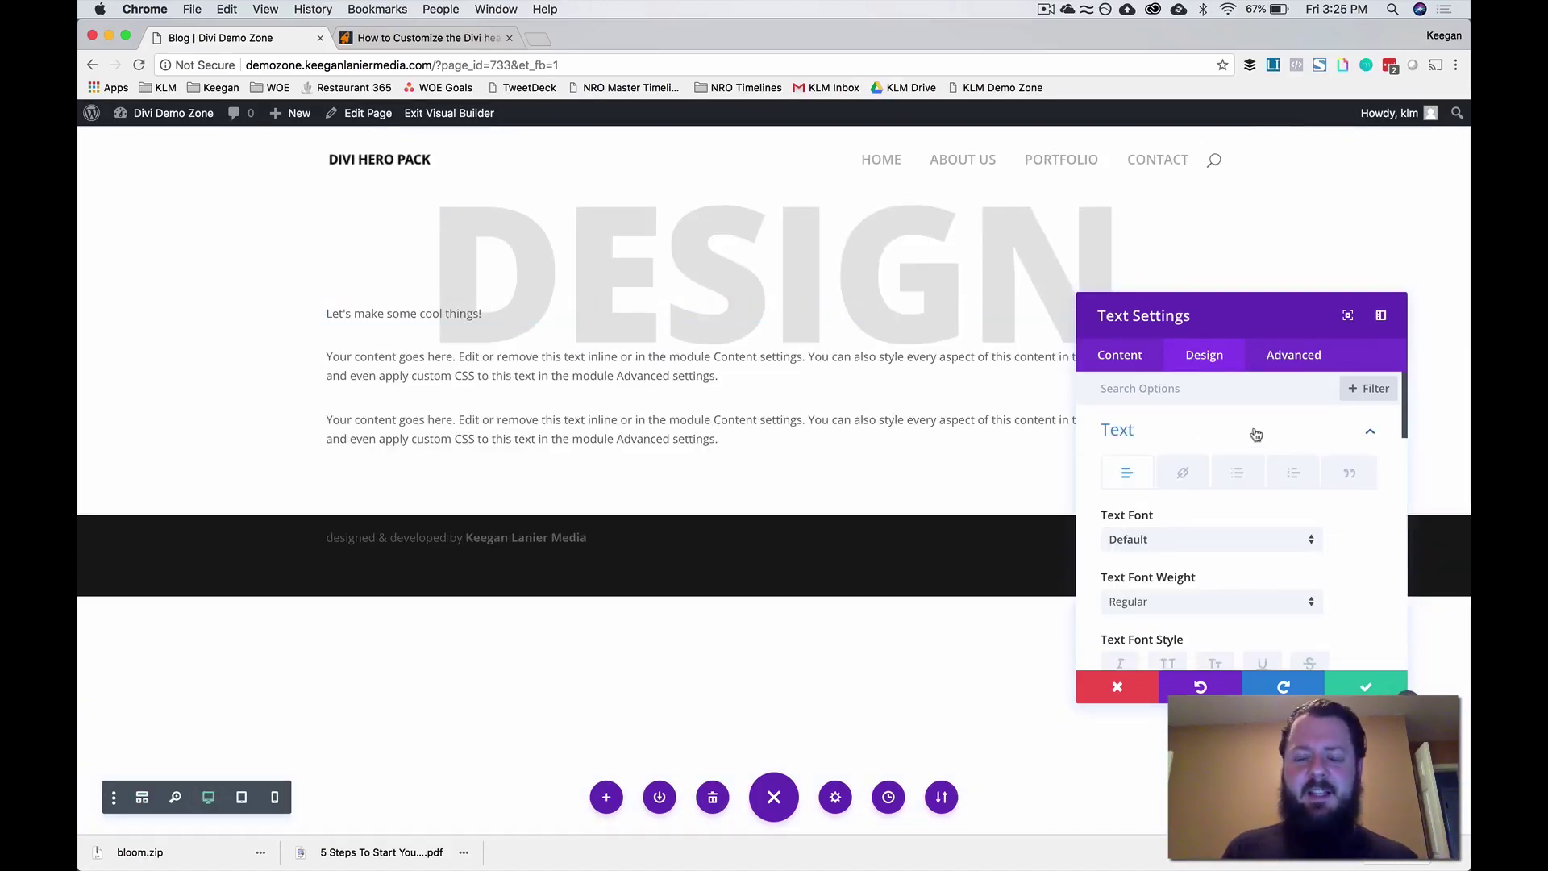
click(1189, 541)
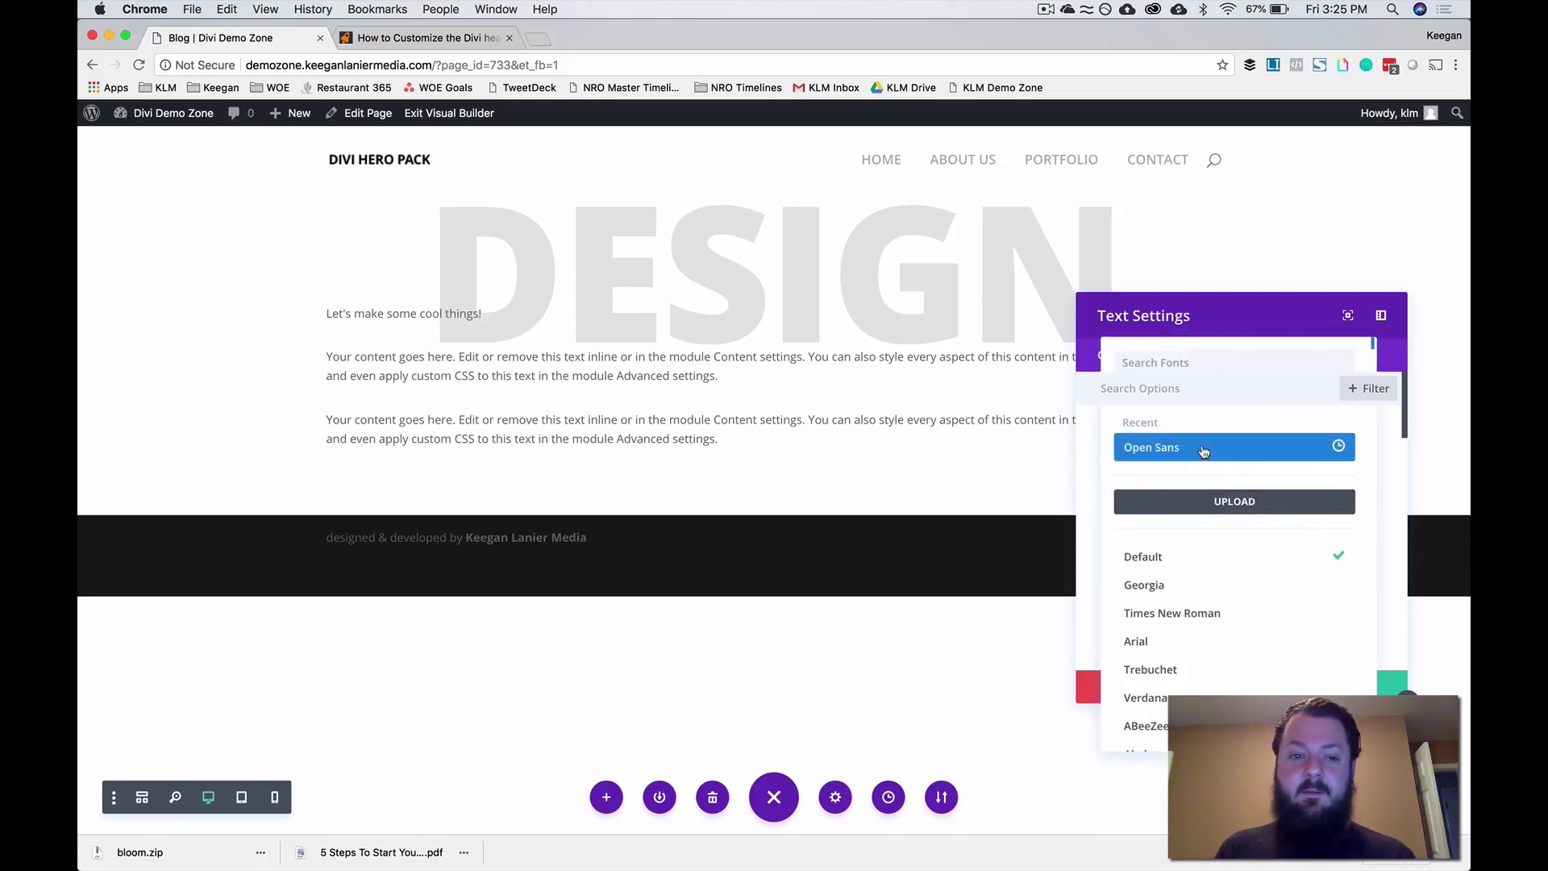
click(1201, 449)
scroll(1205, 486, down, 1)
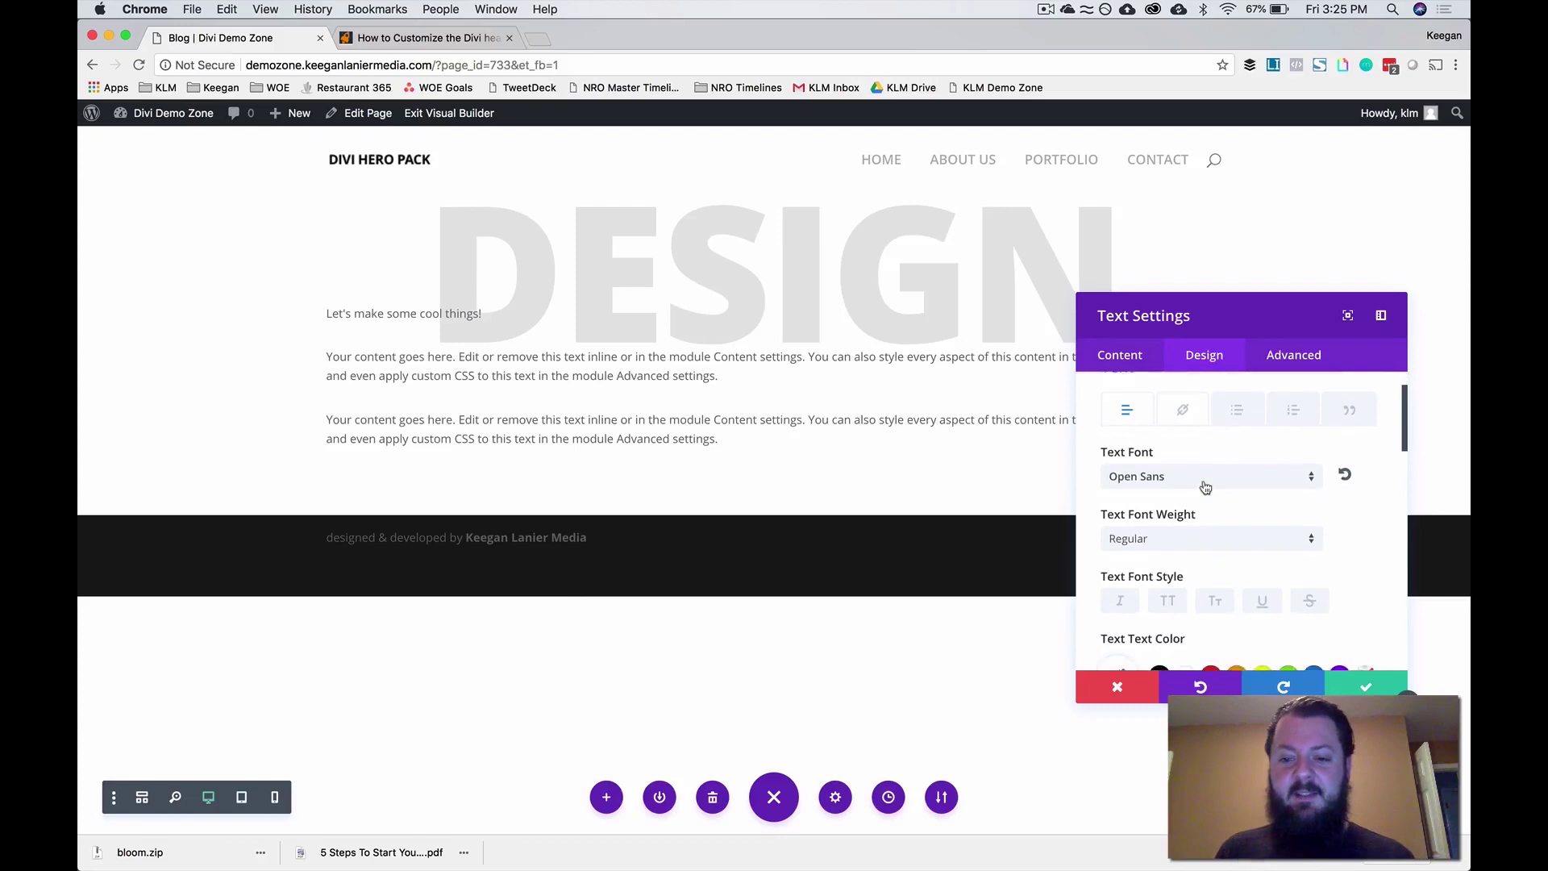
click(1161, 540)
click(1154, 646)
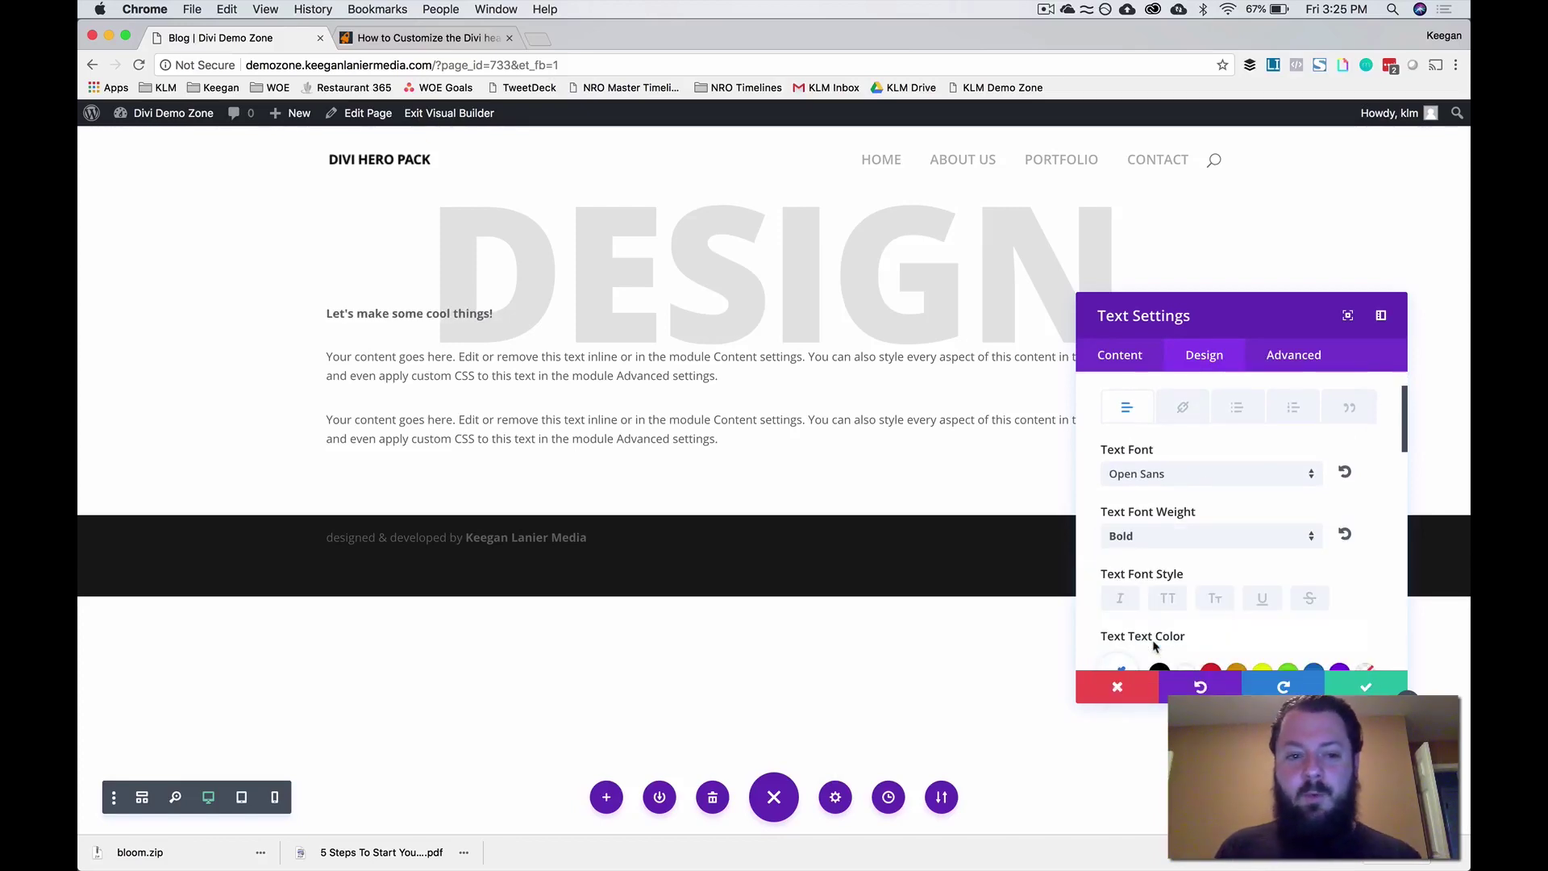
- Set the "Let's make some cool things!" text's size to 66px for desktop
scroll(1154, 646, down, 3)
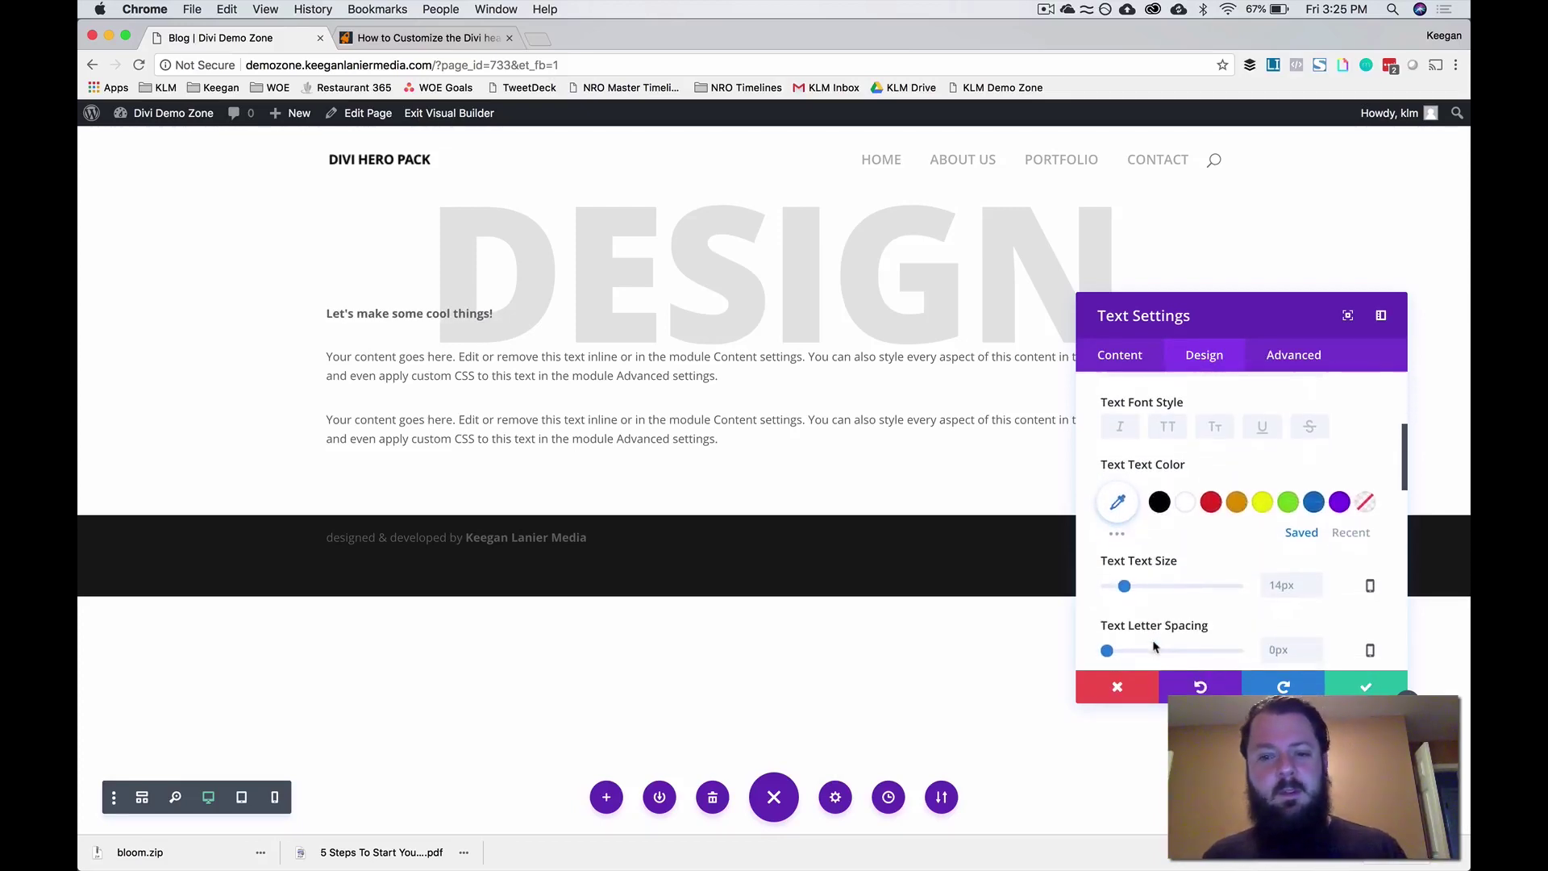
scroll(1153, 640, down, 1)
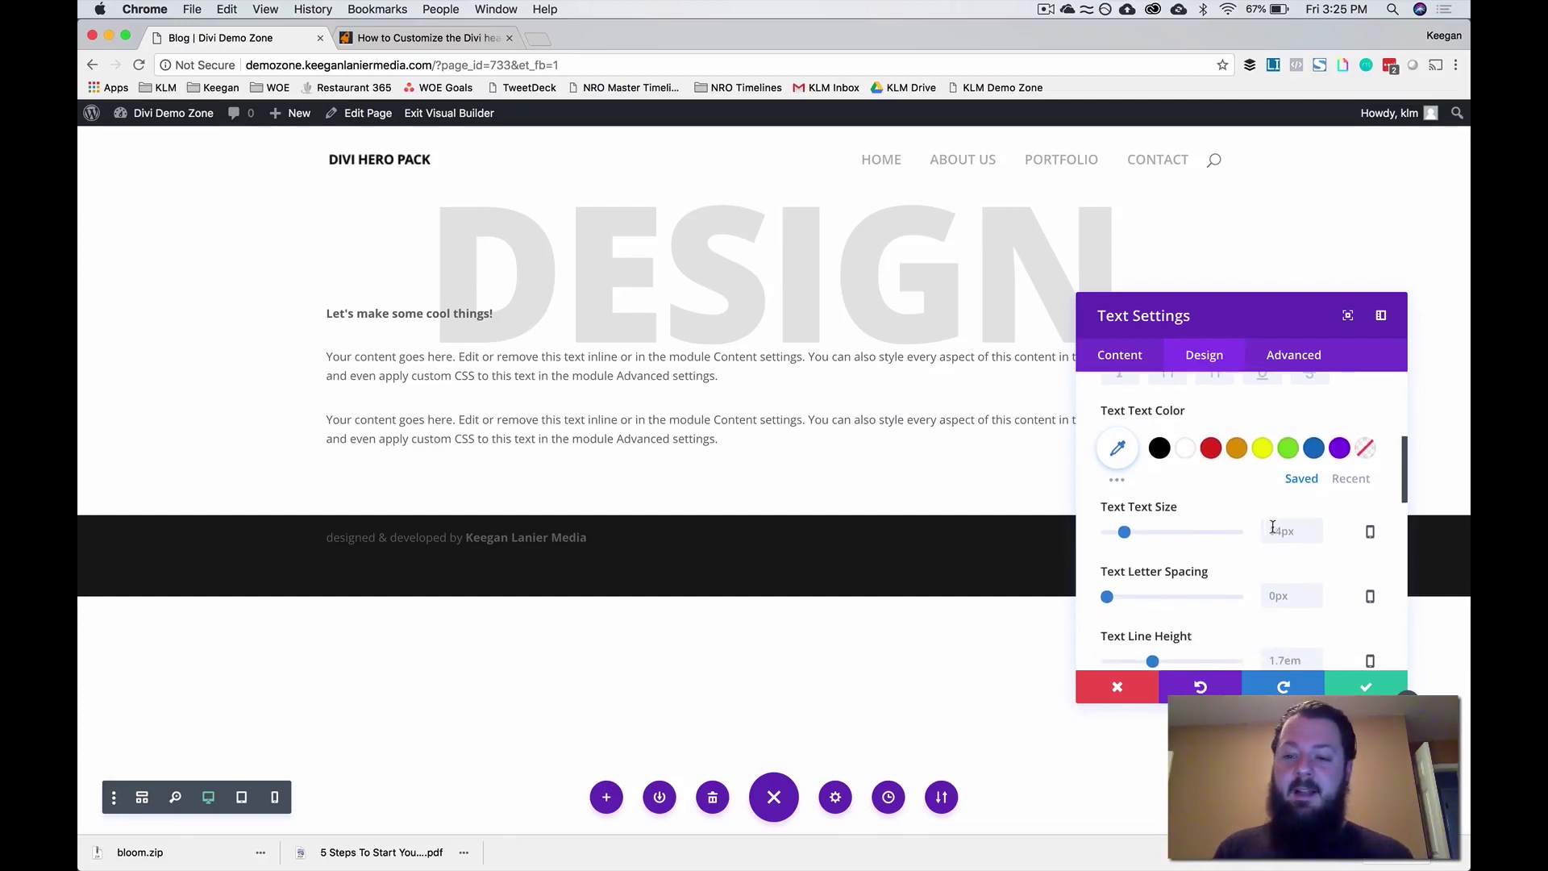
click(1280, 531)
text(66)
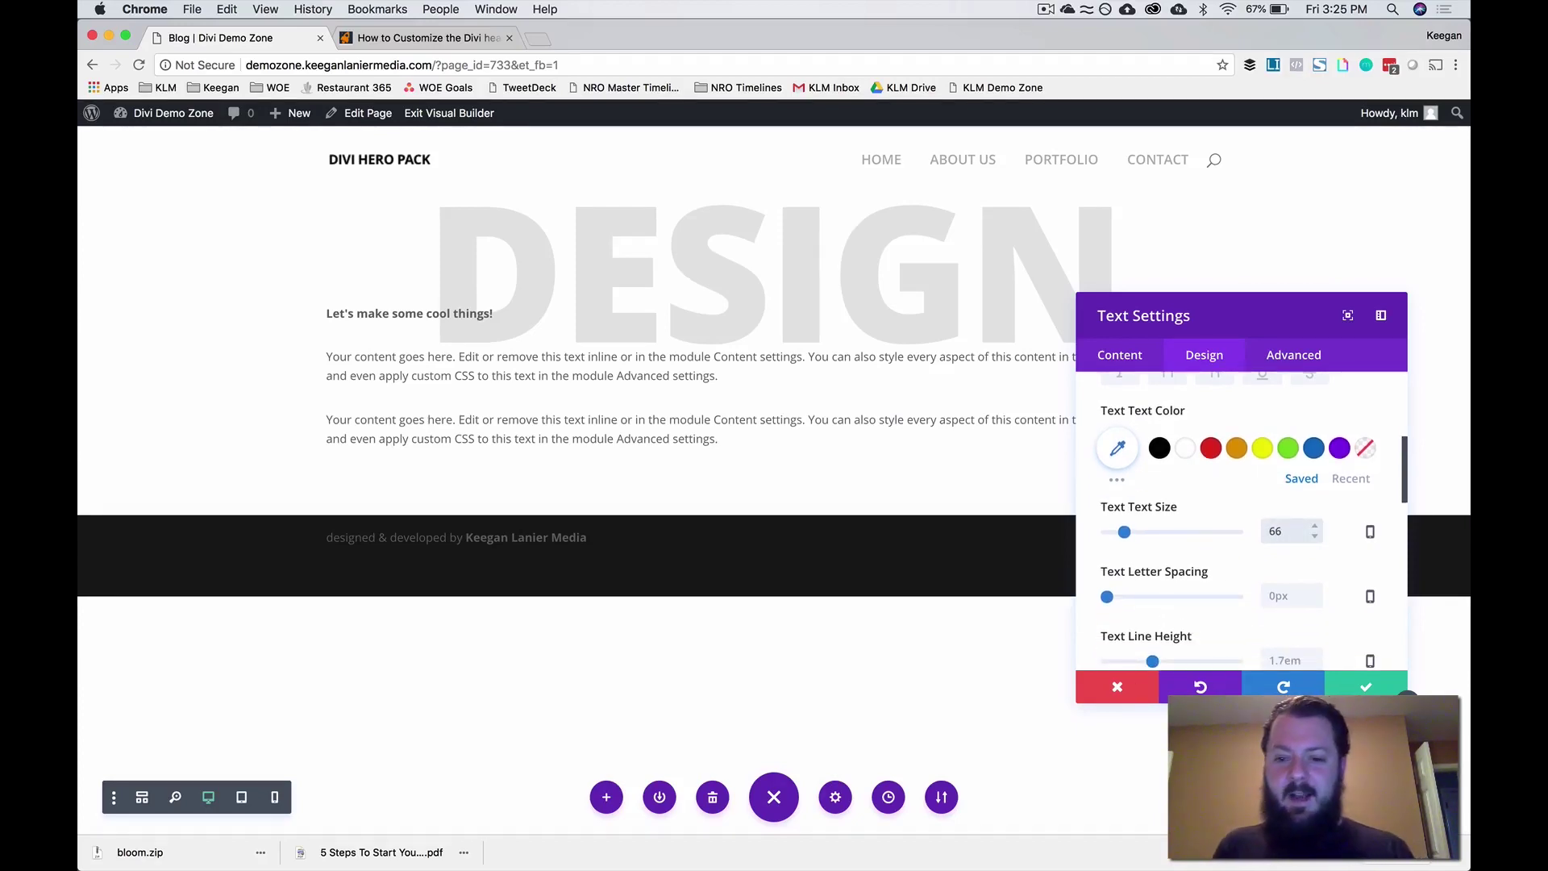
text(px)
- Enable responsive text sizes for the "Let's make some cool things!" text and set the tablet size to 40px
click(1369, 531)
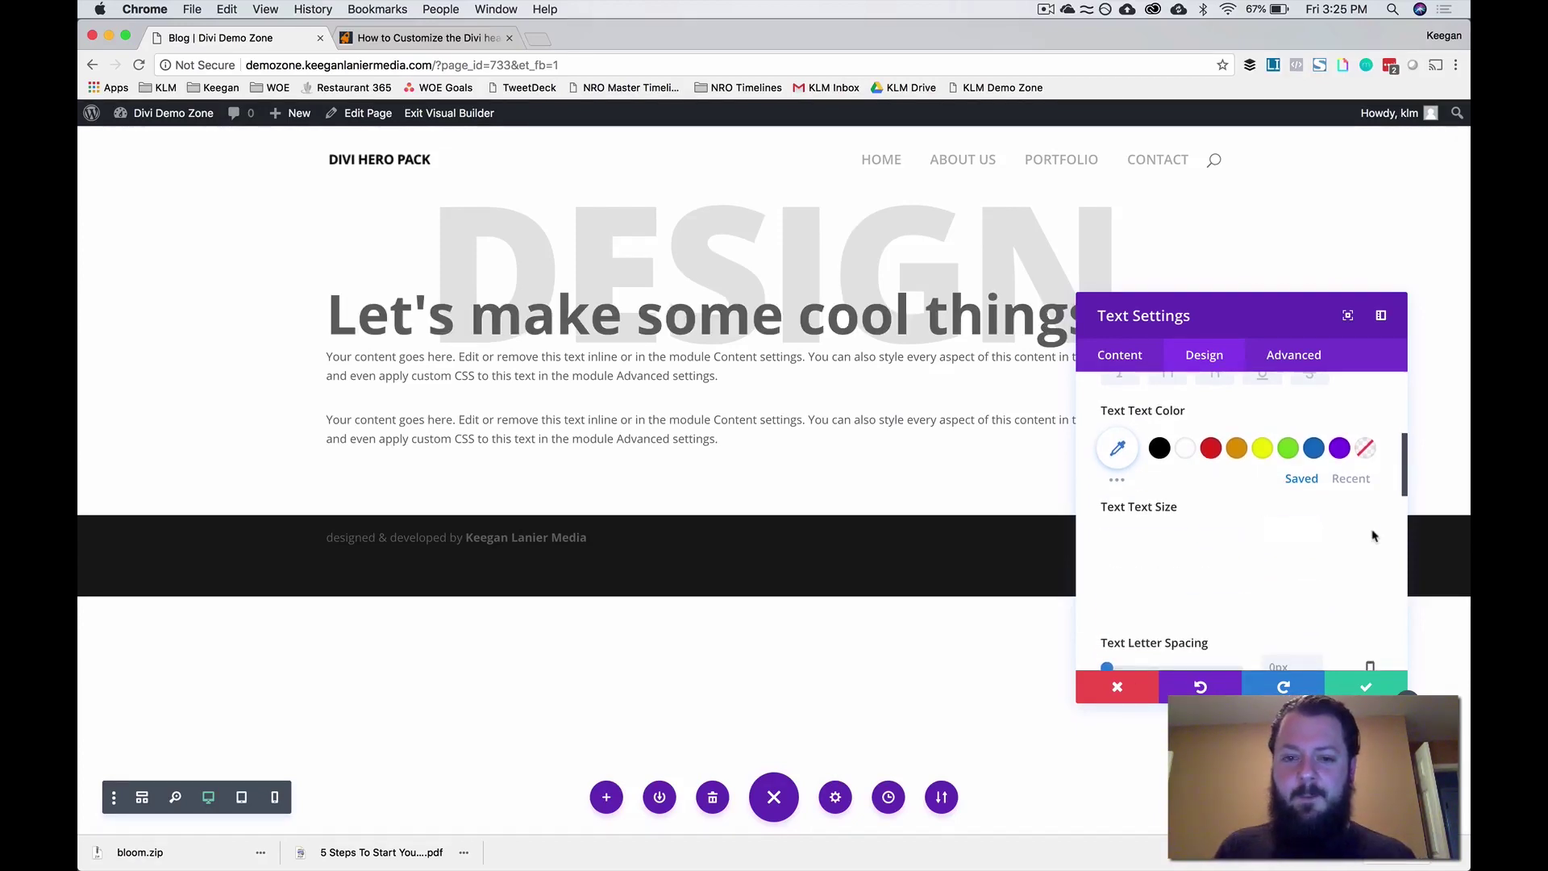
click(1210, 543)
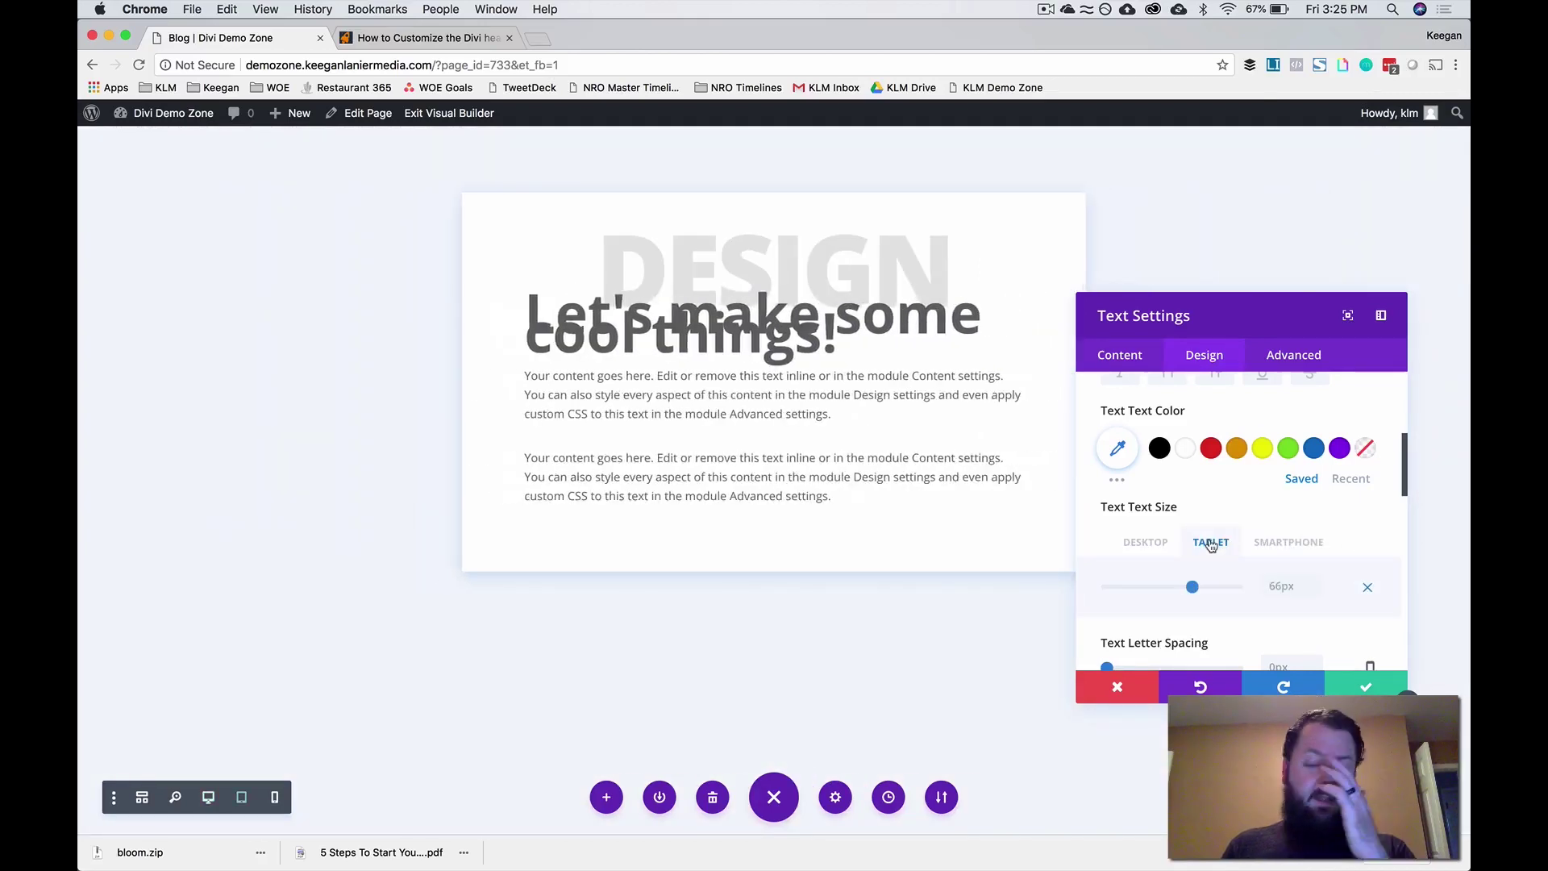
click(1282, 588)
text(45)
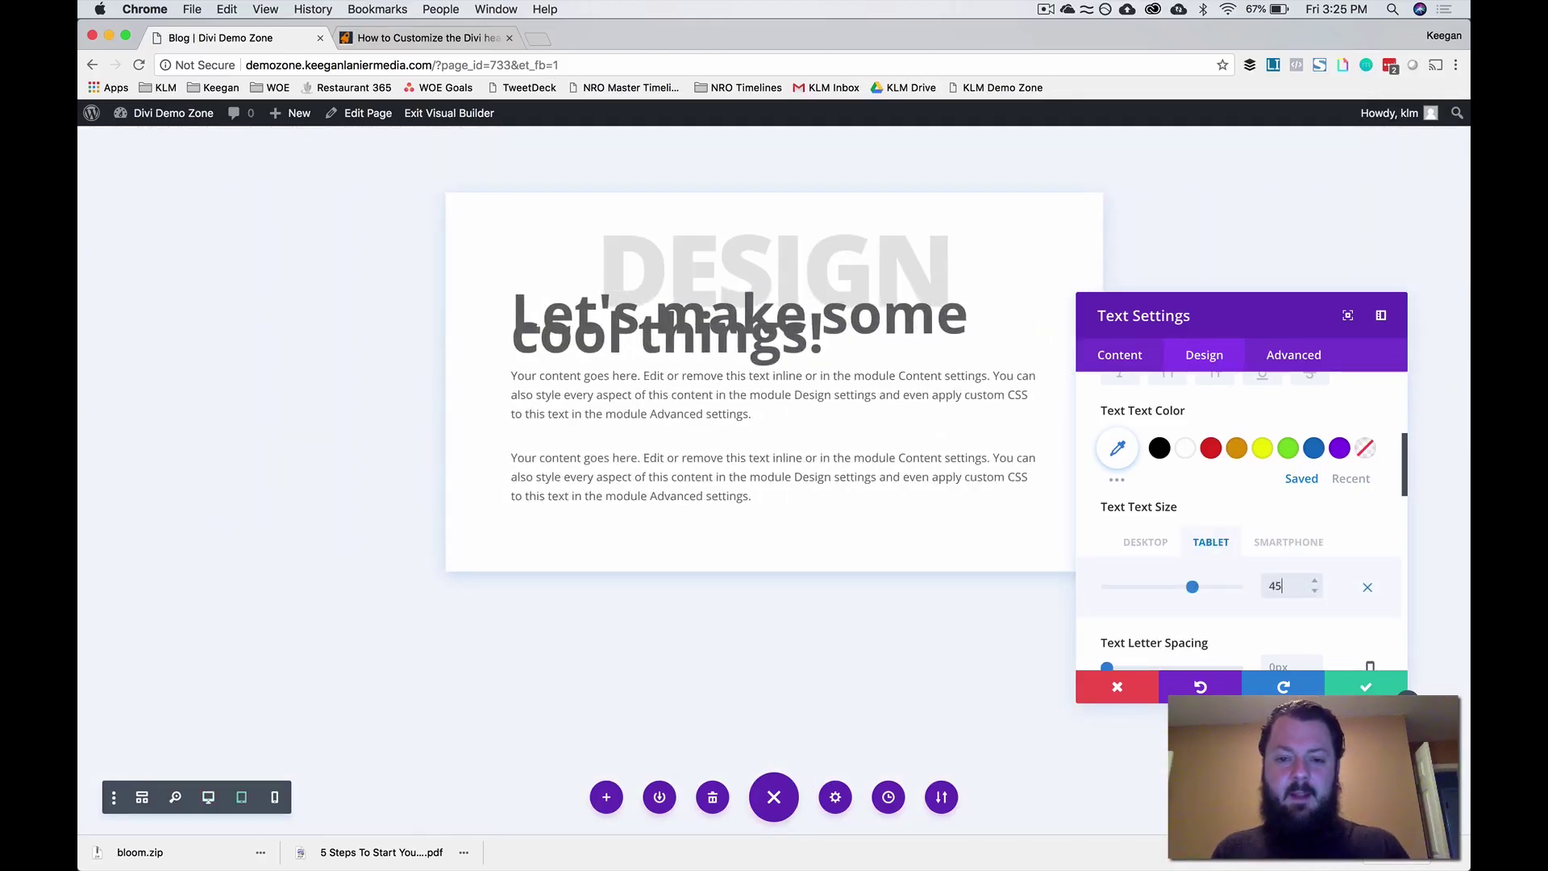
text(px)
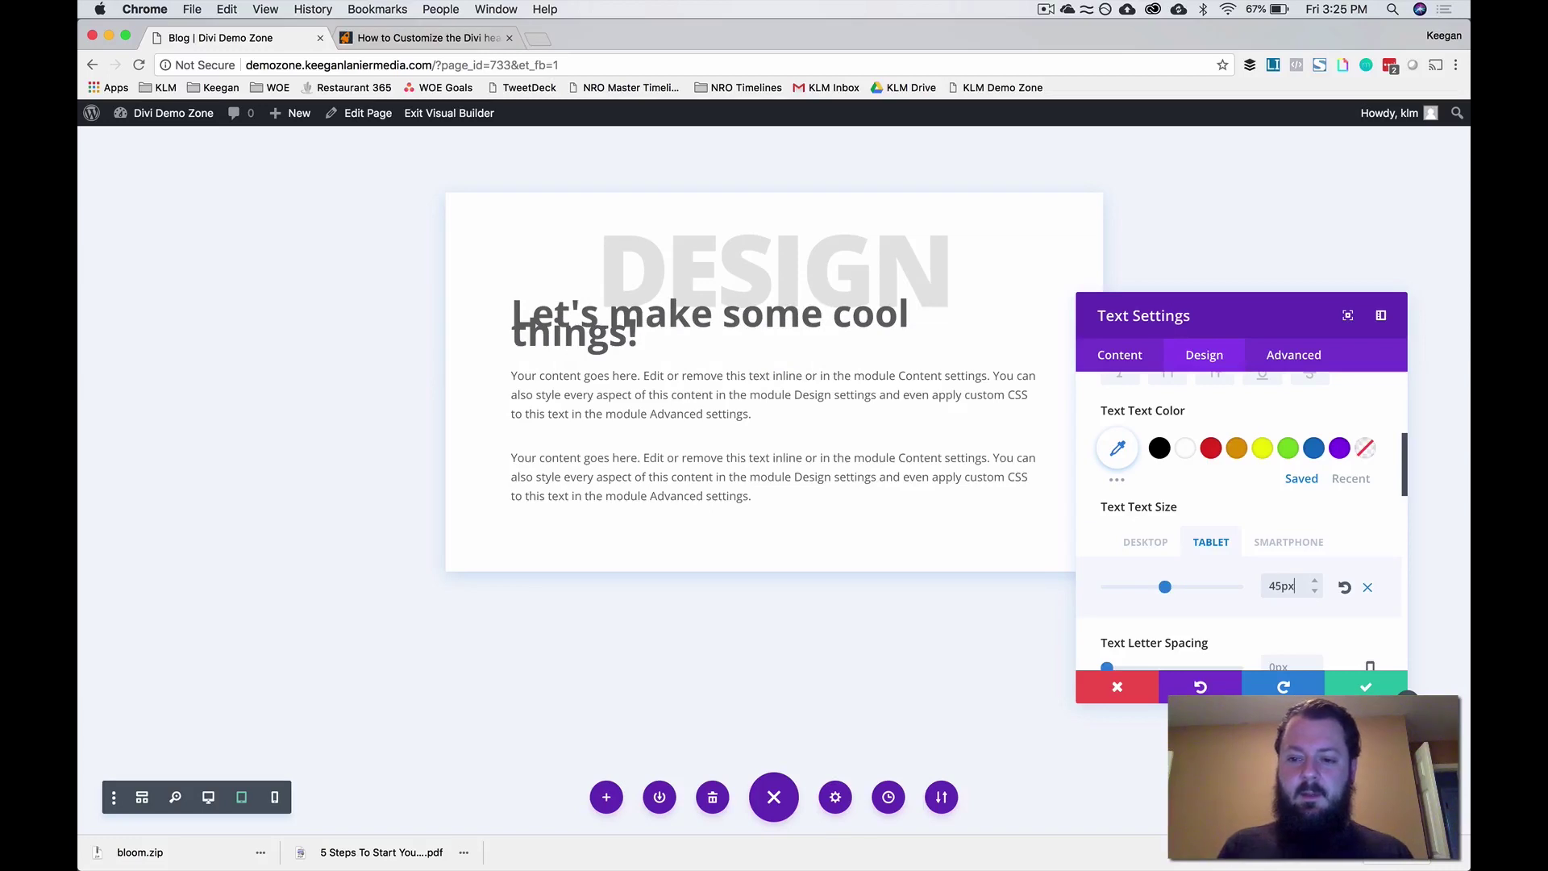
key(BackSpace)
text(0)
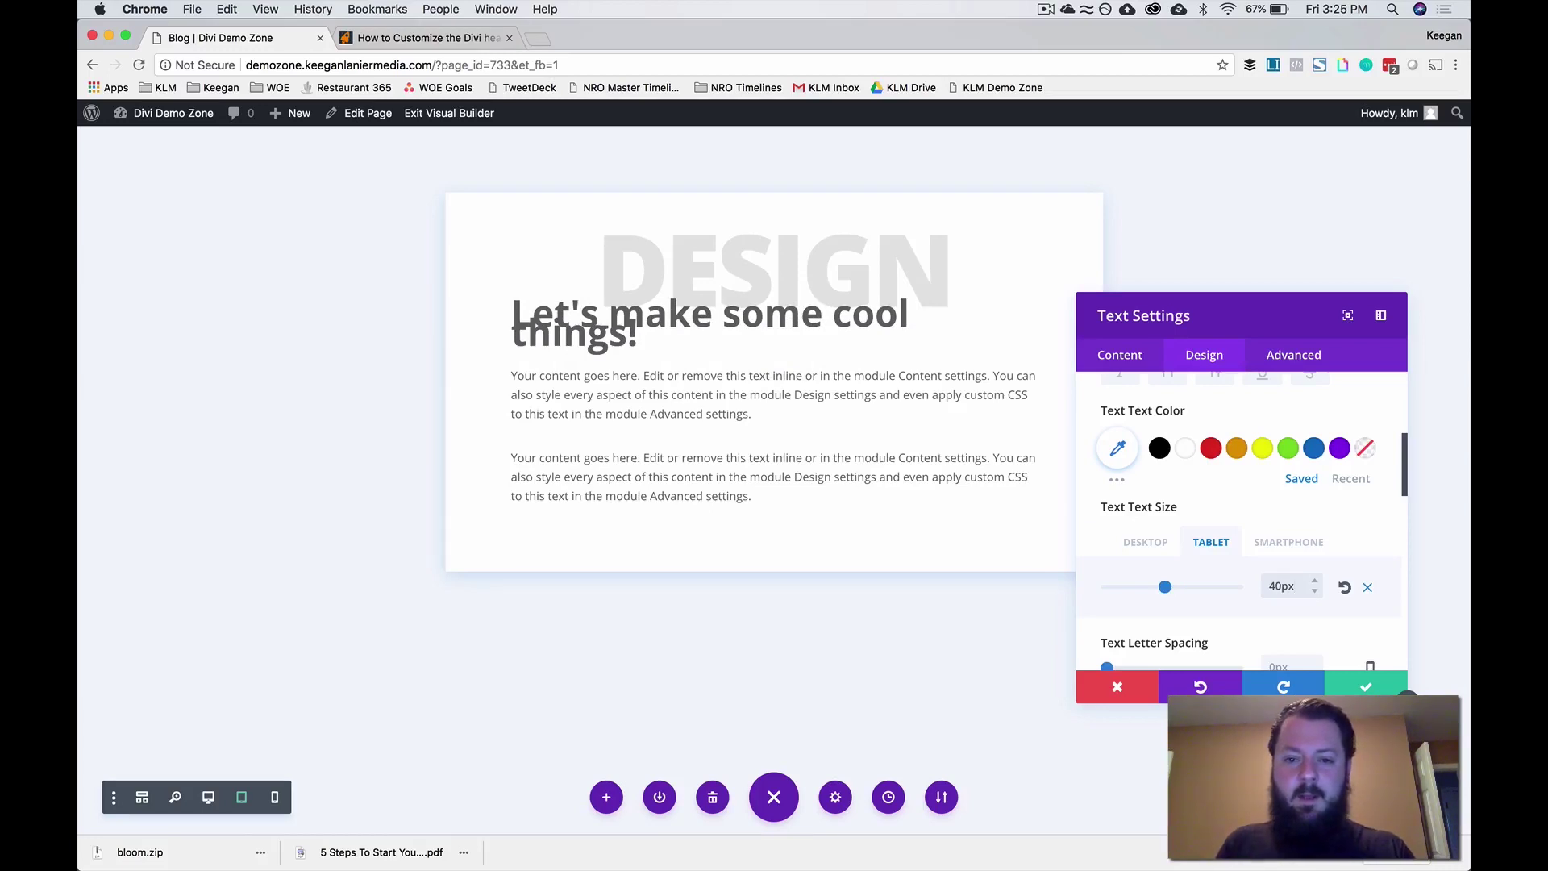
- Reduce the "Let's make some cool things!" text's smartphone size to 24px
click(1283, 545)
click(1283, 583)
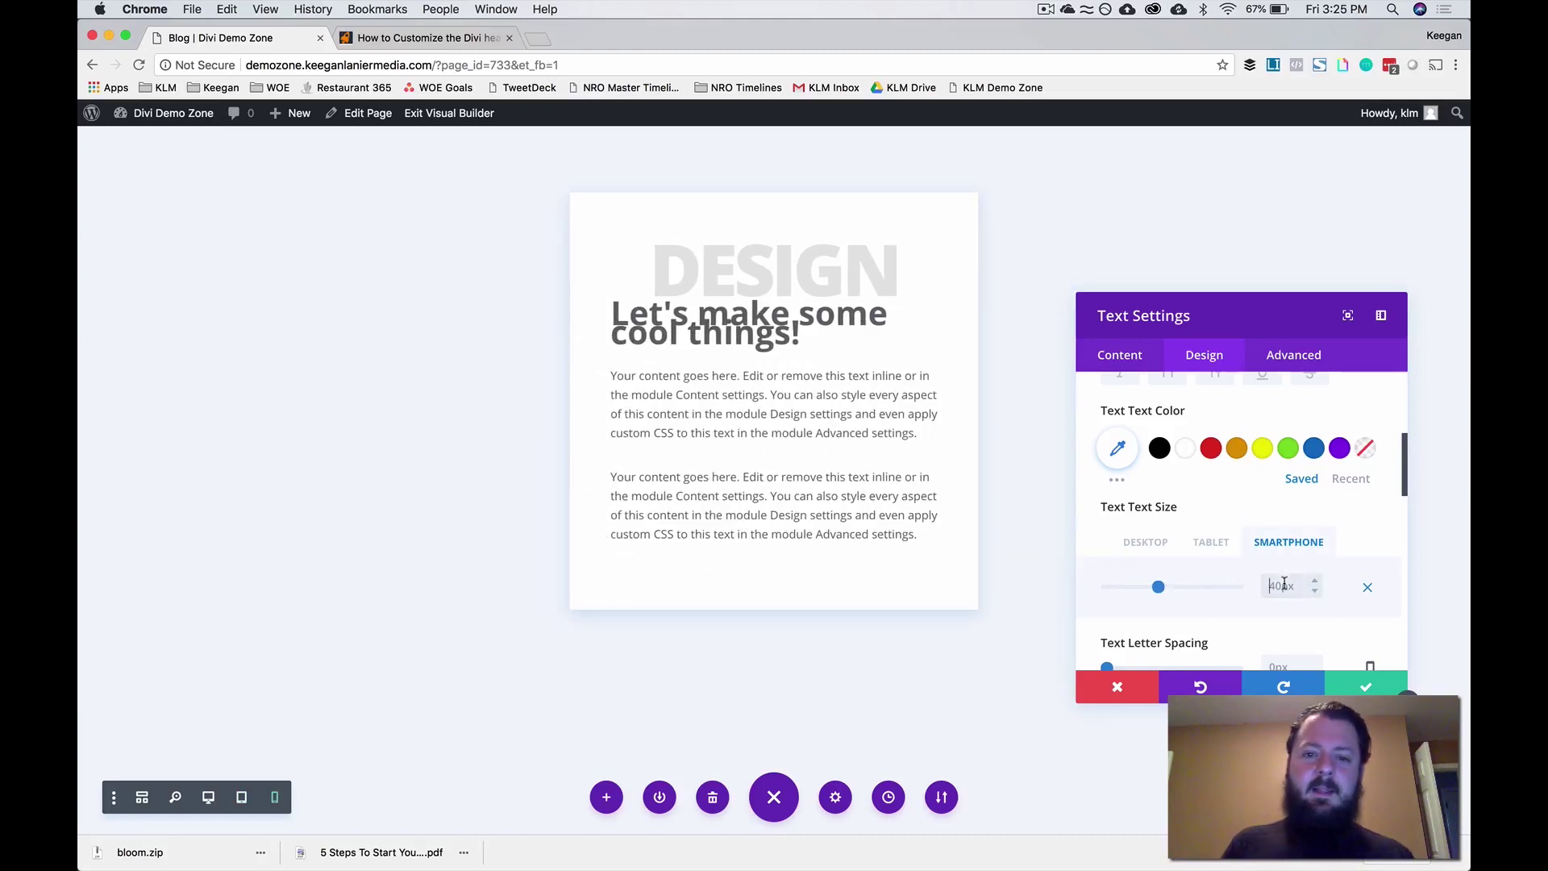
text(40)
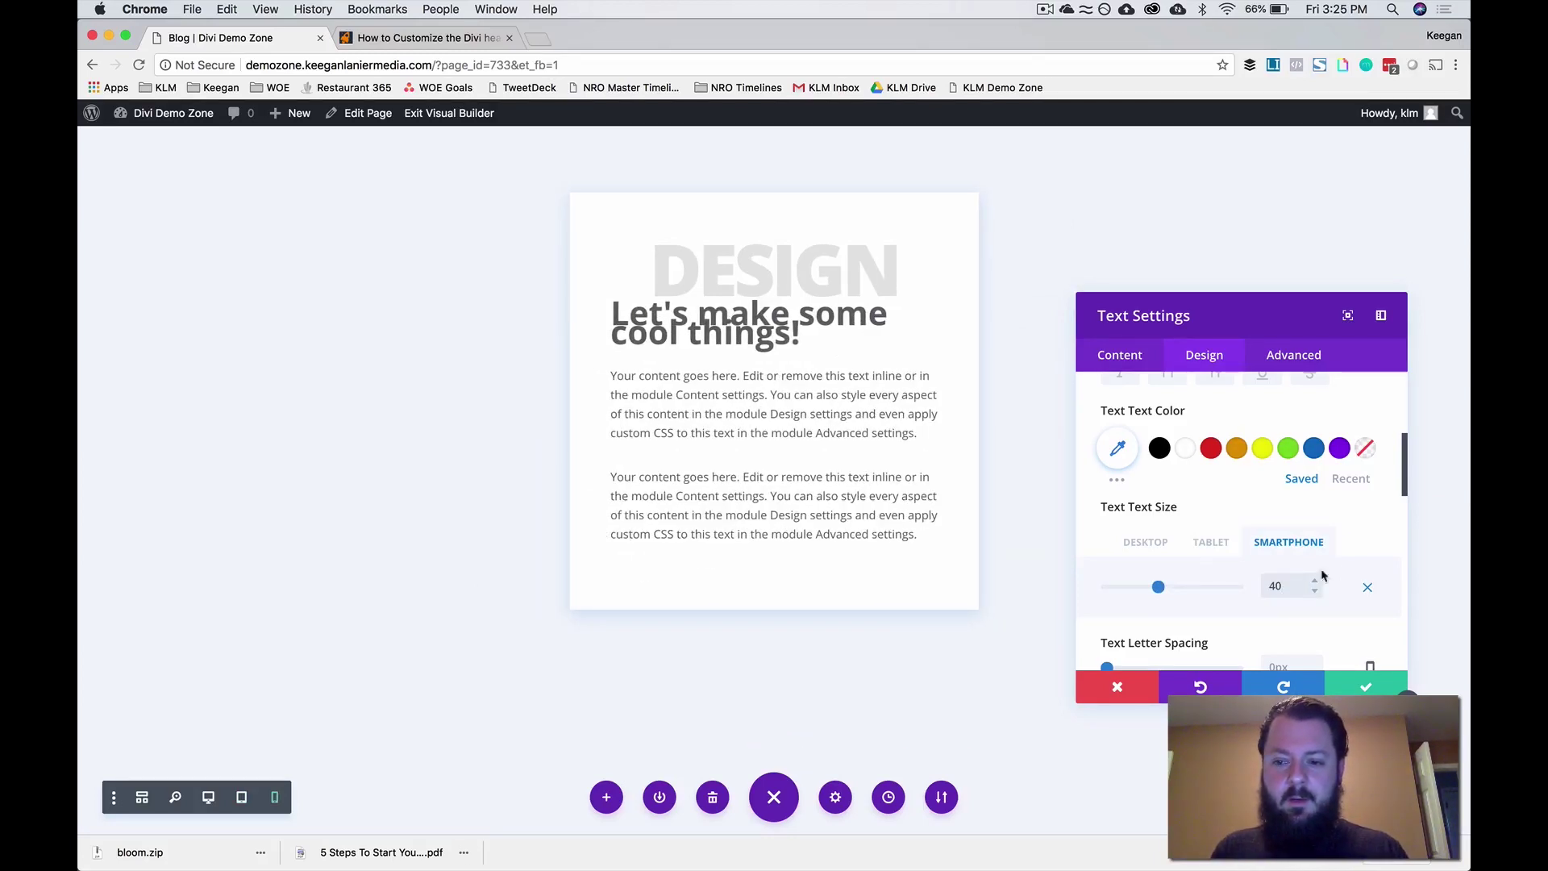
click(1160, 588)
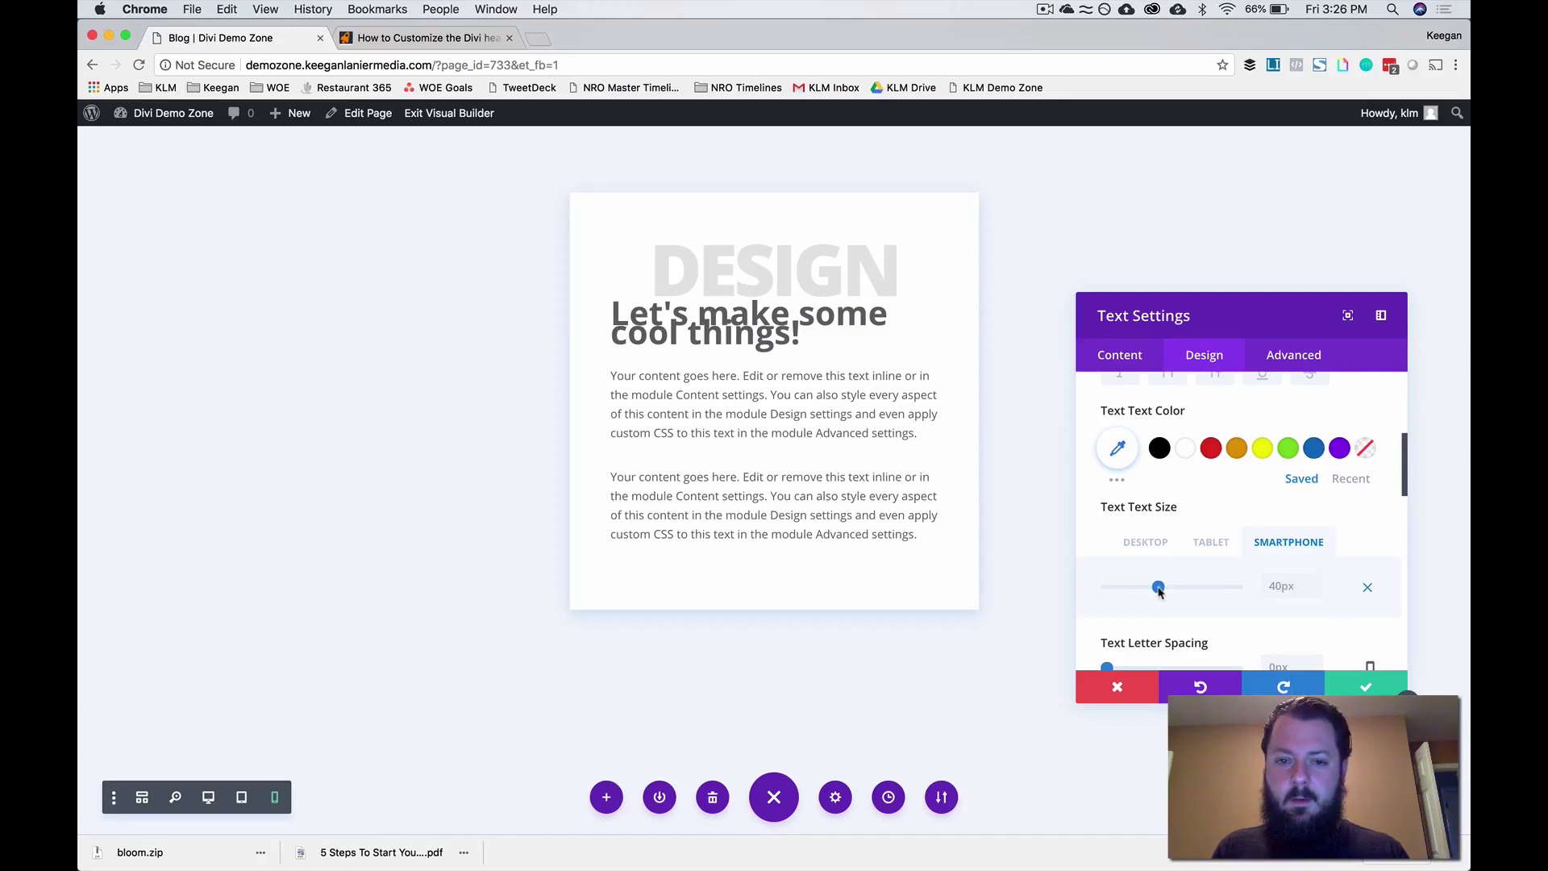
drag(1159, 591, 1138, 591)
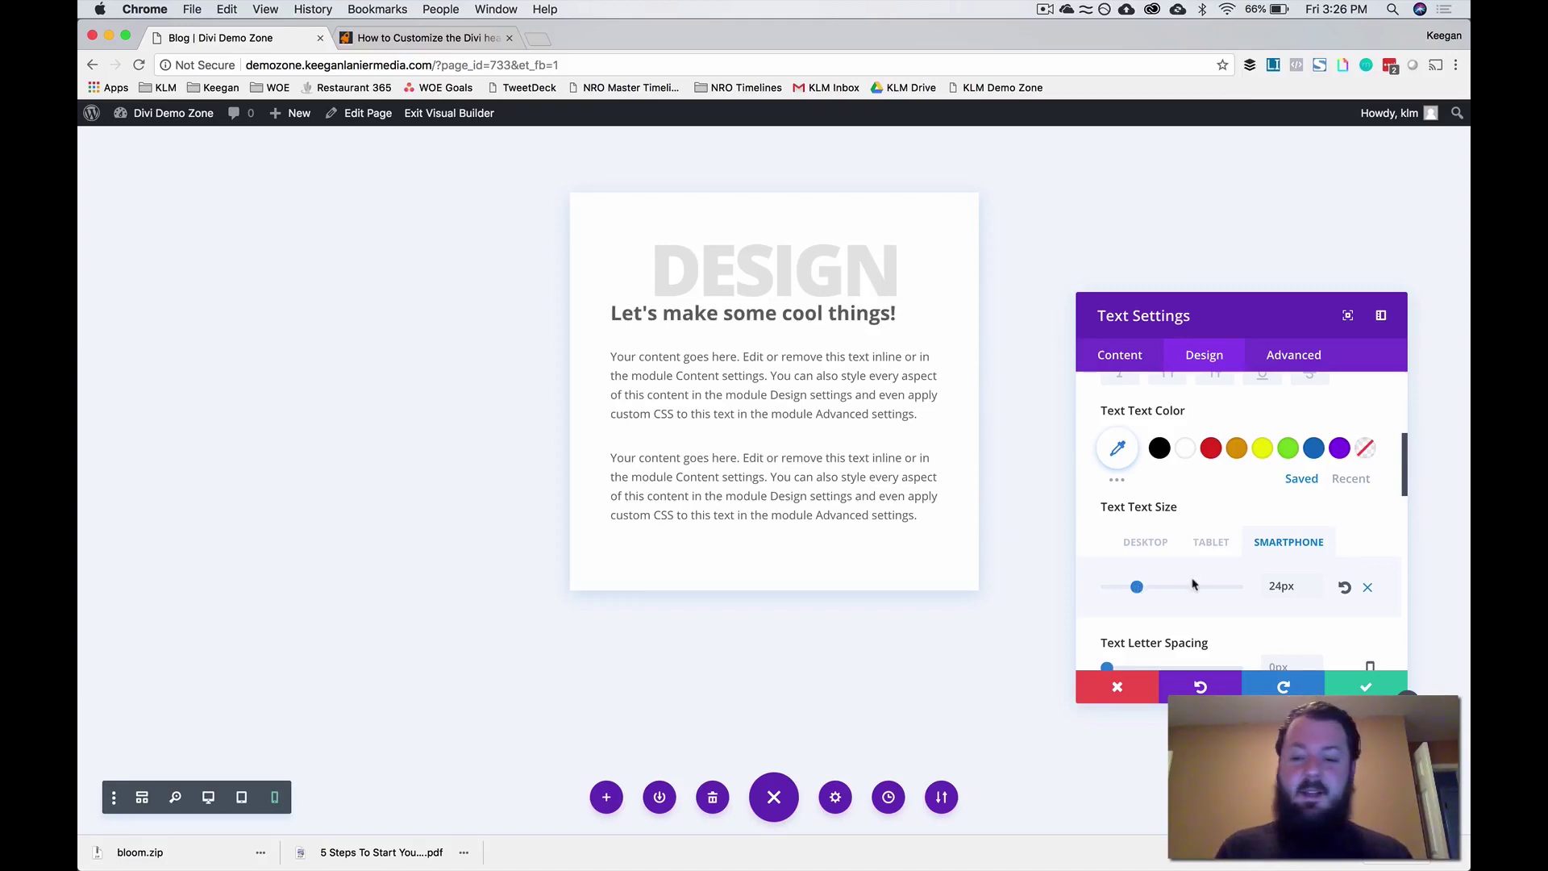
- Set the "Let's make some cool things!" text's color to black
scroll(1182, 588, down, 2)
scroll(1183, 591, up, 3)
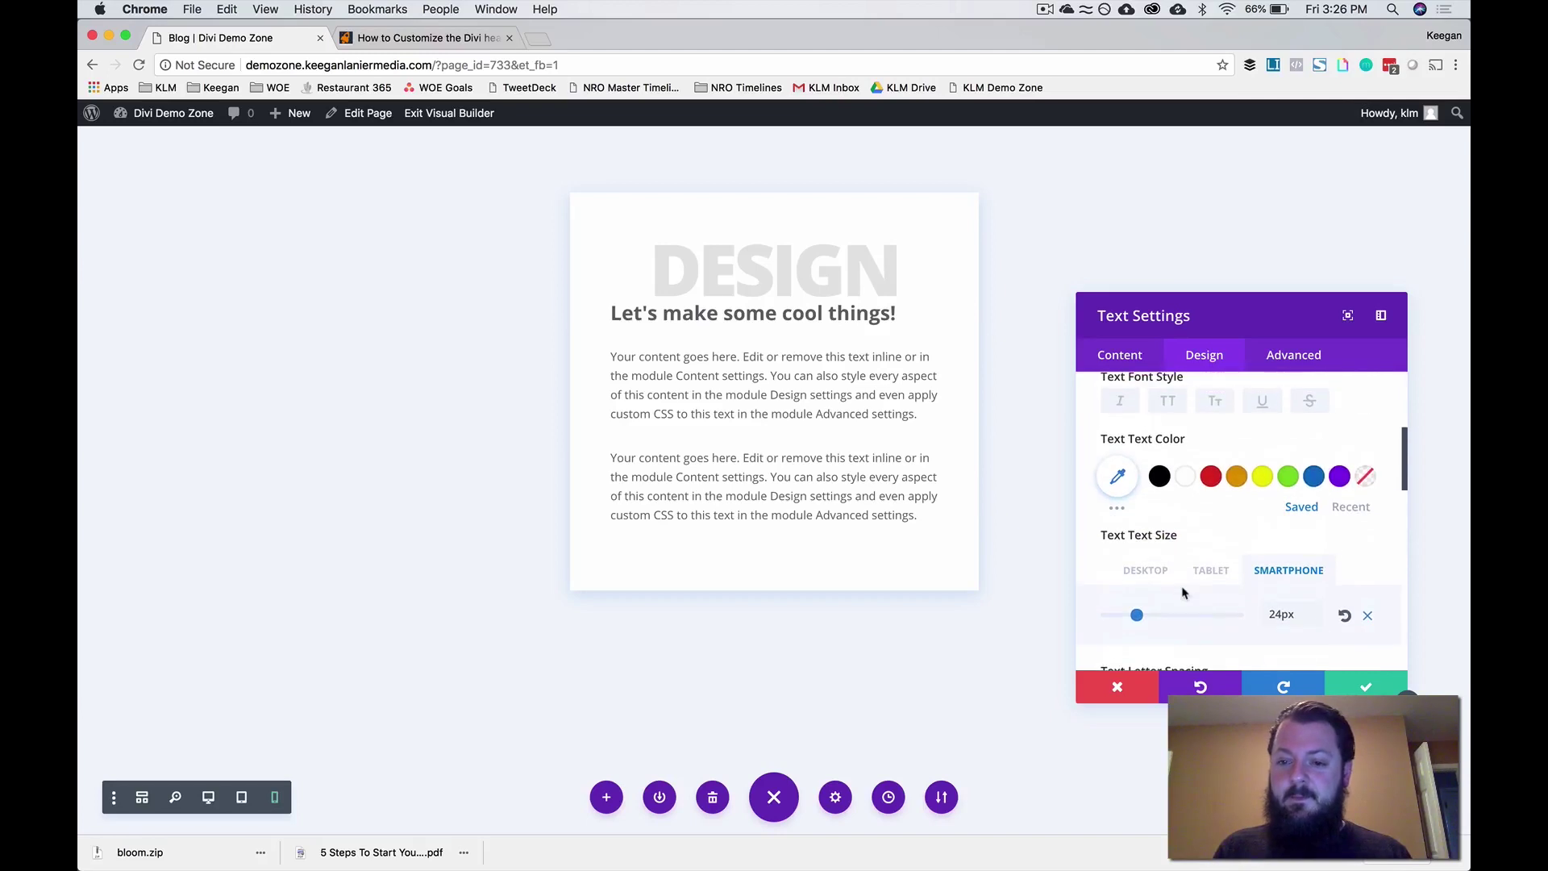
click(1160, 482)
scroll(1187, 544, down, 3)
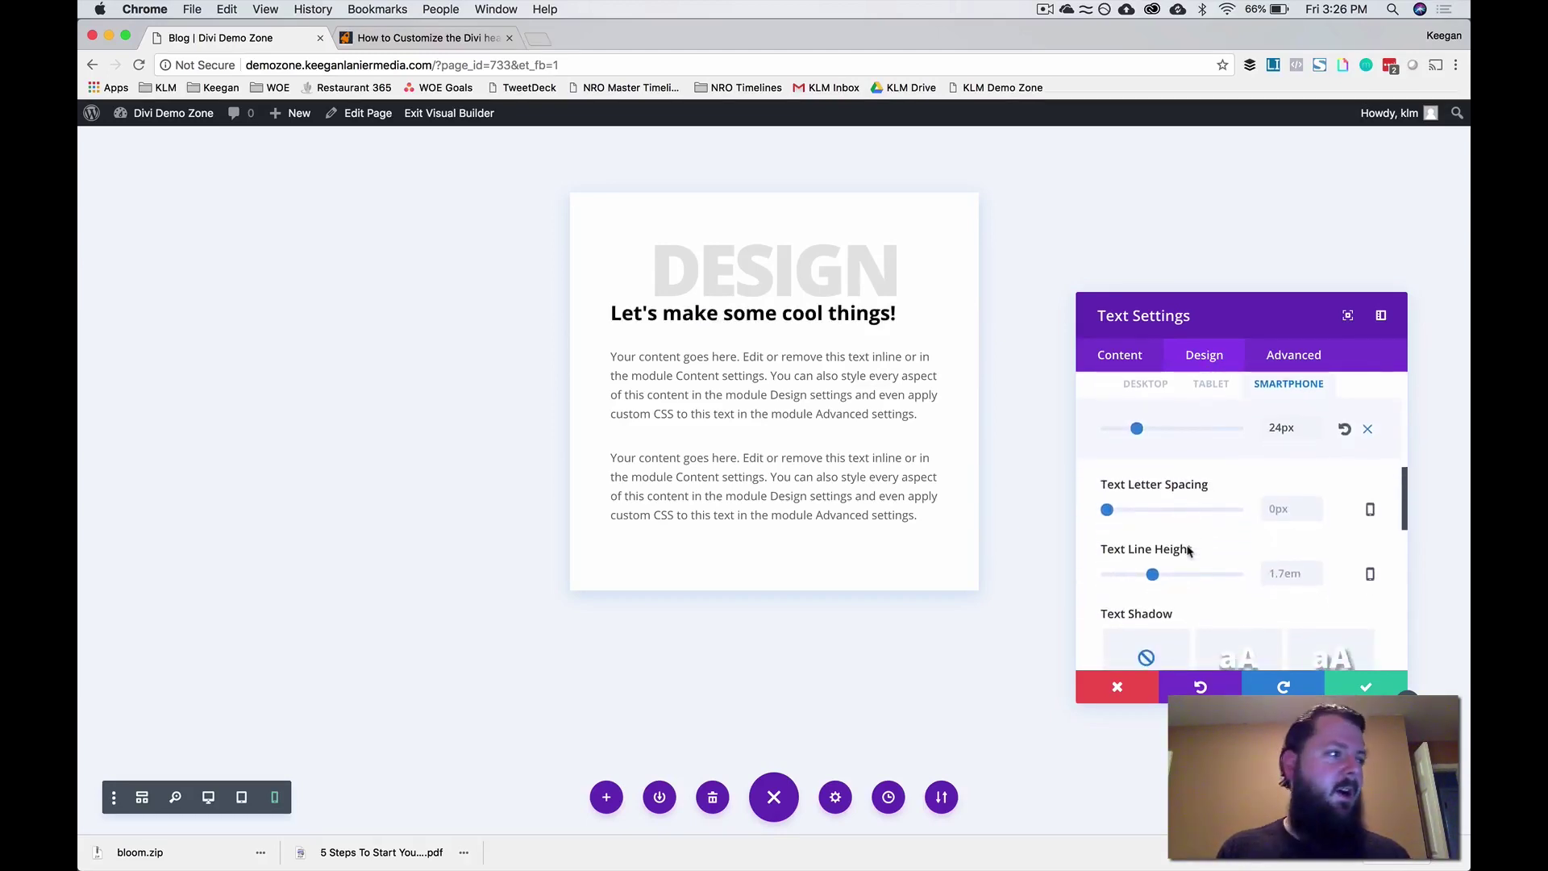
- Set the "Let's make some cool things!" text's letter spacing to -1.2px
click(1279, 513)
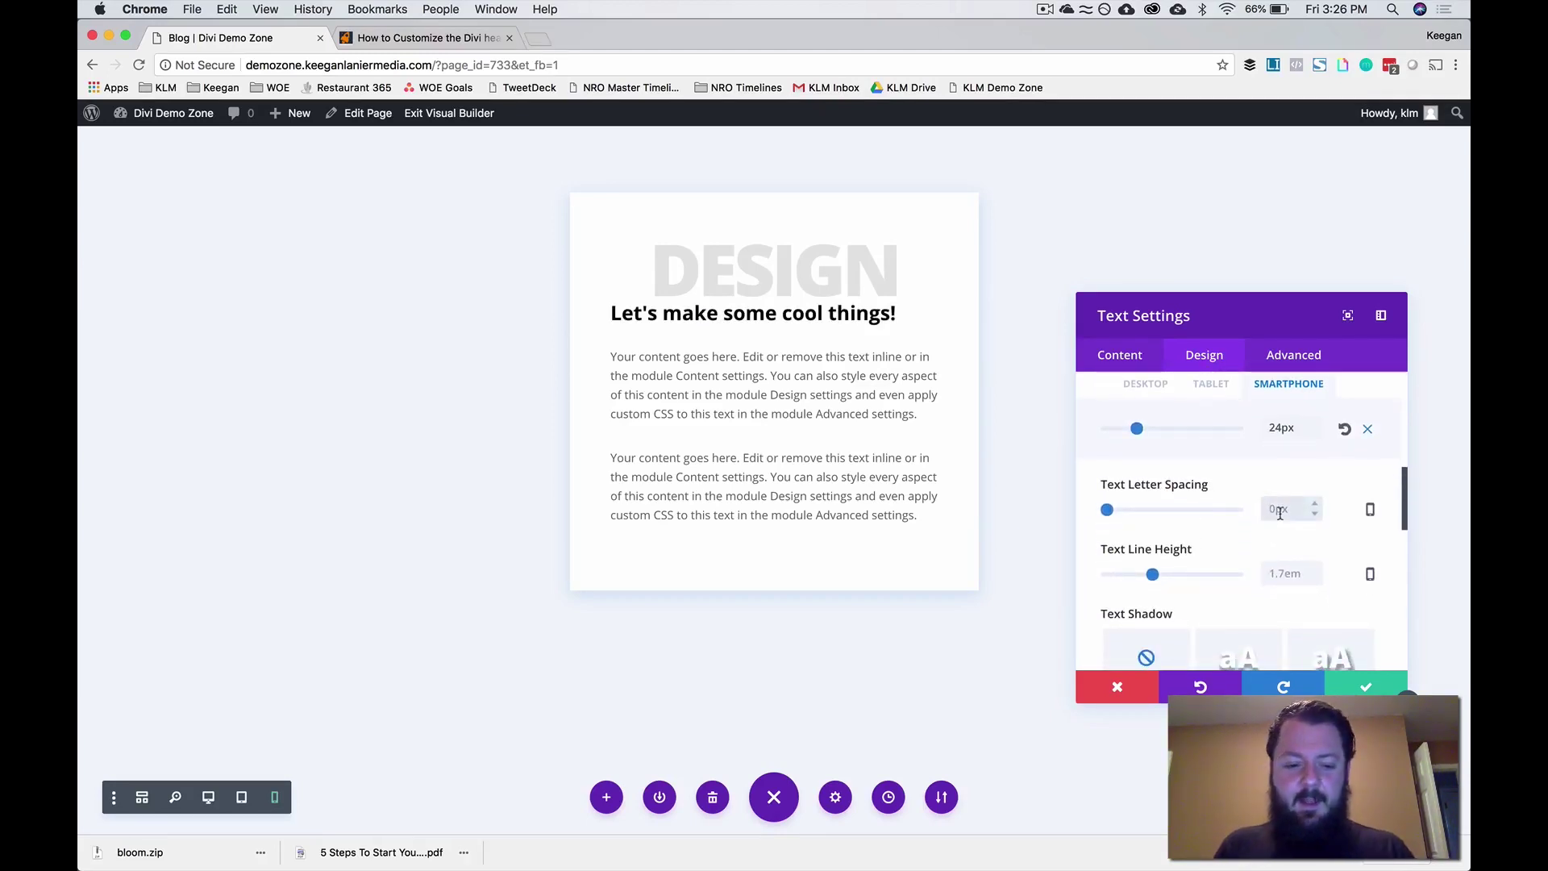
text(1.2px)
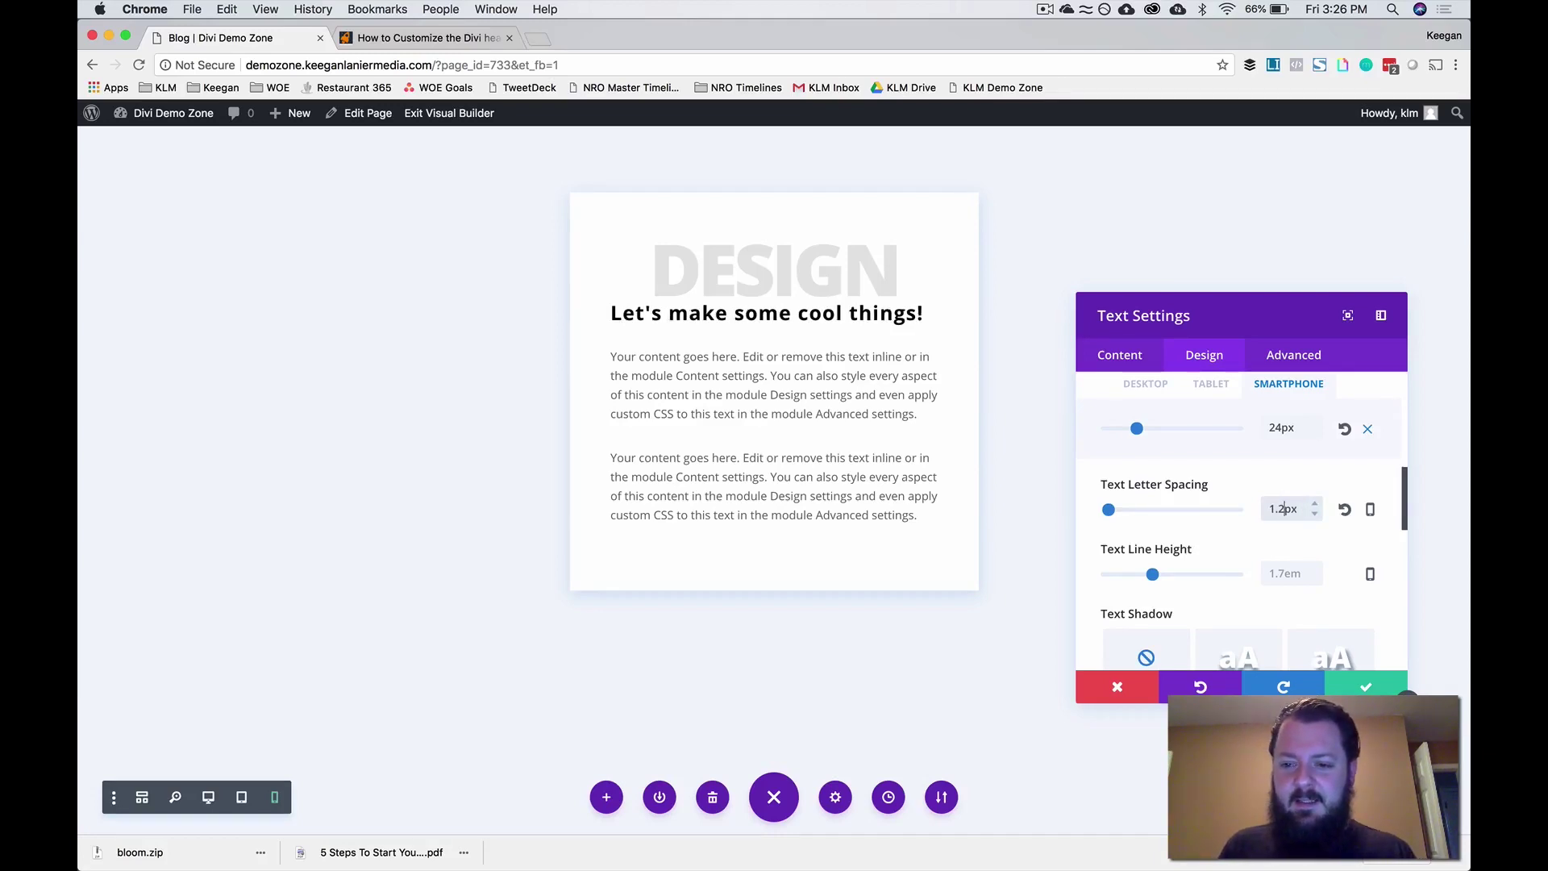
click(1270, 508)
text(0)
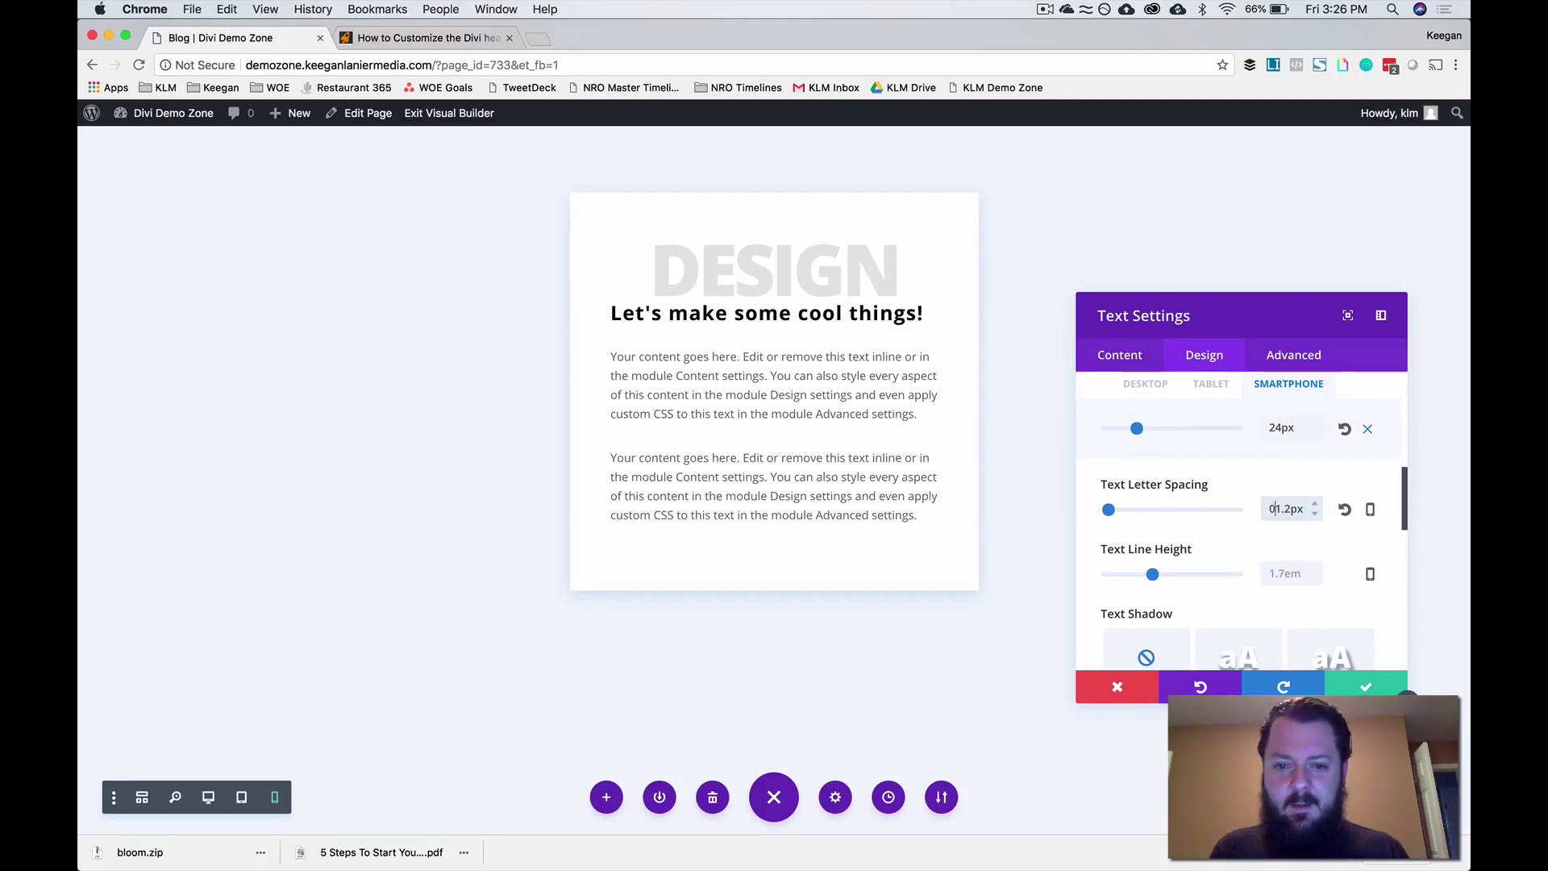
key(BackSpace)
text(-)
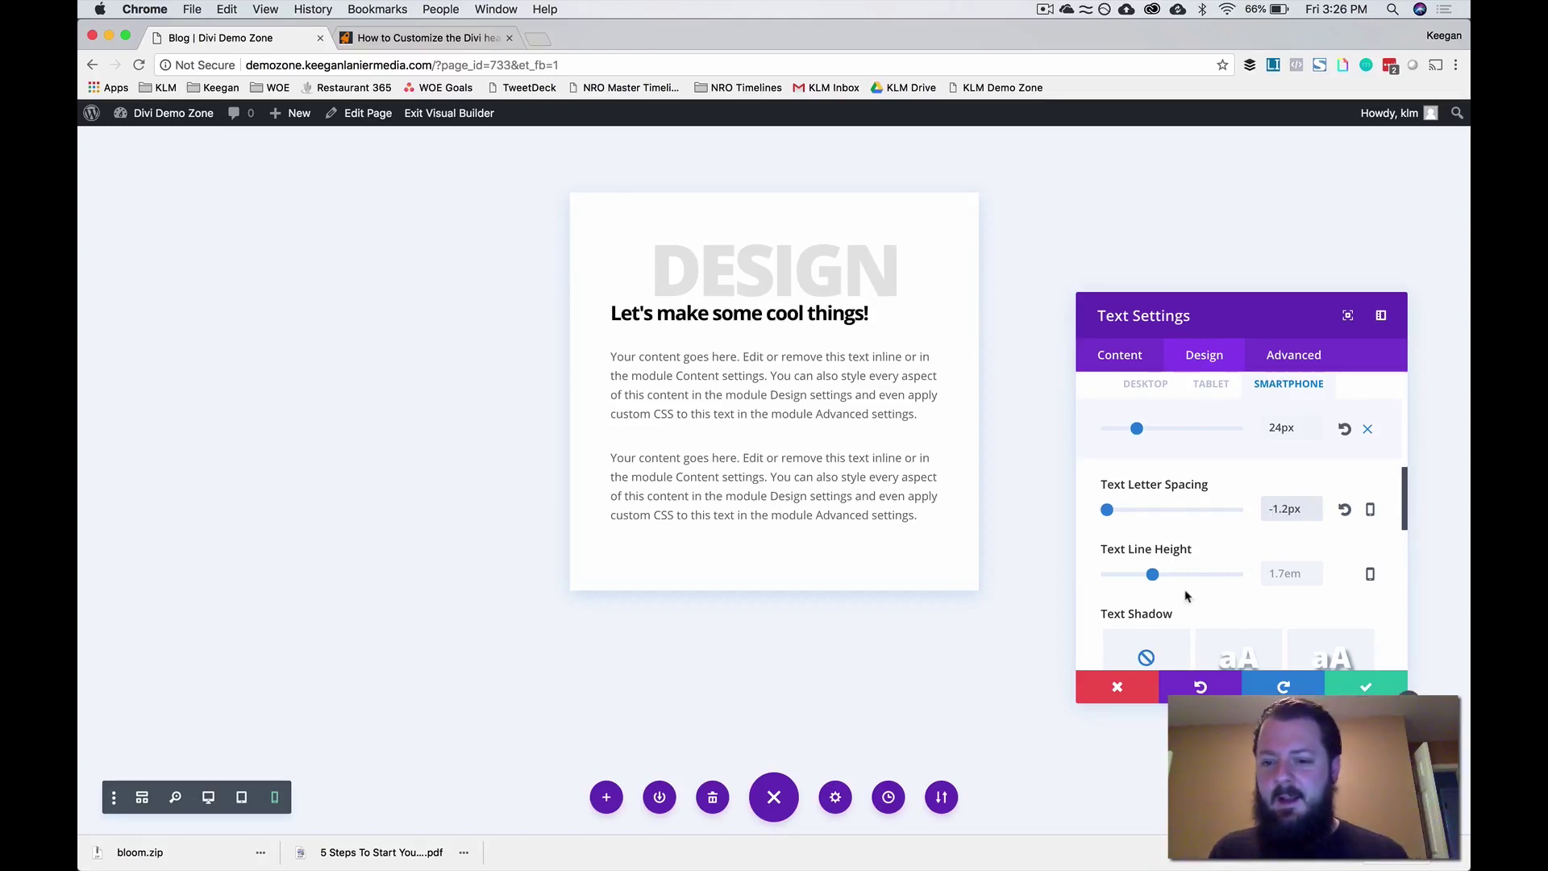
- Reduce the "Let's make some cool things!" text's line height to 1em and center the text
drag(1152, 574, 1092, 577)
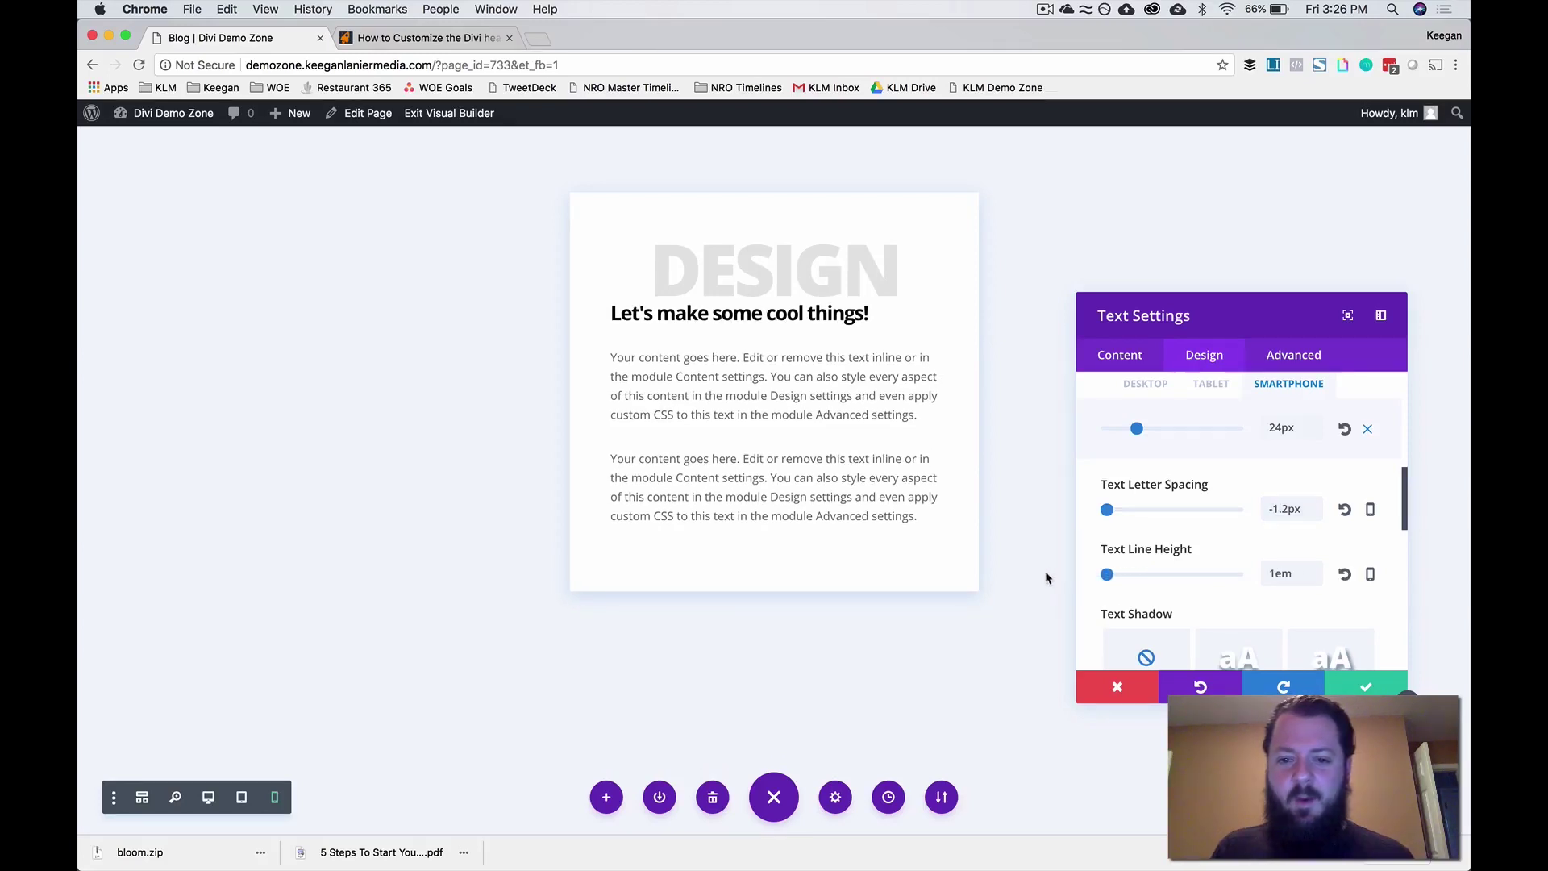
scroll(1161, 592, down, 3)
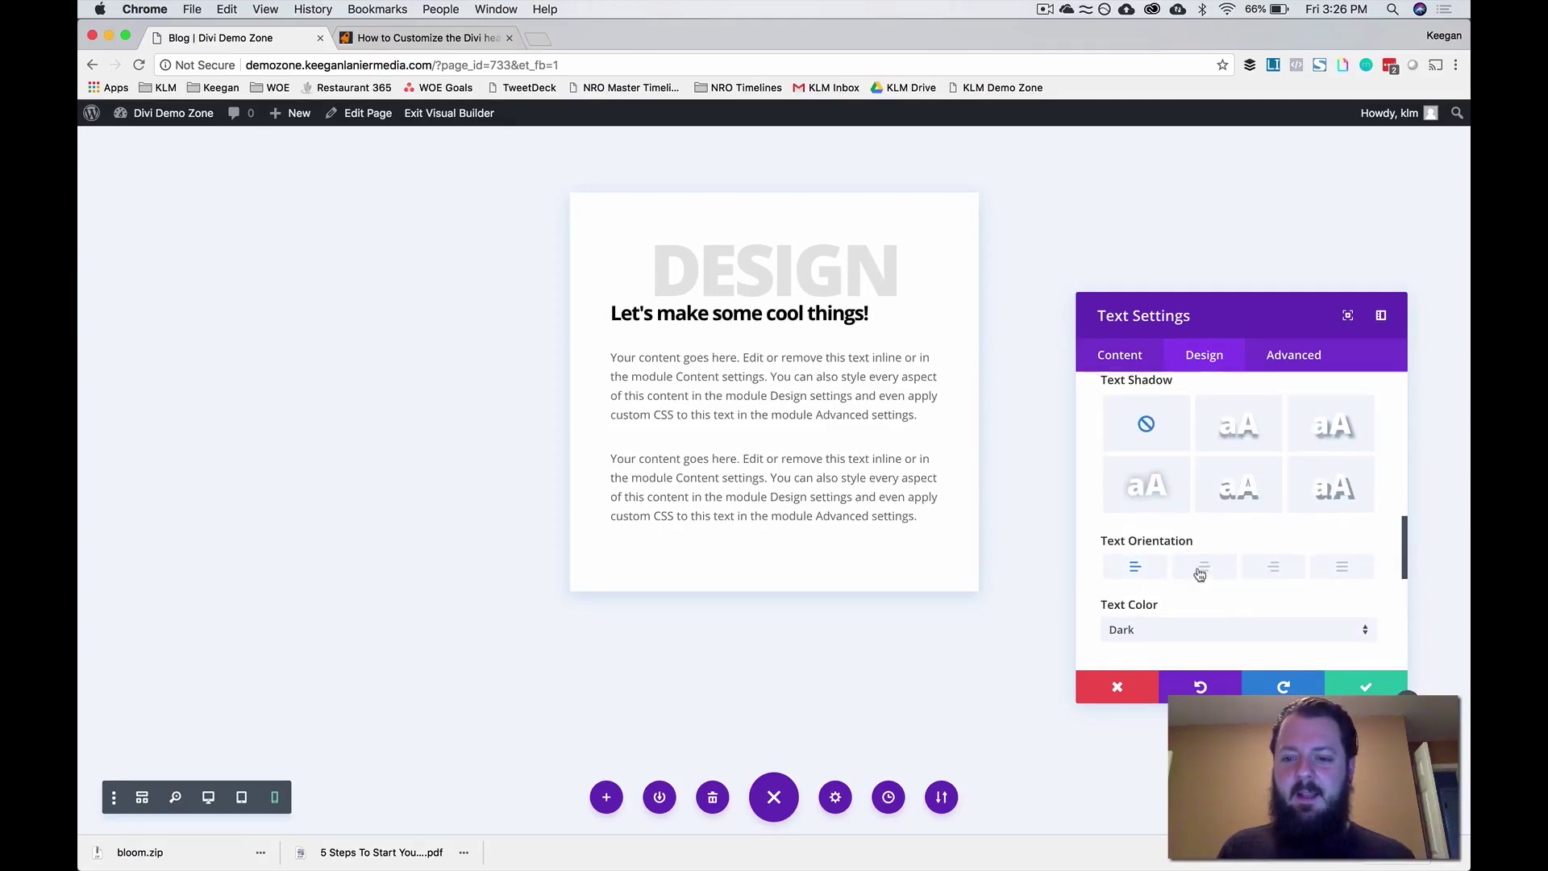
click(1201, 568)
- Preview the "Let's make some cool things!" text at its tablet and desktop sizes
scroll(1199, 573, up, 3)
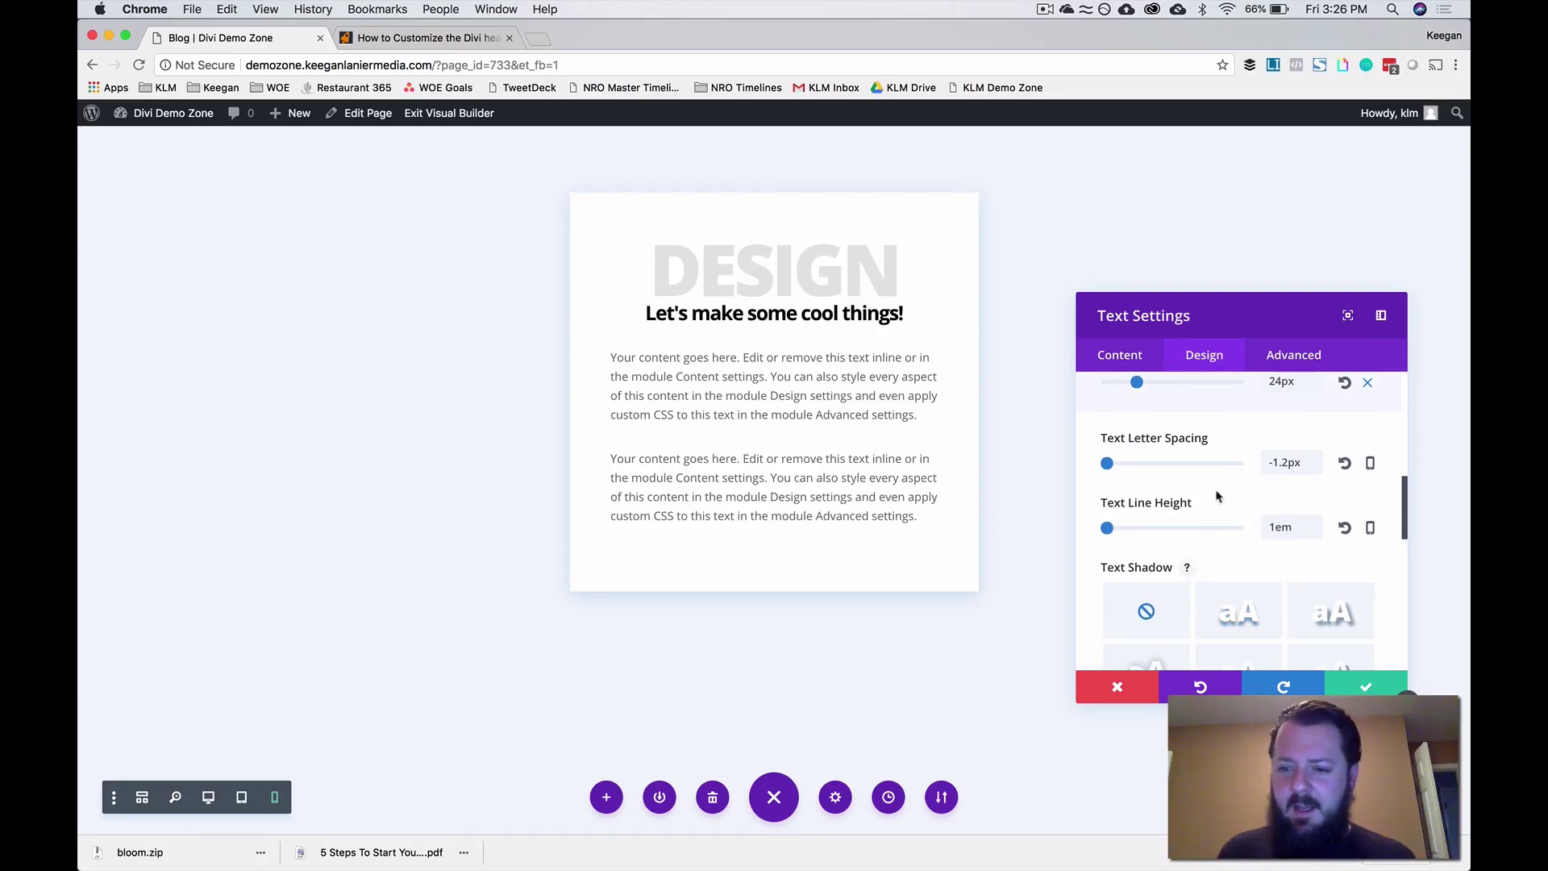
scroll(1218, 476, up, 3)
click(1209, 543)
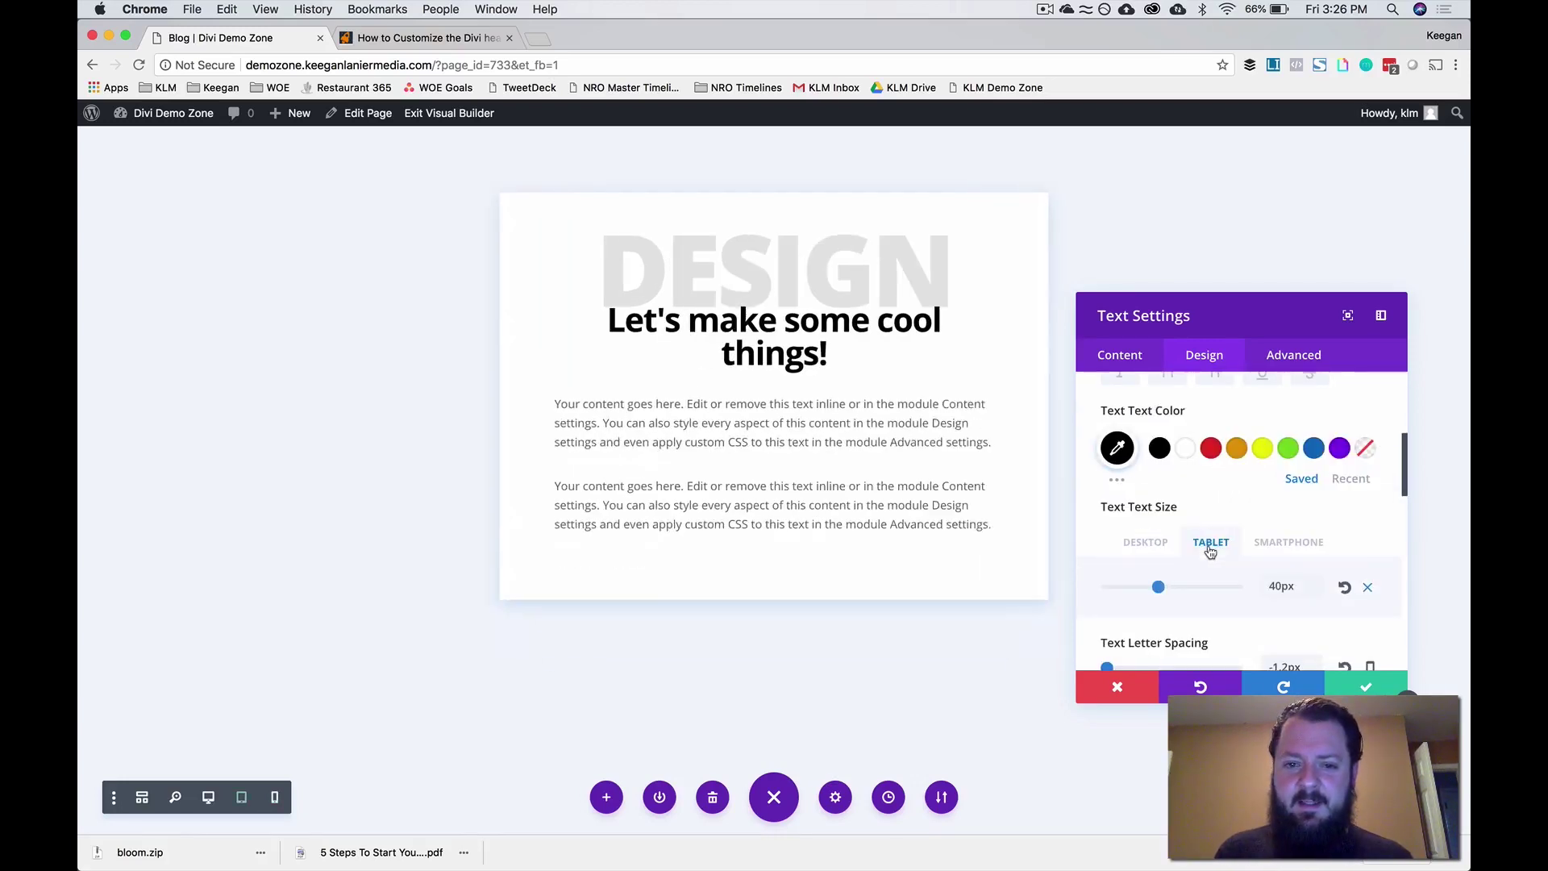
click(1148, 545)
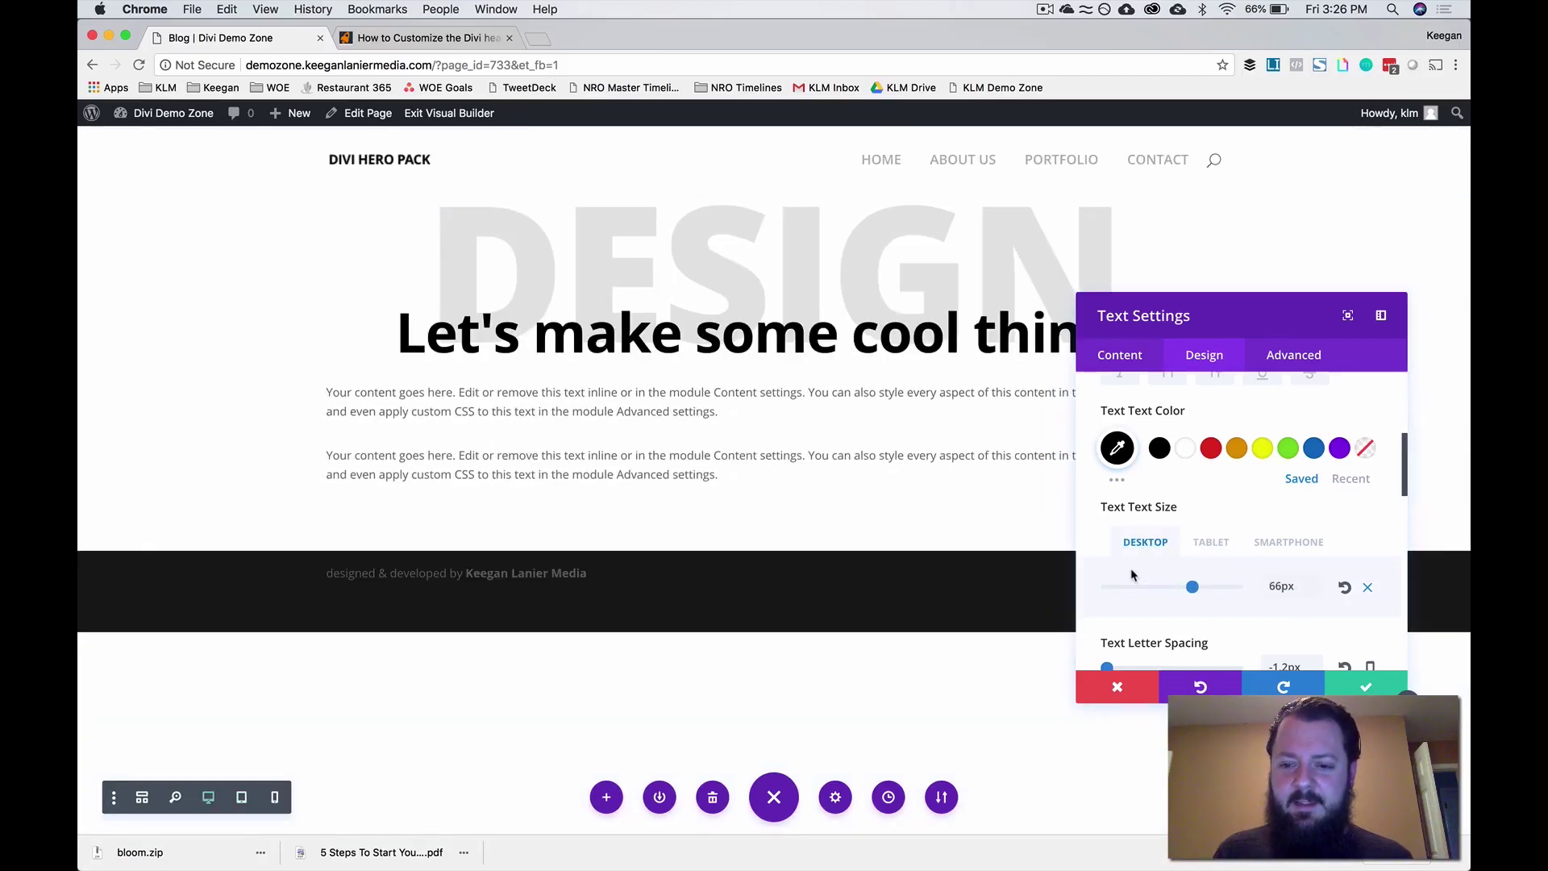
scroll(1131, 576, down, 2)
scroll(1132, 576, up, 6)
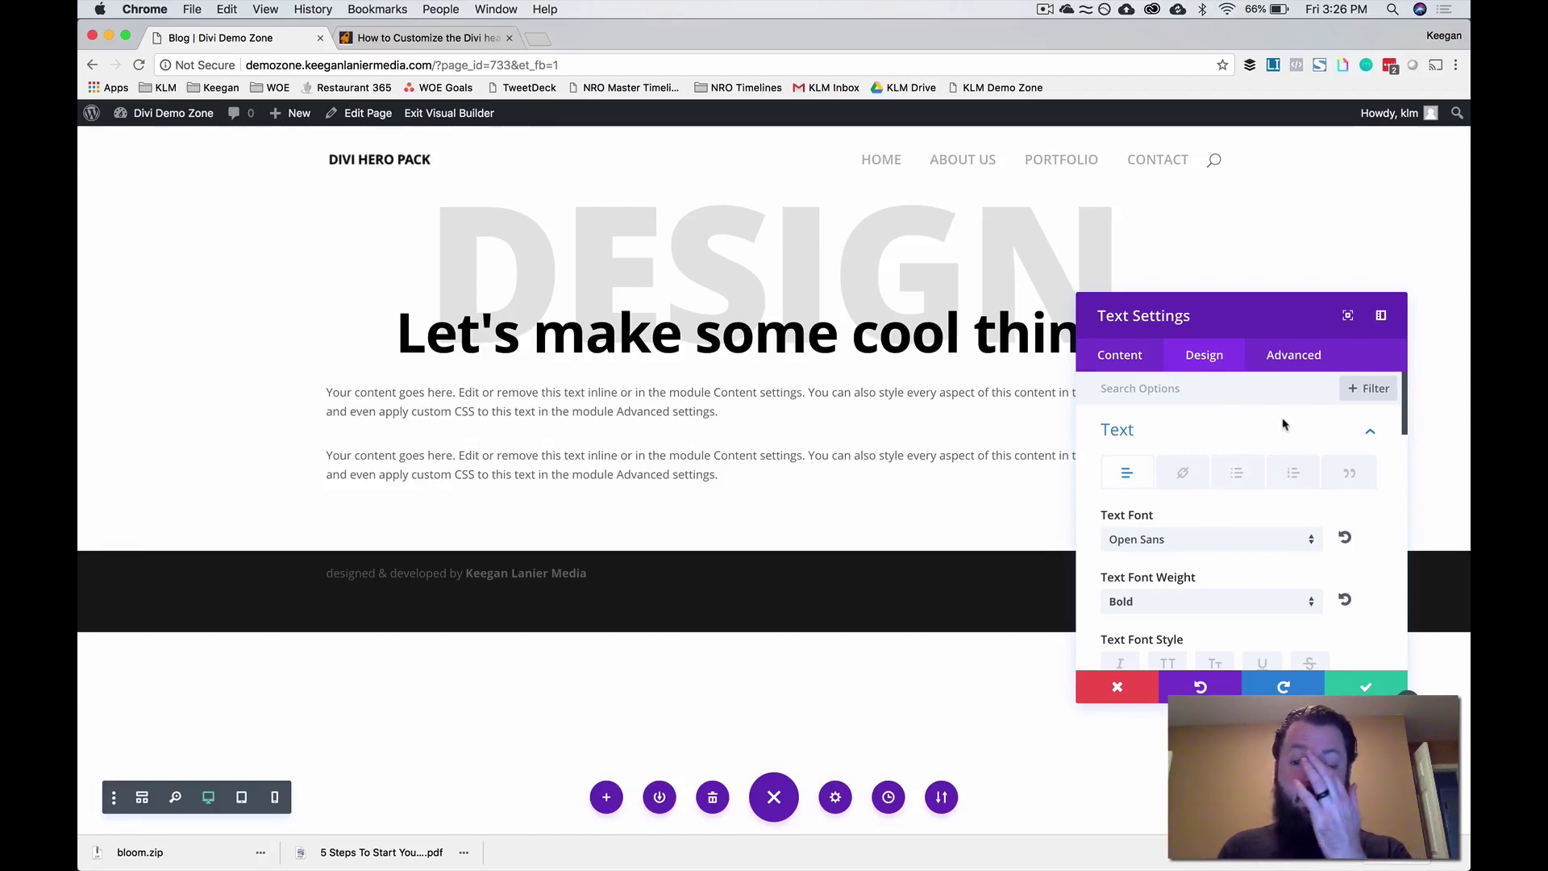
- Set the "Let's make some cool things!" module's custom top margin to -65px for desktop
click(1359, 434)
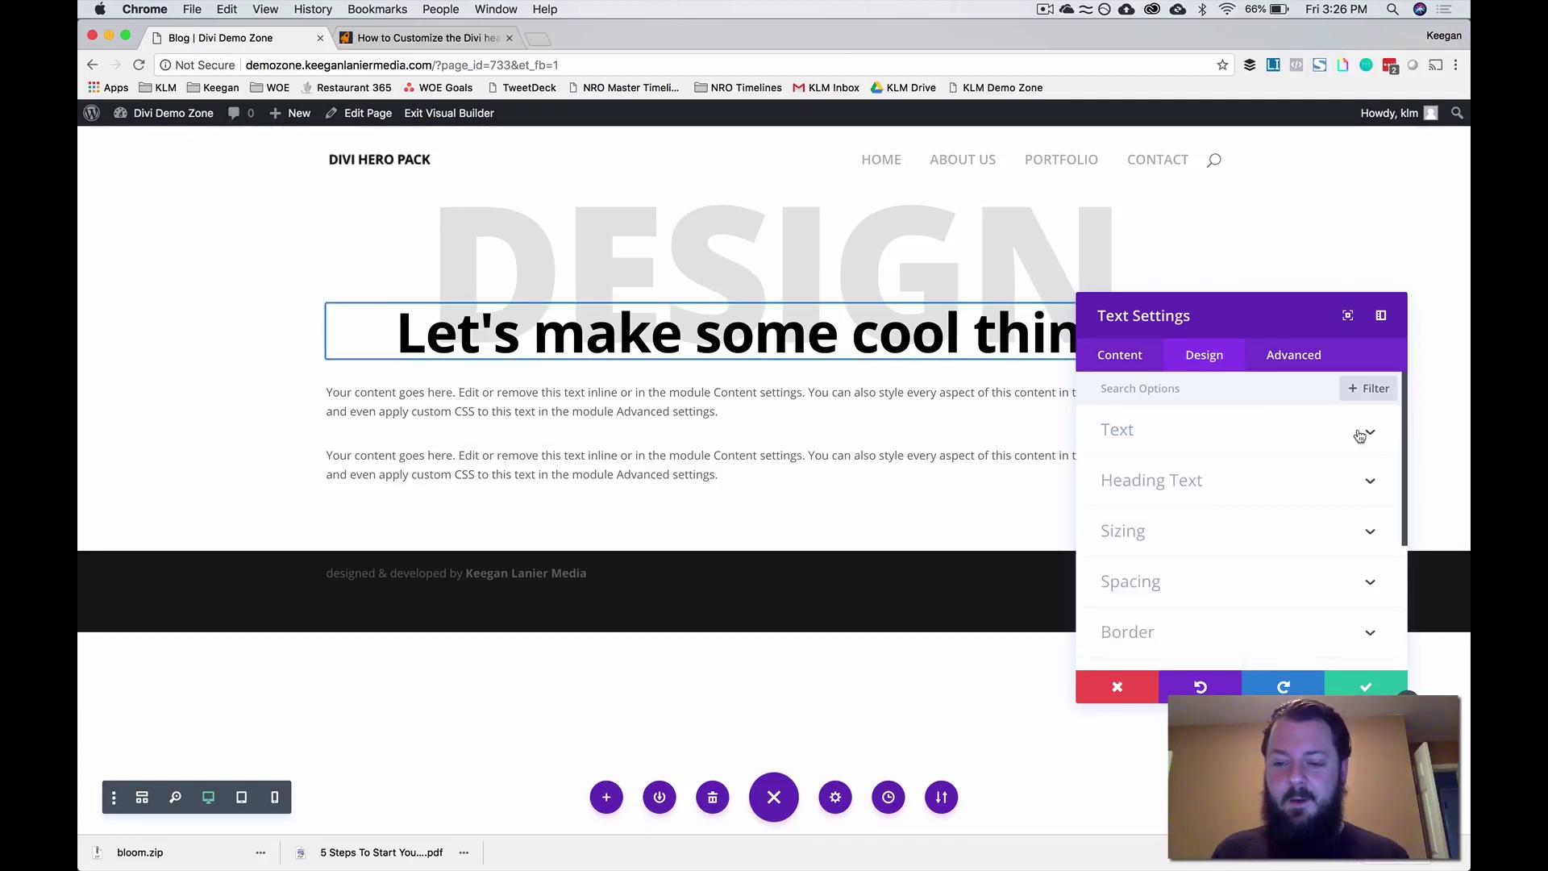
scroll(1276, 495, down, 2)
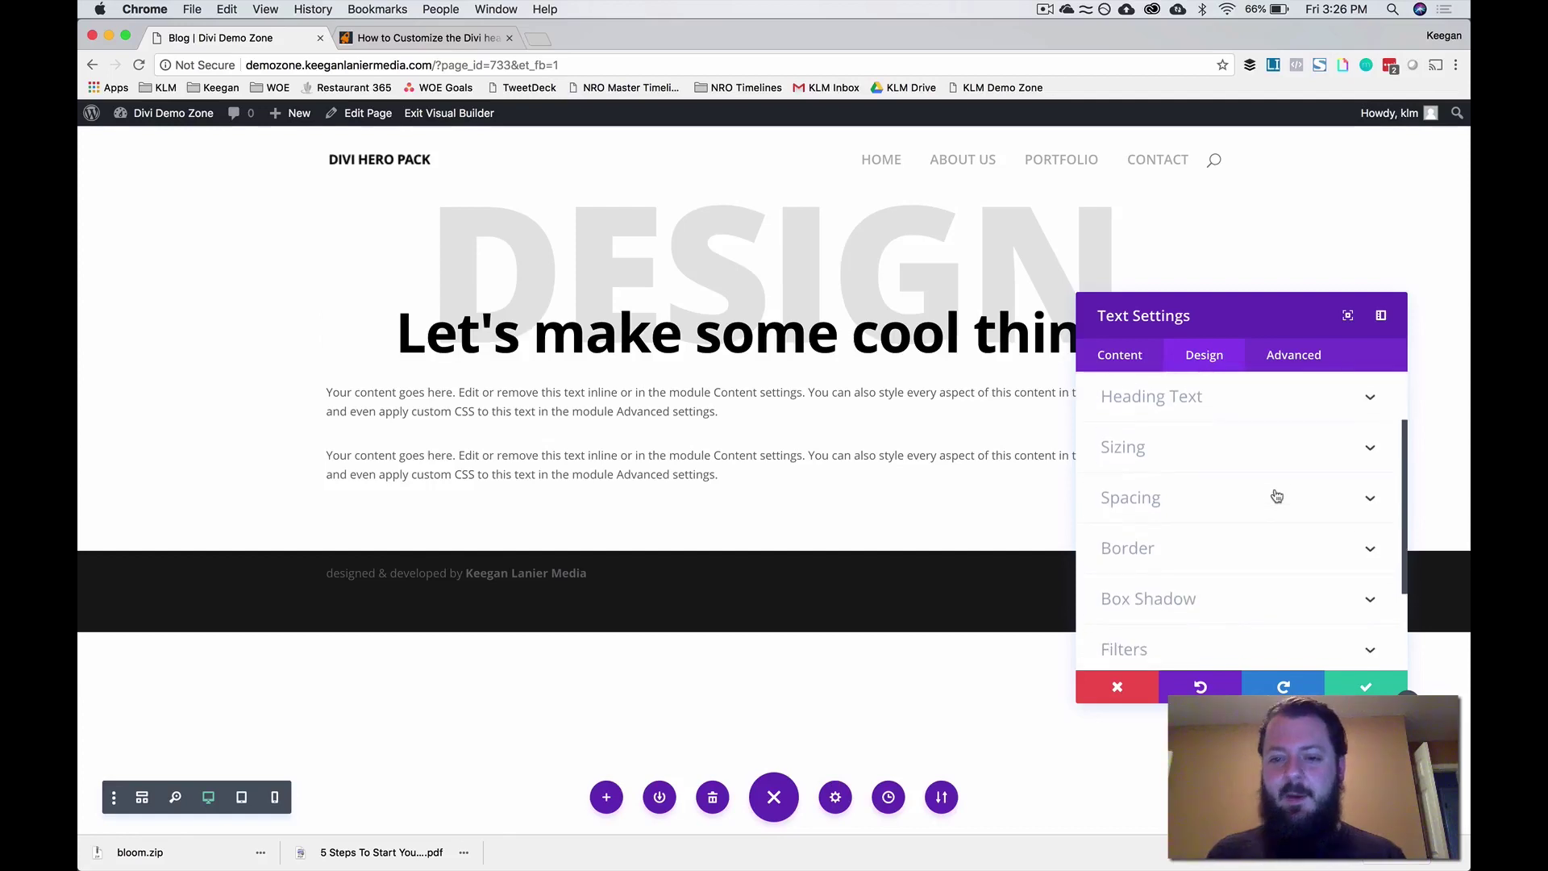
click(1217, 511)
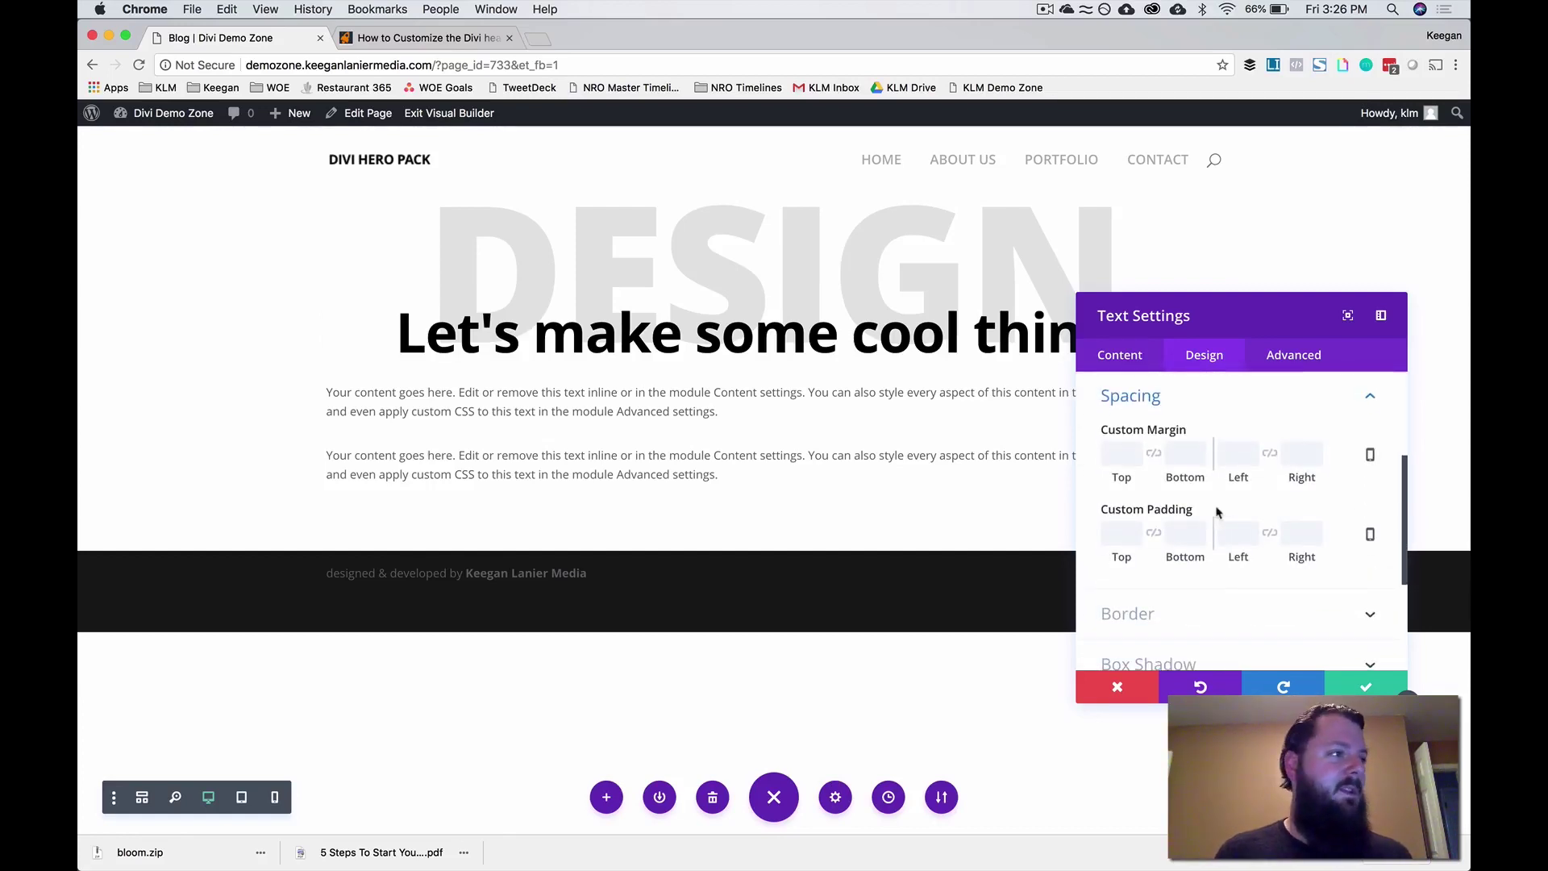
click(1122, 454)
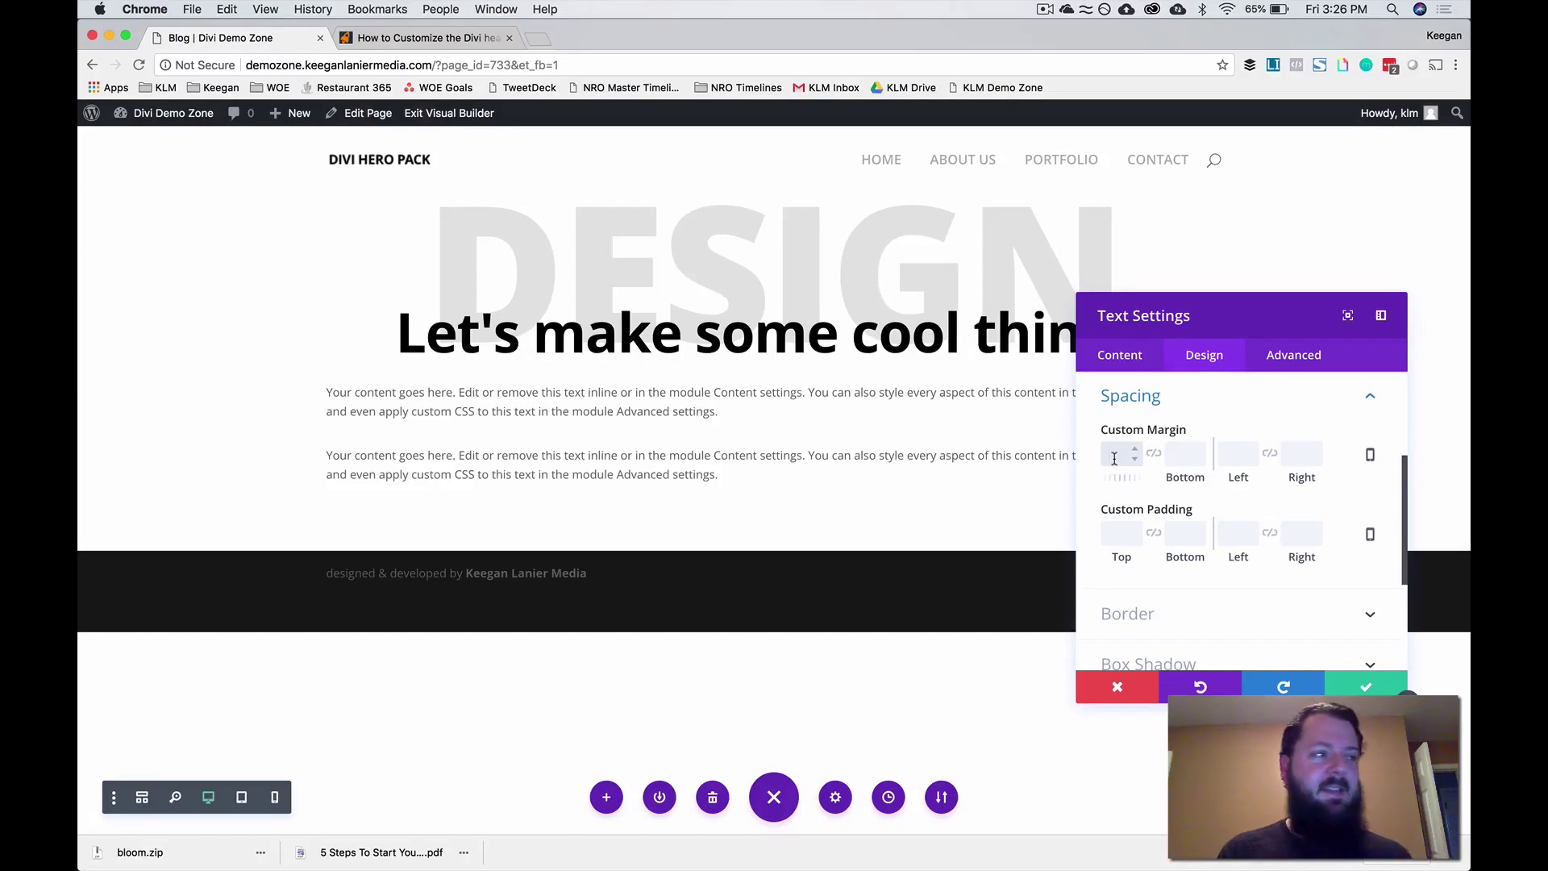
text(-65)
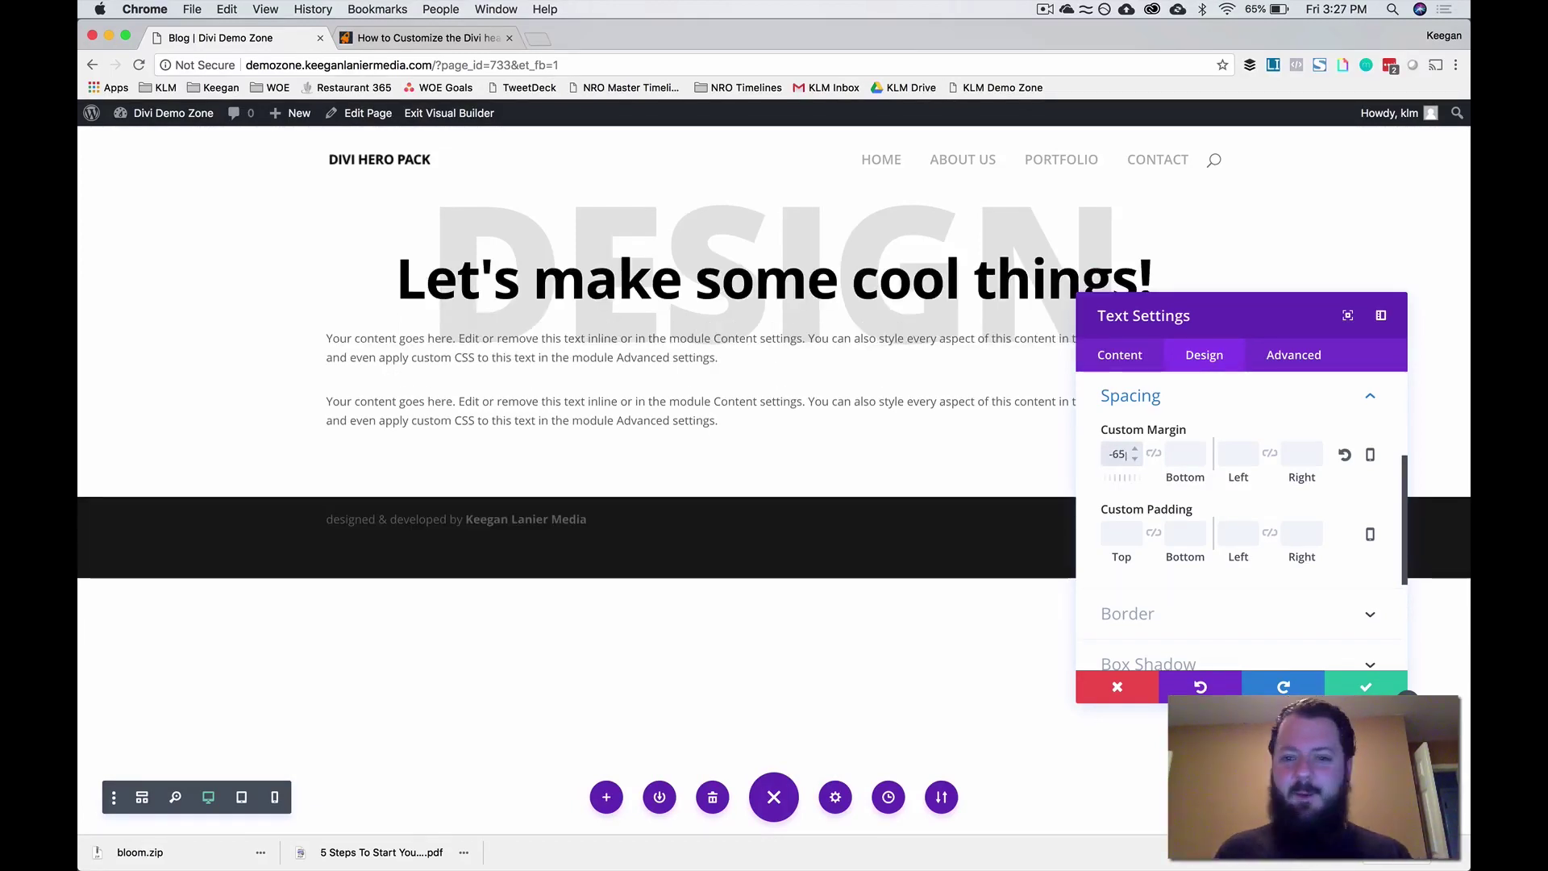
- Enable responsive custom margins for the "Let's make some cool things!" module and set the top margin to -57px on tablet and -49px on smartphone
click(1370, 454)
click(1202, 466)
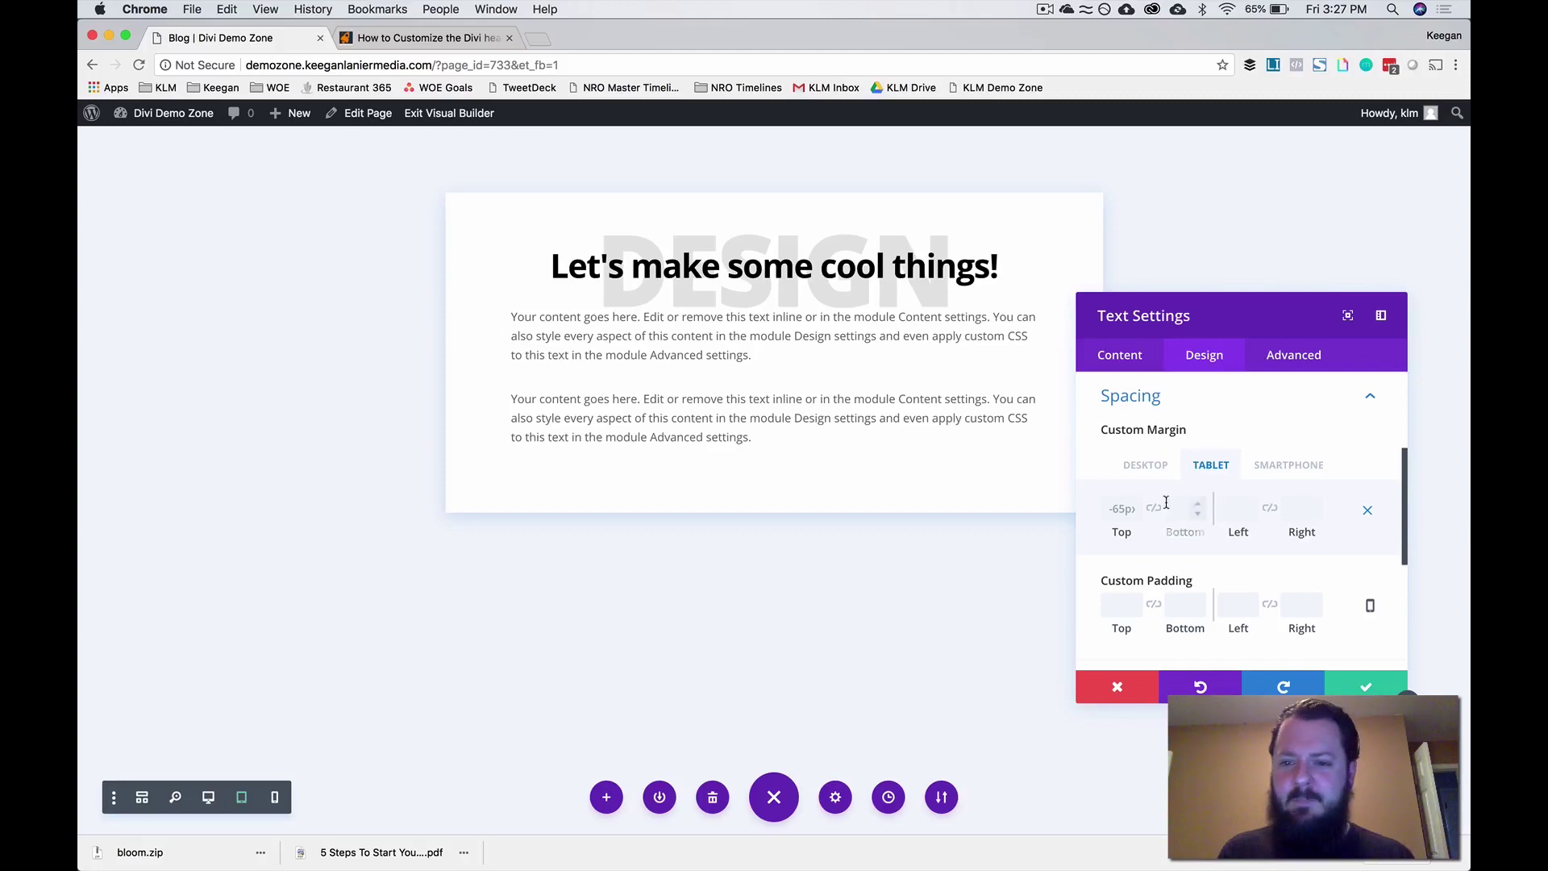
drag(1125, 532, 1133, 533)
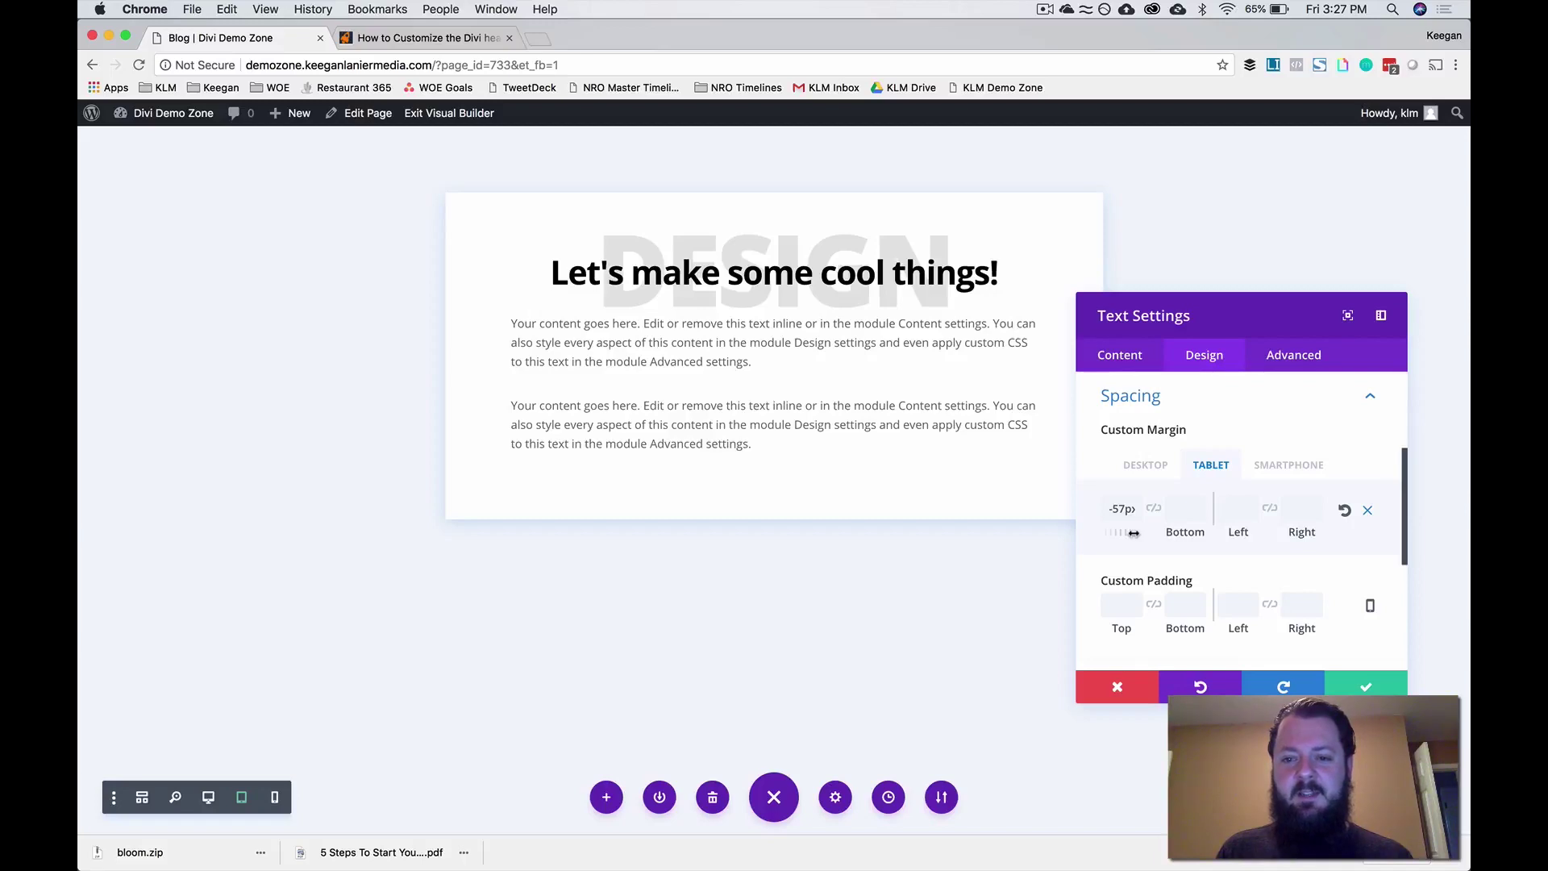
click(1292, 465)
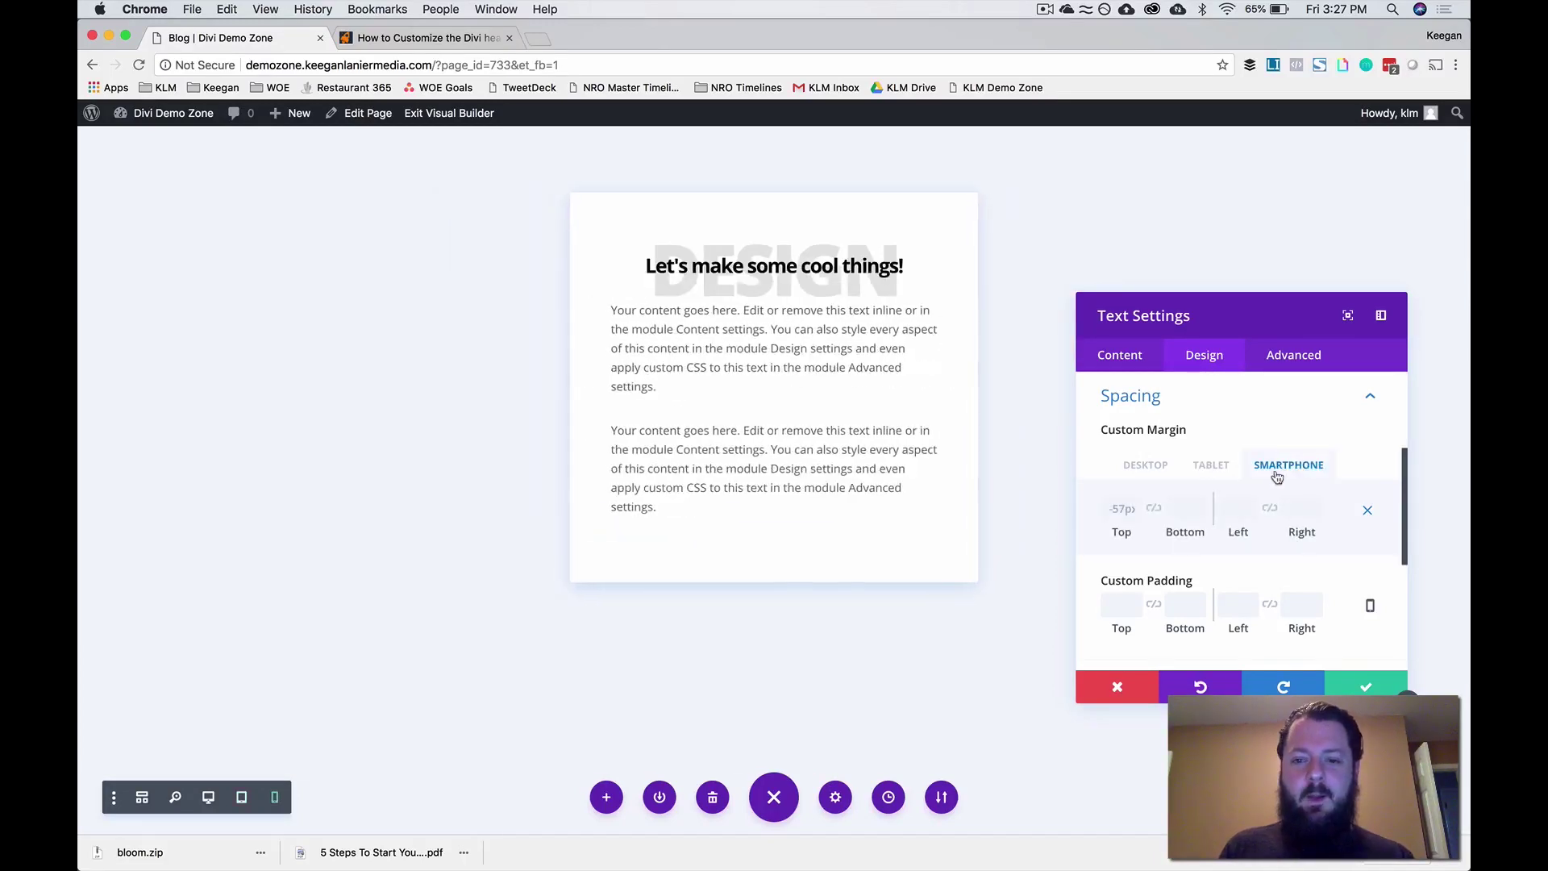
drag(1121, 532, 1126, 535)
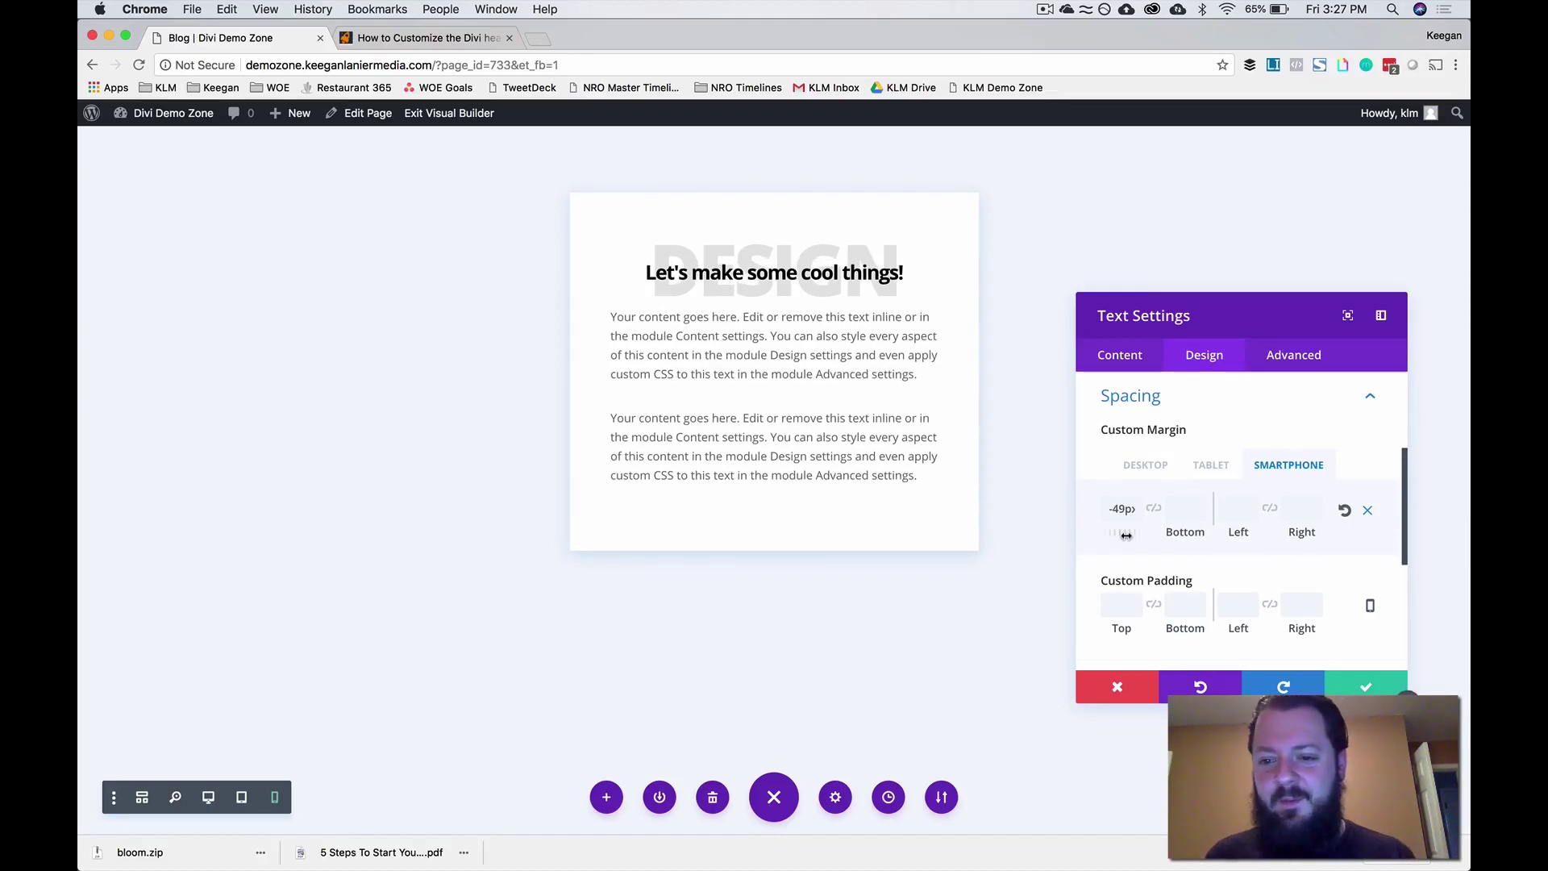
- Set the "Let's make some cool things!" text's smartphone size to 27px
scroll(1185, 501, up, 5)
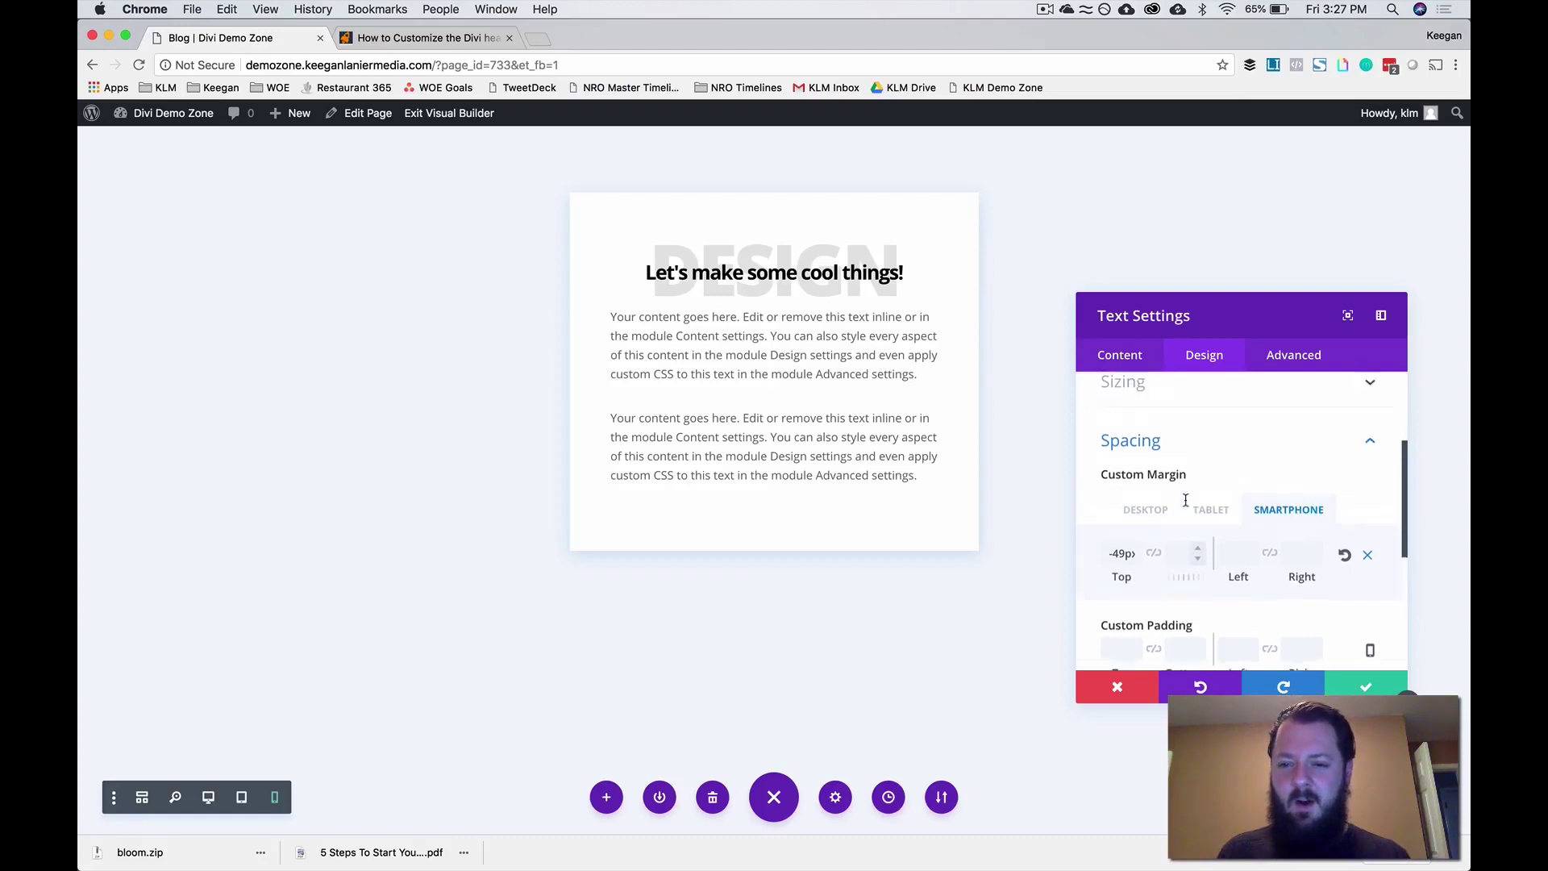
click(1210, 441)
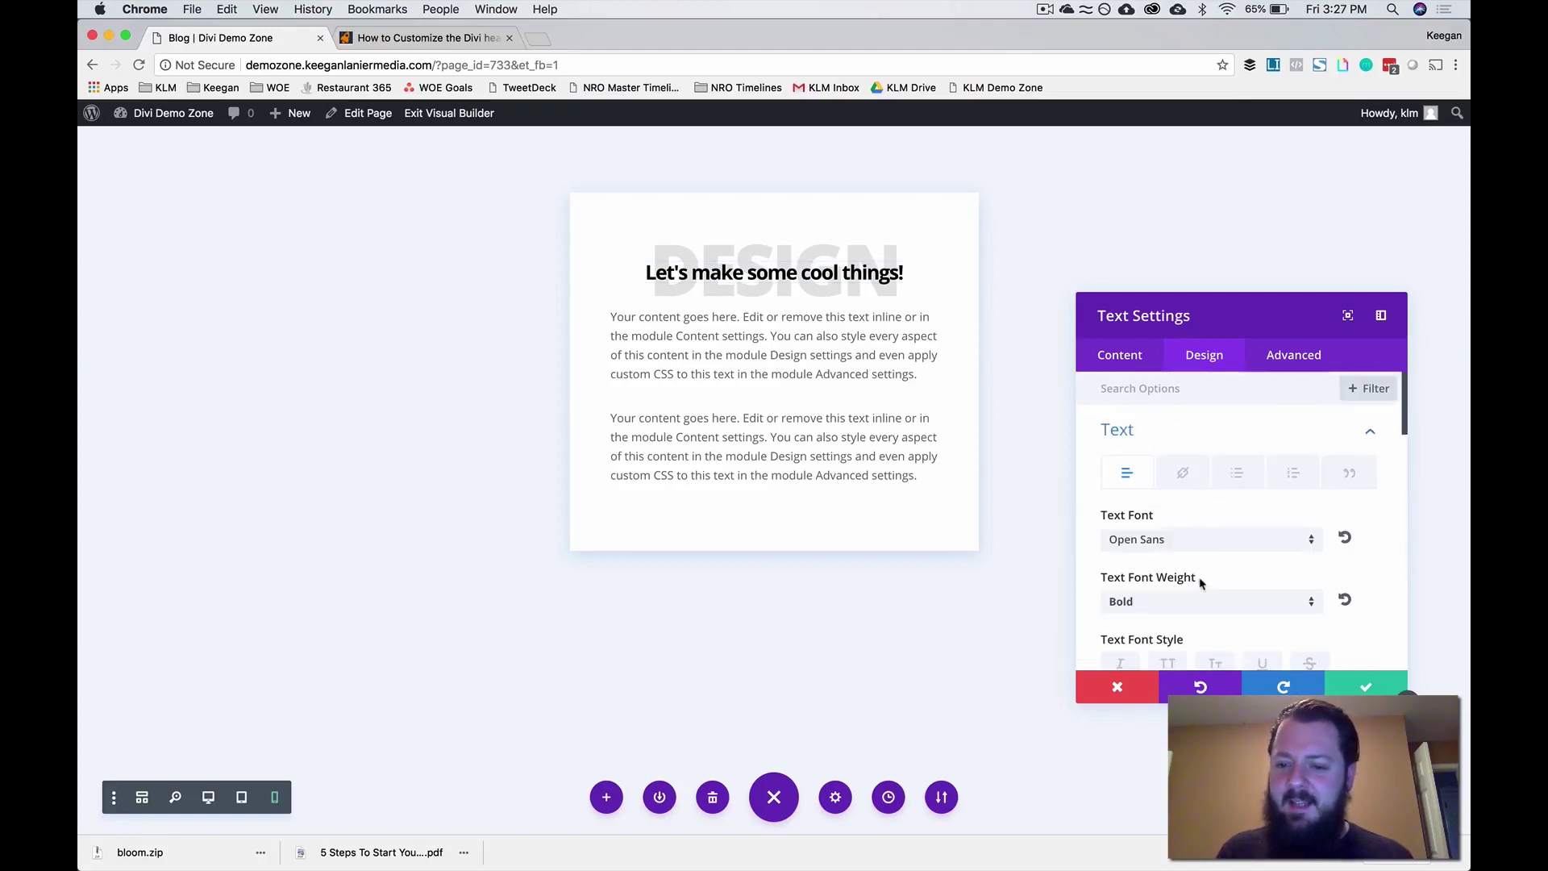
scroll(1198, 578, down, 5)
scroll(1199, 582, down, 2)
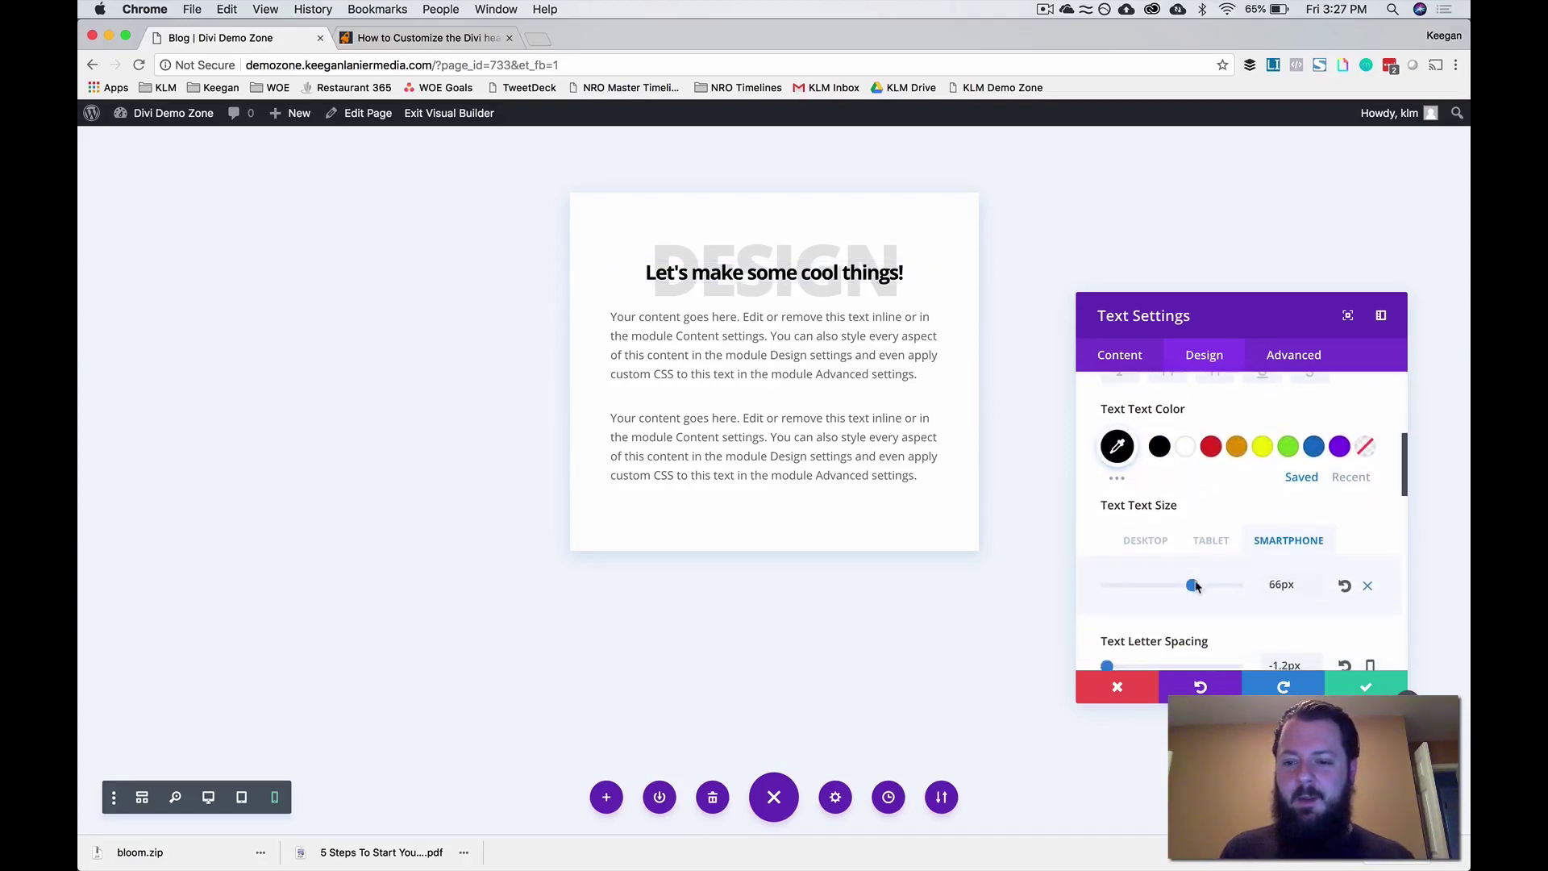
drag(1194, 588, 1142, 587)
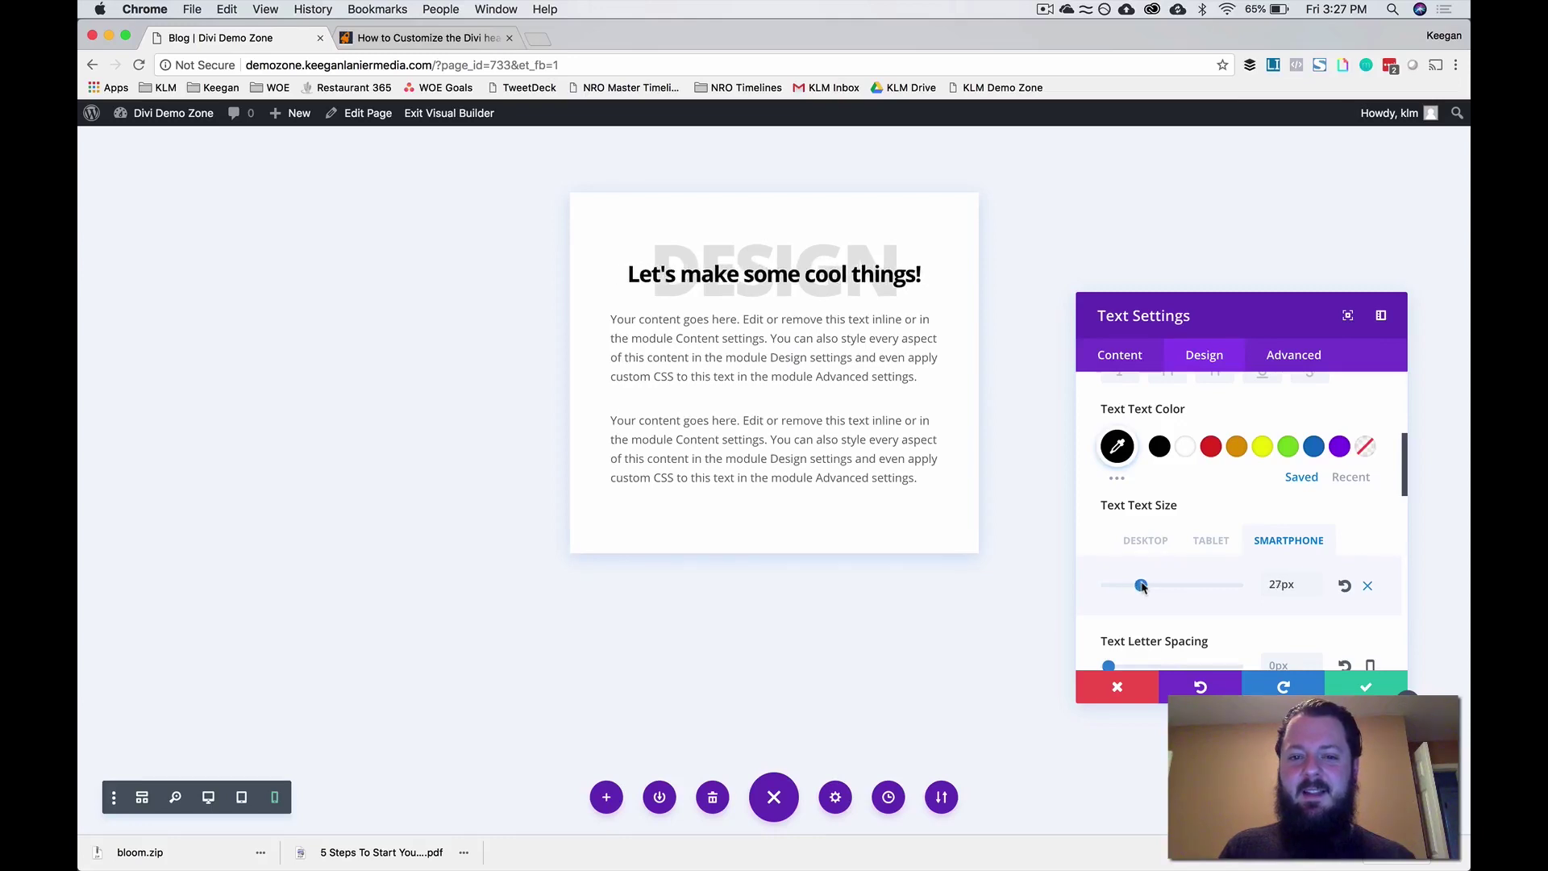
- Set the "Let's make some cool things!" module's smartphone top margin to -52px and save the module settings
scroll(1287, 431, up, 5)
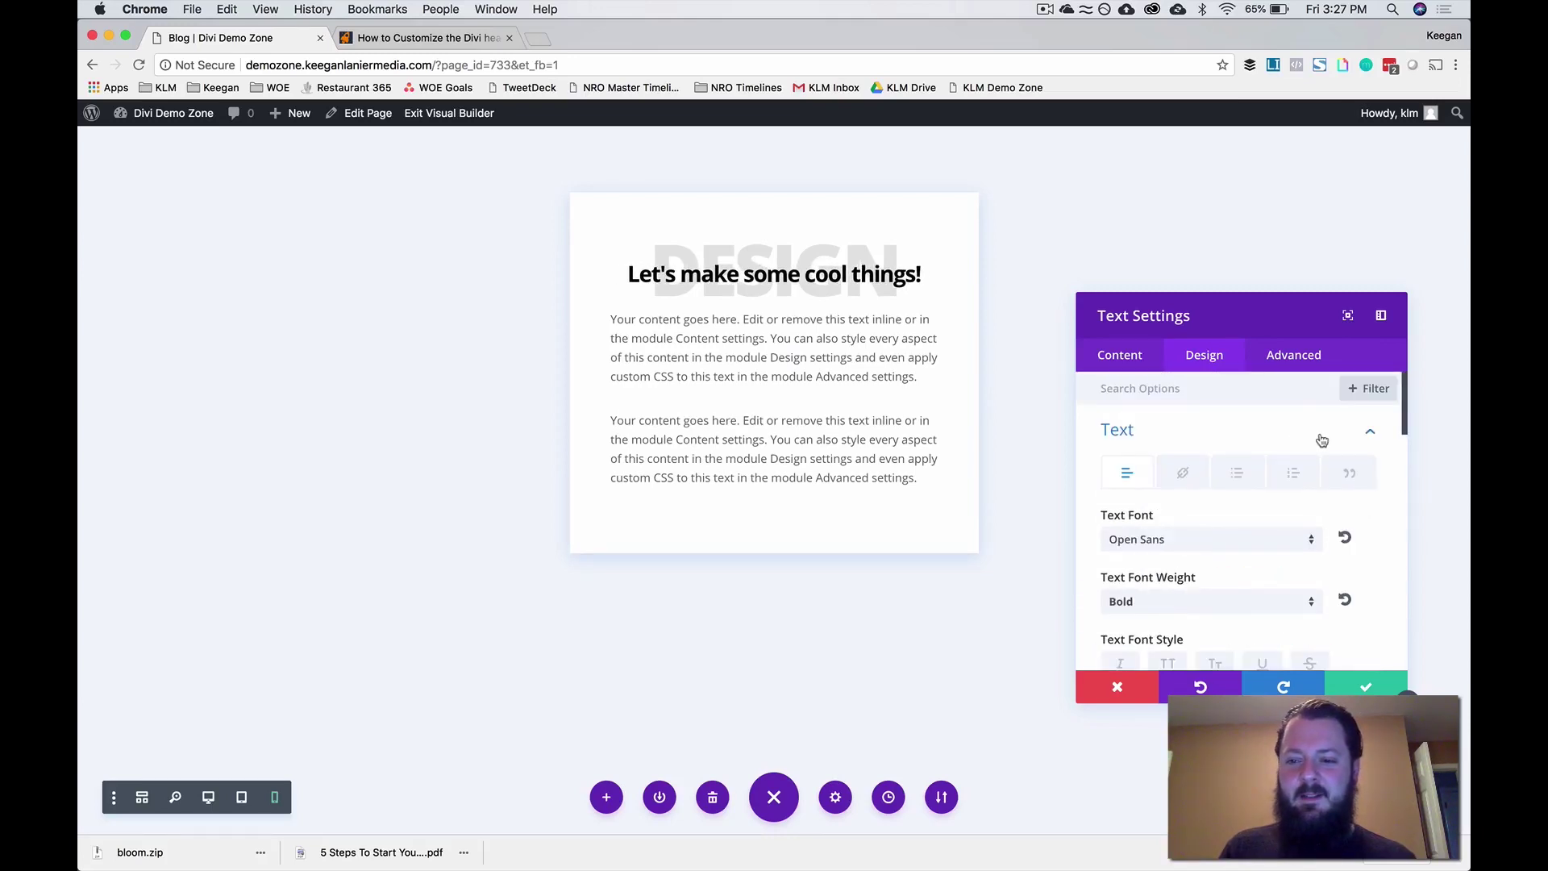
click(1322, 440)
scroll(1225, 487, down, 1)
click(1177, 548)
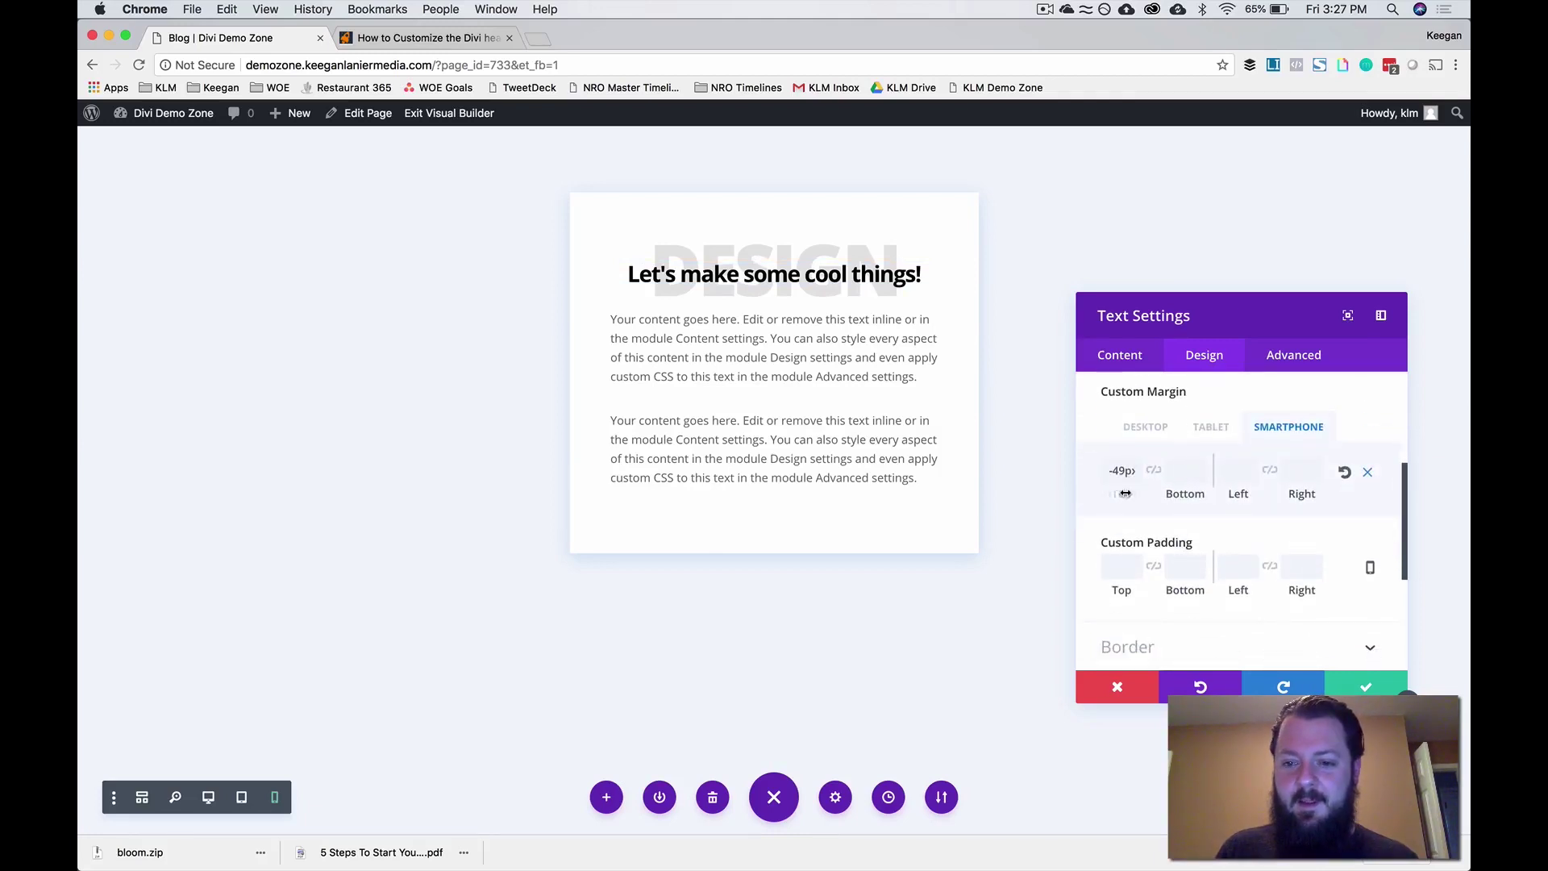
drag(1125, 493, 1123, 493)
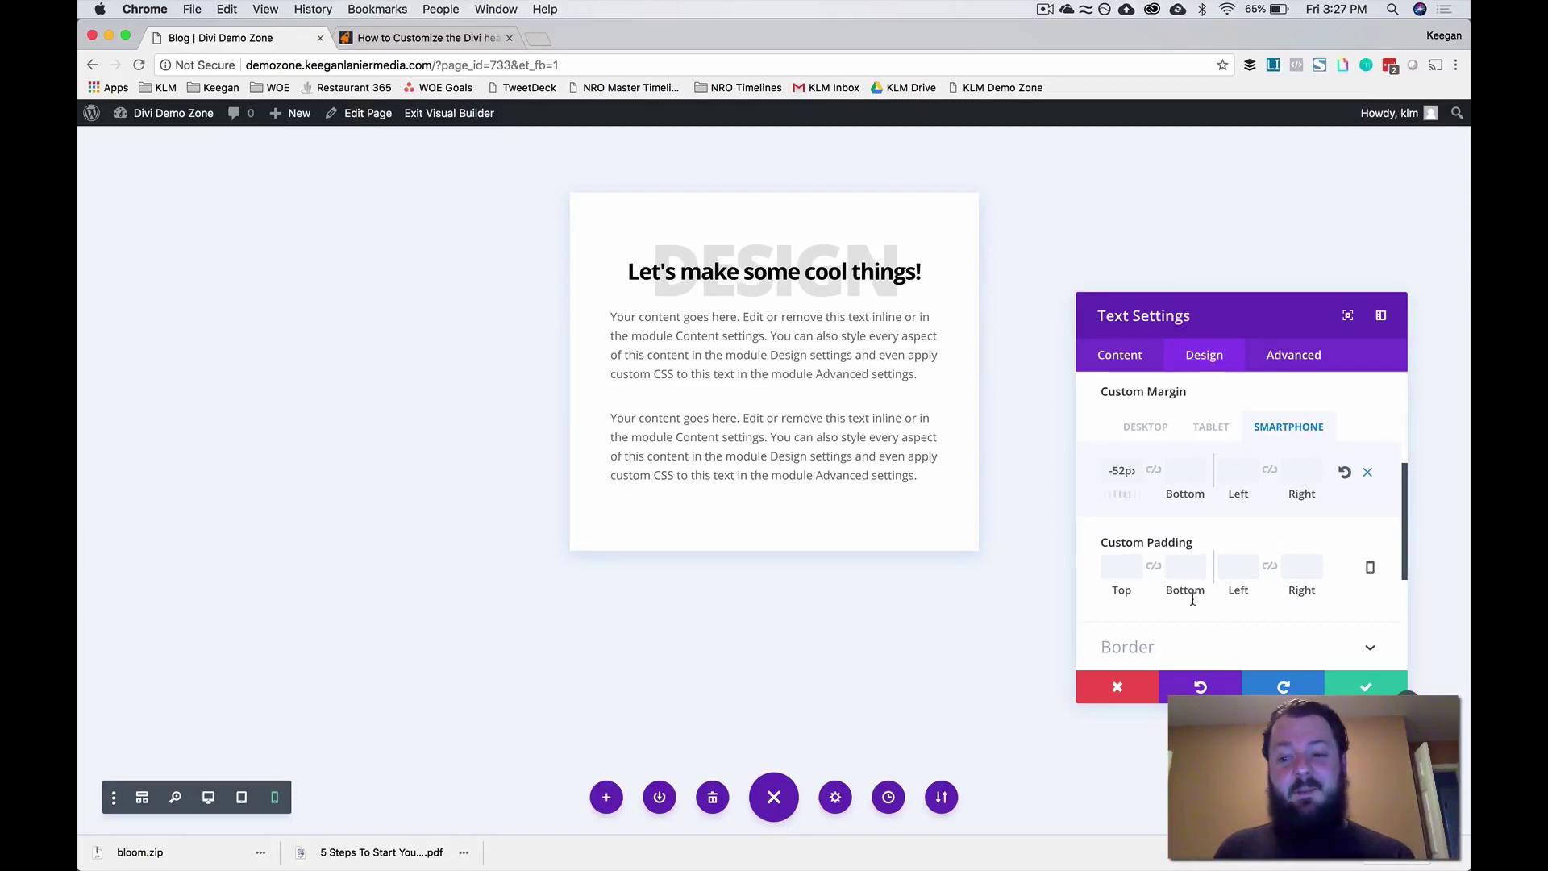
click(1365, 687)
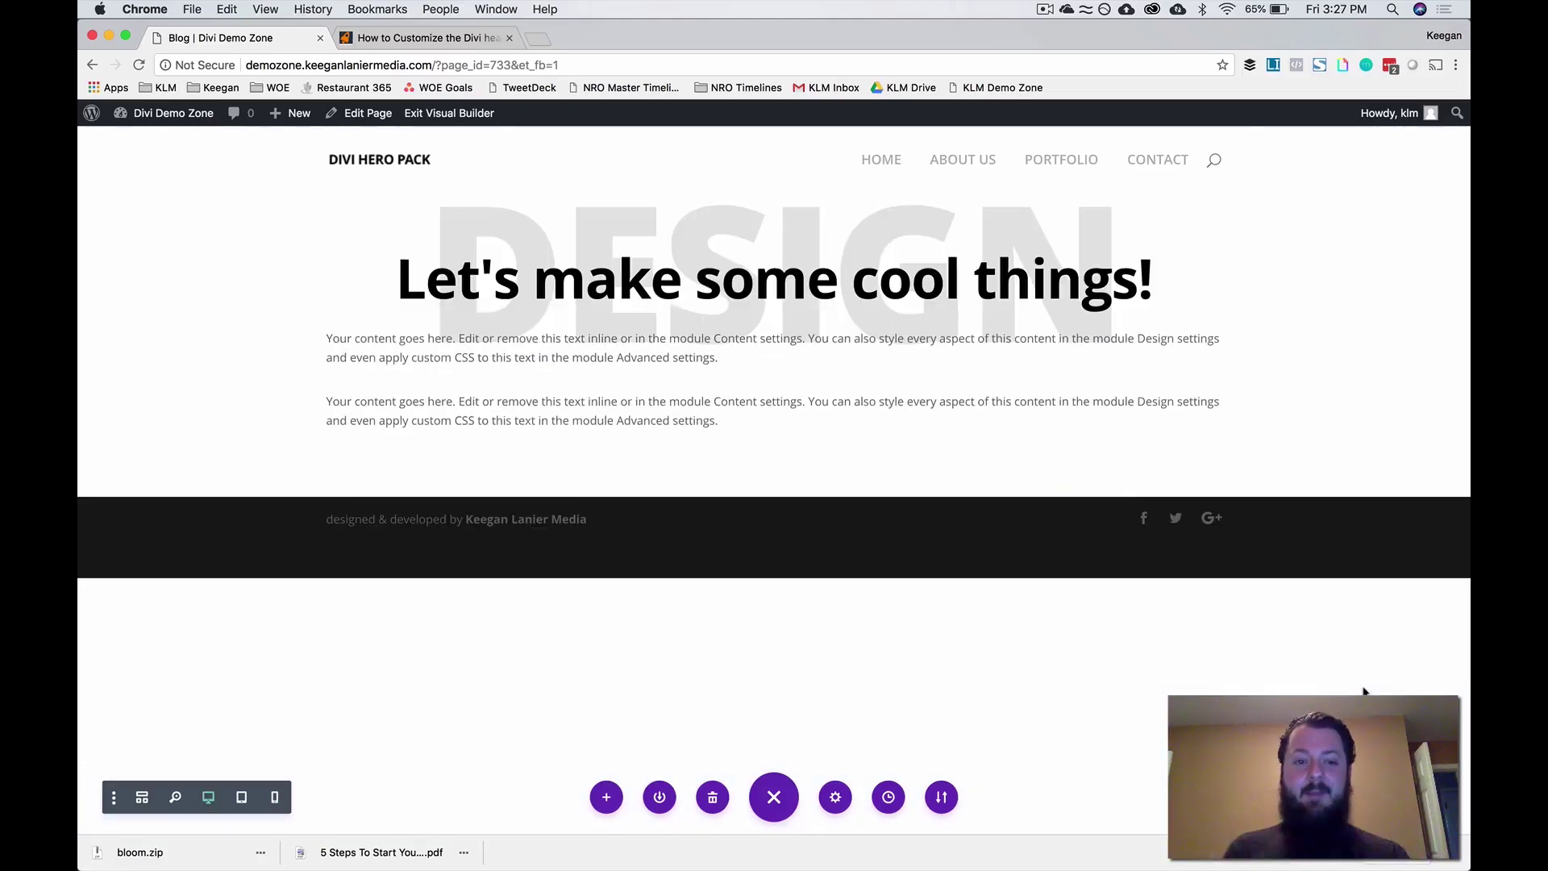
- Open the "3. Digital agency - text" module's design settings in desktop view and set its text font to Open Sans
click(142, 797)
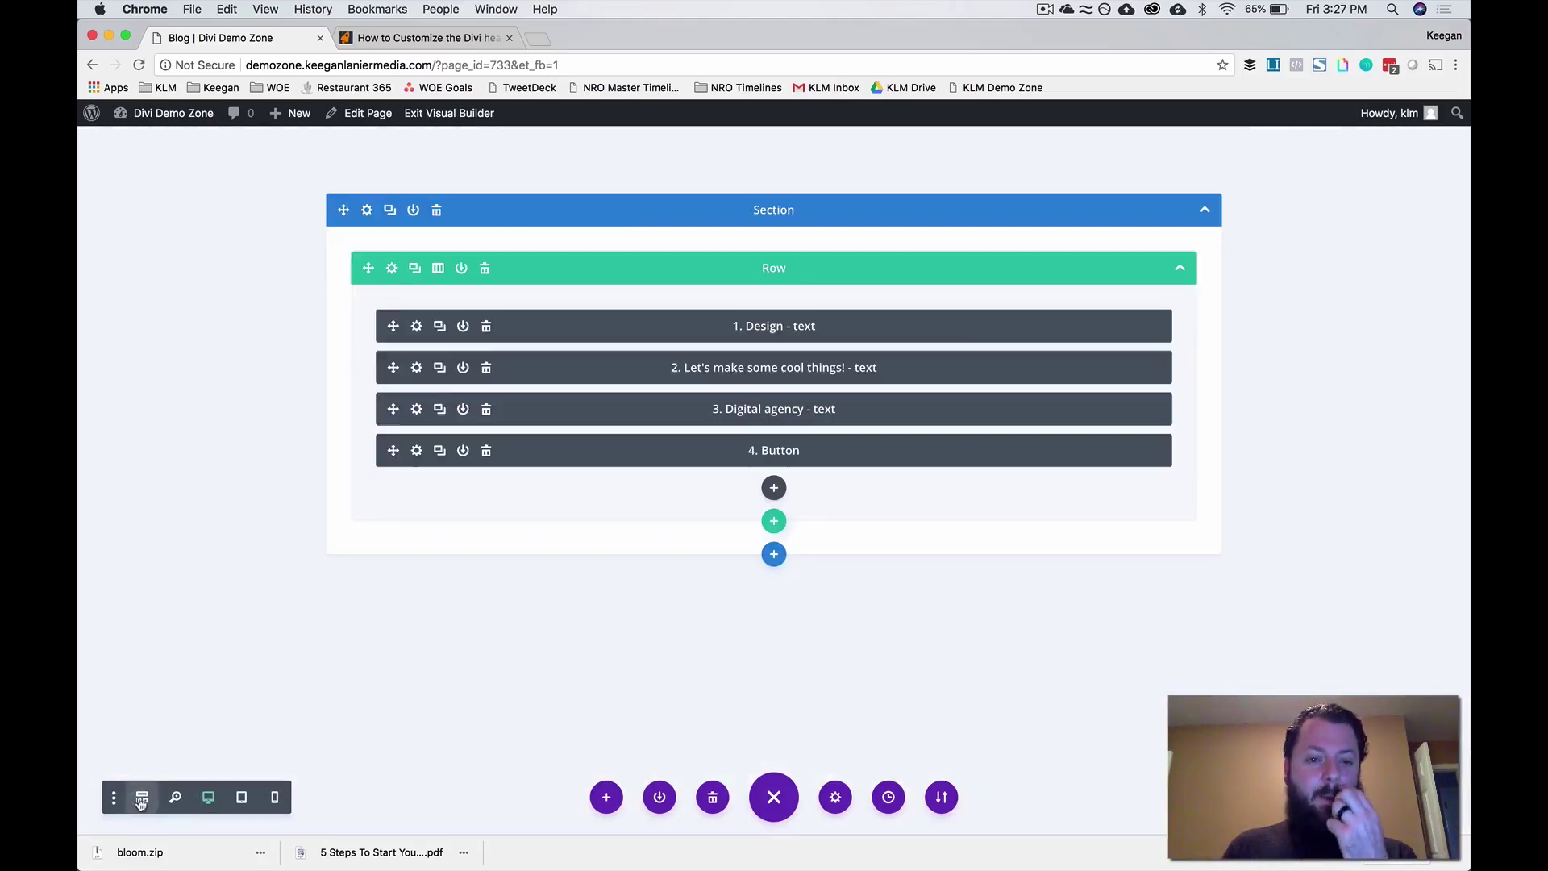
click(417, 409)
click(208, 797)
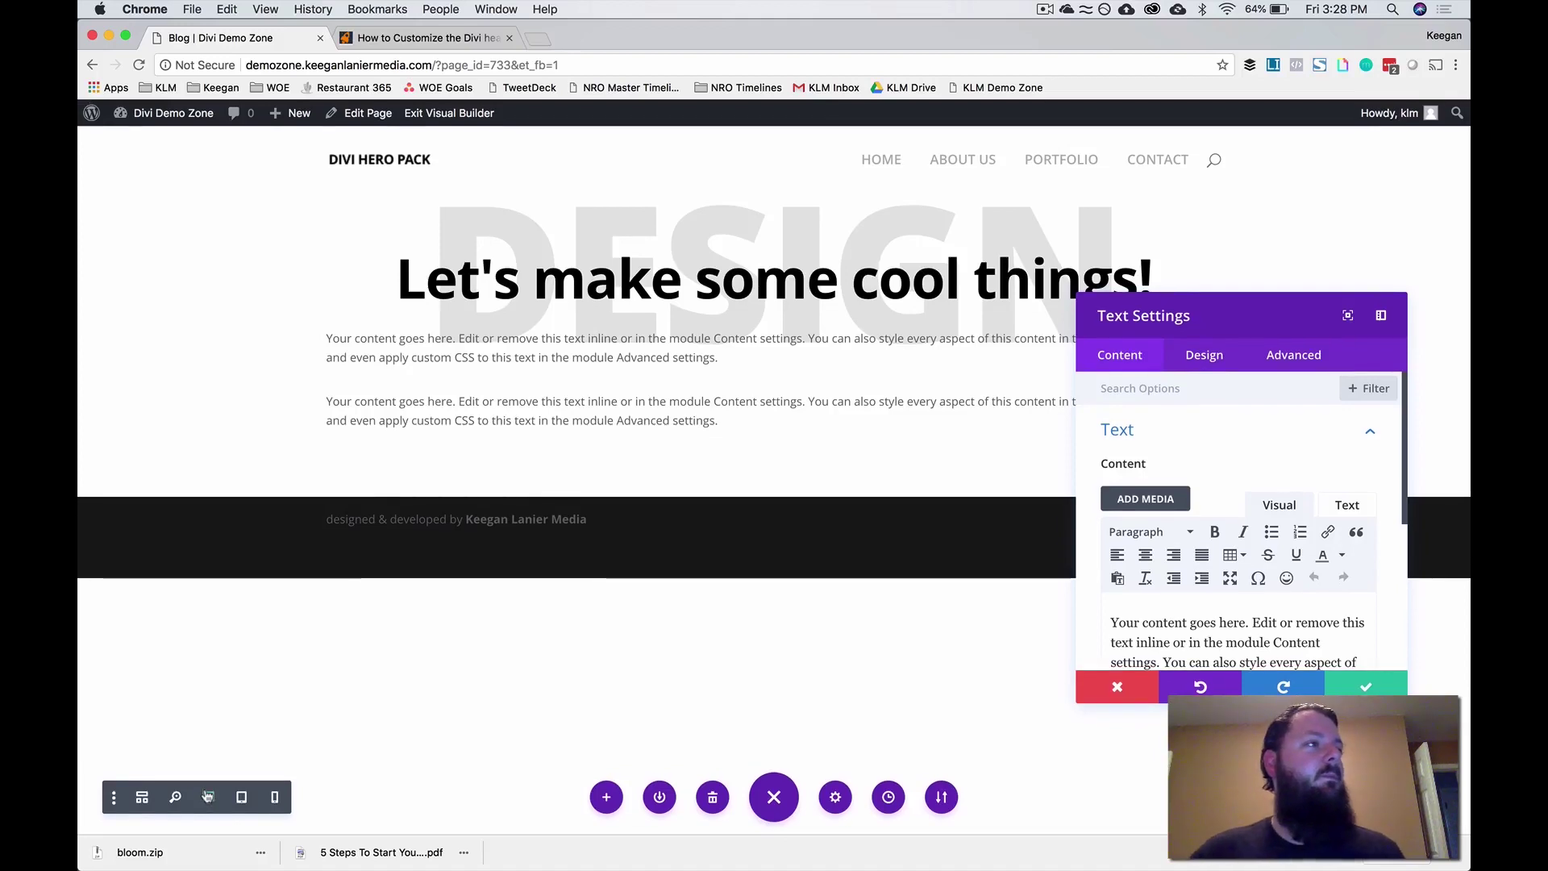
click(1204, 357)
click(1169, 445)
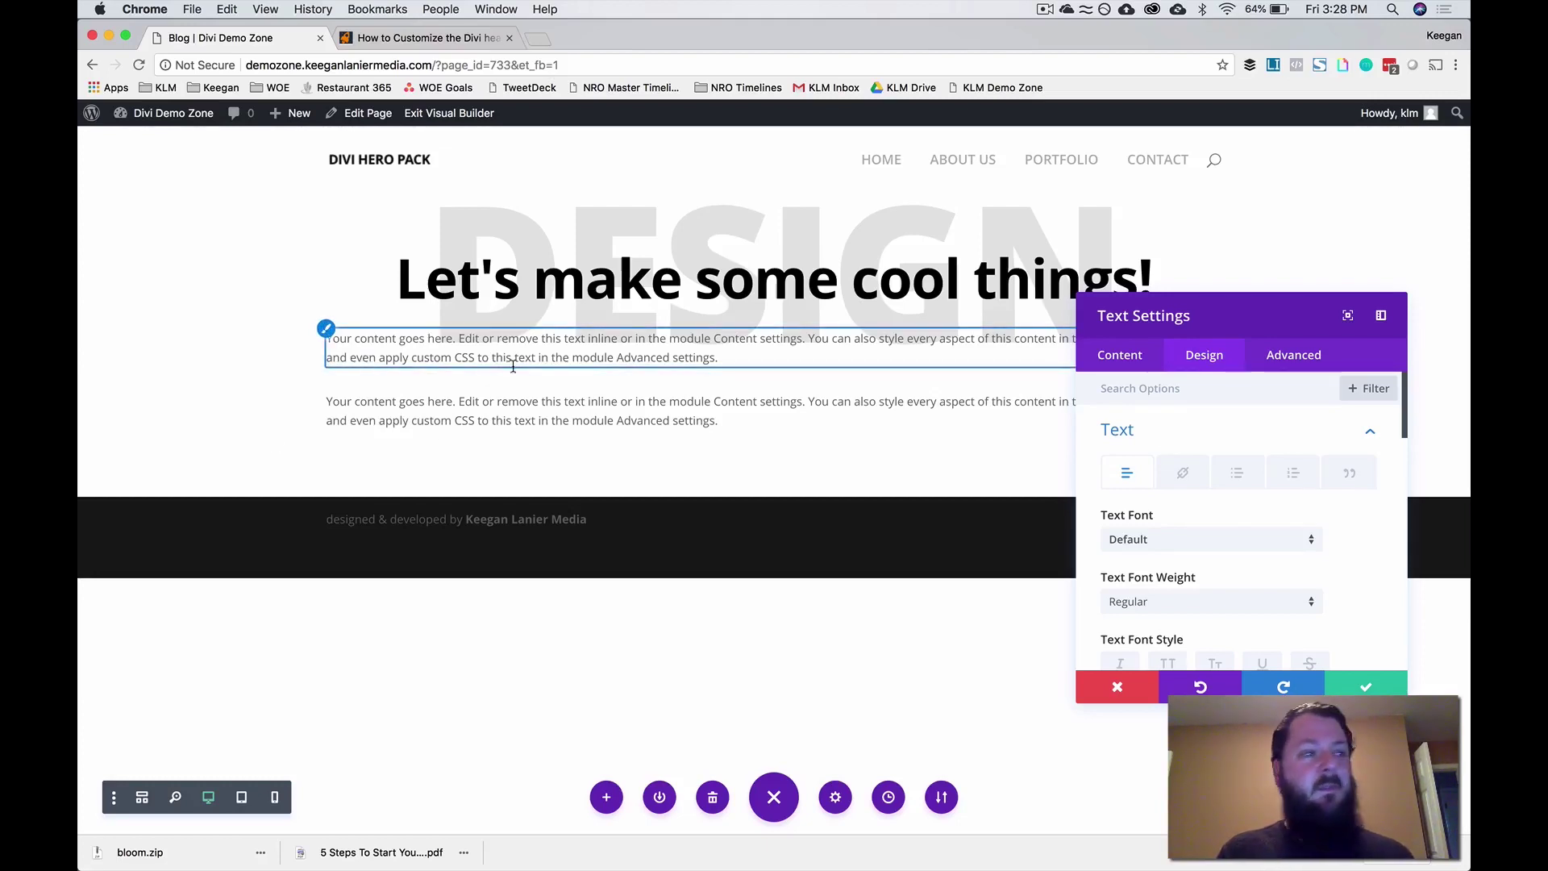
click(1162, 541)
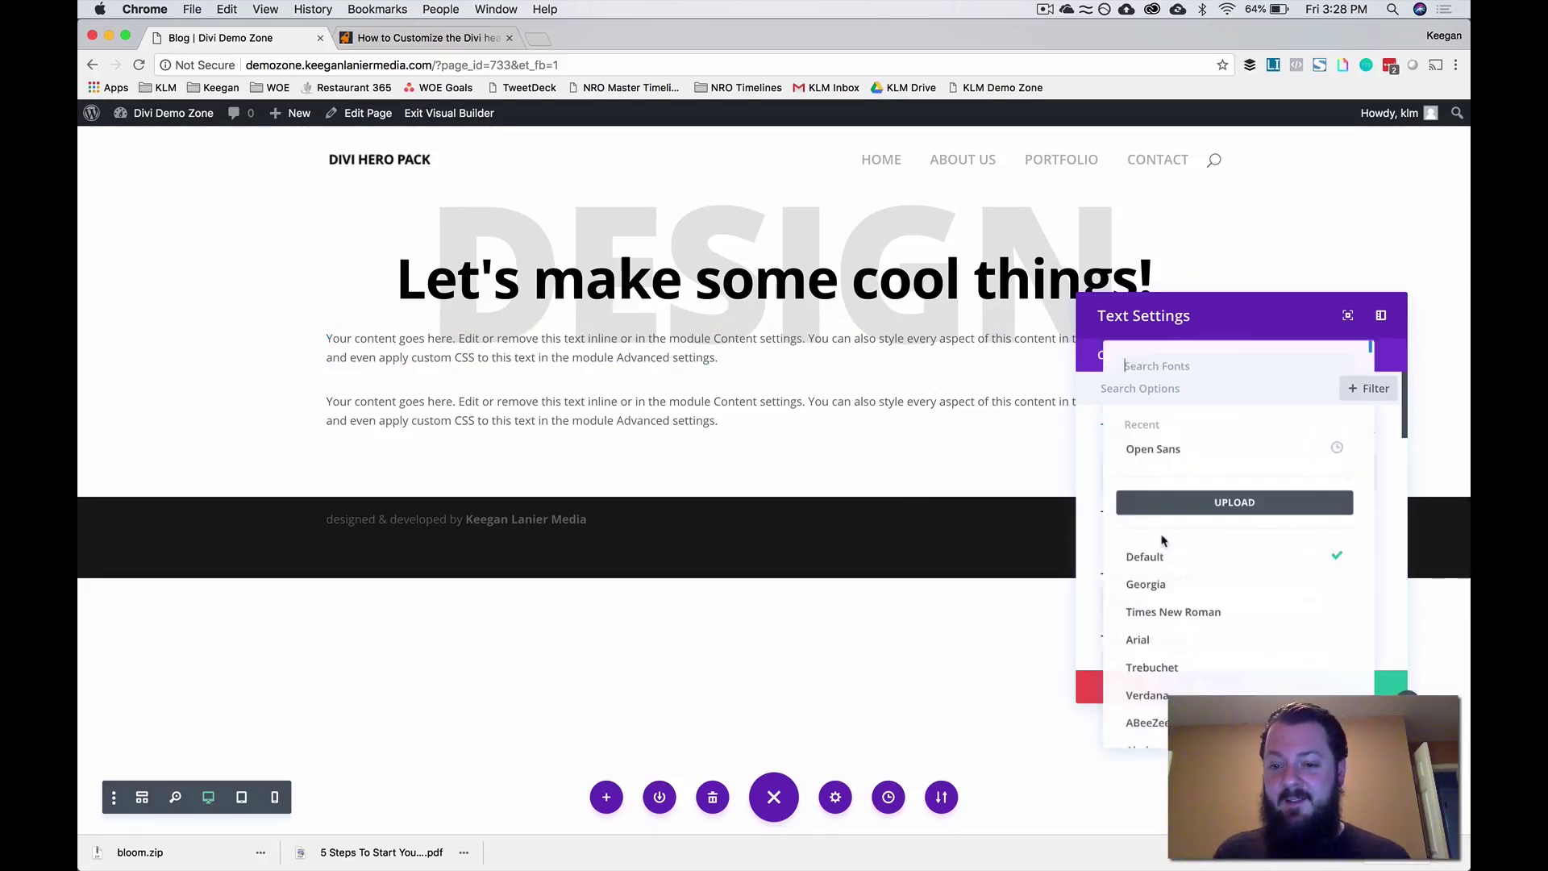
click(1218, 456)
- Increase the "Digital agency" module's text size to 18px
scroll(1217, 457, down, 2)
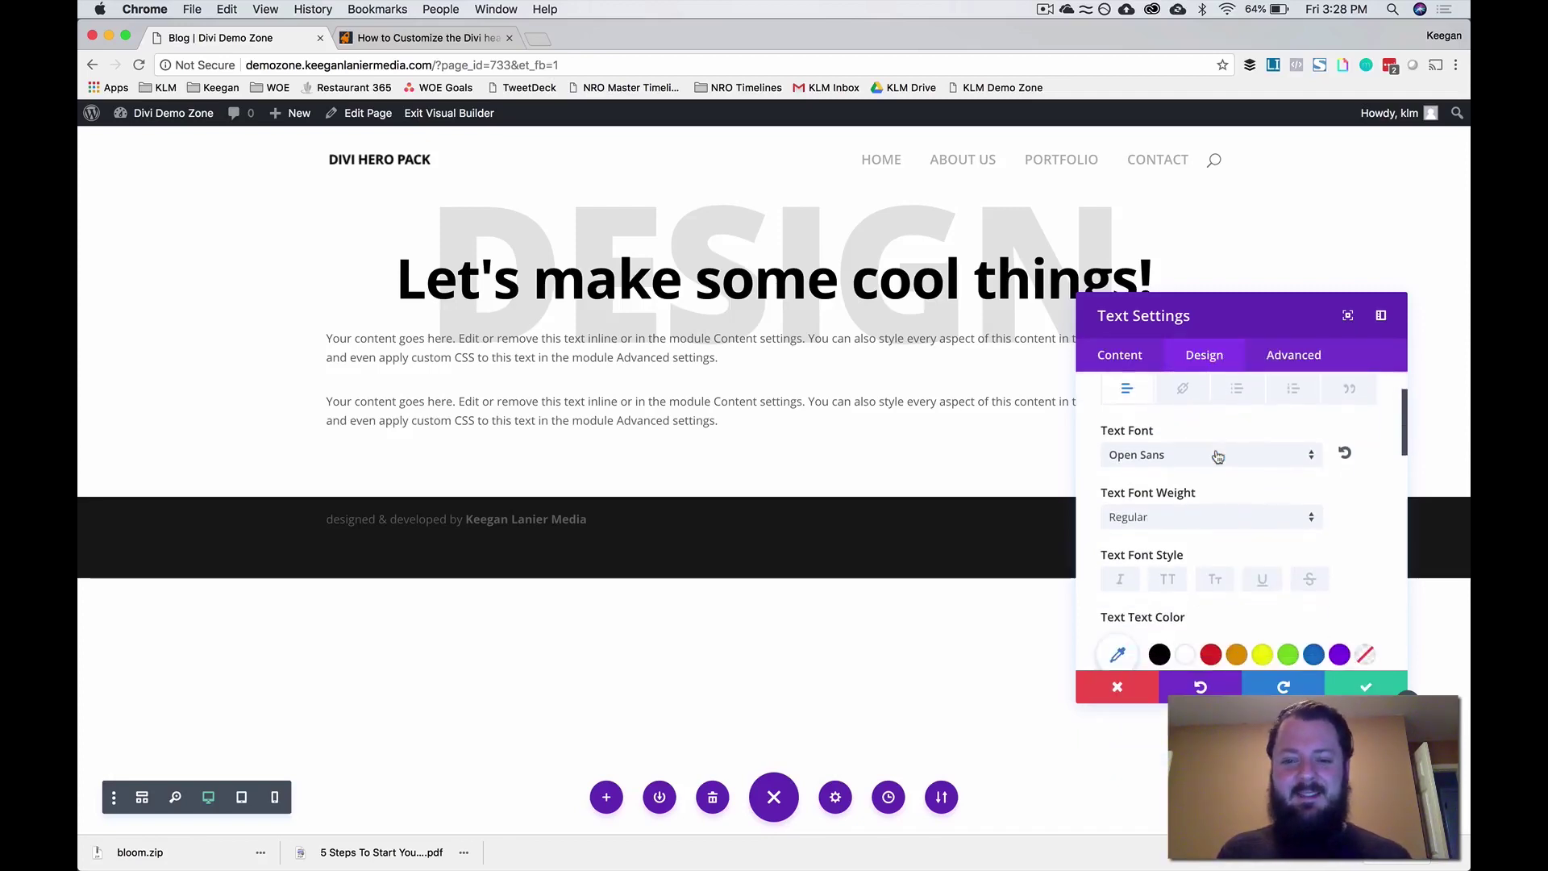
scroll(1217, 456, down, 5)
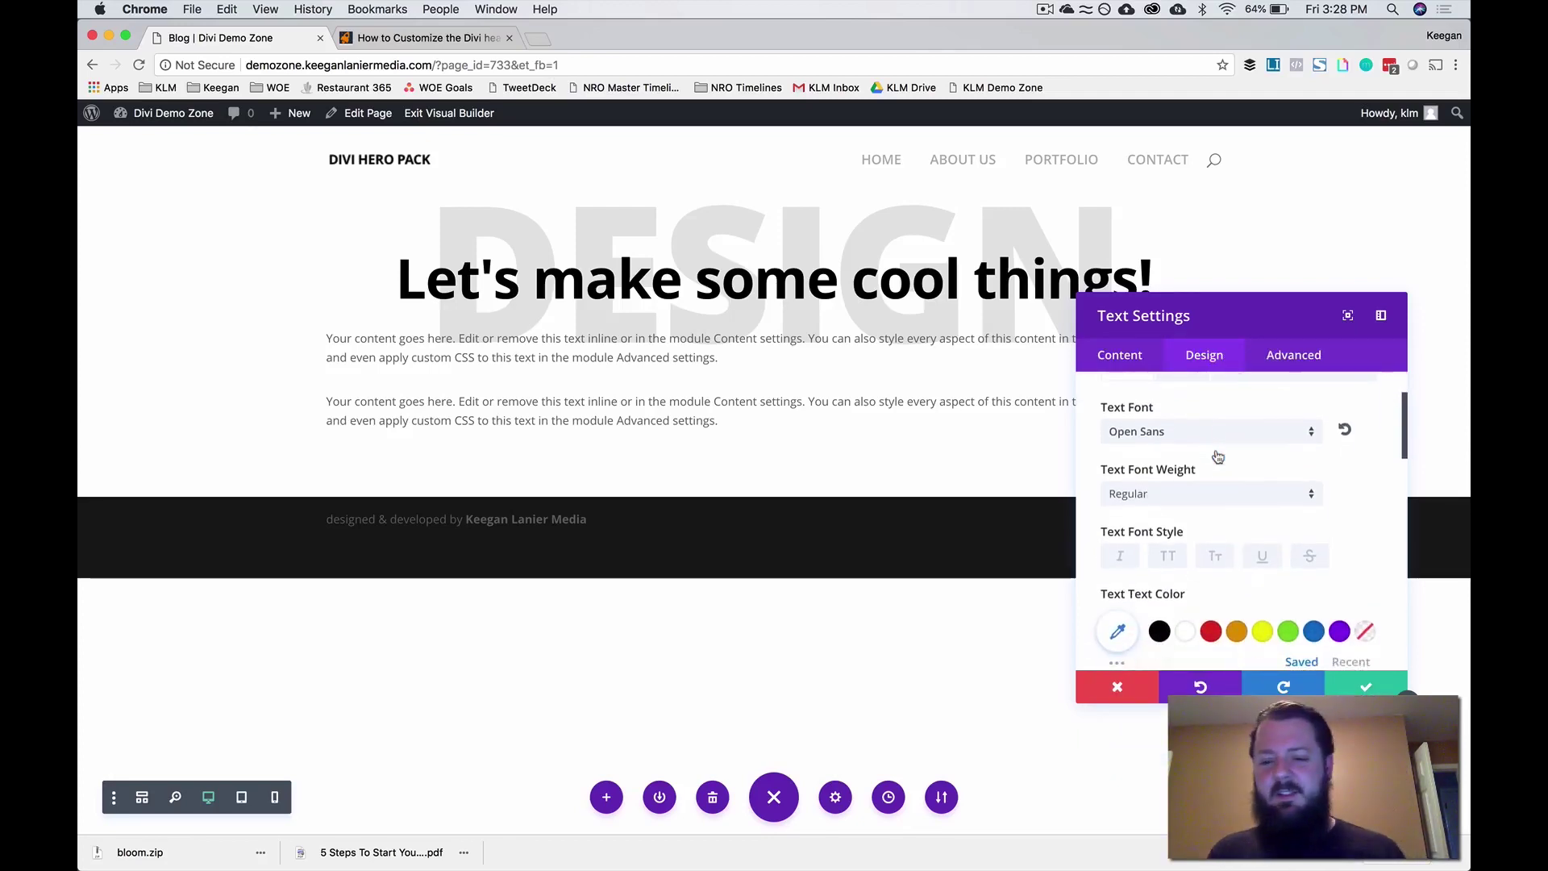
drag(1129, 546, 1129, 546)
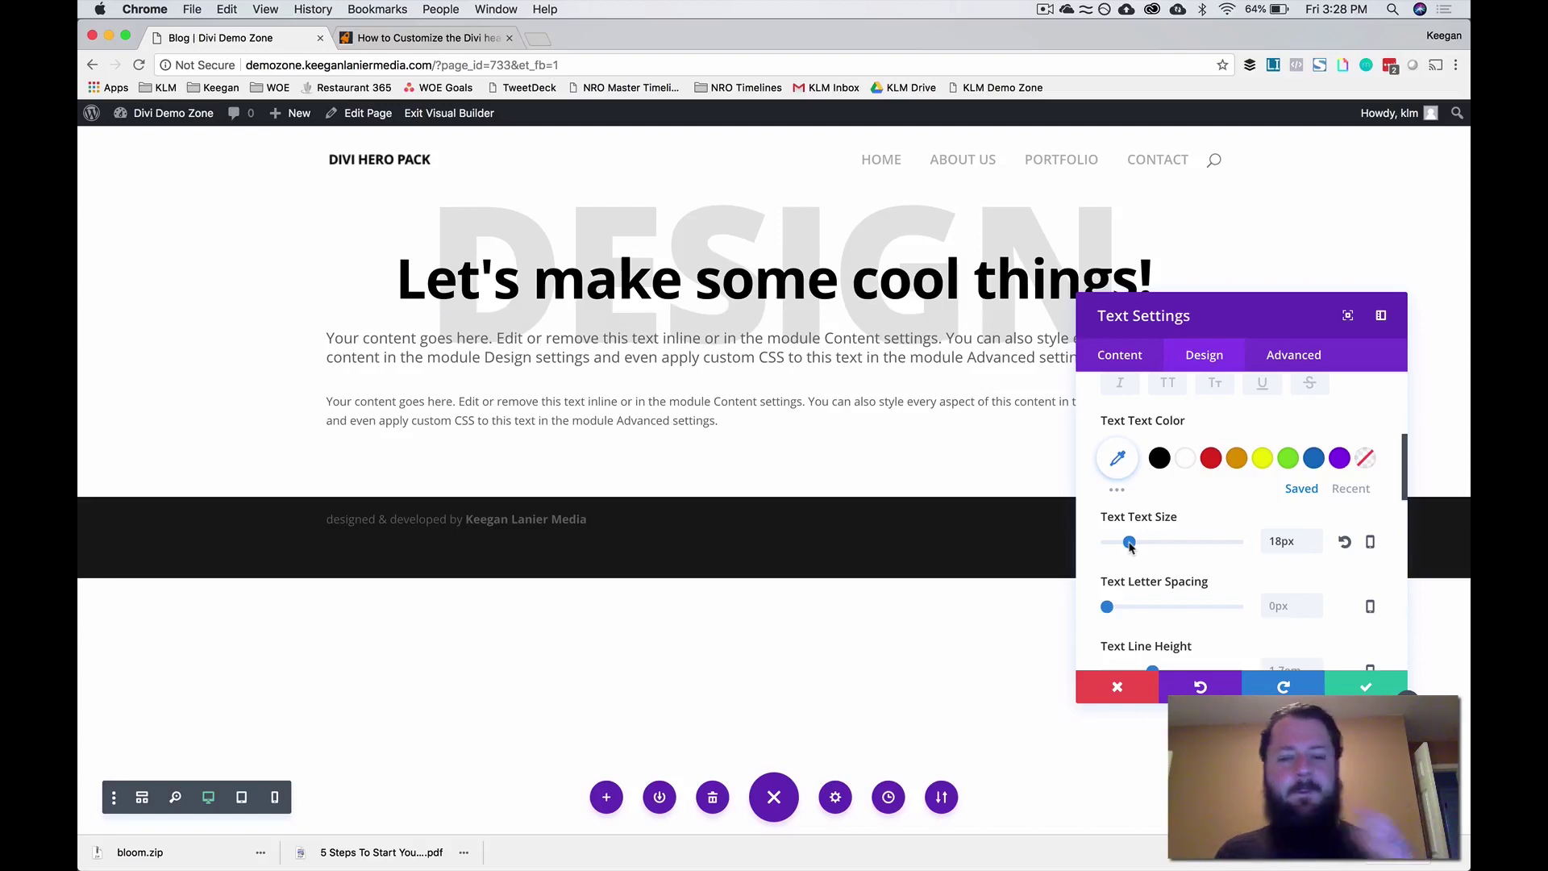
- Set the "Digital agency" module's text color to semi-transparent black, rgba(0,0,0,0.3)
click(1124, 468)
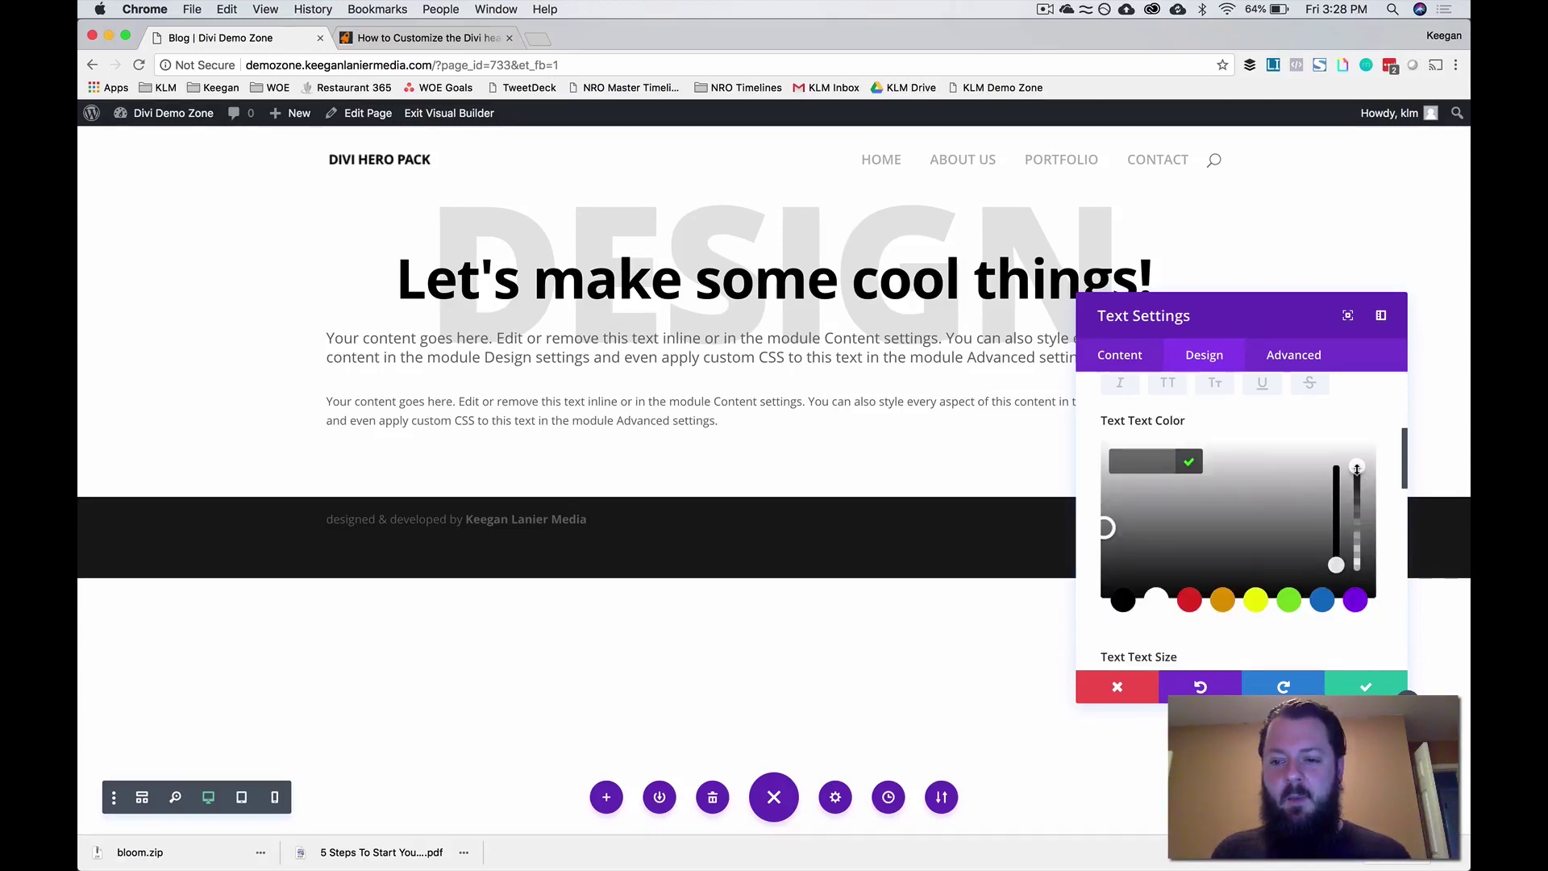
drag(1357, 469, 1361, 548)
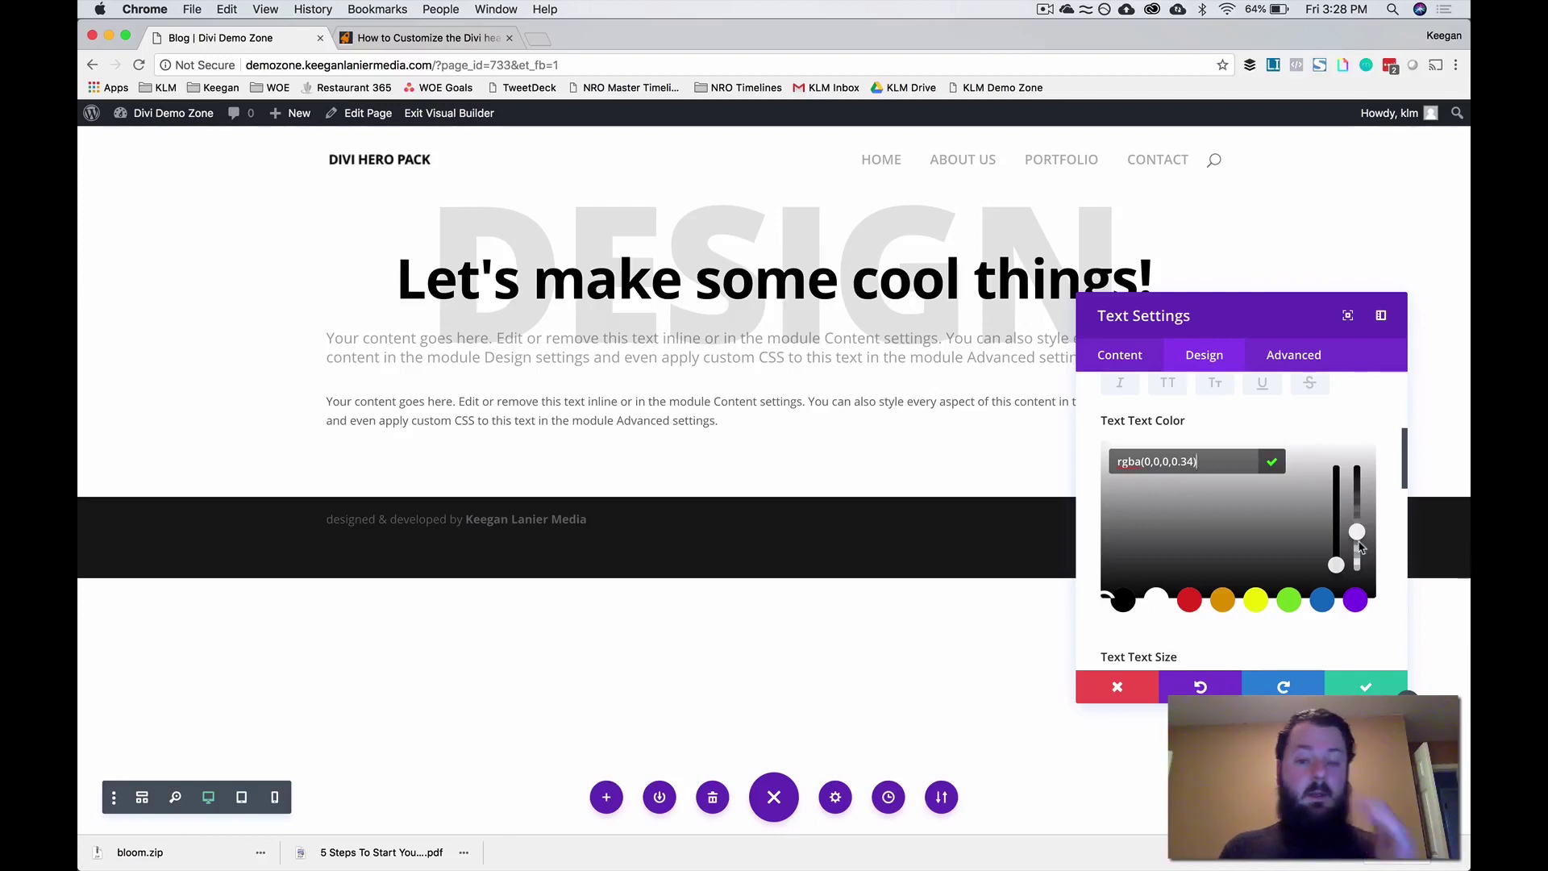
click(1192, 461)
key(BackSpace)
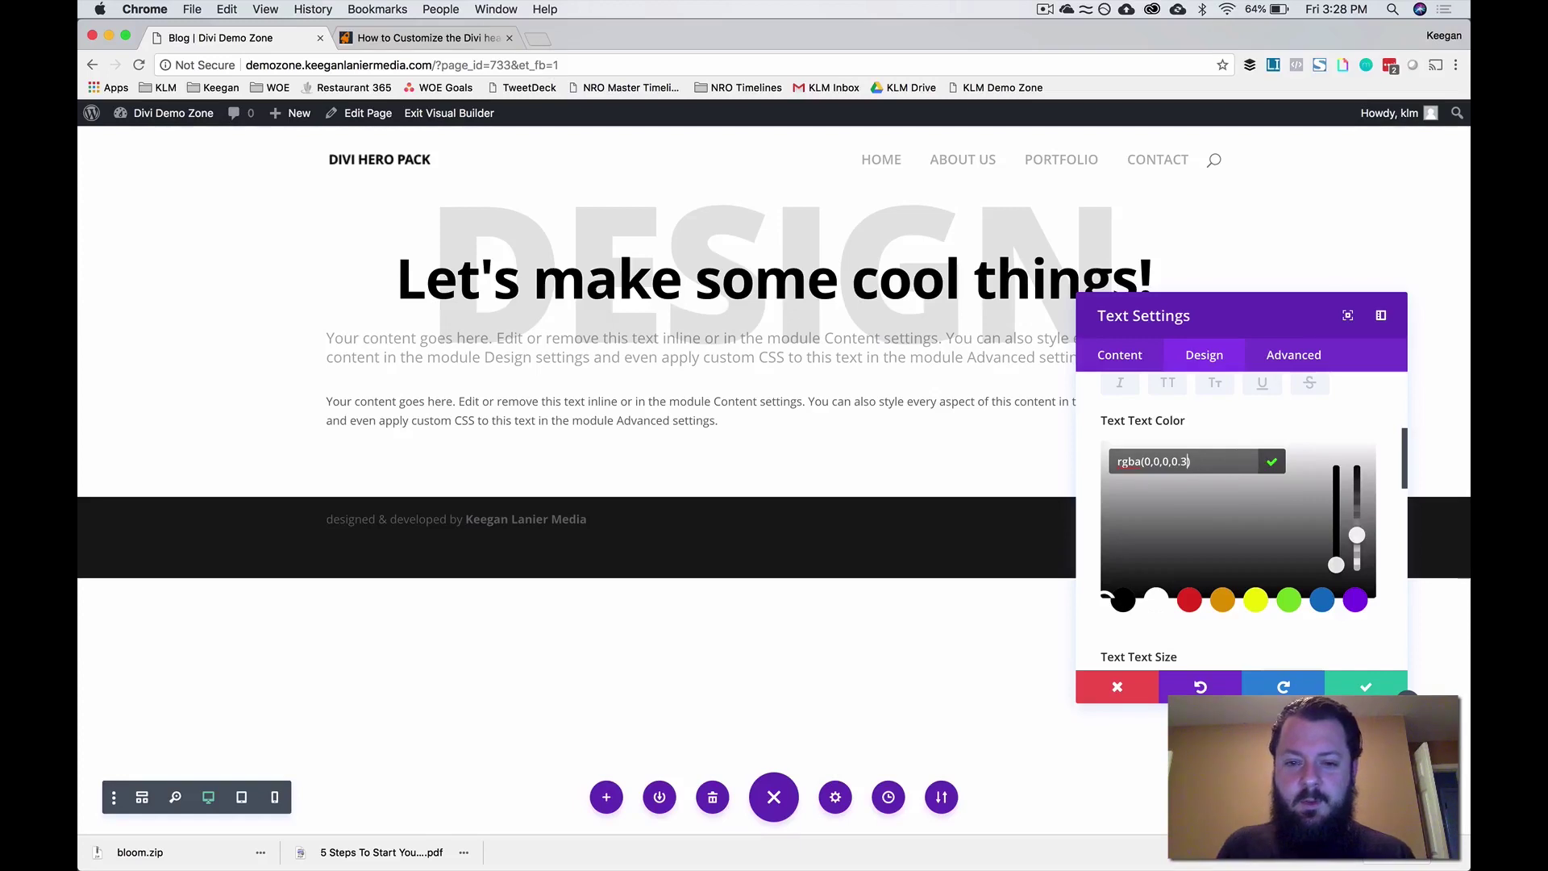
click(1226, 437)
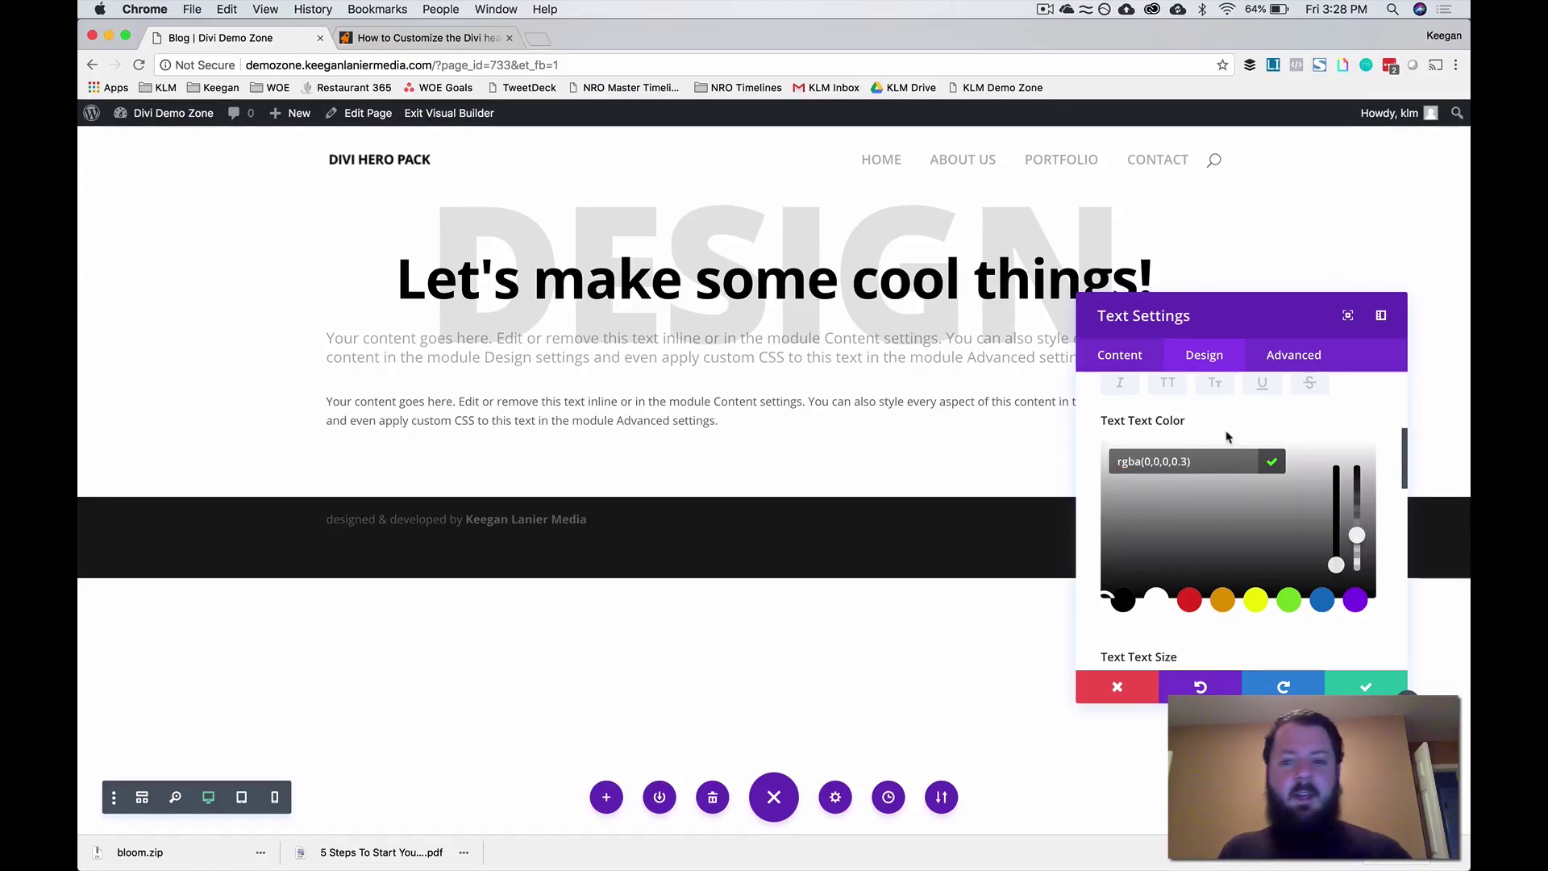
- Set the "Digital agency" module's text letter spacing to -0.3px and its line height to 1.6em
scroll(1241, 500, down, 5)
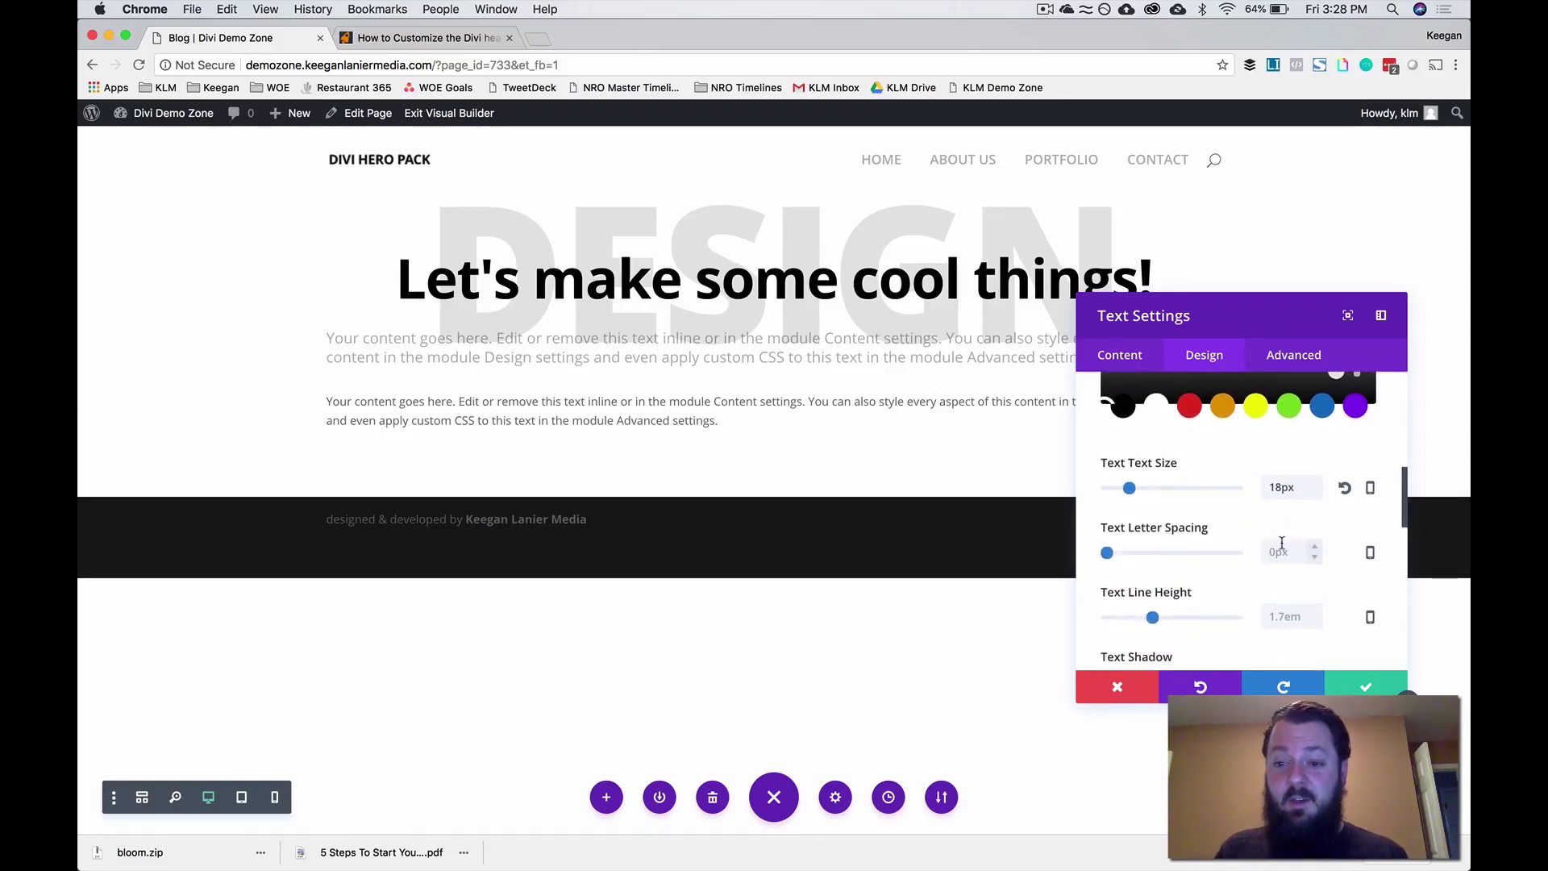
click(1281, 549)
scroll(1282, 553, down, 2)
text(-0.3)
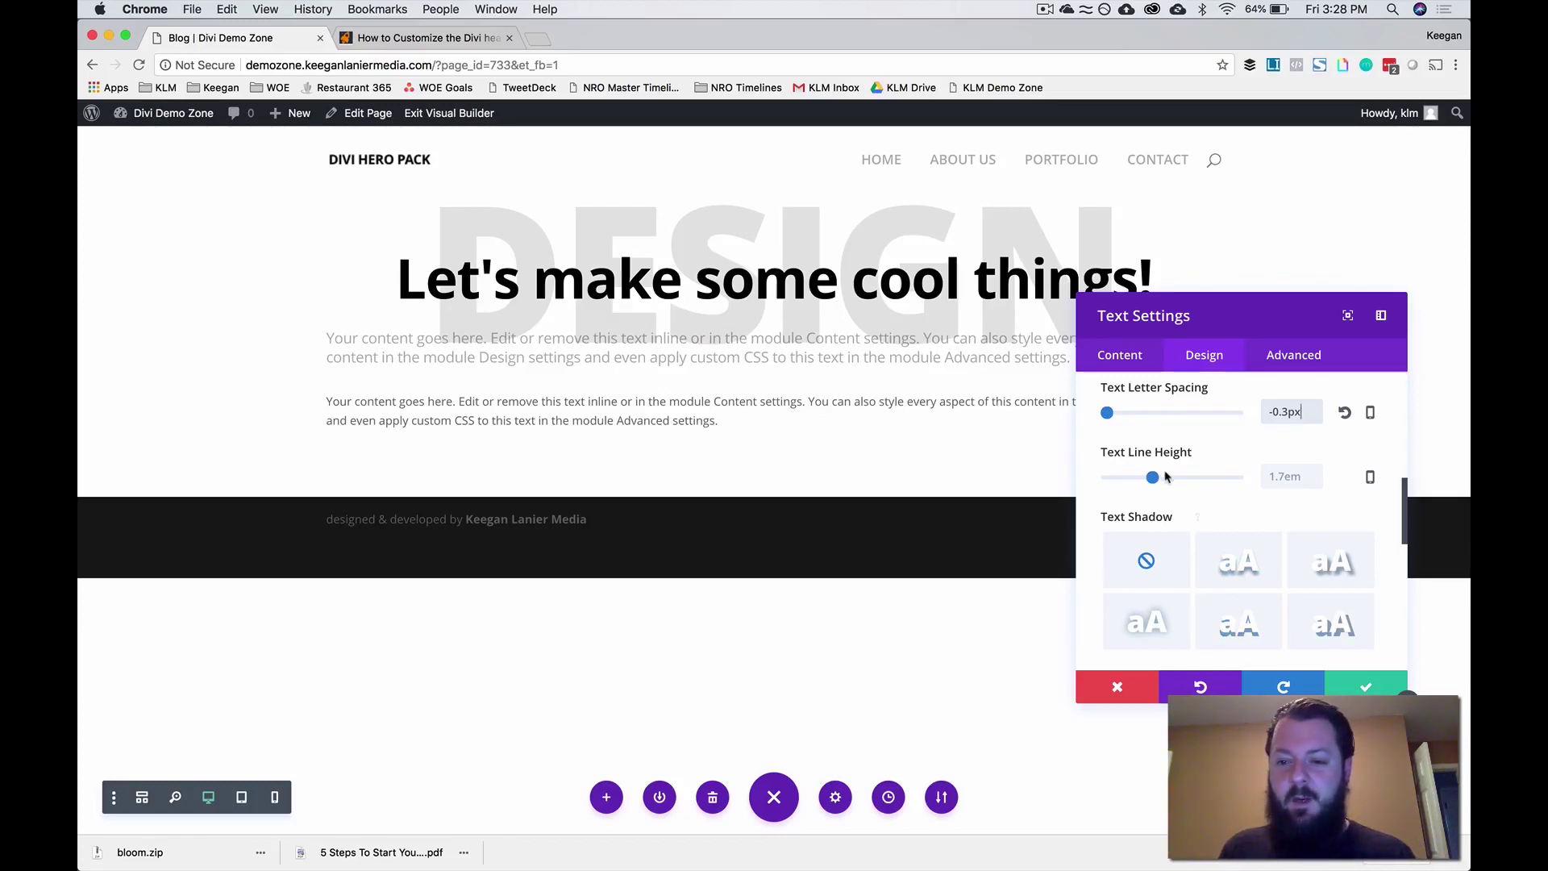
drag(1150, 477, 1148, 478)
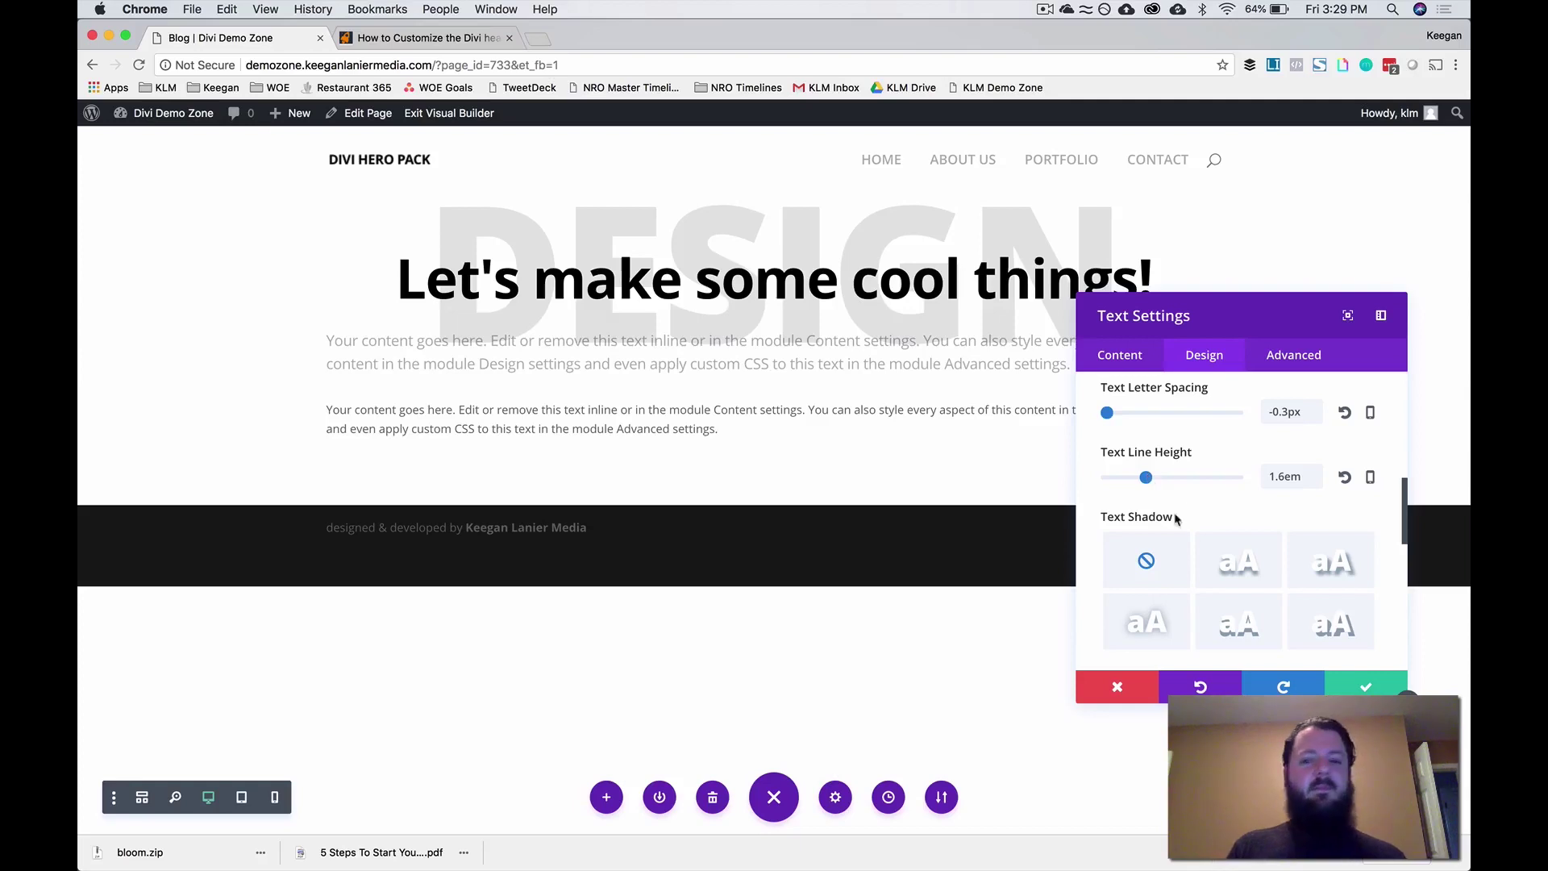
- Center the text orientation of the "Digital agency" module
scroll(1193, 532, down, 3)
click(1202, 579)
scroll(1201, 462, up, 5)
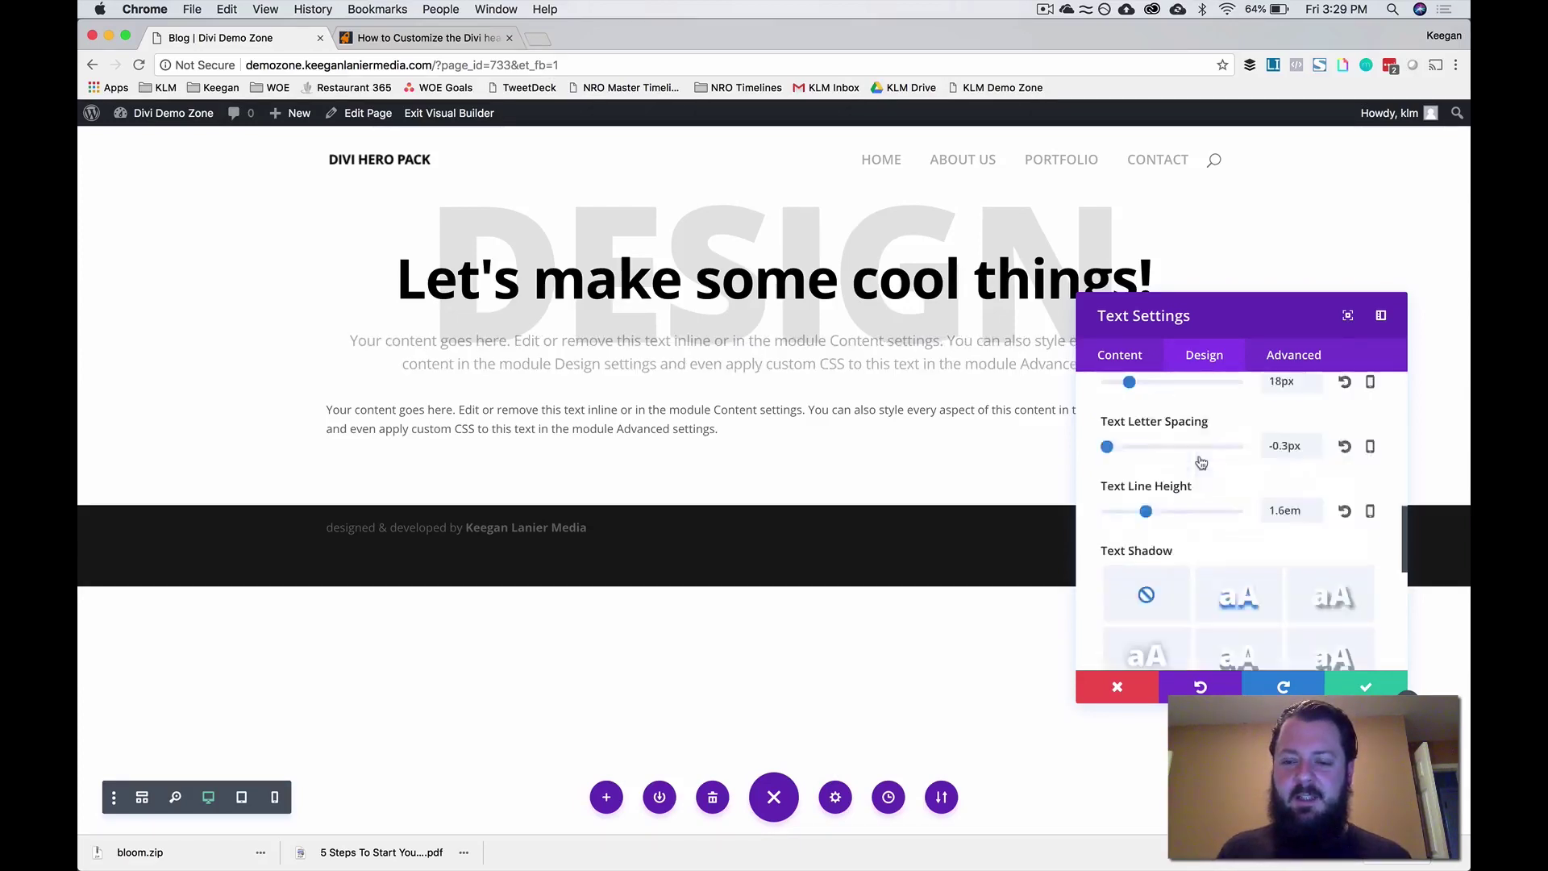
click(1242, 438)
- Replace the "Digital agency" module's placeholder content with "We are a digital agency that specializes in User Experience Design", including the quotation marks
click(1120, 355)
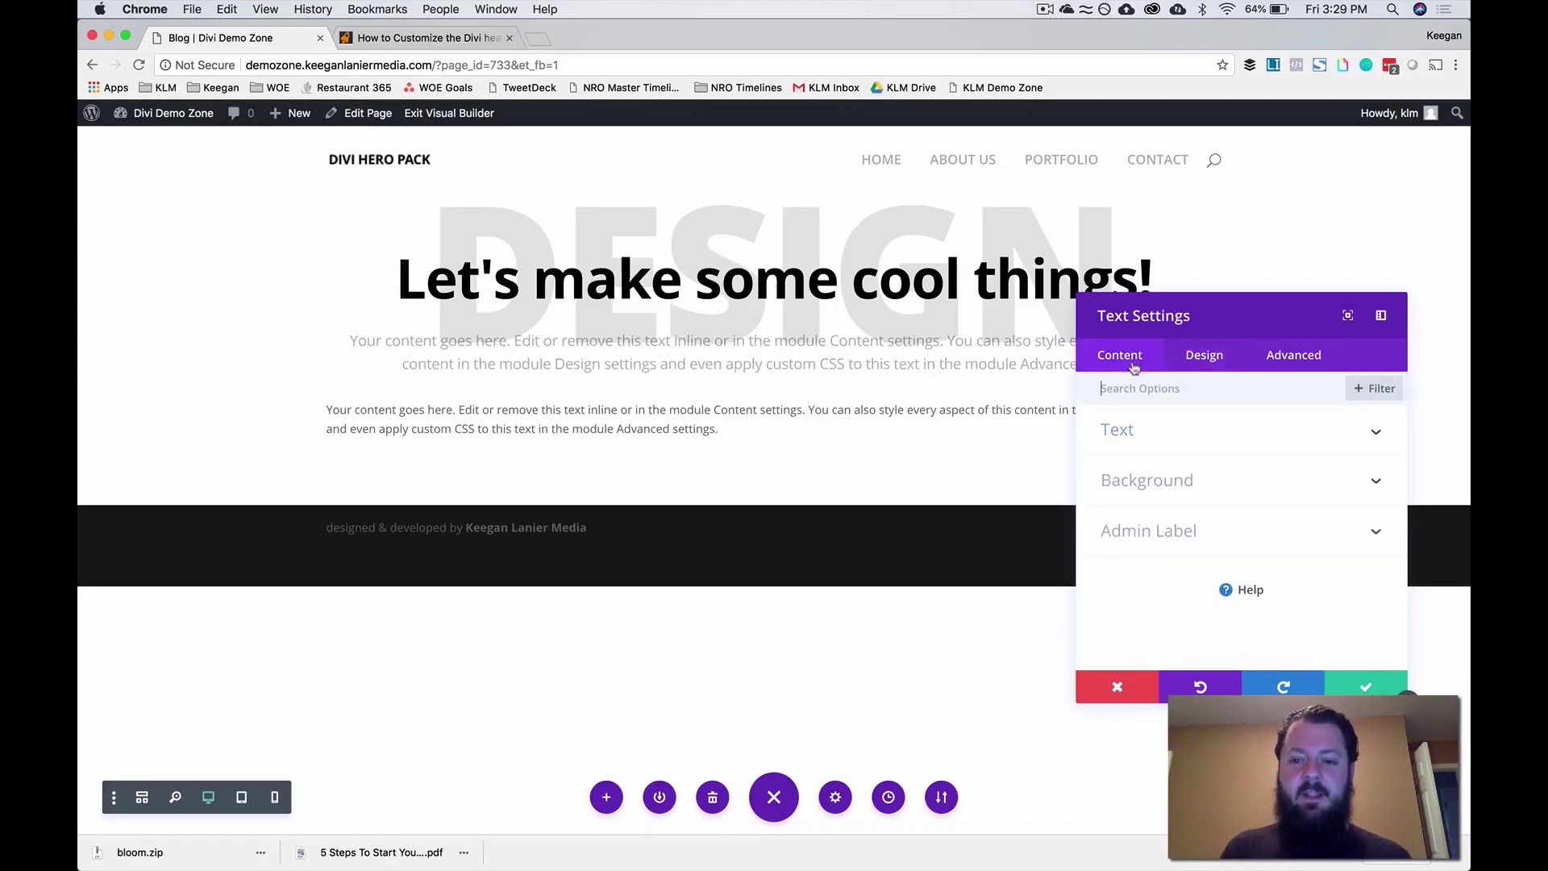
click(1174, 432)
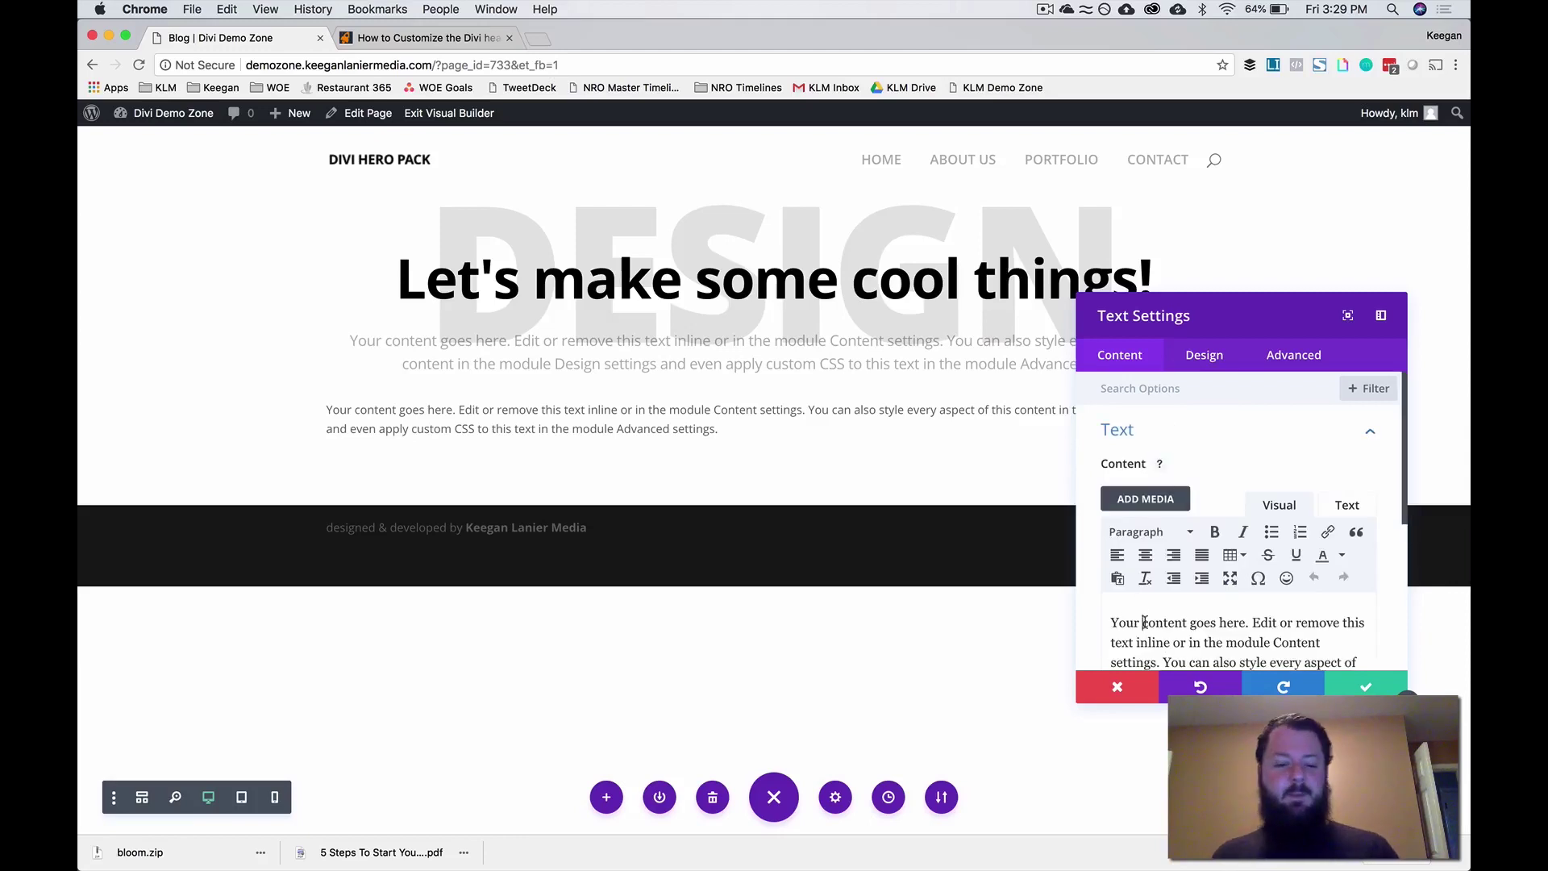
key(super+a)
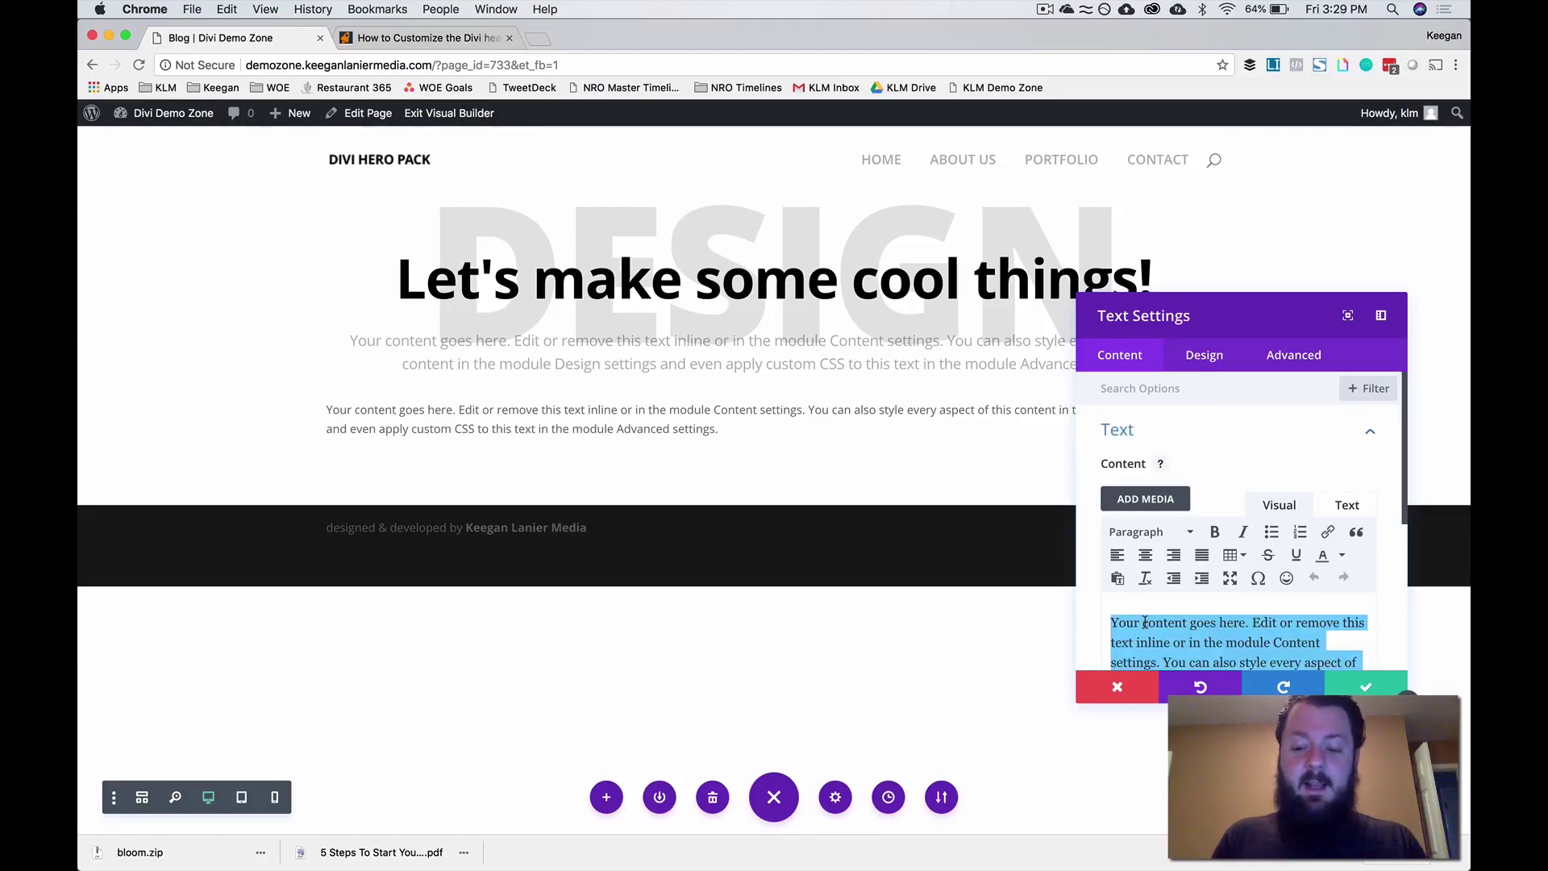
text("We are )
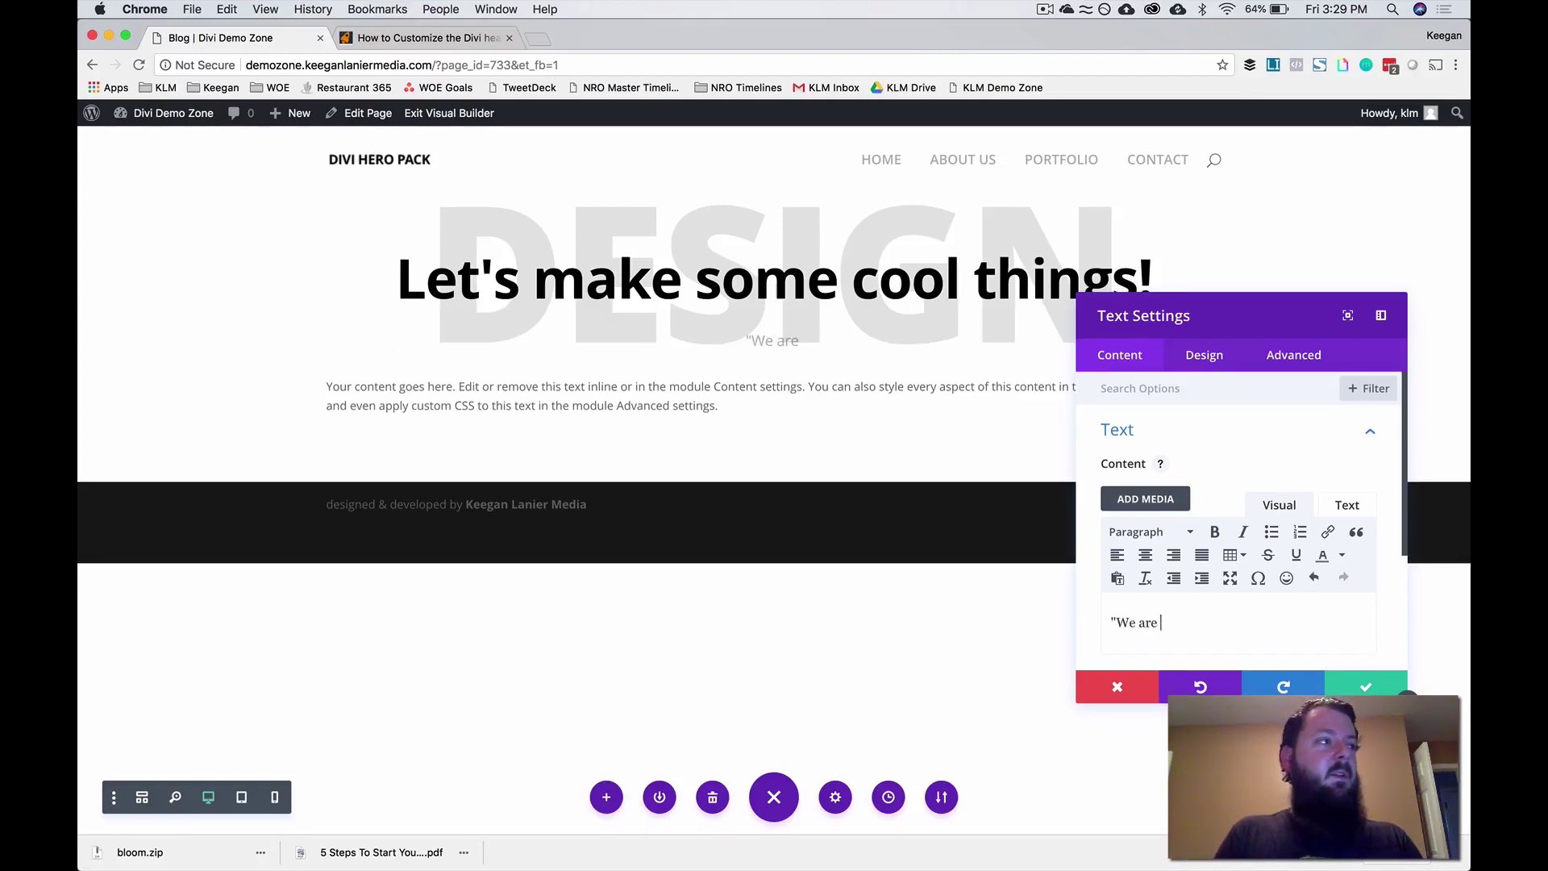
text(a digital age)
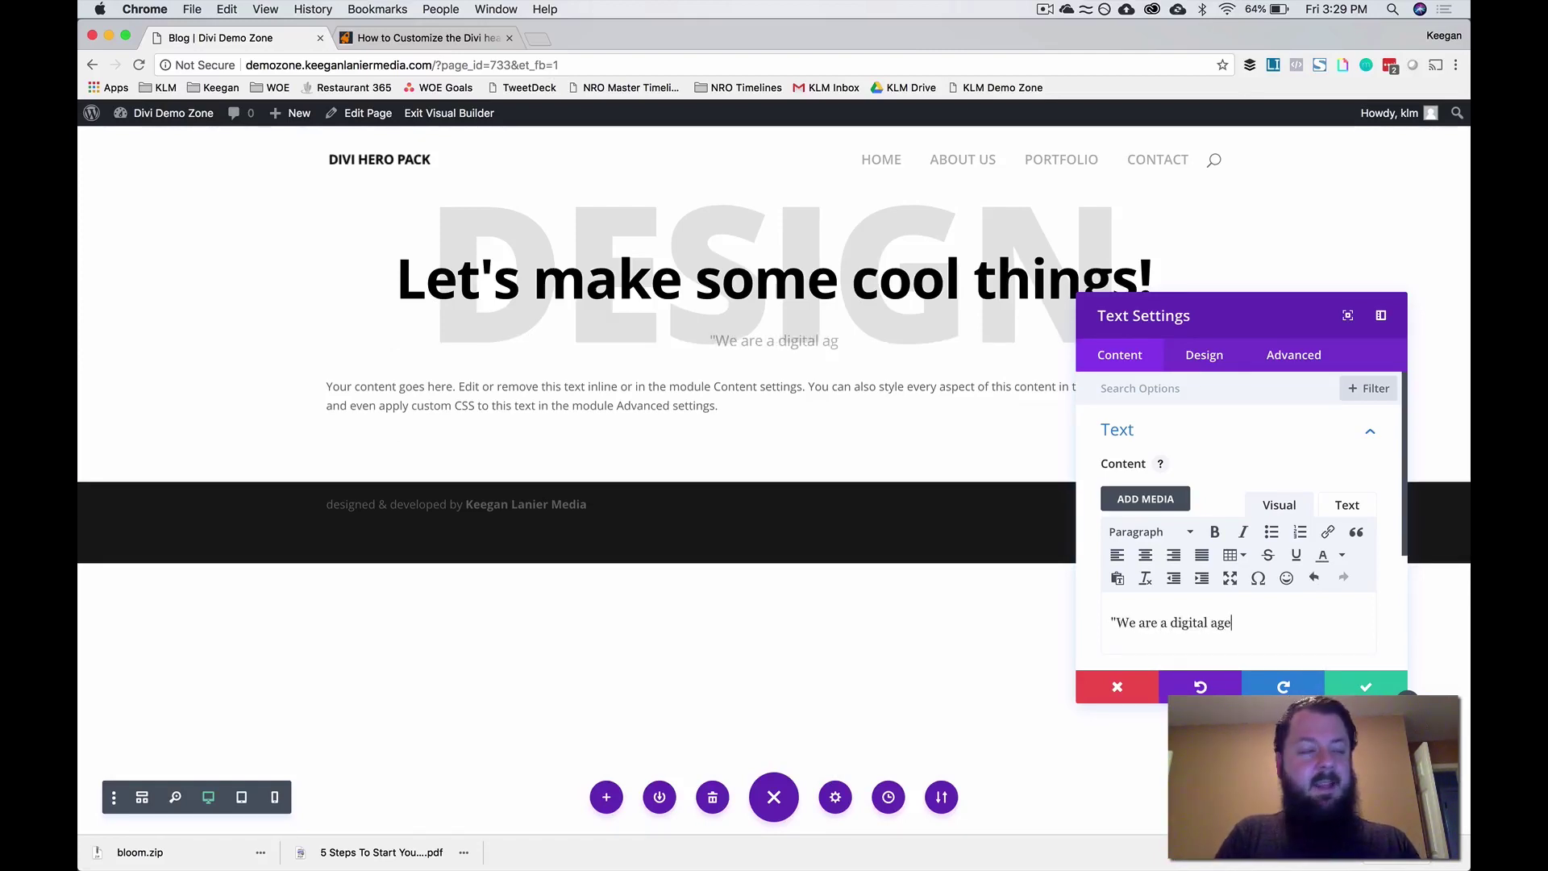
text(ncy that specia)
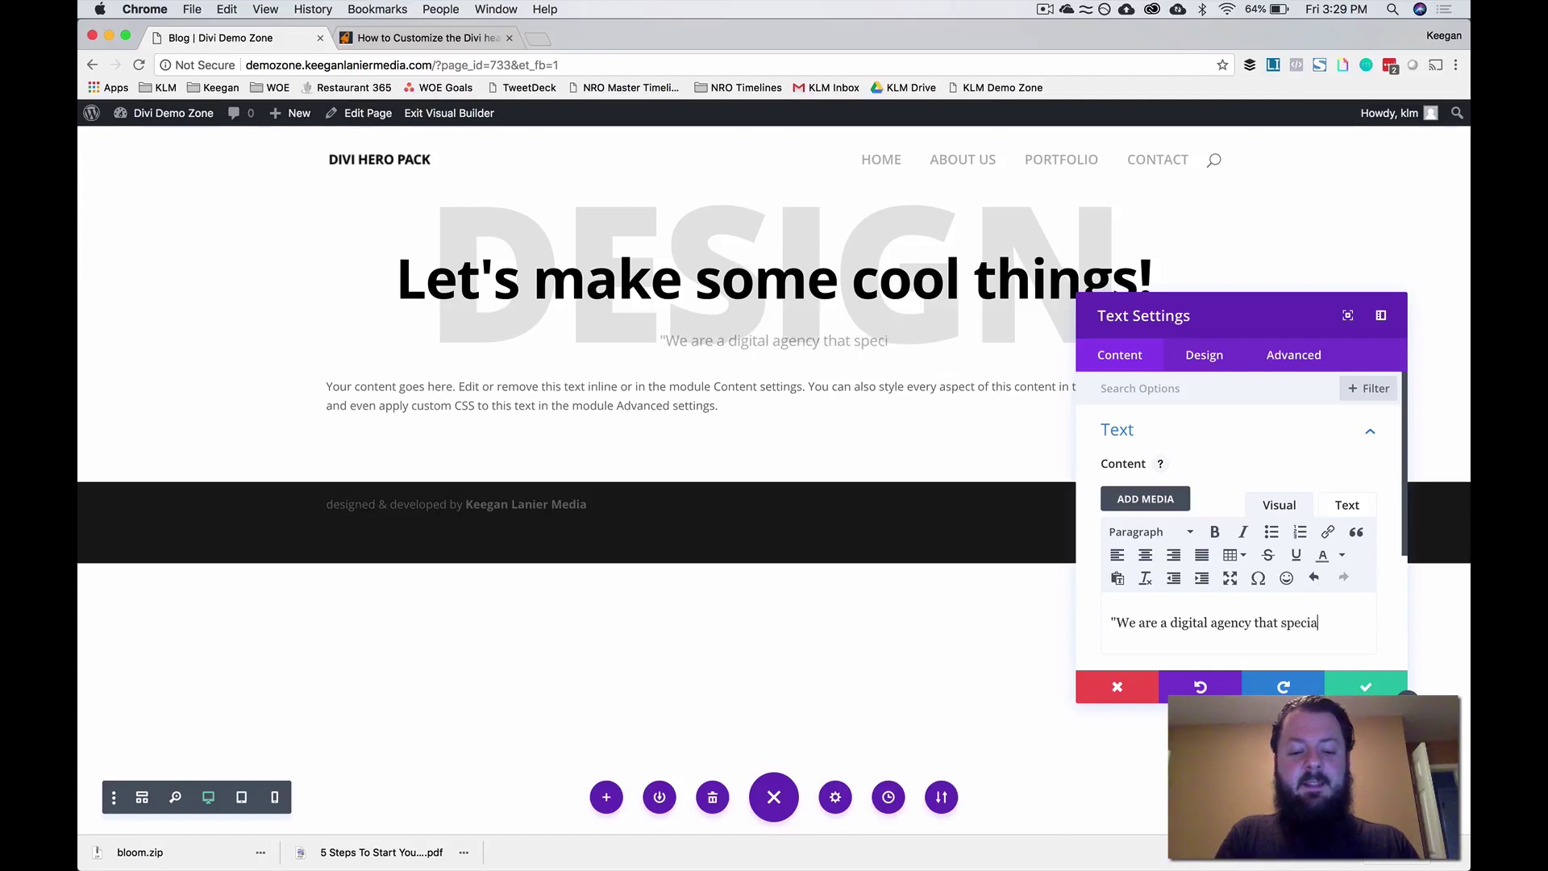
text(lizes in User Ex)
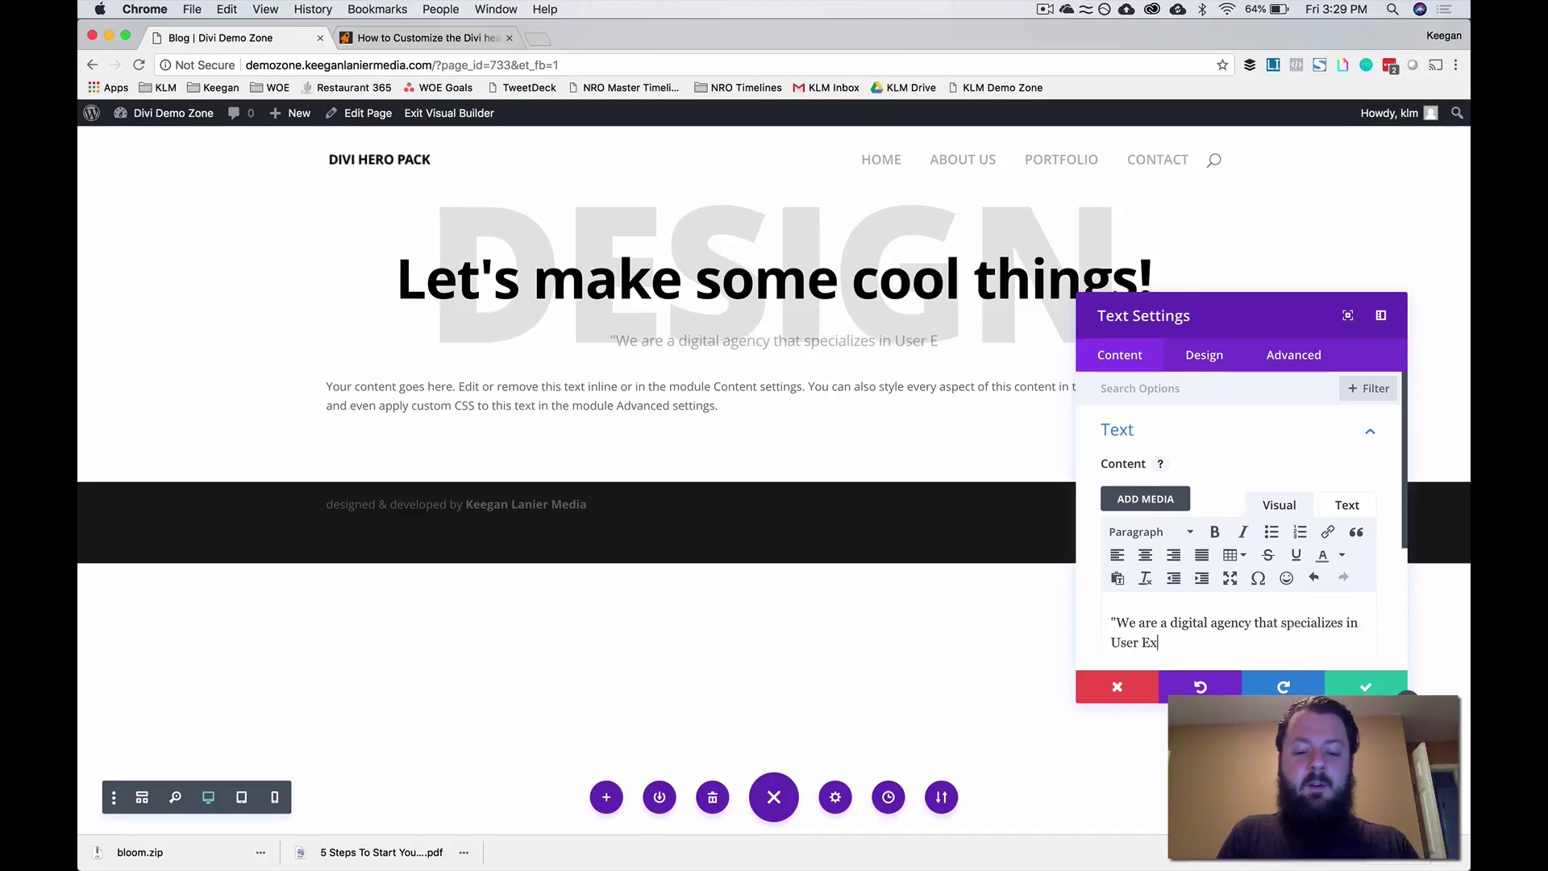
text(perie)
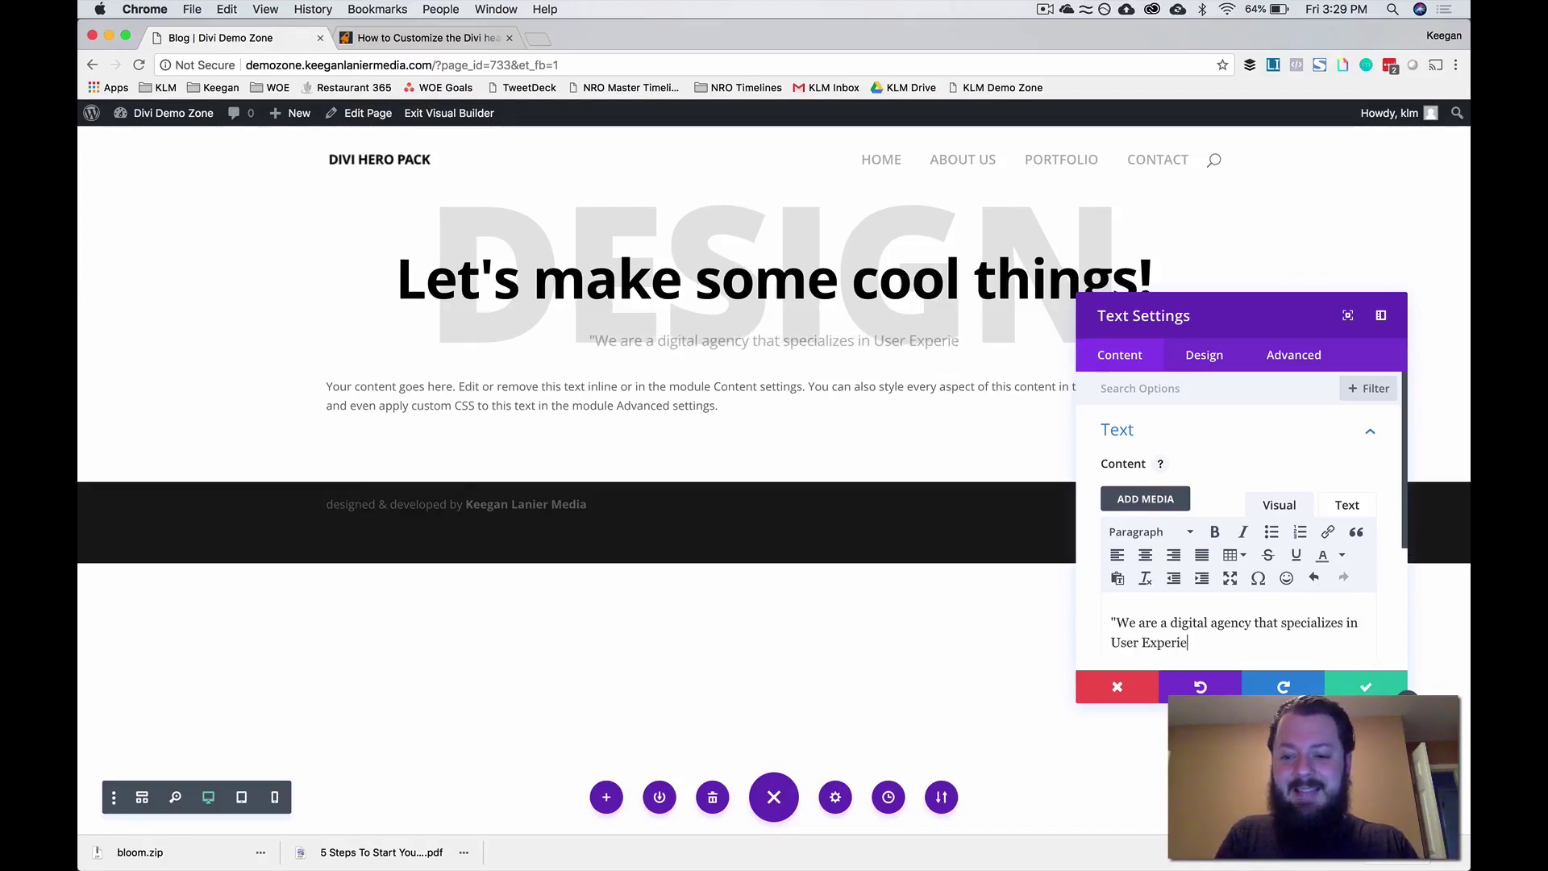
text(nce )
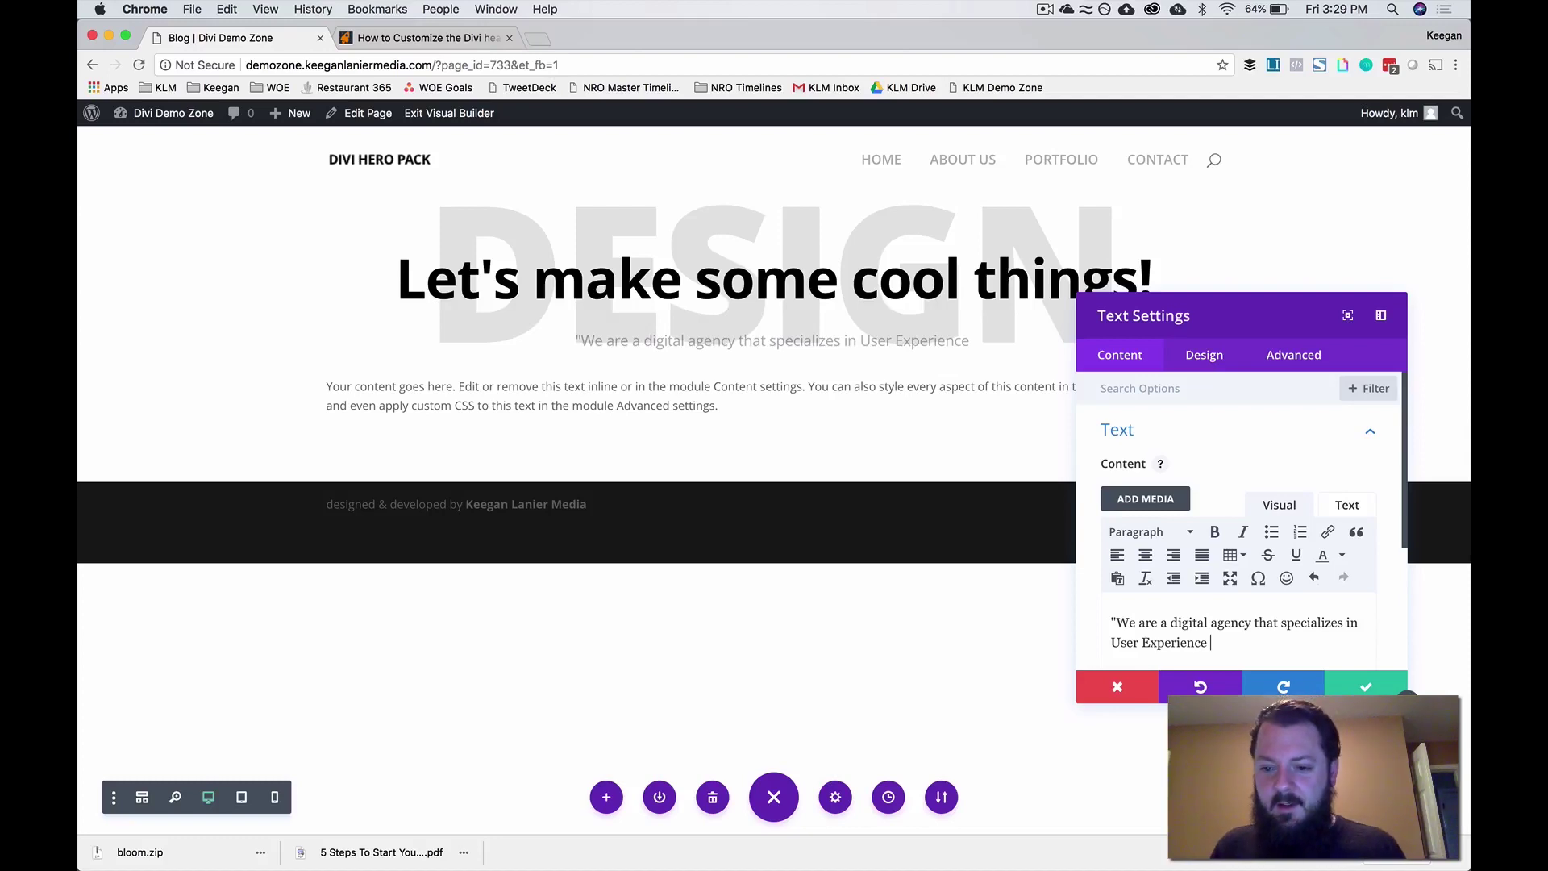
text(Design")
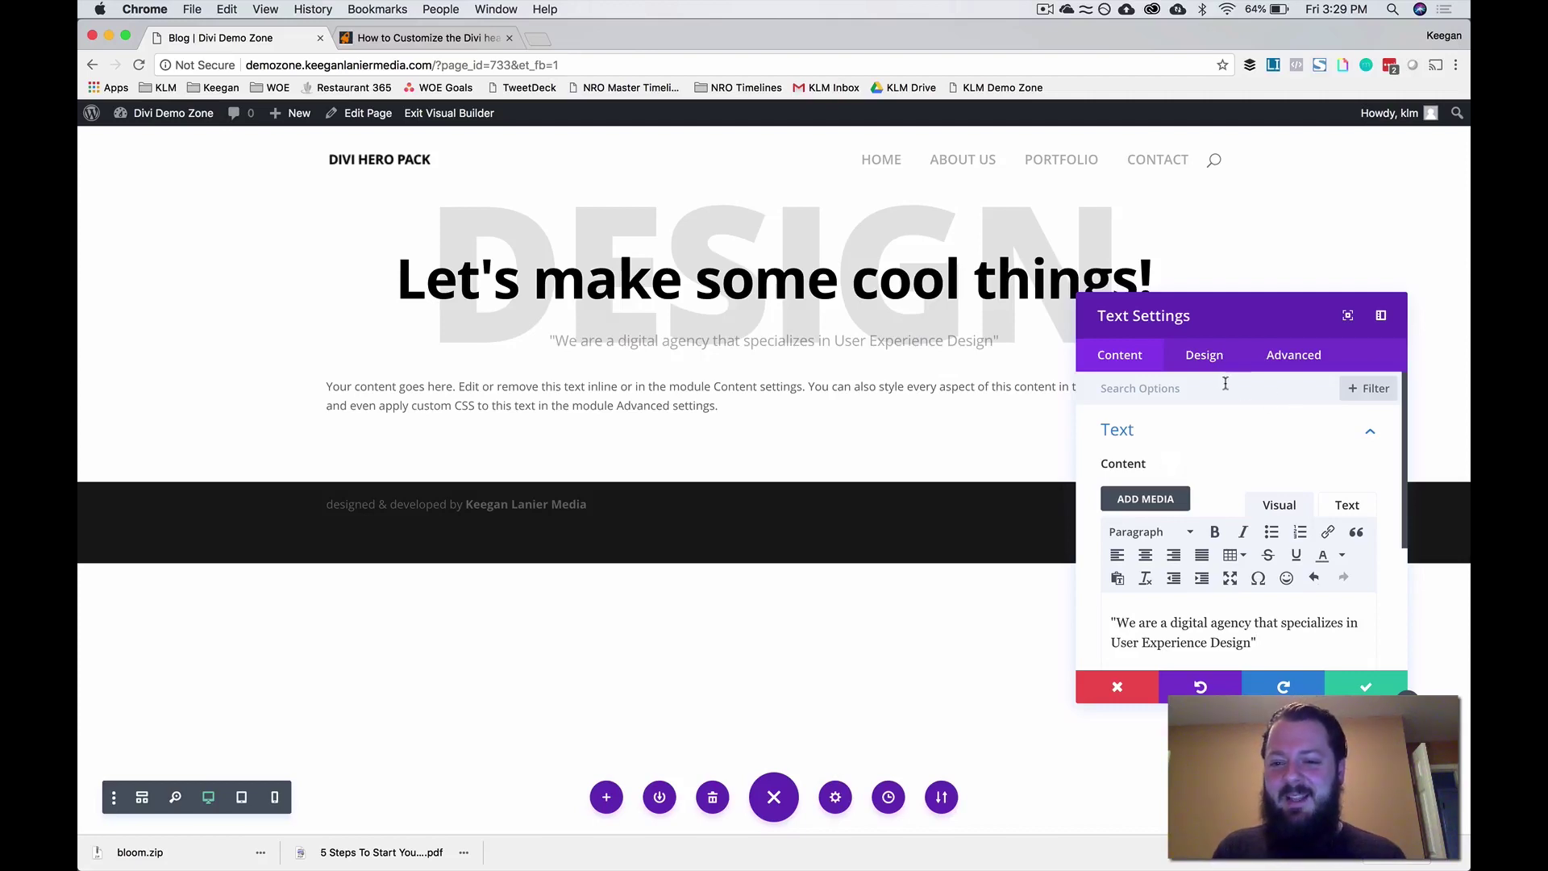
click(1225, 450)
click(1217, 427)
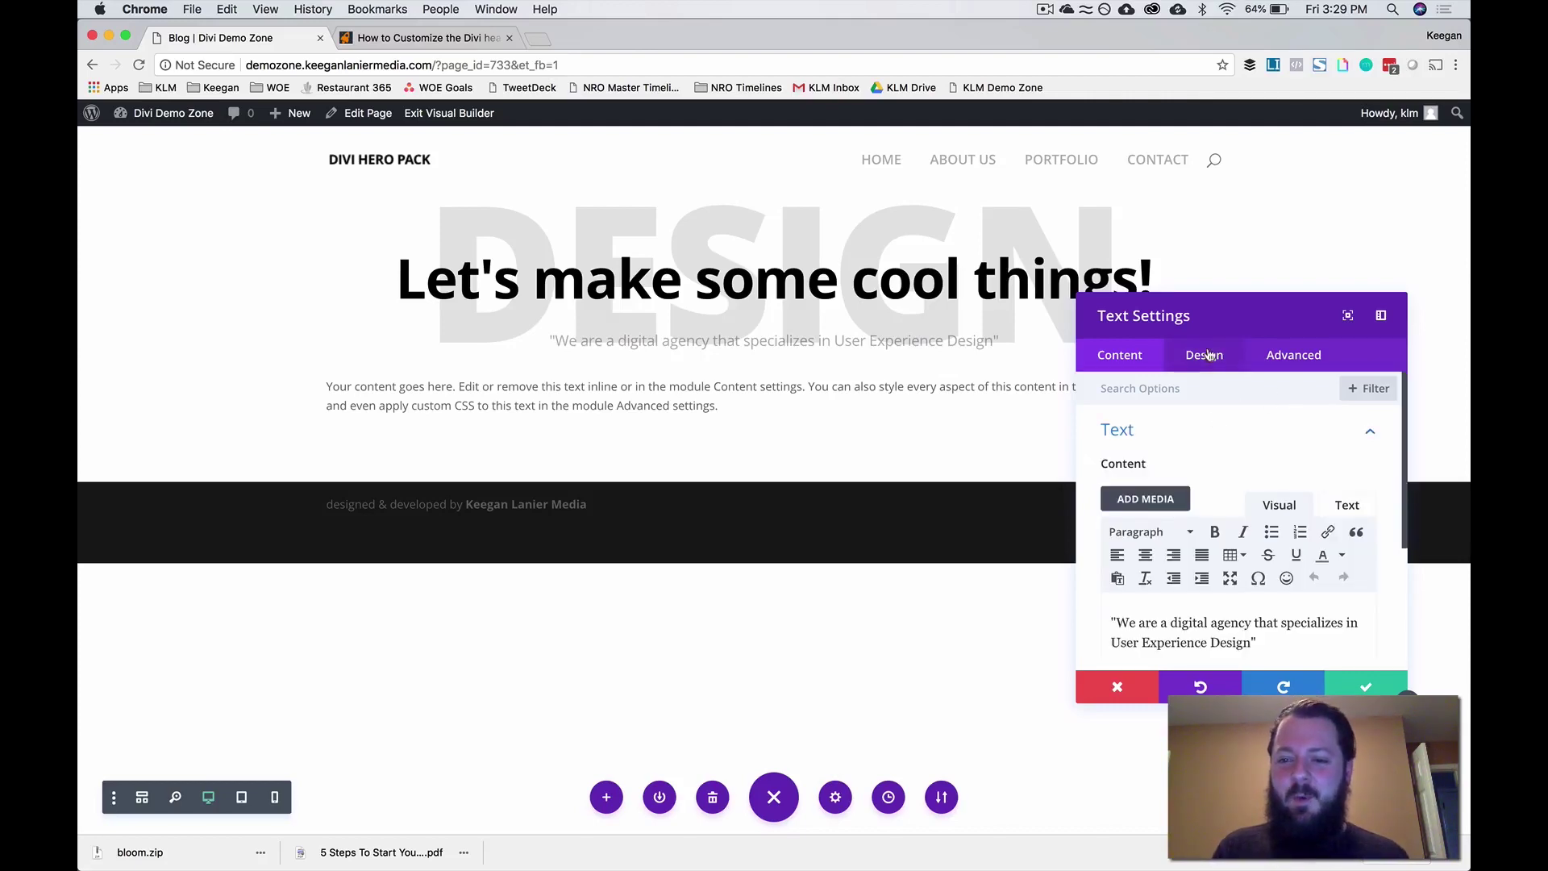
- Set the "Digital agency" module's desktop top margin to 120px in its spacing settings
click(1204, 355)
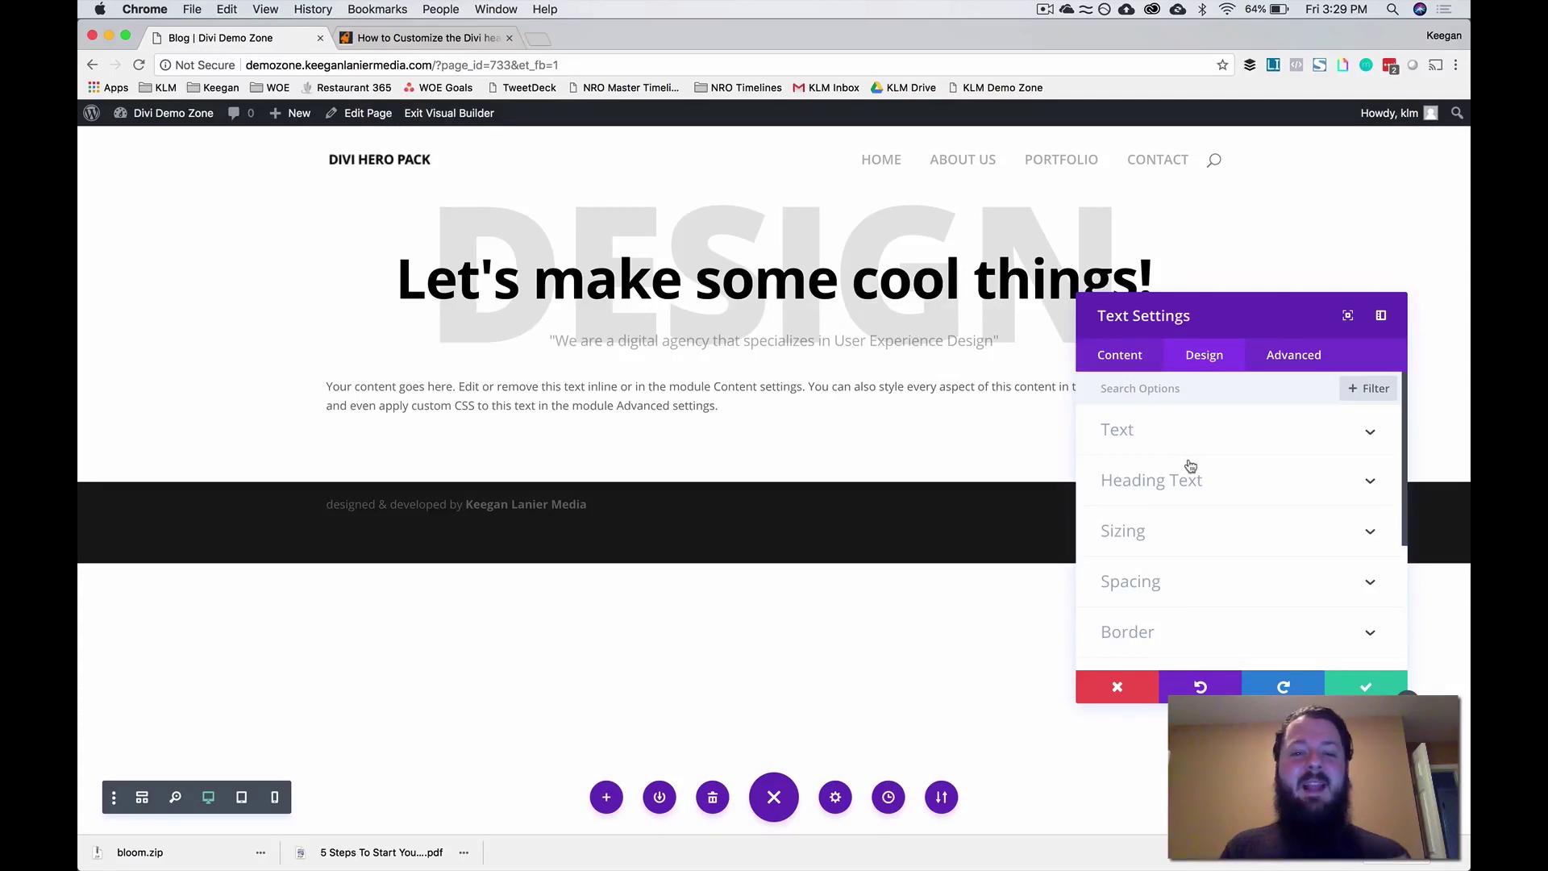
click(1179, 585)
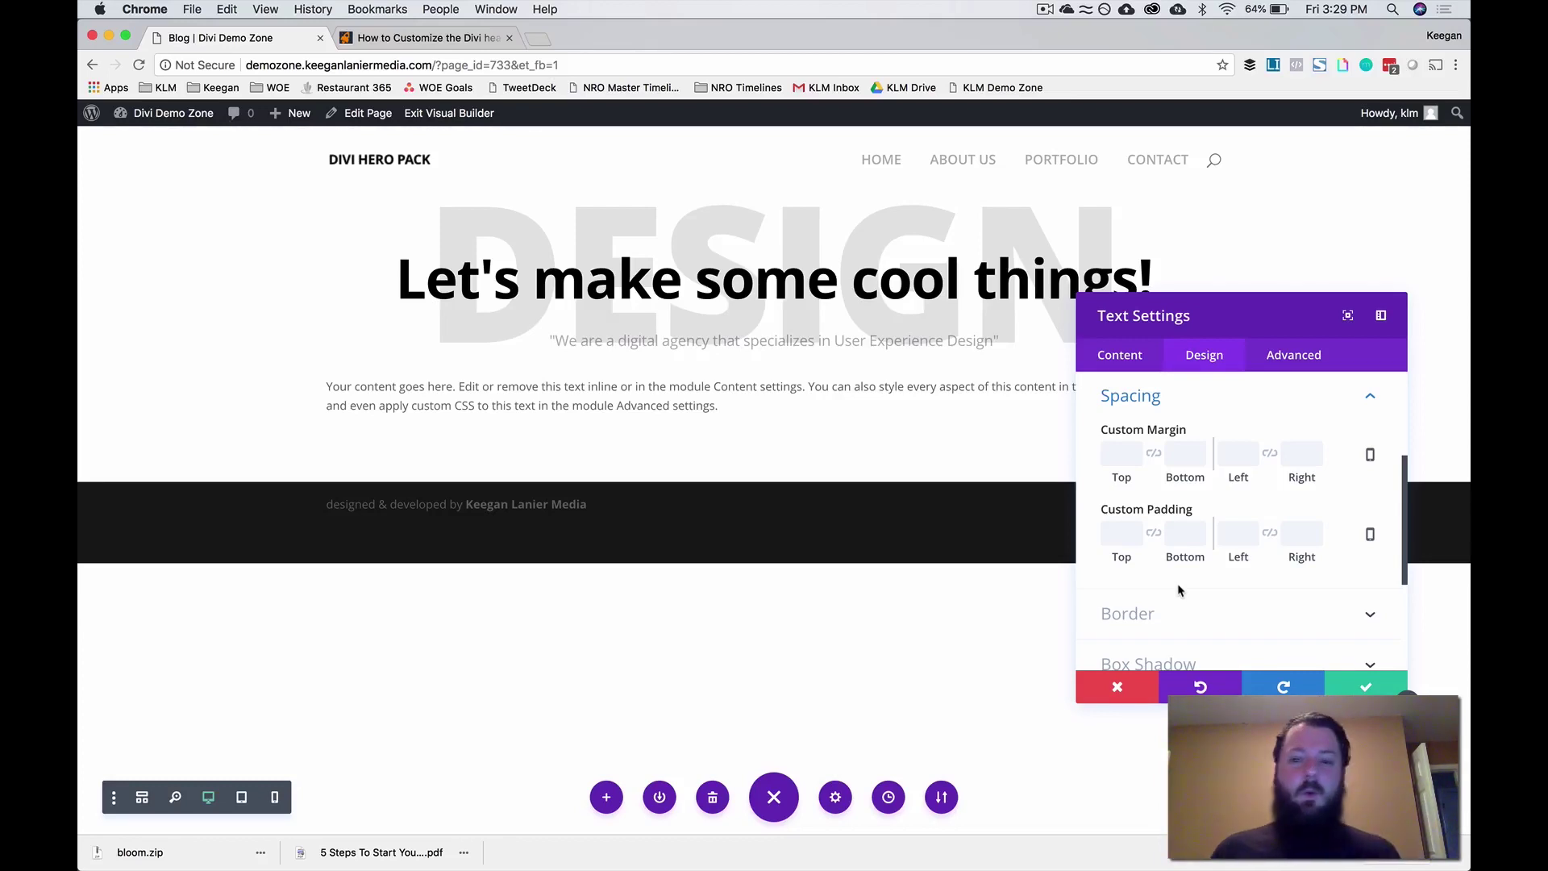
click(1123, 457)
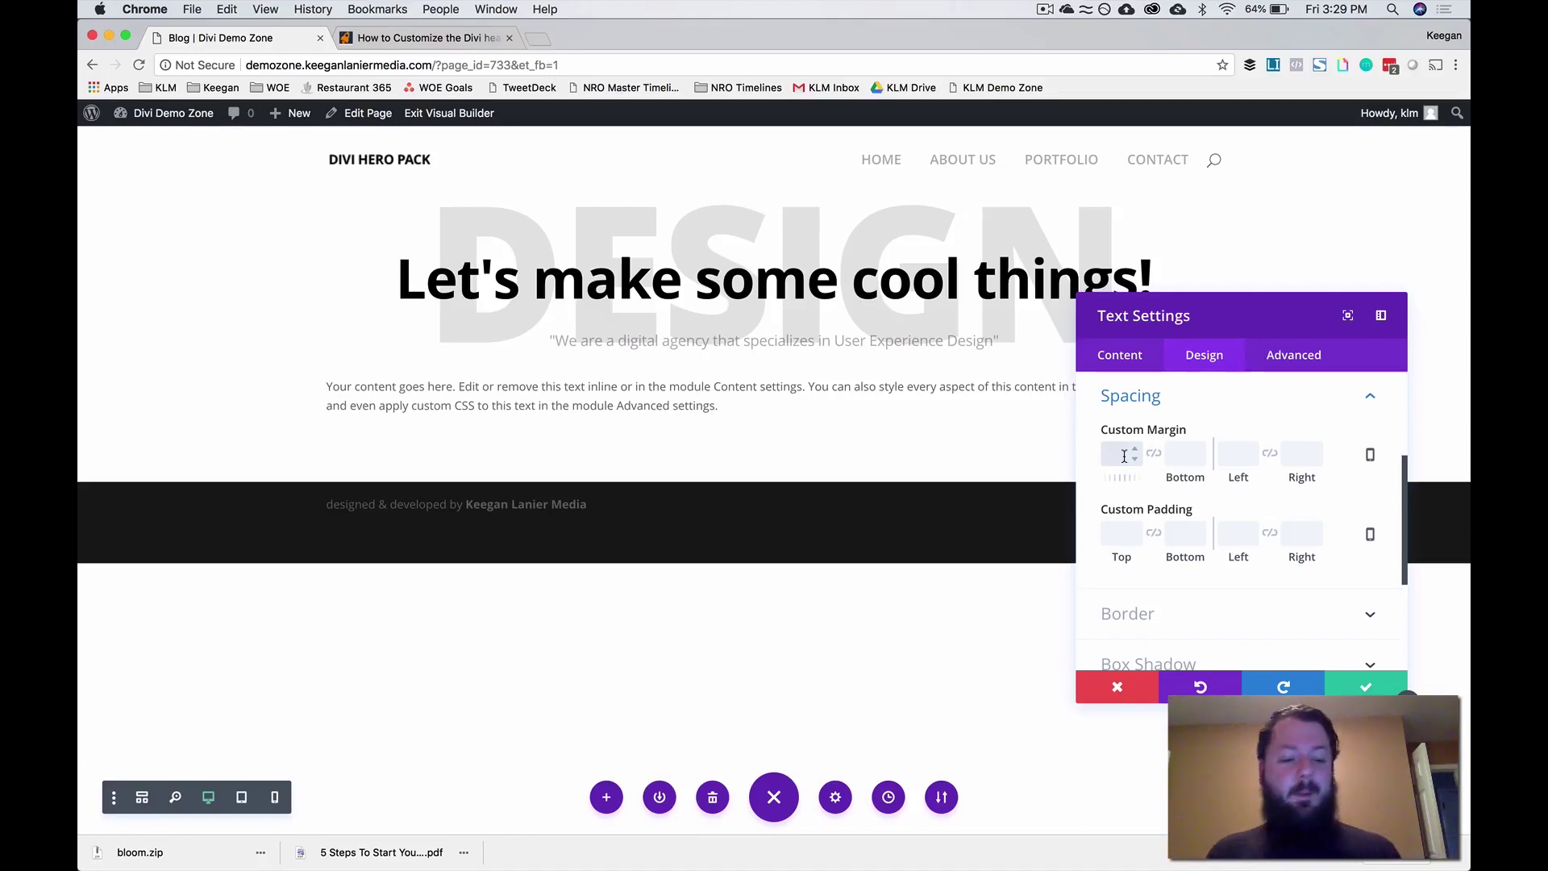
text(120p)
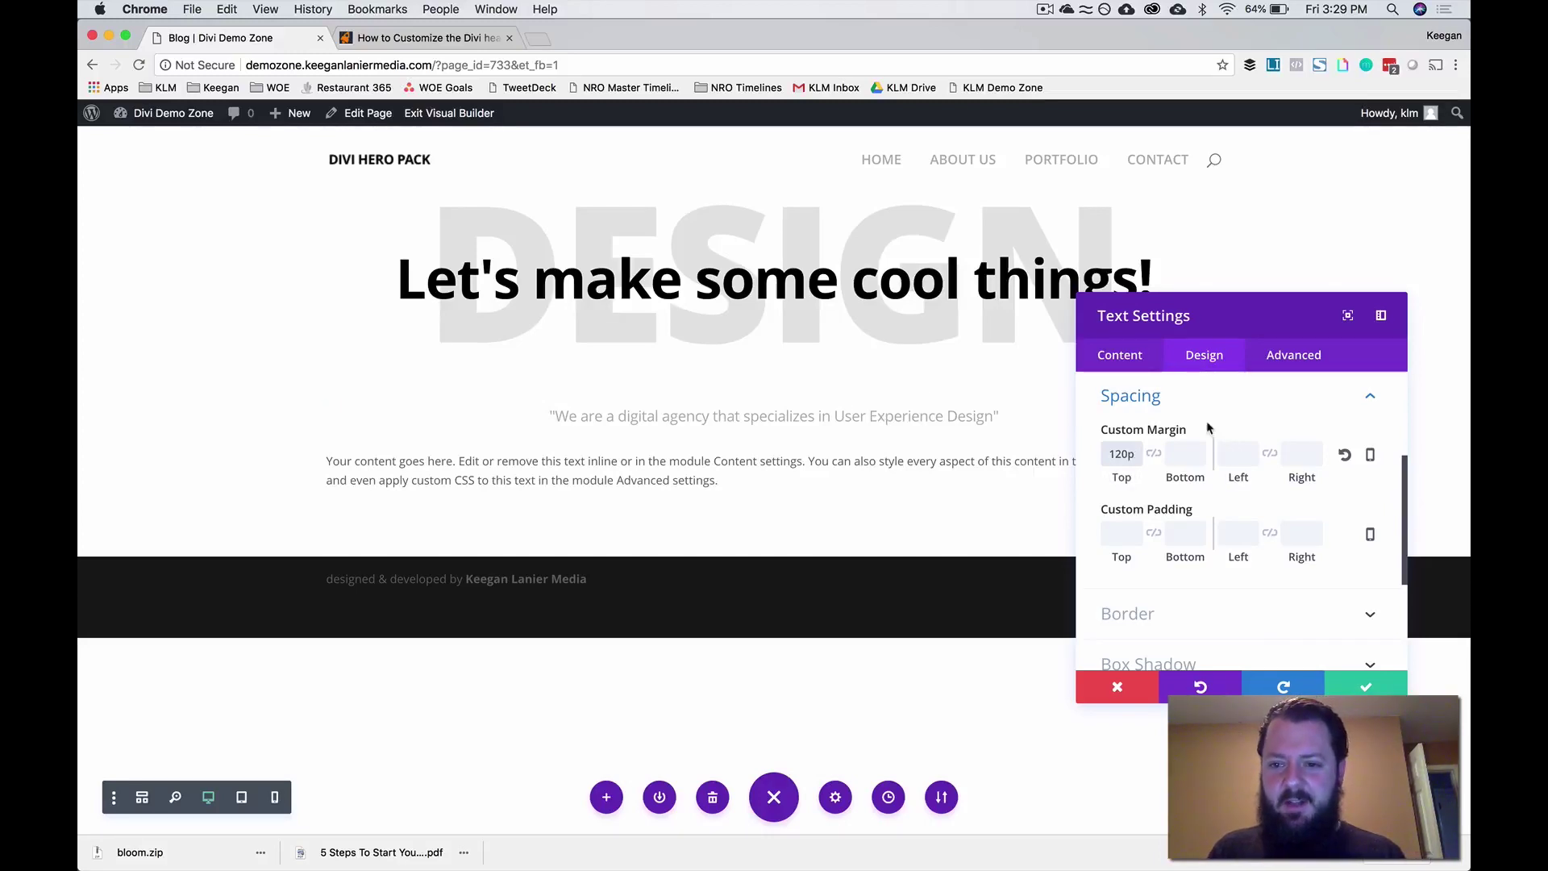
- Enable responsive custom margins for the "Digital agency" module and set its tablet top margin to 90px
click(1372, 456)
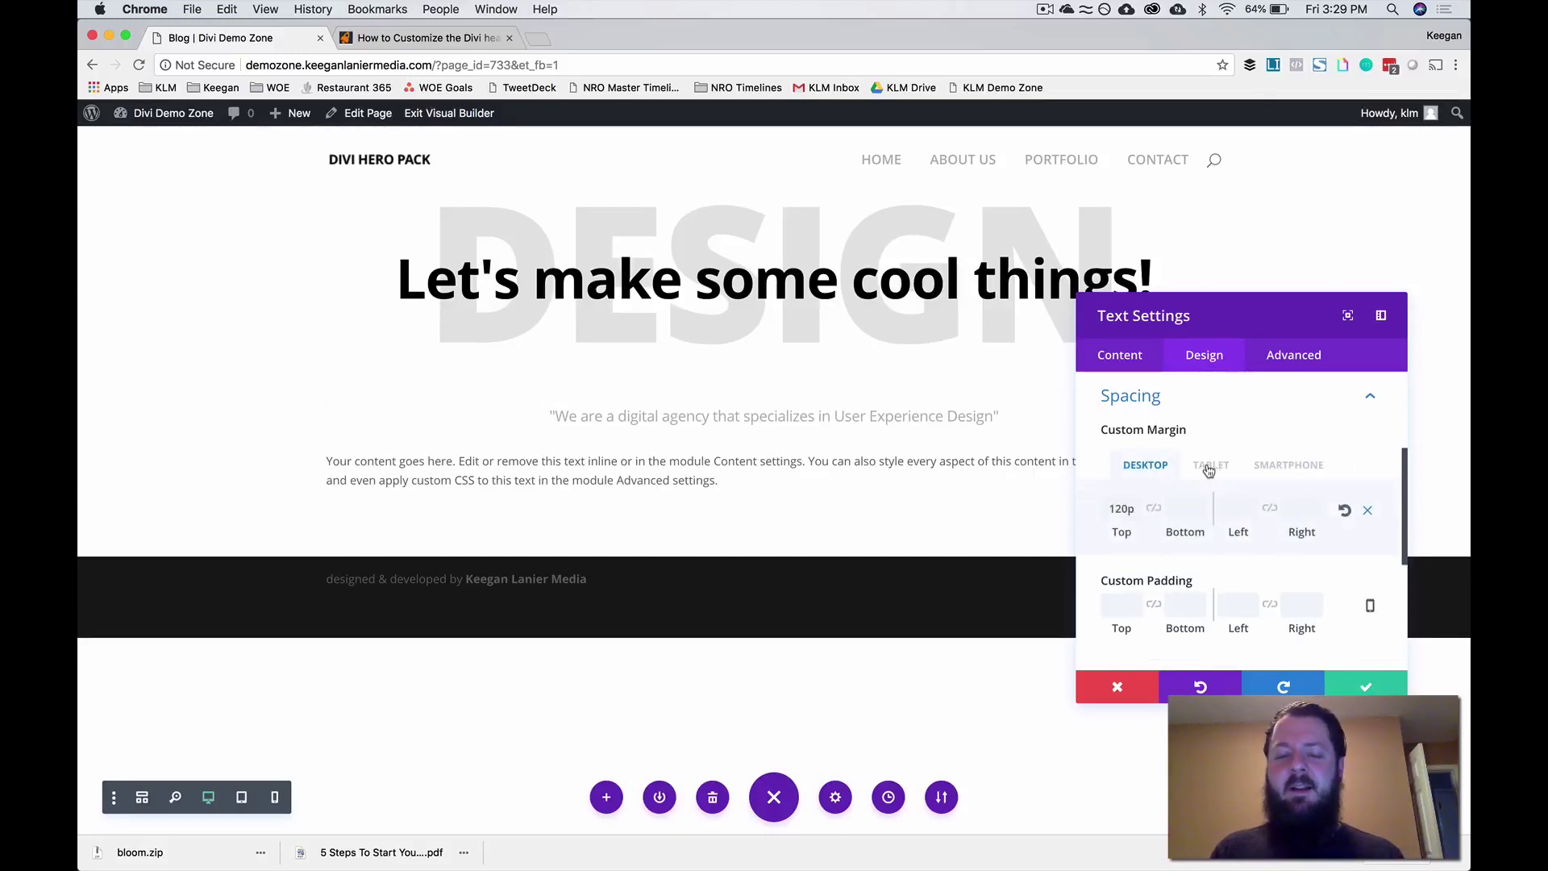
click(1209, 466)
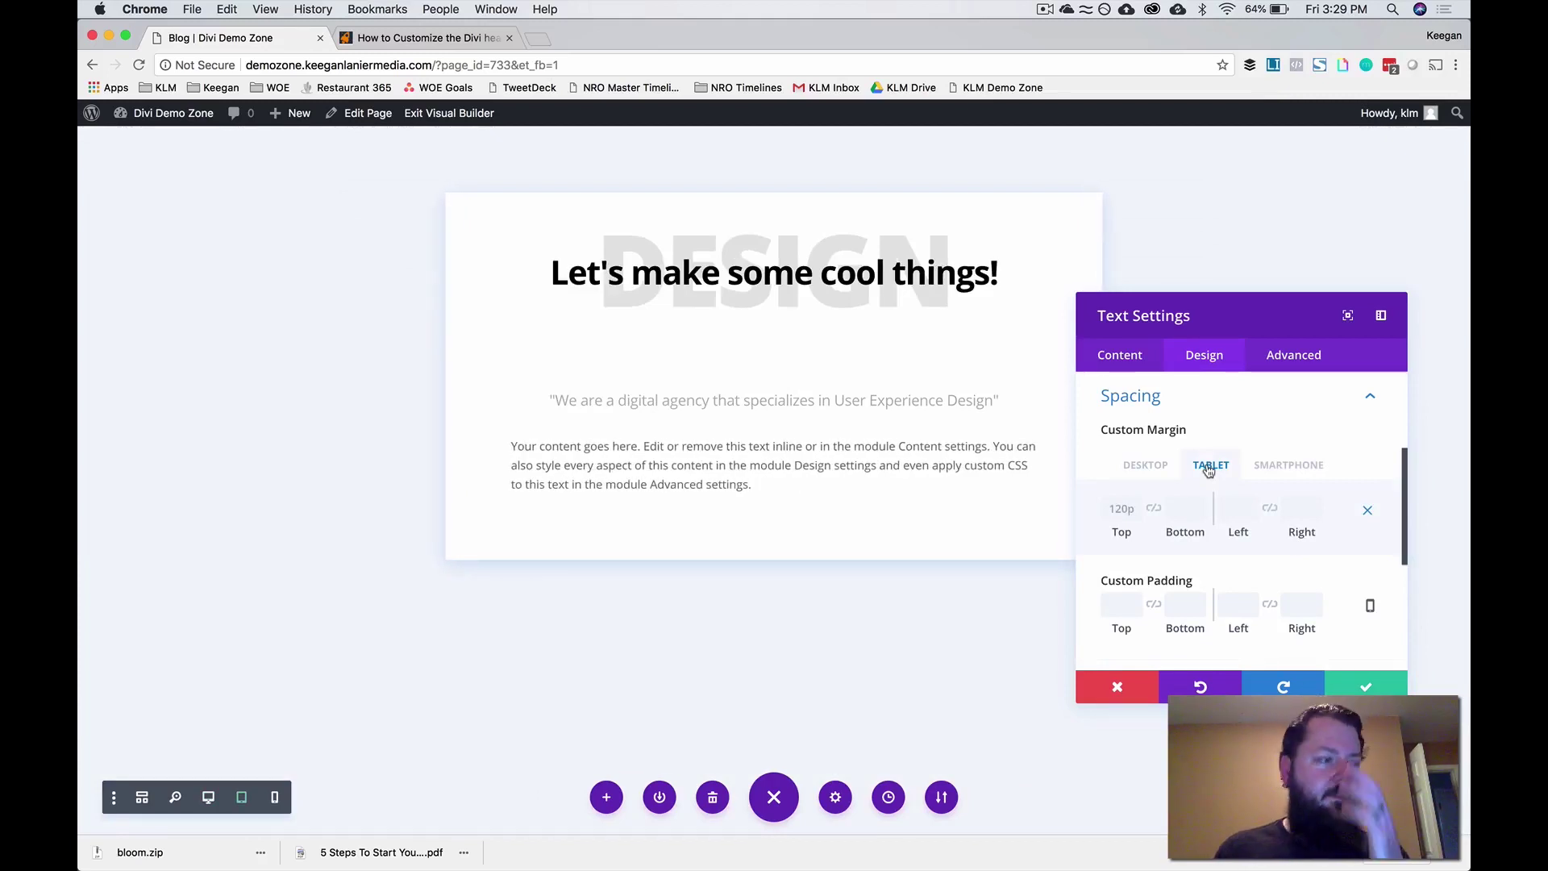
click(1121, 508)
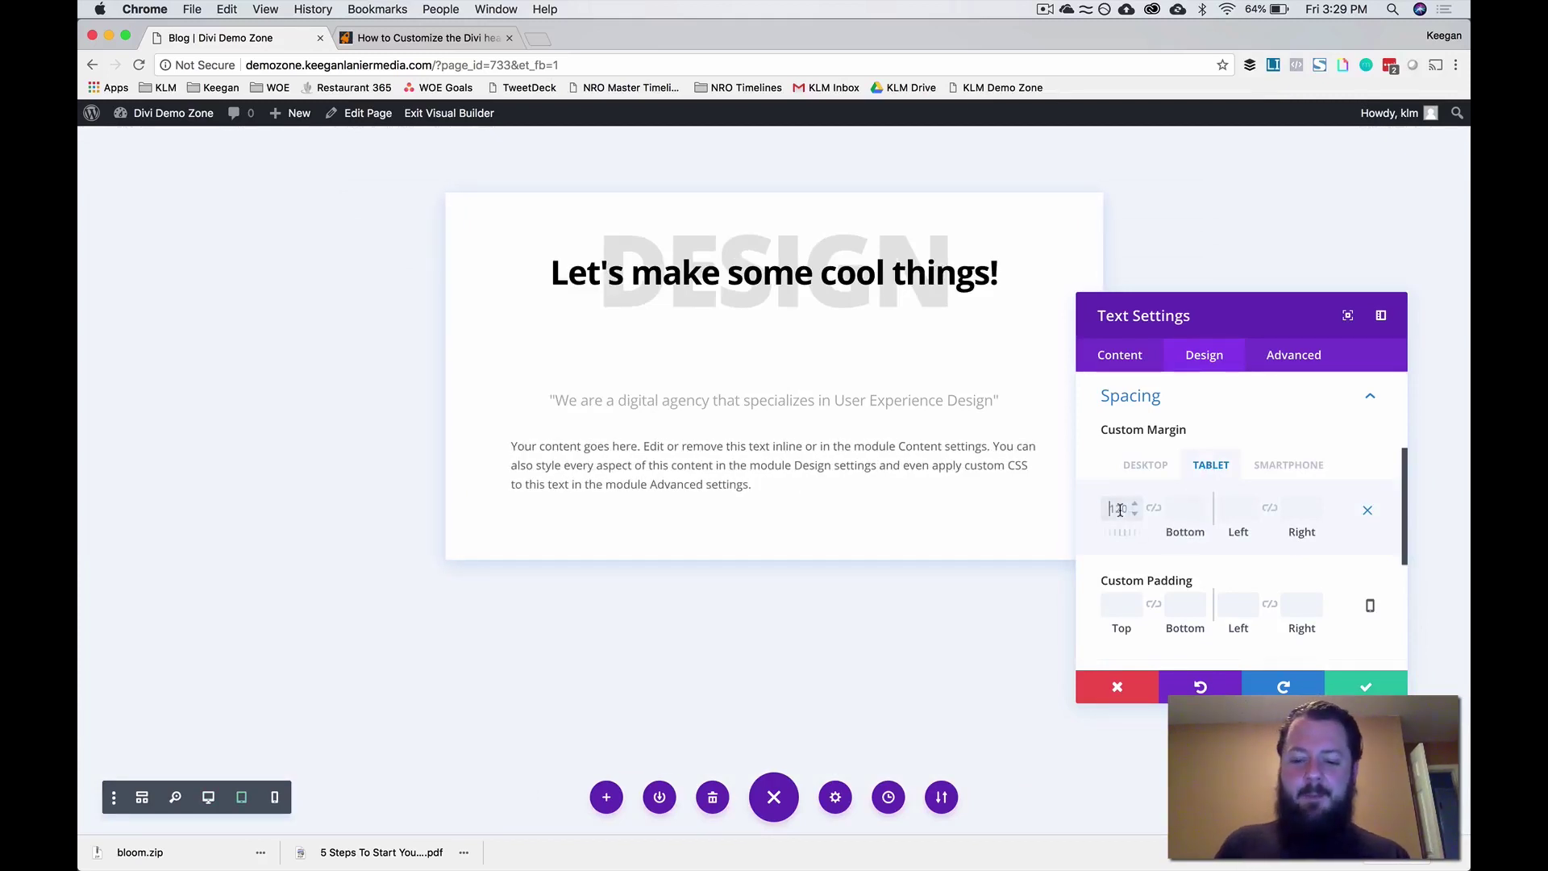
text(90px)
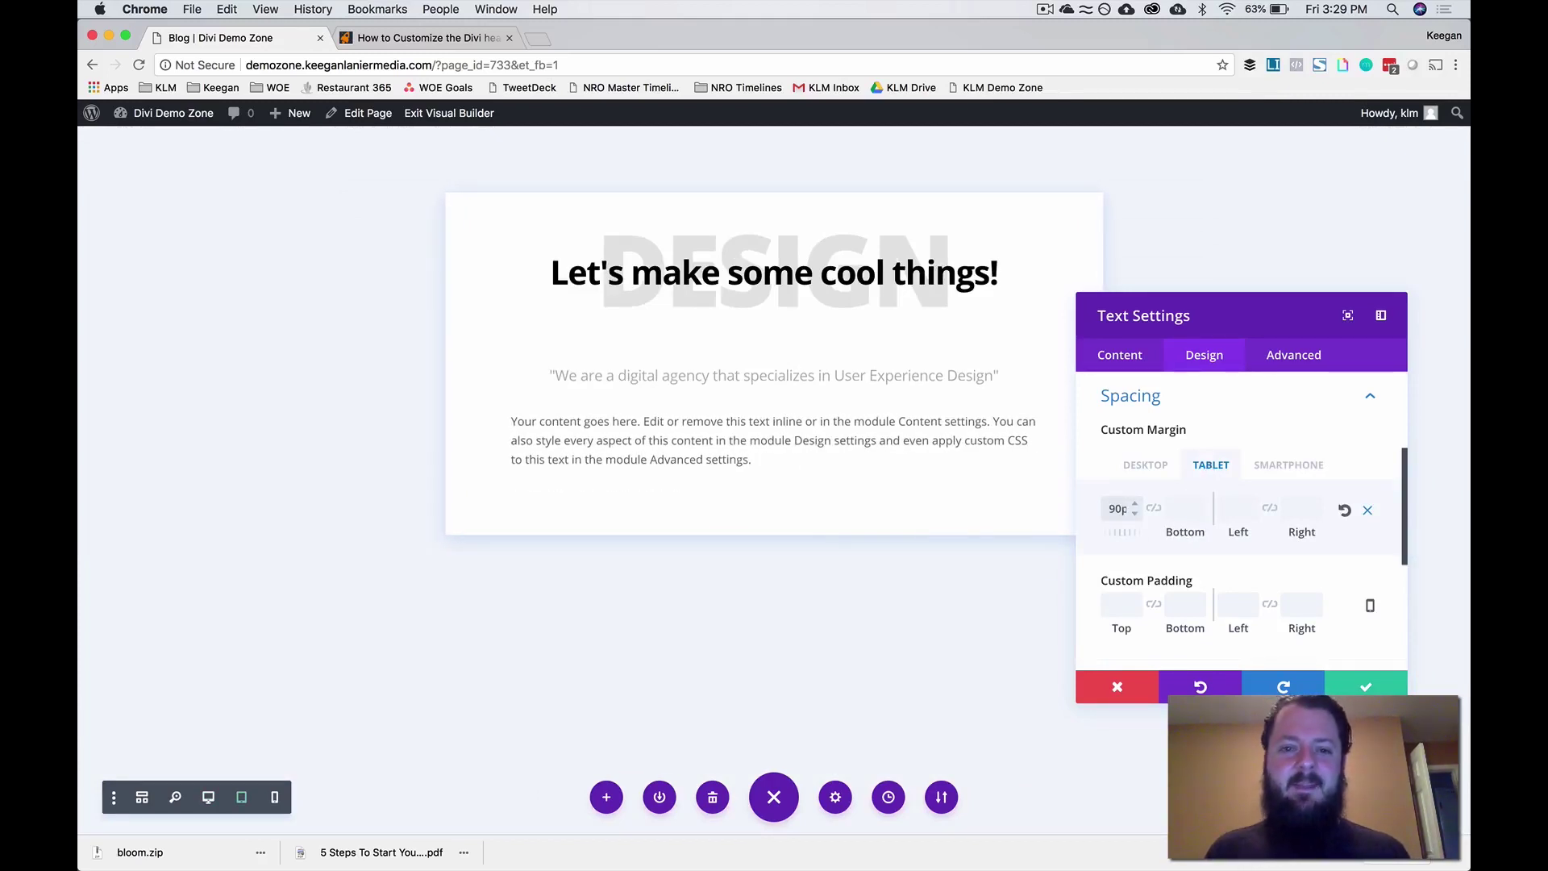
- Set the "Digital agency" module's smartphone top margin to 50px and save the module settings
click(1289, 464)
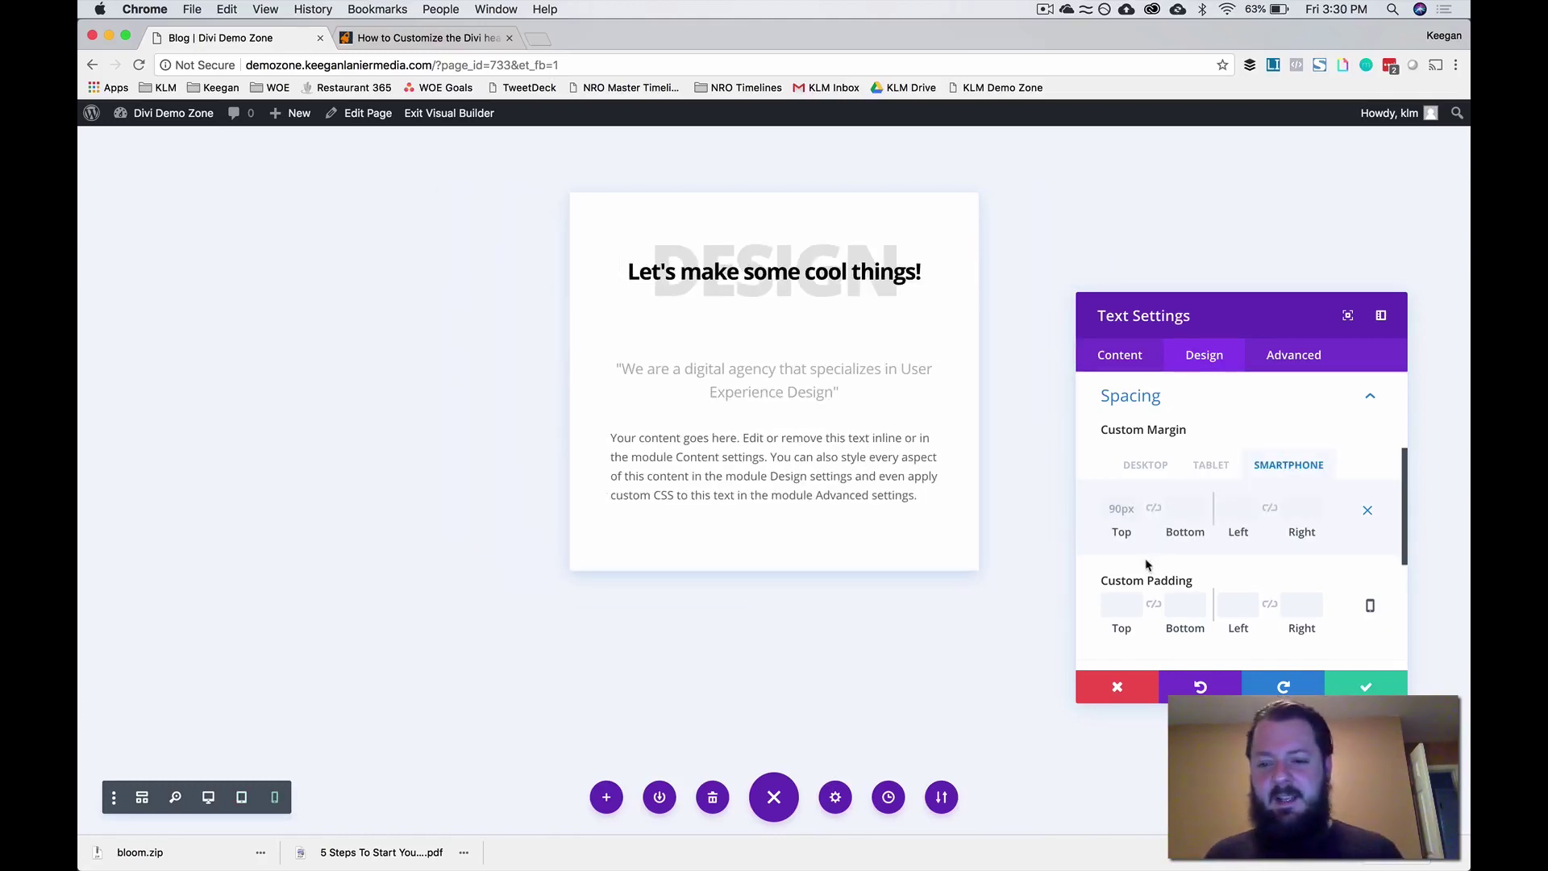
click(1121, 509)
text(50)
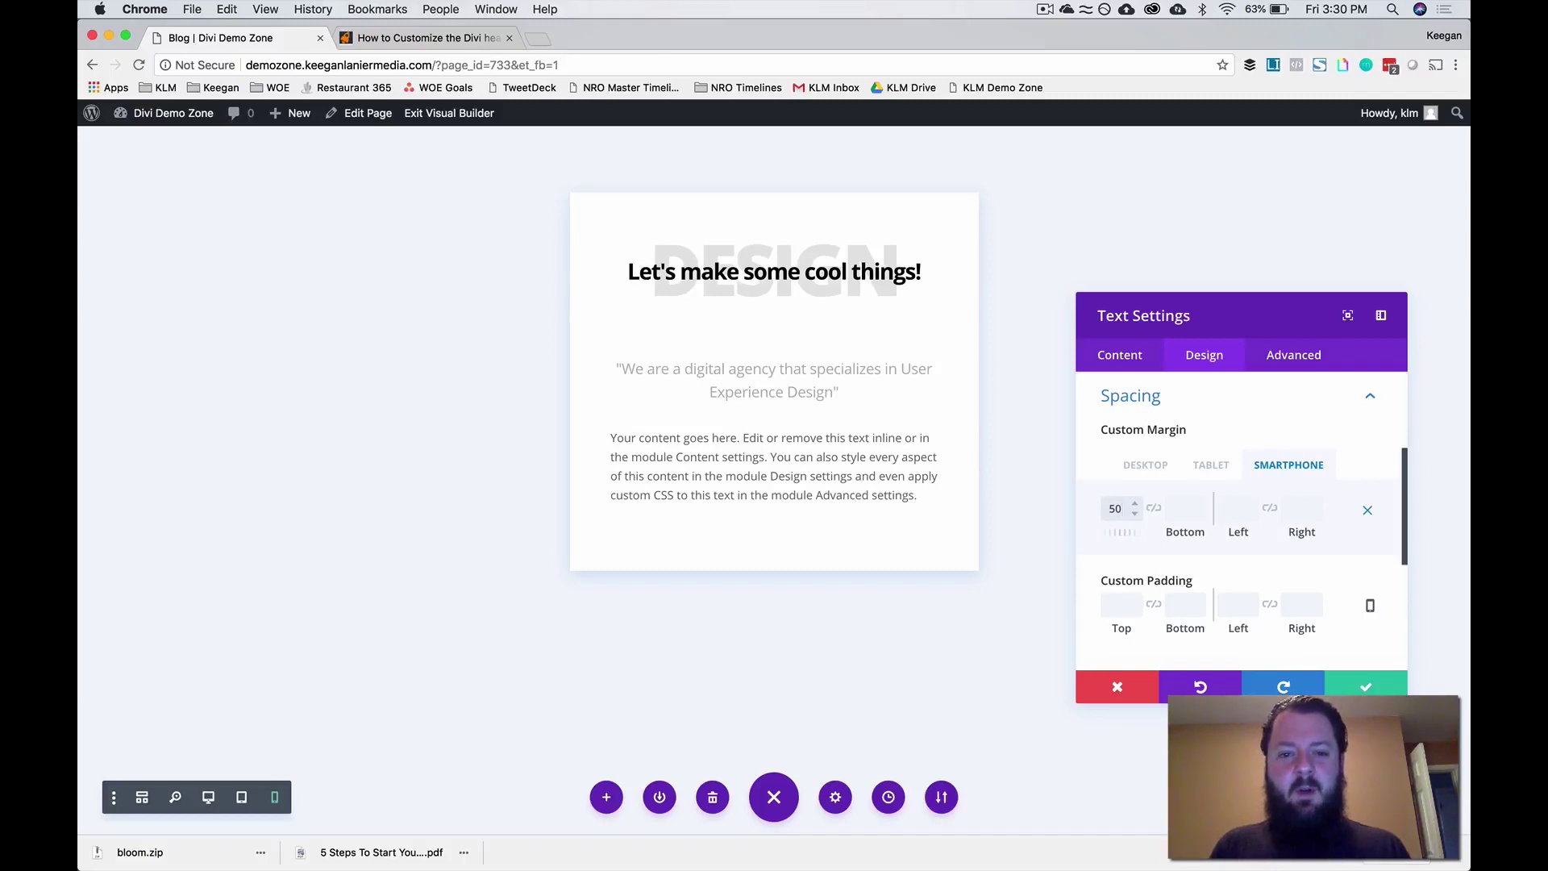
text(px)
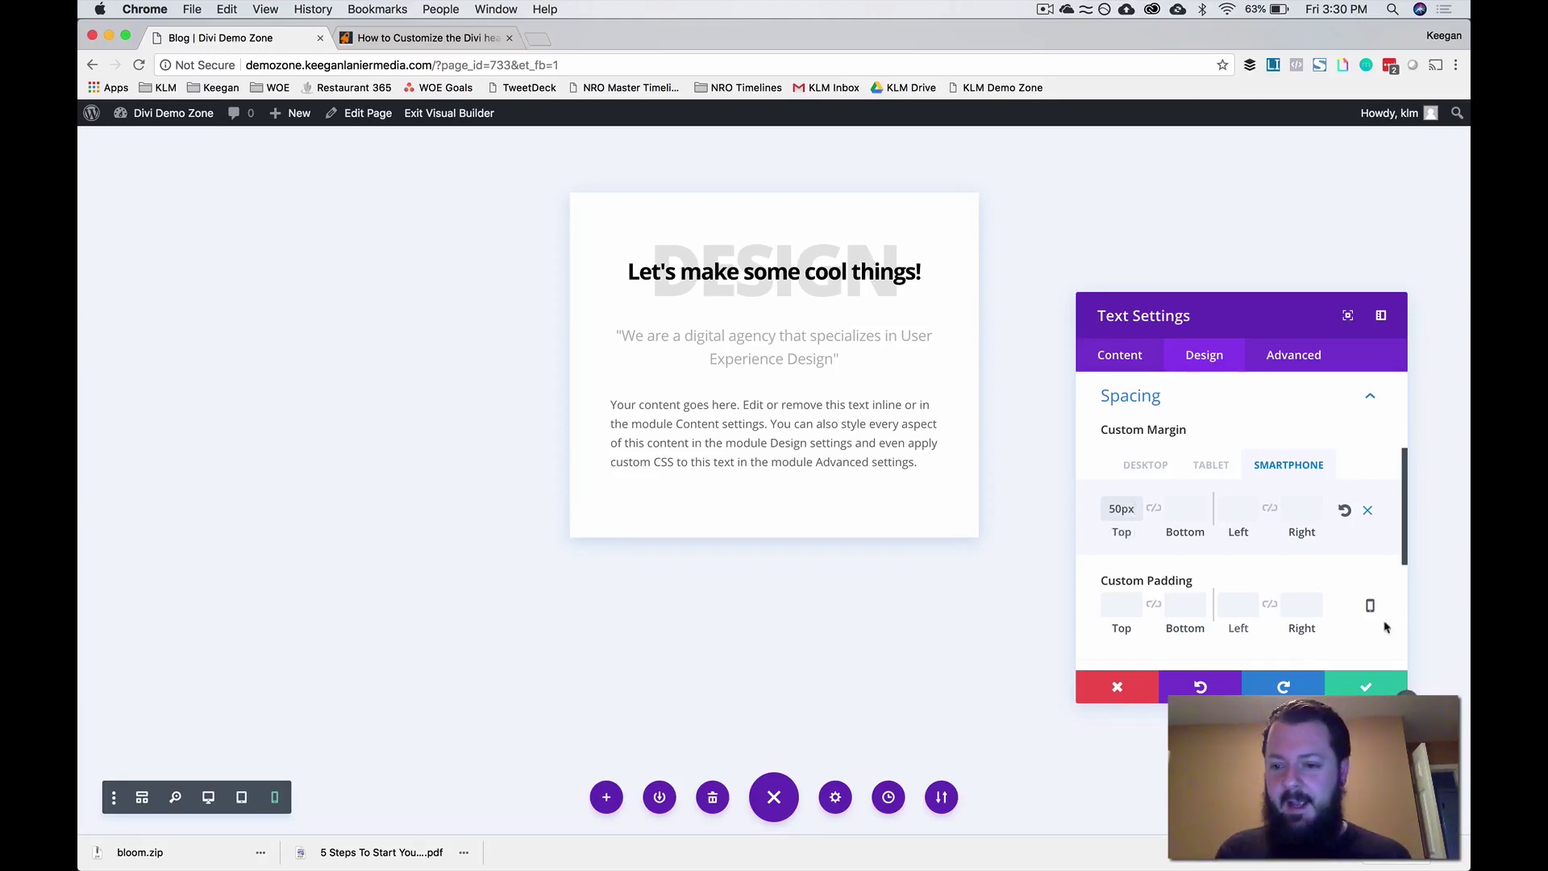
click(1358, 687)
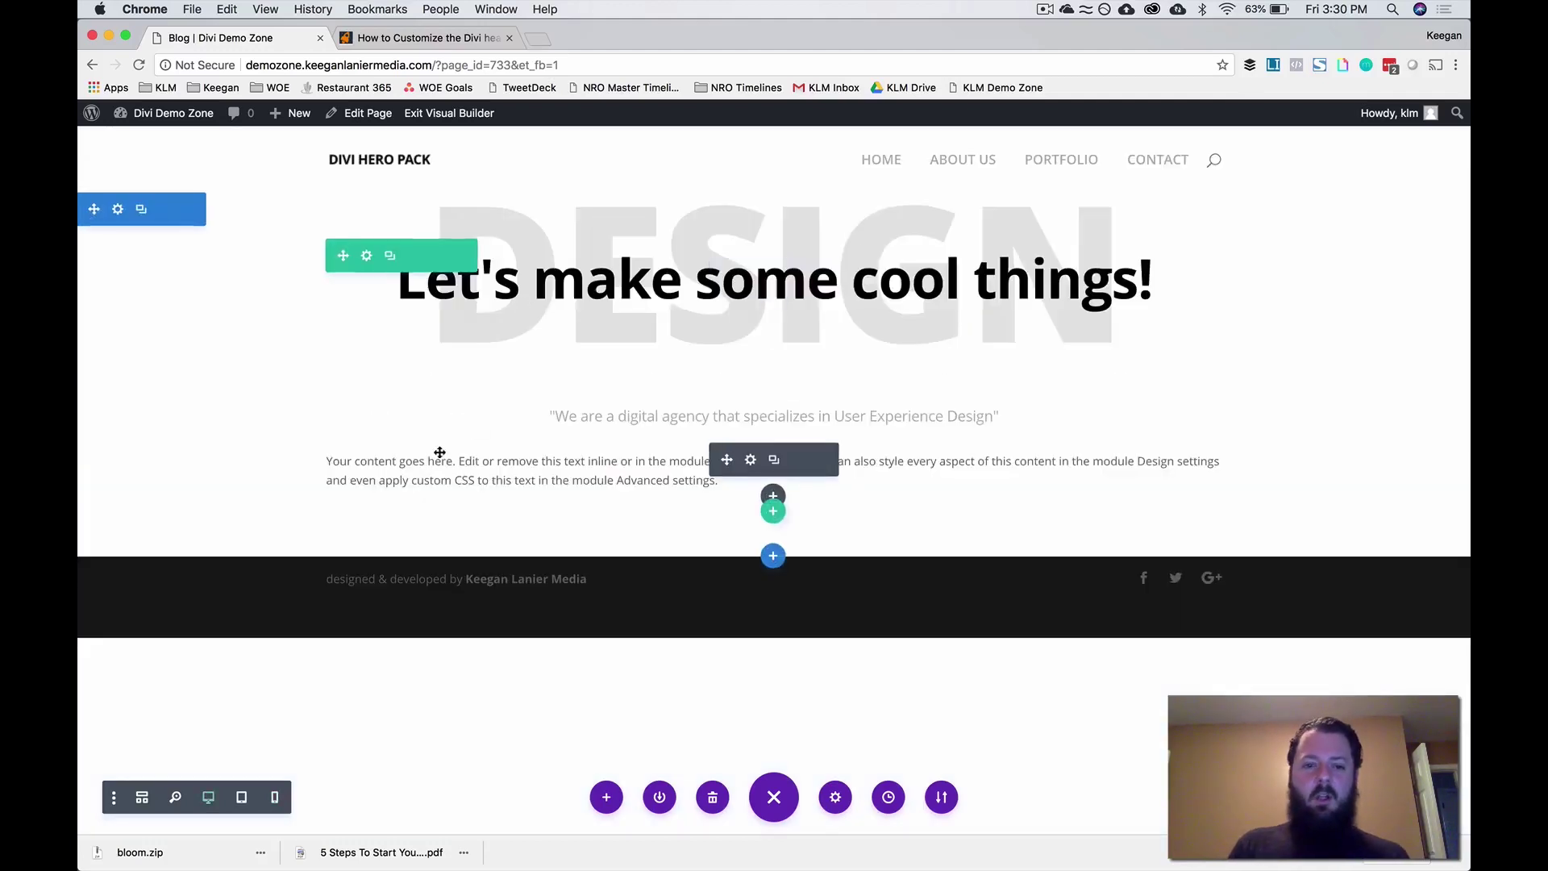
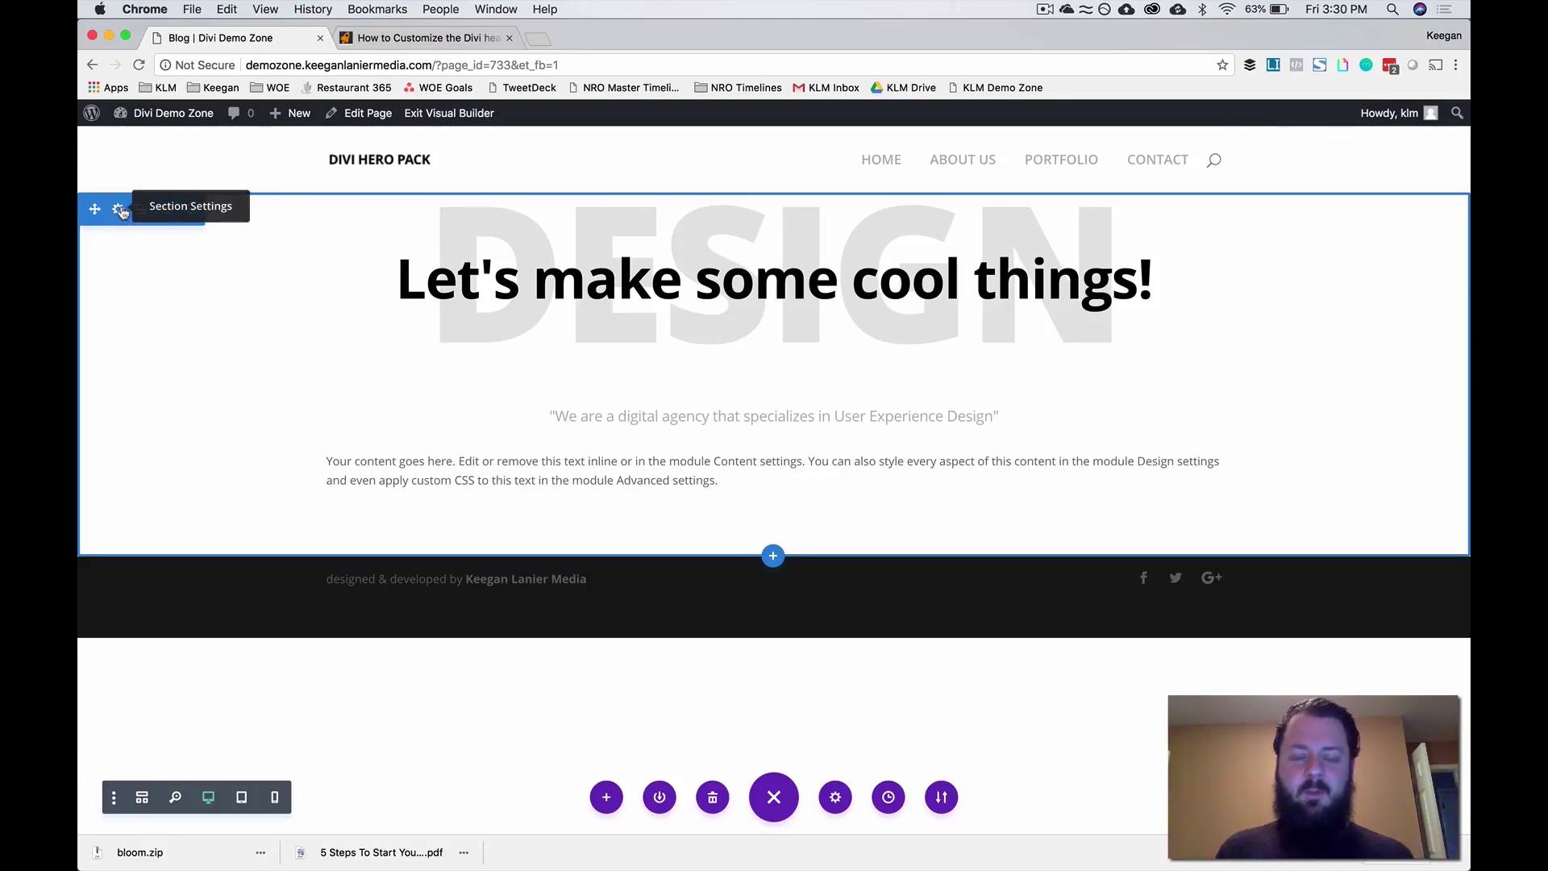
- Set the hero section's desktop top margin to 200px in its spacing settings
click(119, 210)
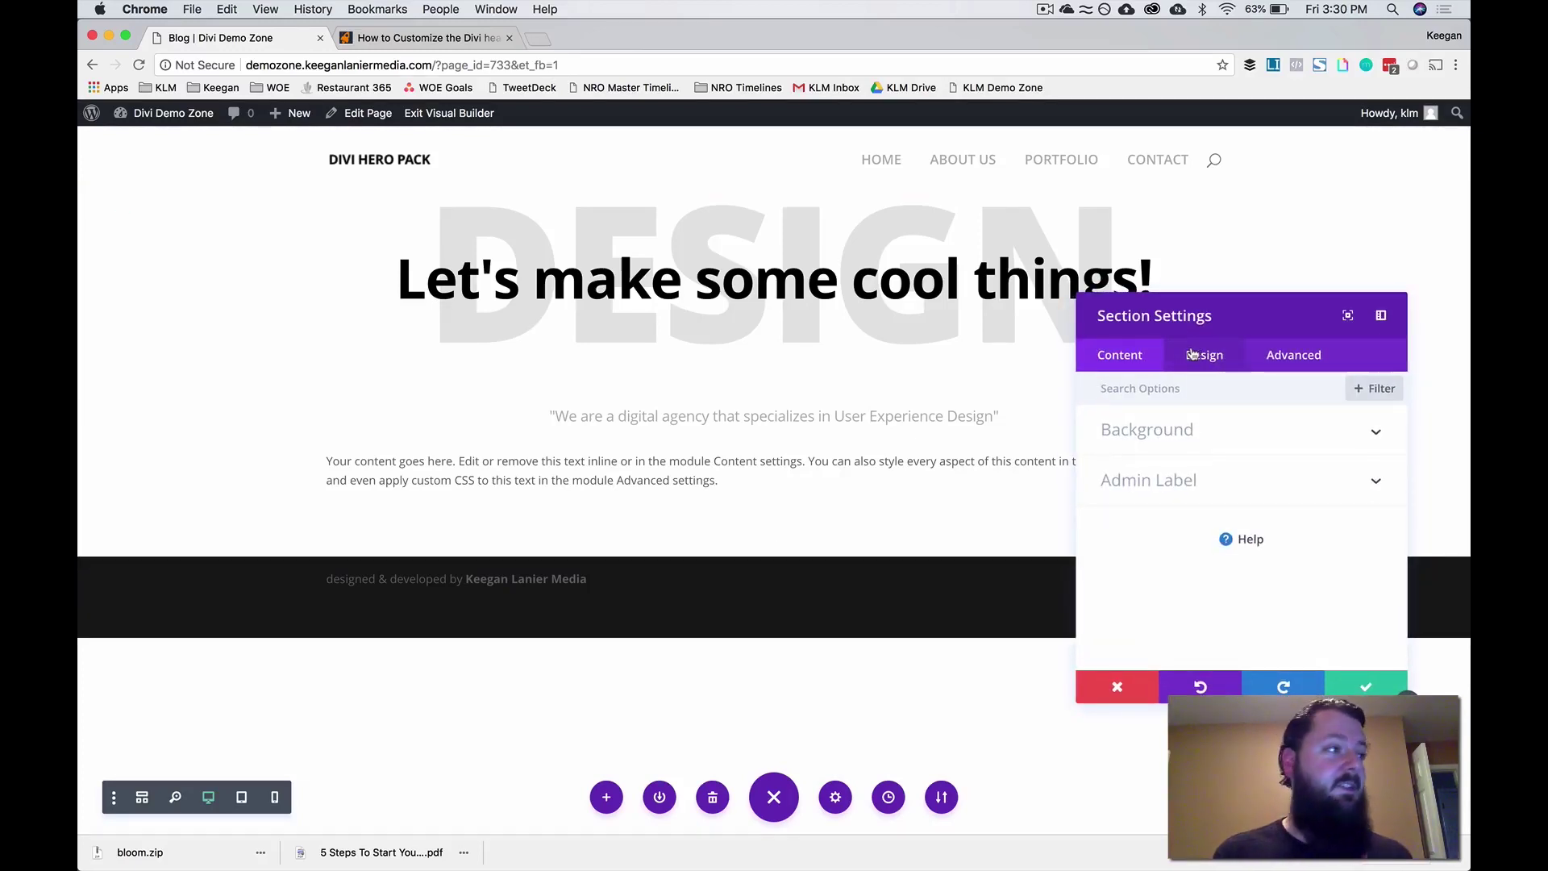
click(1201, 359)
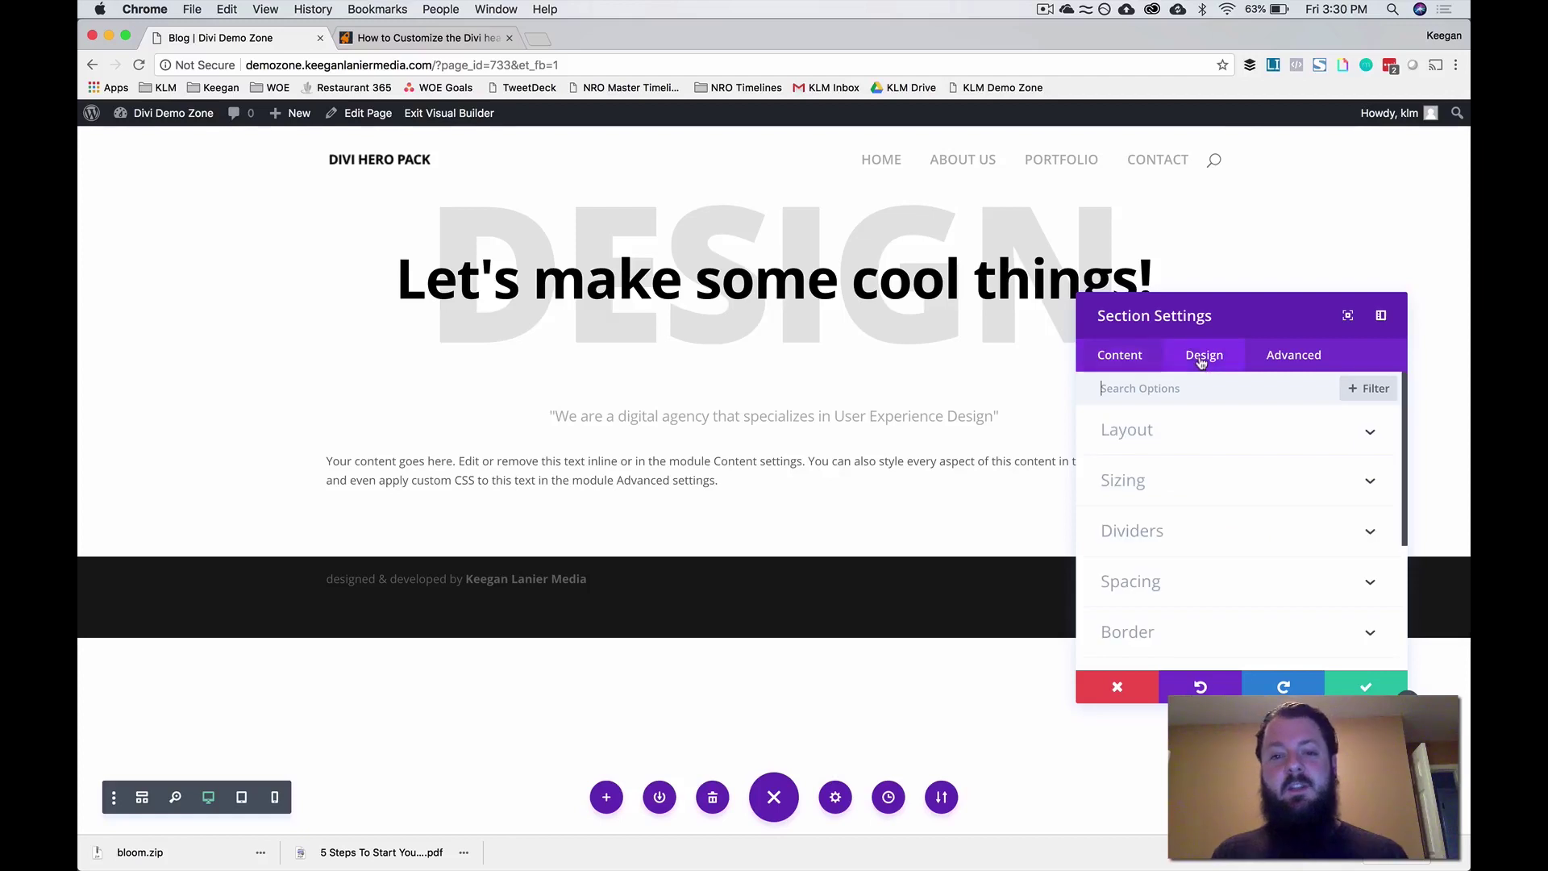
click(1161, 575)
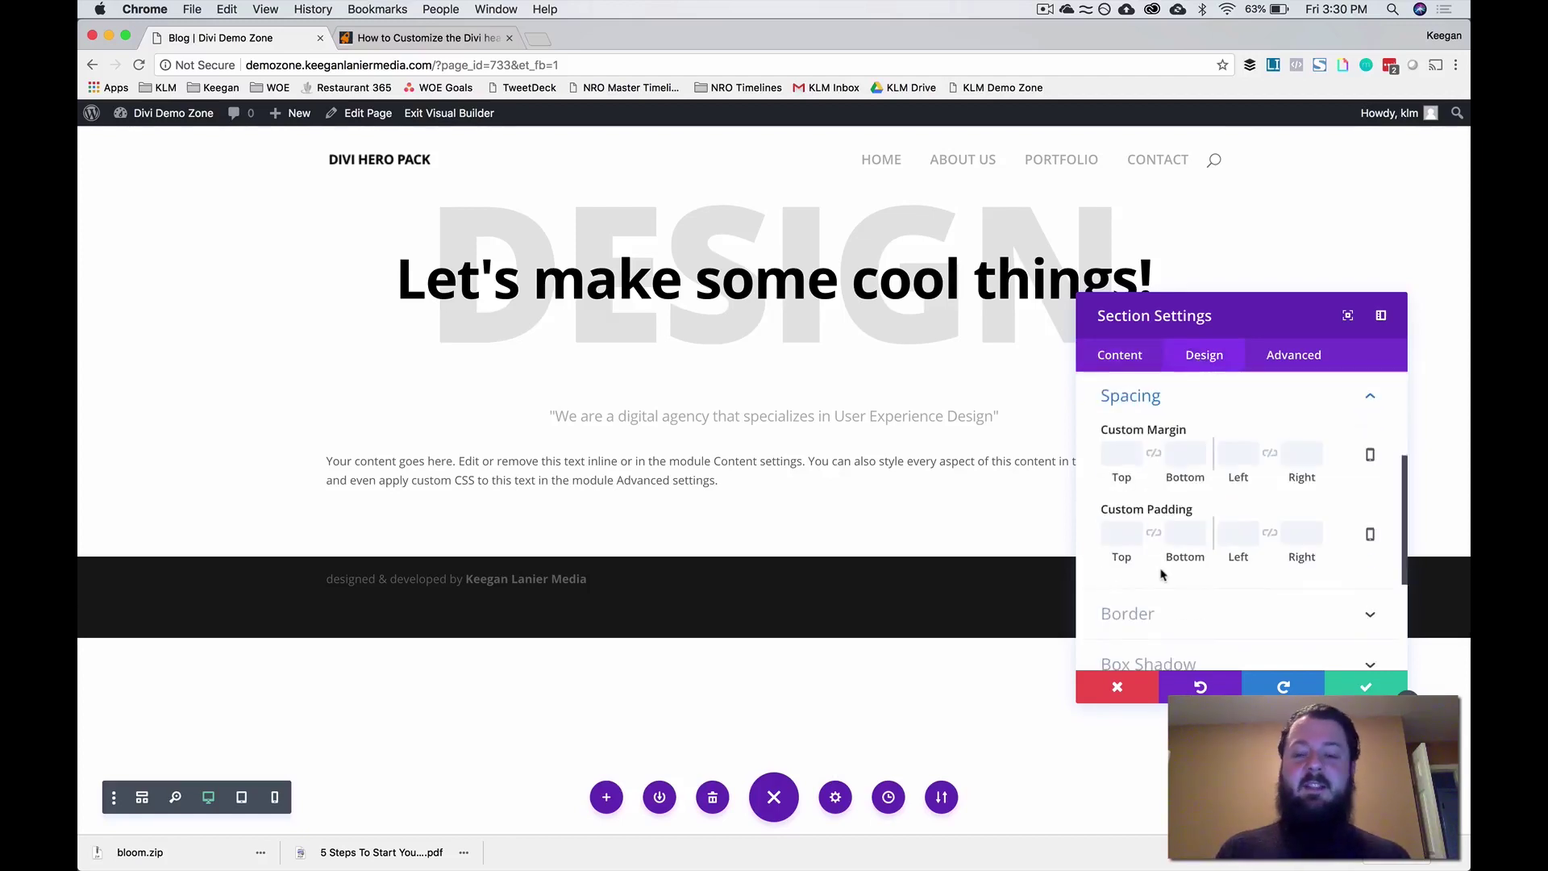
click(1119, 452)
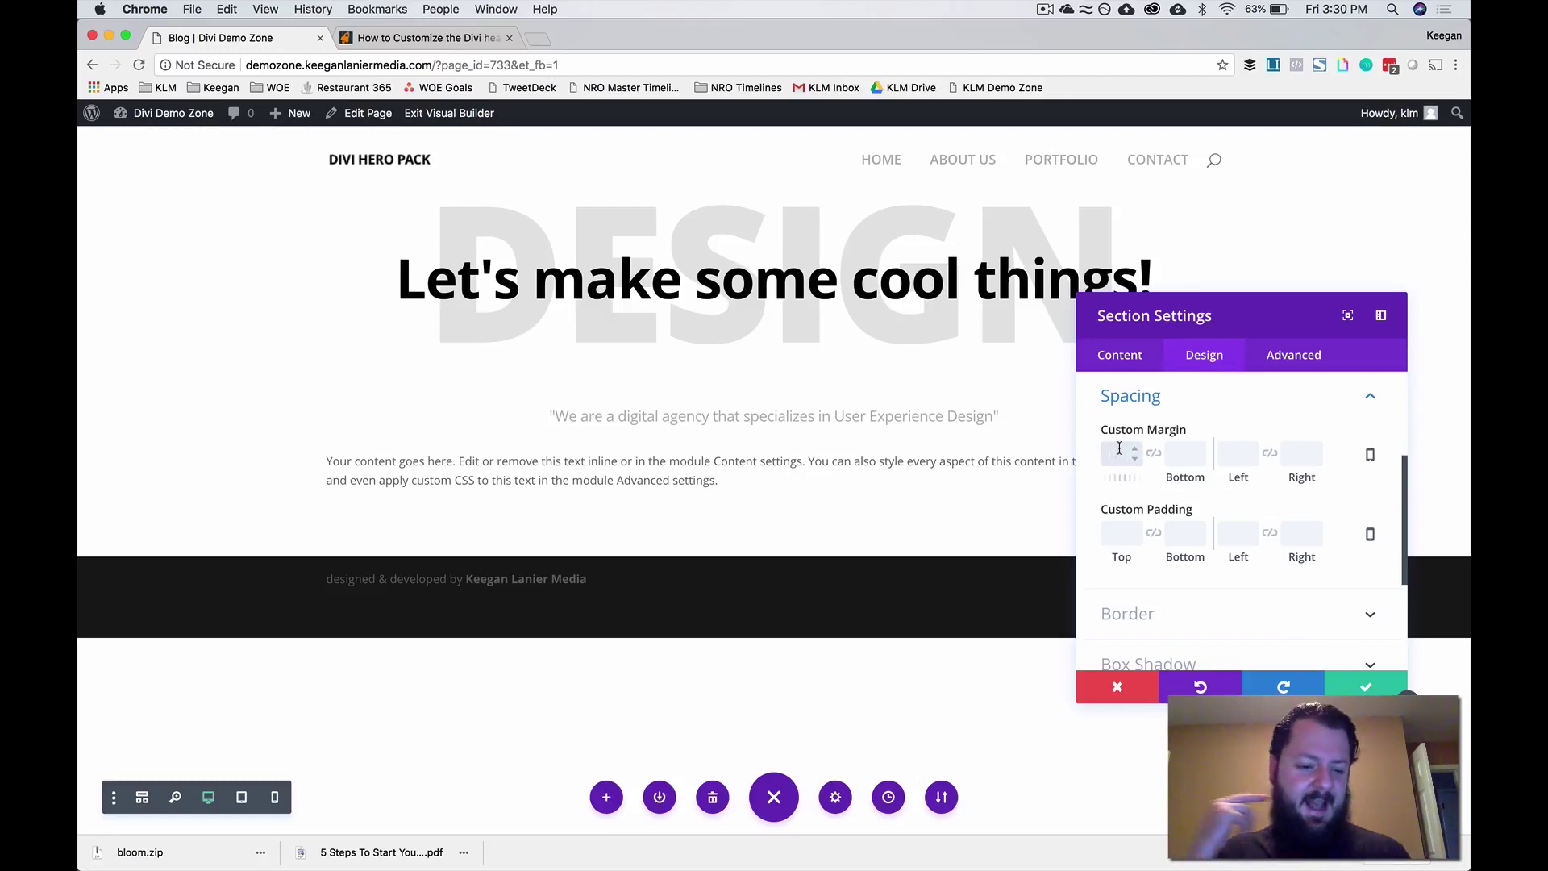
text(200p)
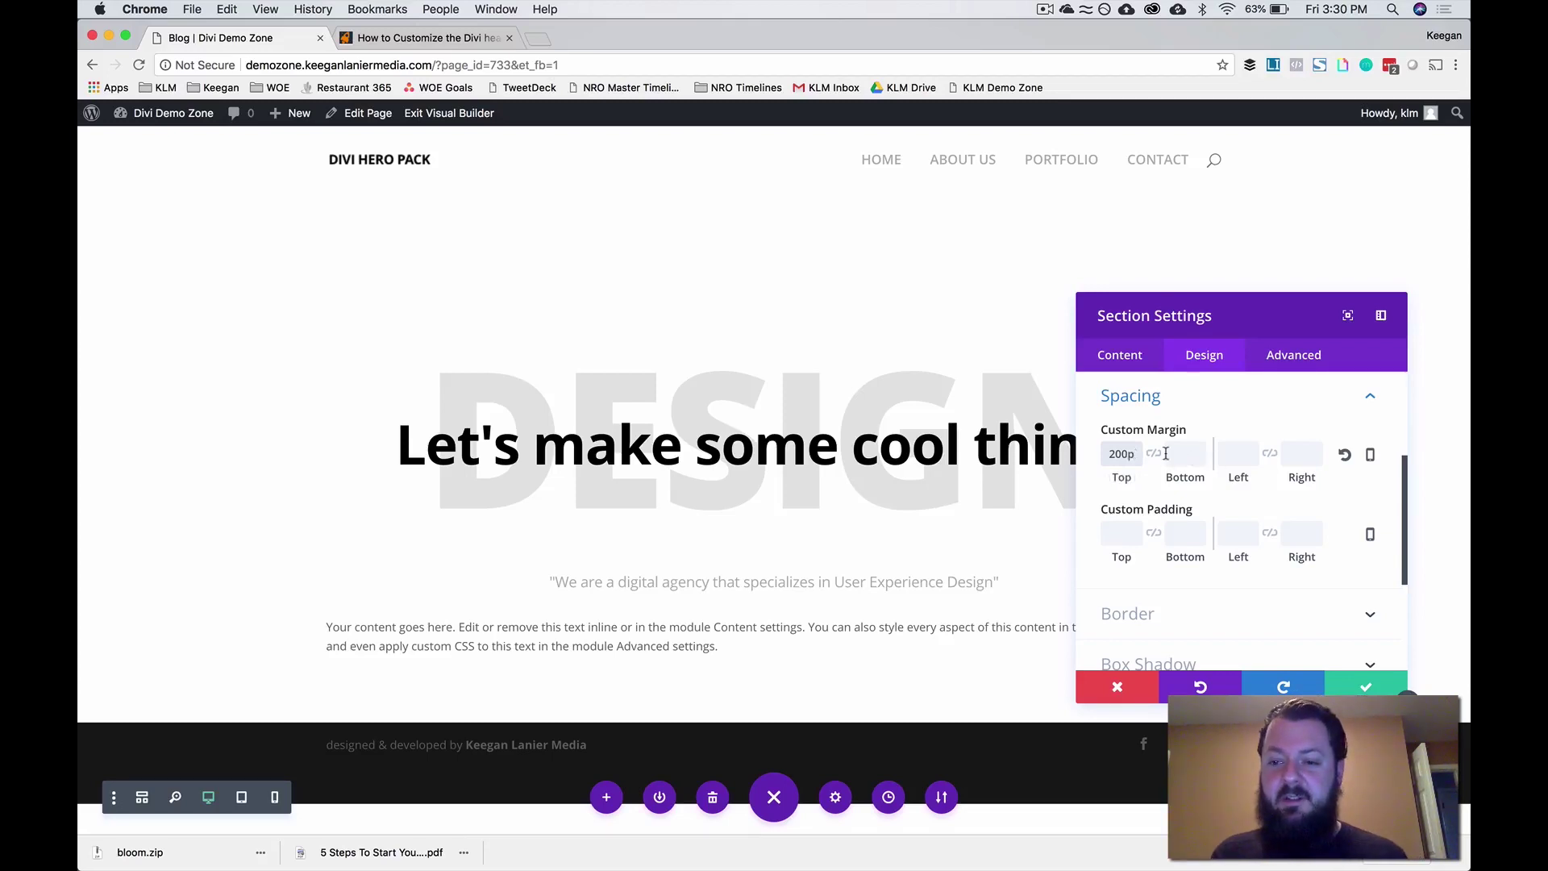
- Enable responsive custom margins for the section and set its top margin to 50px on tablet and 80px on smartphone
click(1369, 454)
click(1241, 459)
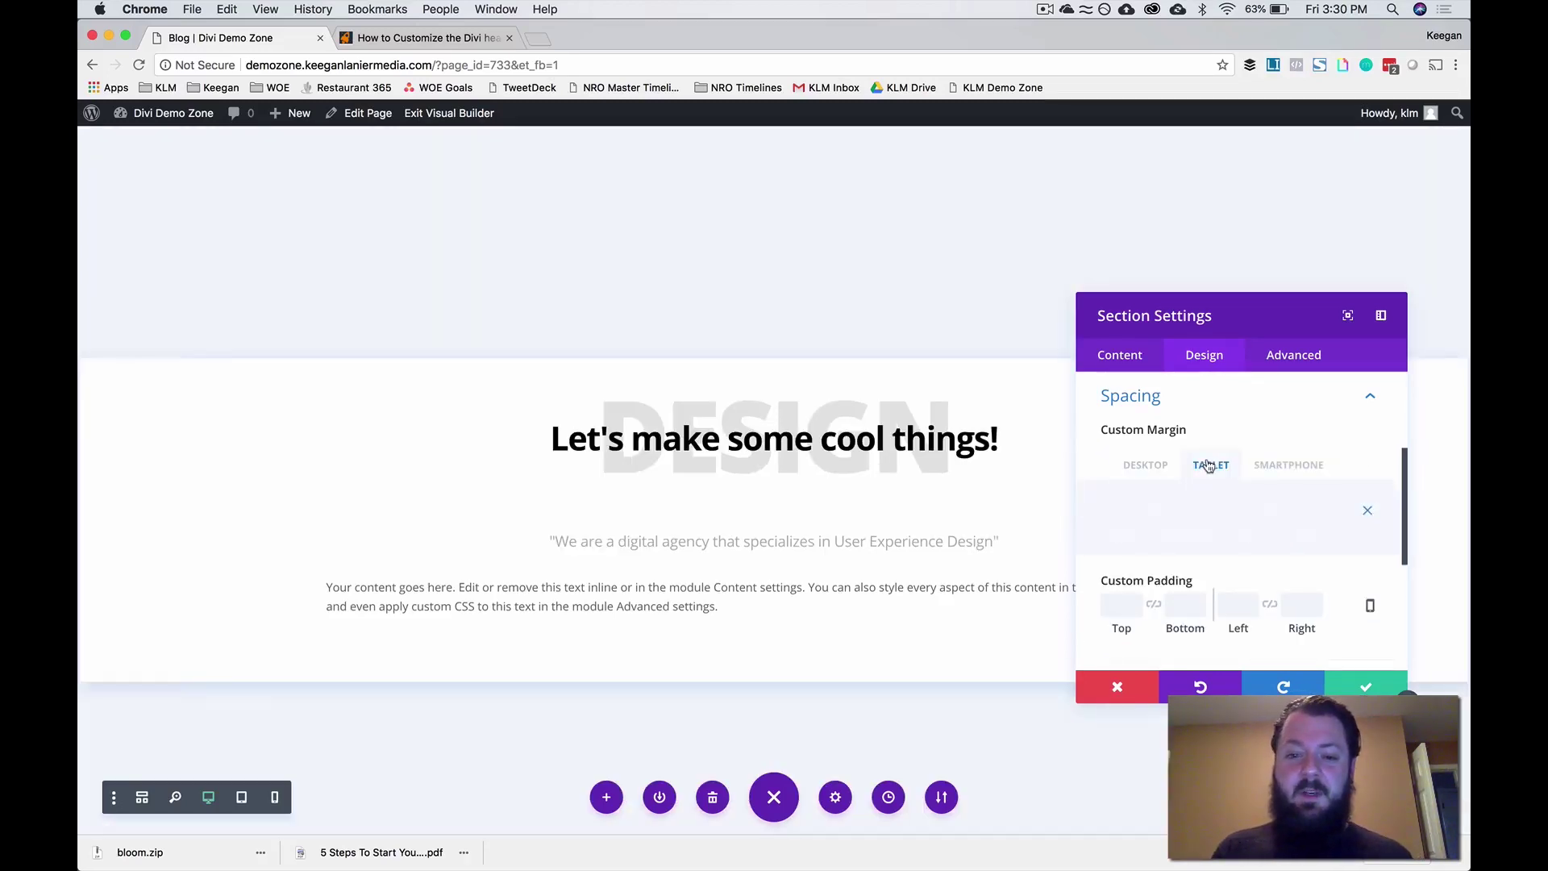
click(1112, 508)
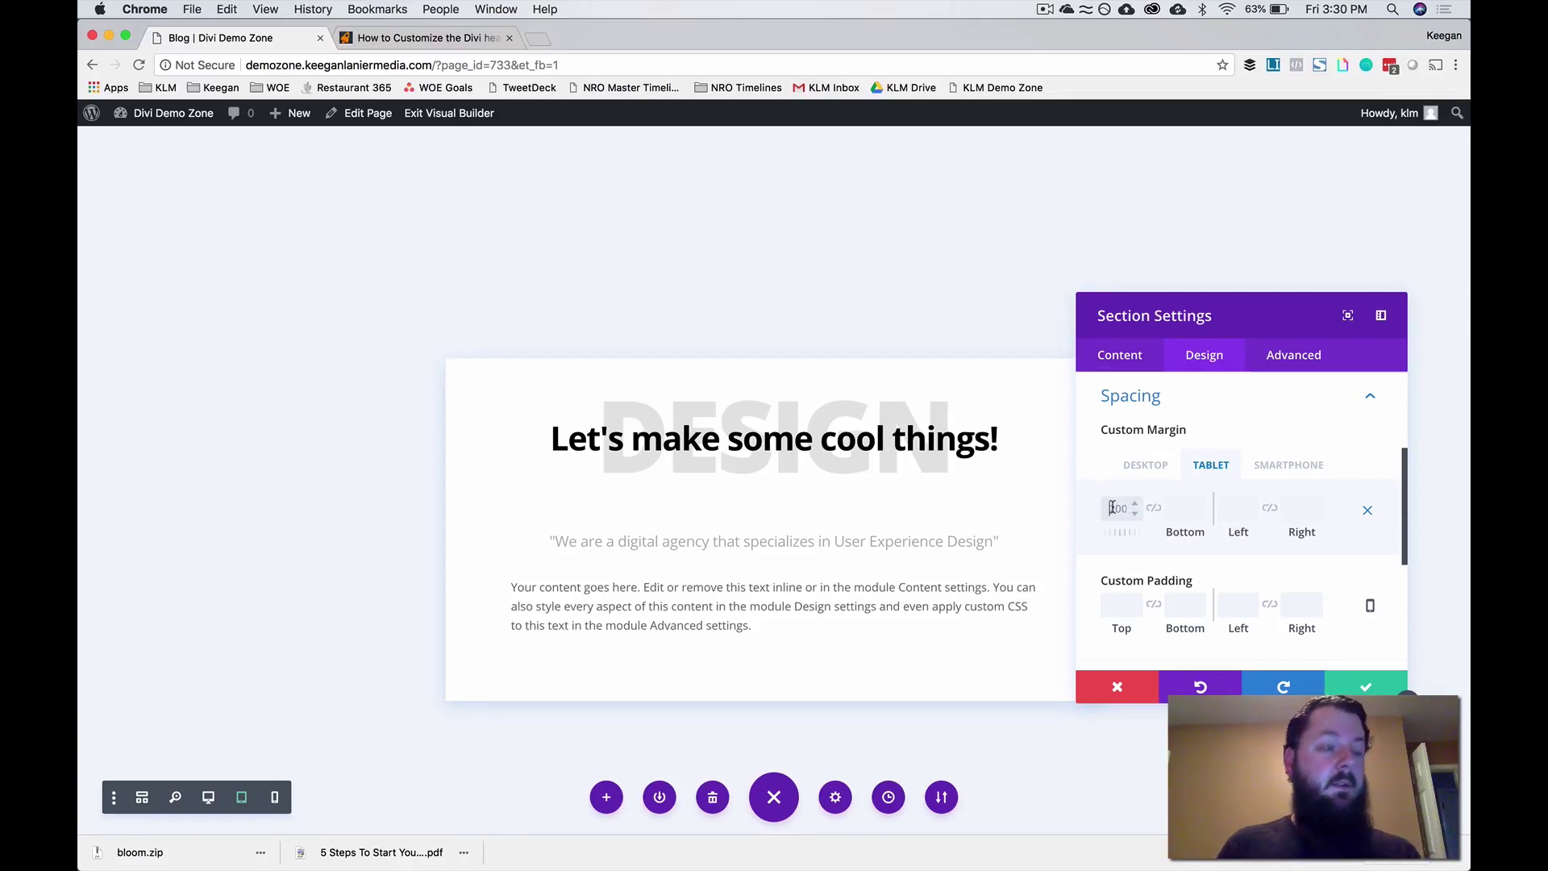
text(50px)
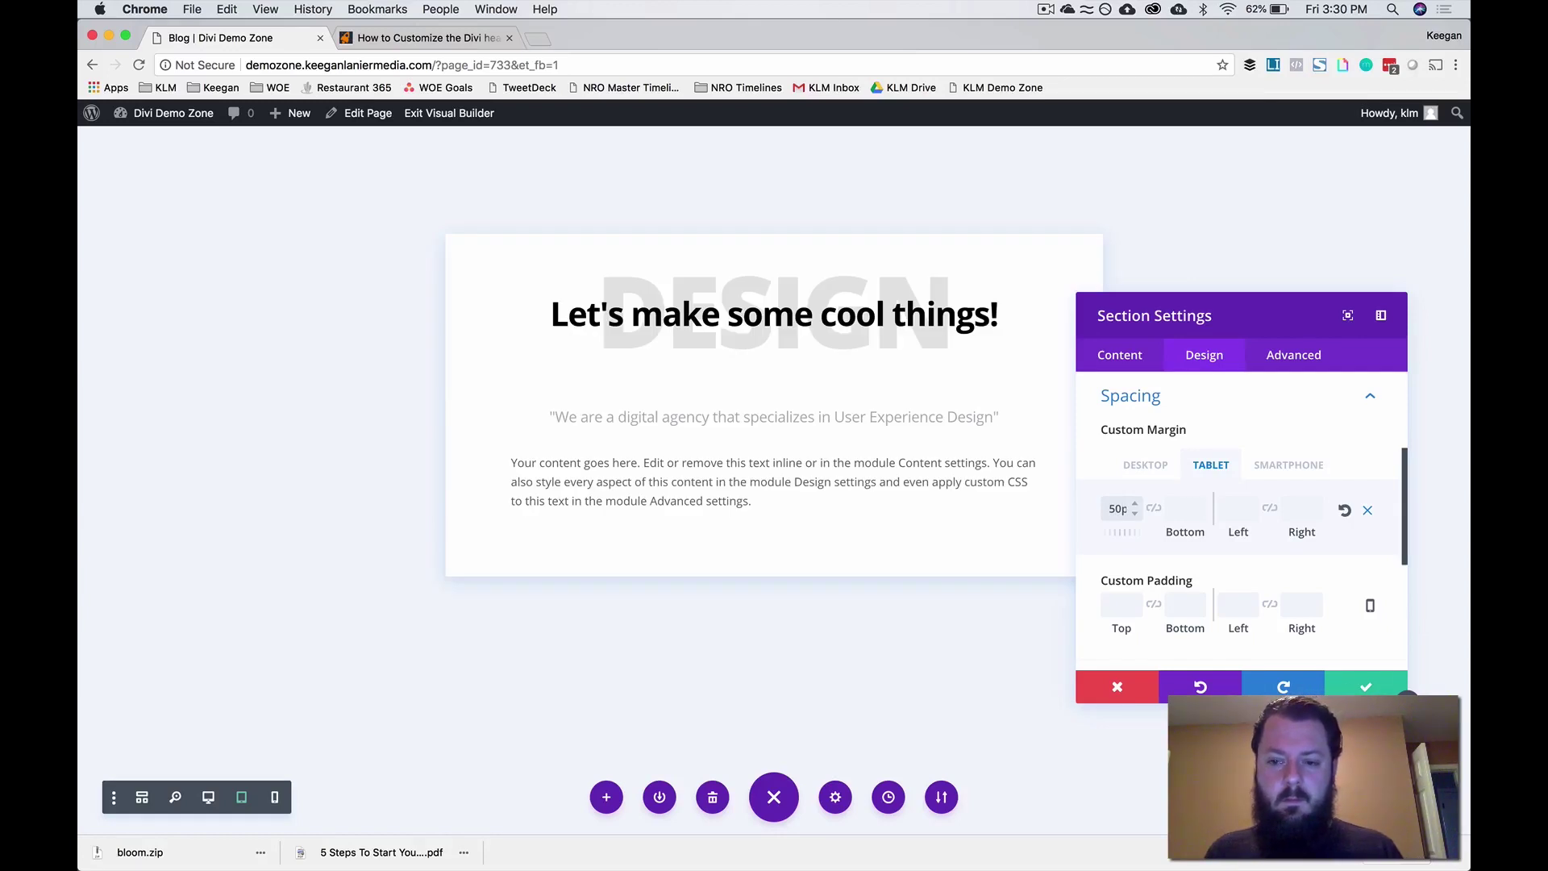
click(1288, 465)
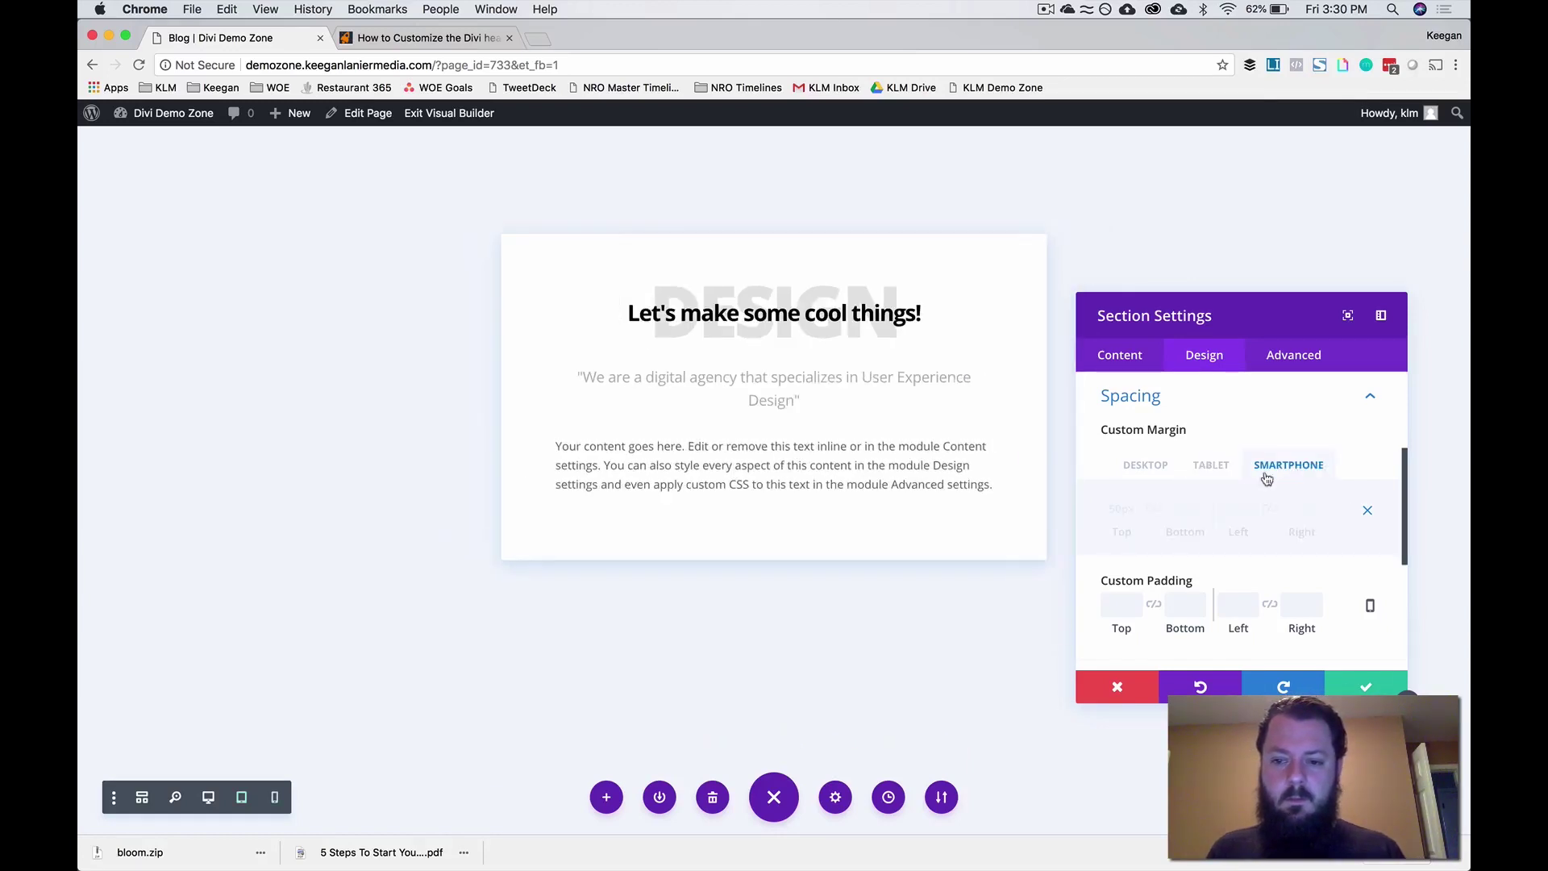
click(1119, 509)
text(80)
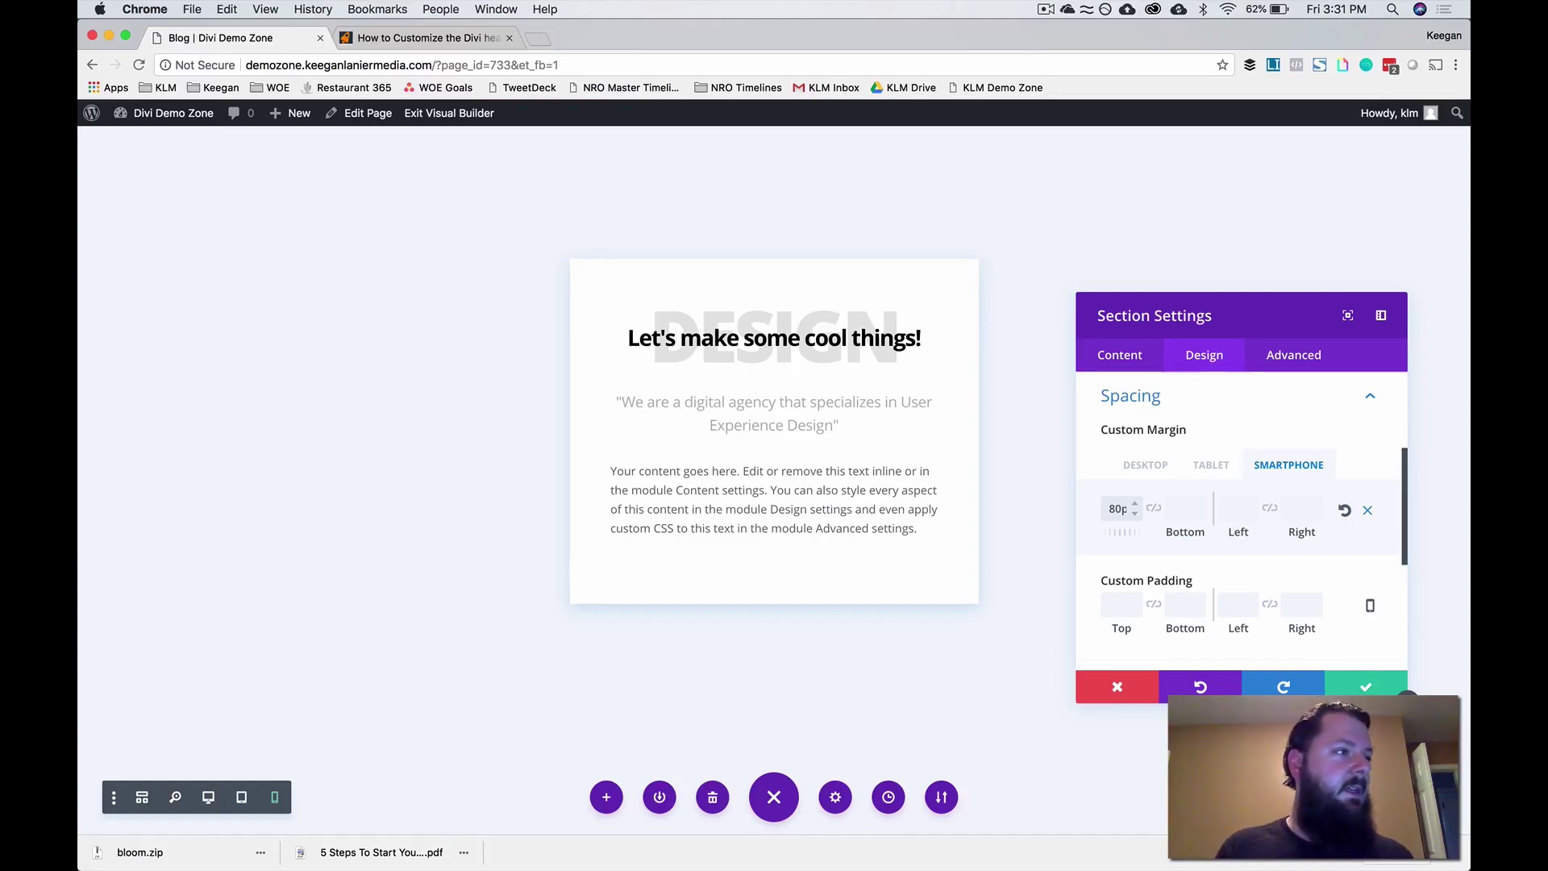
- Set the section's desktop bottom margin to 150px
click(1131, 466)
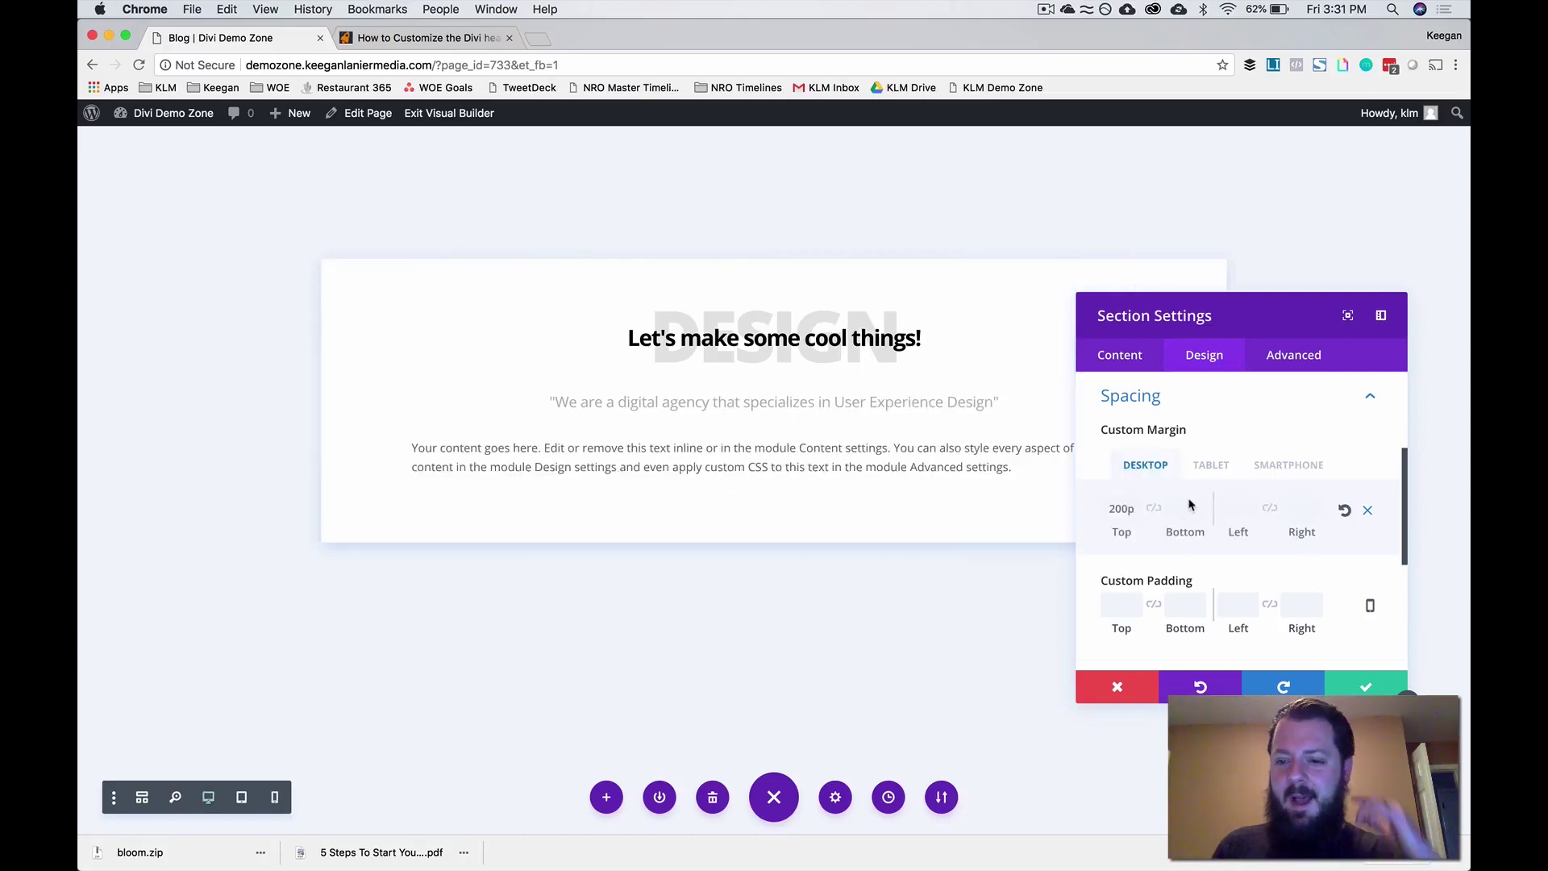
click(1177, 509)
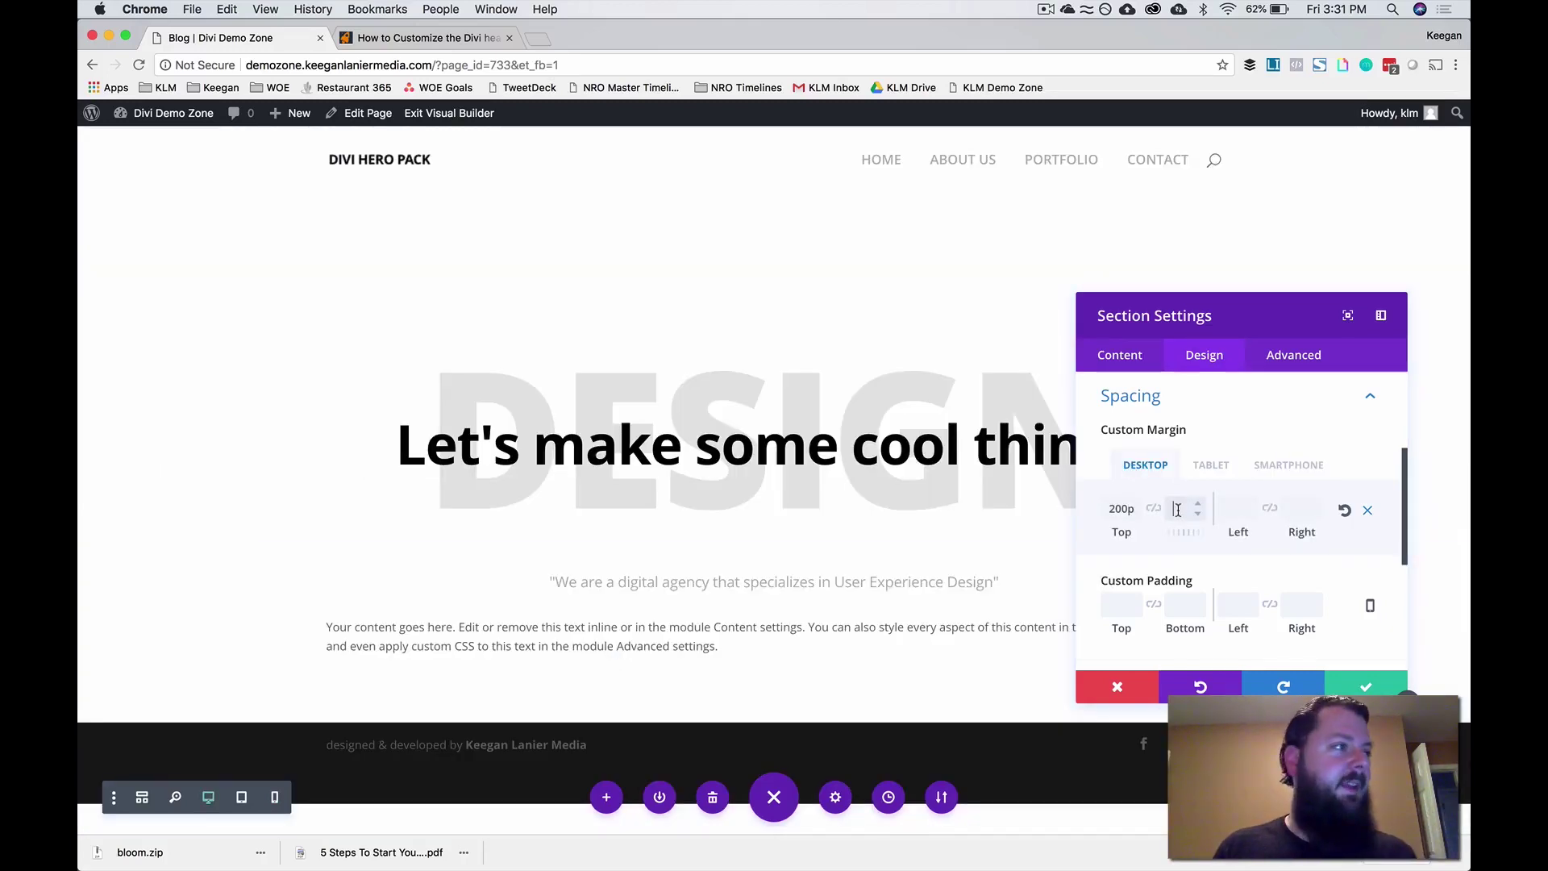
text(150)
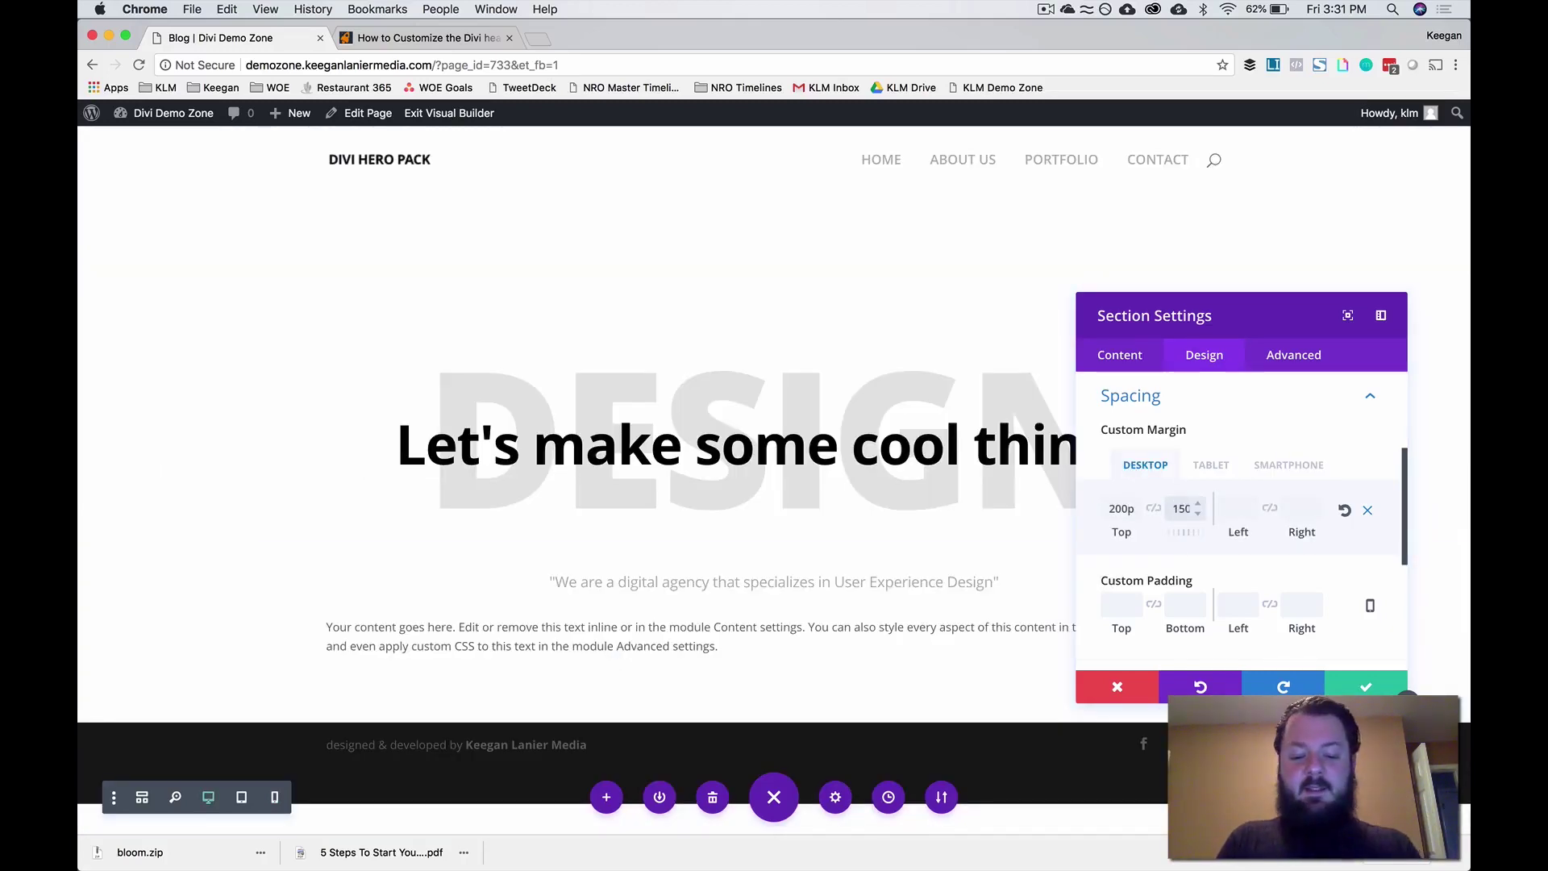
click(819, 546)
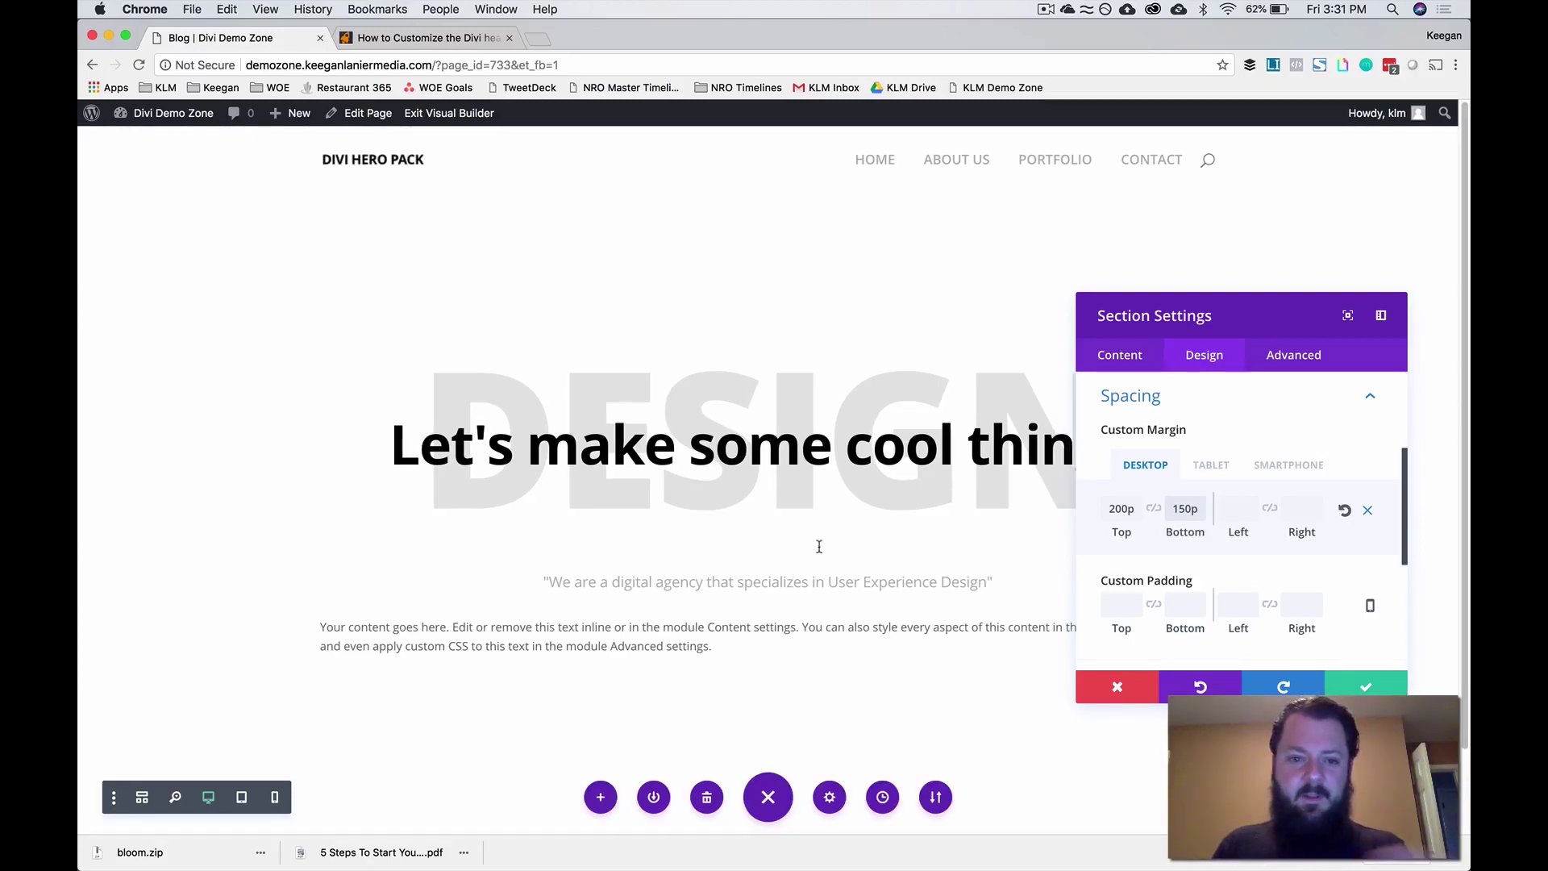
- Set the section's bottom margin to 50px on tablet and 70px on smartphone, and save the section settings
click(1210, 464)
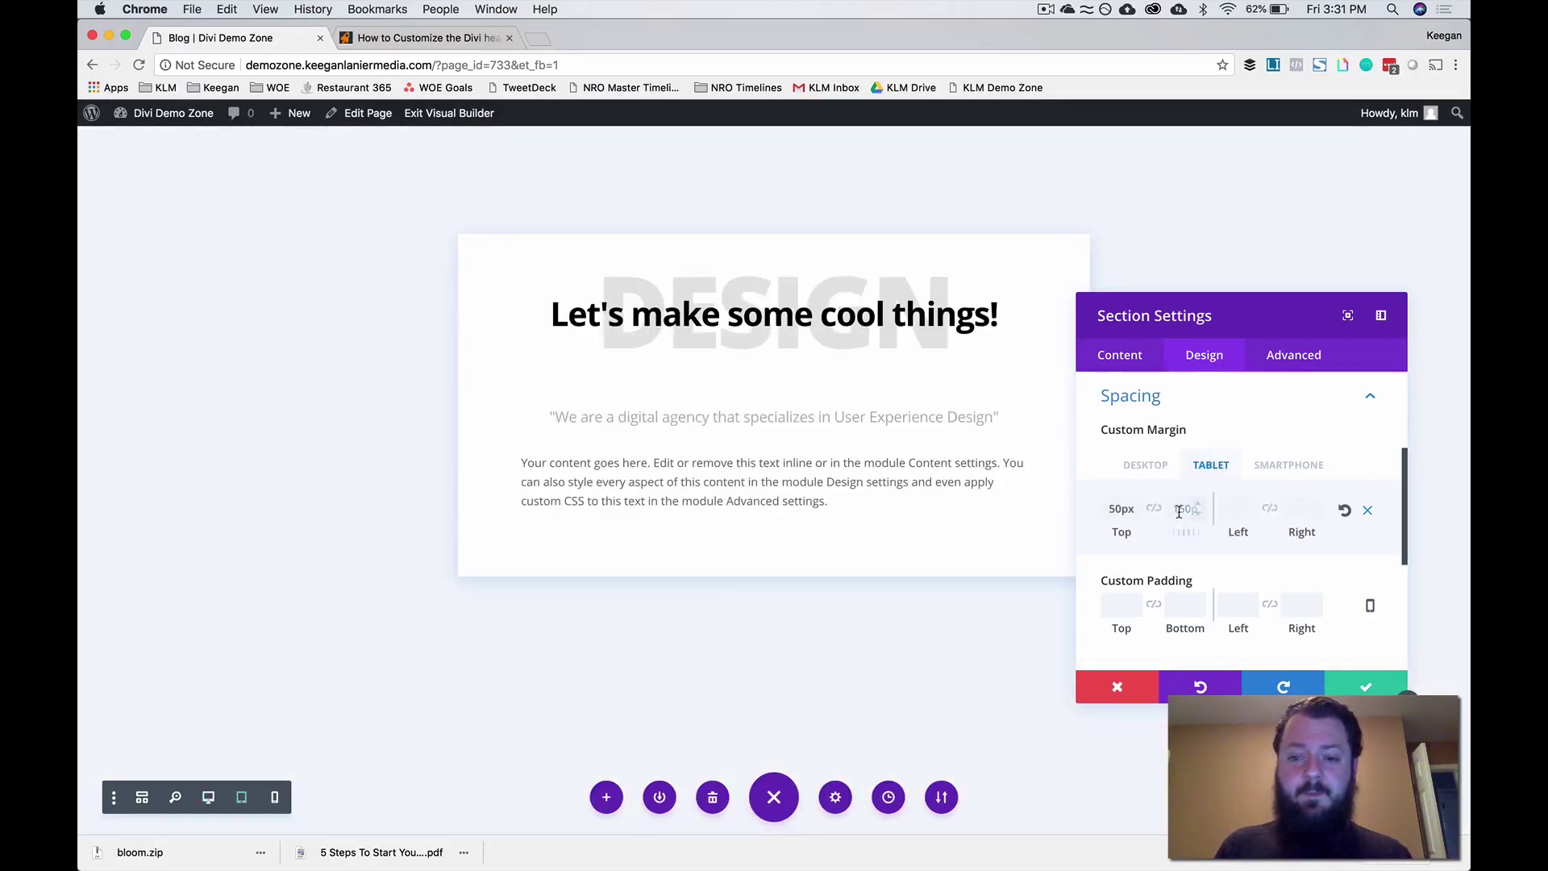
text(50)
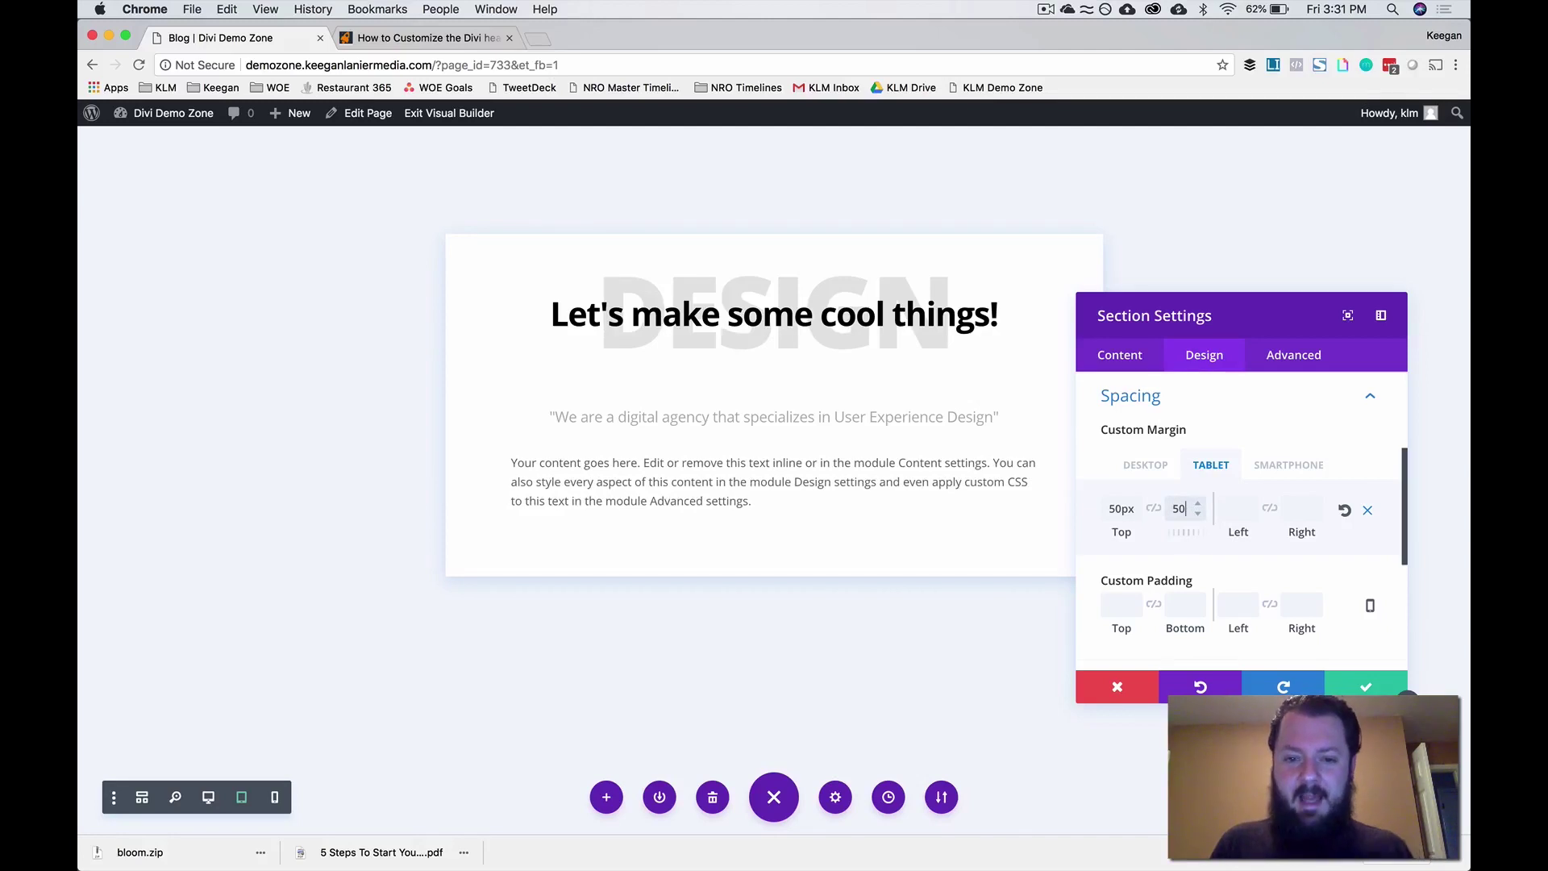
click(1277, 471)
click(1181, 509)
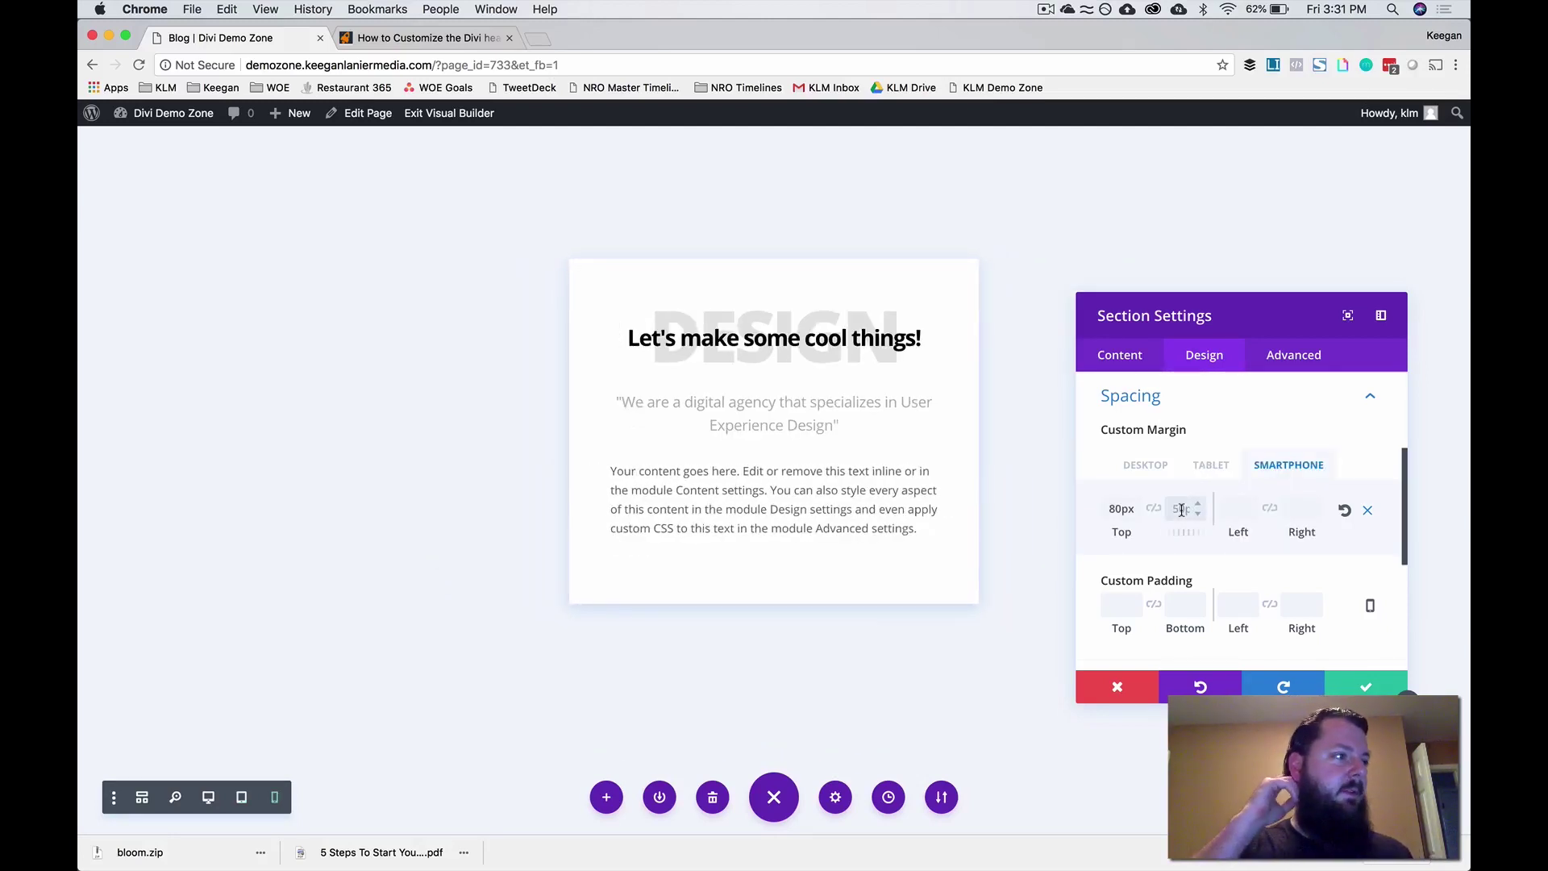
text(70)
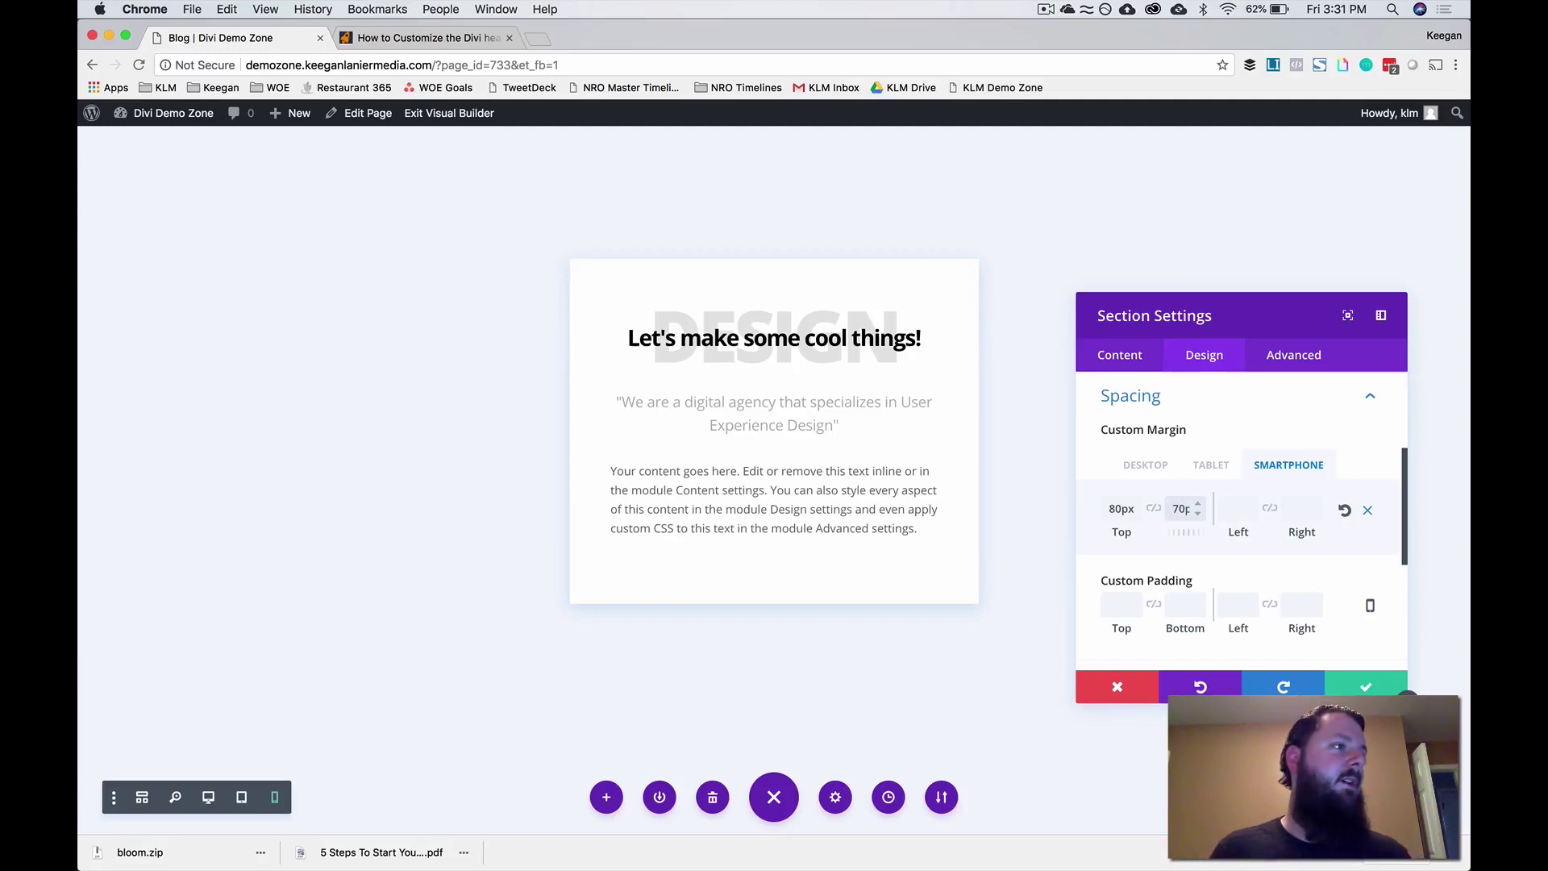
click(1365, 686)
- Delete the leftover placeholder text module and add a Button module below the "Digital agency" module in wireframe view
mouse_move(773, 637)
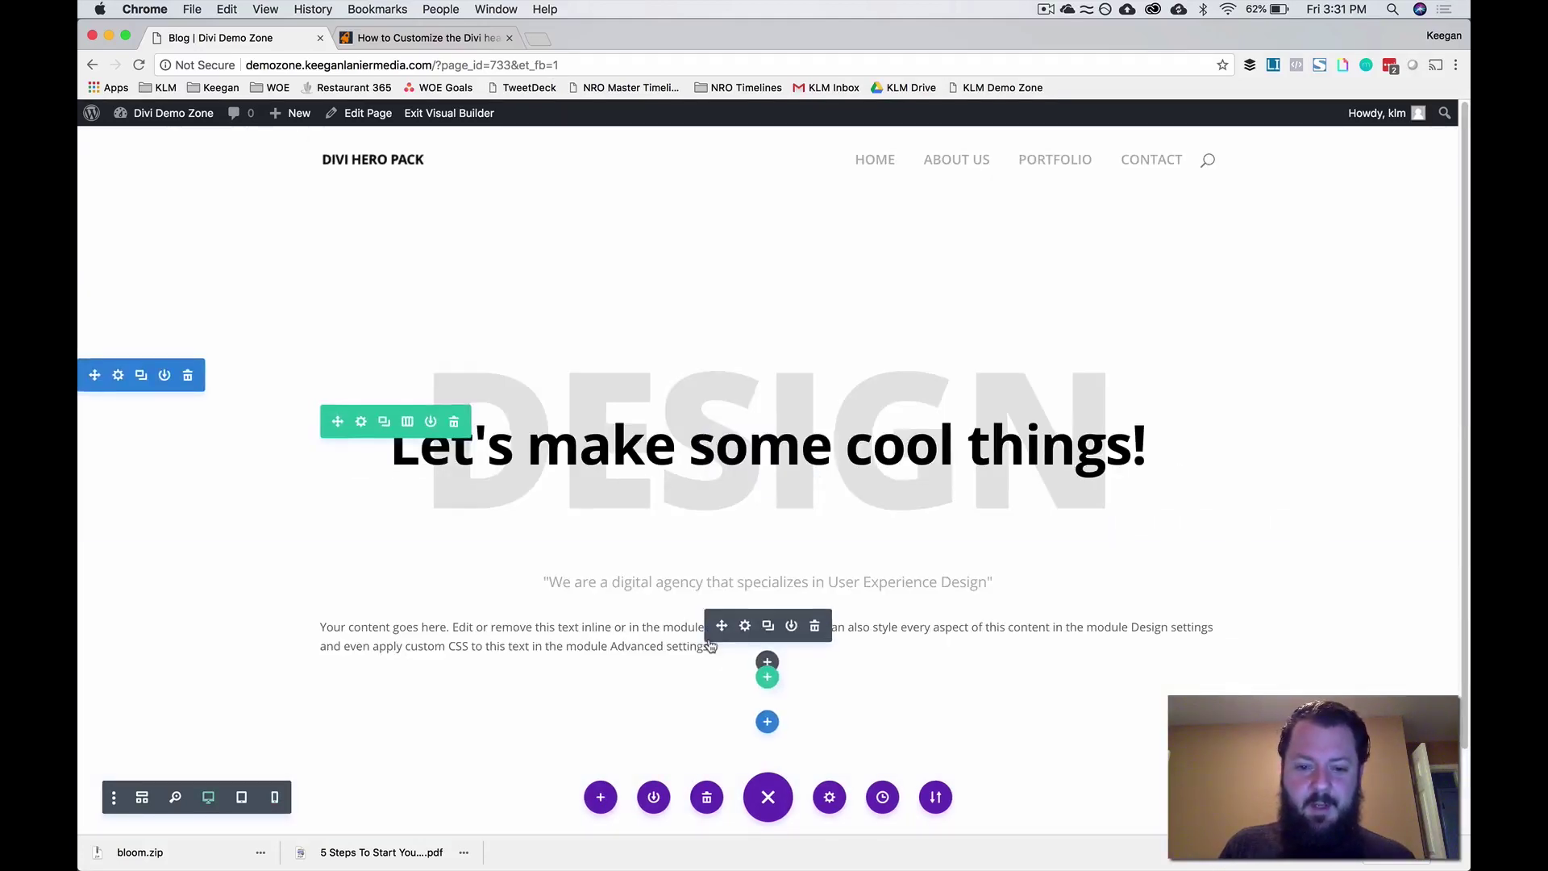
click(816, 628)
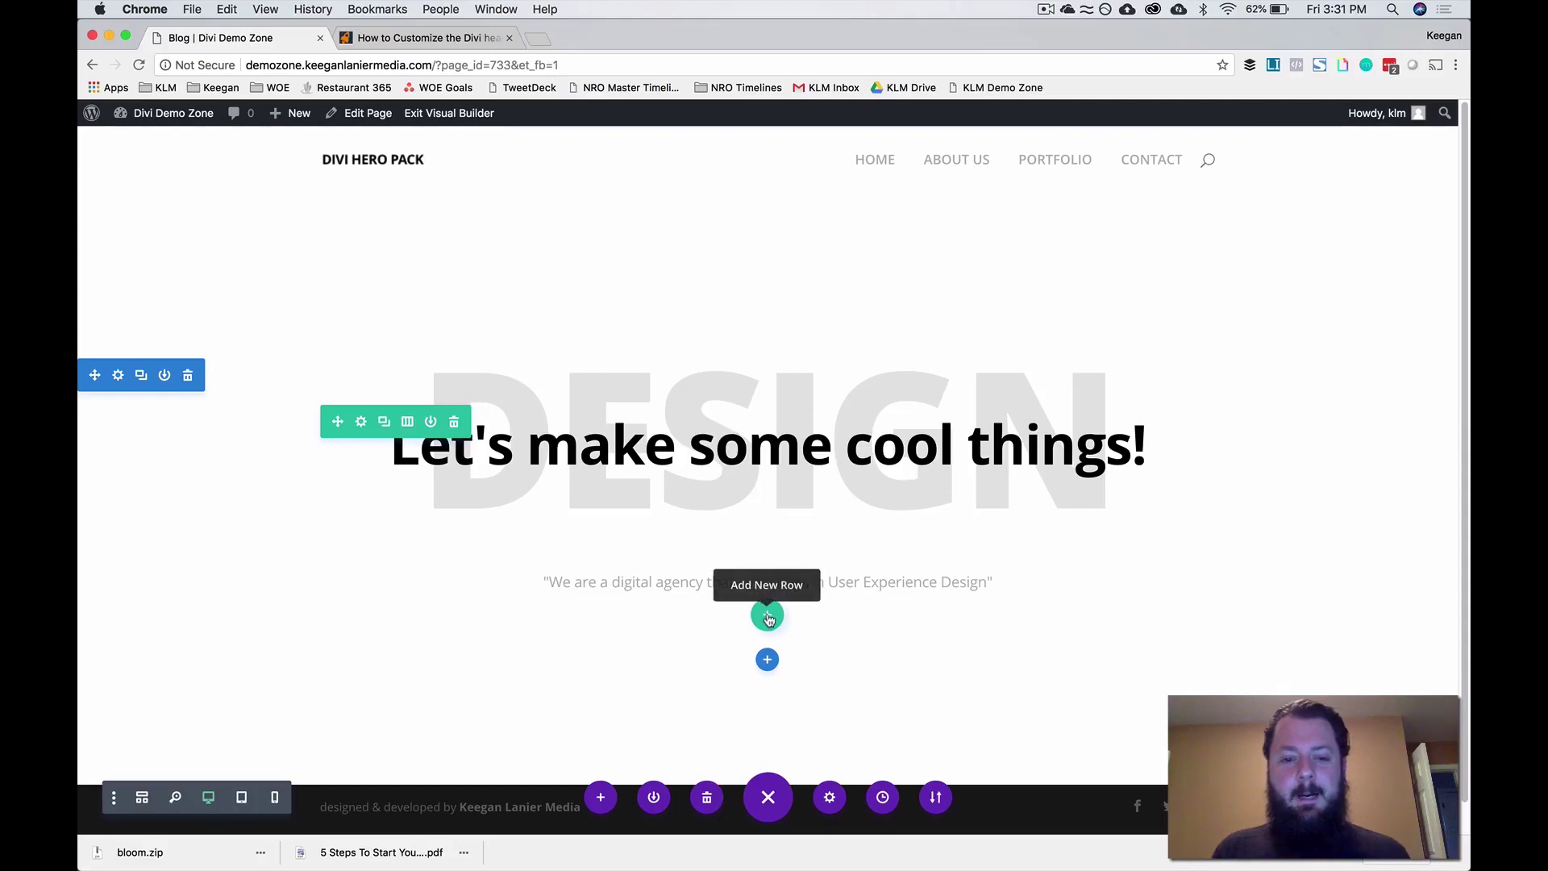
click(150, 798)
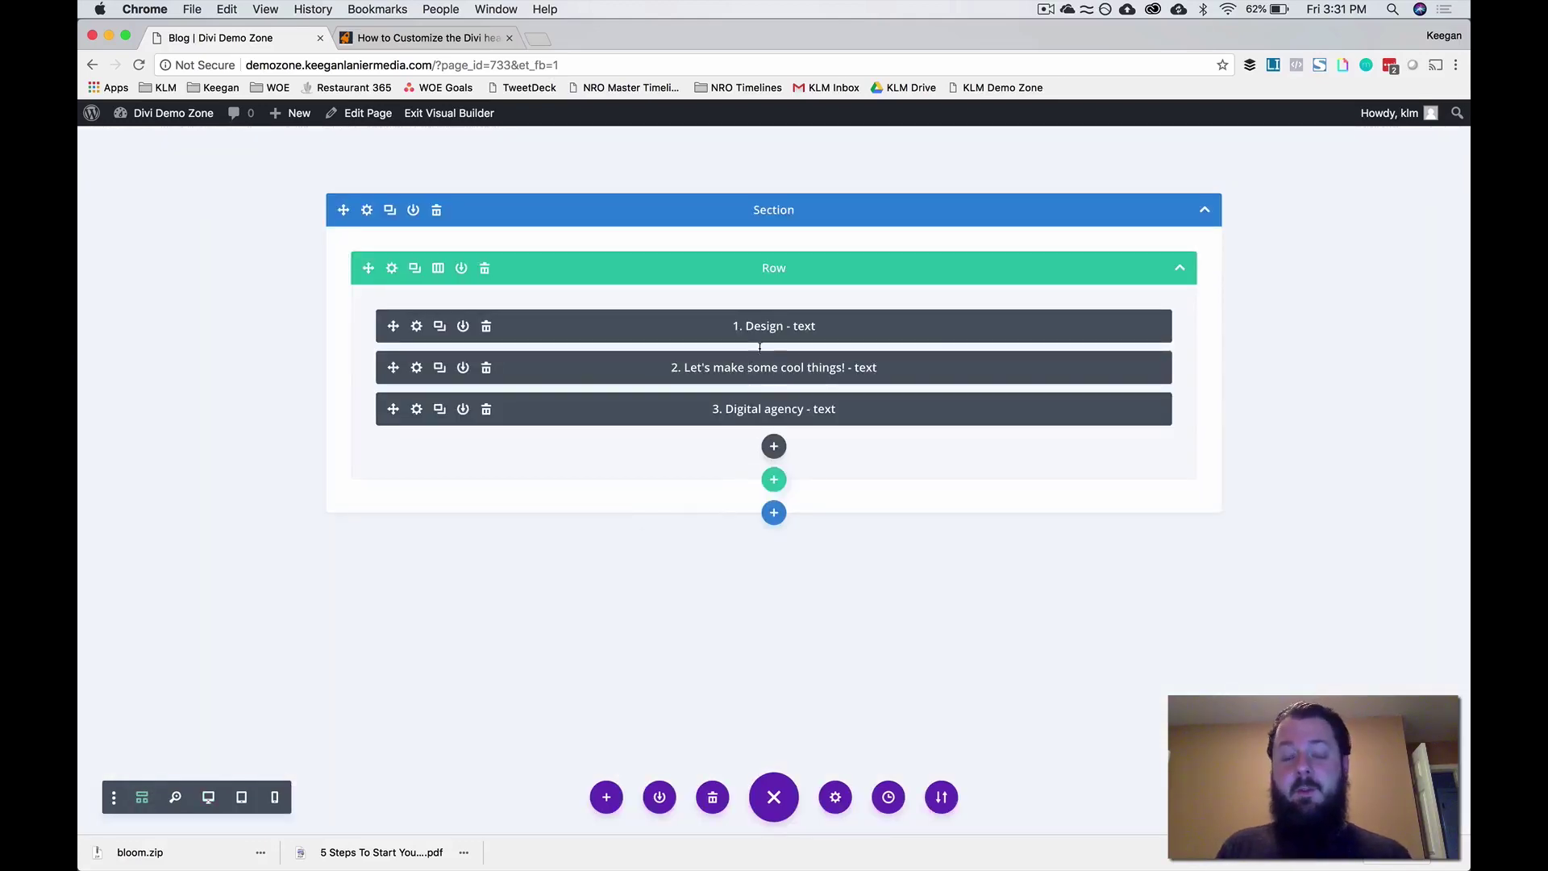
click(772, 447)
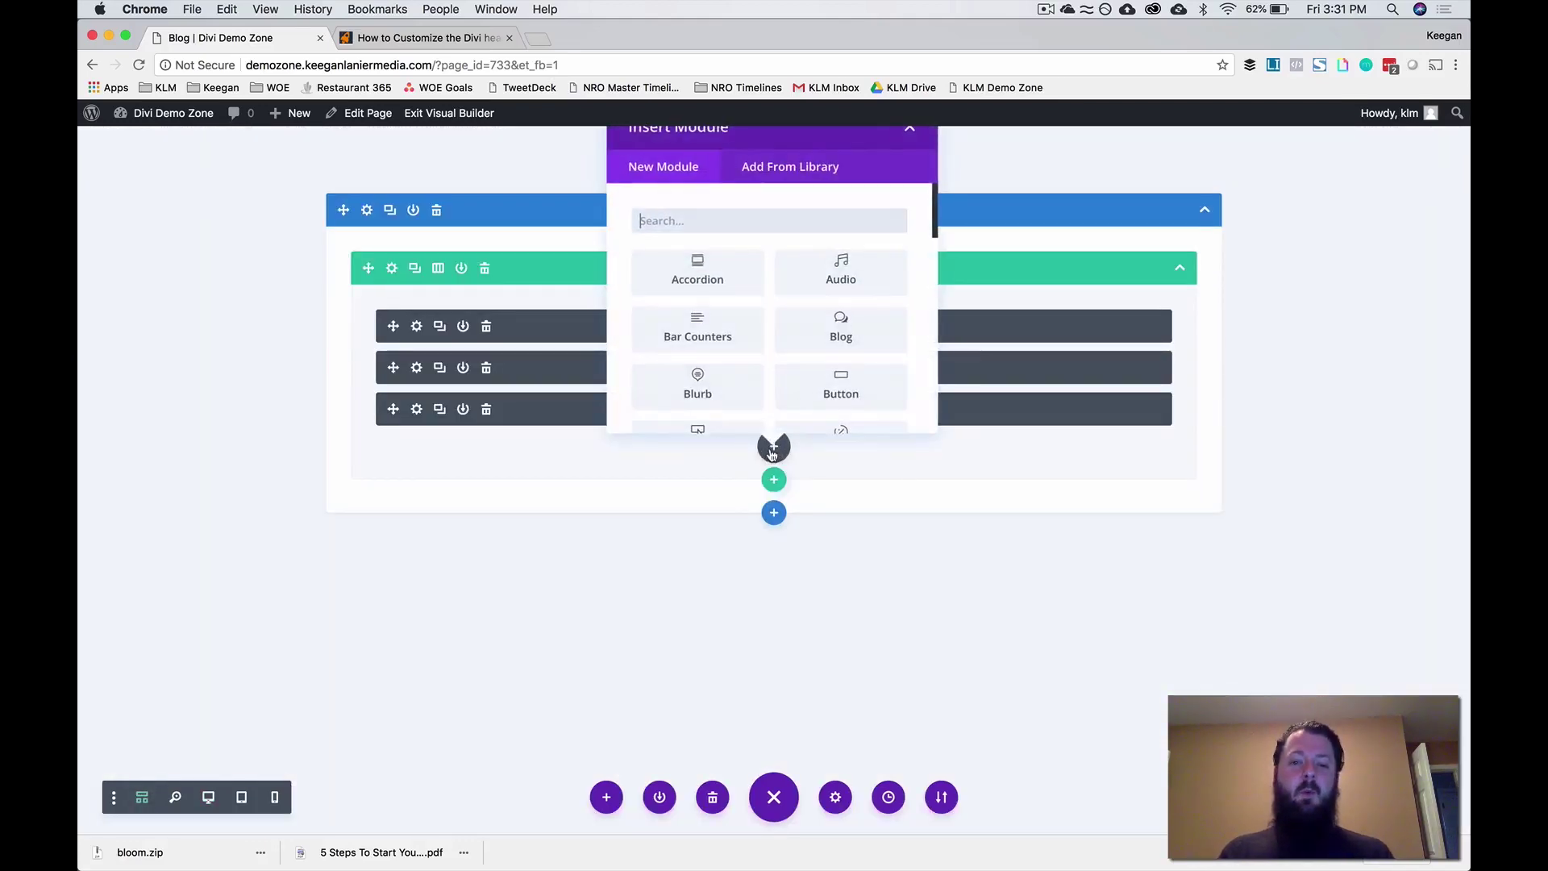
click(813, 391)
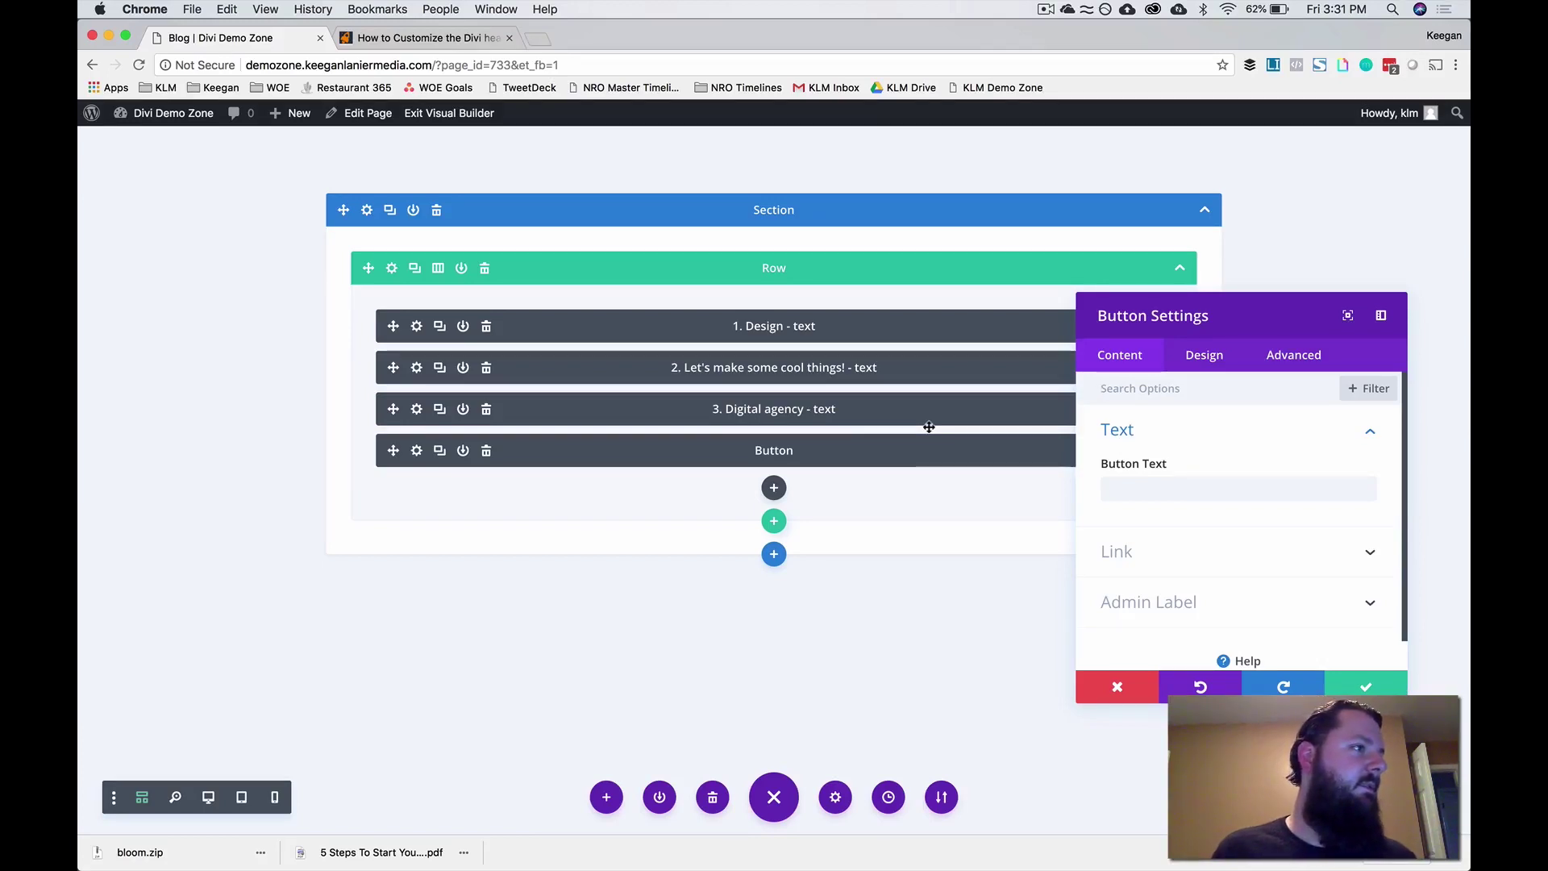
- Set the button text to "Click Here" and return the page to desktop view
click(1184, 489)
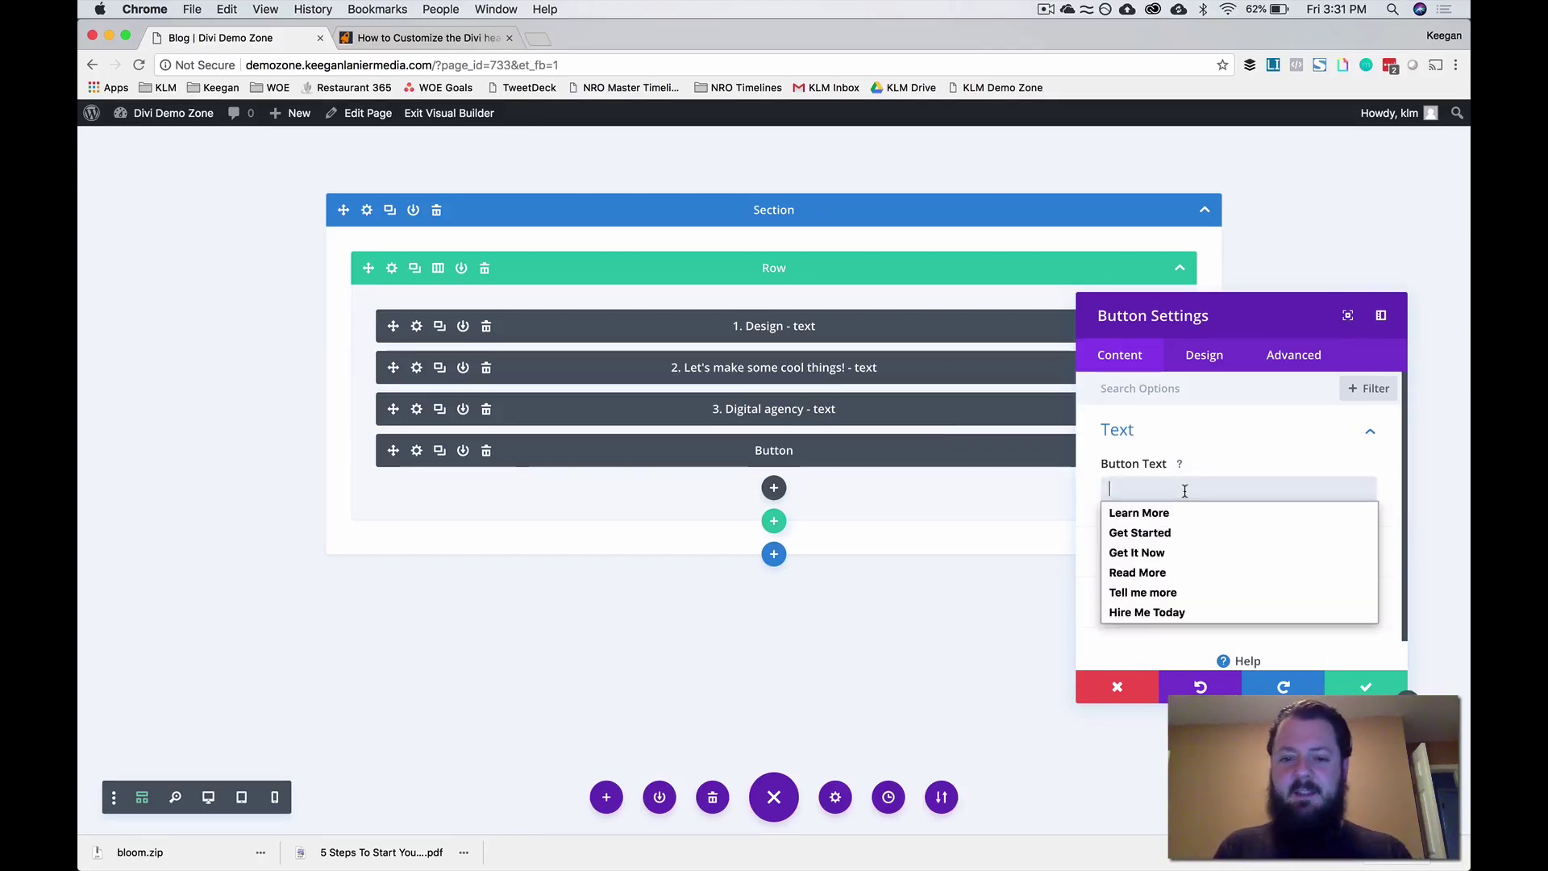
text(Click Here)
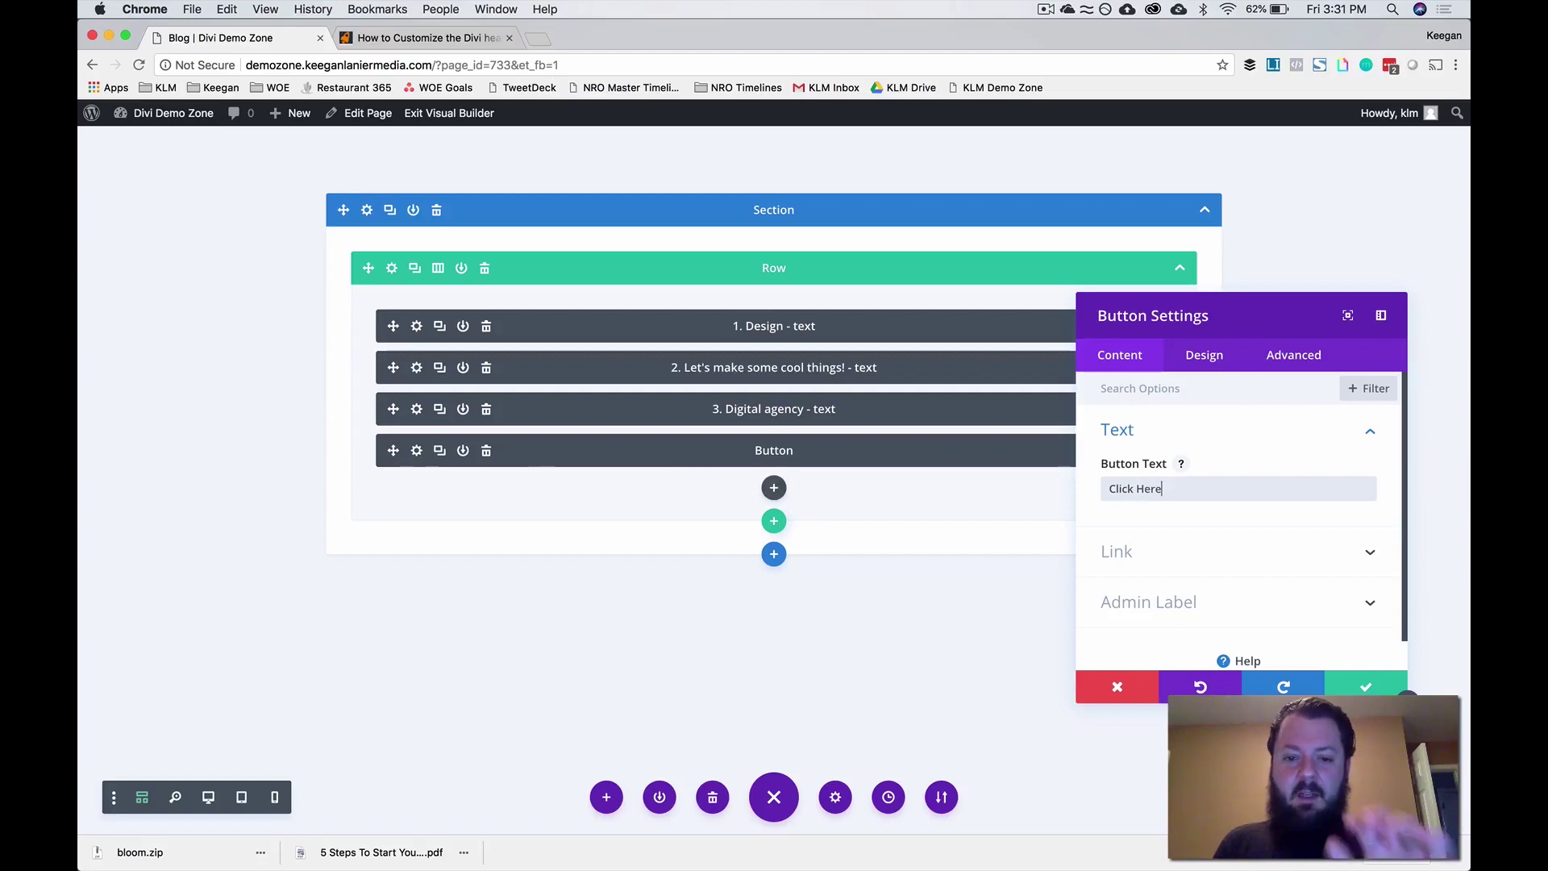
click(207, 798)
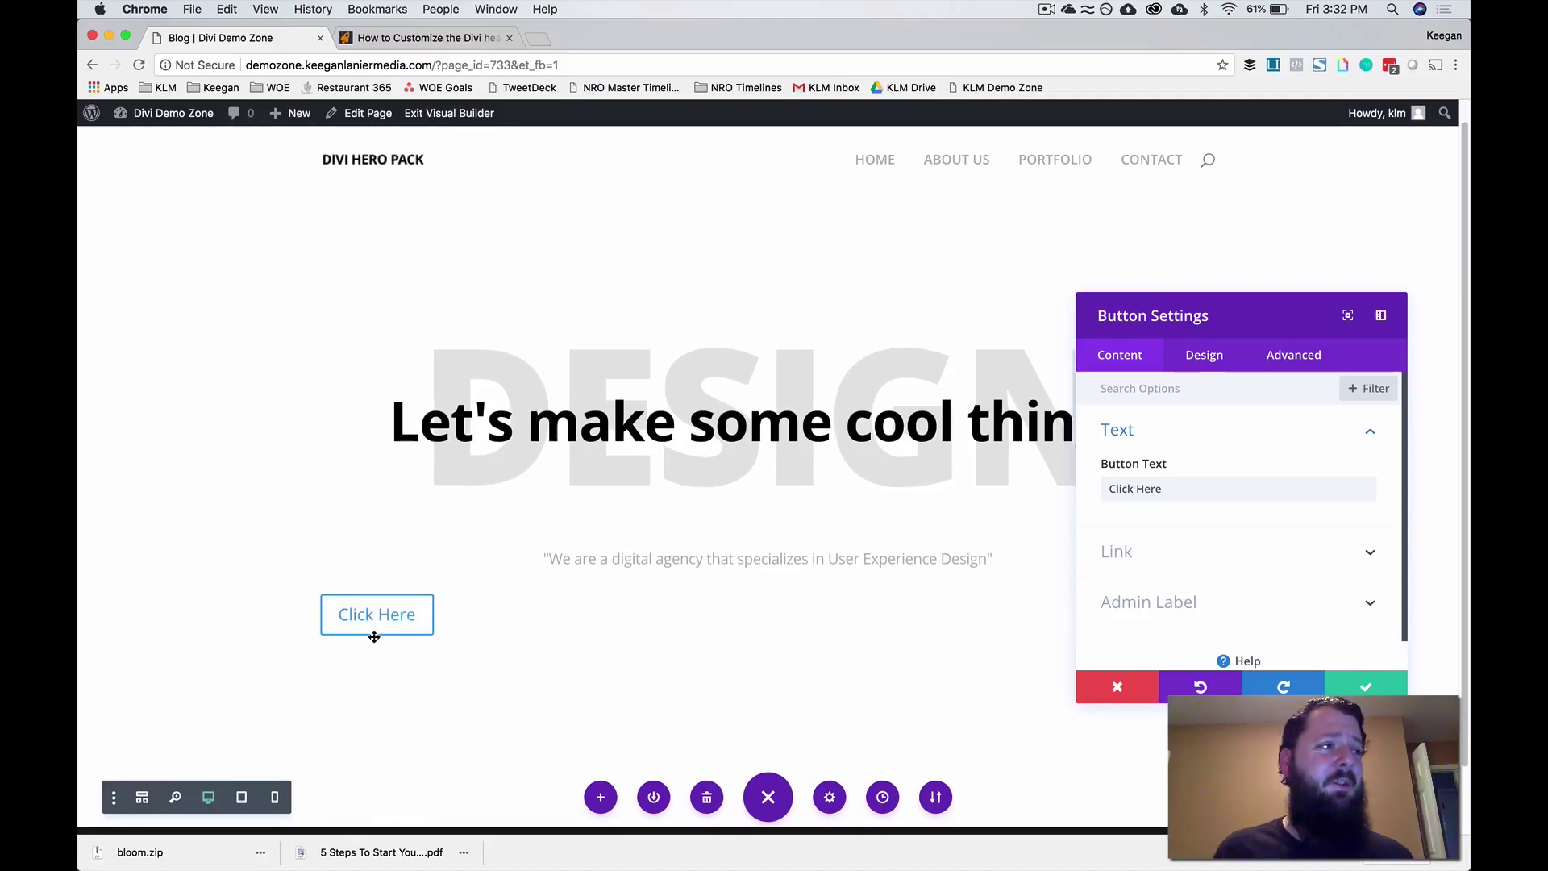
- Enable custom styles for the "Click Here" button with a 14px text size, and center the button
click(1207, 354)
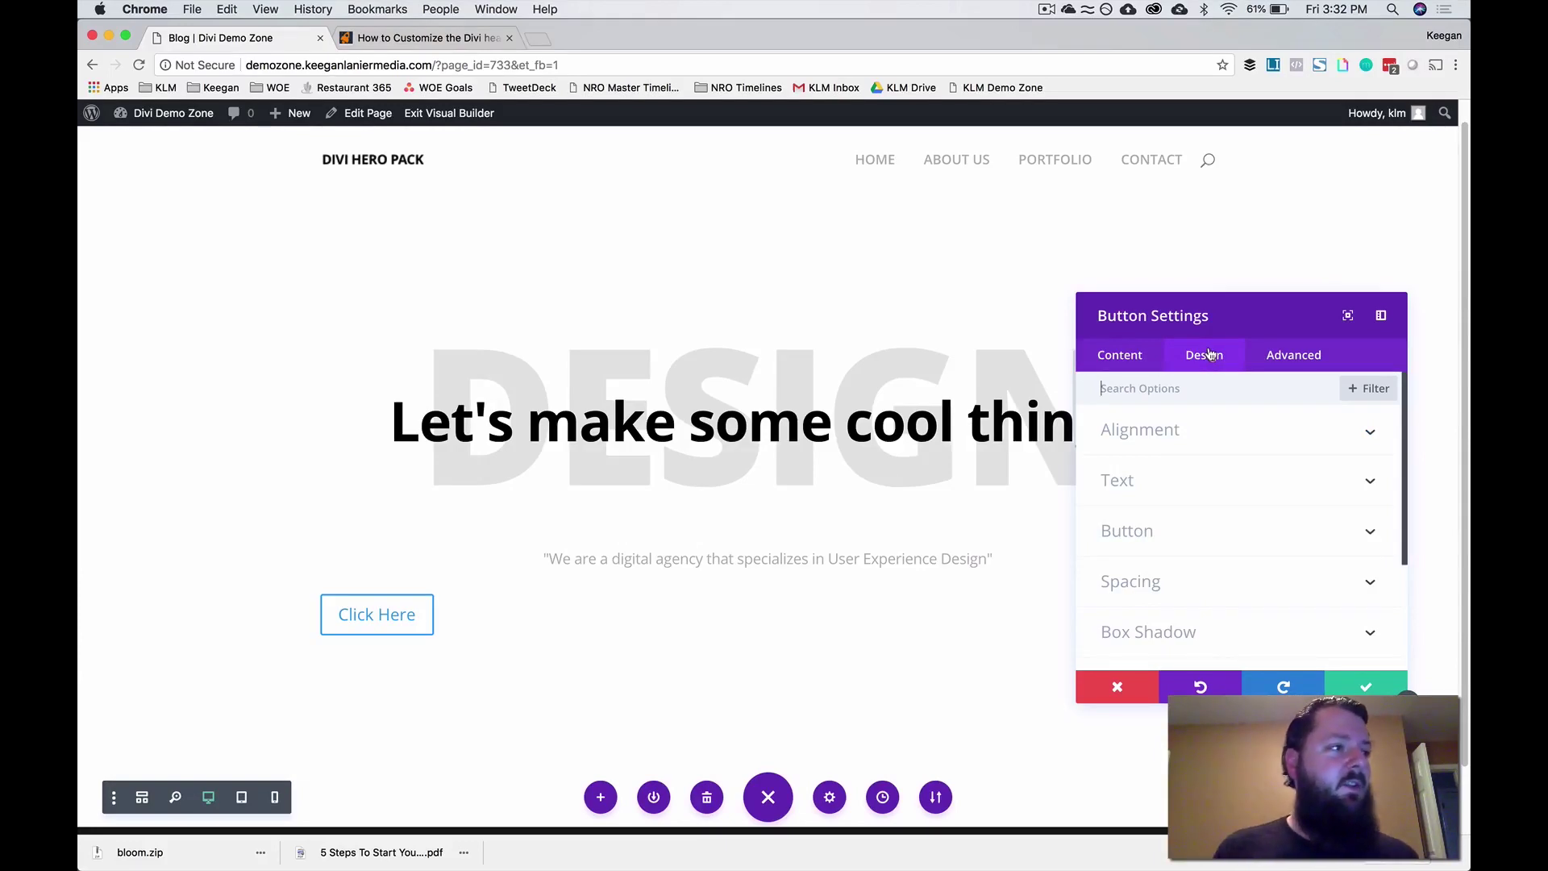
click(1188, 533)
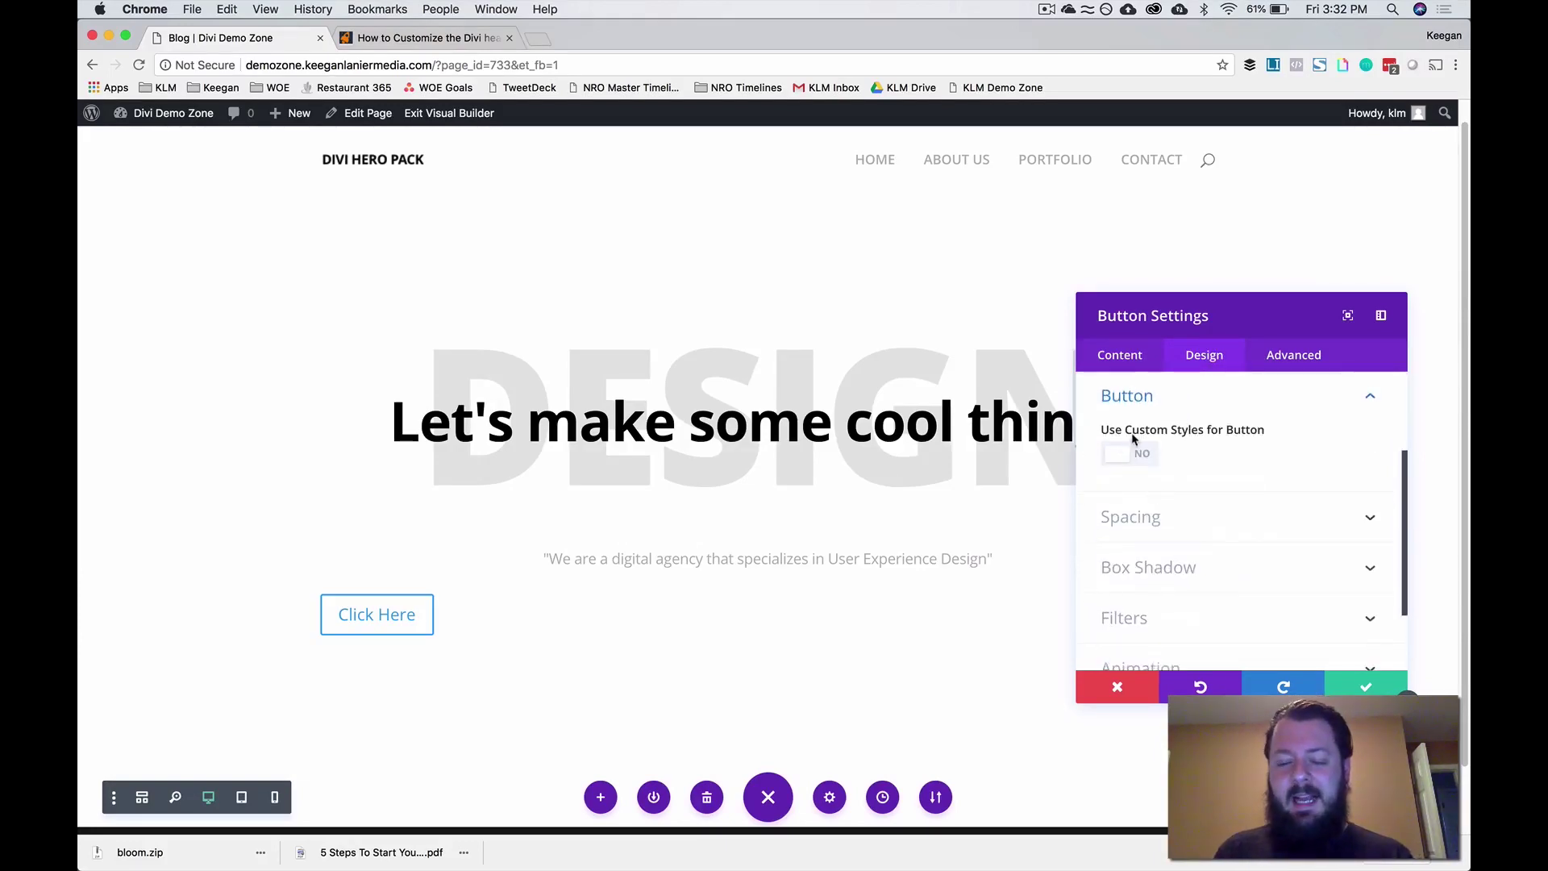
click(1132, 451)
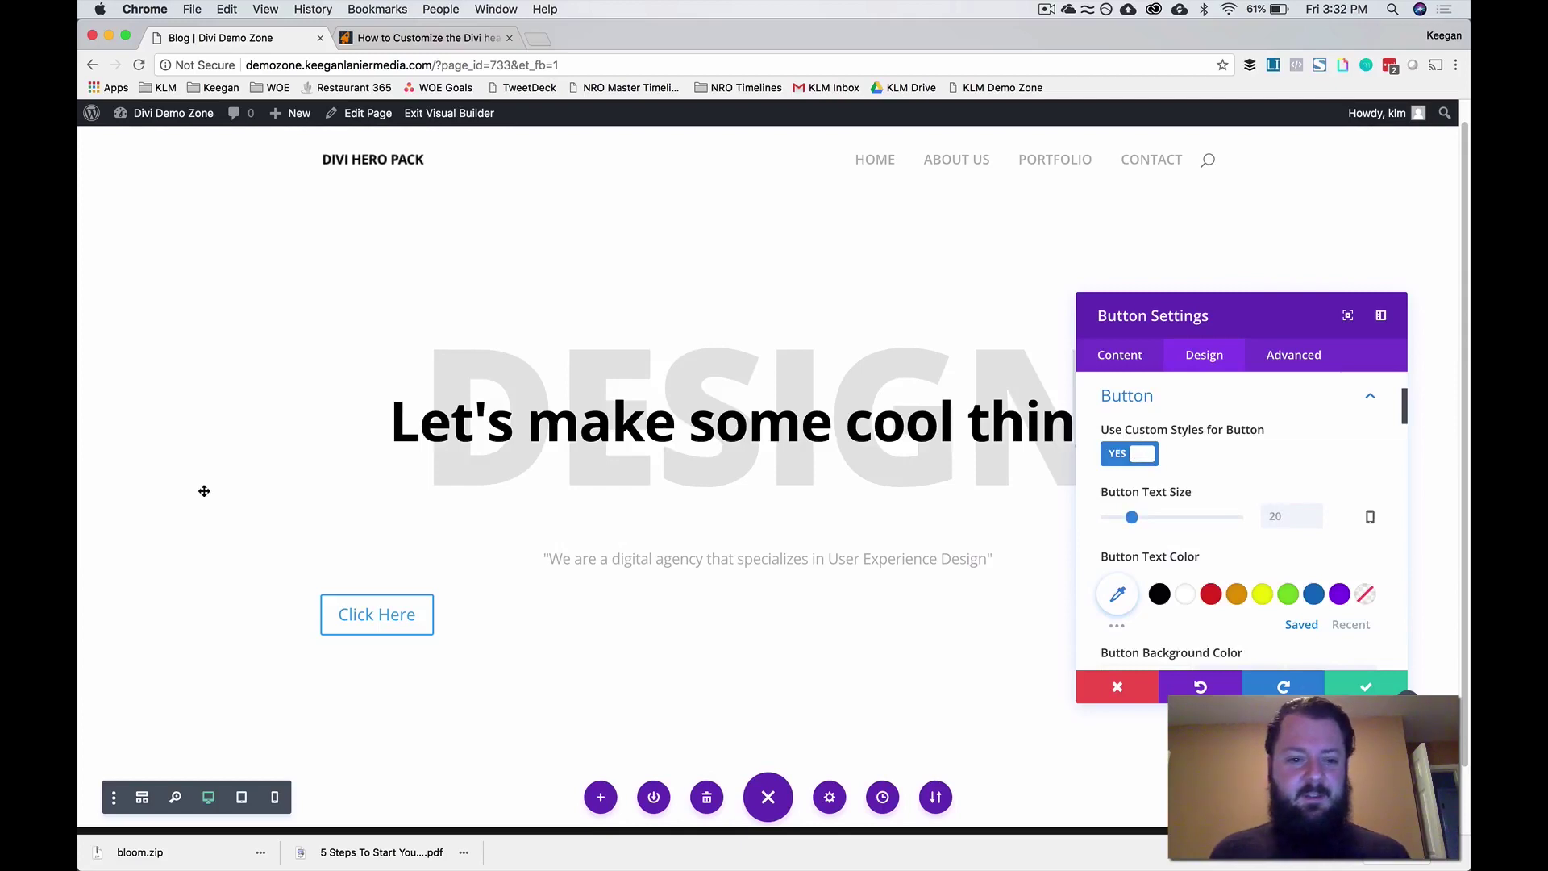
scroll(187, 529, down, 1)
scroll(1201, 504, down, 1)
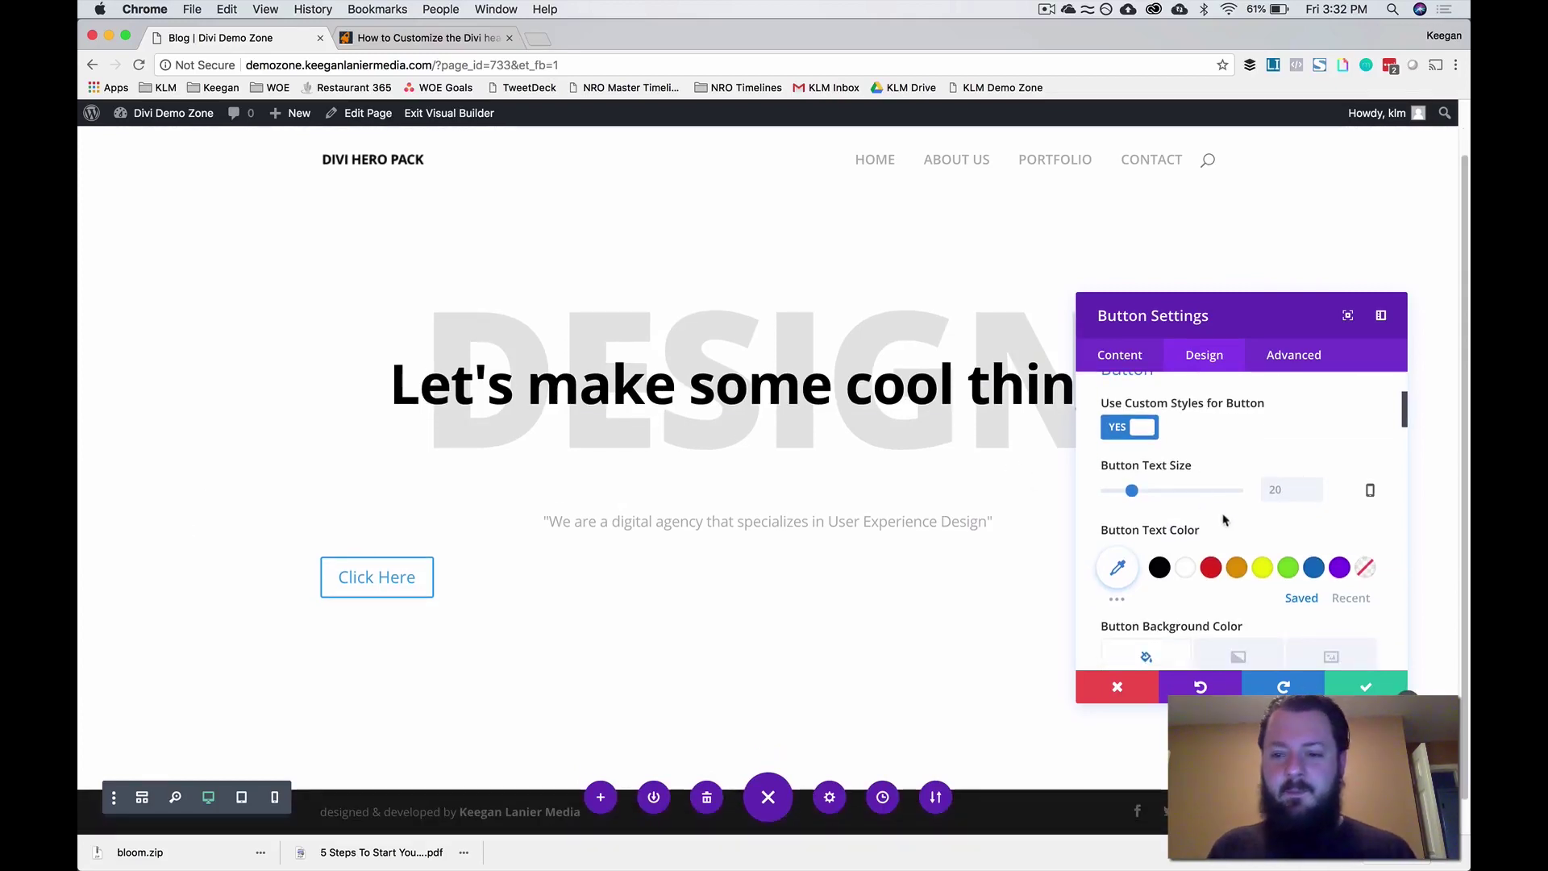
drag(1126, 494, 1125, 496)
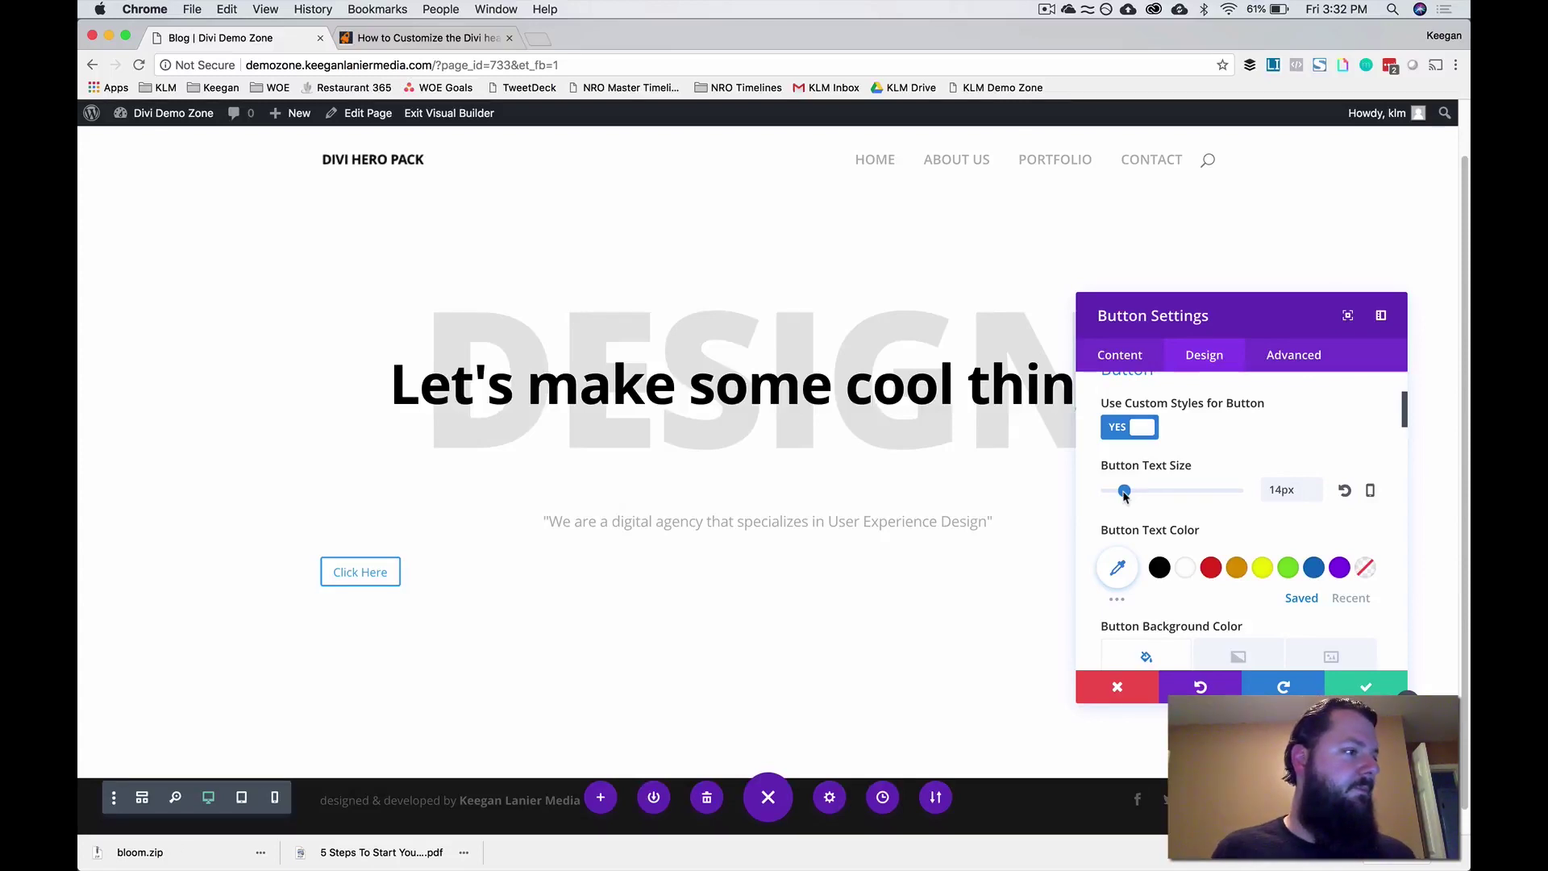
scroll(1209, 451, up, 3)
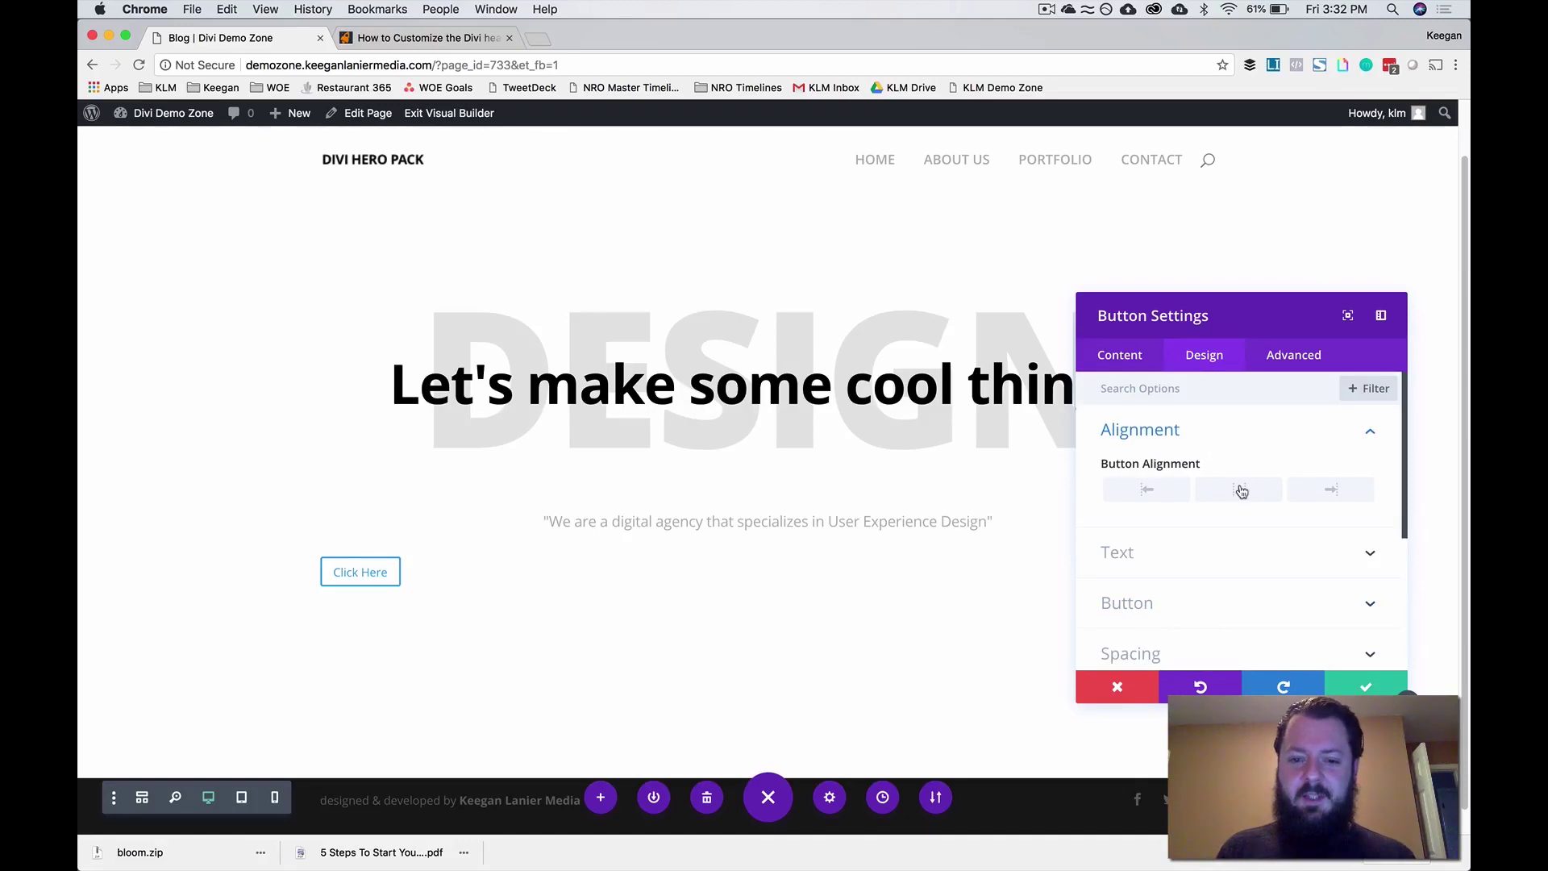
click(1239, 489)
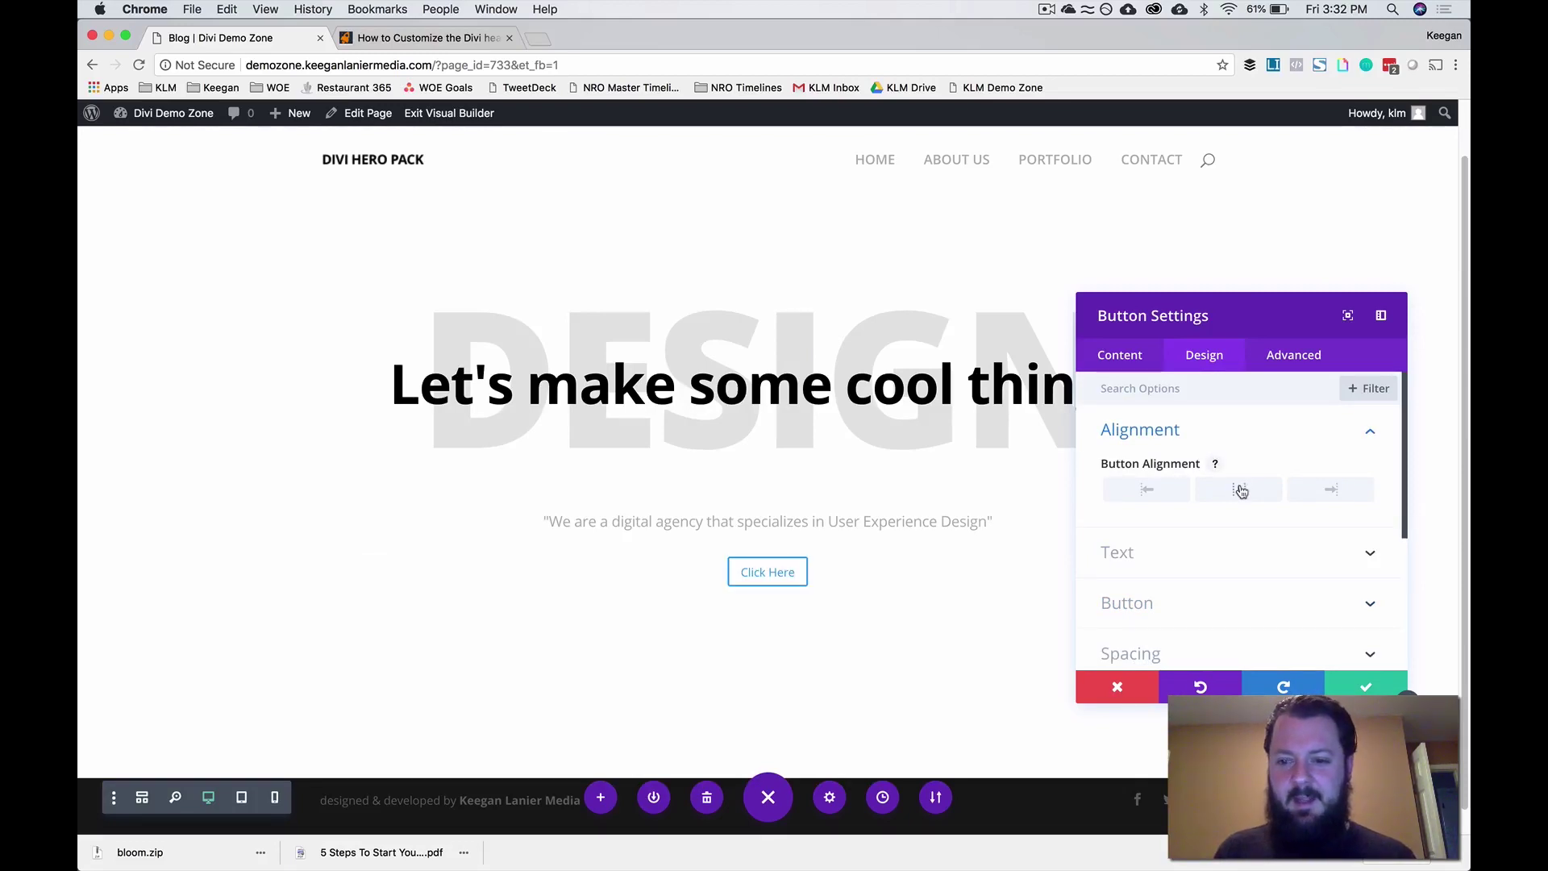
- Set the button's text color to white and its background color to black (#000000)
click(1187, 606)
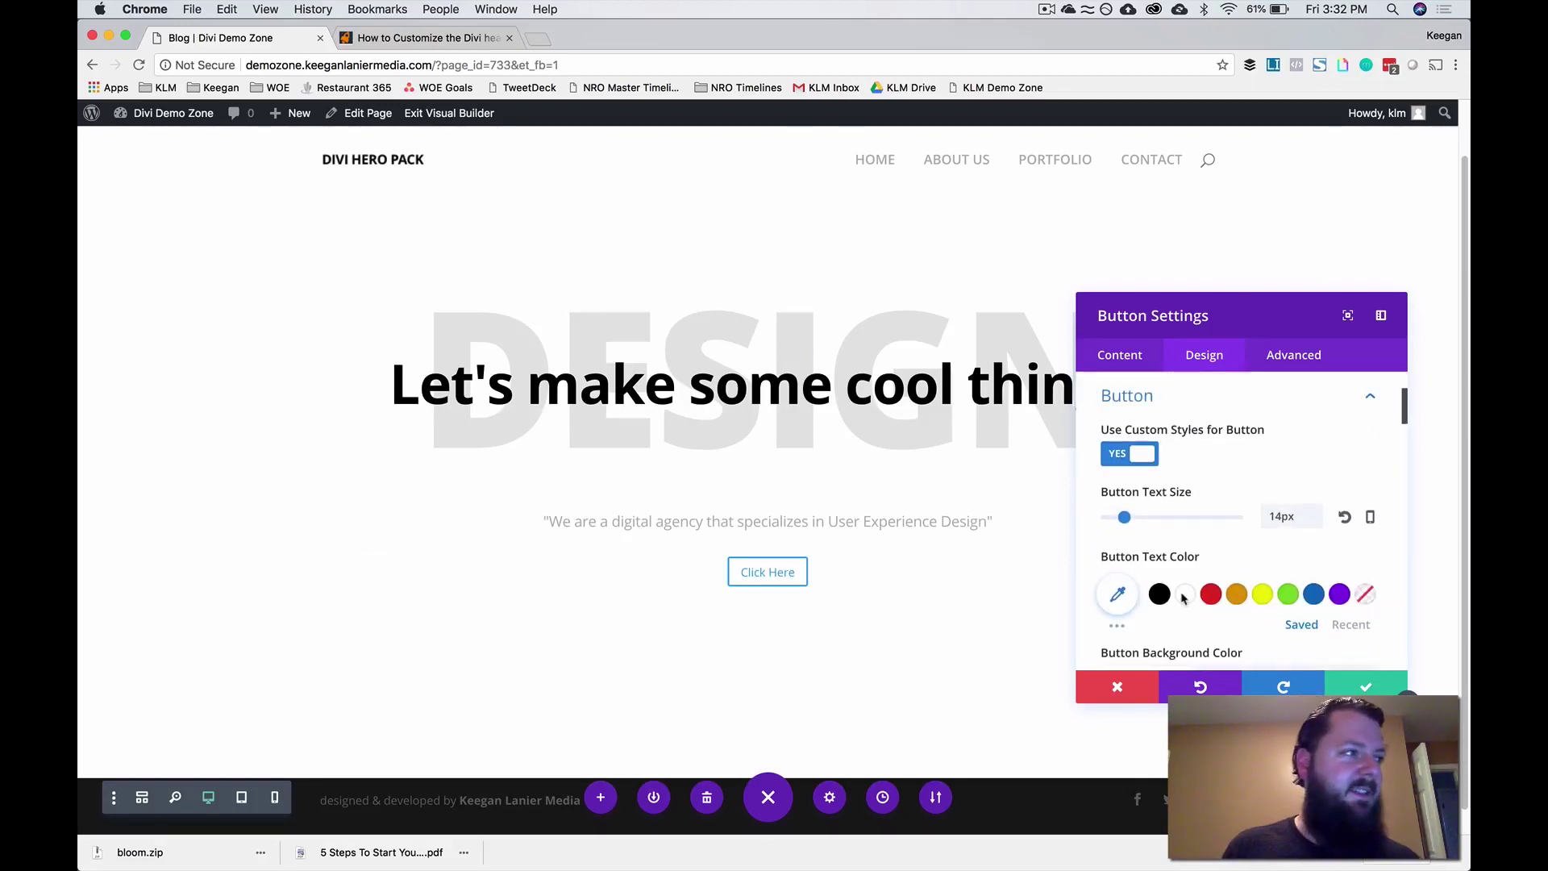
scroll(1219, 553, down, 5)
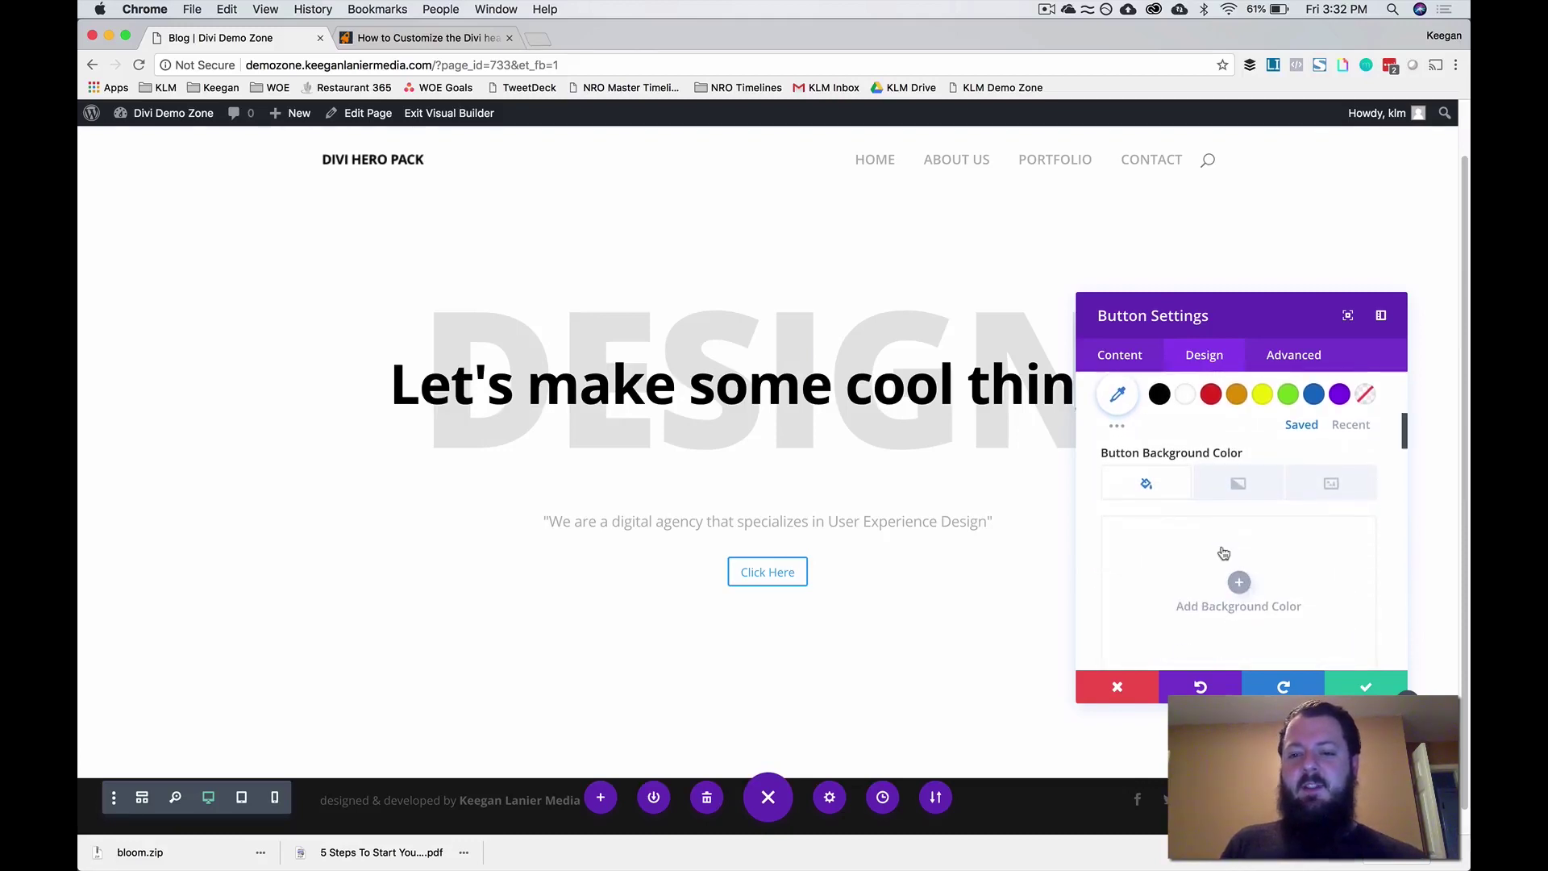
scroll(1223, 553, up, 4)
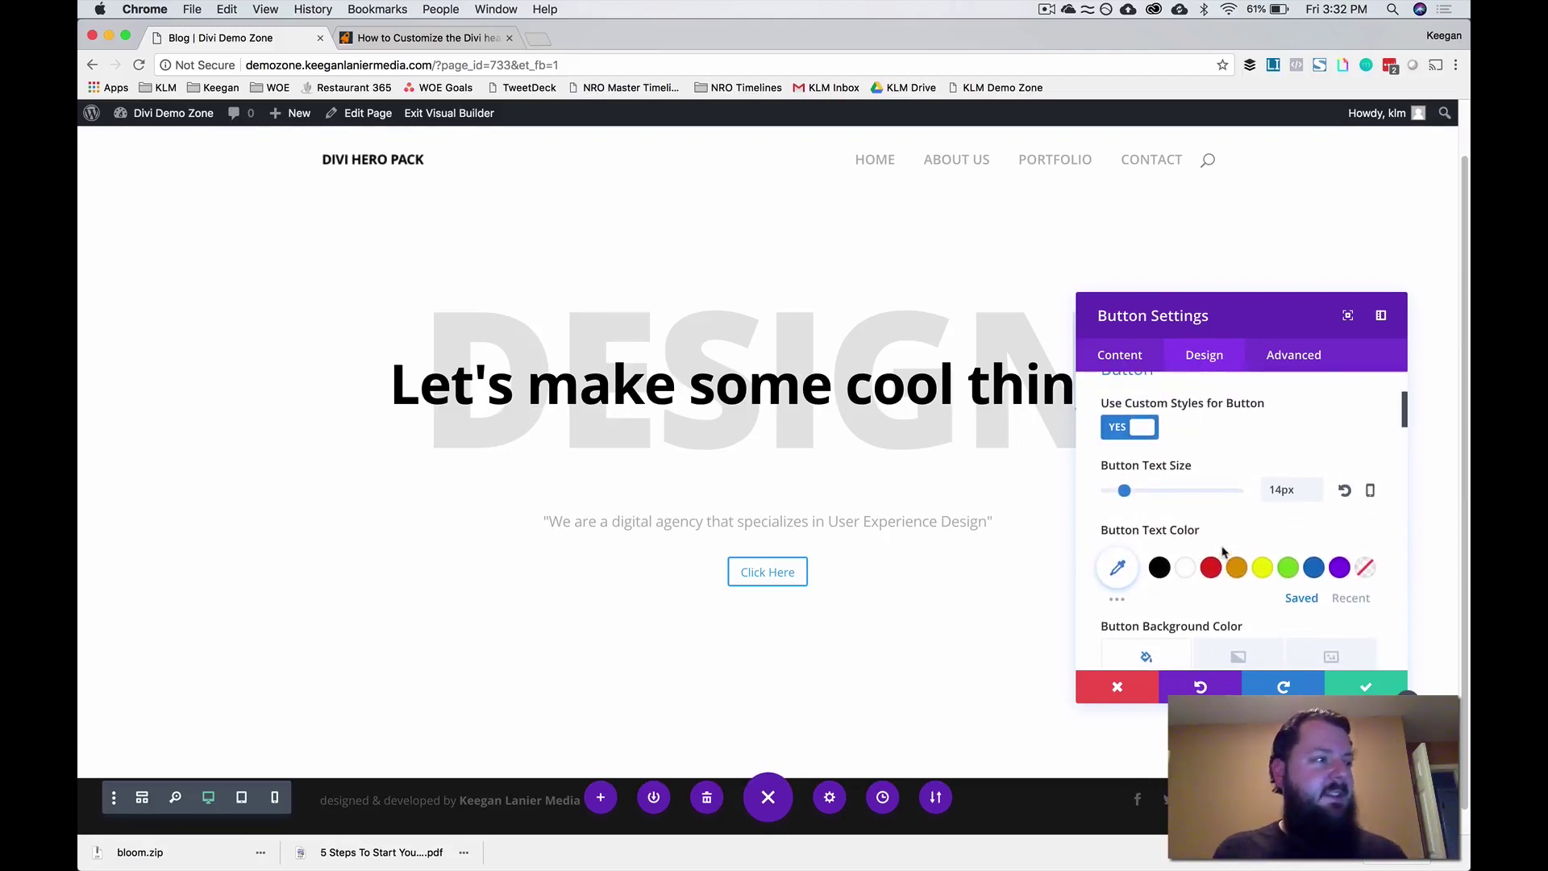
click(1184, 569)
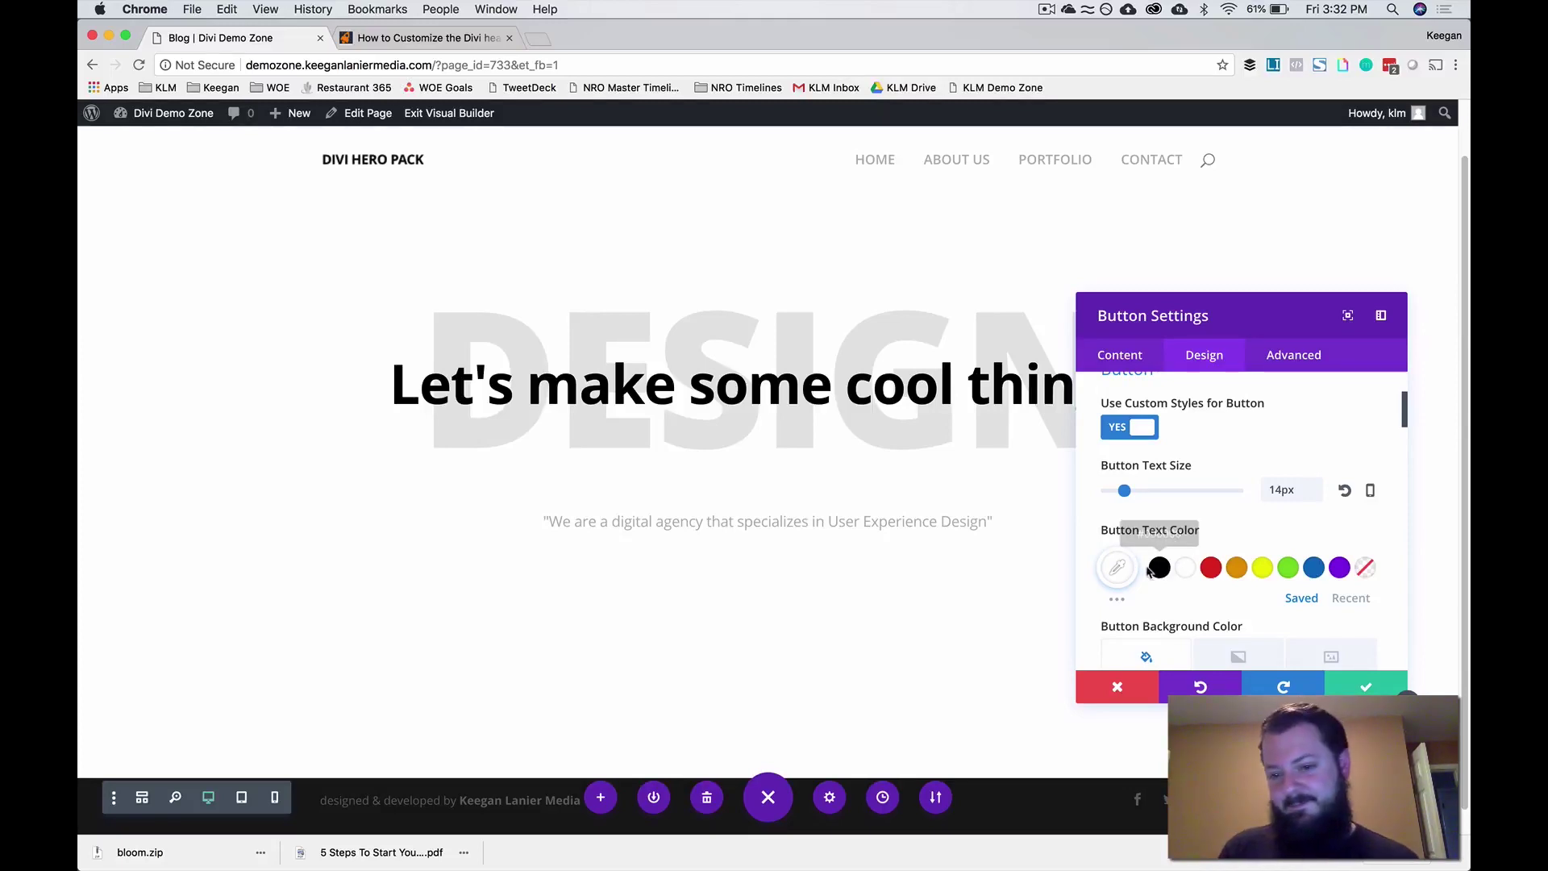
scroll(1144, 578, down, 4)
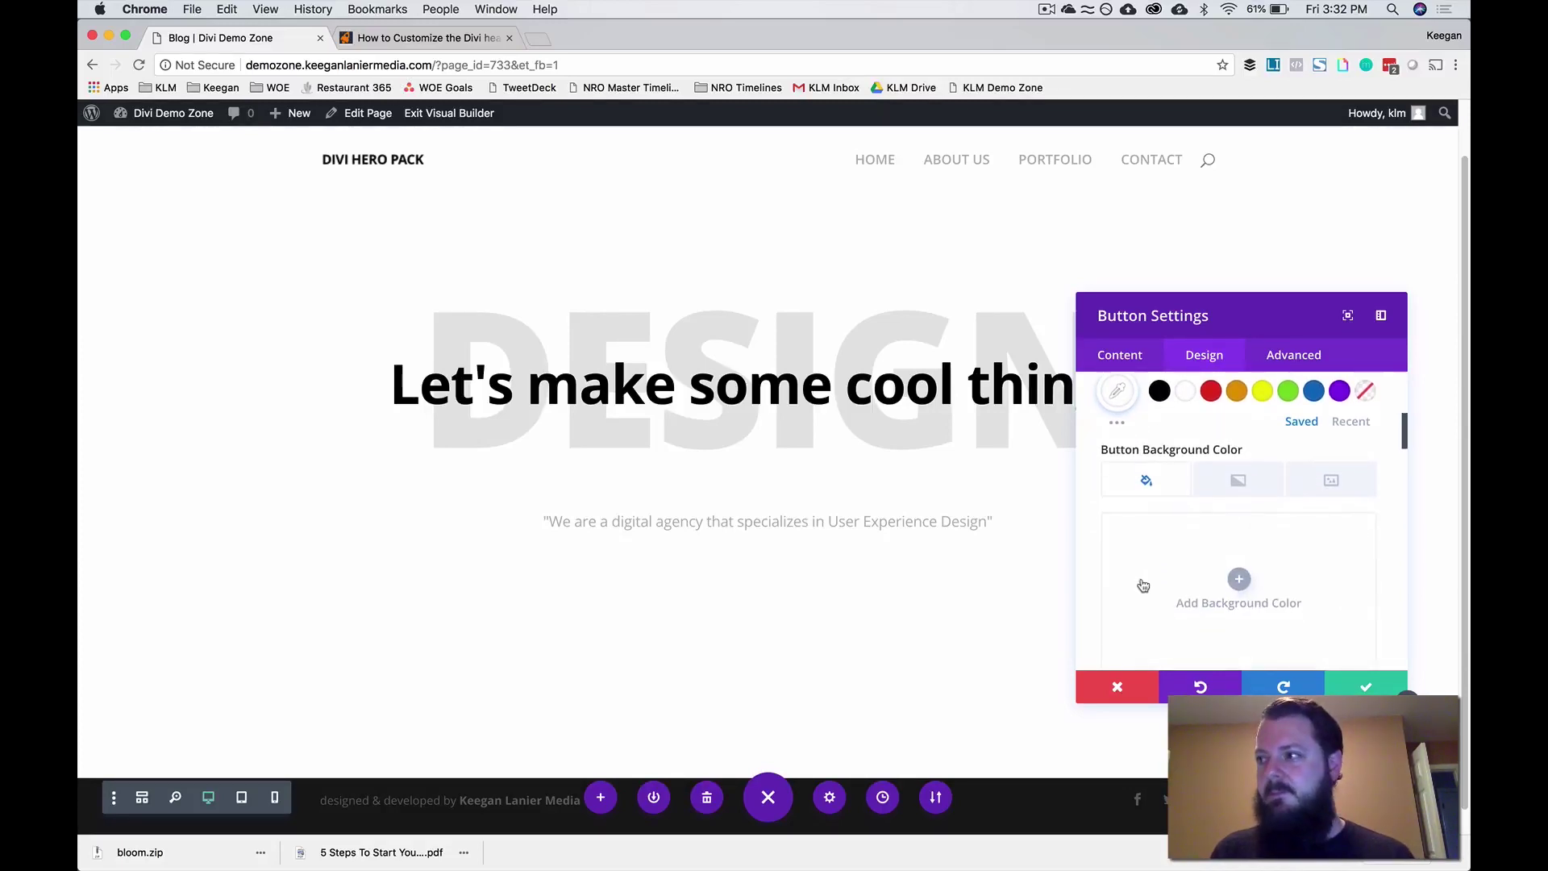
click(1239, 579)
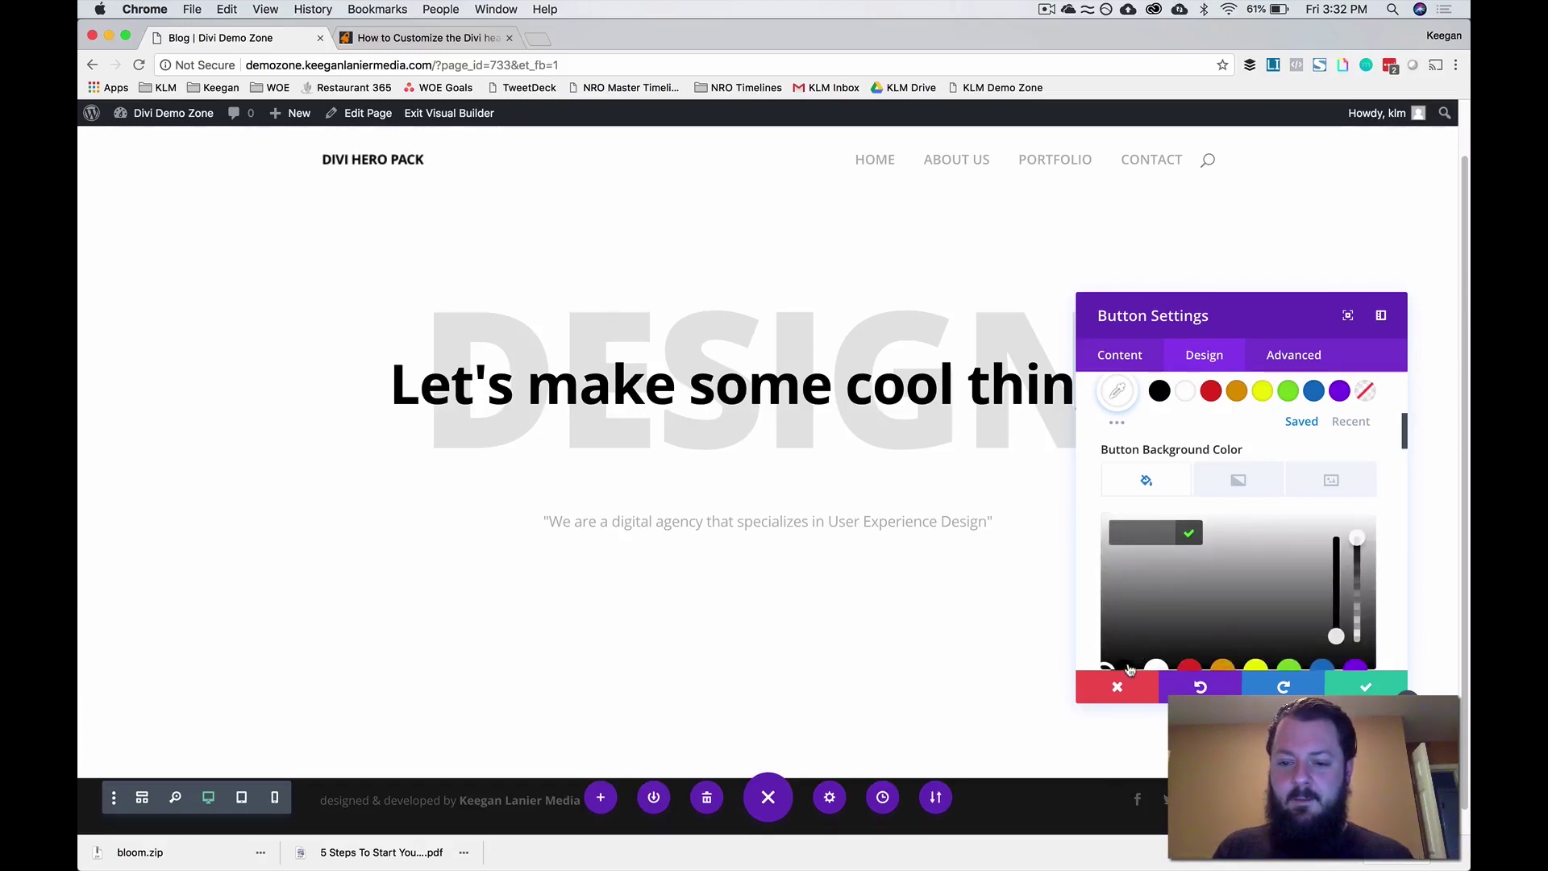
scroll(1128, 670, down, 1)
click(1124, 634)
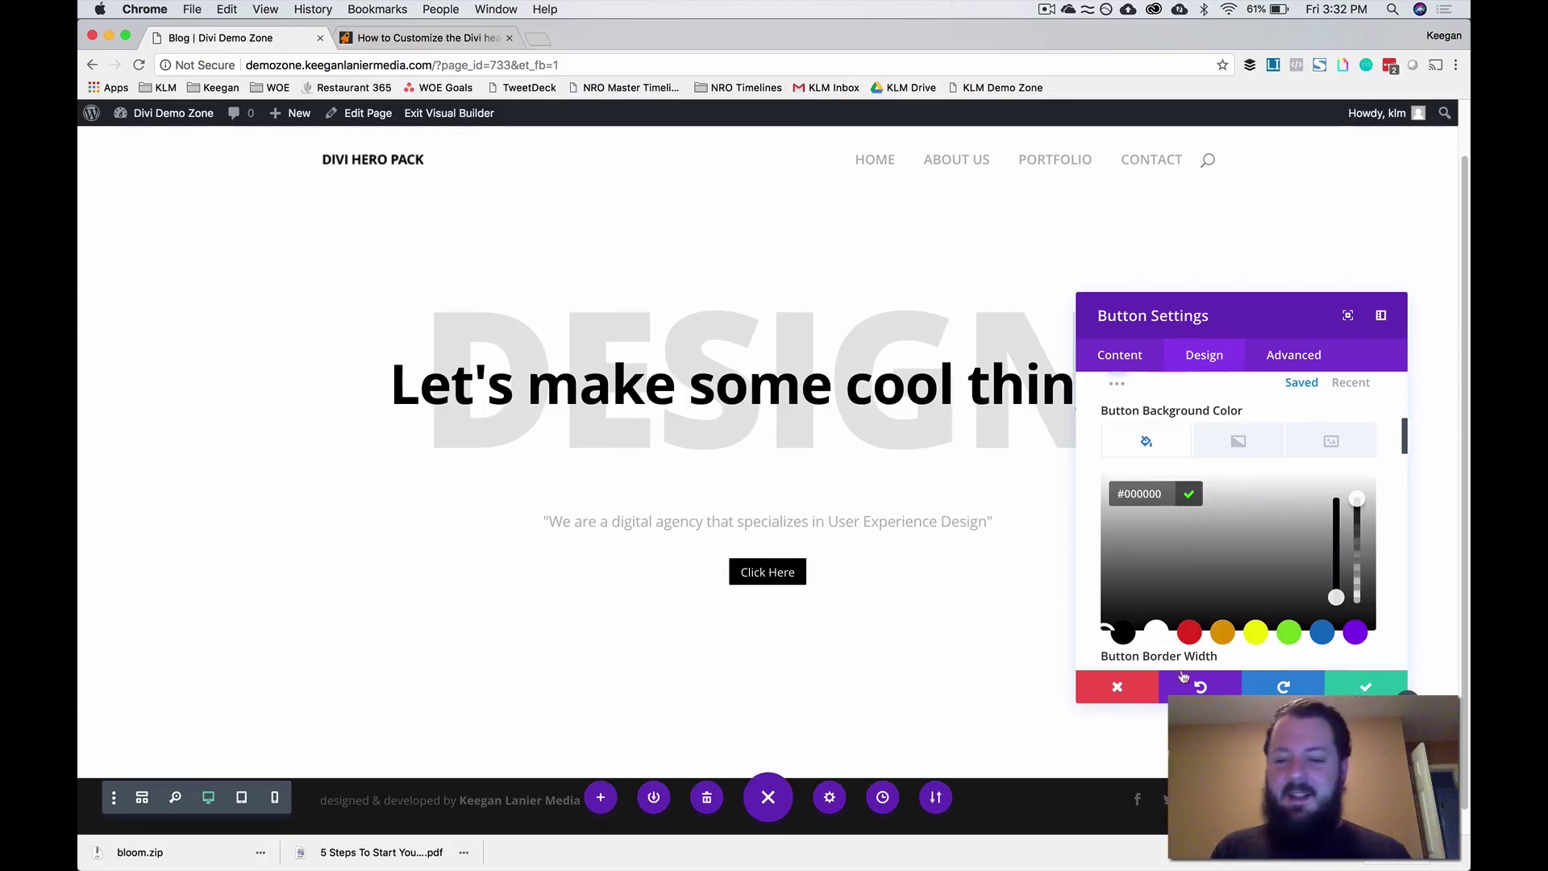
- Set the button's border width to 0px and its border radius to 32px
scroll(1258, 532, down, 4)
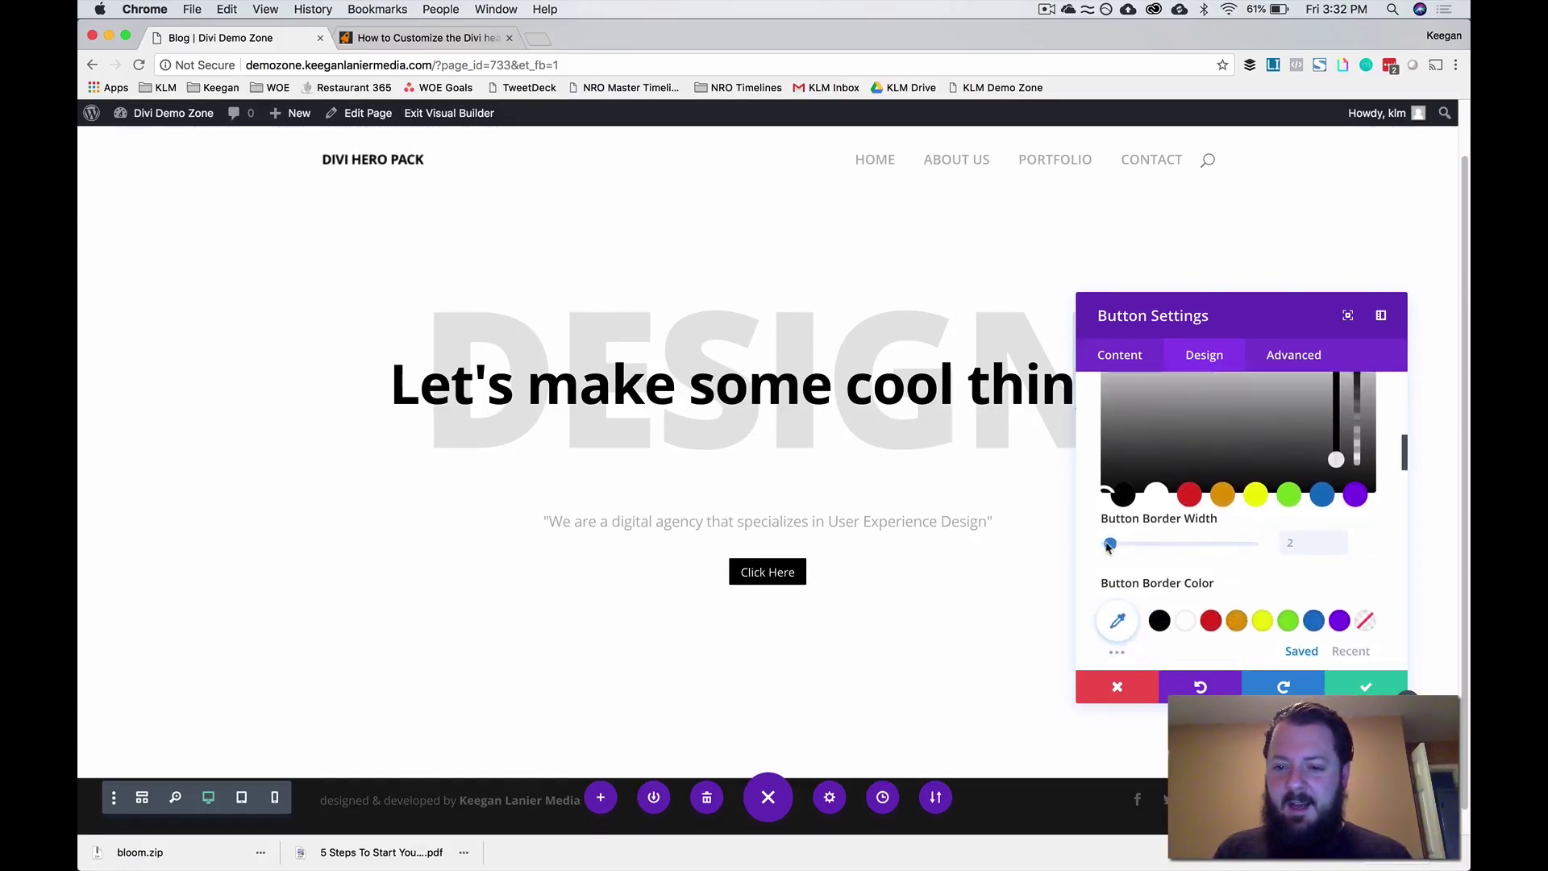
drag(1102, 548, 1089, 550)
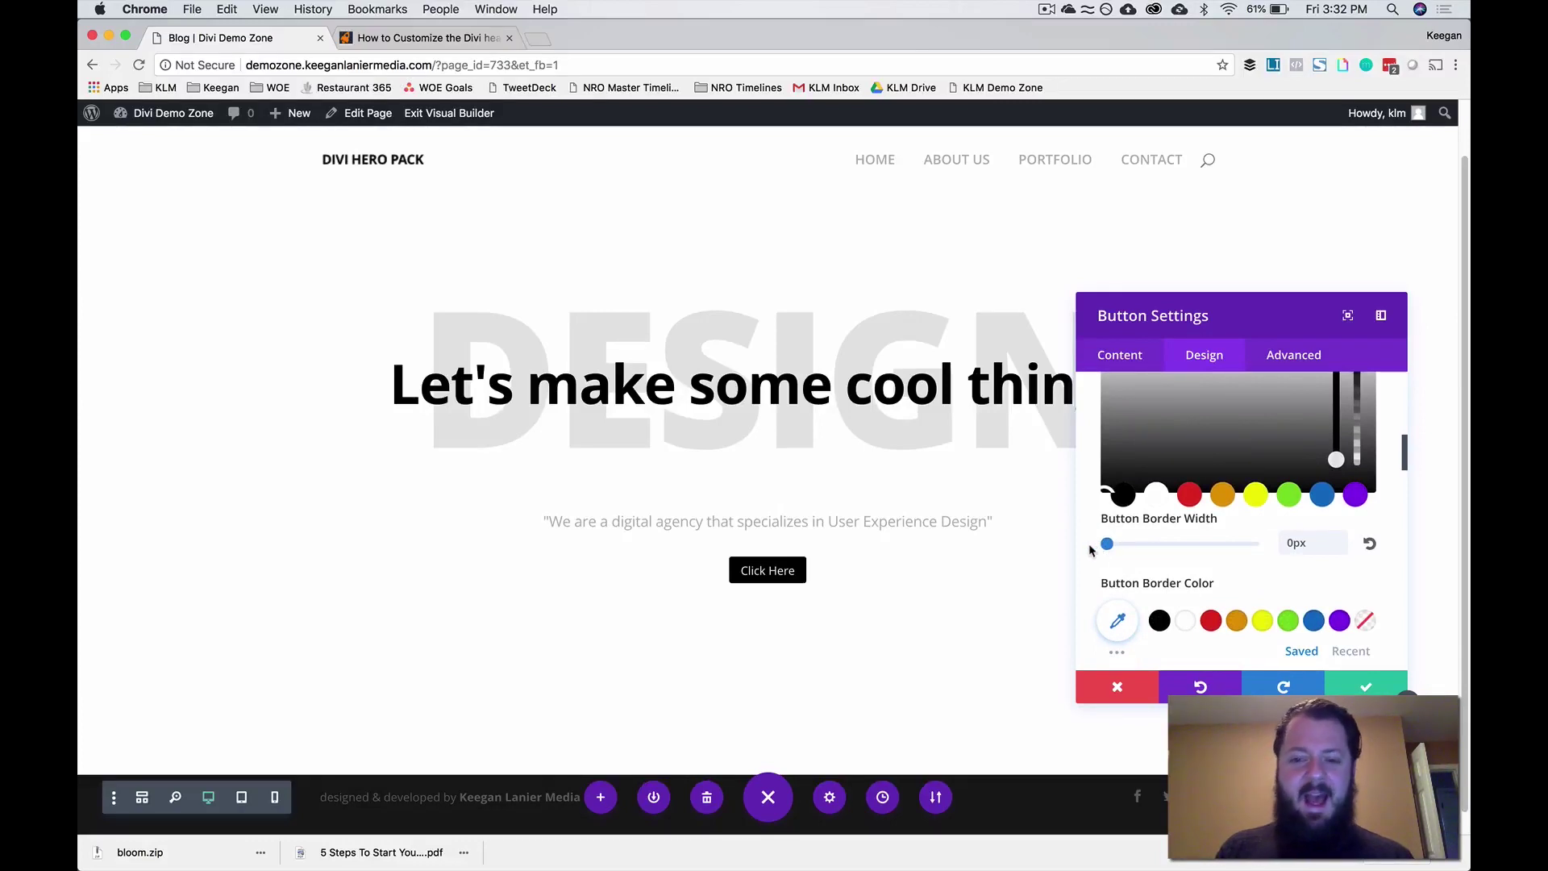
scroll(1090, 550, down, 4)
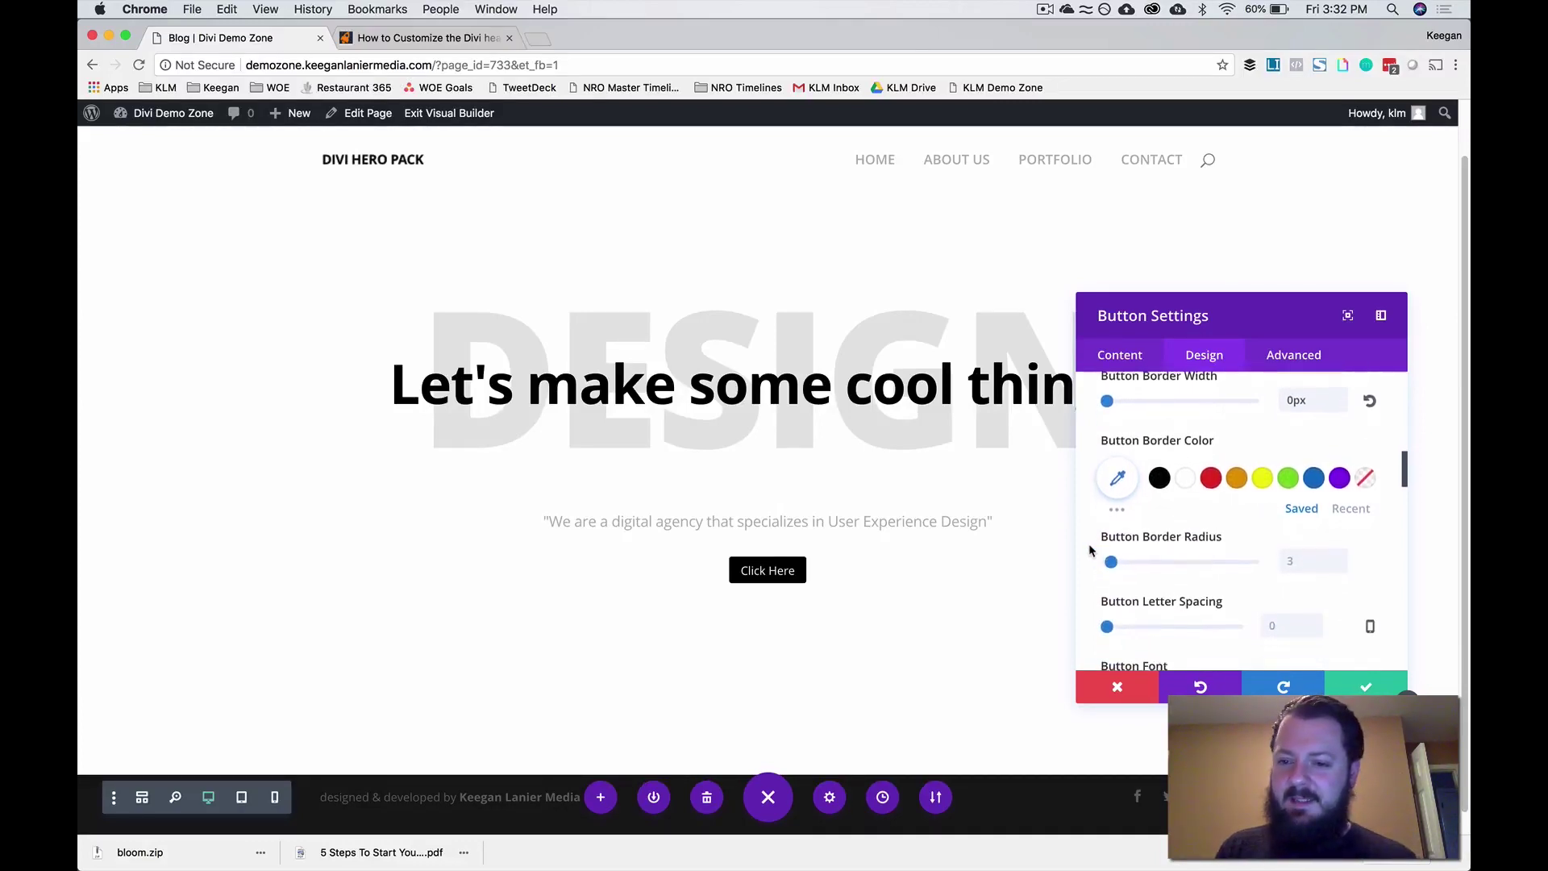
drag(1112, 561, 1155, 563)
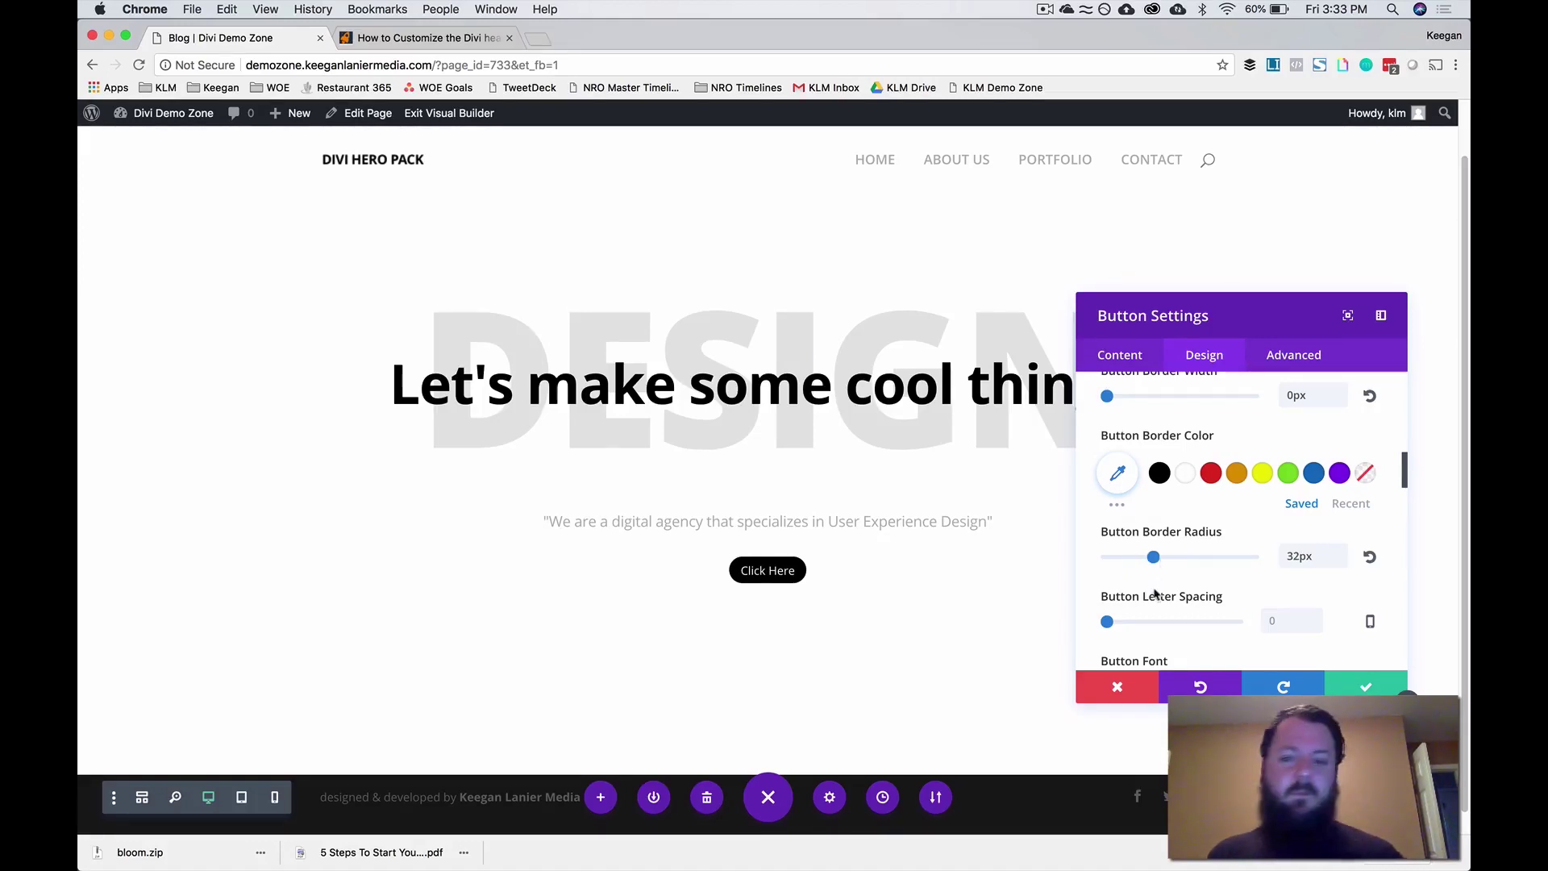
- Set the button font to Open Sans with Bold weight and uppercase style
scroll(1143, 607, down, 3)
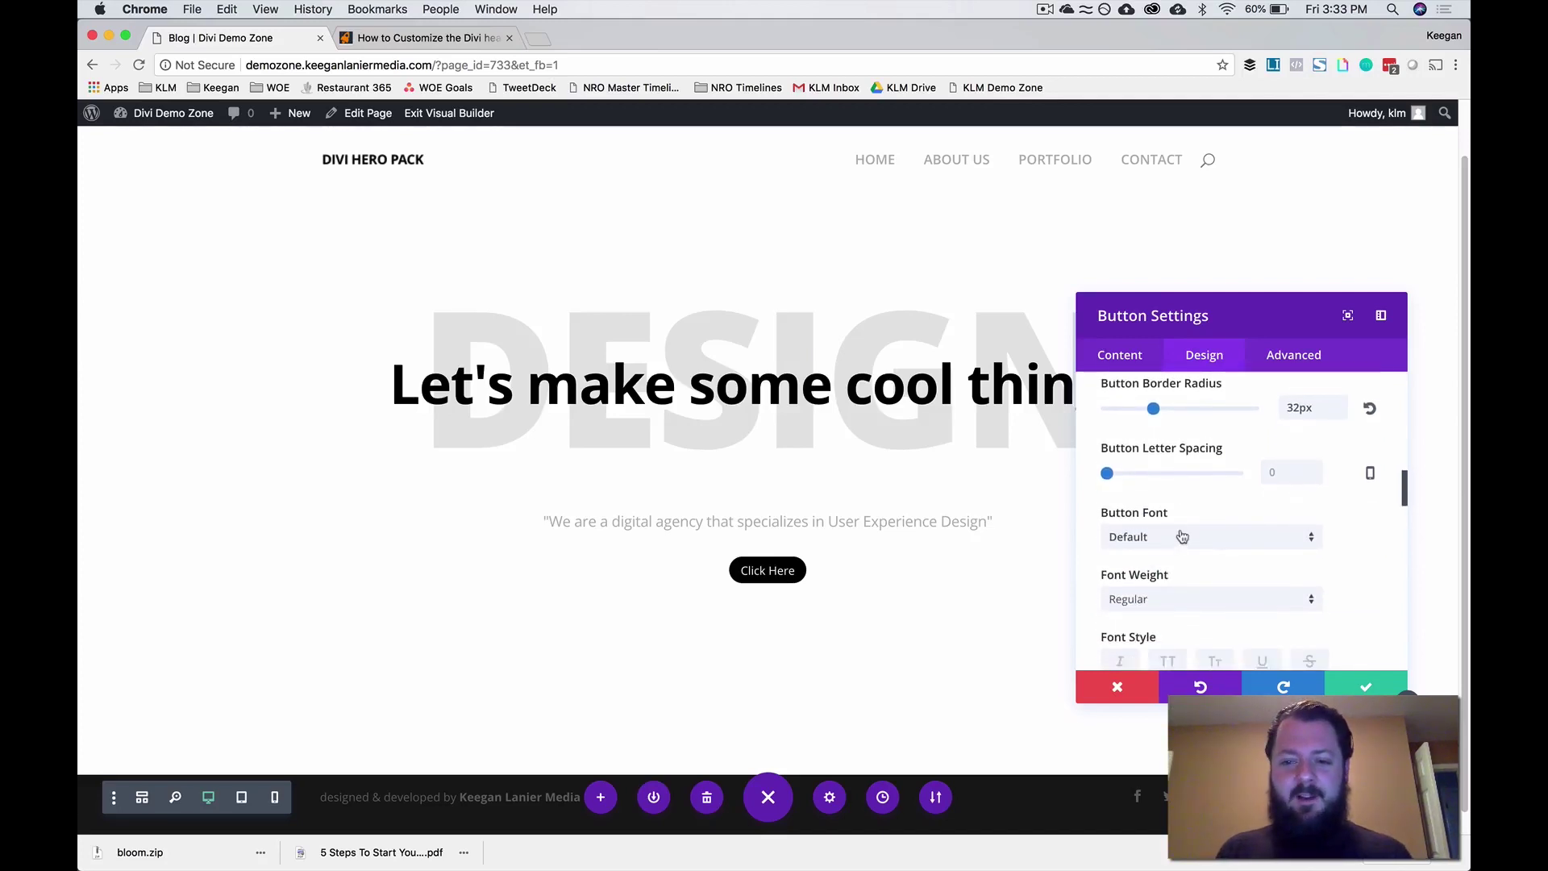
click(1174, 536)
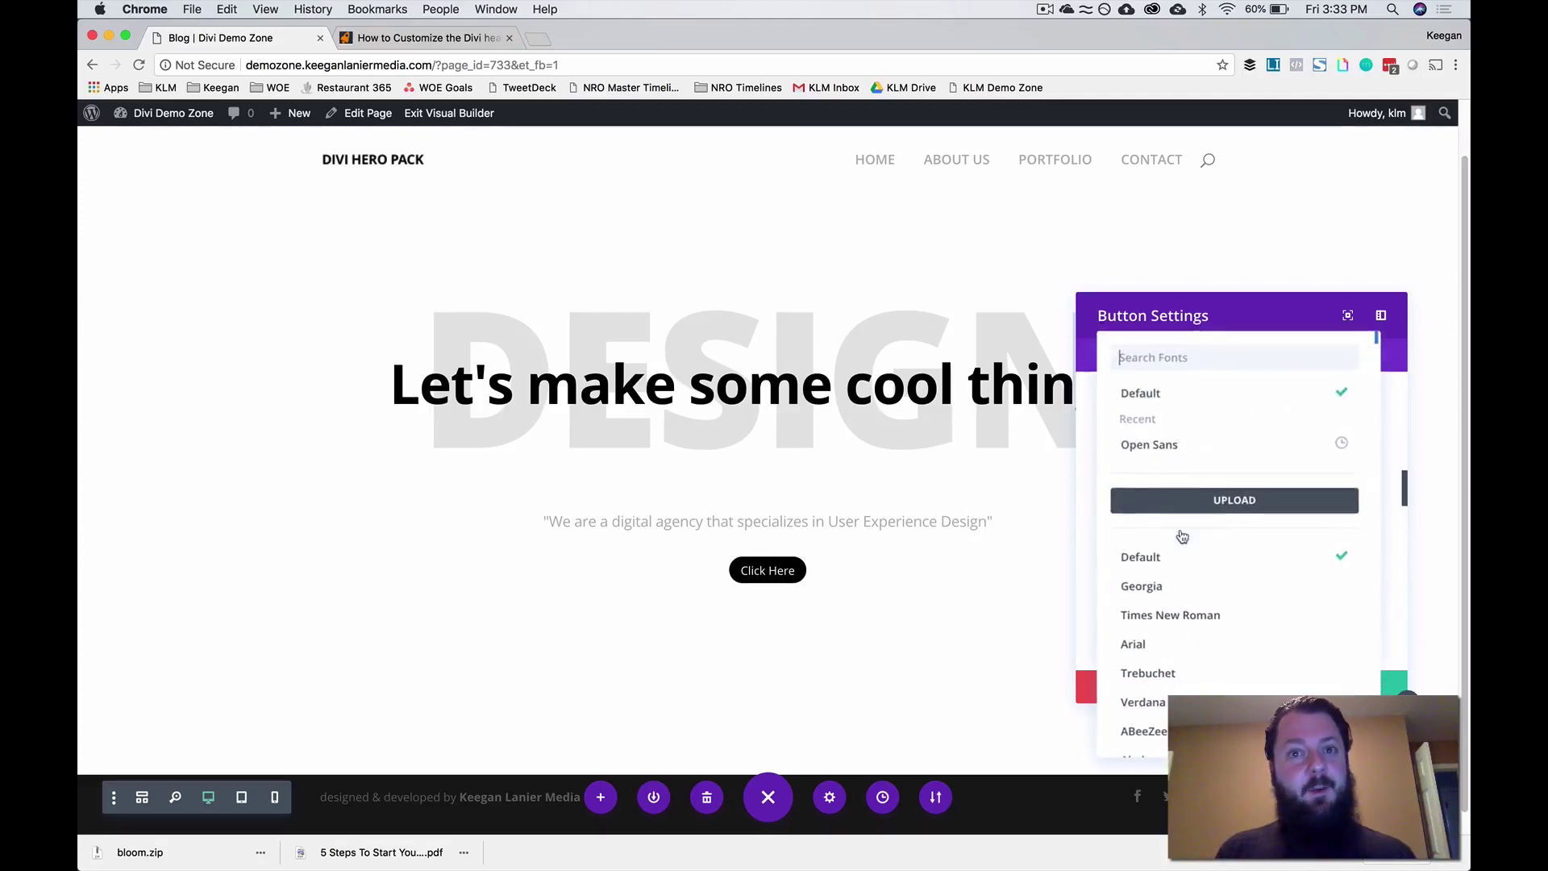
click(1216, 457)
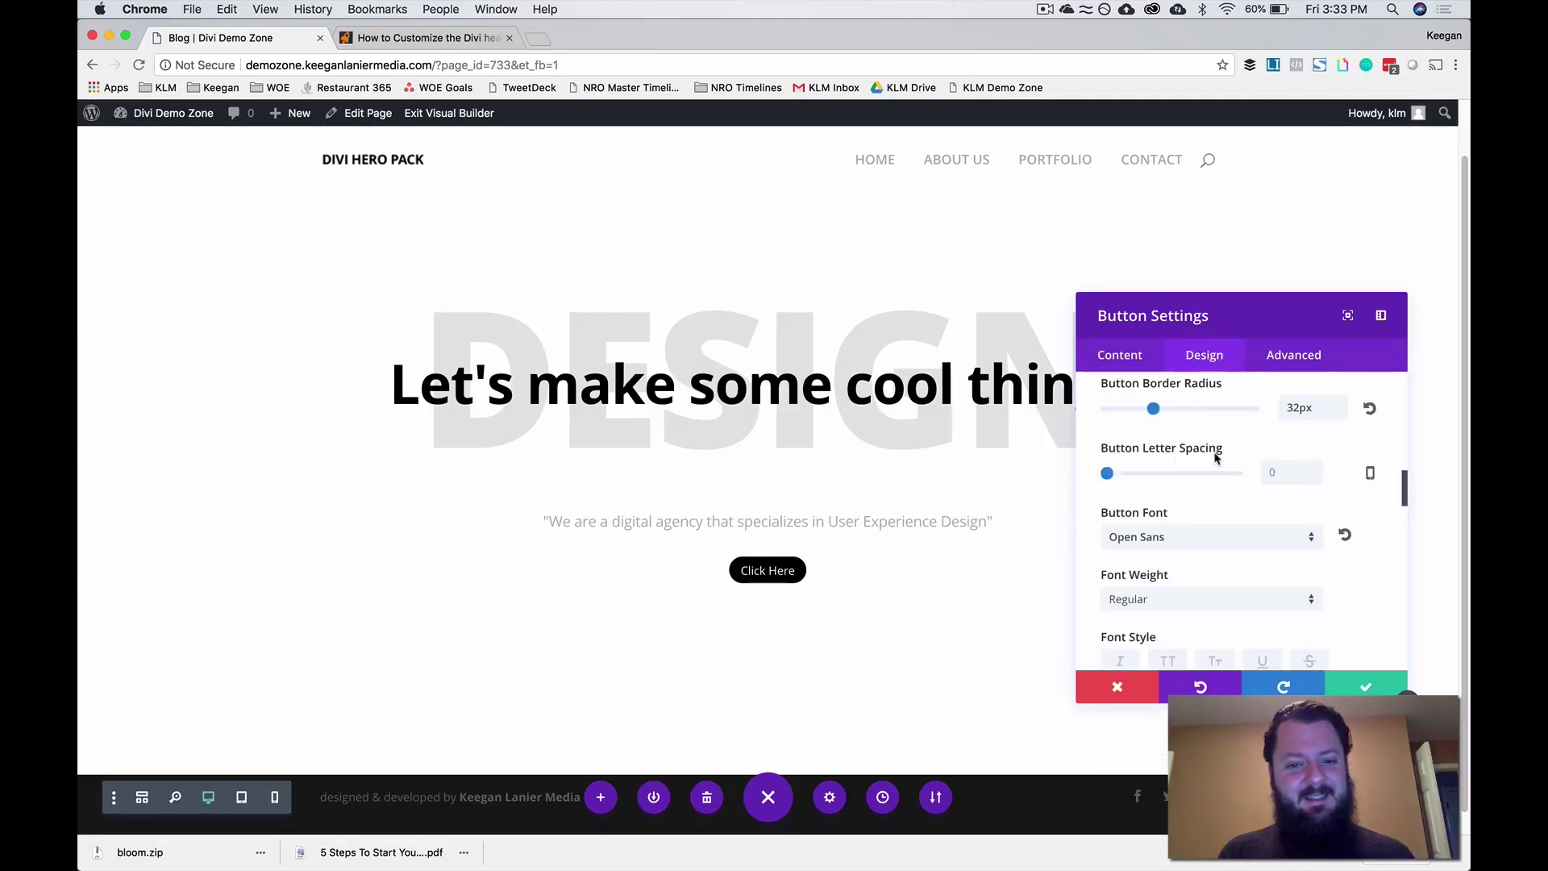
scroll(1188, 546, down, 1)
click(1171, 546)
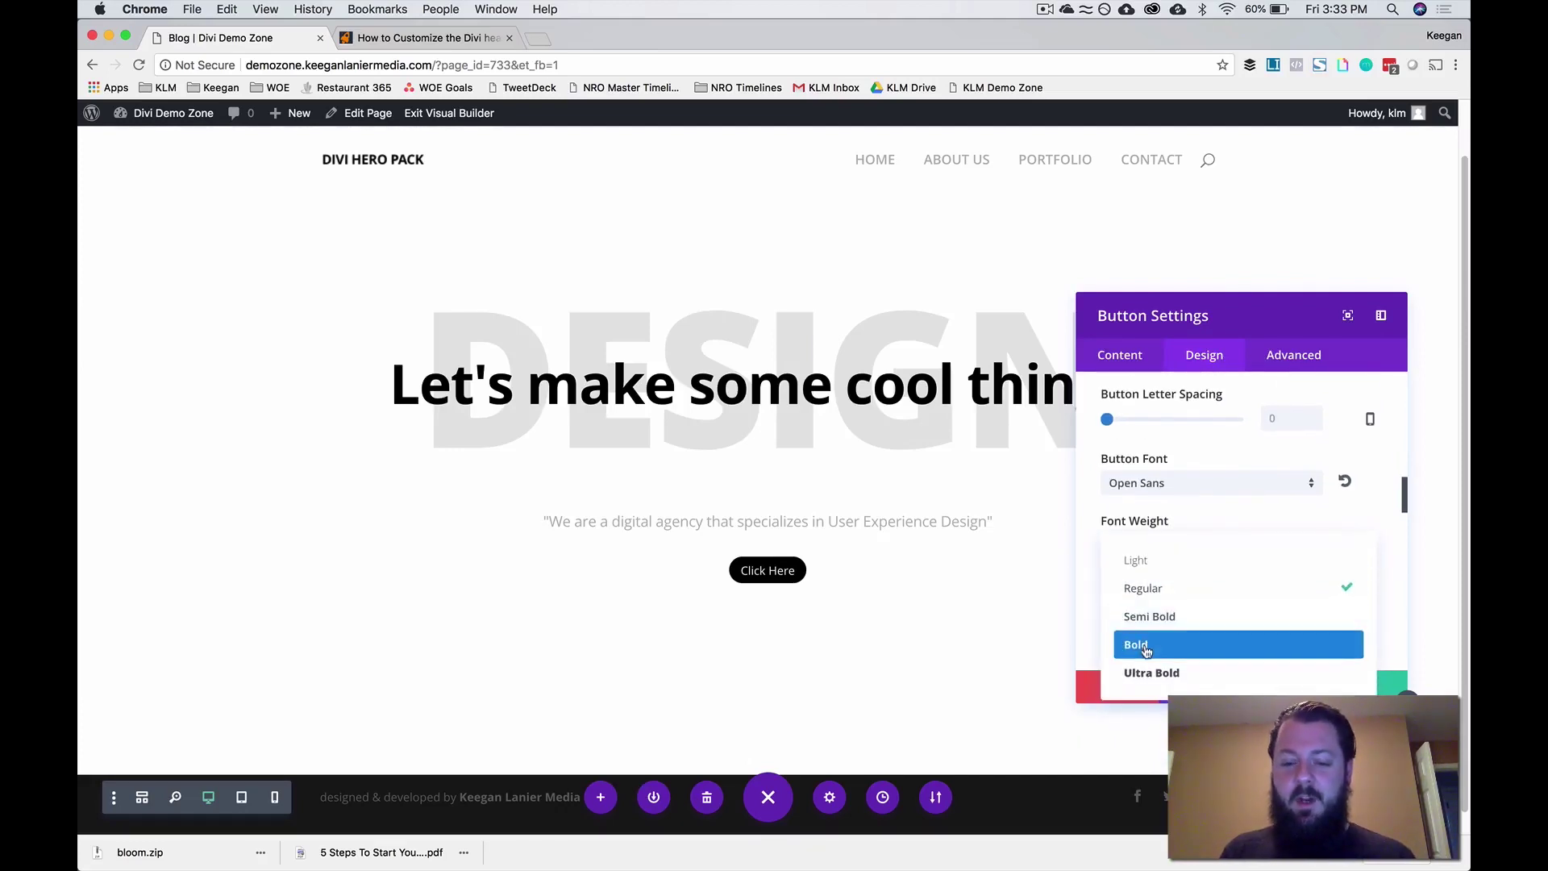
click(1146, 646)
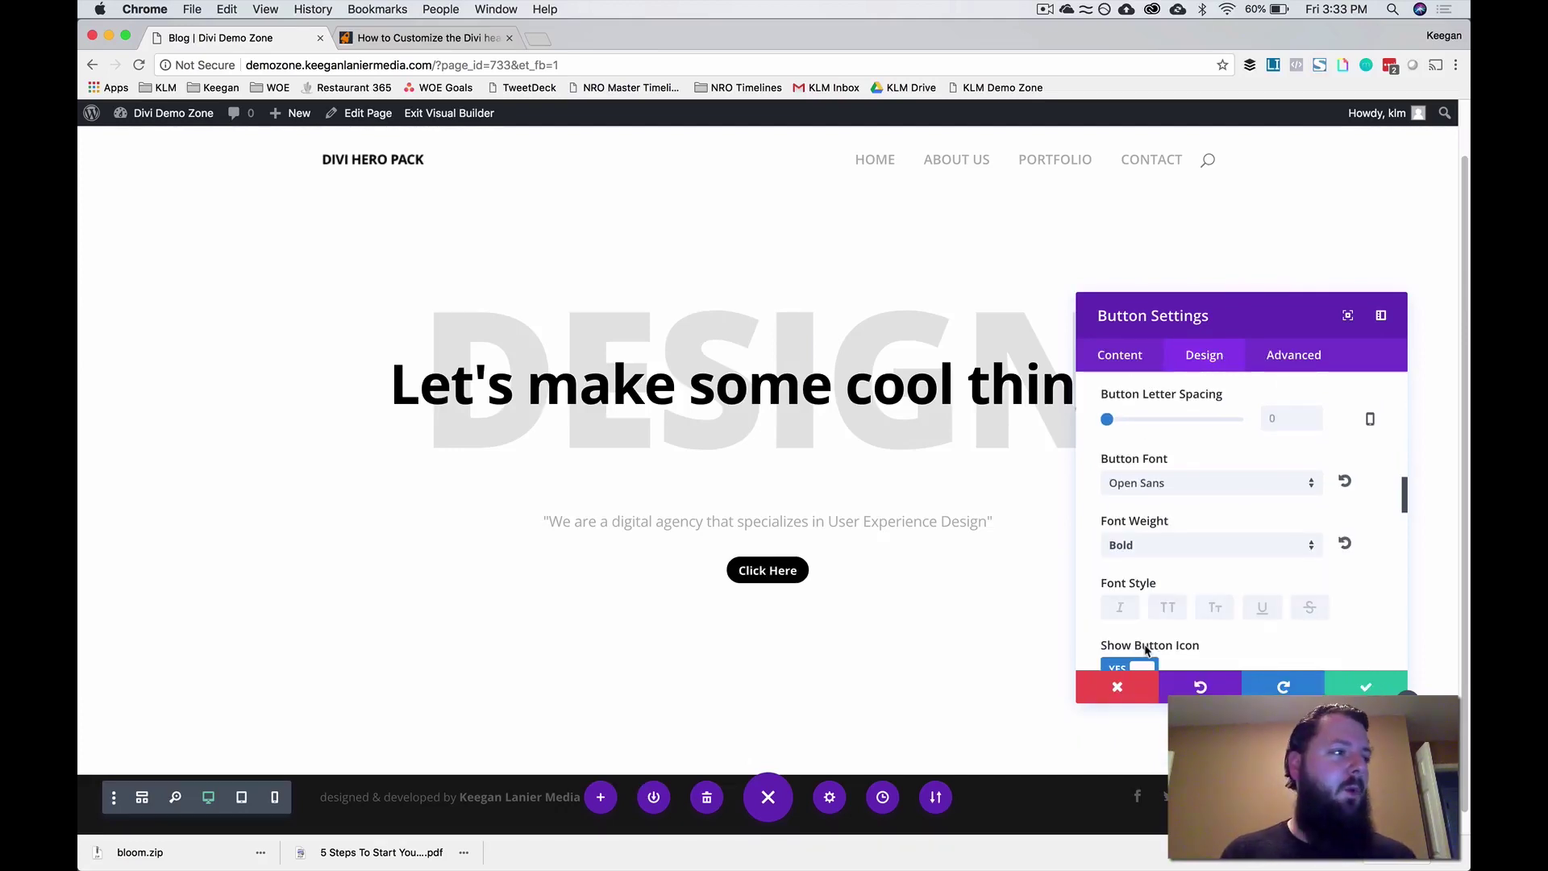
scroll(1146, 650, down, 1)
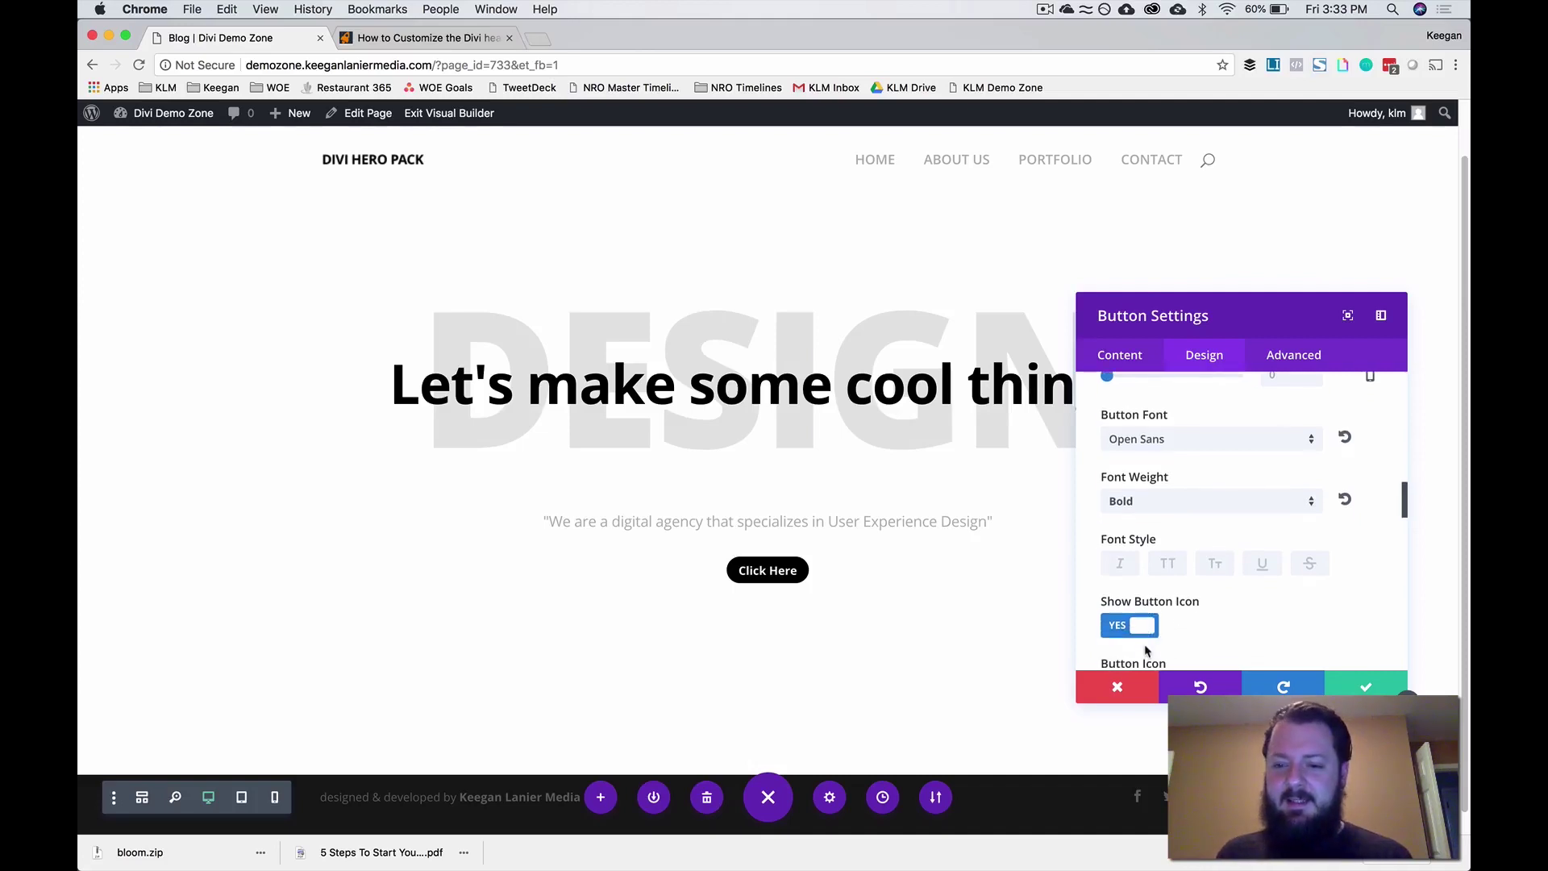
click(1169, 564)
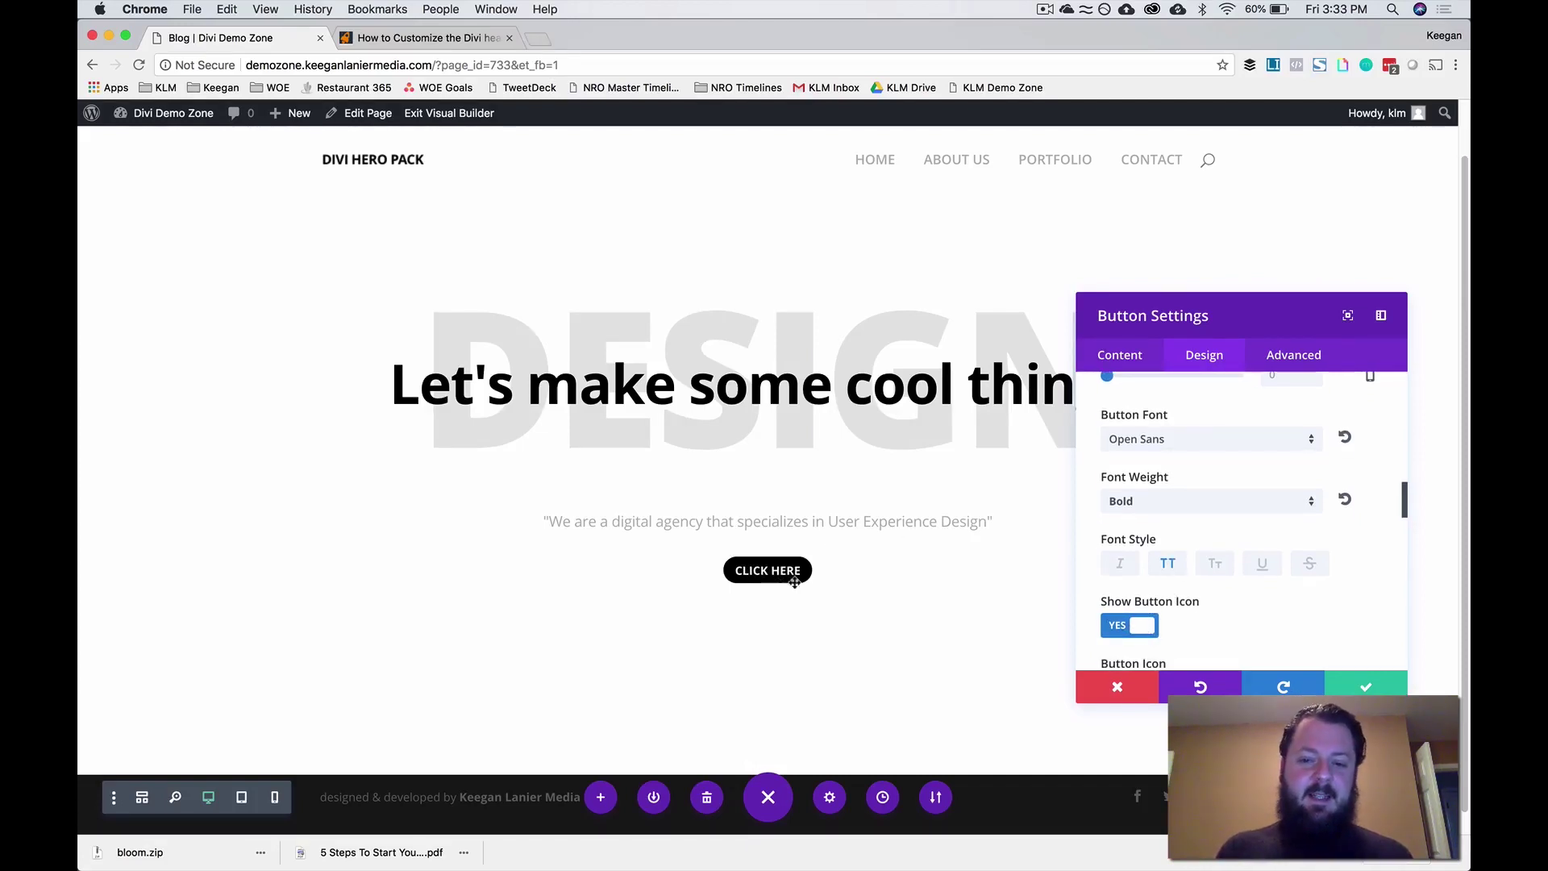
- Turn off the button icon for the "Click Here" button
scroll(1210, 615, down, 1)
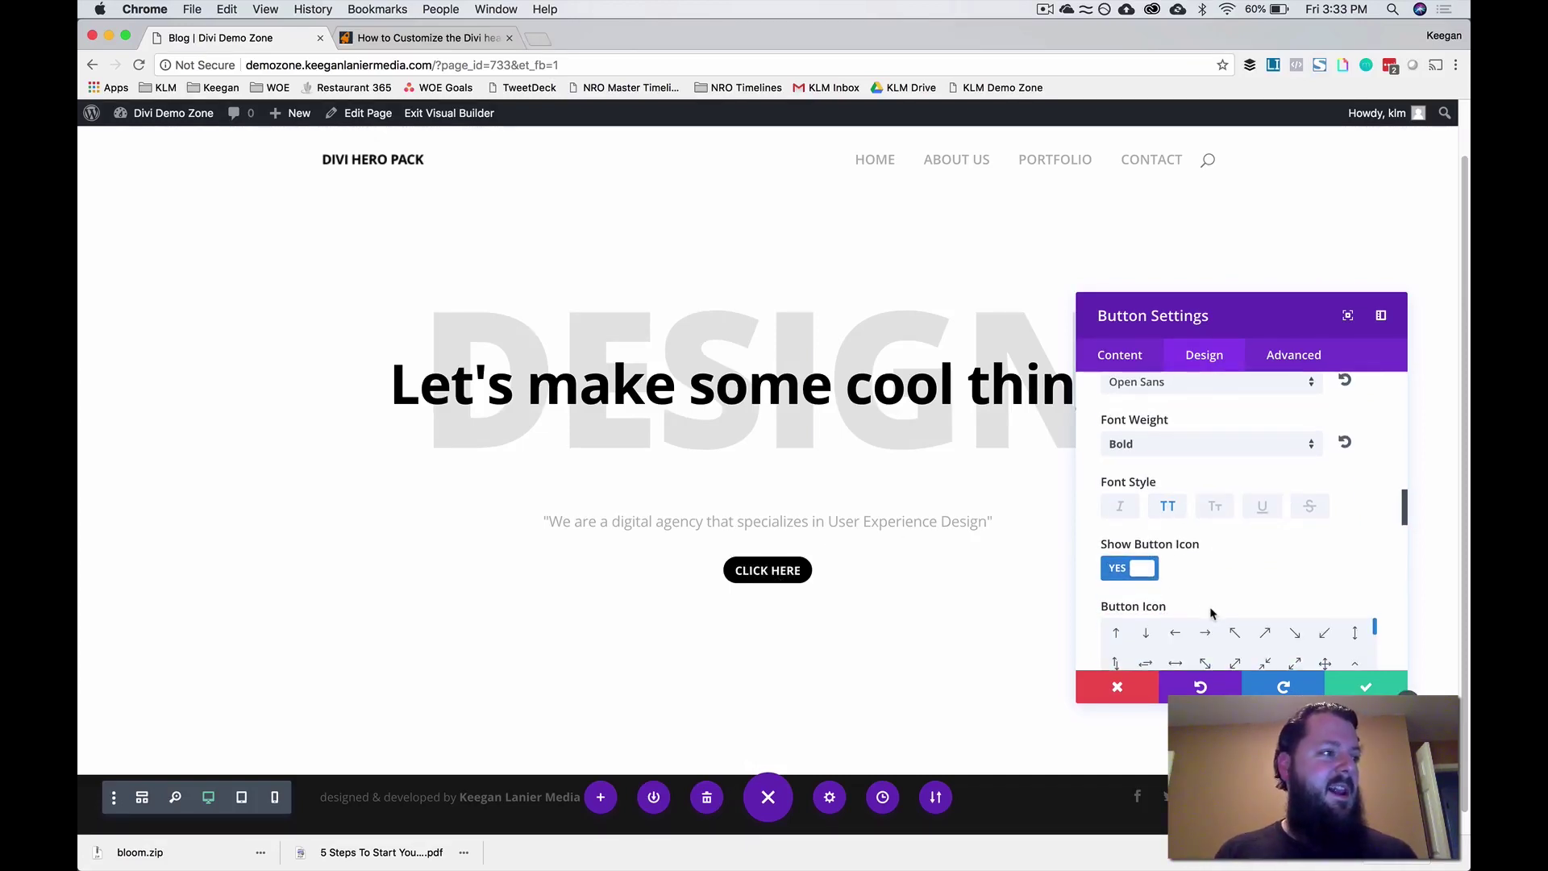
scroll(1140, 556, down, 1)
click(1136, 536)
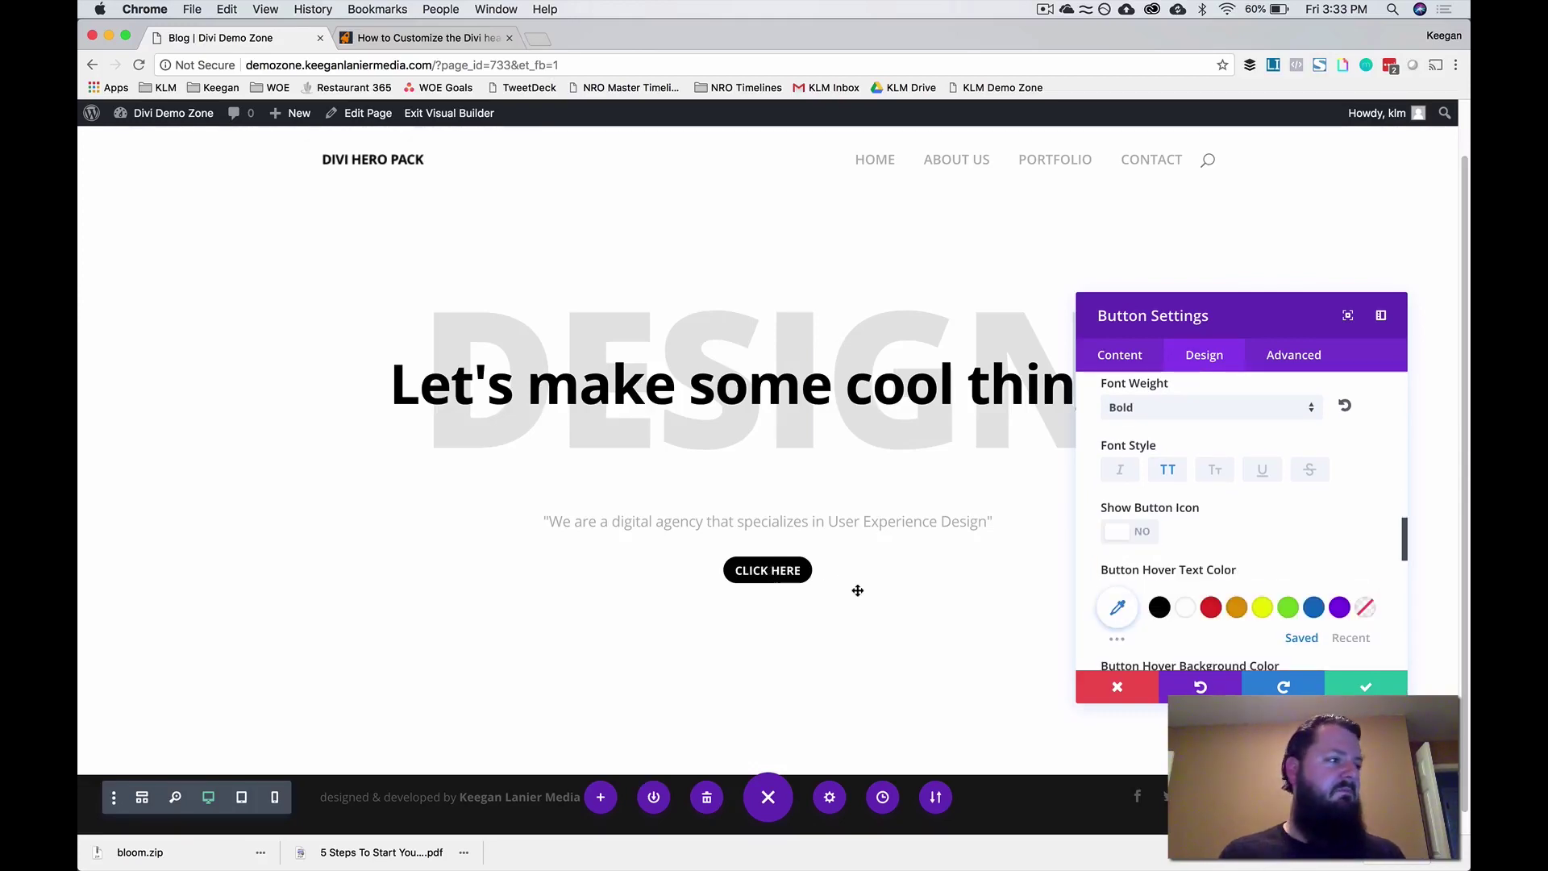
- Give the button a custom top margin of 65px in its spacing settings
scroll(1192, 542, down, 2)
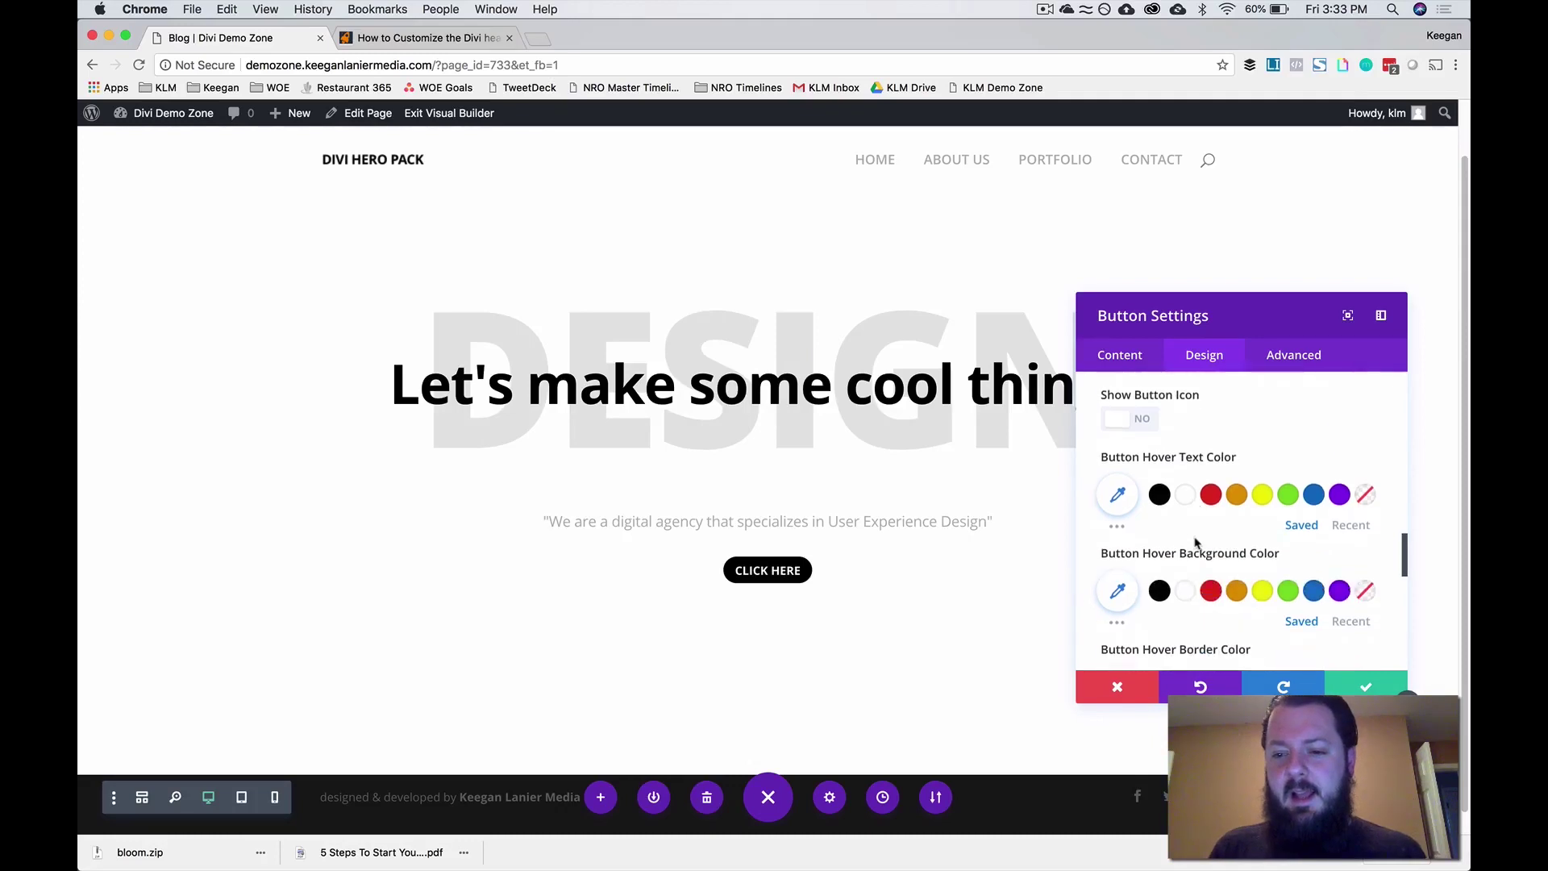
scroll(1196, 544, up, 10)
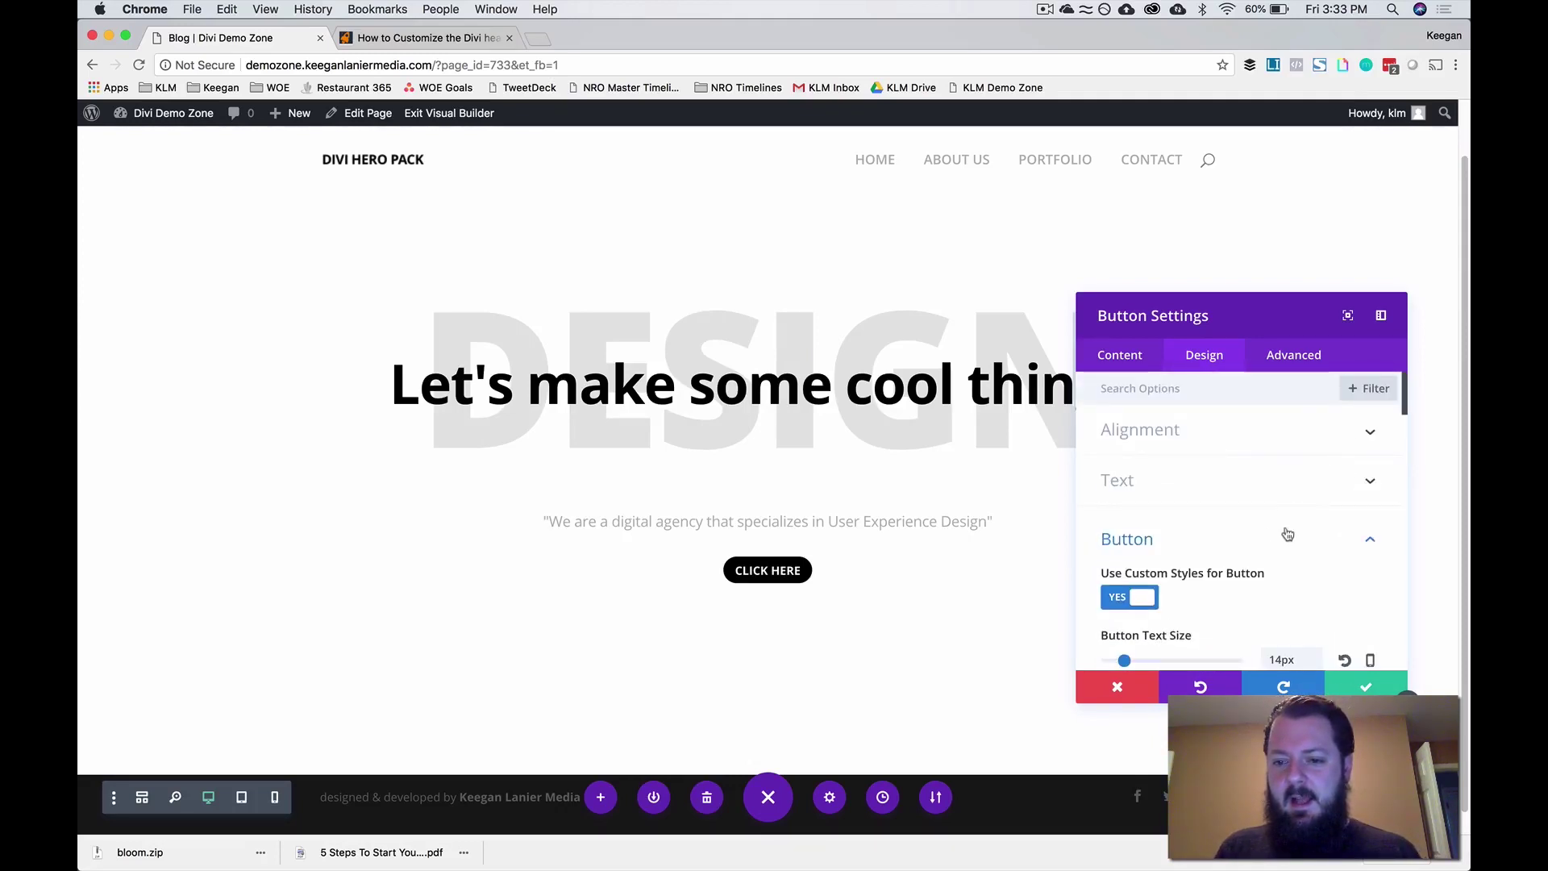
click(1287, 532)
scroll(1196, 540, down, 1)
scroll(1196, 540, down, 1)
click(1191, 494)
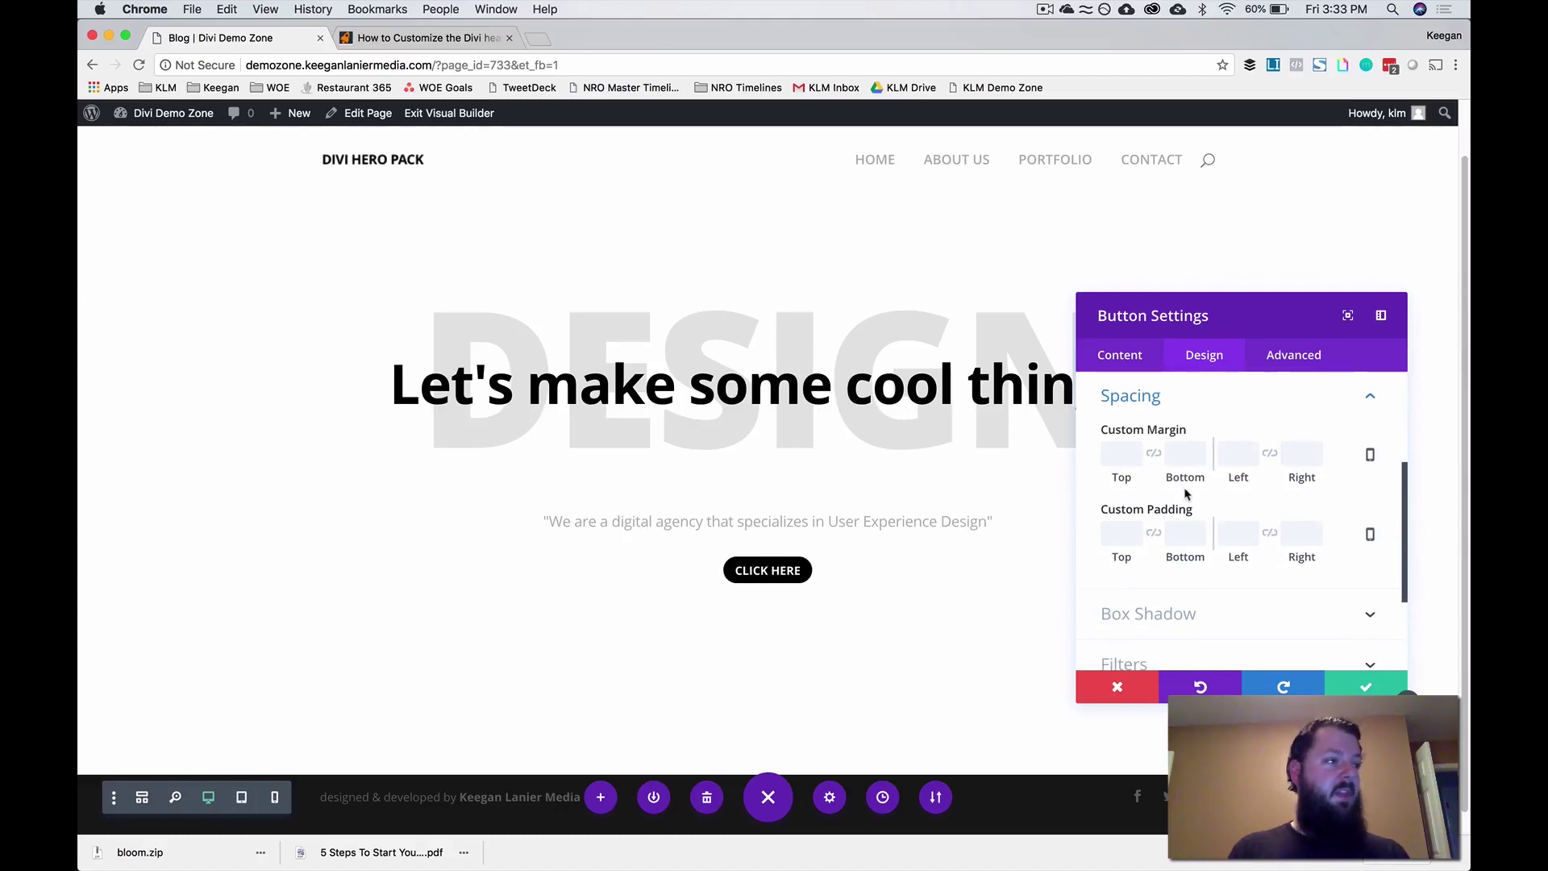
click(1113, 453)
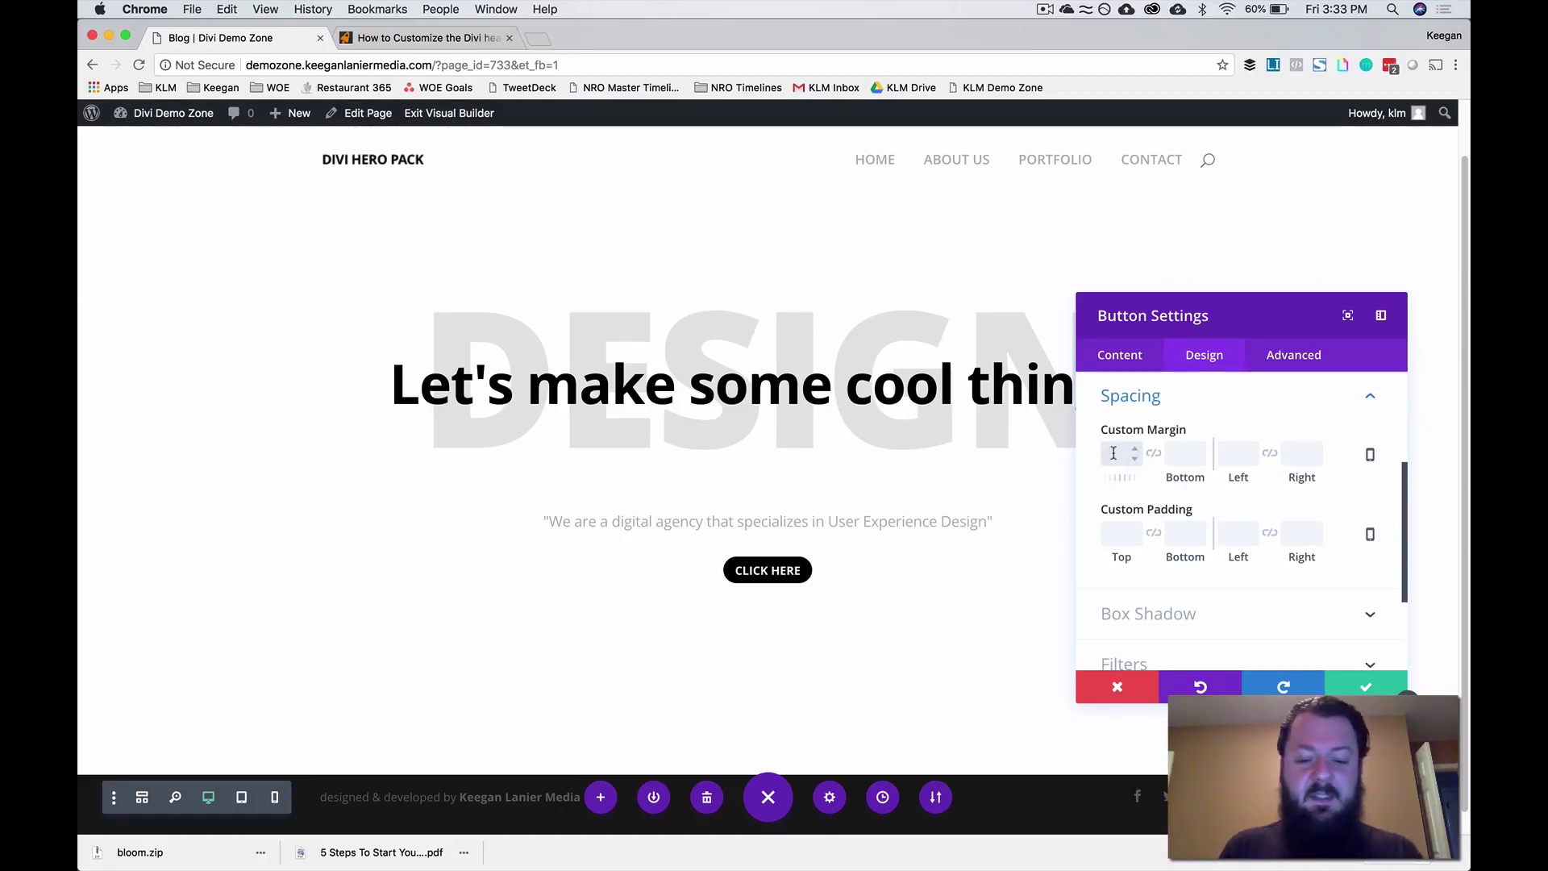
text(65px)
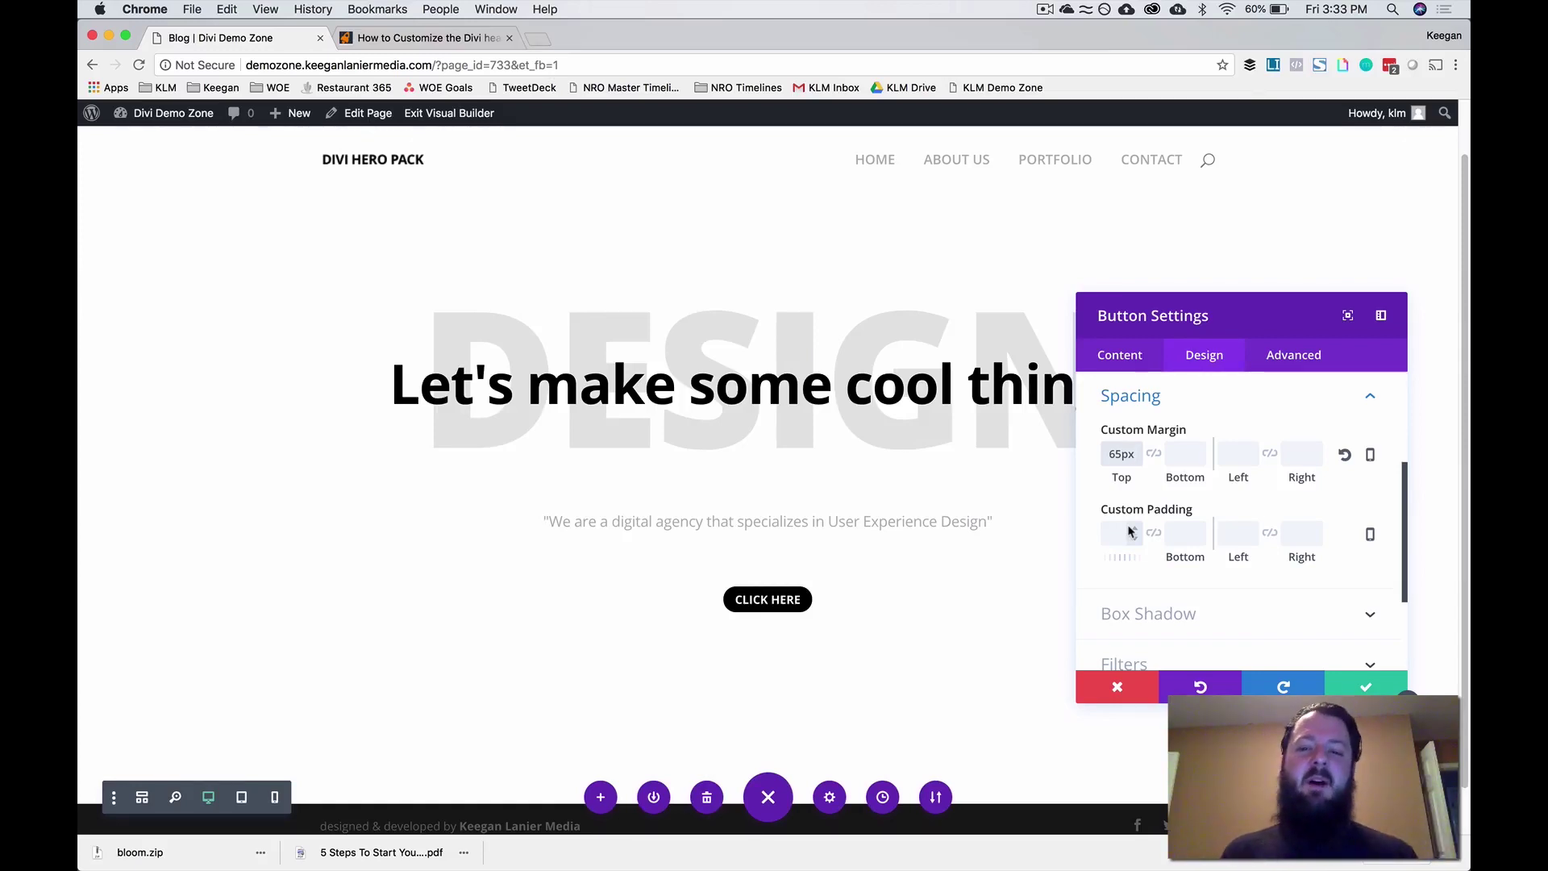
- Set the button's custom padding to a linked 19px top and bottom and a linked 64px left and right
click(1115, 532)
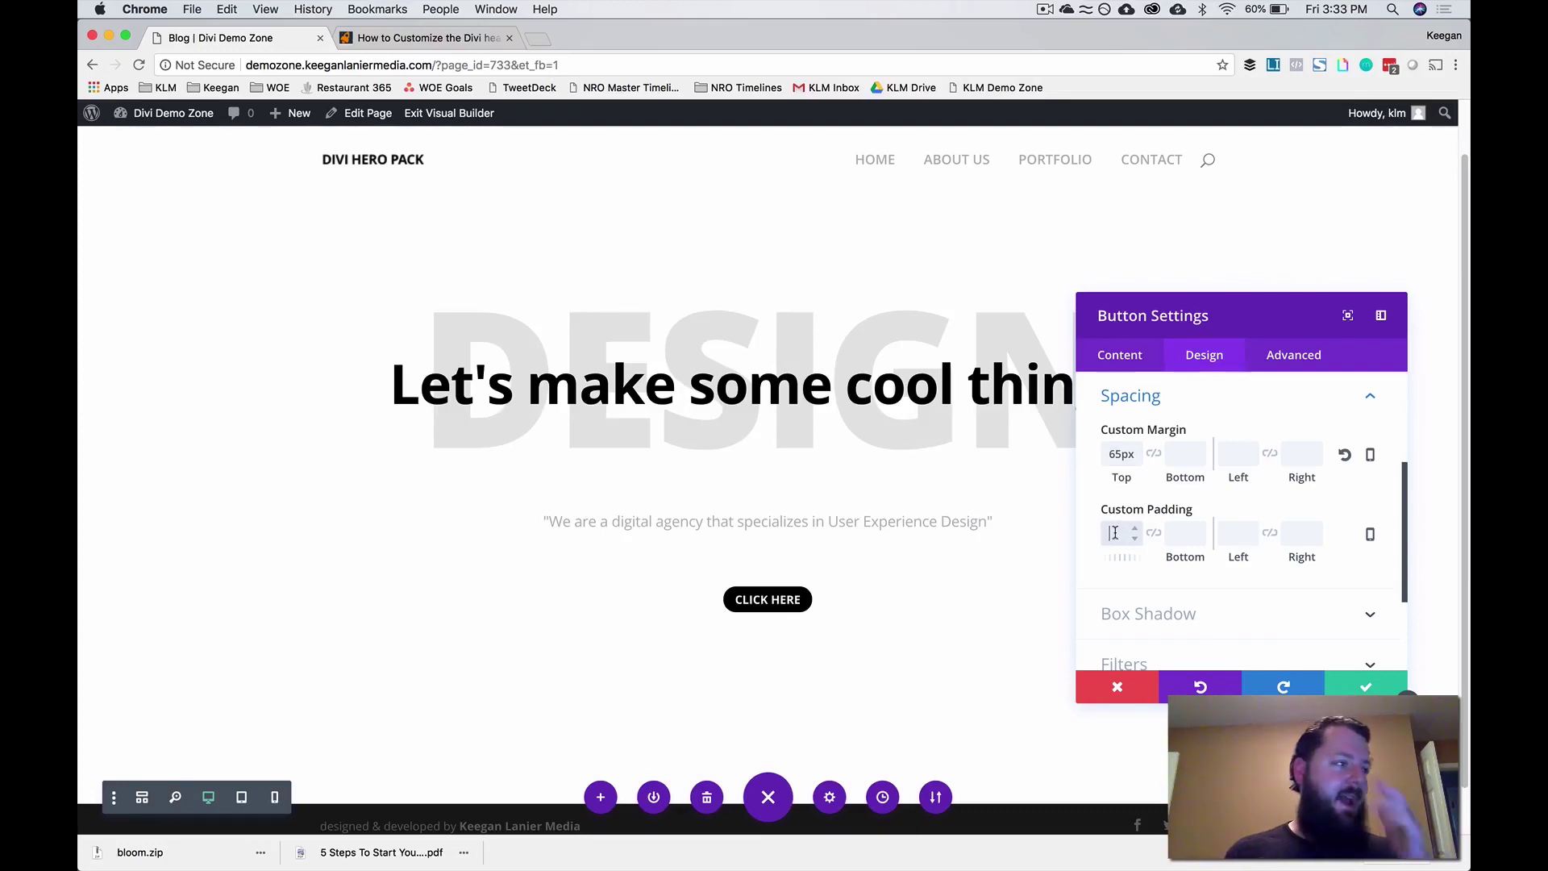
text(19px)
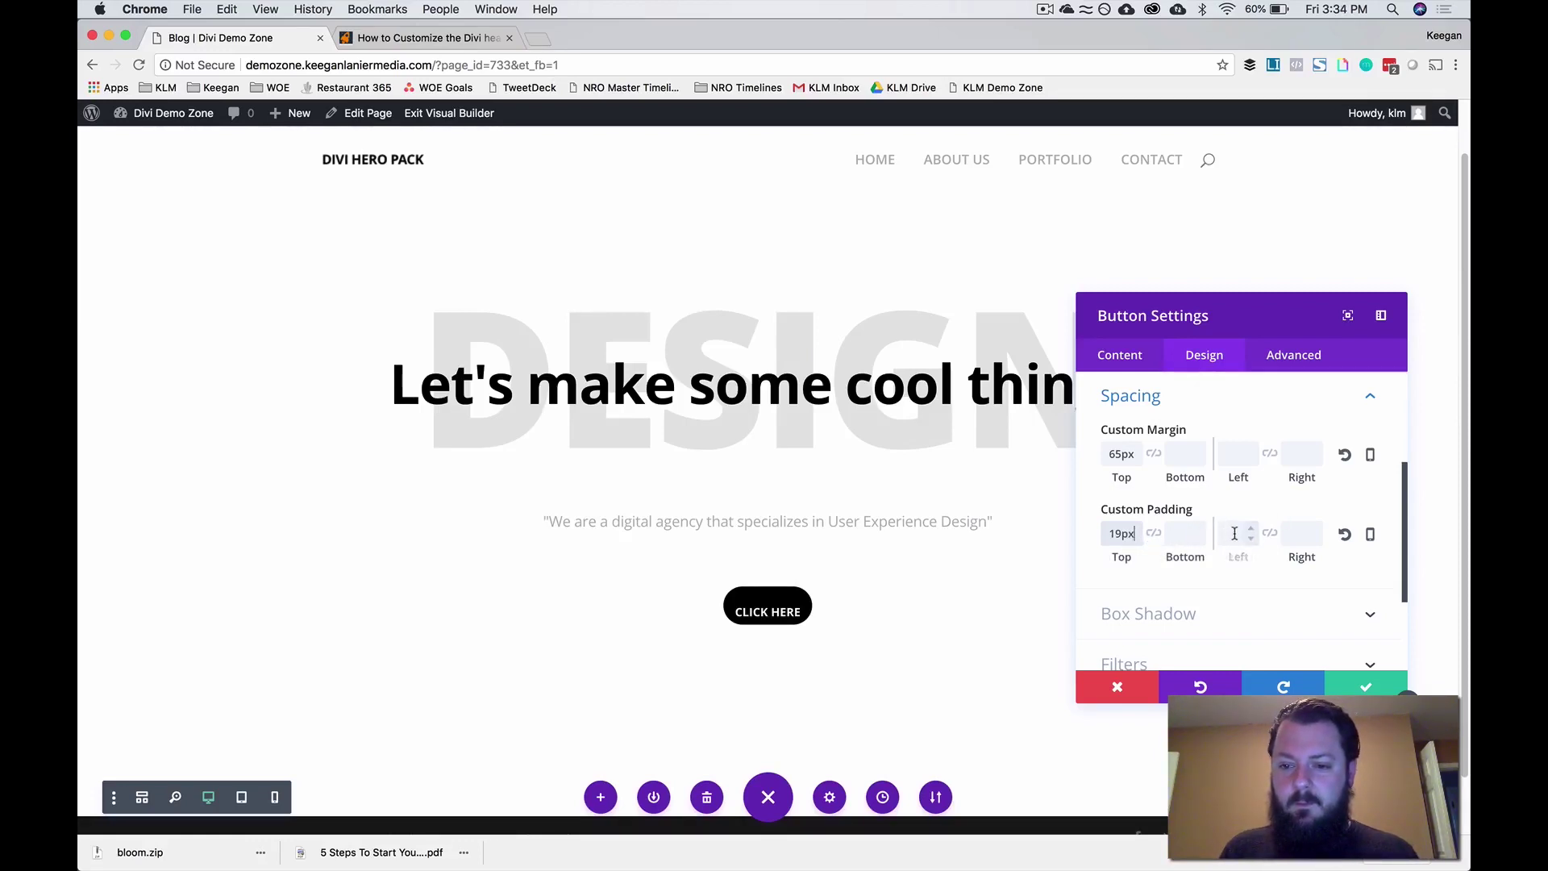
click(1154, 533)
click(1270, 532)
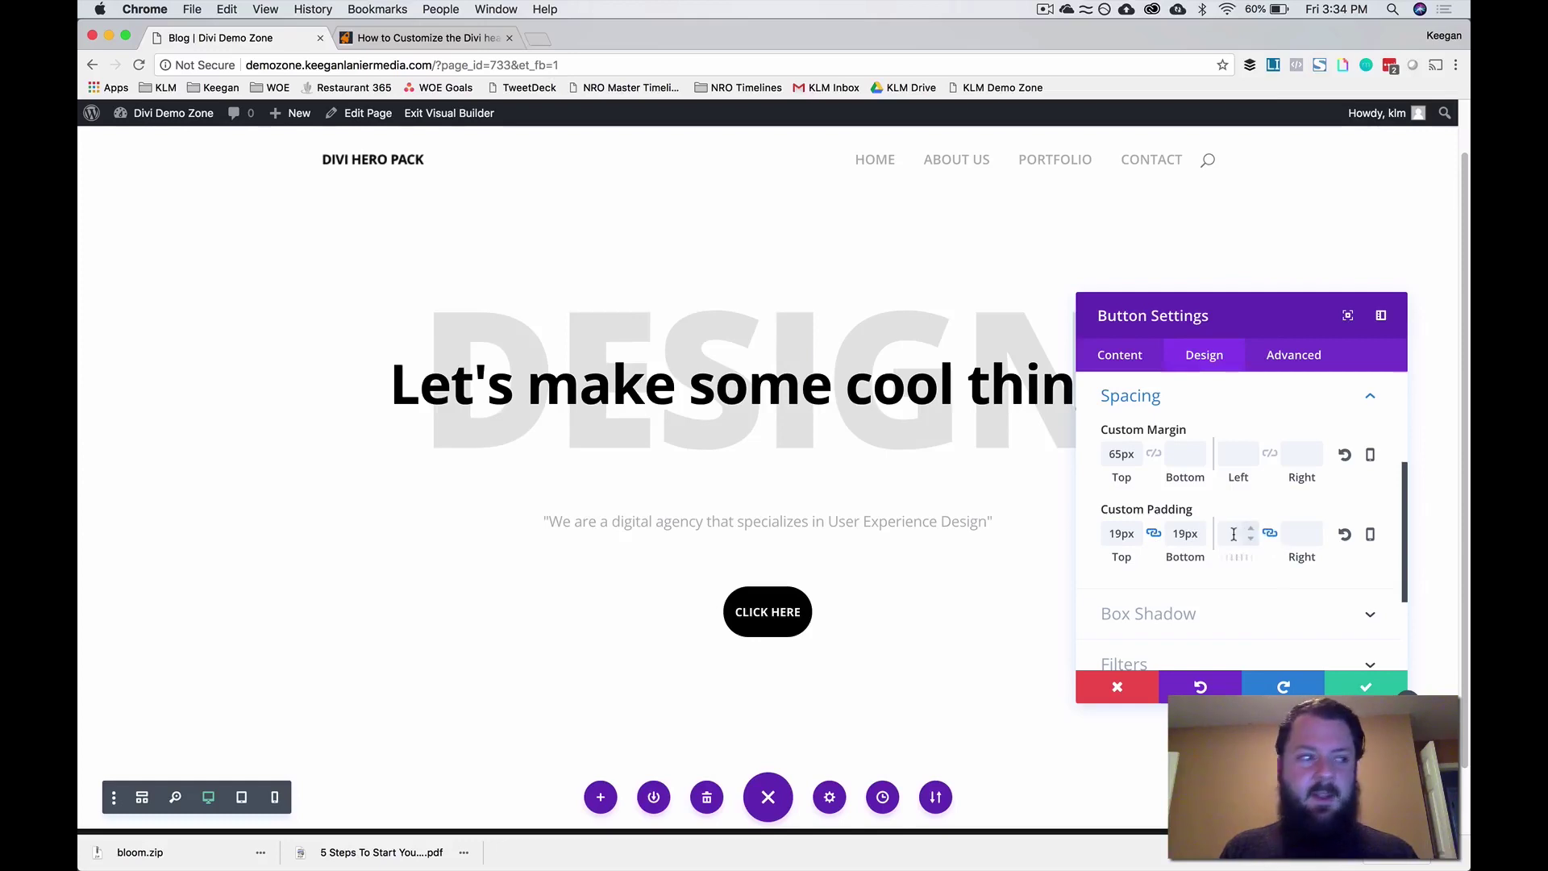
click(1226, 533)
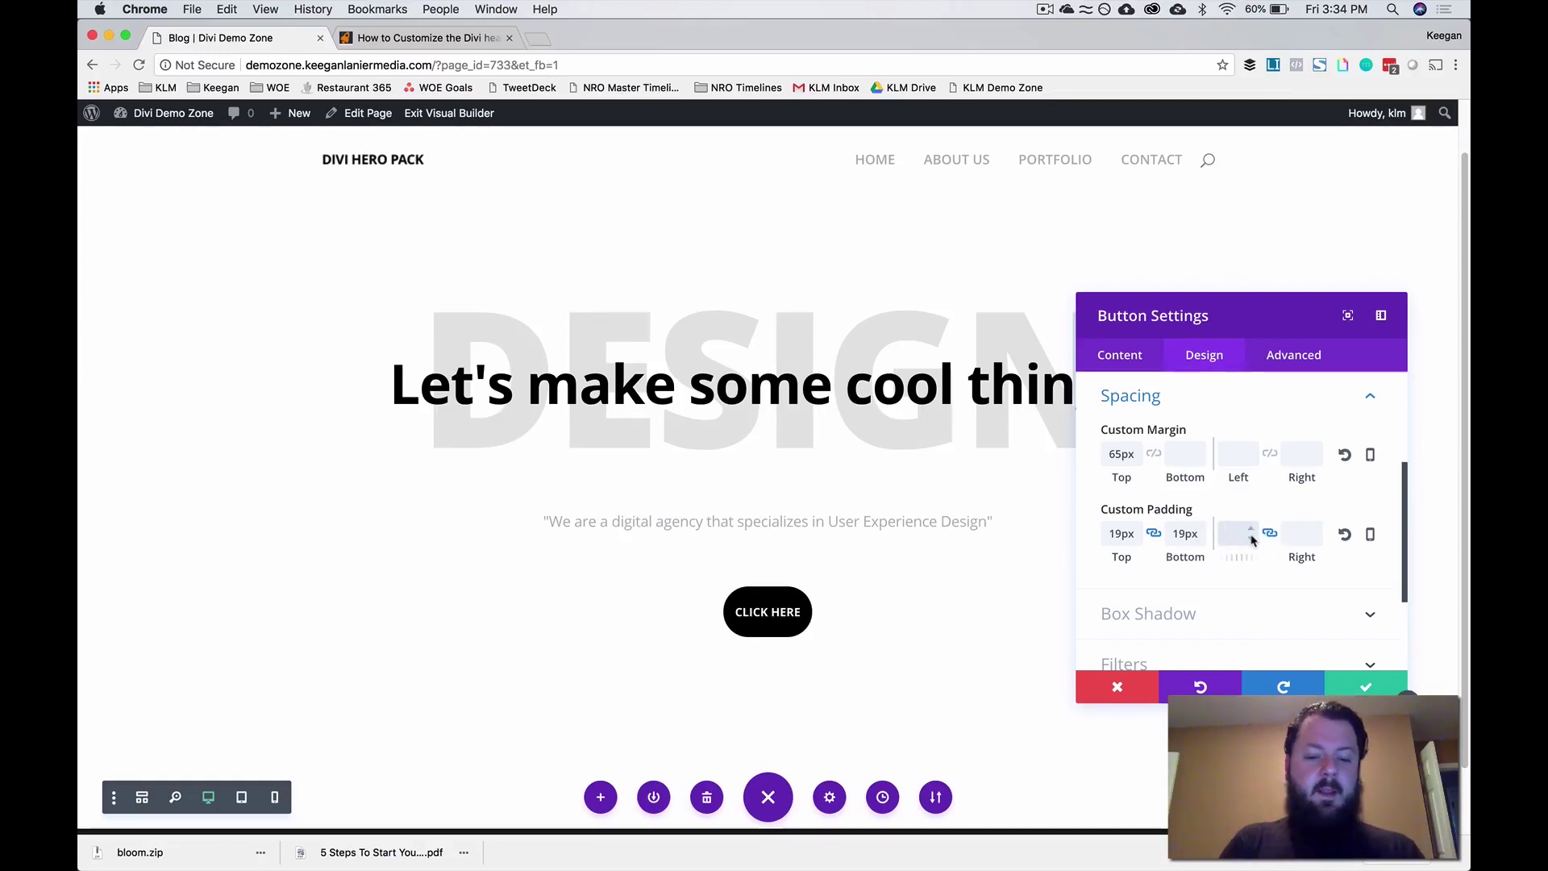
text(64px)
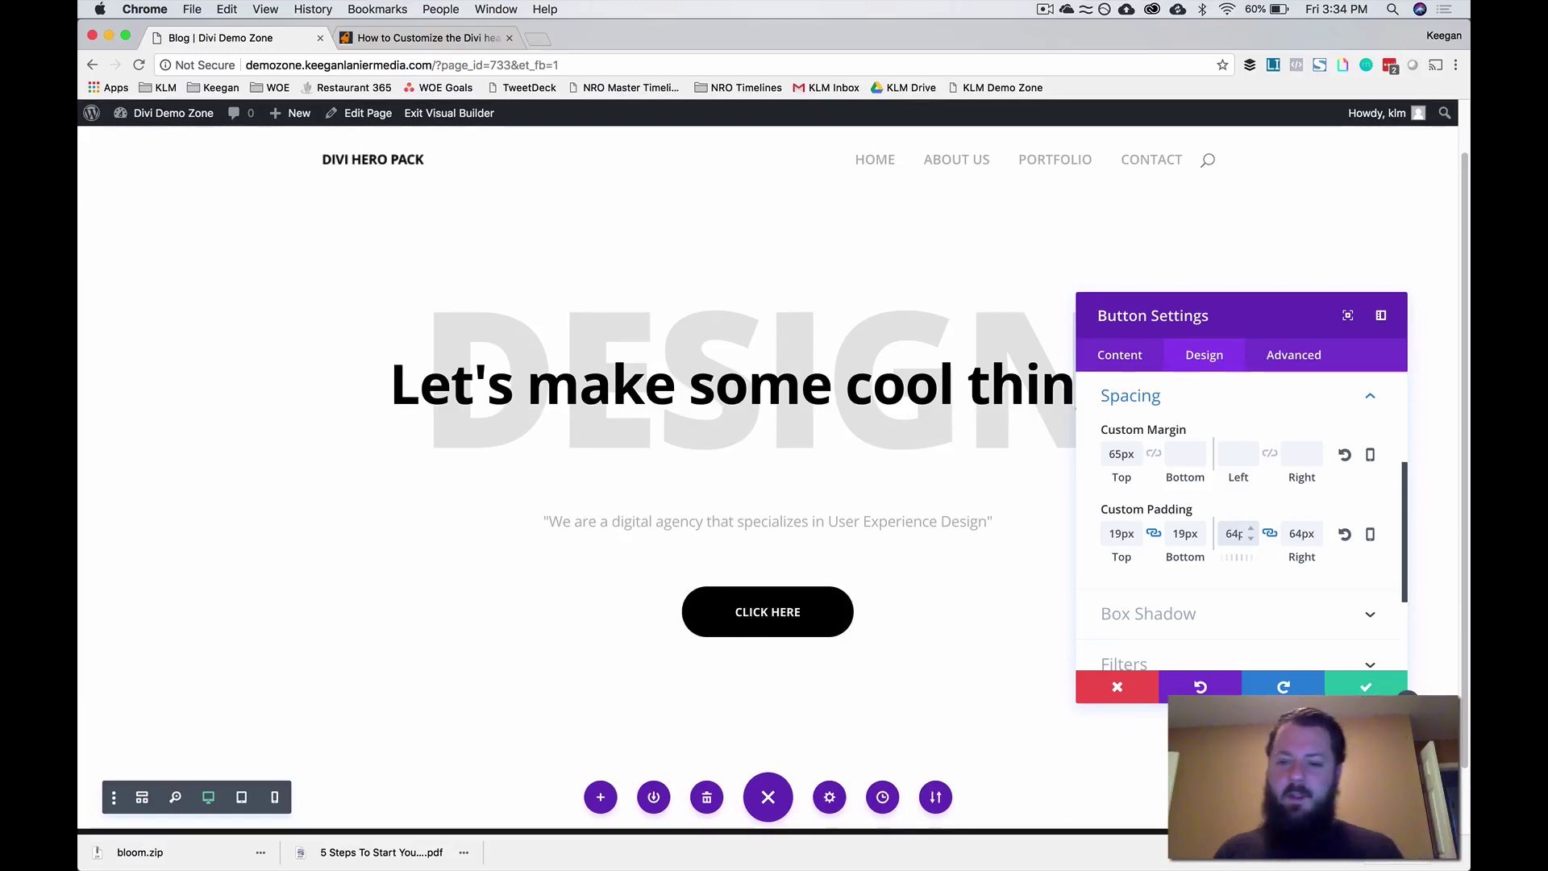
- Enable responsive padding for the button and set its smartphone top padding to 14px
click(1370, 535)
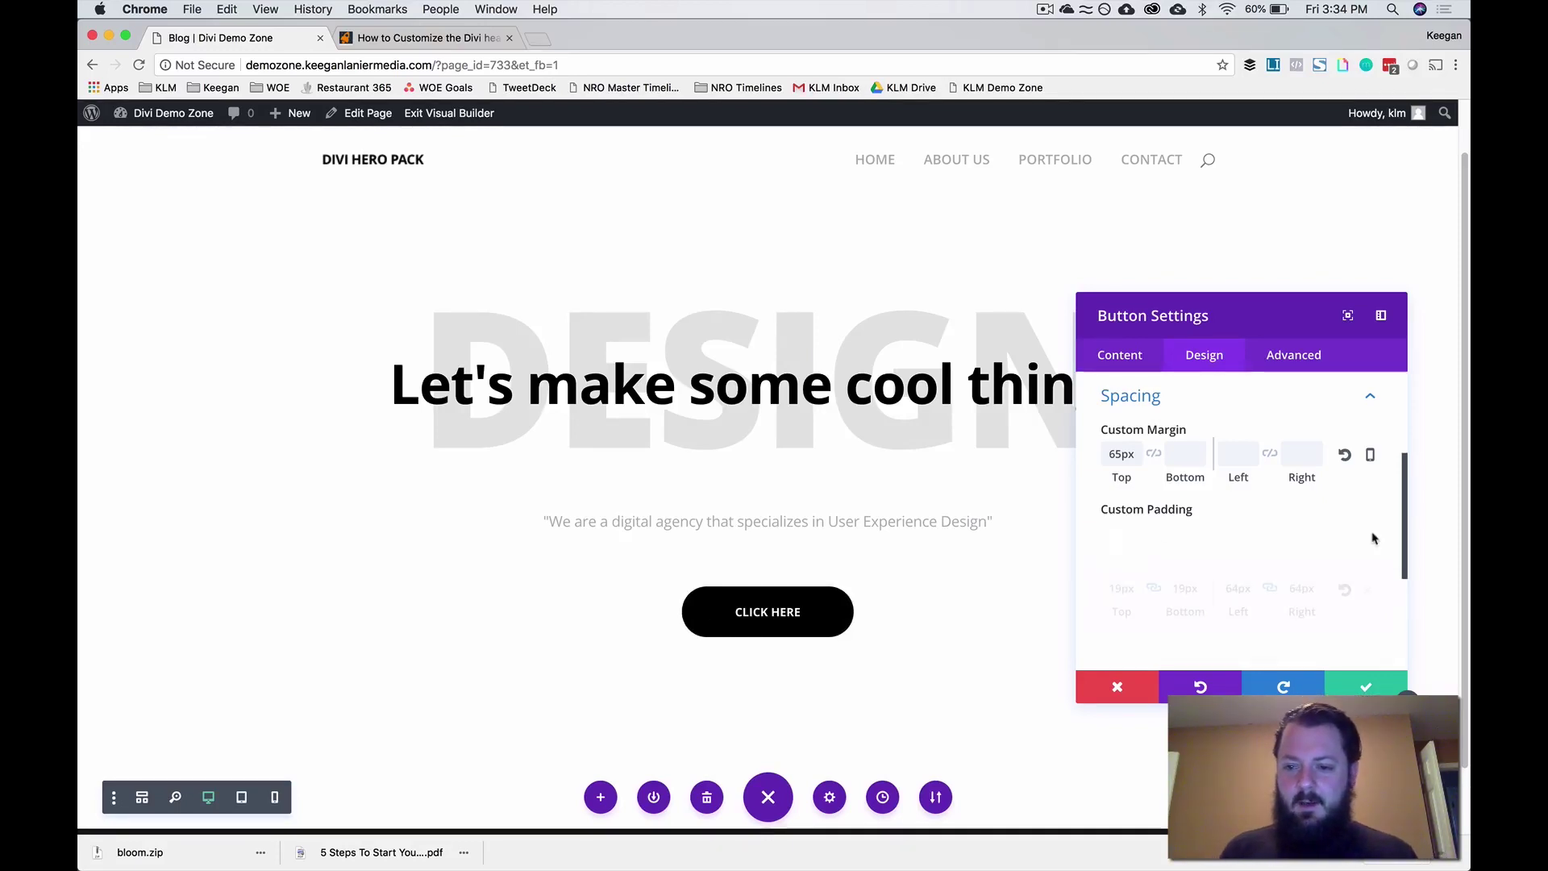
click(1209, 543)
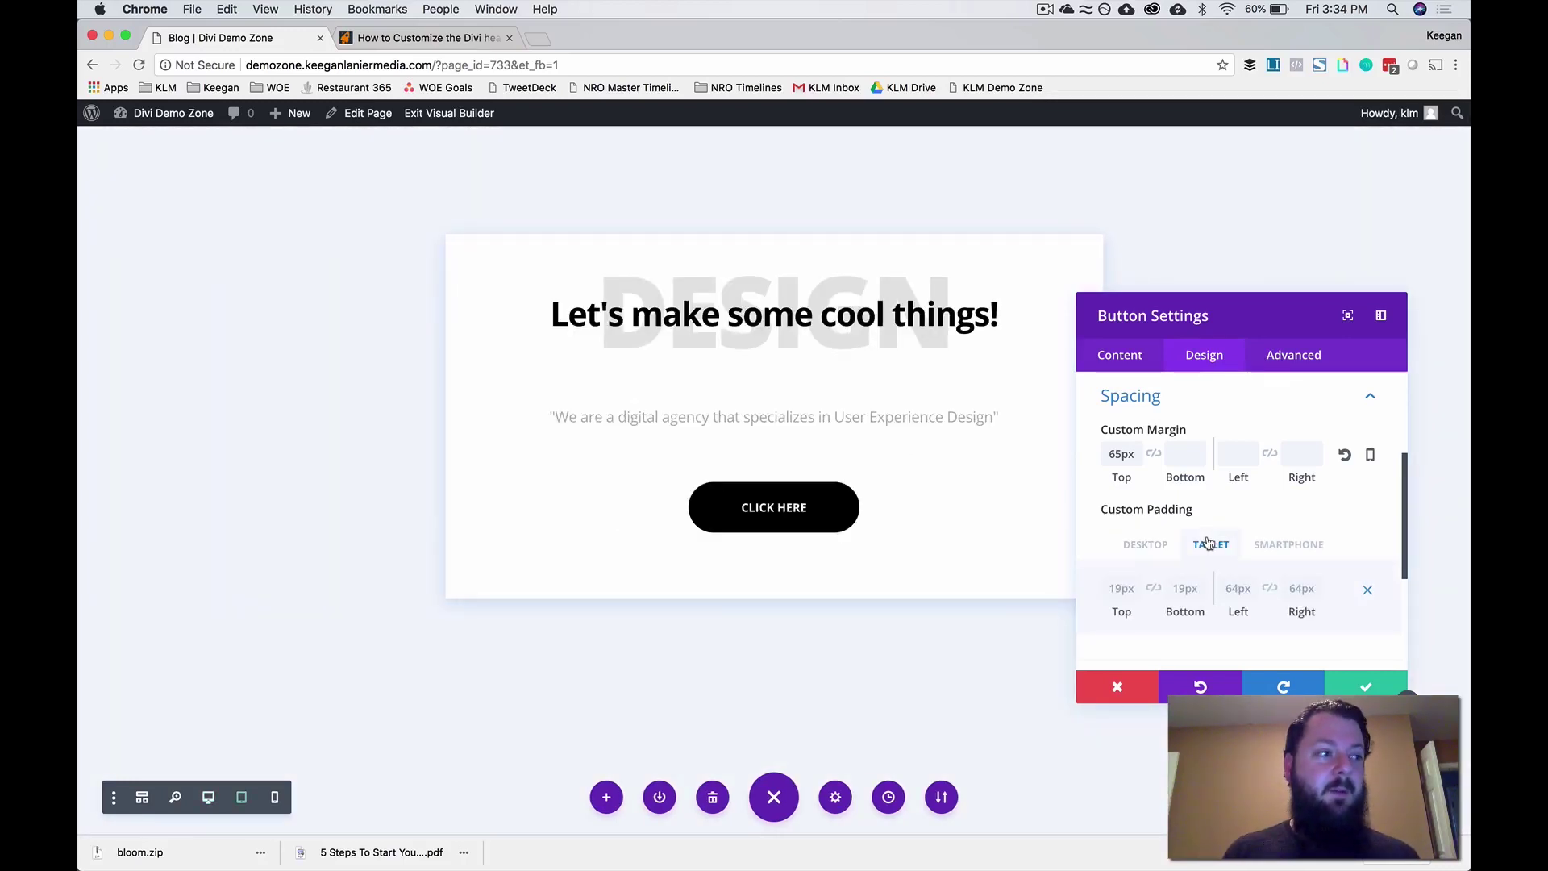
click(1285, 544)
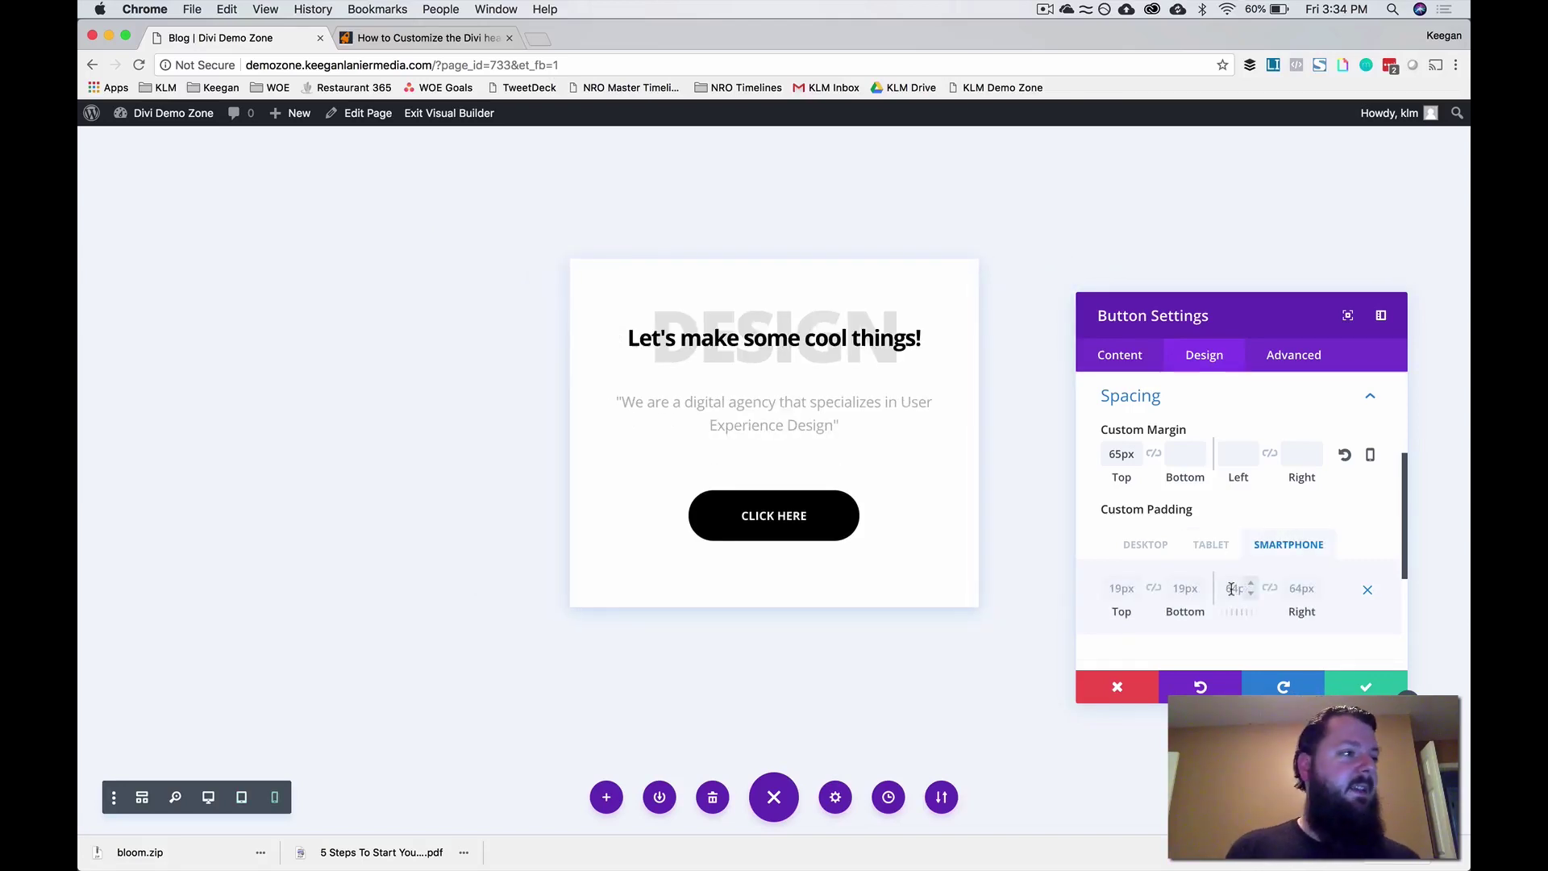
click(1121, 589)
text(14)
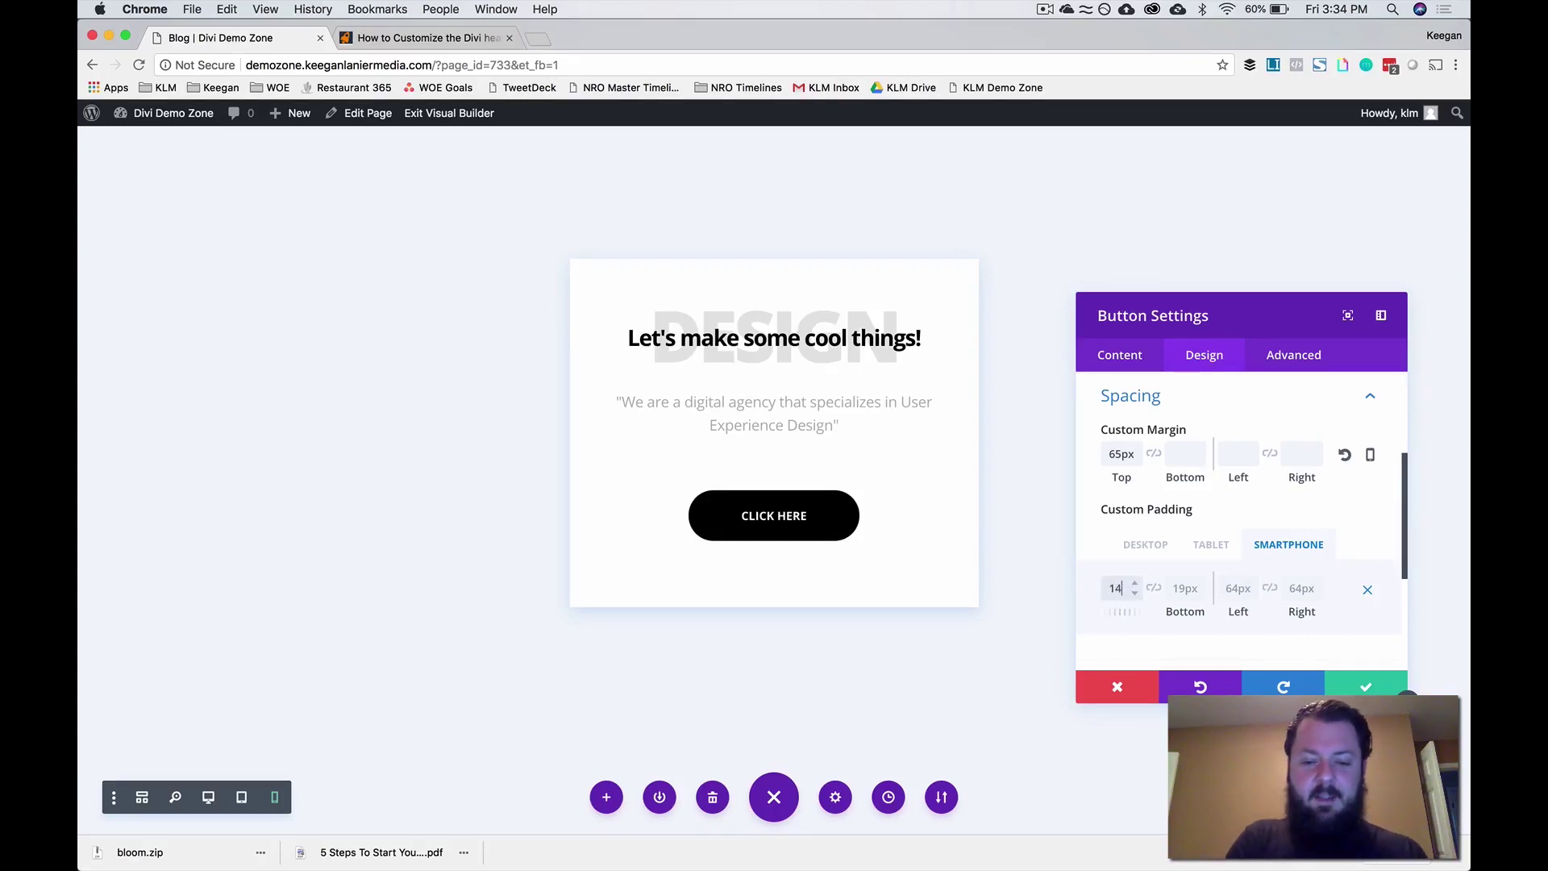
text(px)
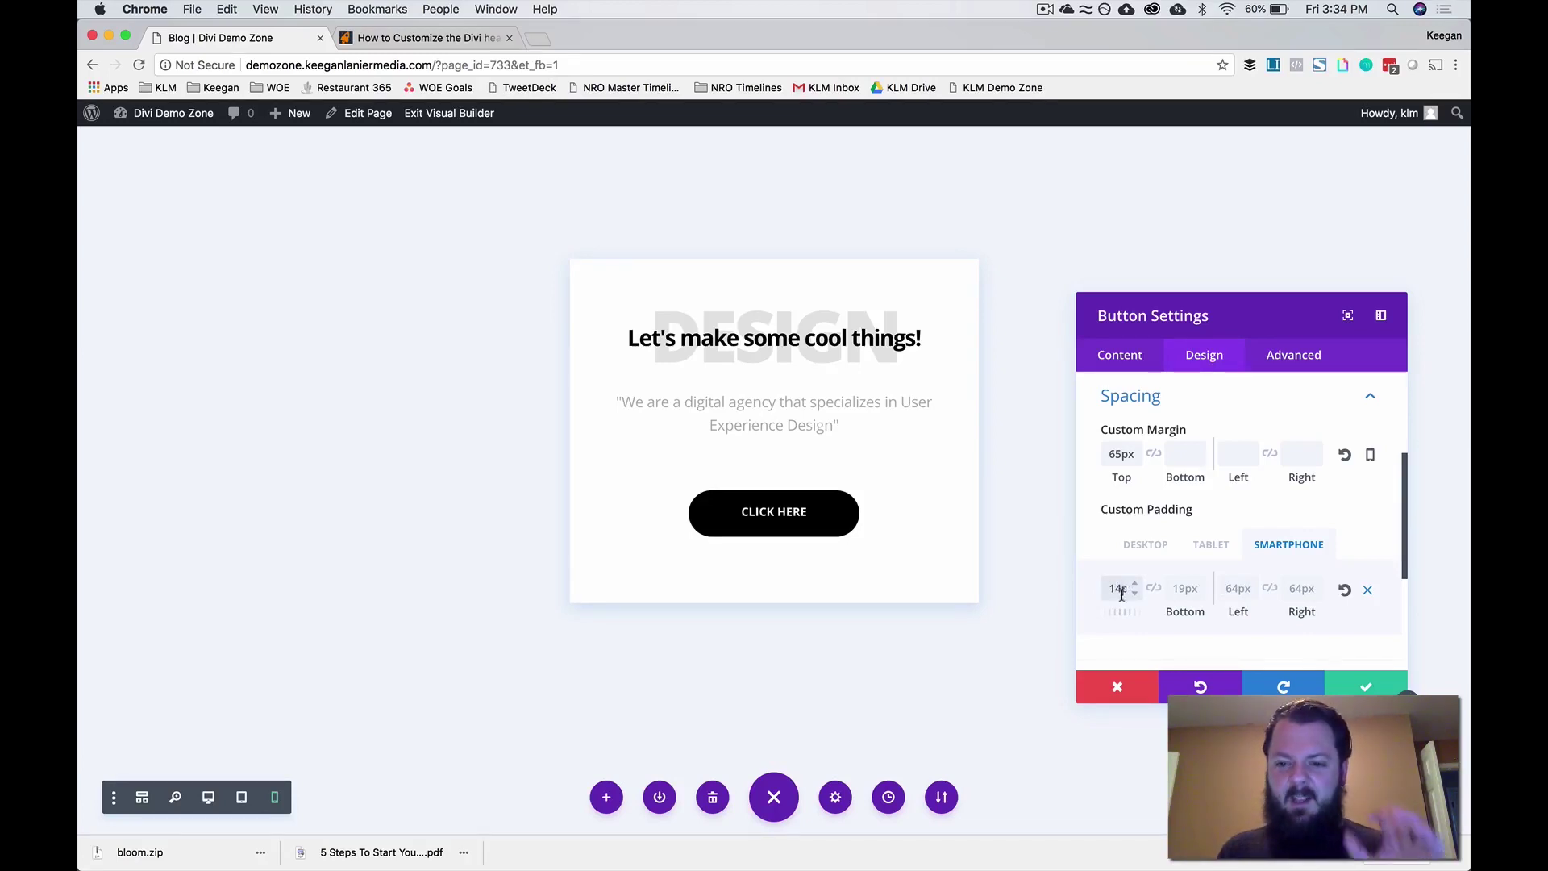
- Set the button's smartphone left and right padding to a linked 40px and compare the tablet, desktop and smartphone previews
click(1231, 590)
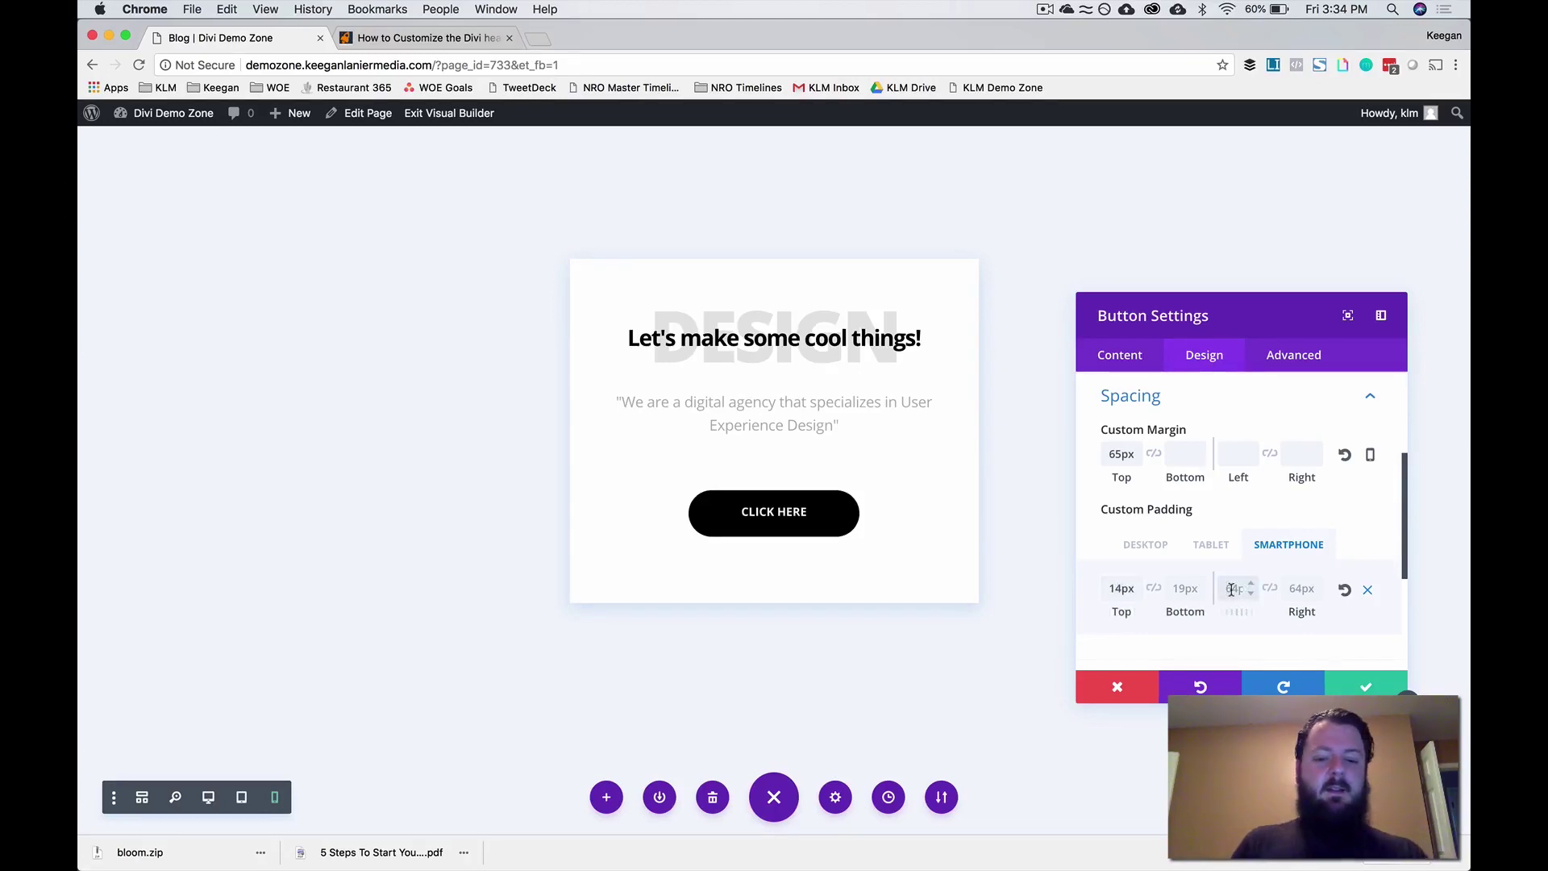
text(40px)
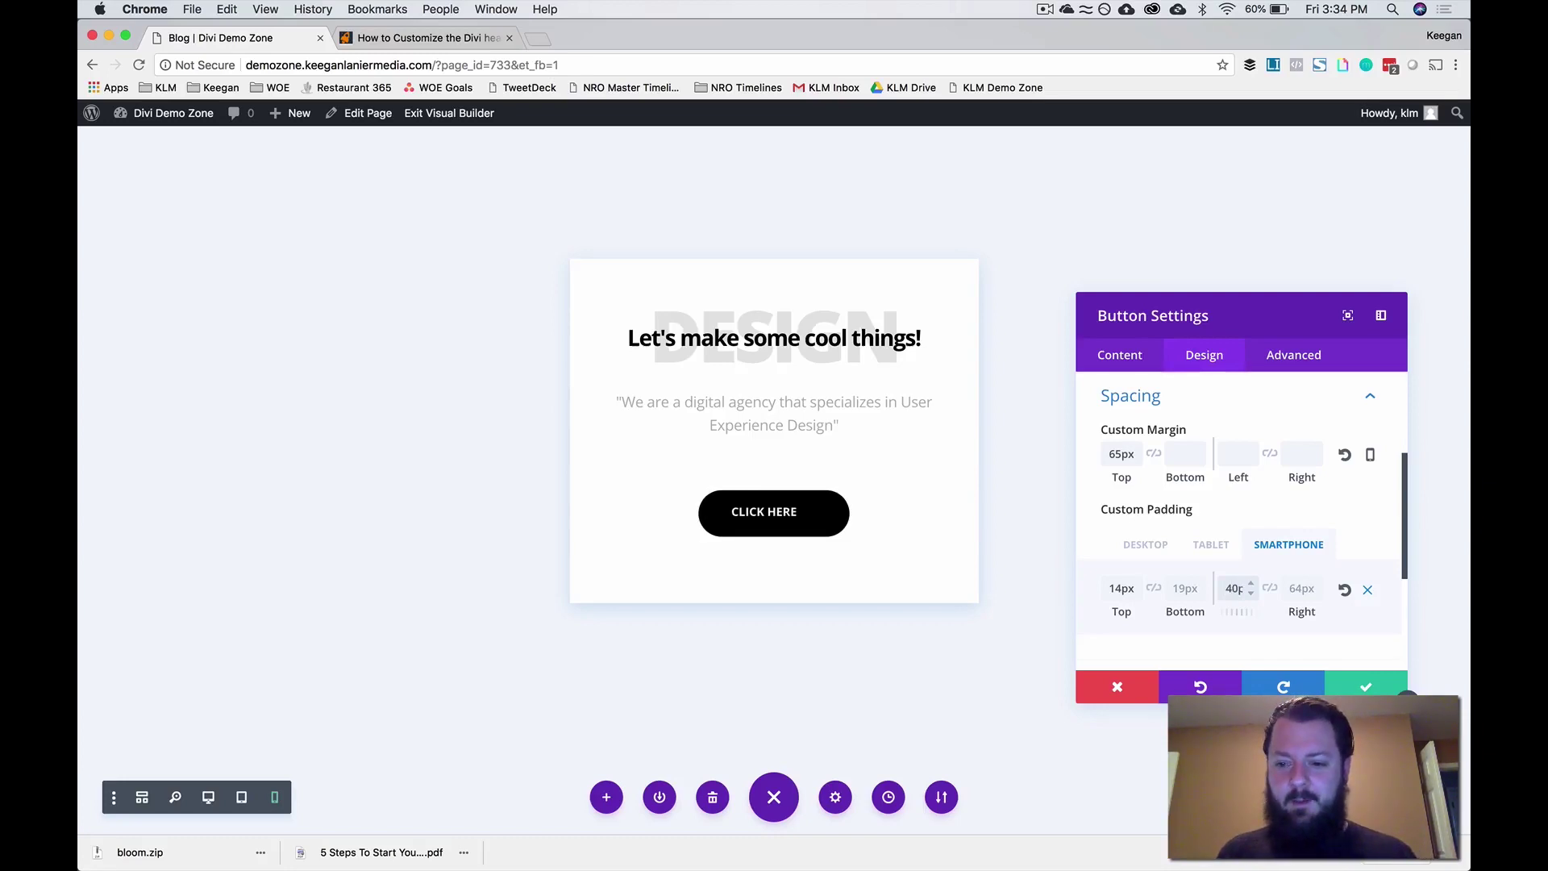
click(1270, 588)
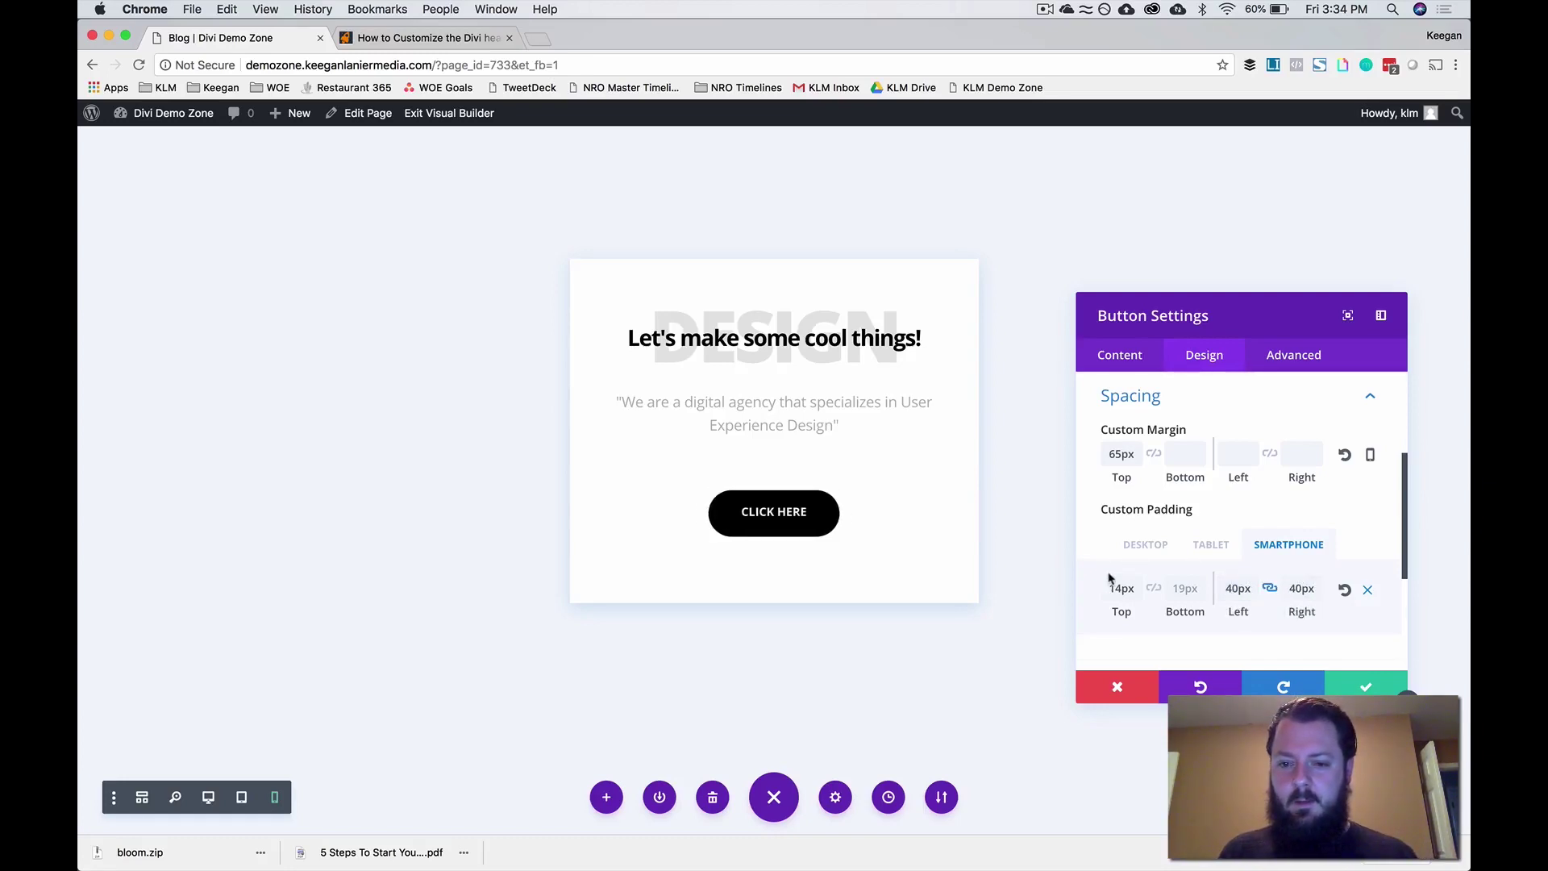
click(1205, 542)
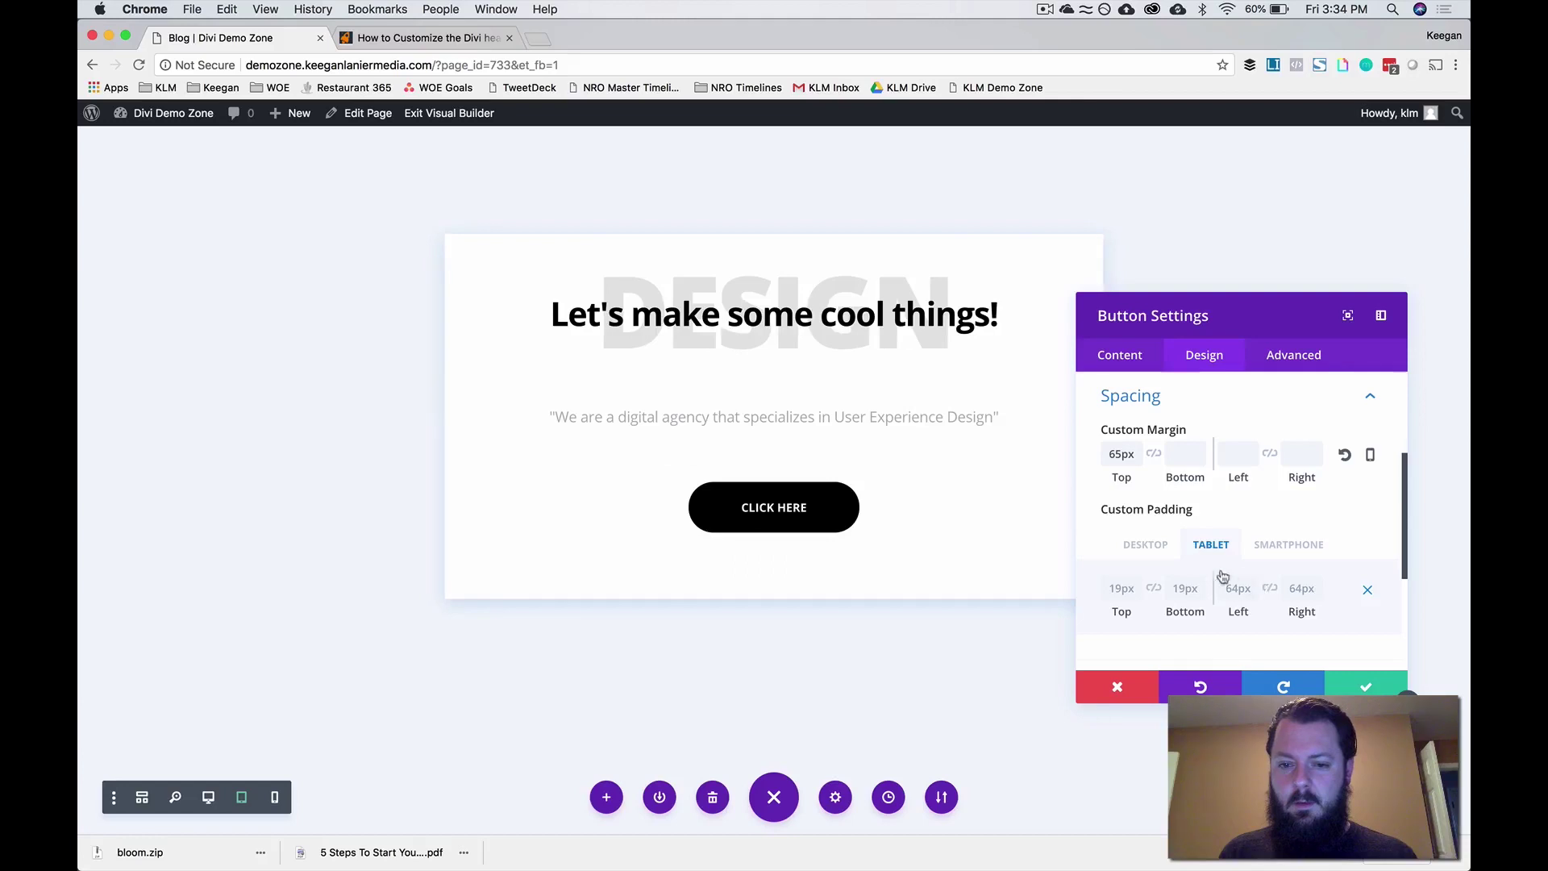
click(1164, 546)
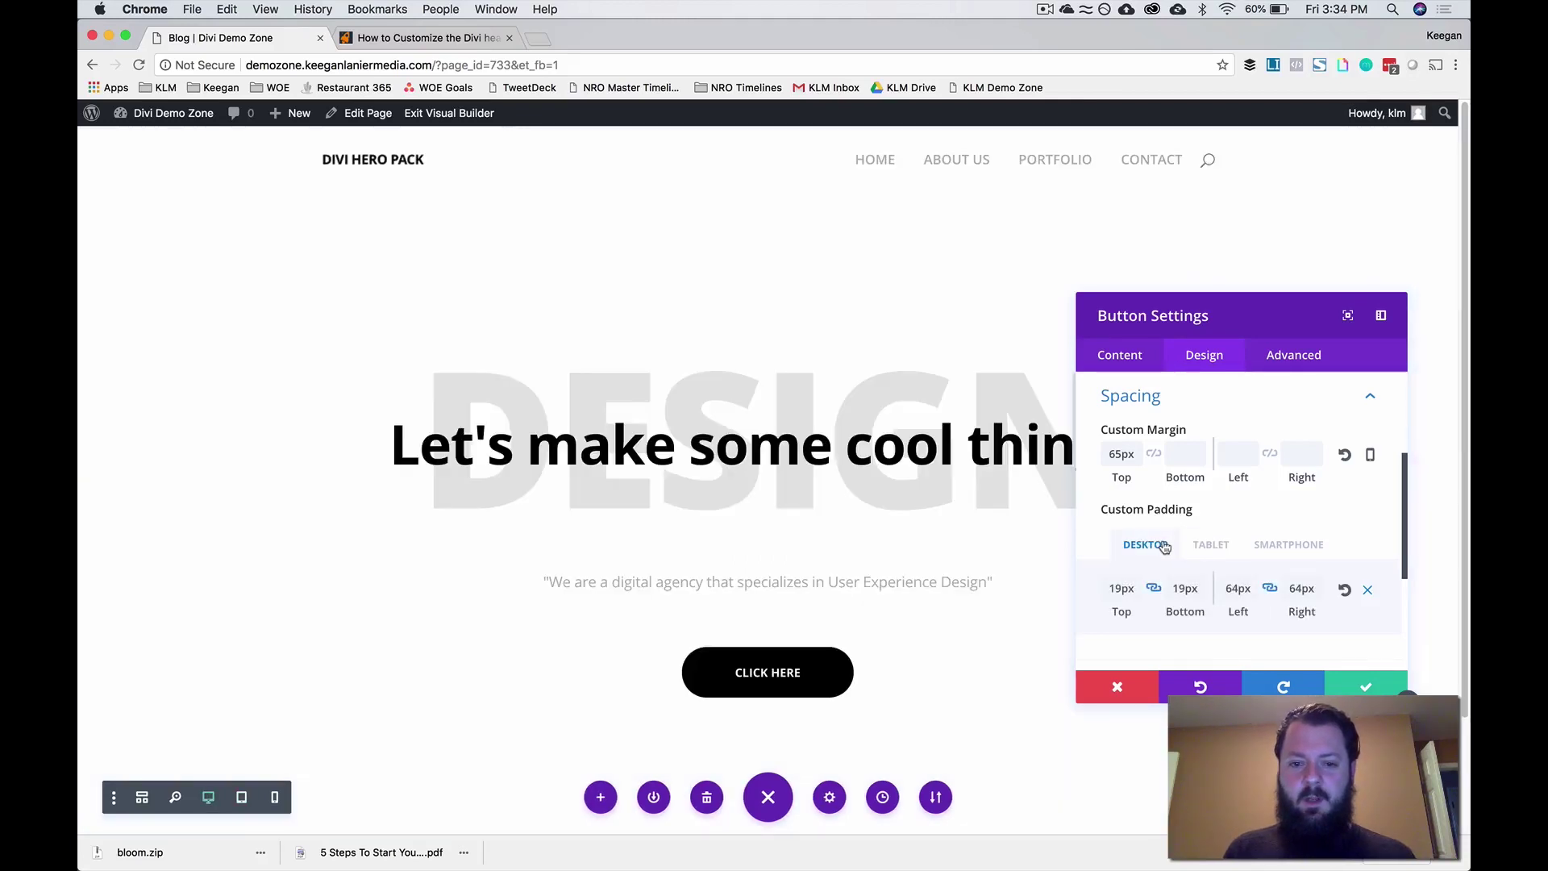
click(1282, 546)
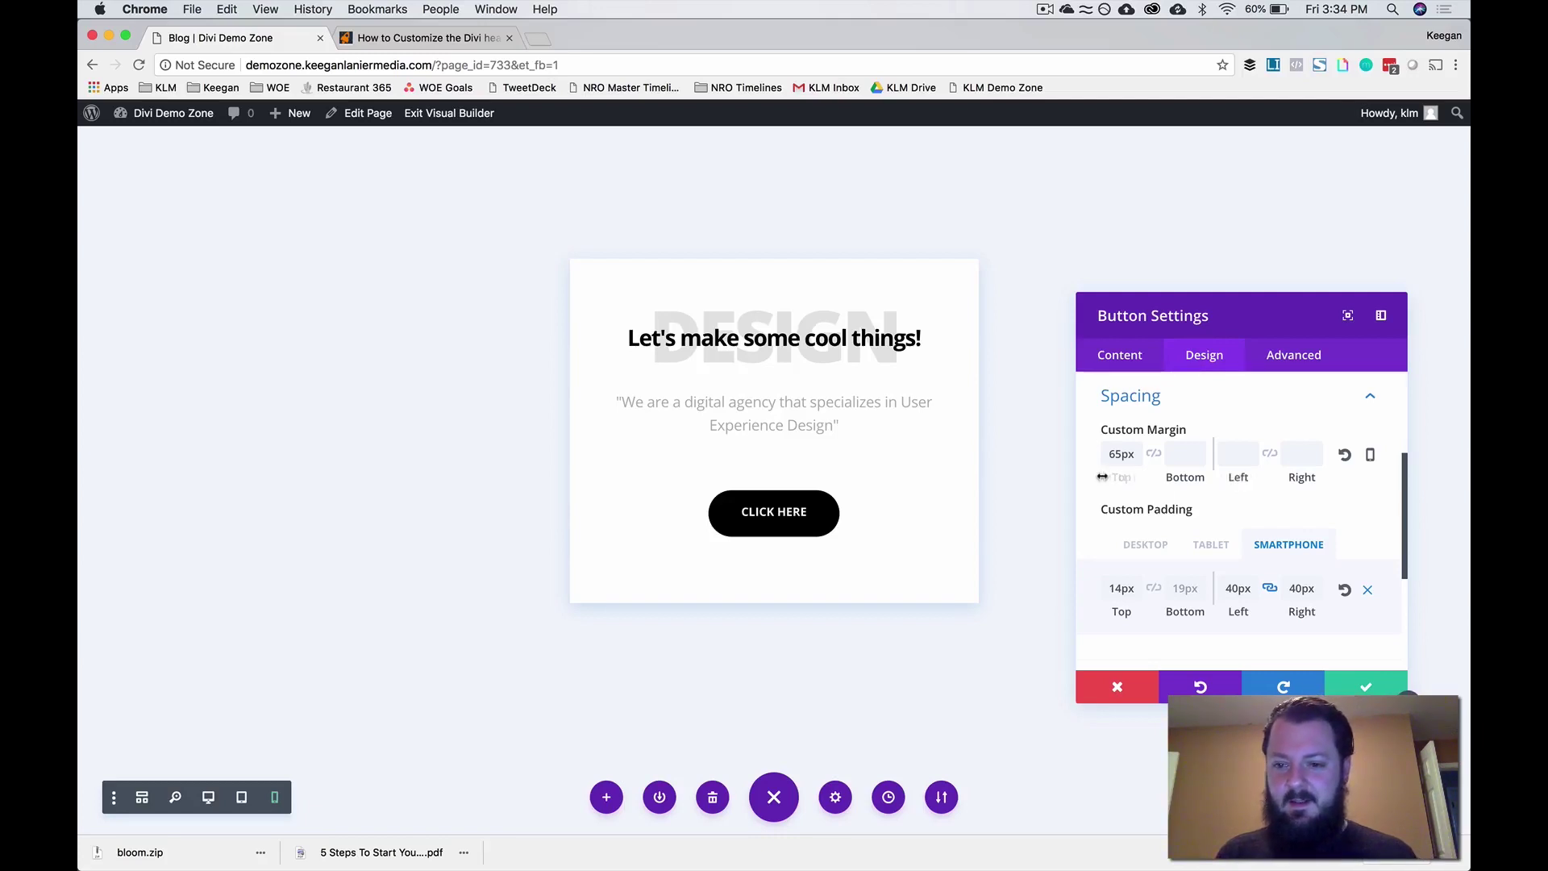
- Apply the first box shadow preset, the even shadow on all sides, to the "Click Here" button
scroll(1113, 477, up, 1)
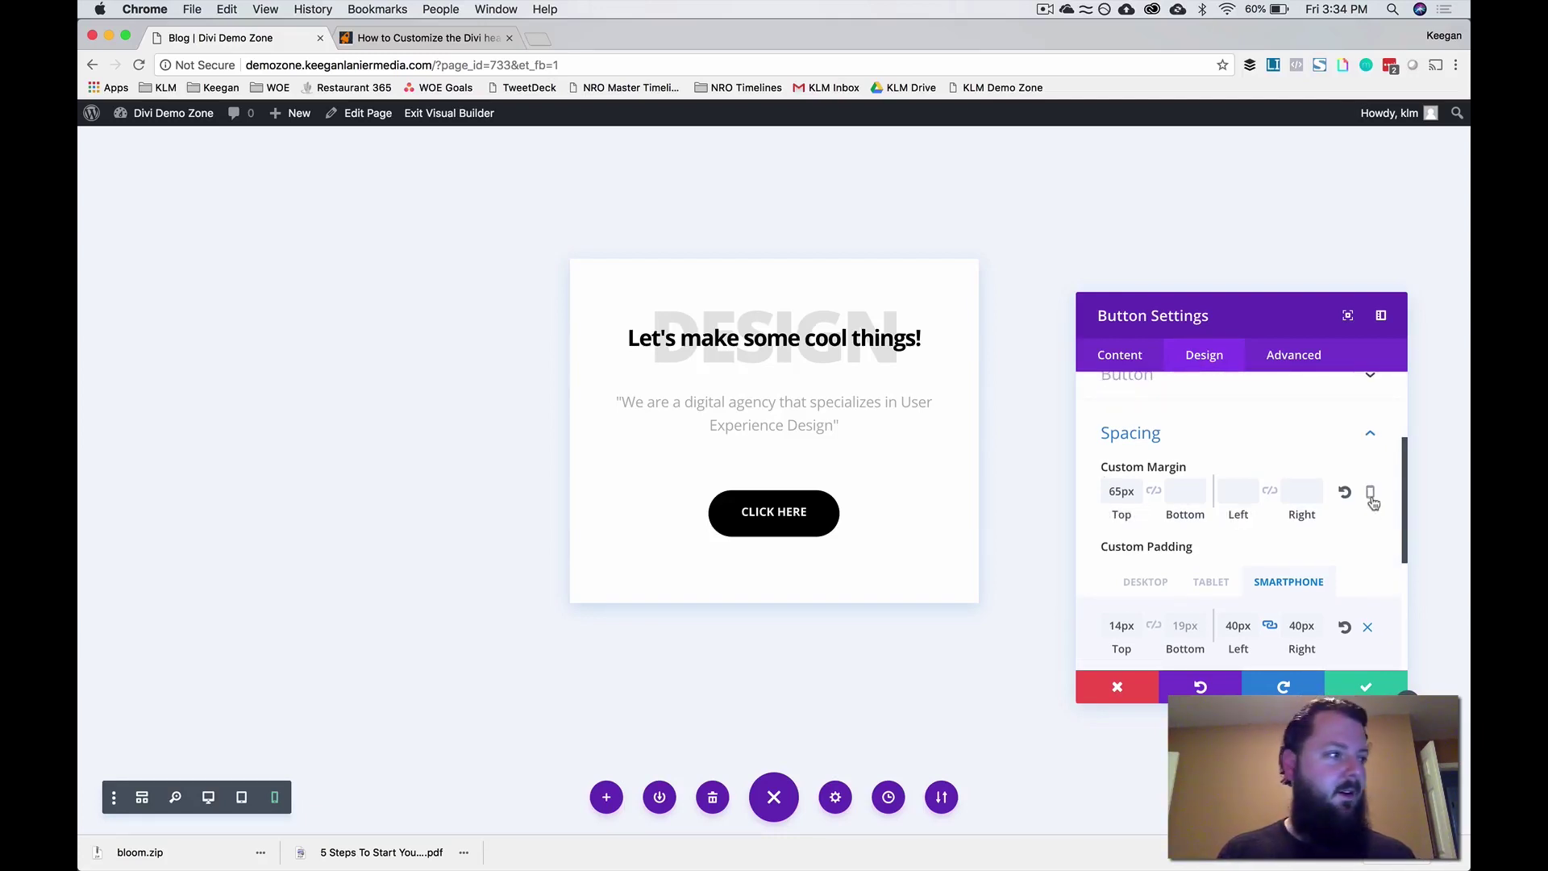
scroll(1123, 500, up, 2)
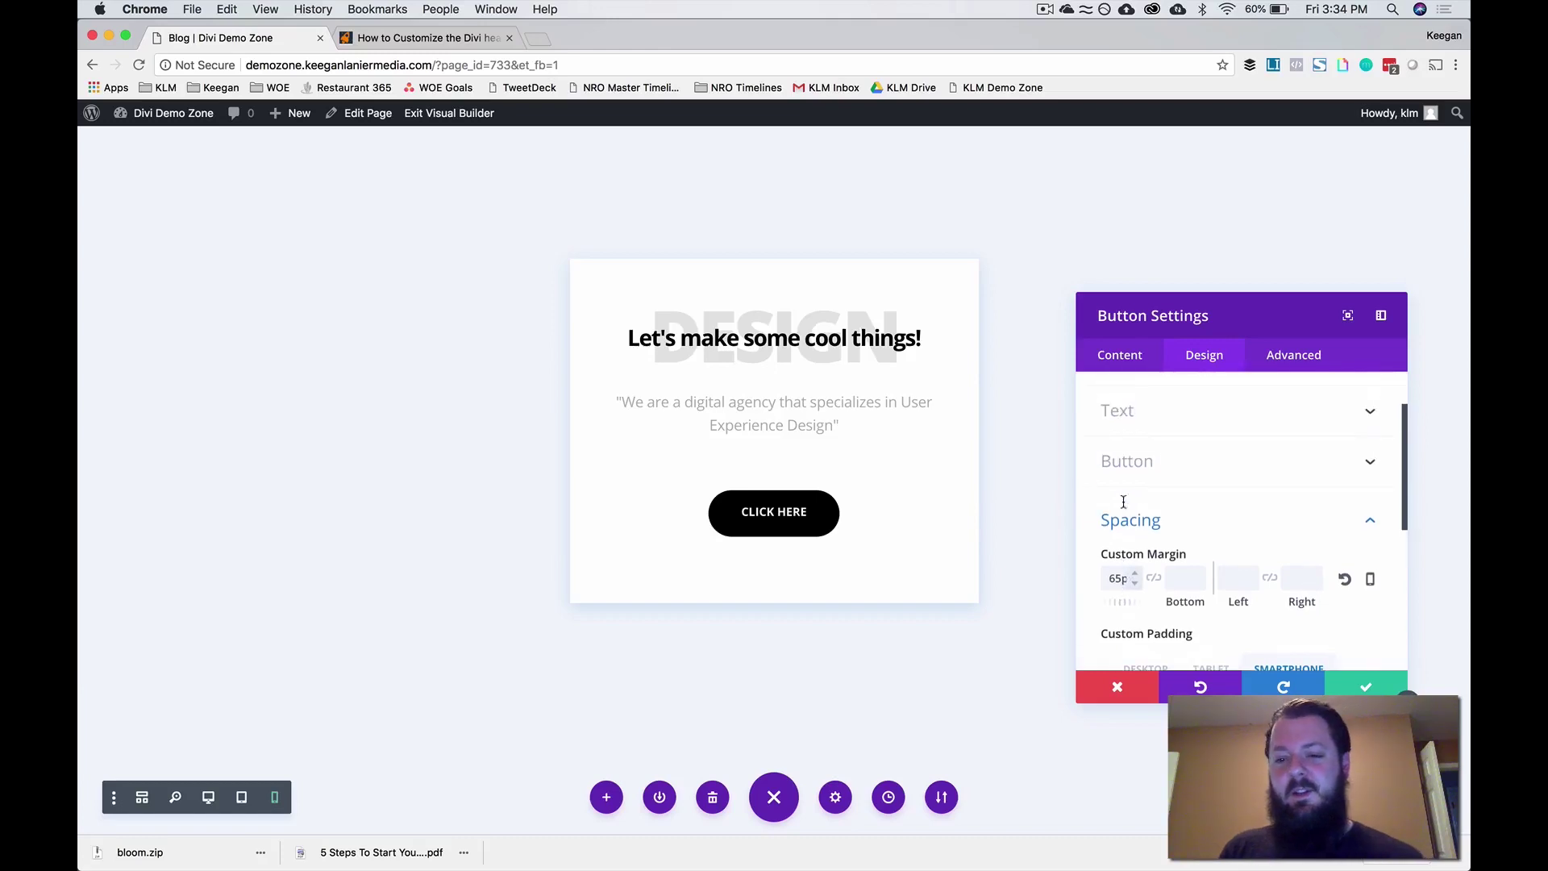
click(1196, 525)
scroll(1196, 523, down, 1)
click(1198, 500)
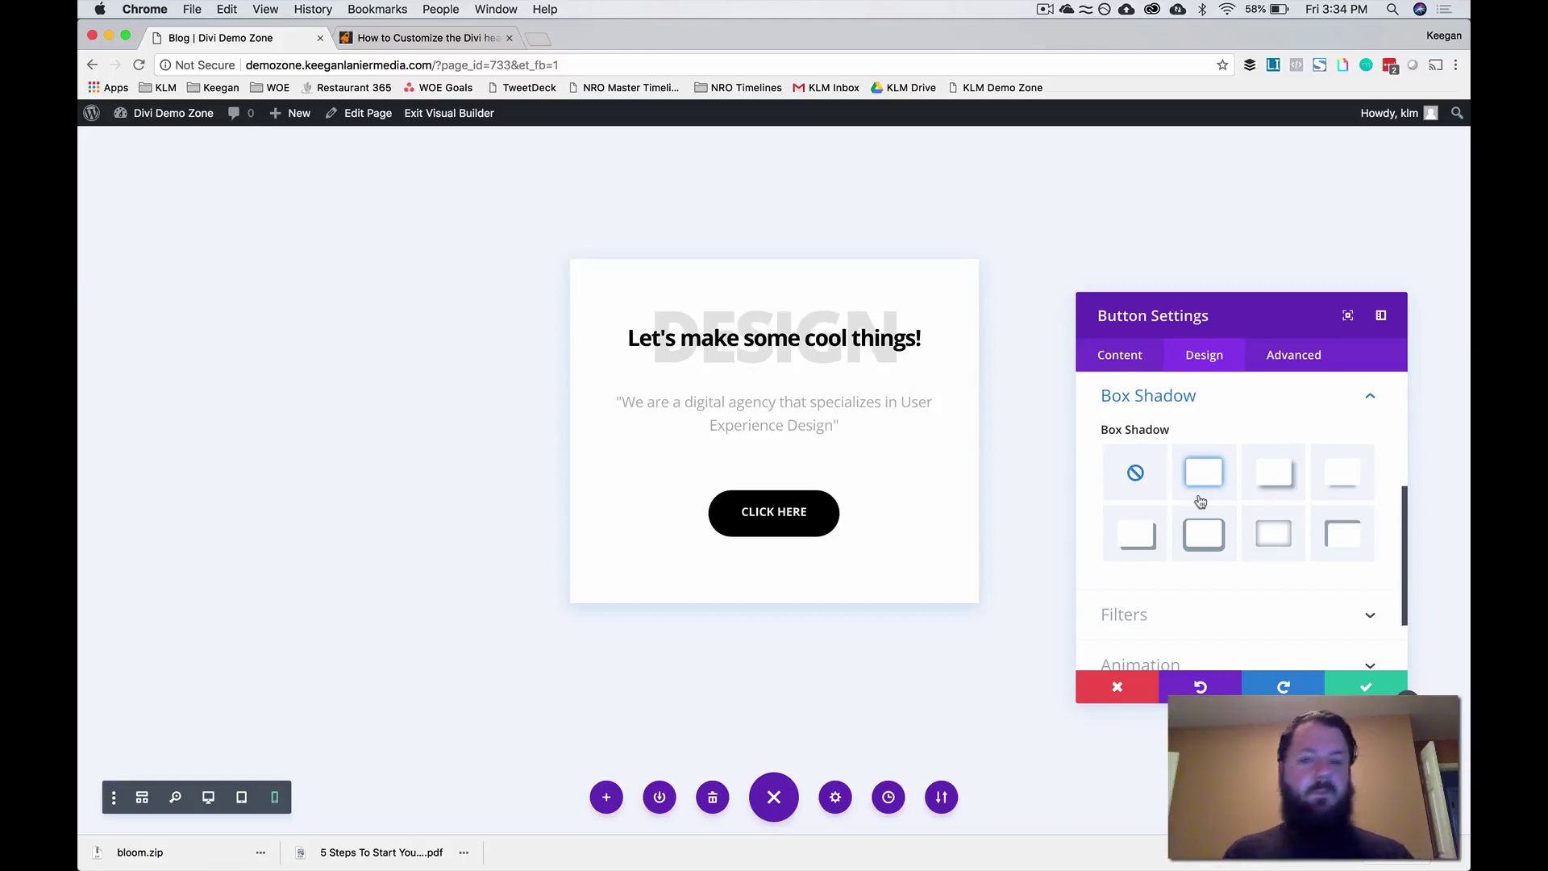
click(1216, 474)
- Increase the button's box shadow blur strength to 35px
scroll(1217, 500, down, 2)
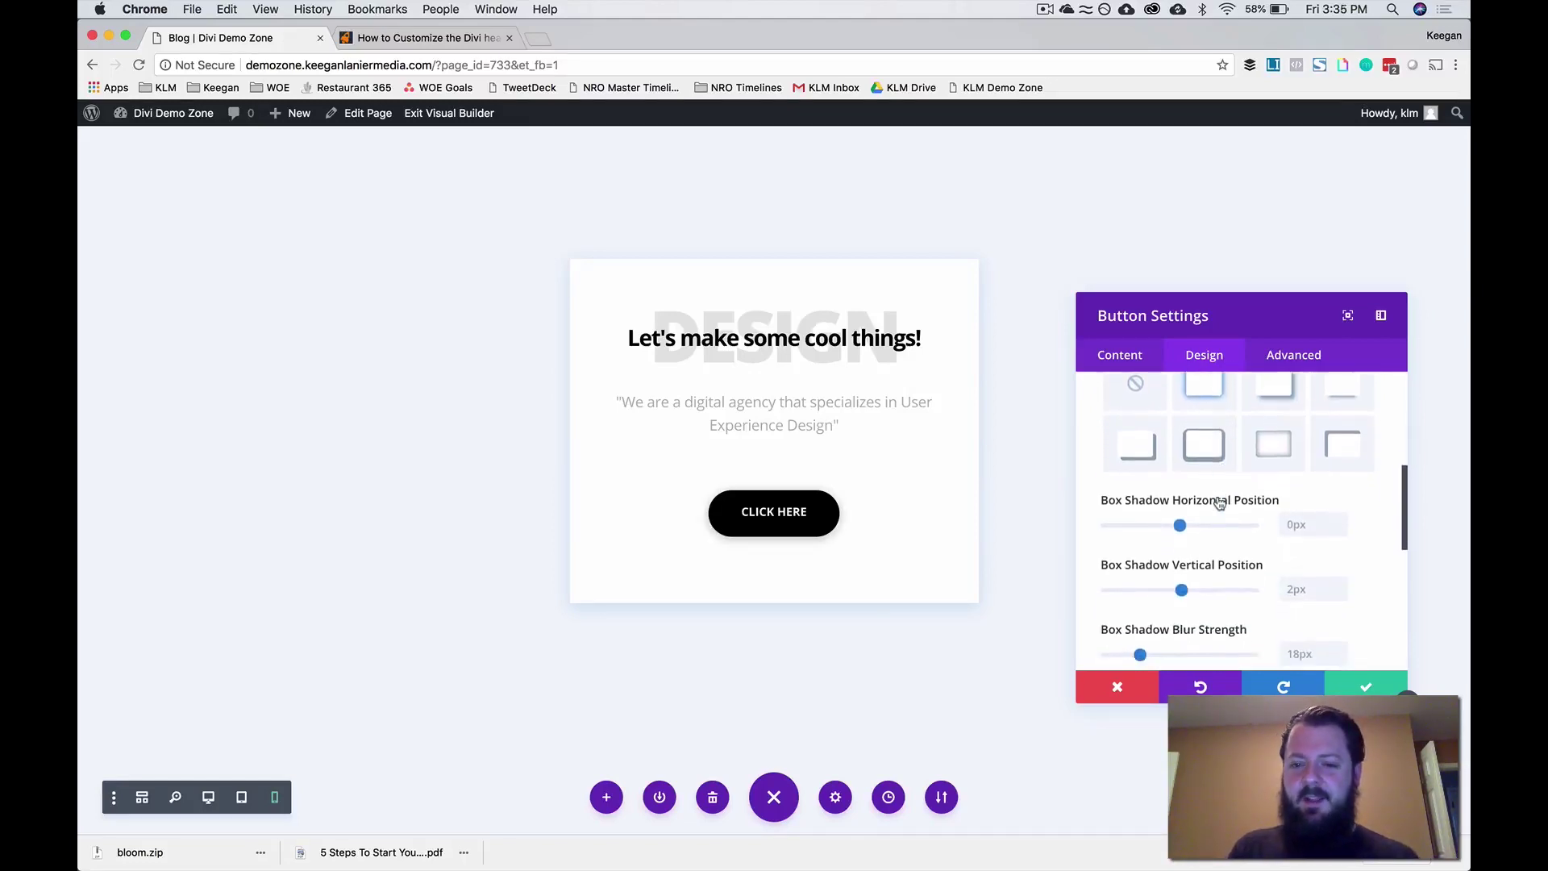
scroll(1219, 502, down, 1)
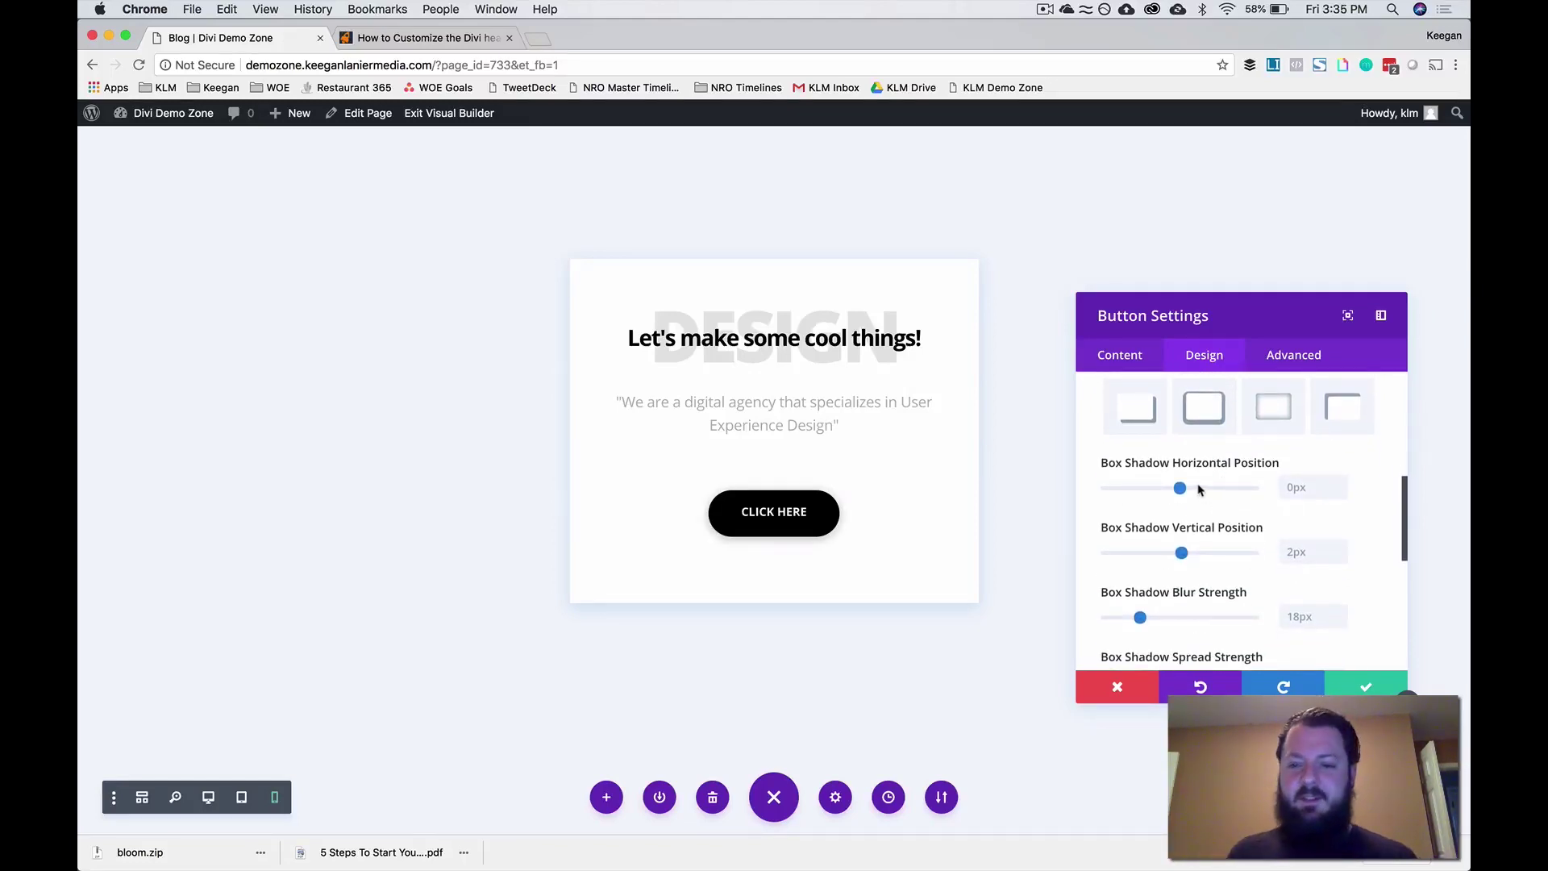
scroll(1181, 490, down, 1)
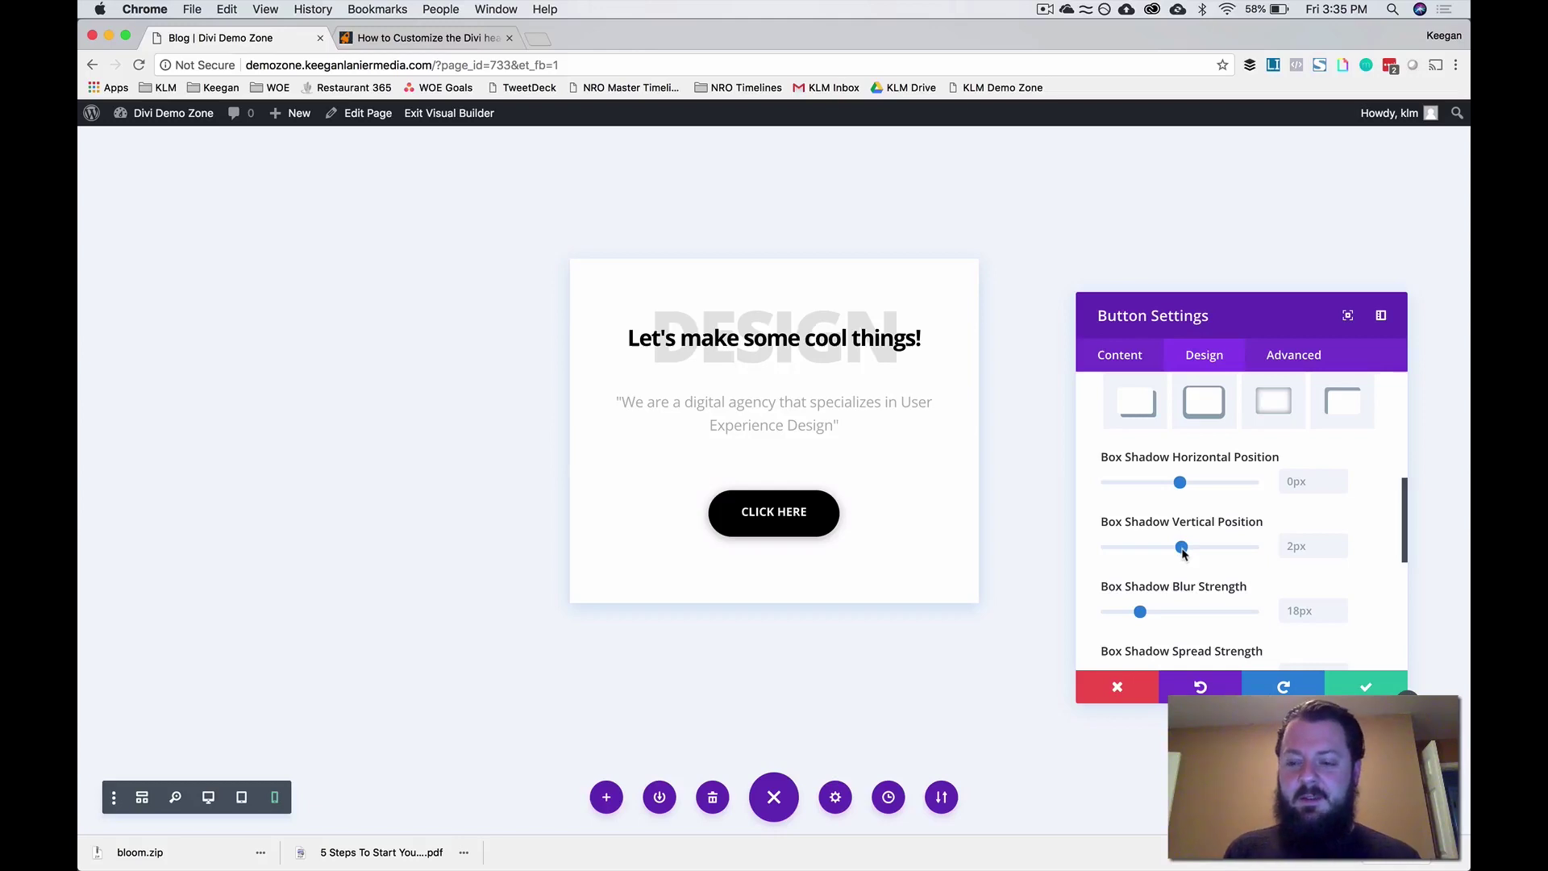
scroll(1181, 552, down, 3)
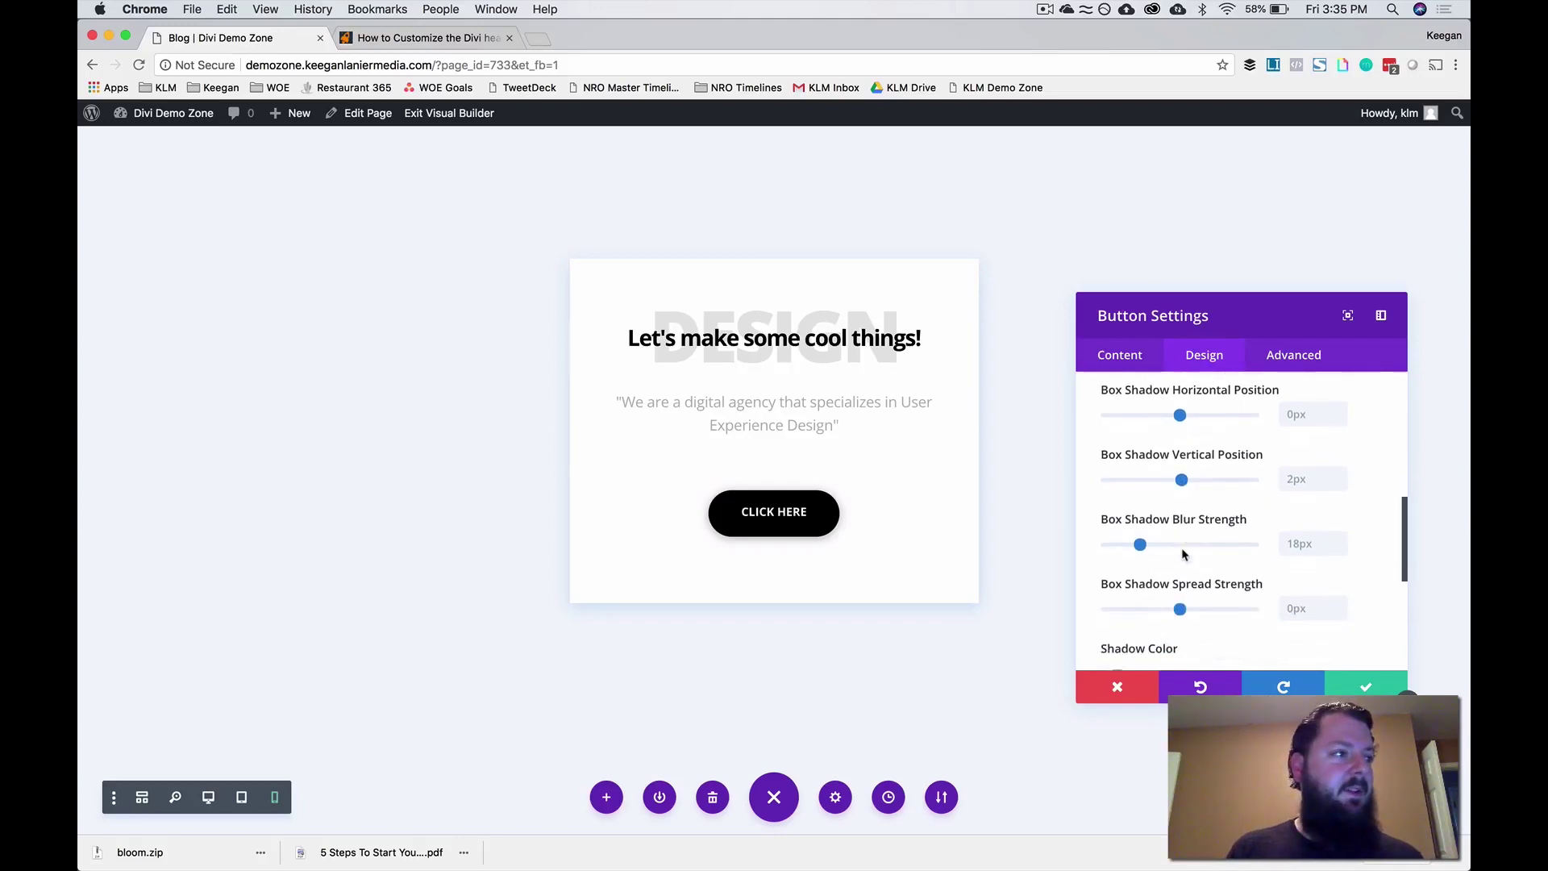
drag(1140, 545, 1173, 548)
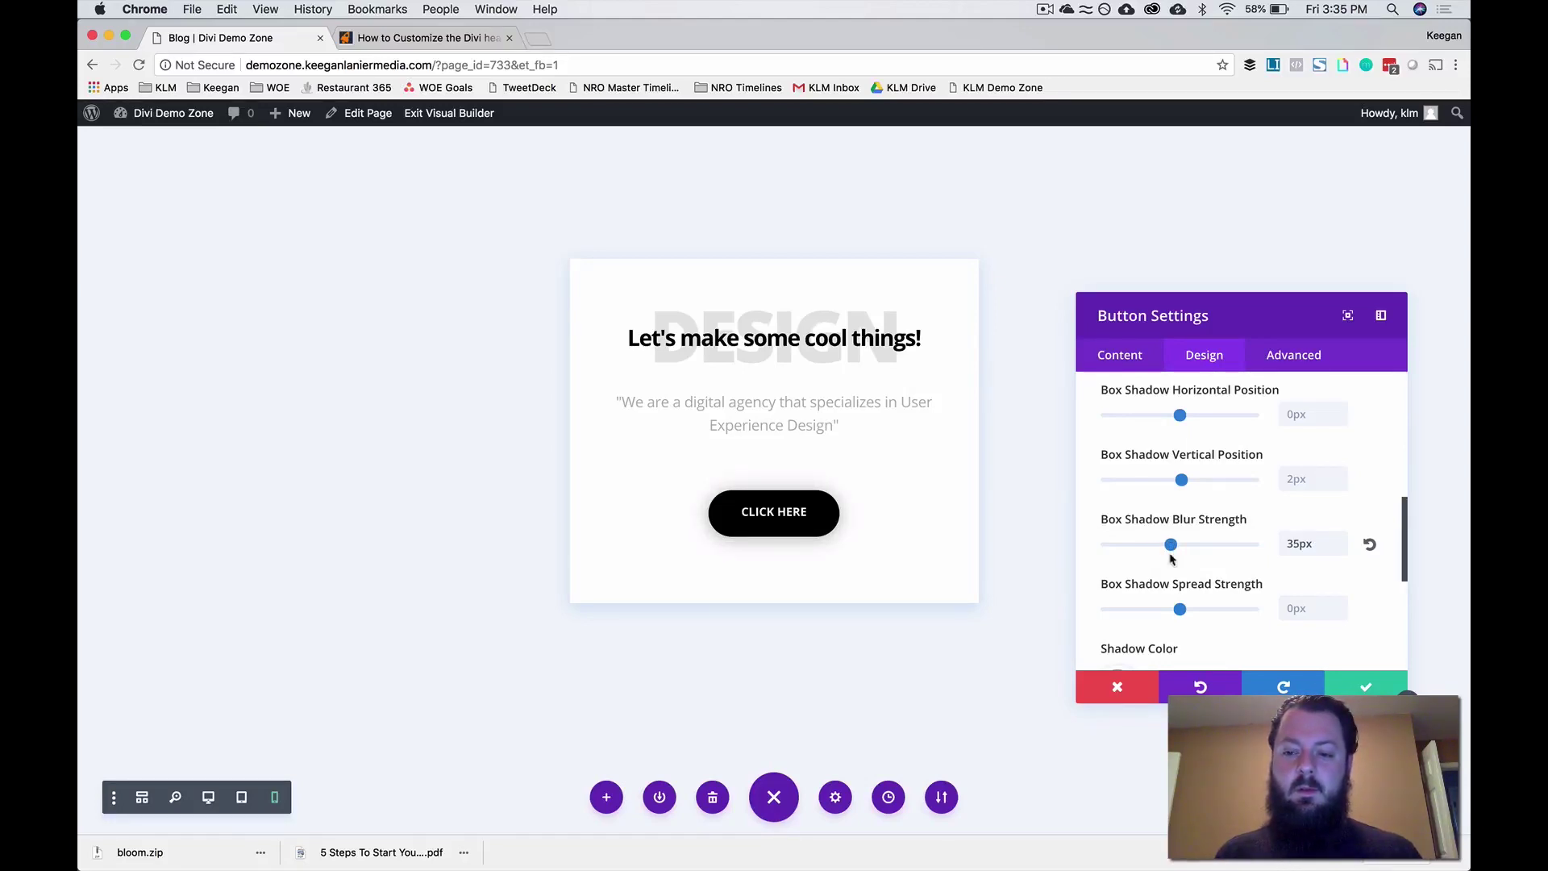
- Set the button's shadow color to rgba(0,0,0,0.25) and save the button settings
scroll(1178, 595, down, 2)
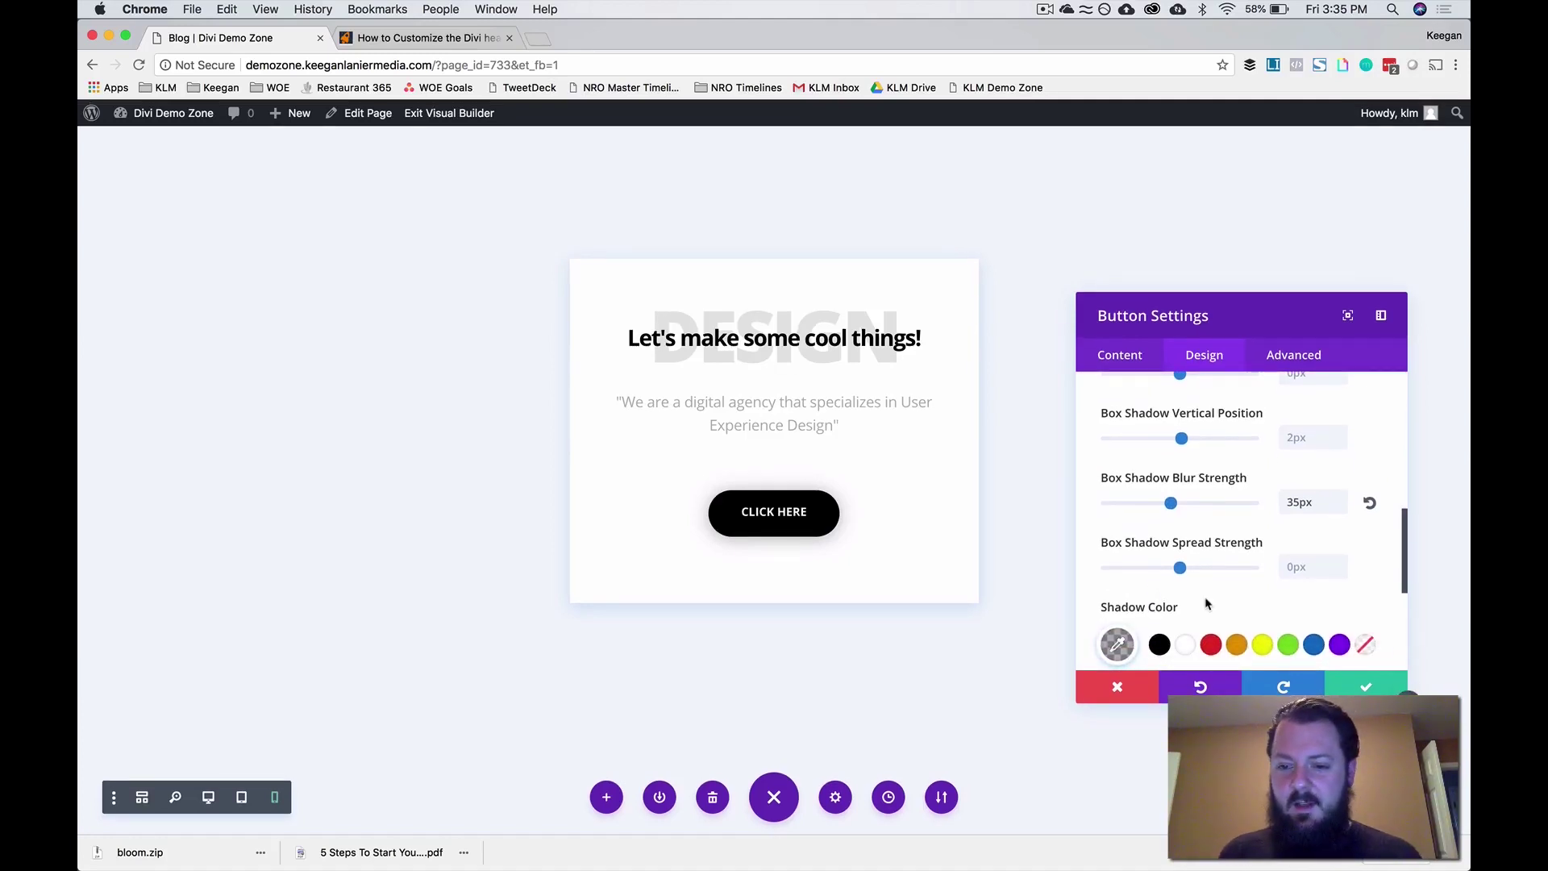
scroll(1207, 602, down, 4)
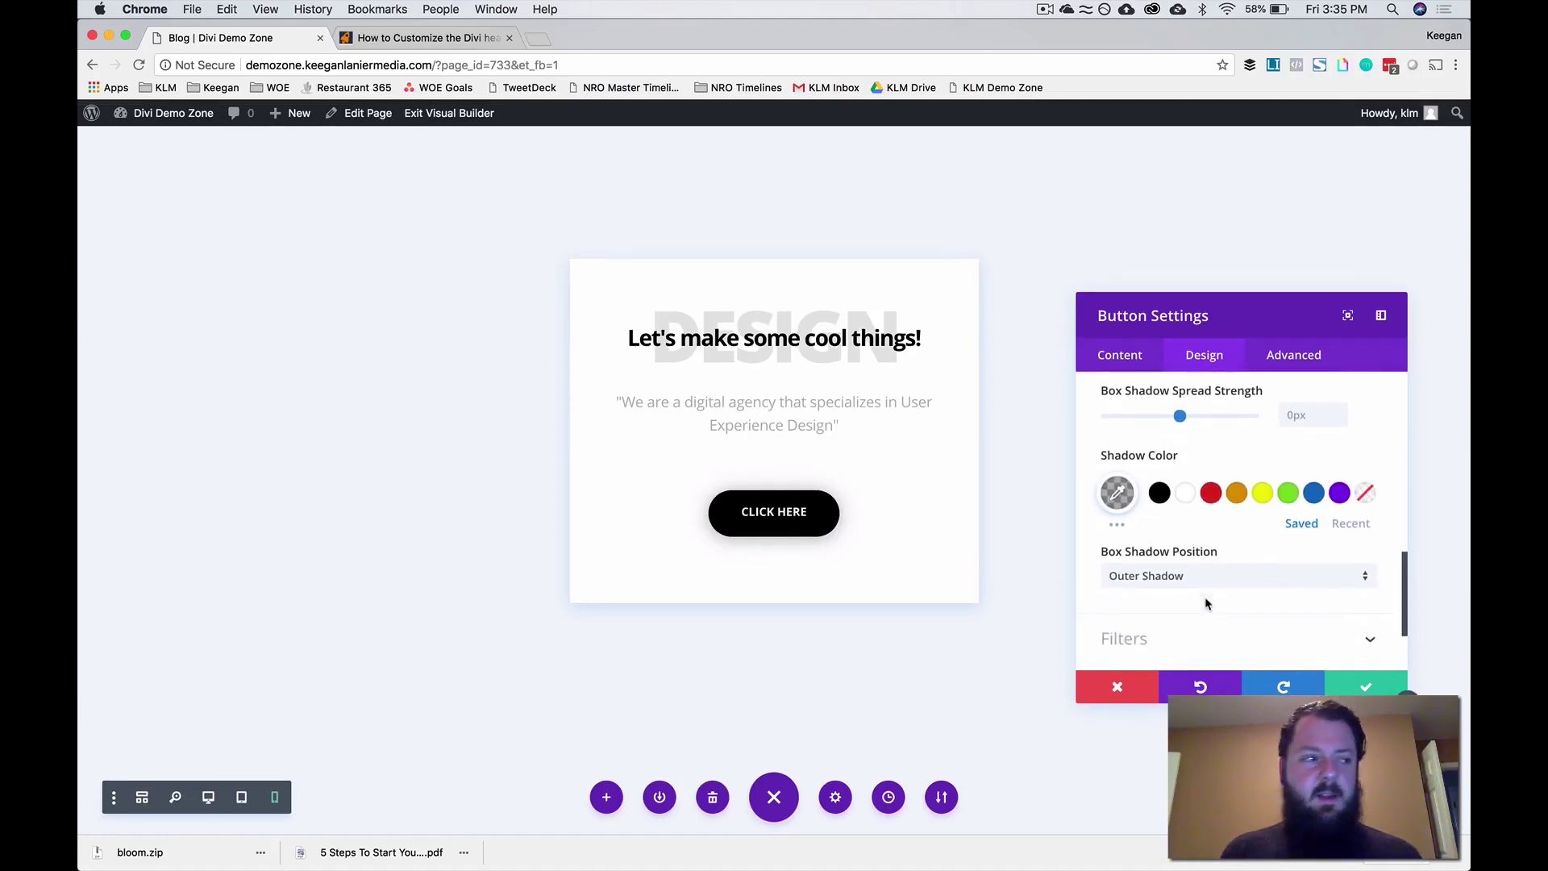
click(1119, 495)
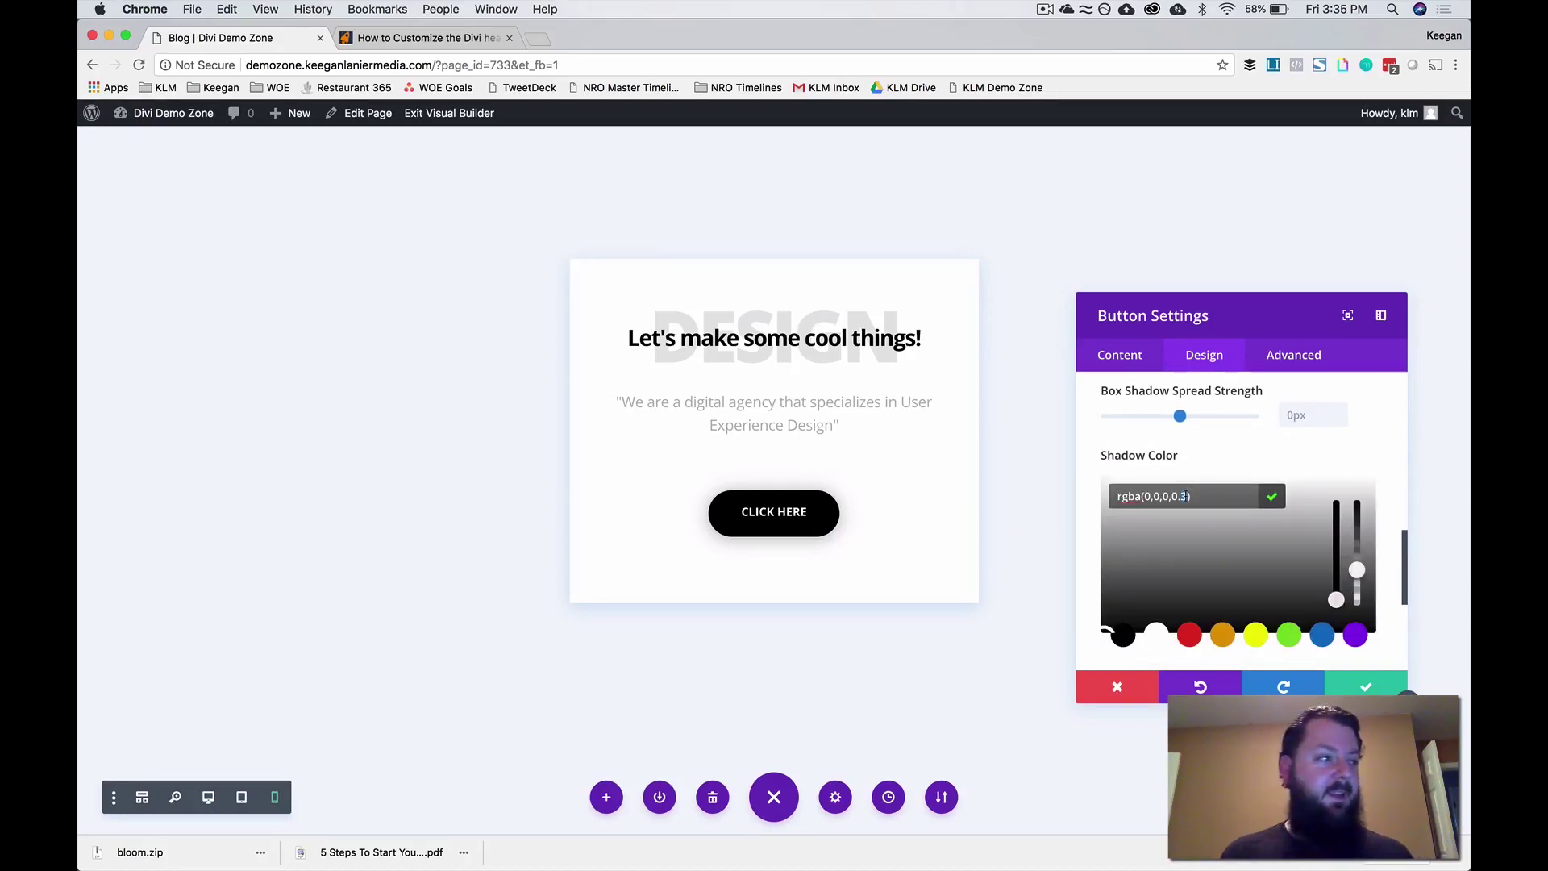
key(BackSpace)
text(25)
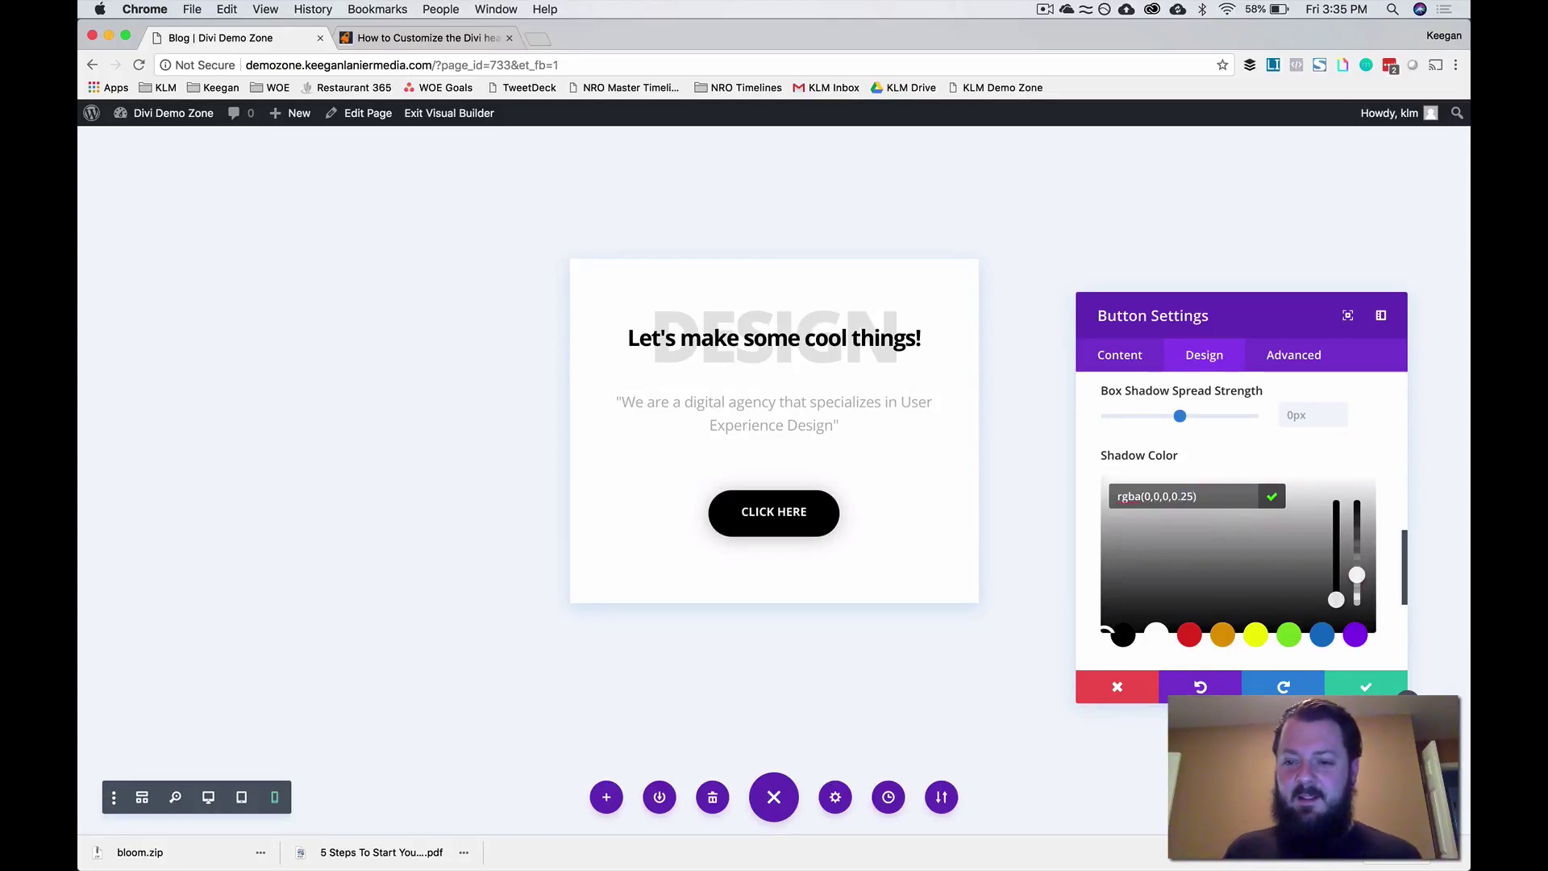
key(Return)
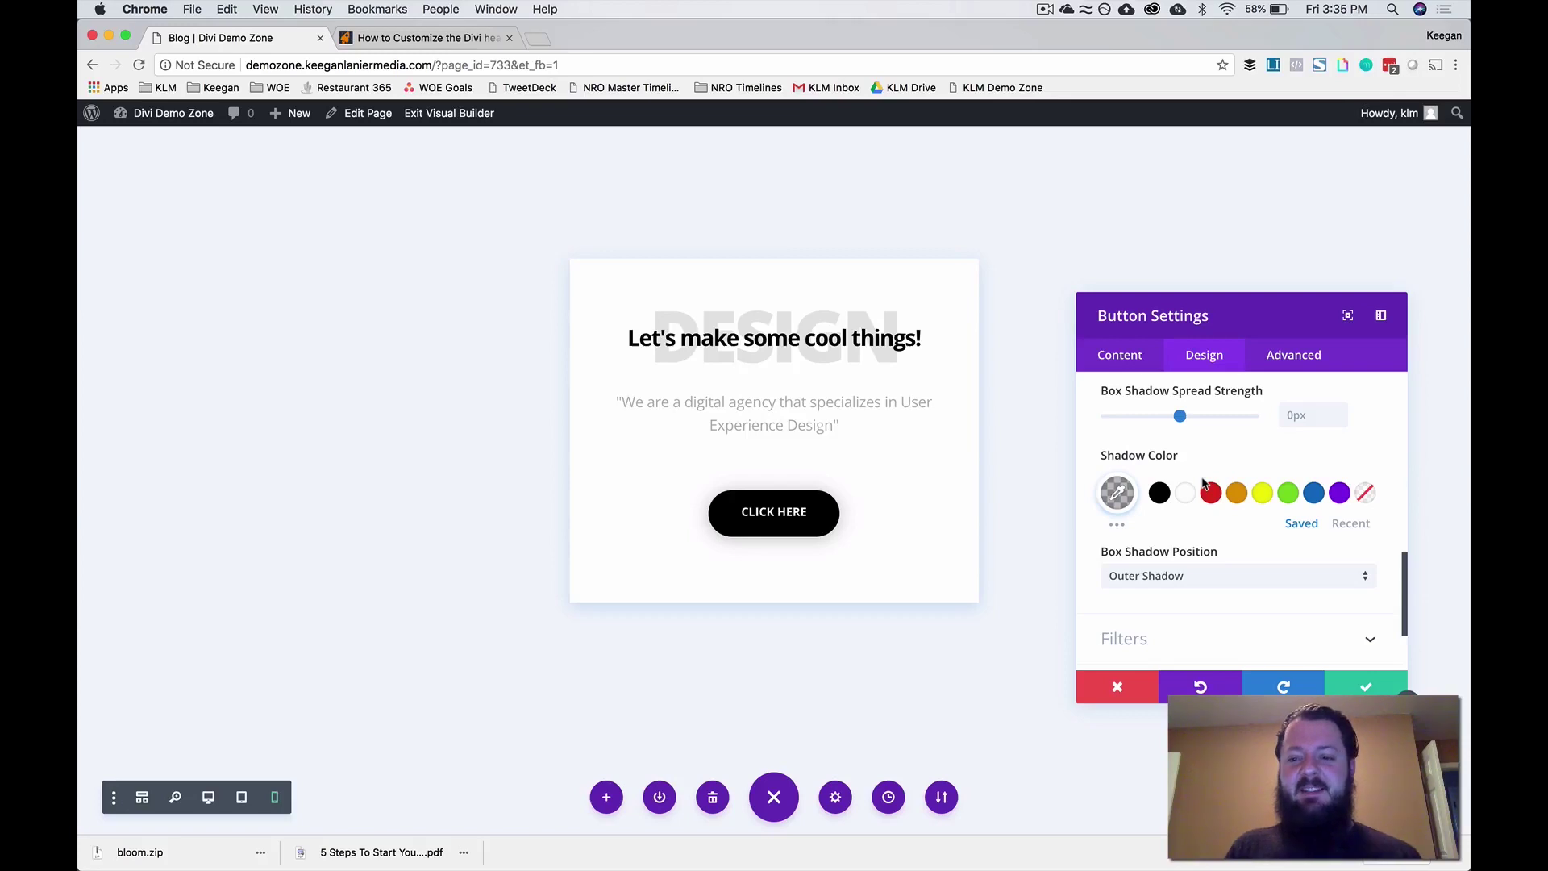
click(1352, 686)
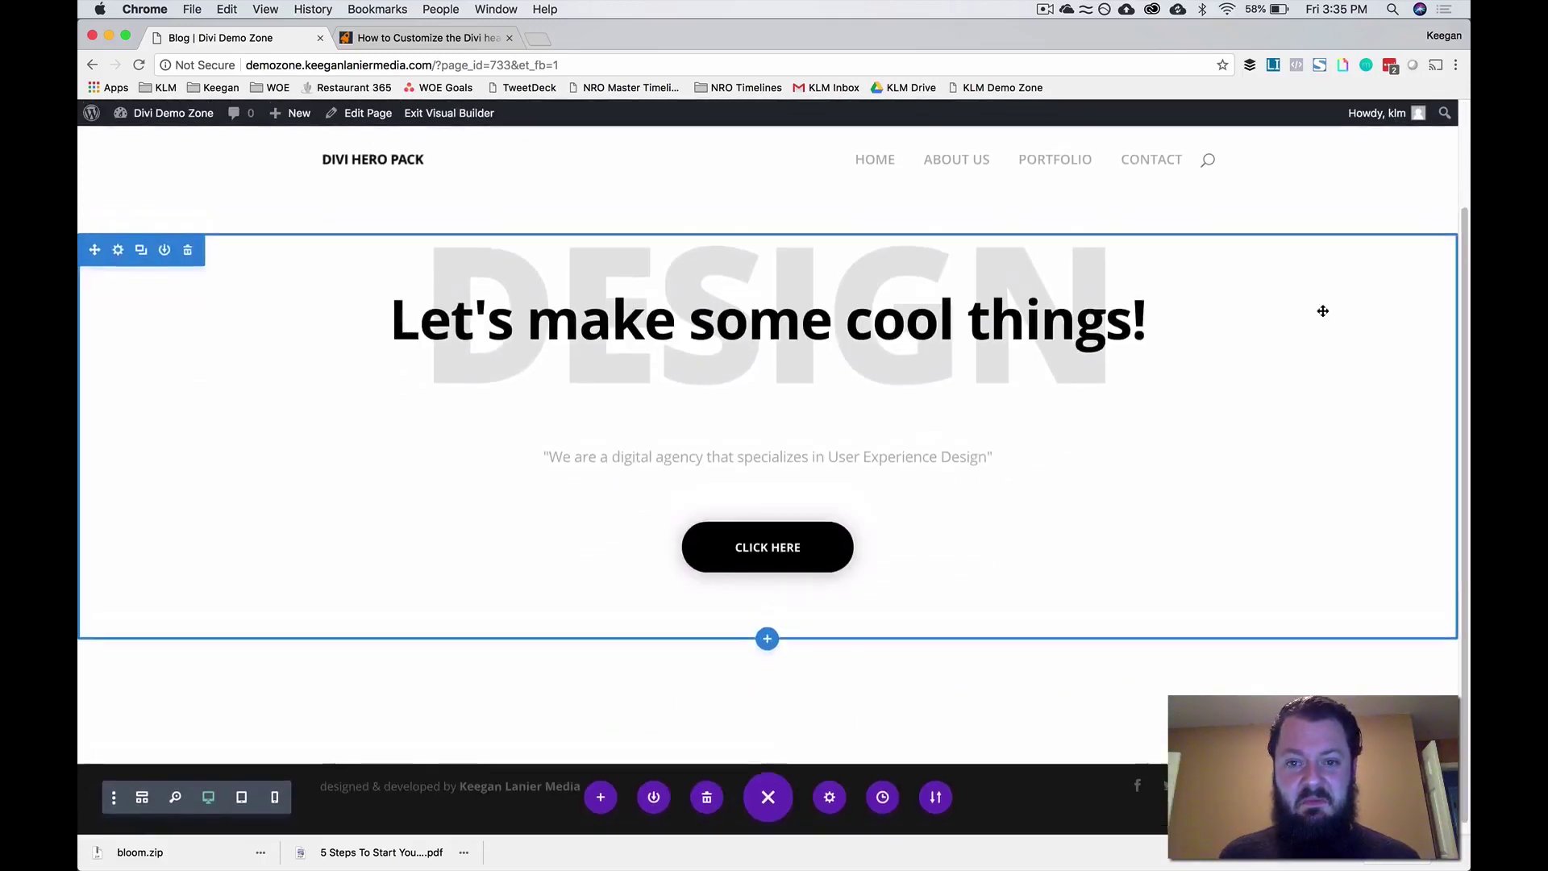
- Exit the visual builder and open the Blog page in the WordPress page editor
scroll(1320, 309, up, 1)
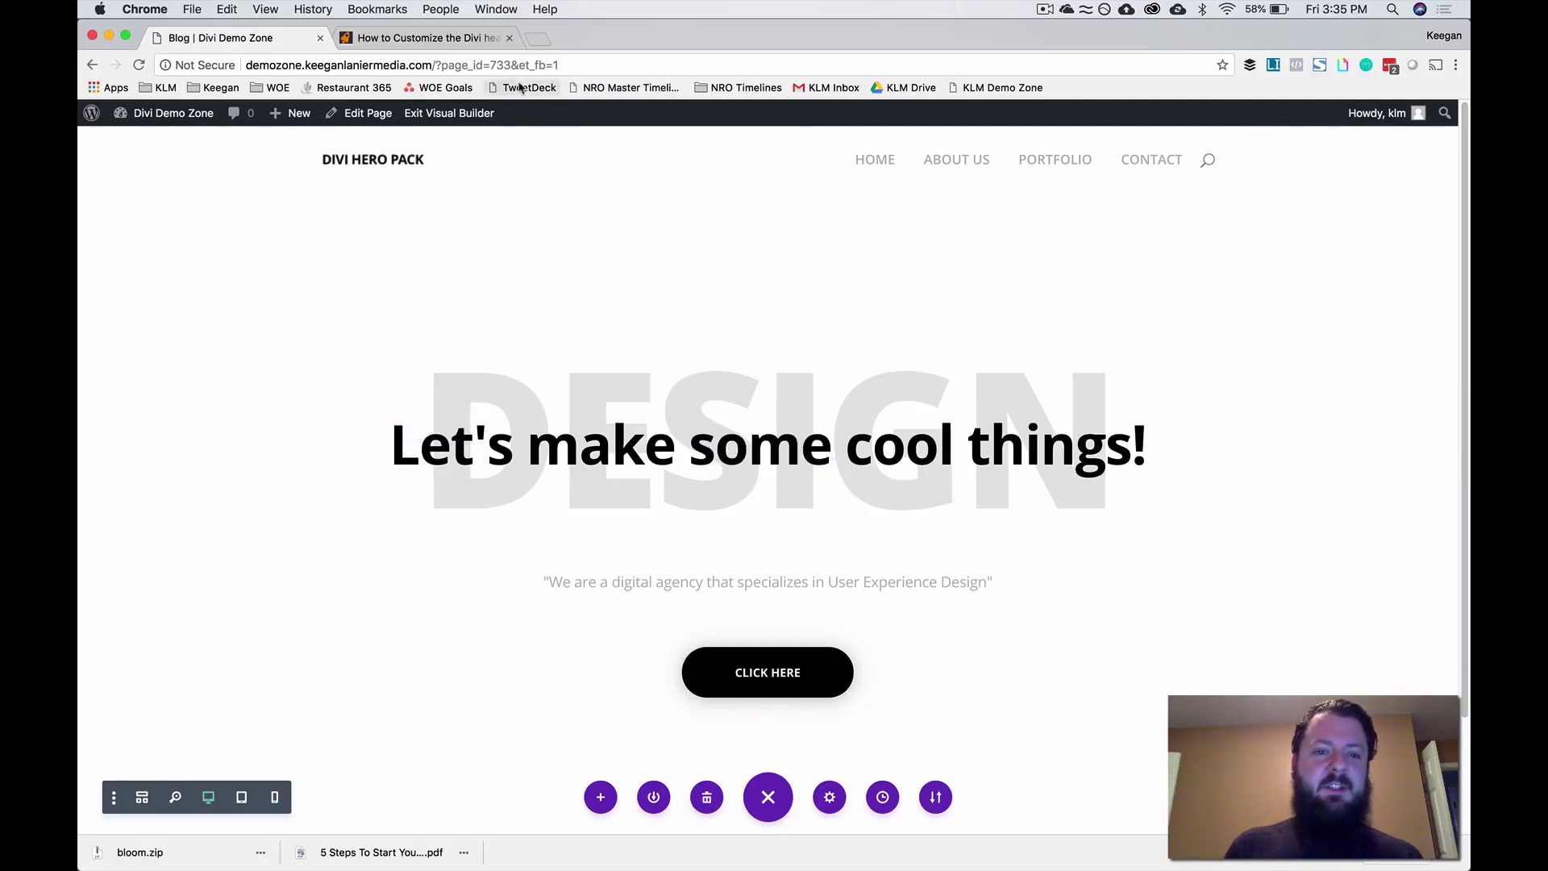
click(426, 113)
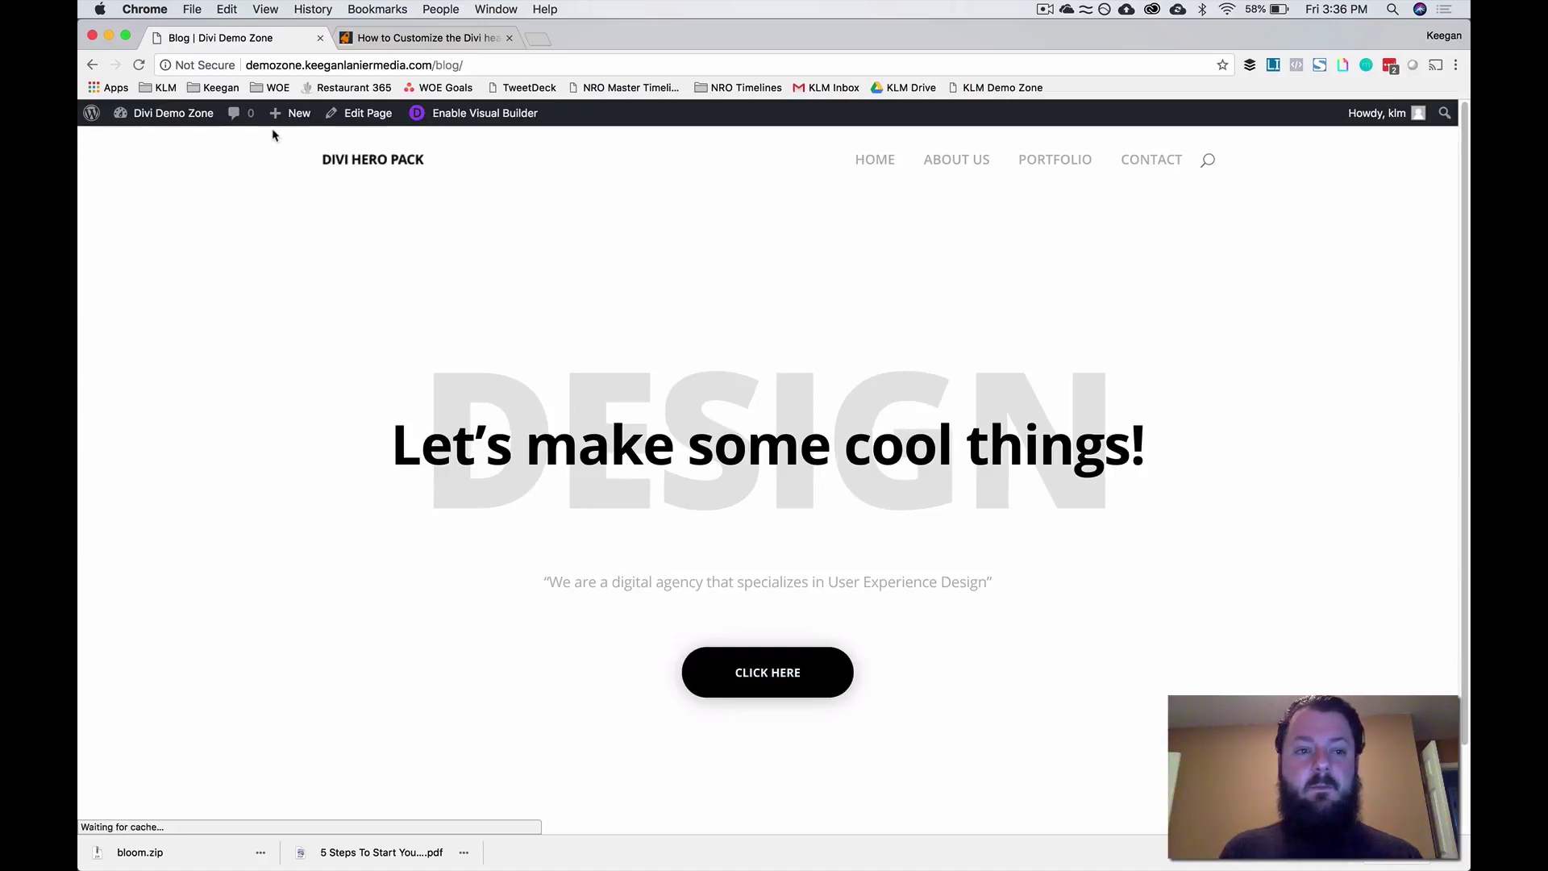
click(360, 115)
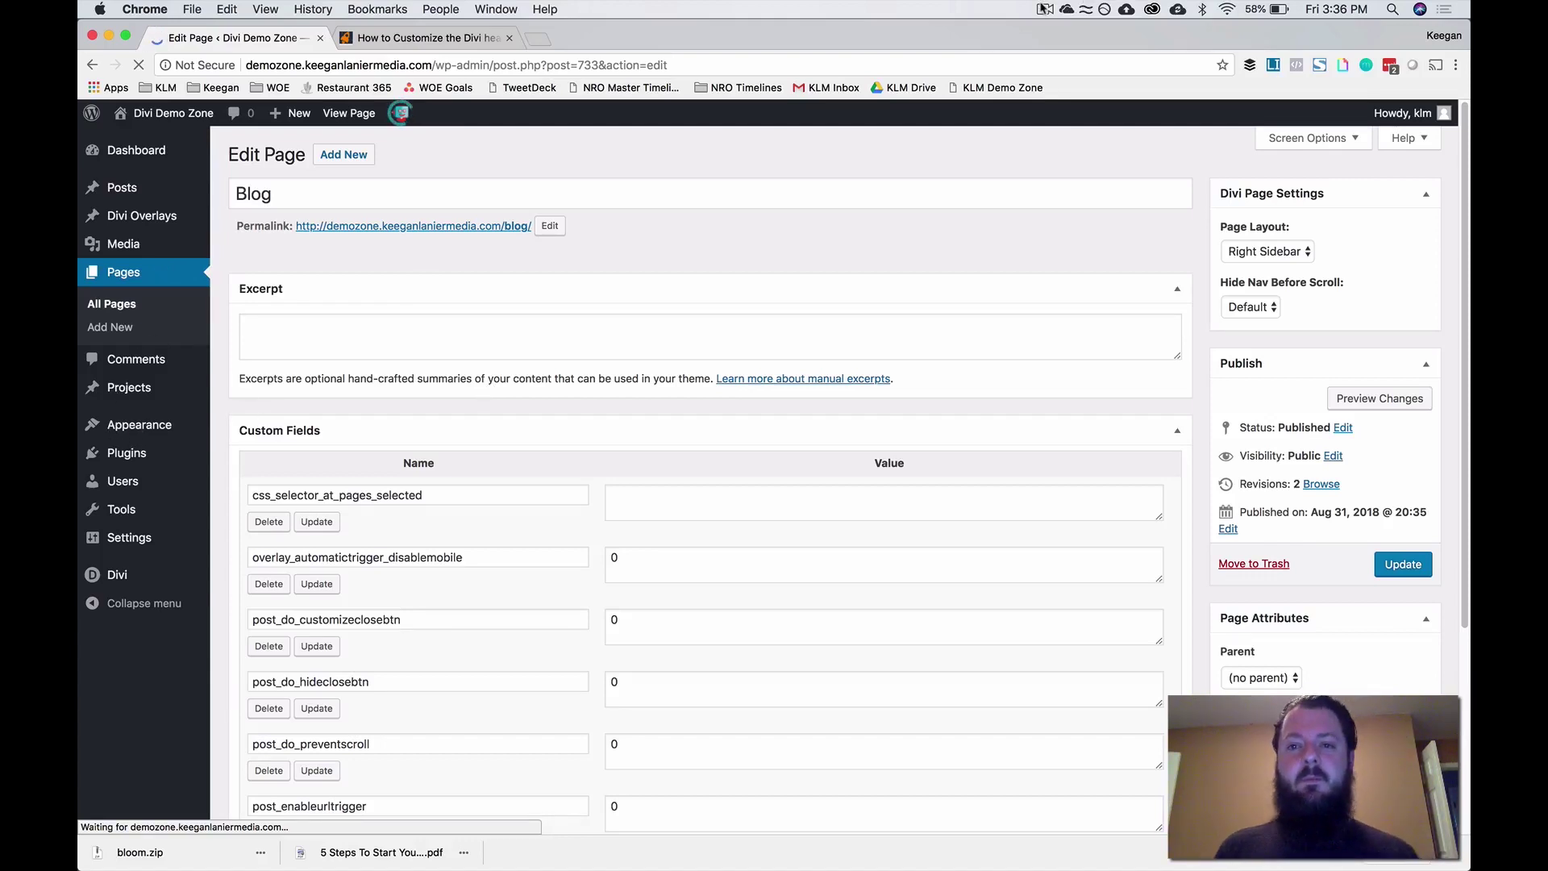
click(1044, 9)
click(1080, 75)
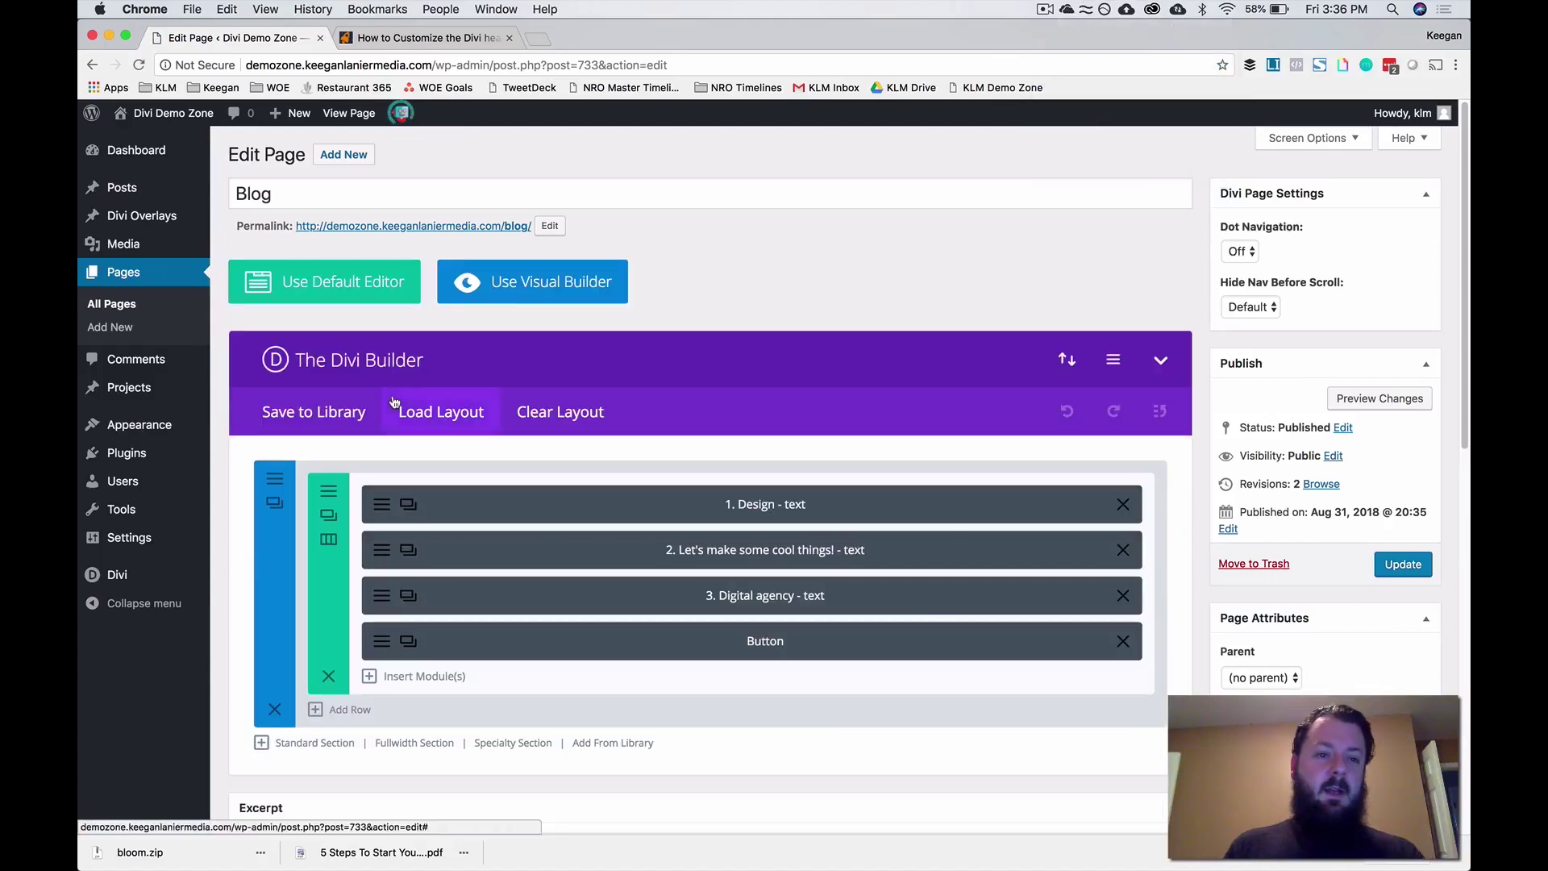
- Add the Blog page to Test Menu between About Us and Portfolio, and save the menu
mouse_move(167, 428)
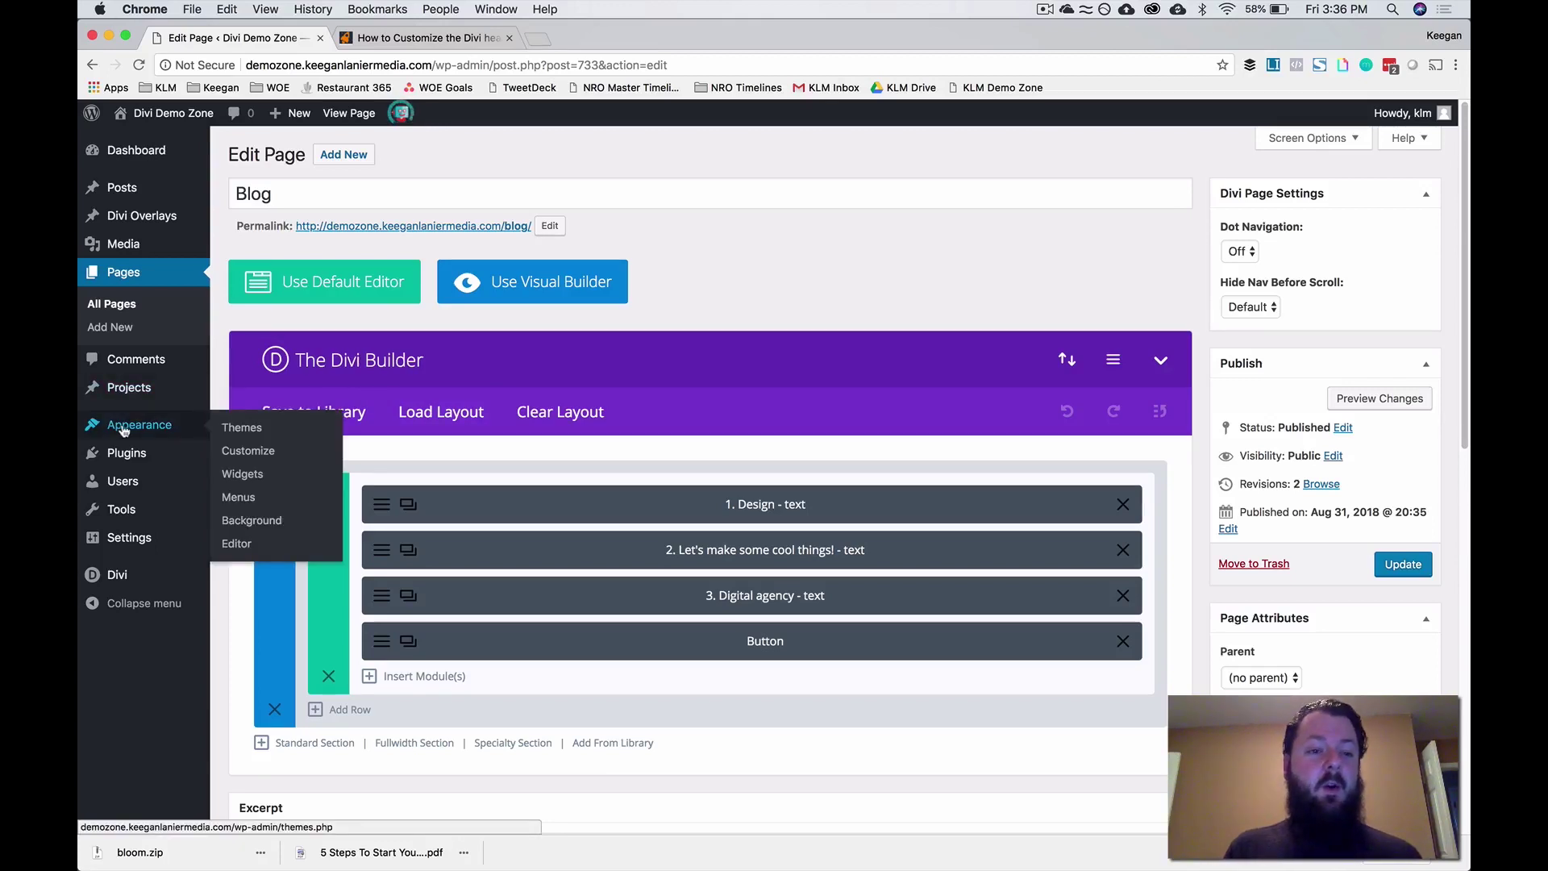
click(240, 499)
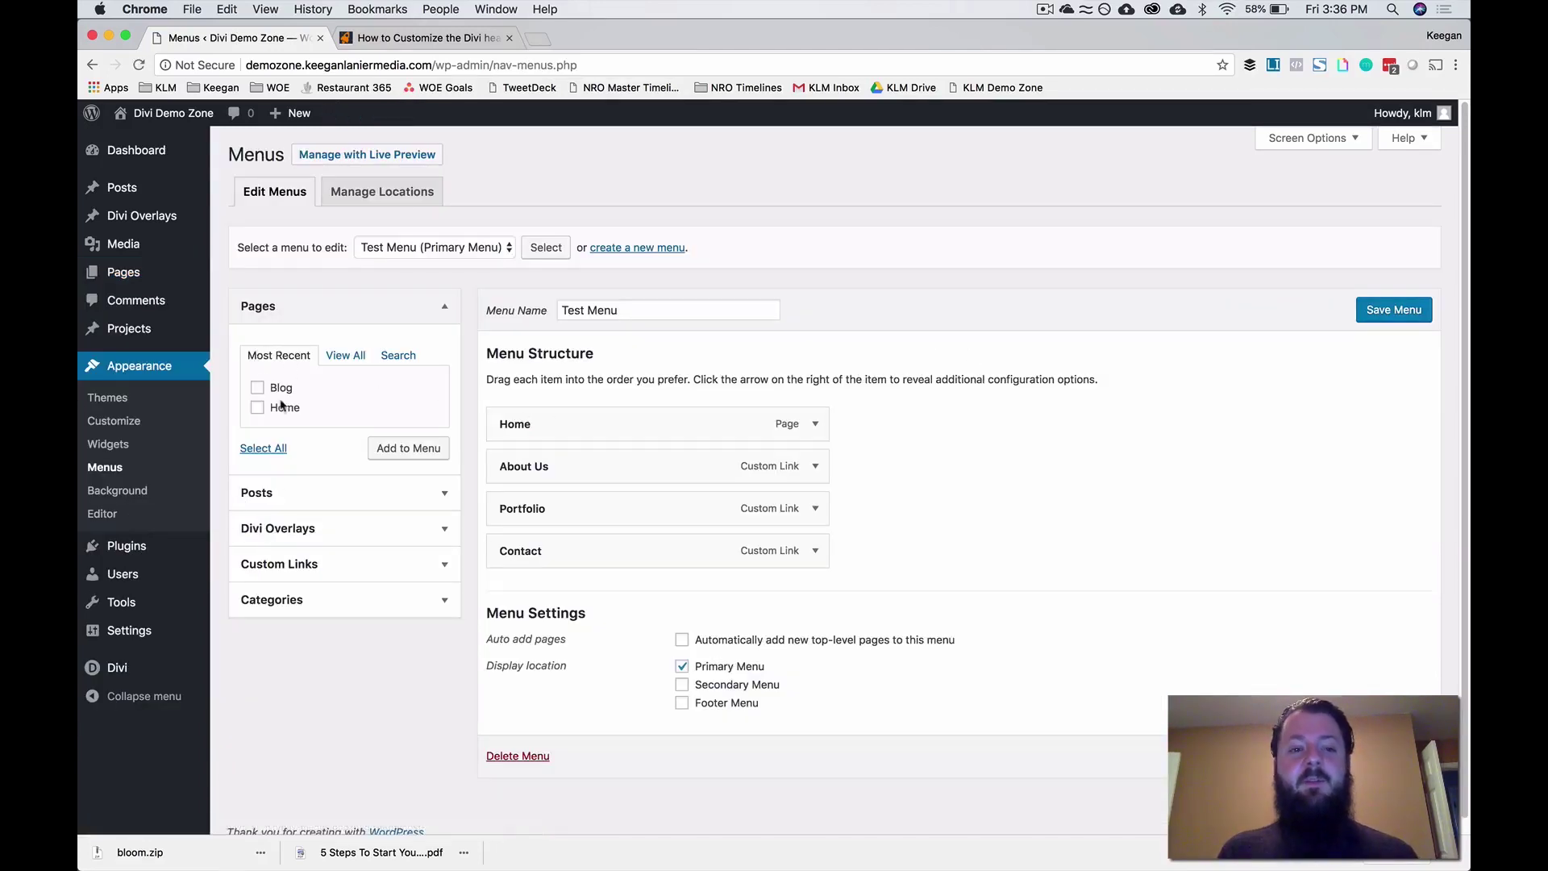
click(258, 389)
click(403, 448)
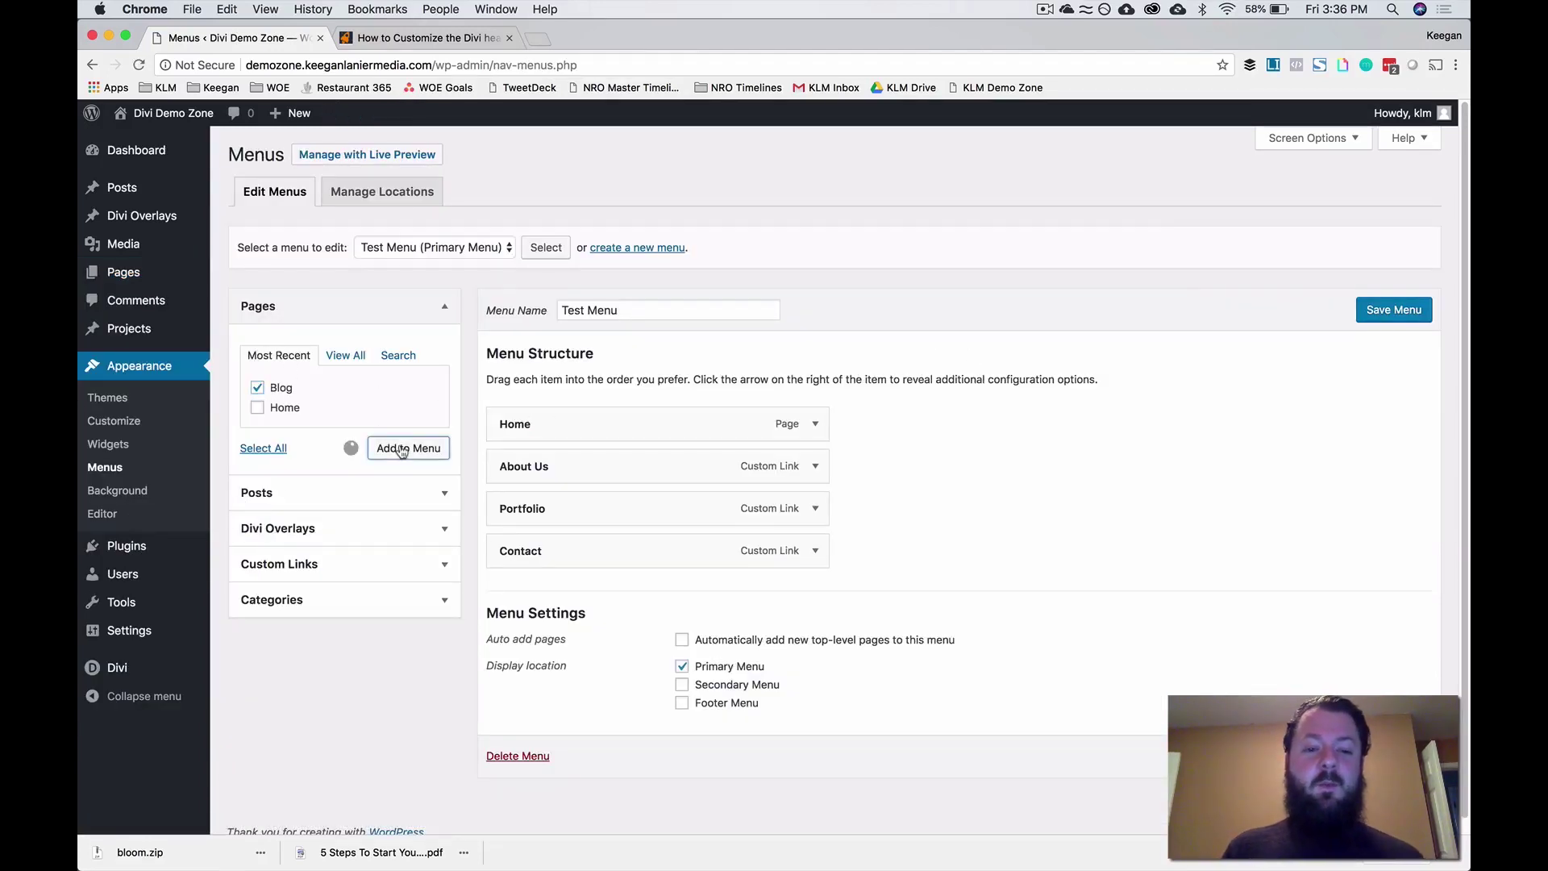
drag(546, 588, 532, 511)
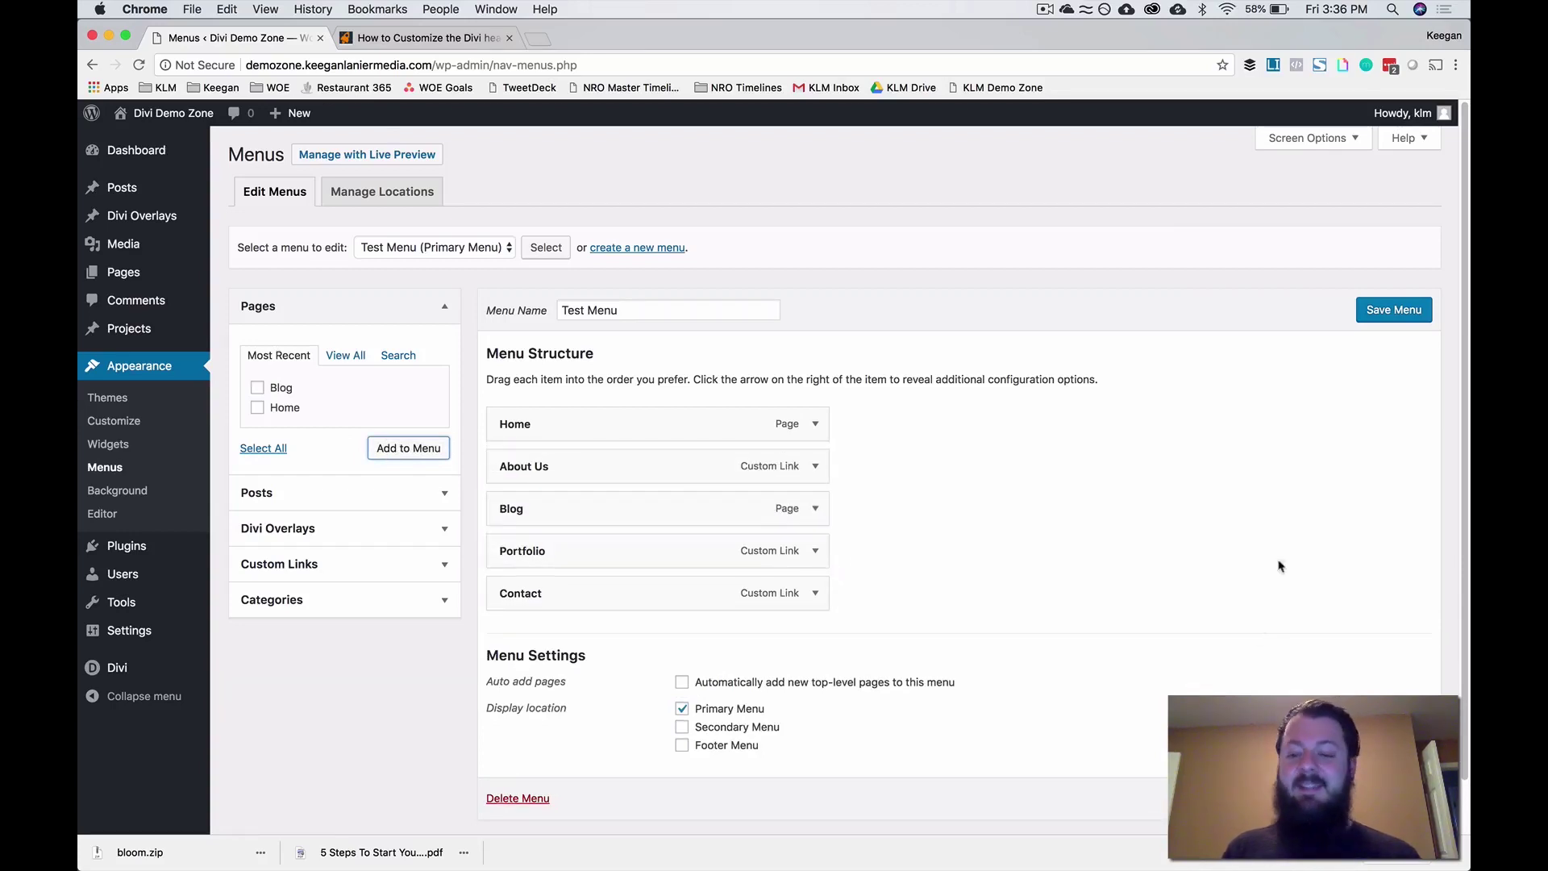
click(1386, 316)
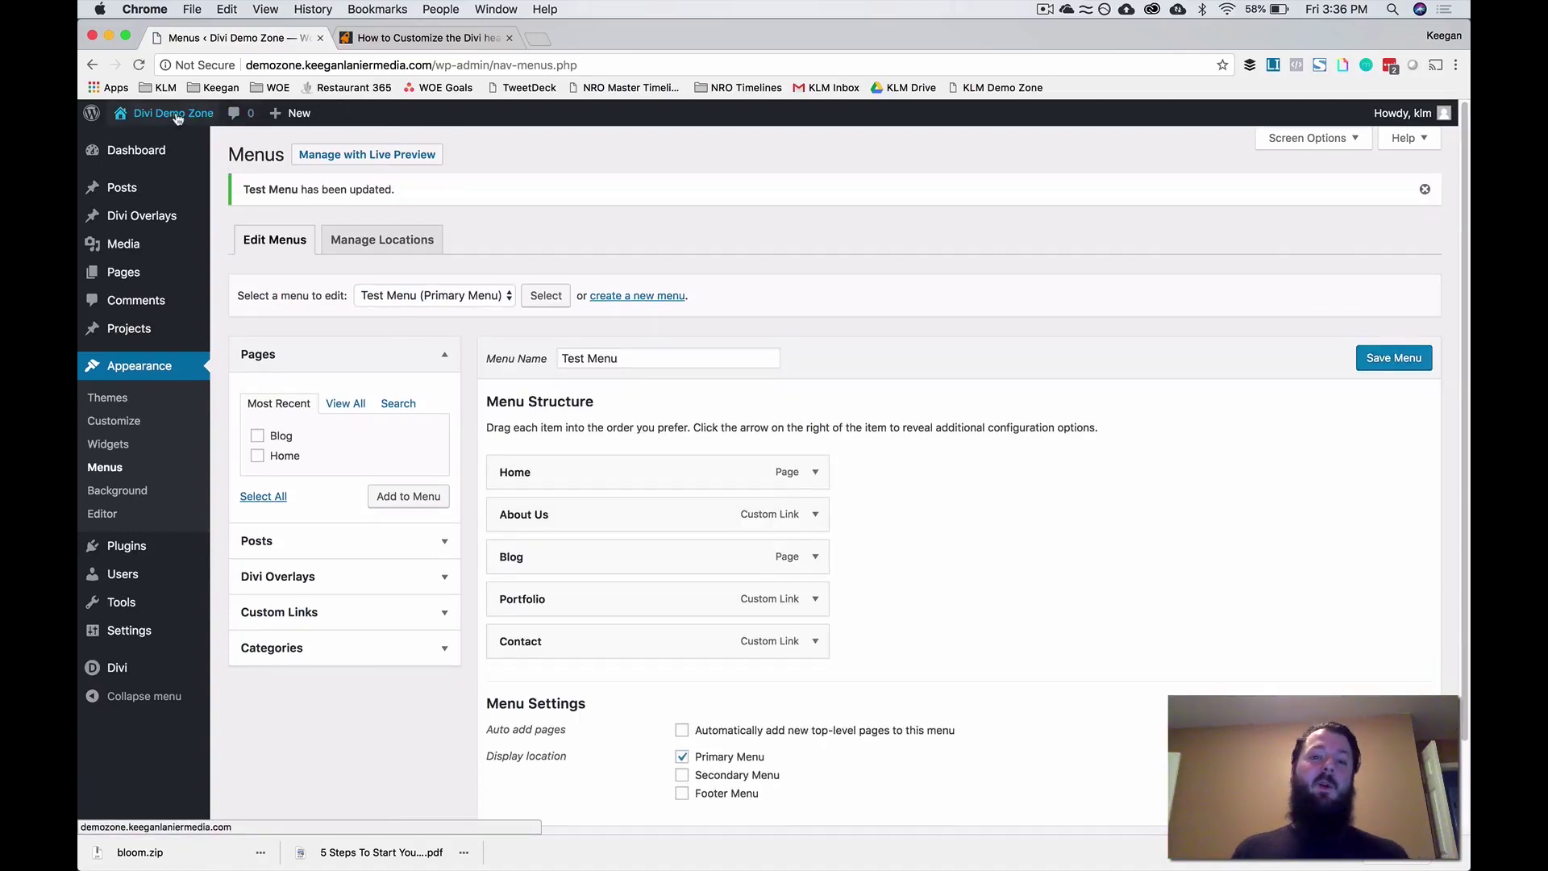
- View the live site and open the Blog page from the header navigation to check the finished hero section
click(178, 116)
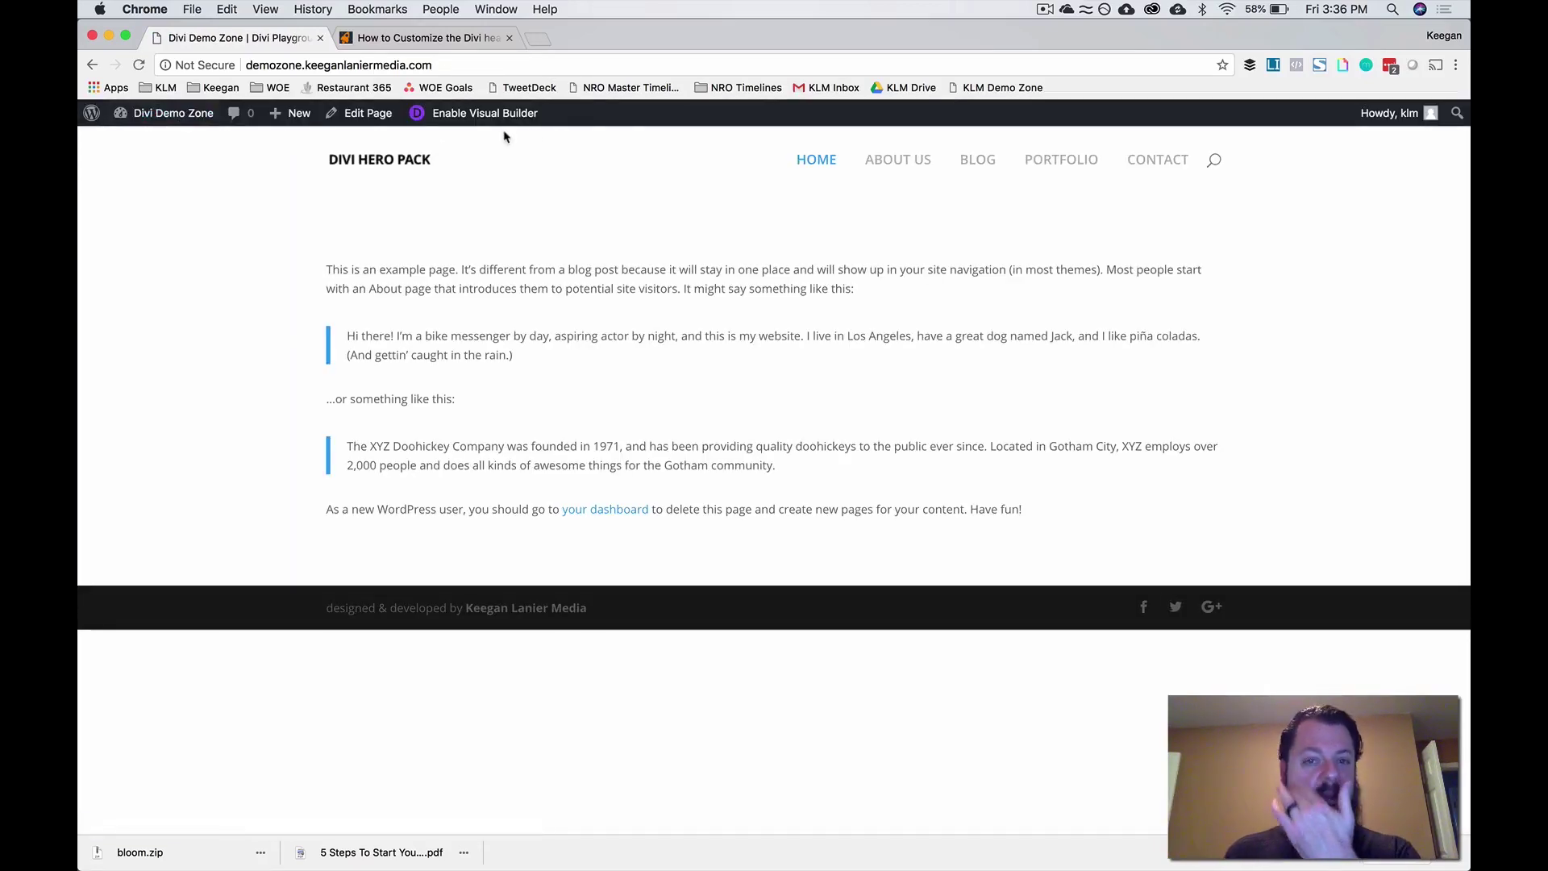
click(979, 161)
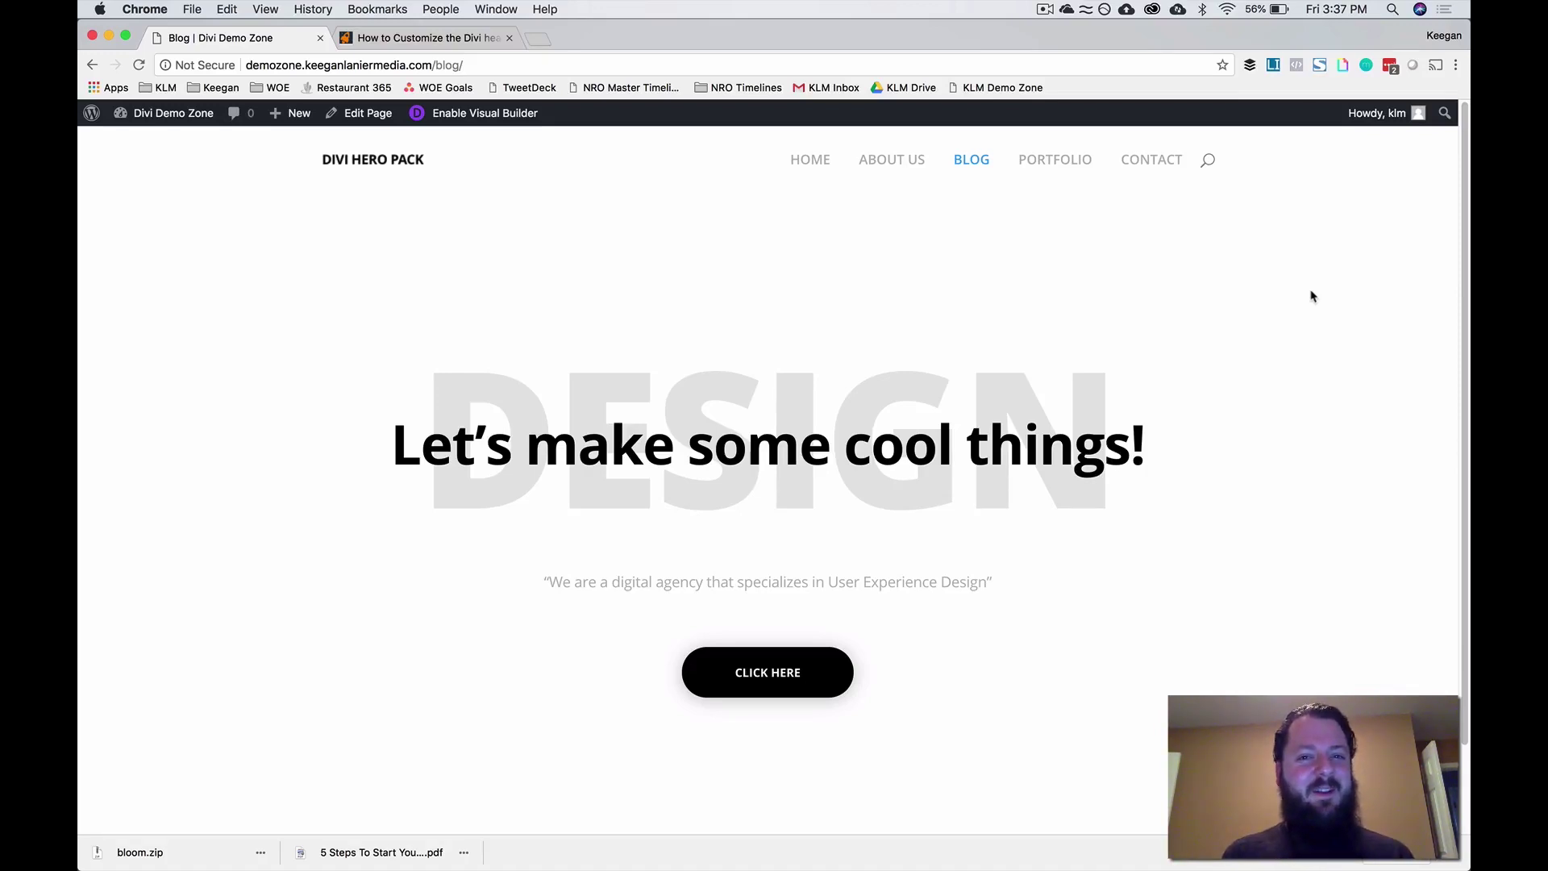
click(1045, 9)
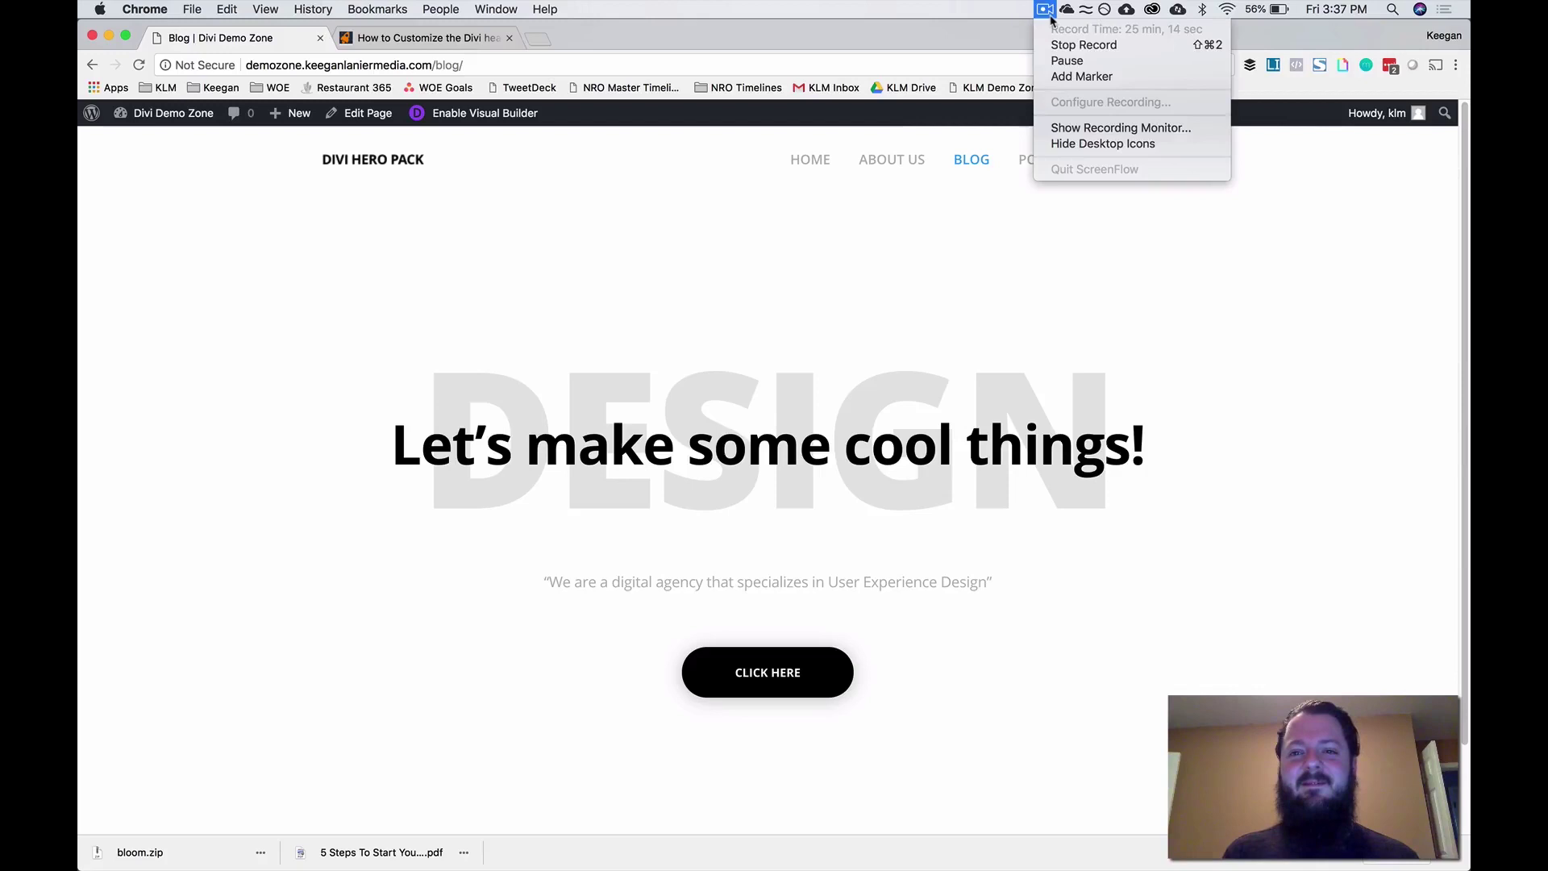
click(1063, 61)
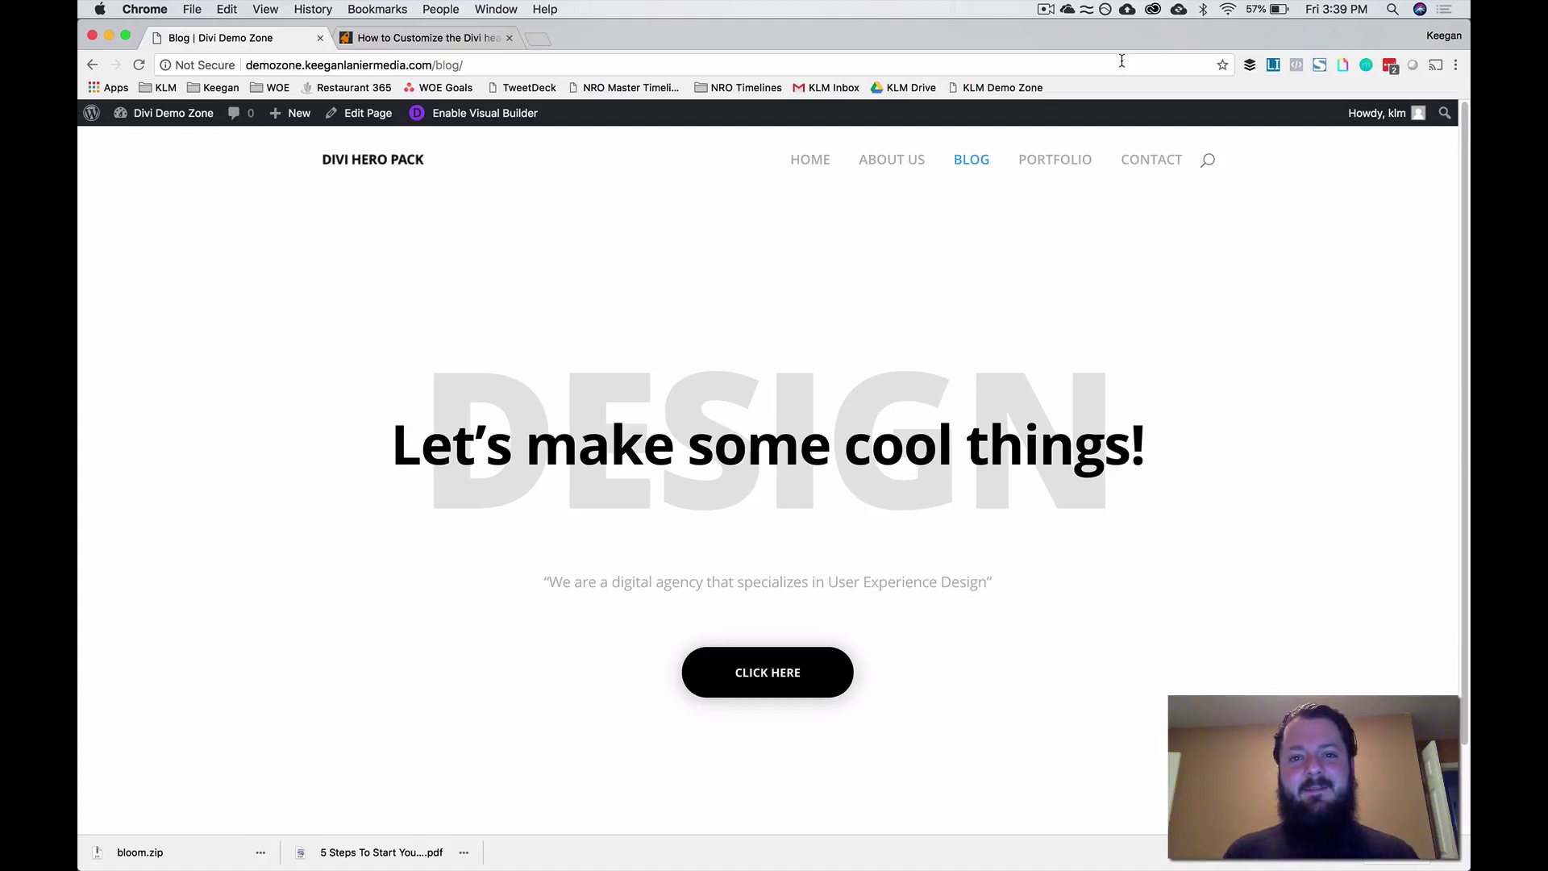
click(1046, 9)
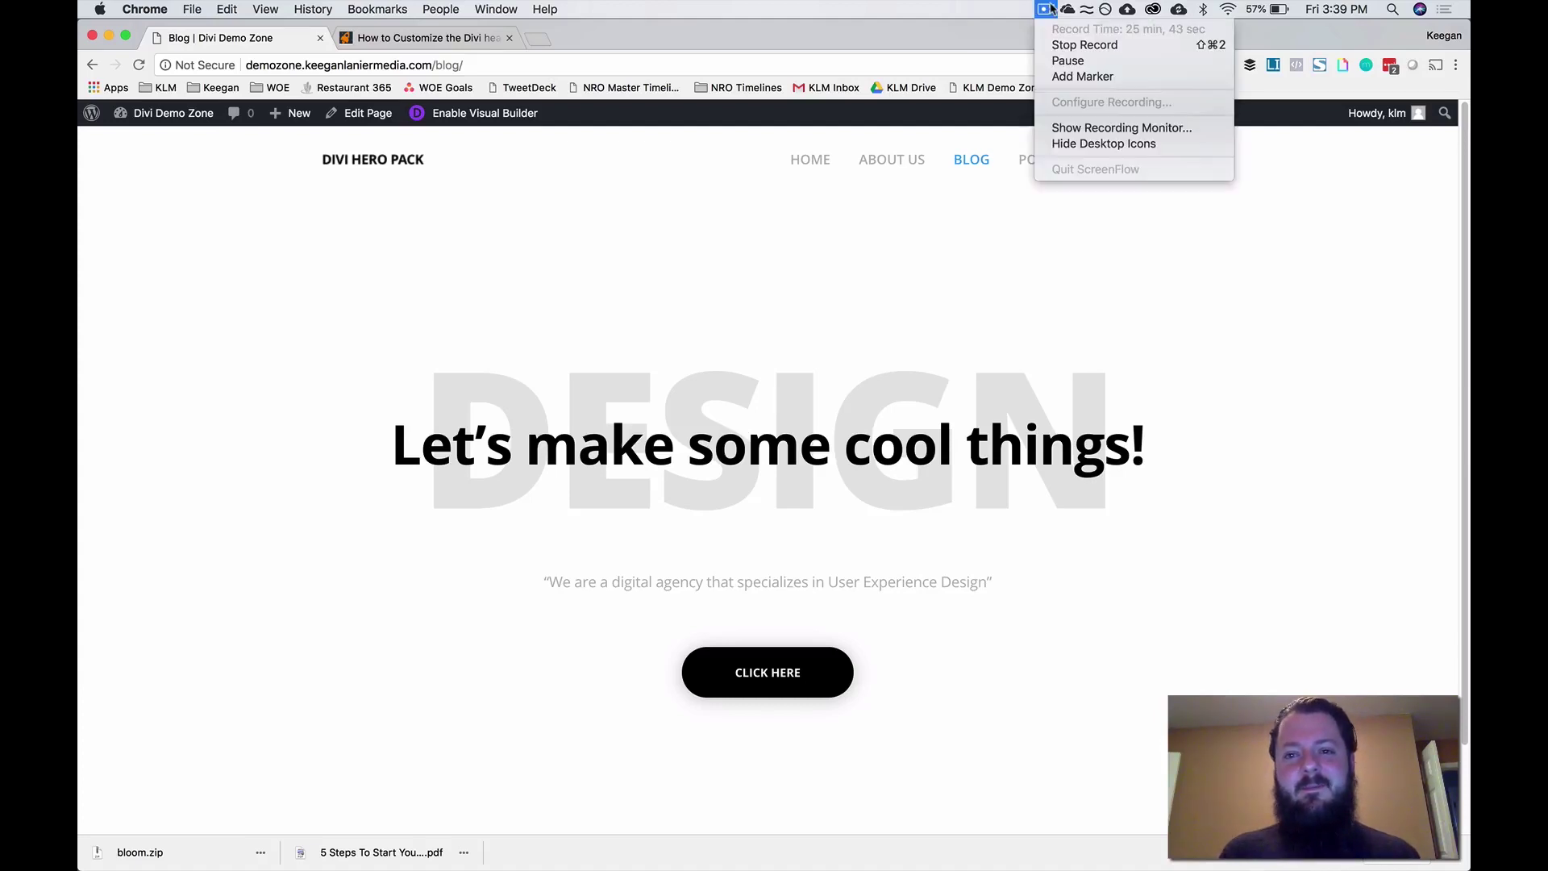
click(1061, 62)
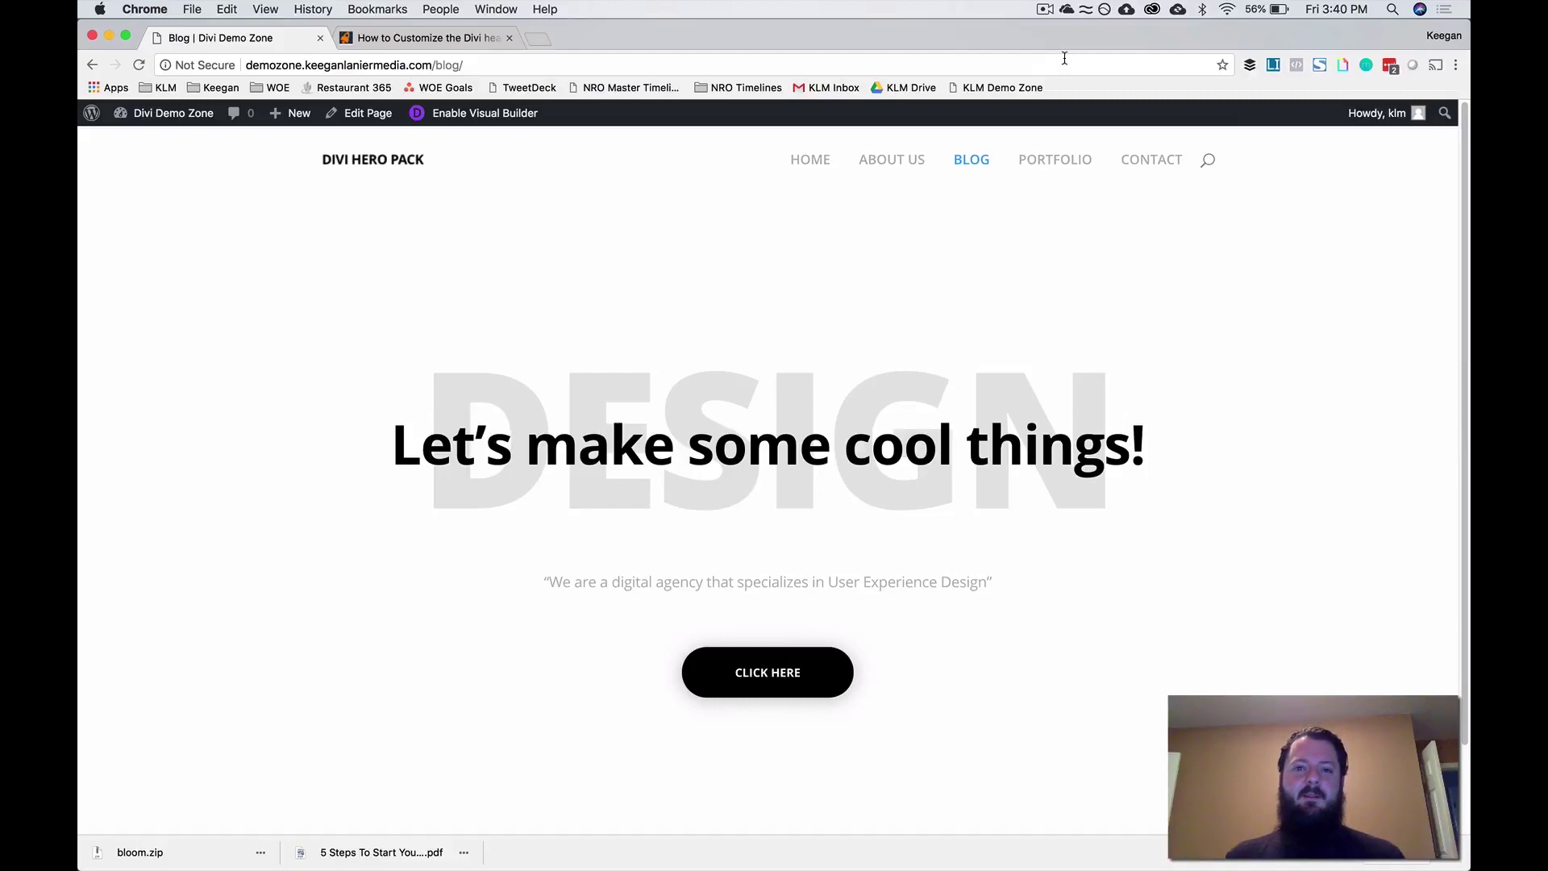